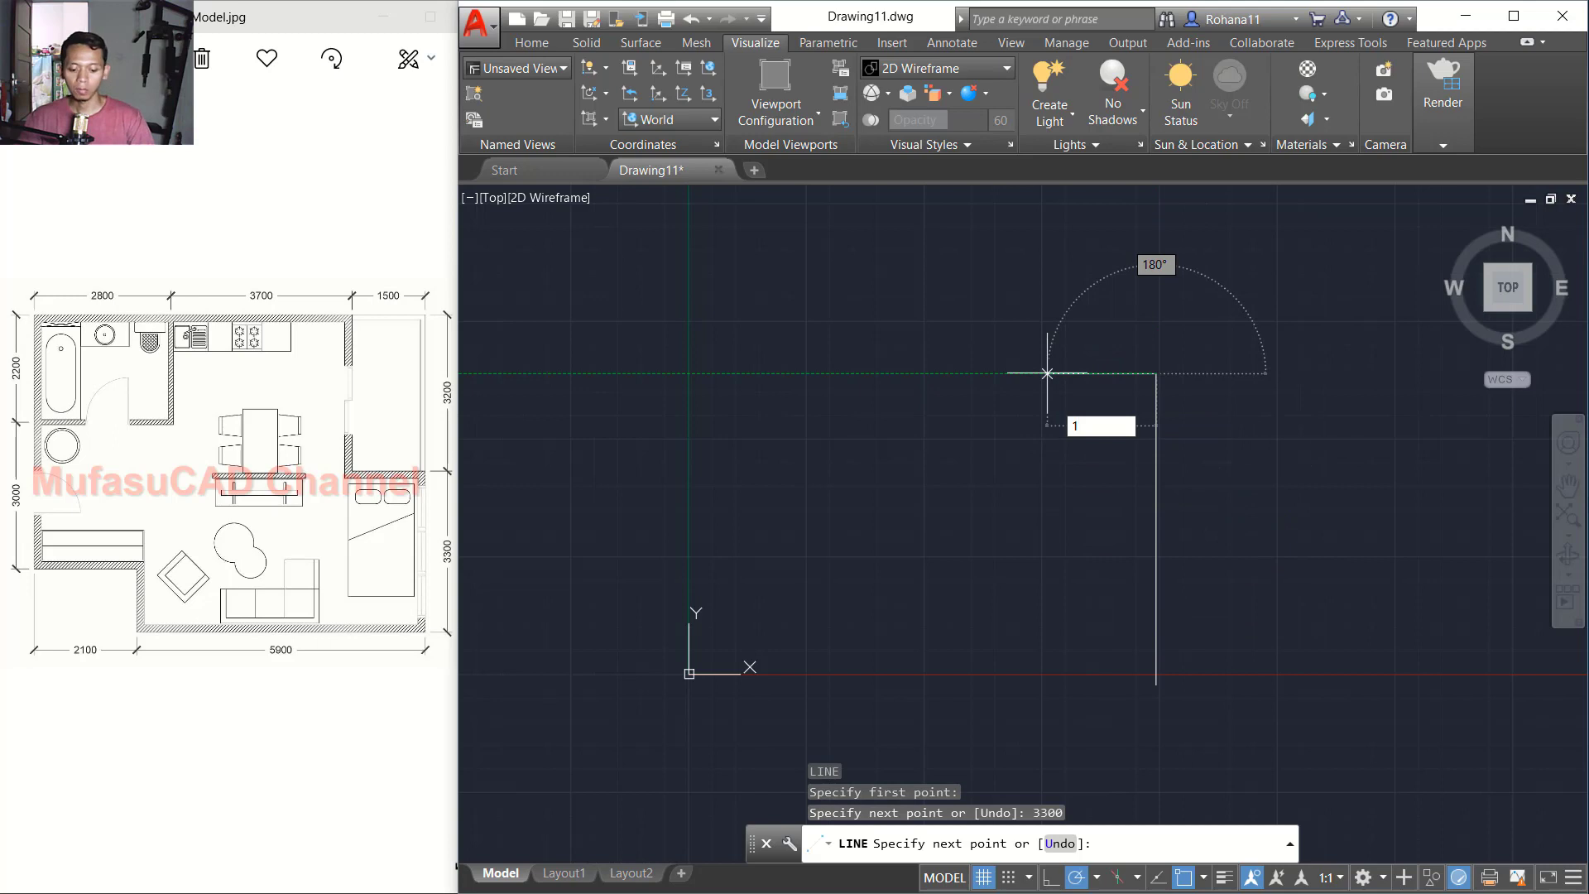
Step: Continue the outer wall outline with line segments of 1500 to the left, 3200 upward and 6500 to the left
key("Return")
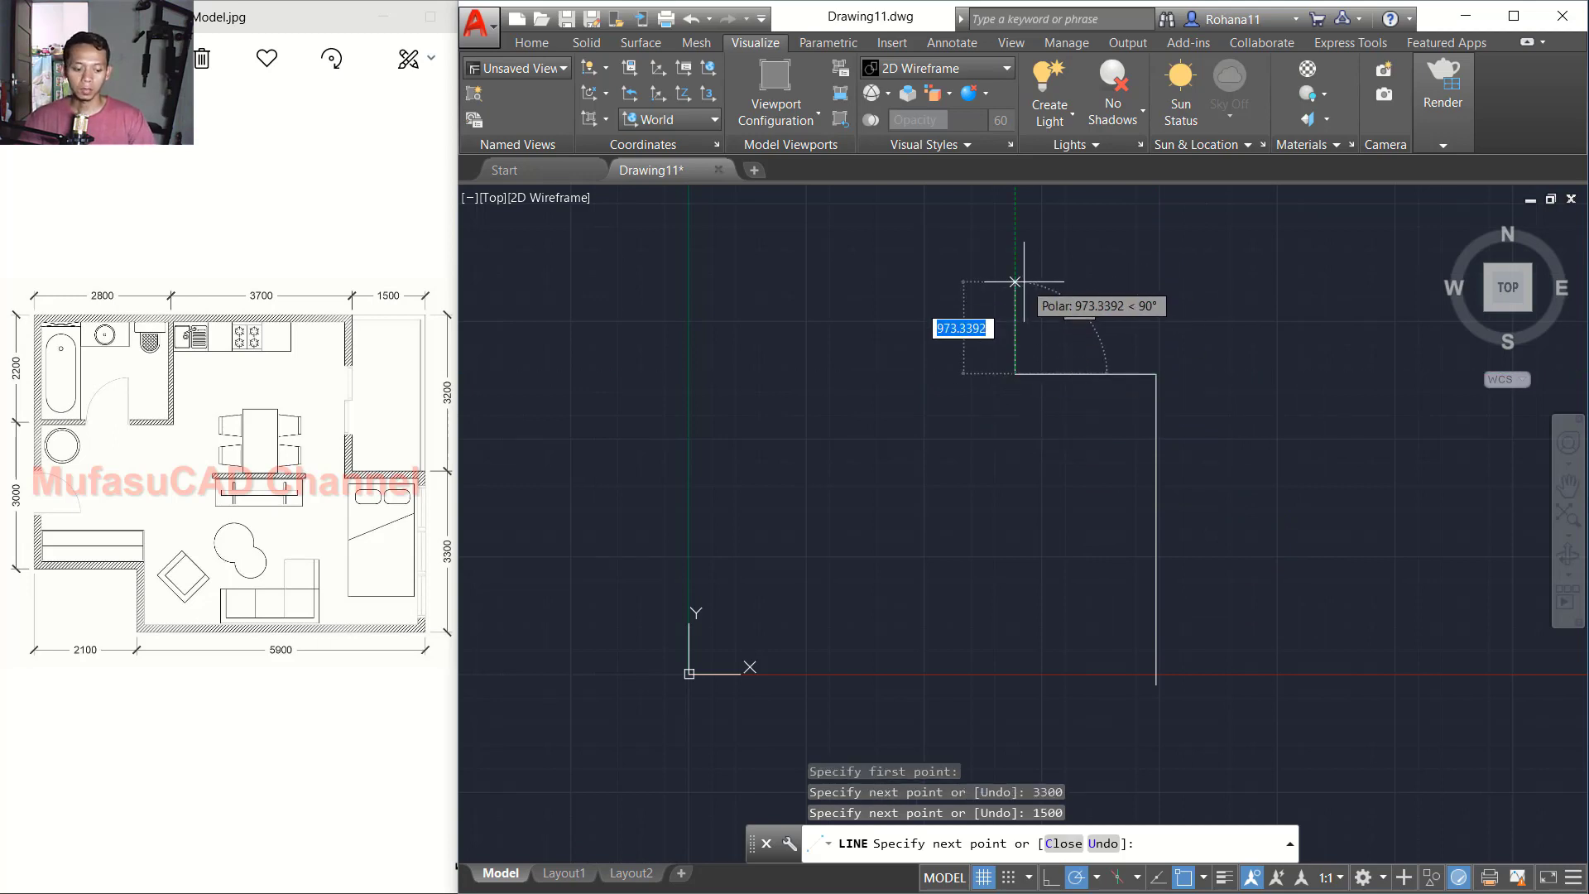
type("32")
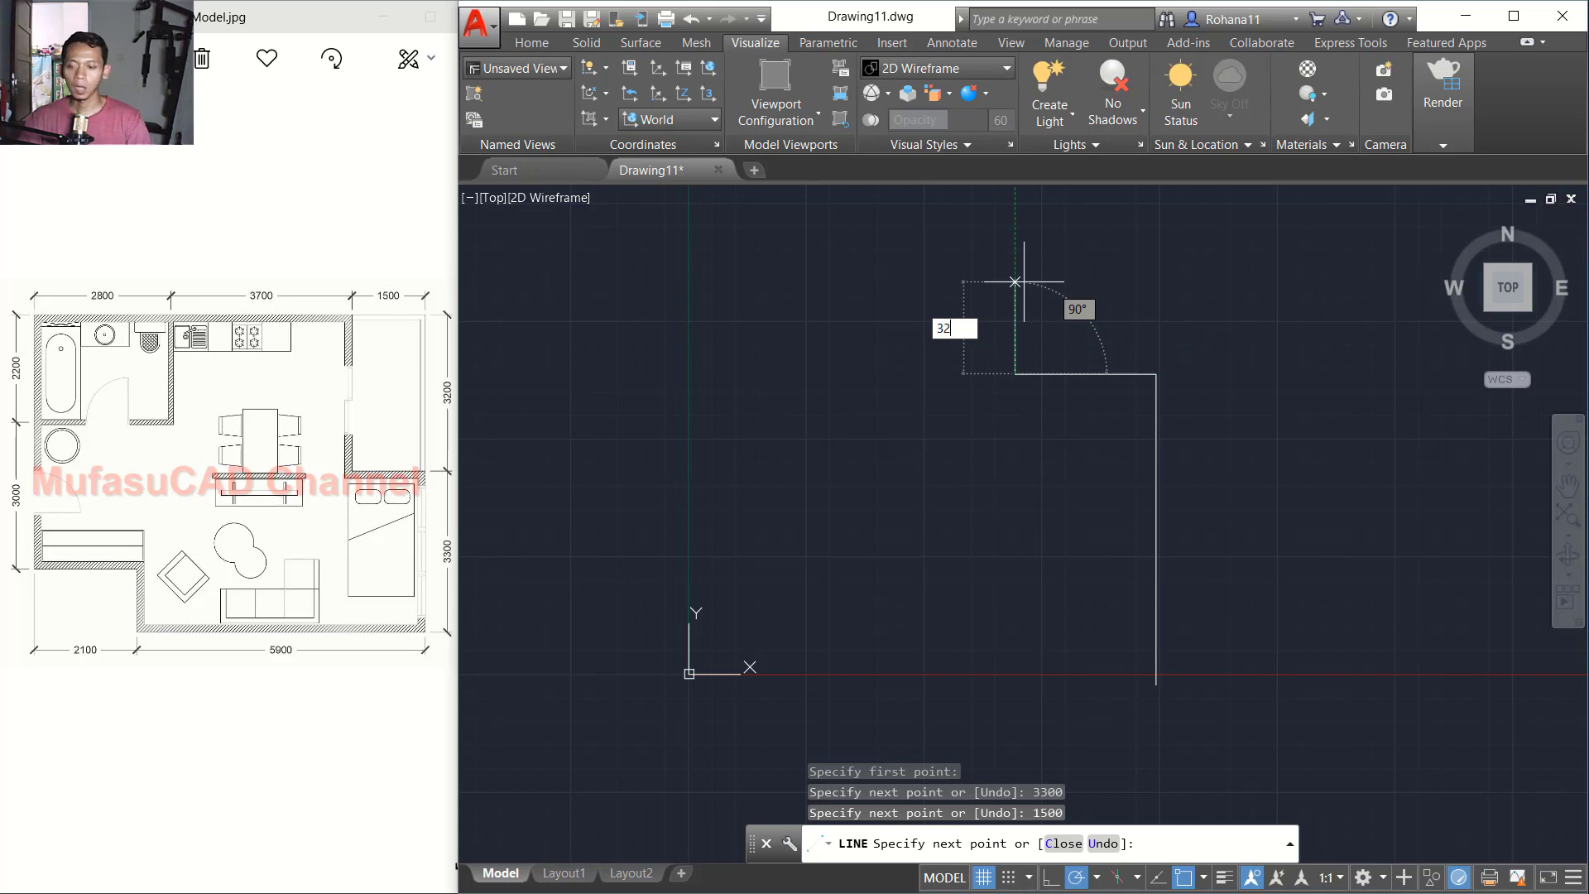
type("00")
key("Return")
scroll(1026, 298, "down", 2)
middle_click_drag(1020, 303, 1068, 408)
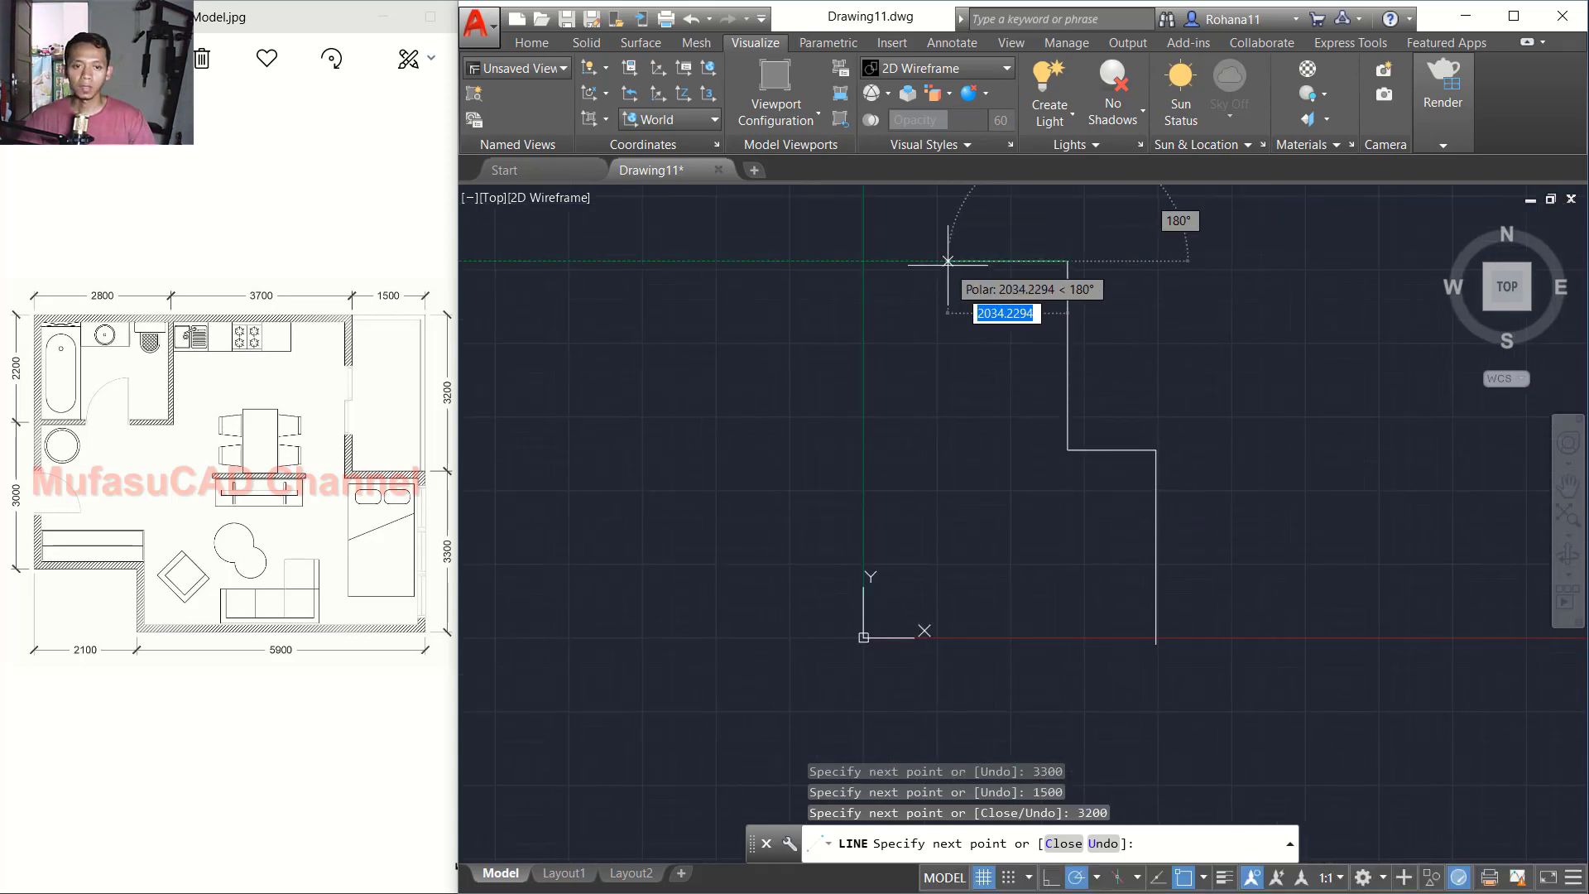
type("6")
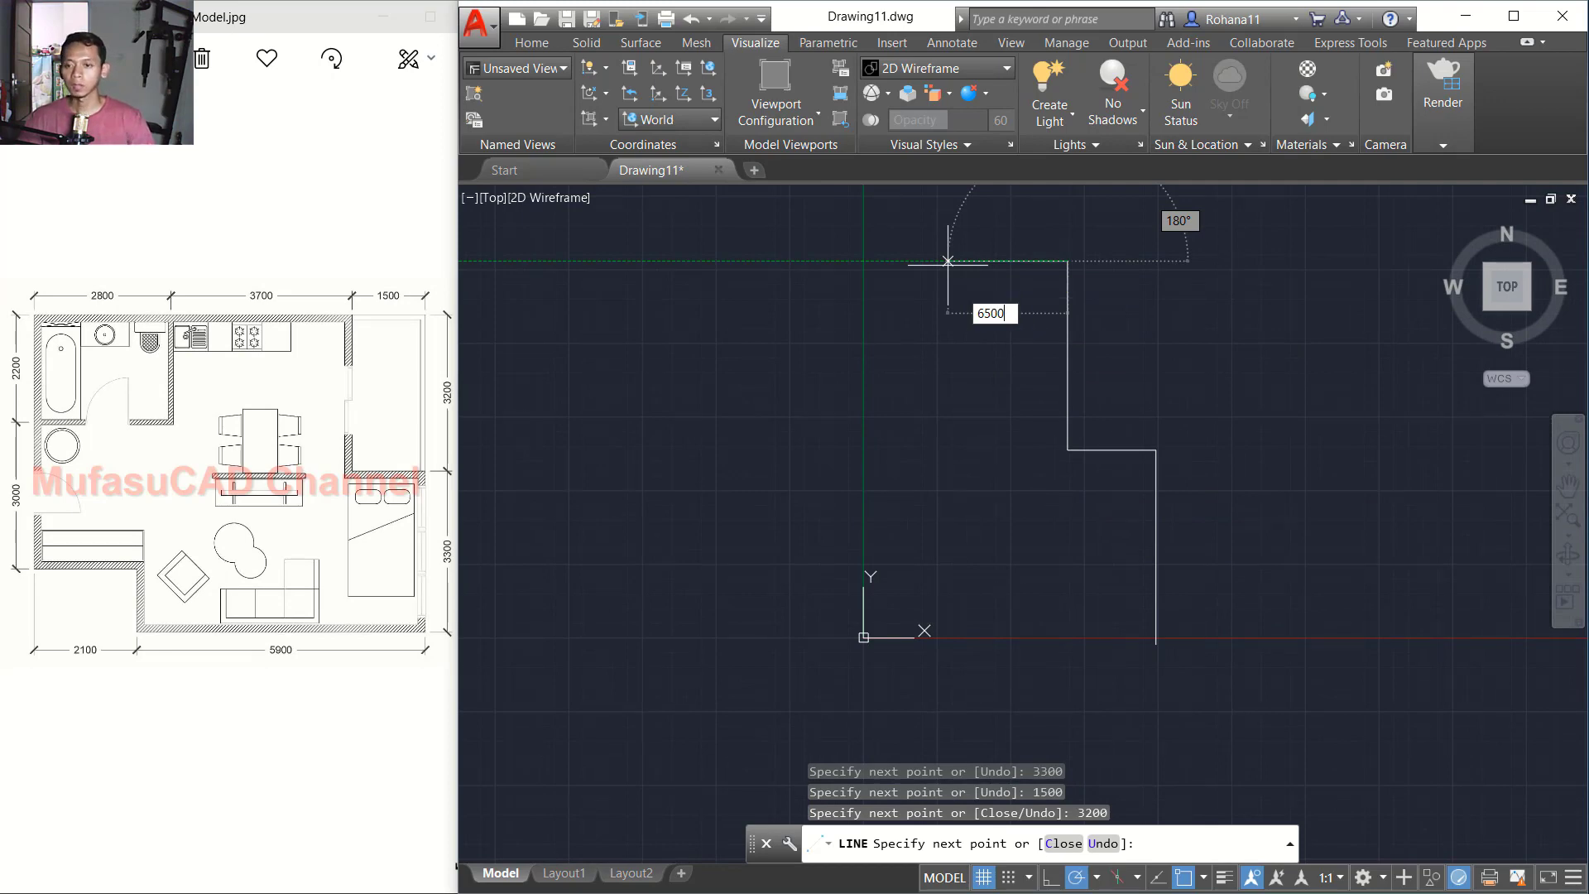
type("500")
key("Return")
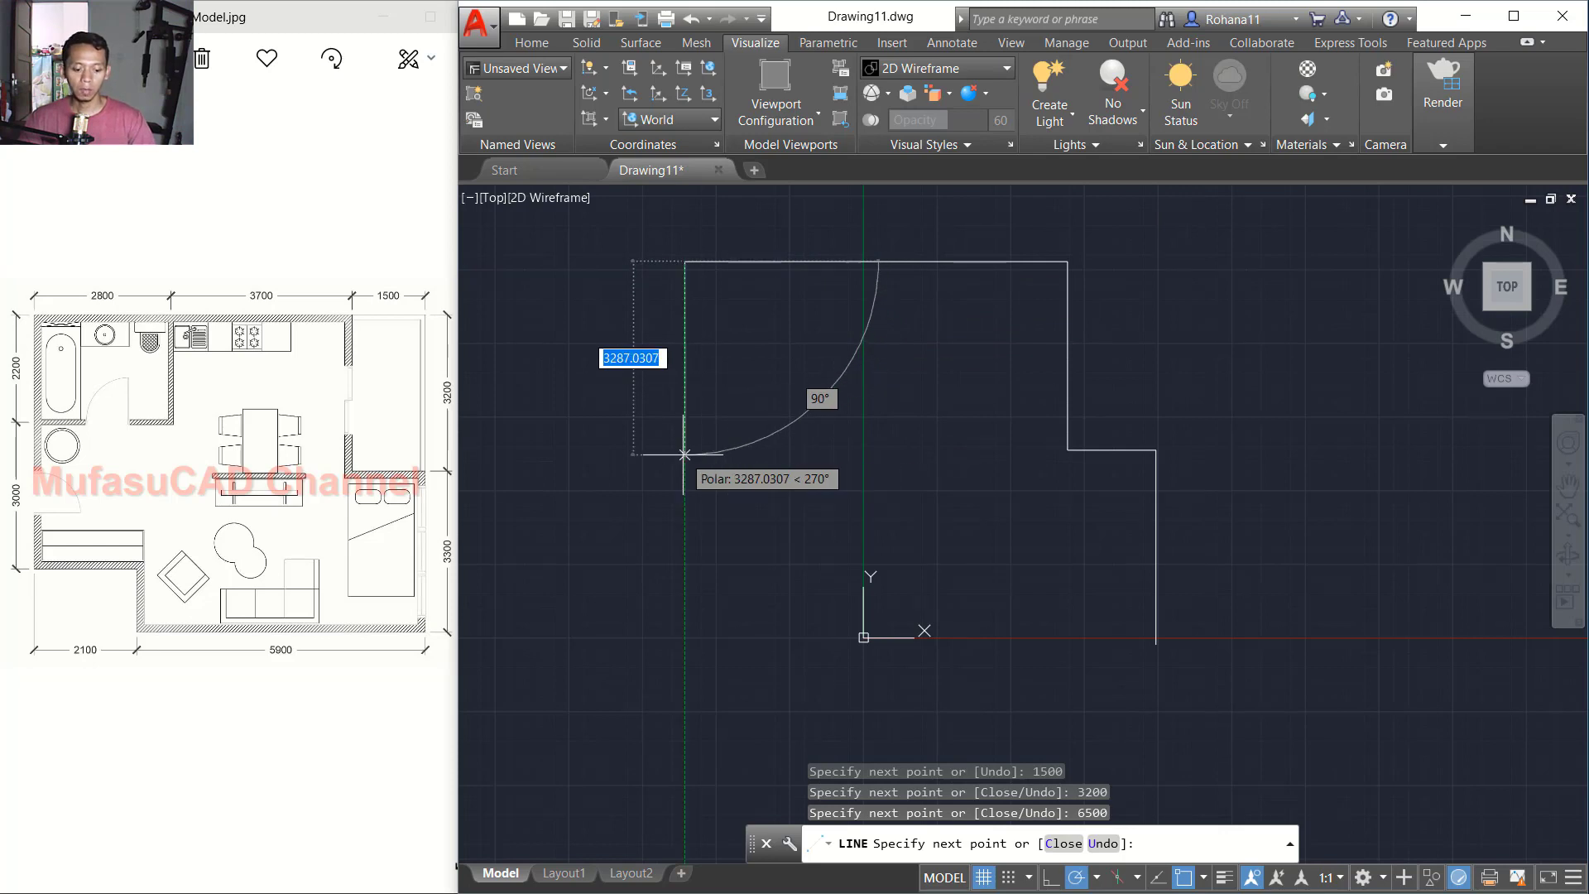
Step: Draw the outline 5200 down and 2100 right, then down level with the start point and across to close it there
type("5")
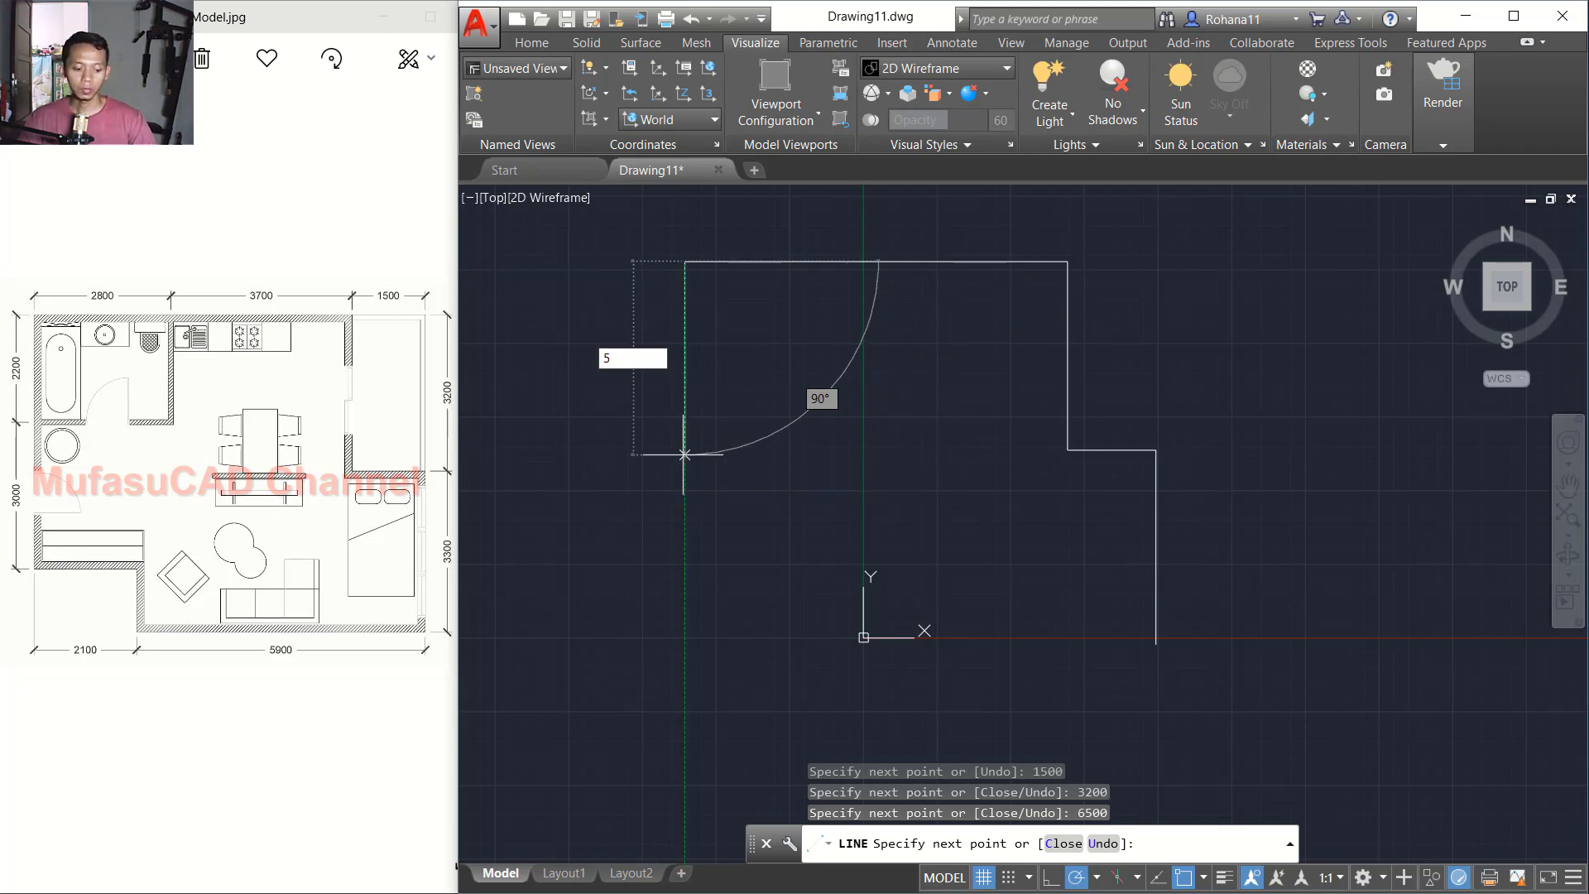
type("200")
key("Return")
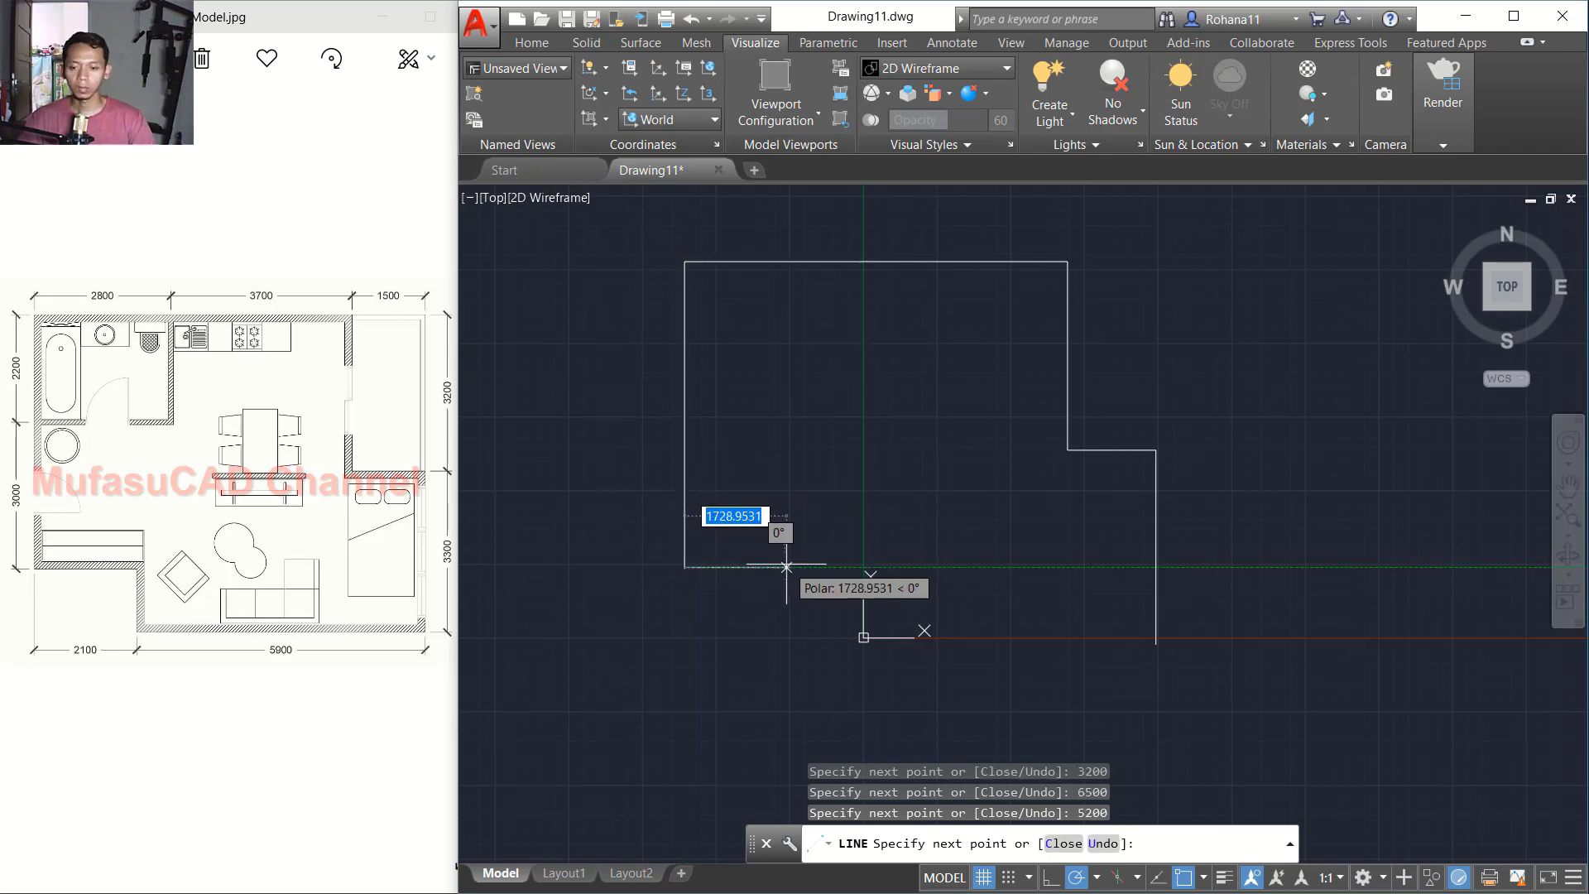
type("2")
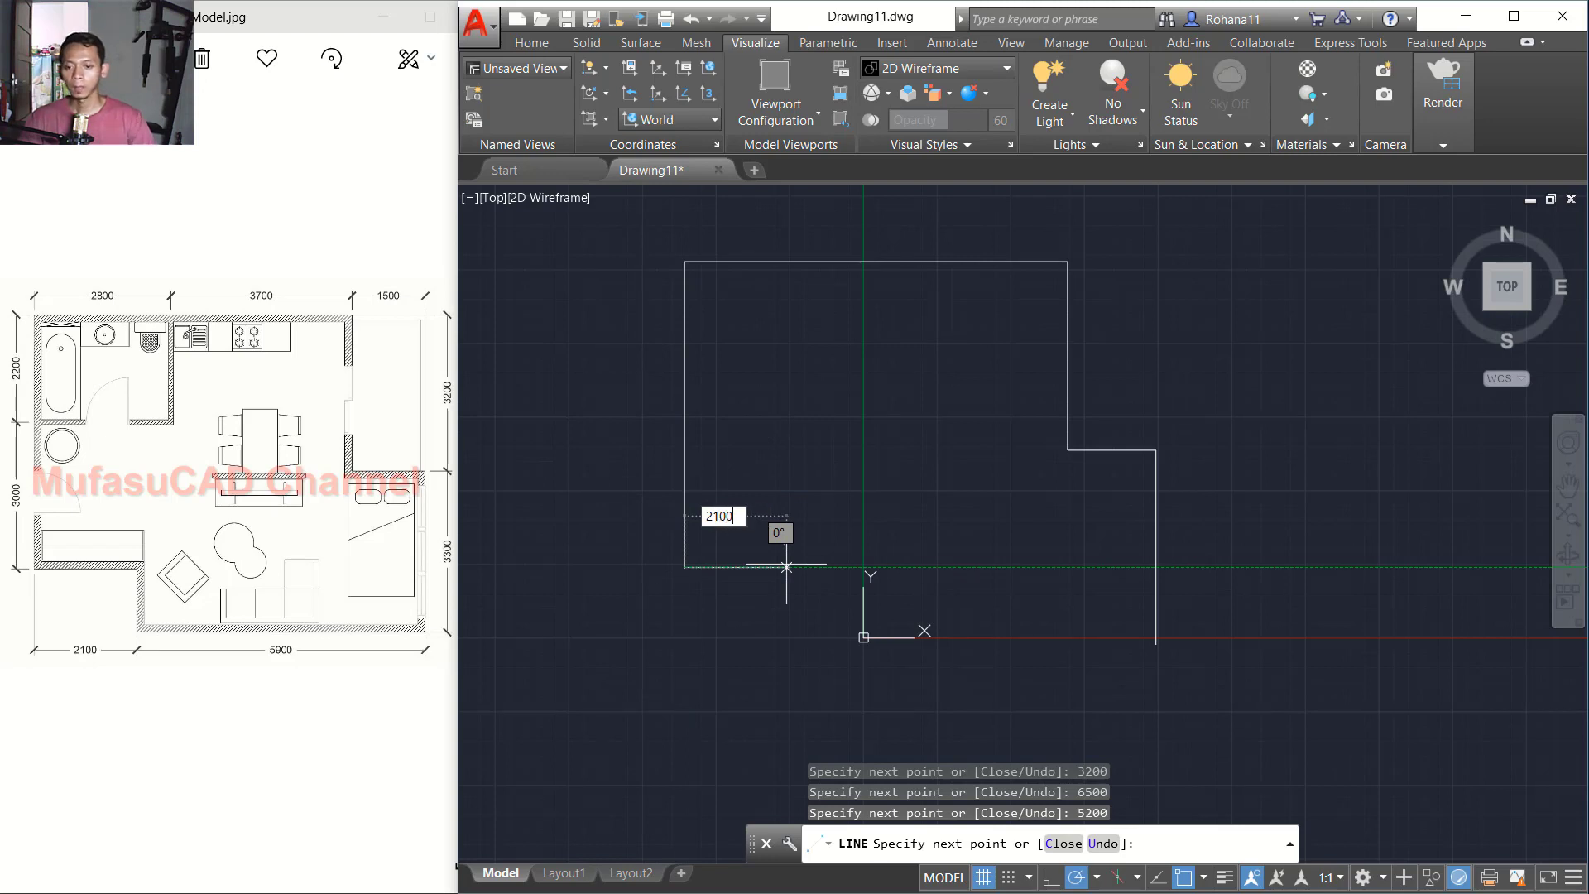
type("100")
key("Return")
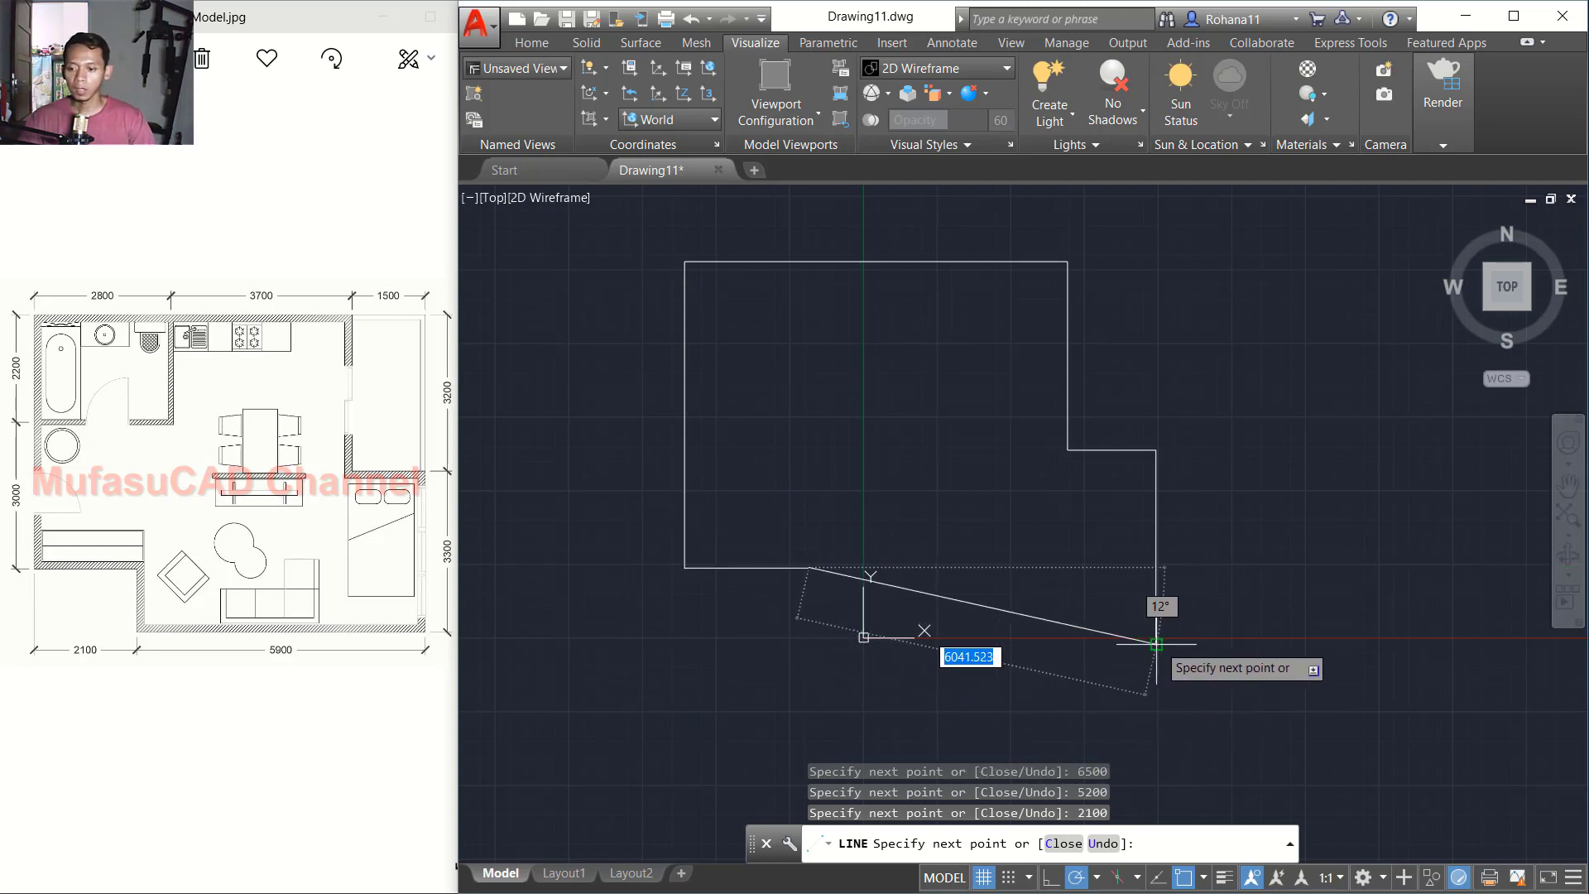
left_click(809, 644)
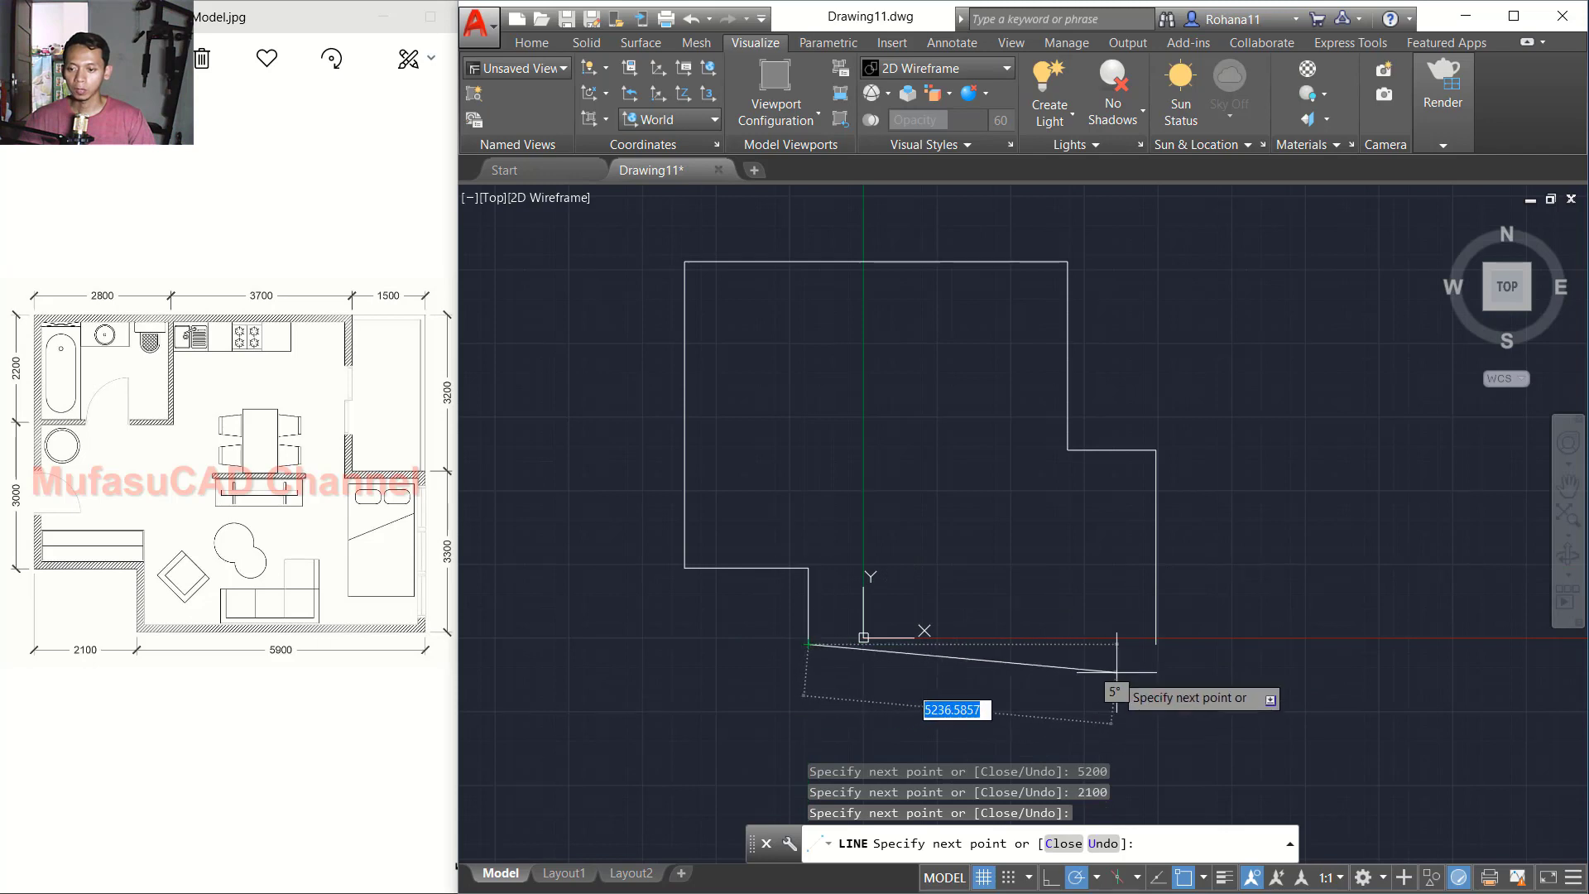
left_click(1156, 644)
key("Return")
Step: Join all line segments of the outer wall outline into one polyline
middle_click_drag(948, 491, 956, 541)
type("j")
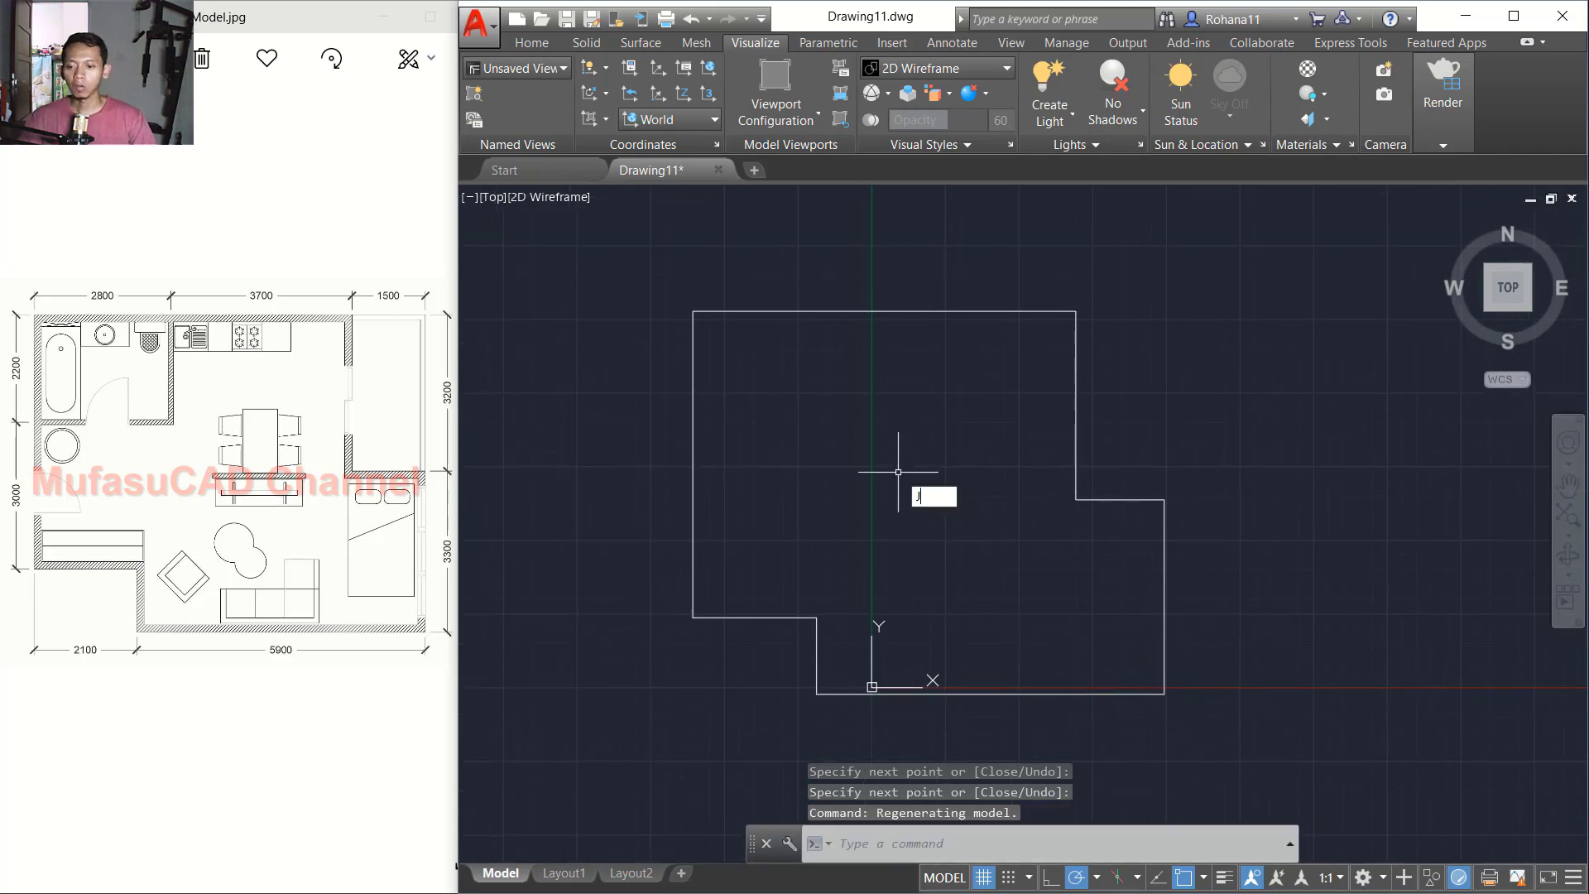
key("Return")
left_click(1235, 258)
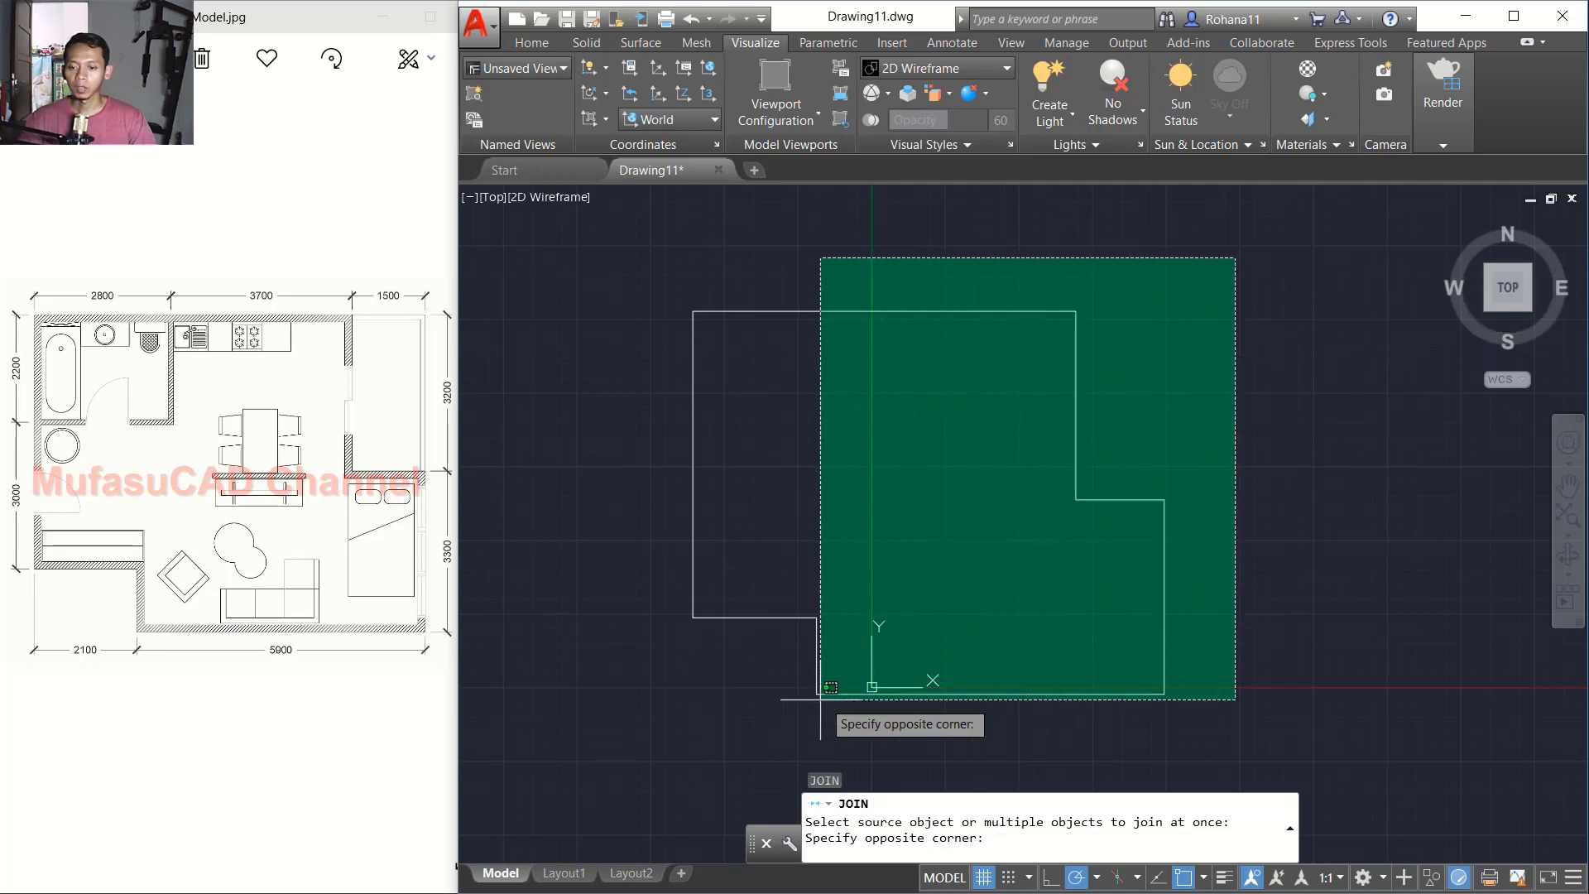
left_click(654, 729)
key("Return")
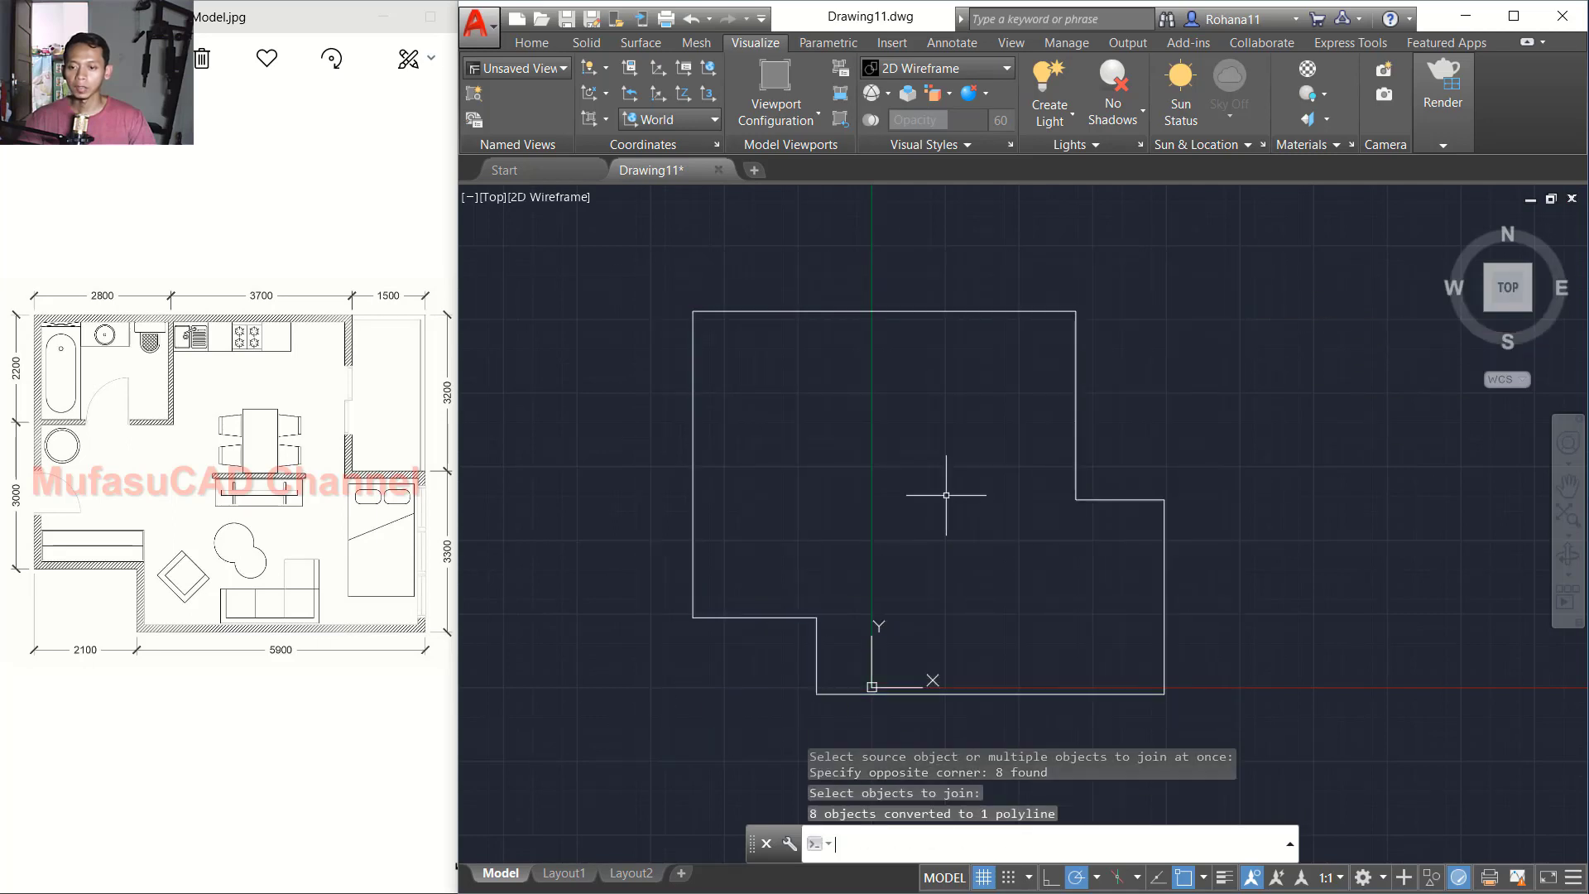
Step: Draw the bathroom partition from 2800 right of the outline's upper-left corner, 2200 down, then left to the outer wall
middle_click_drag(902, 487, 932, 493)
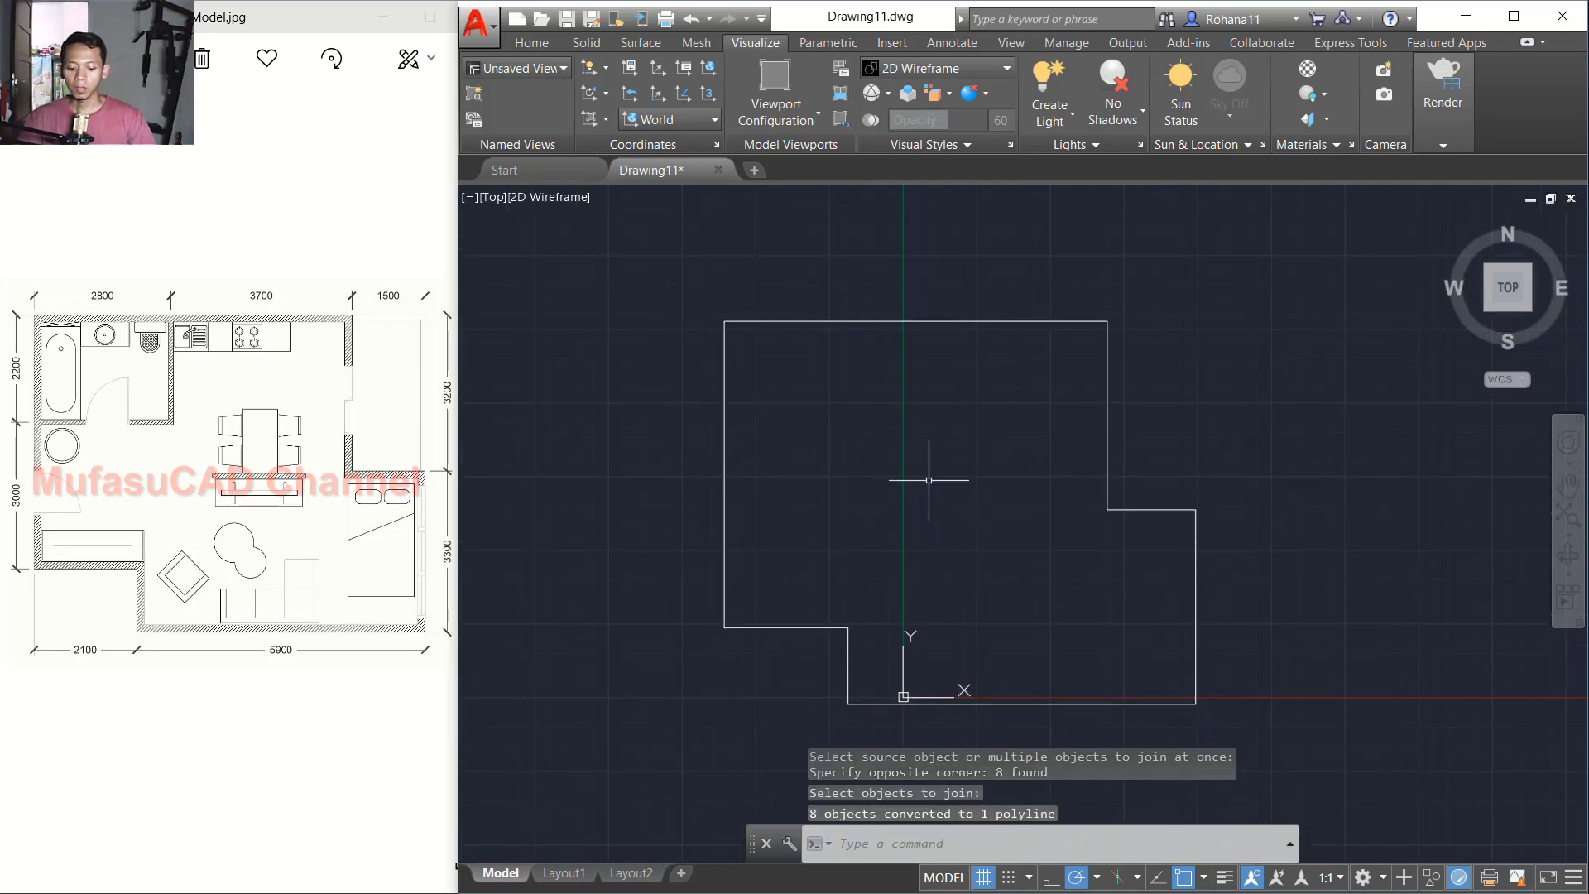
type("L")
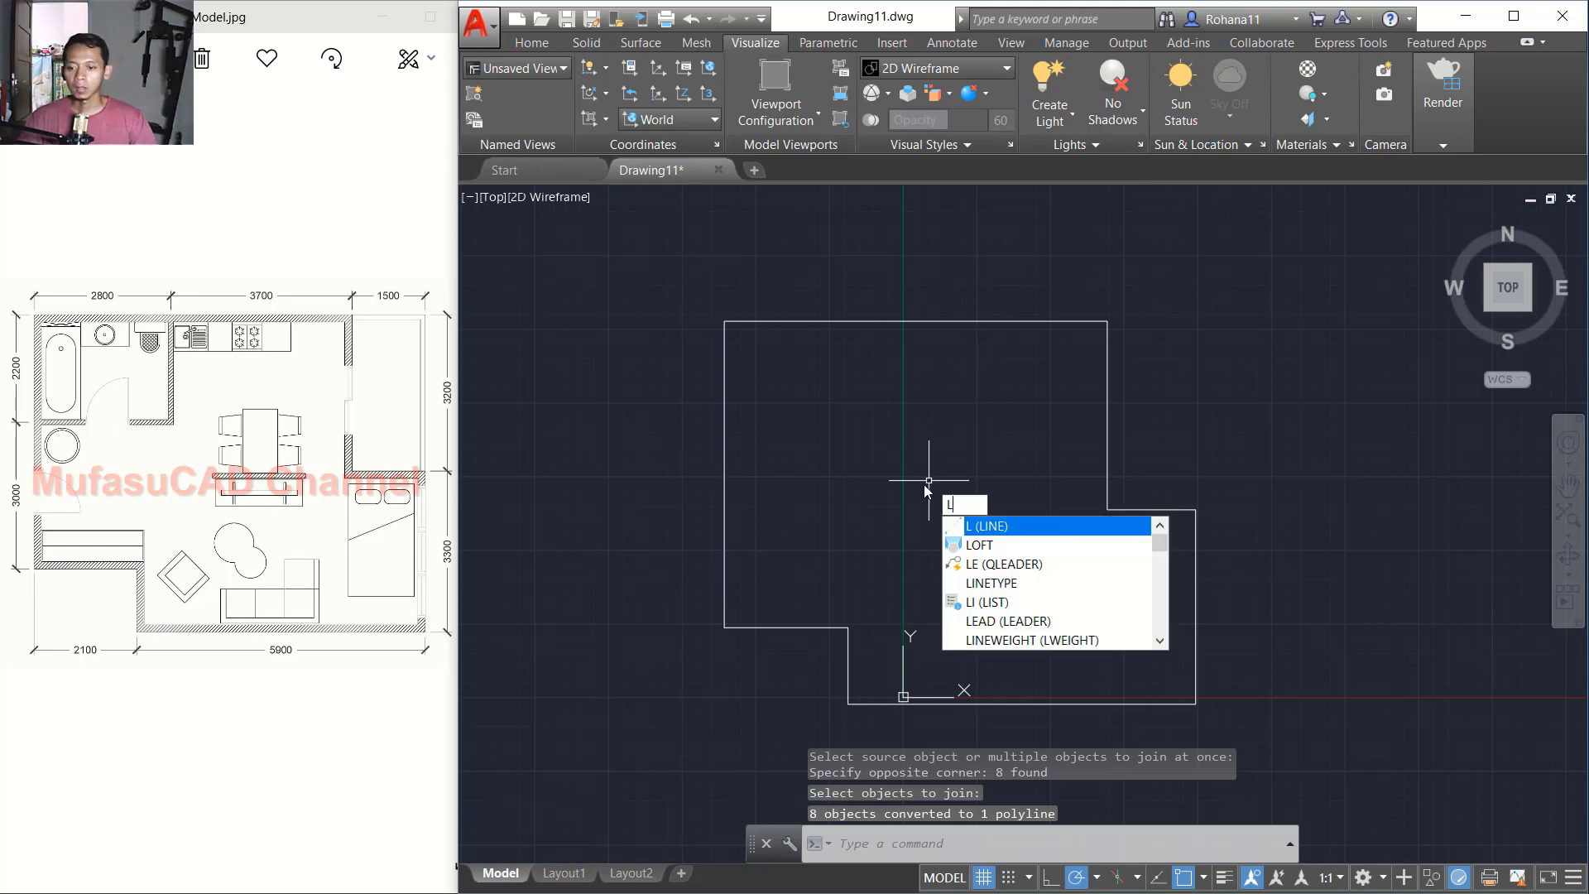
key("Return")
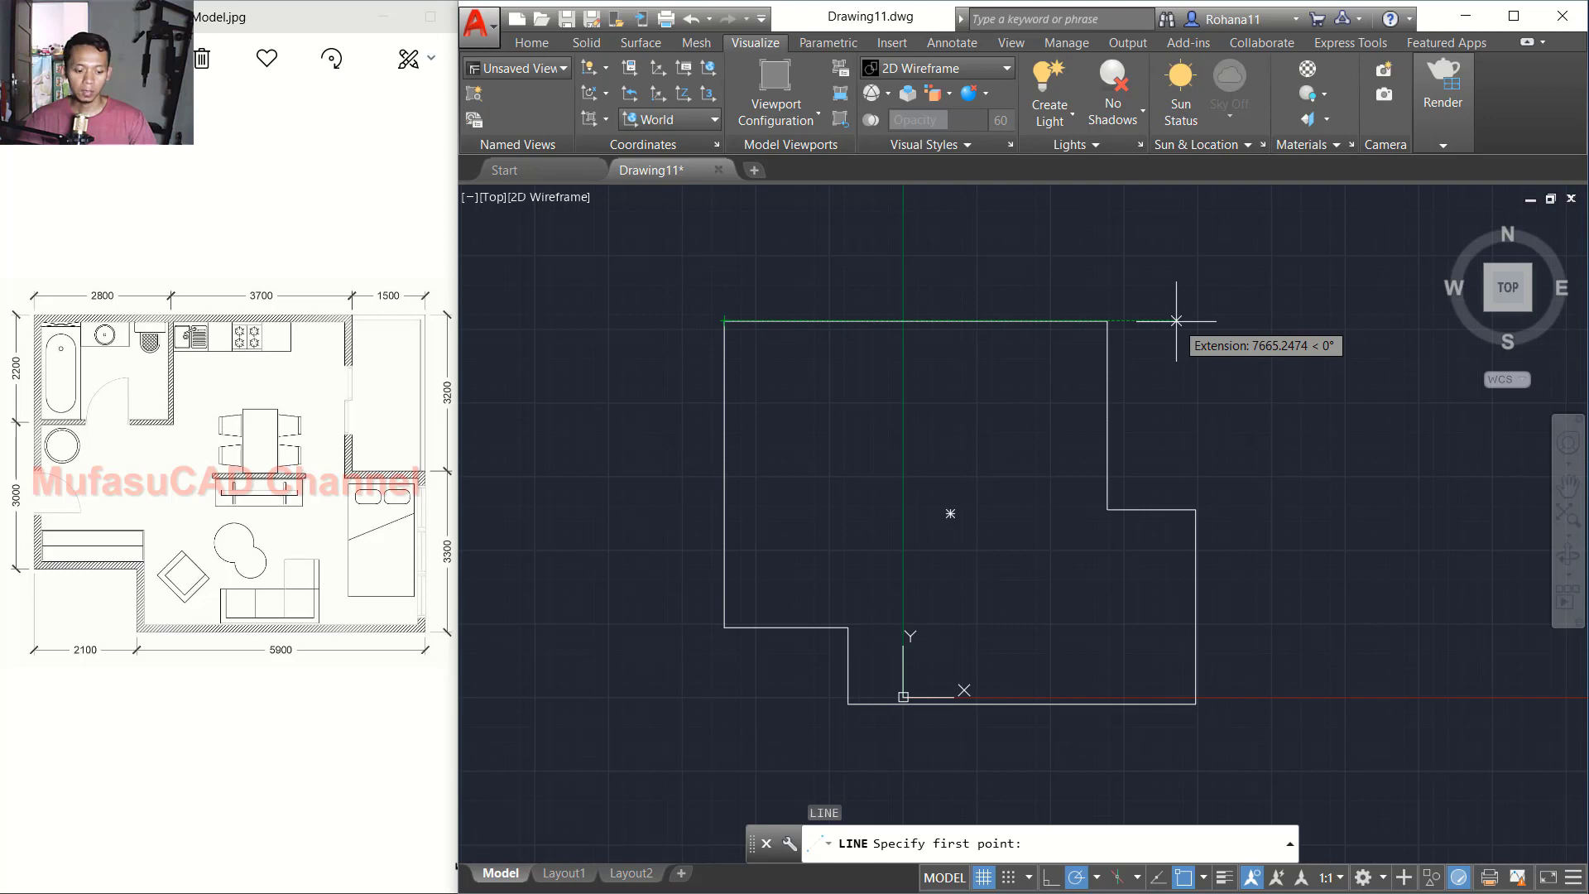
type("28")
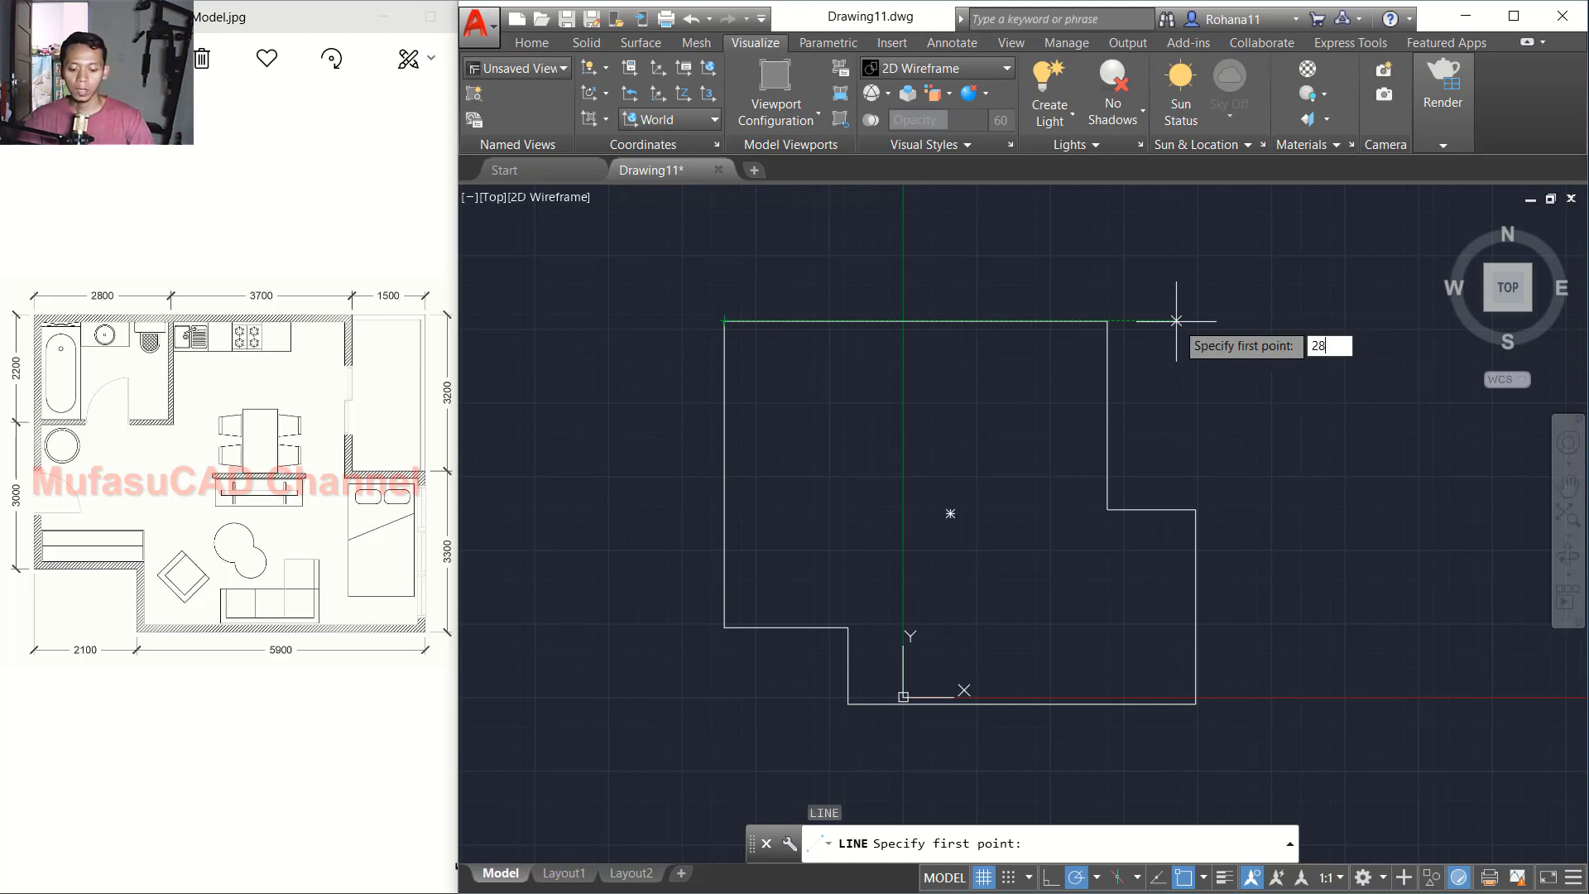
type("00")
key("Return")
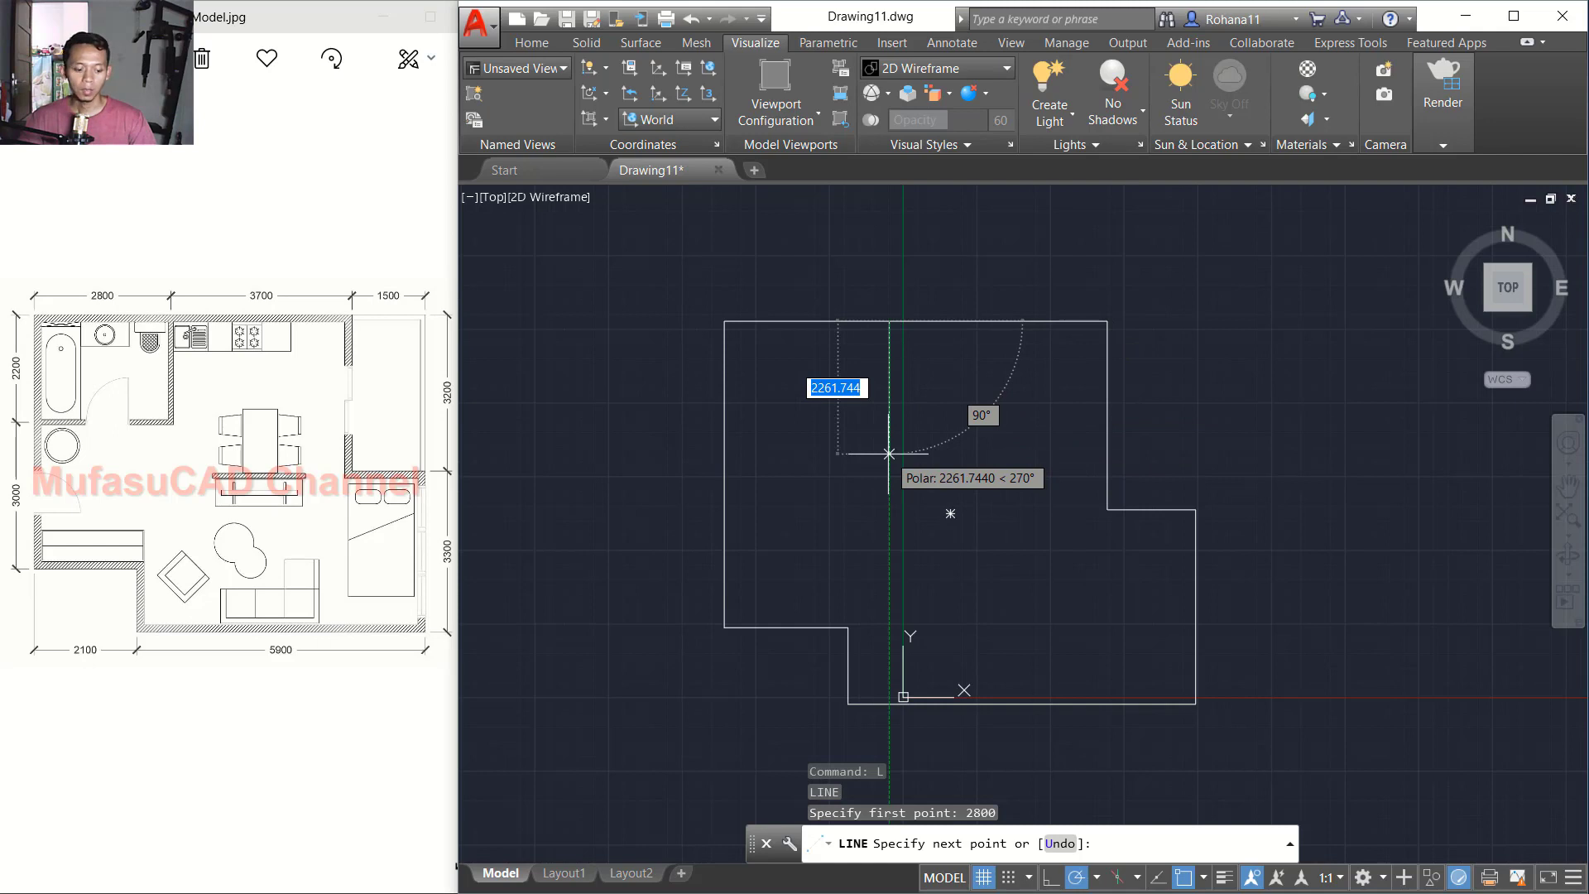
type("22")
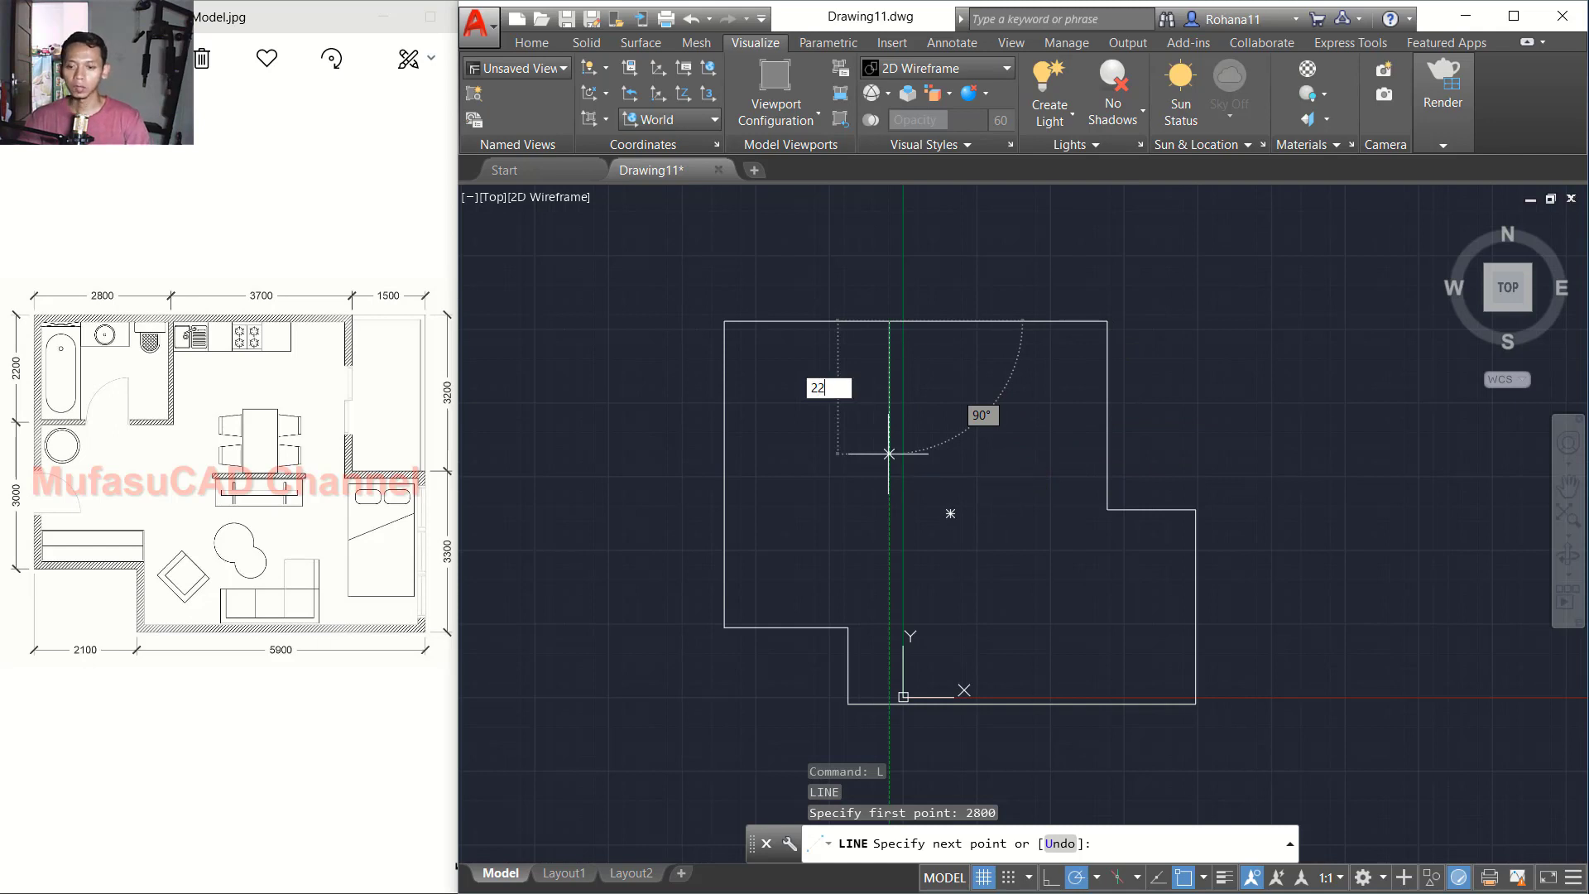
type("00")
key("Return")
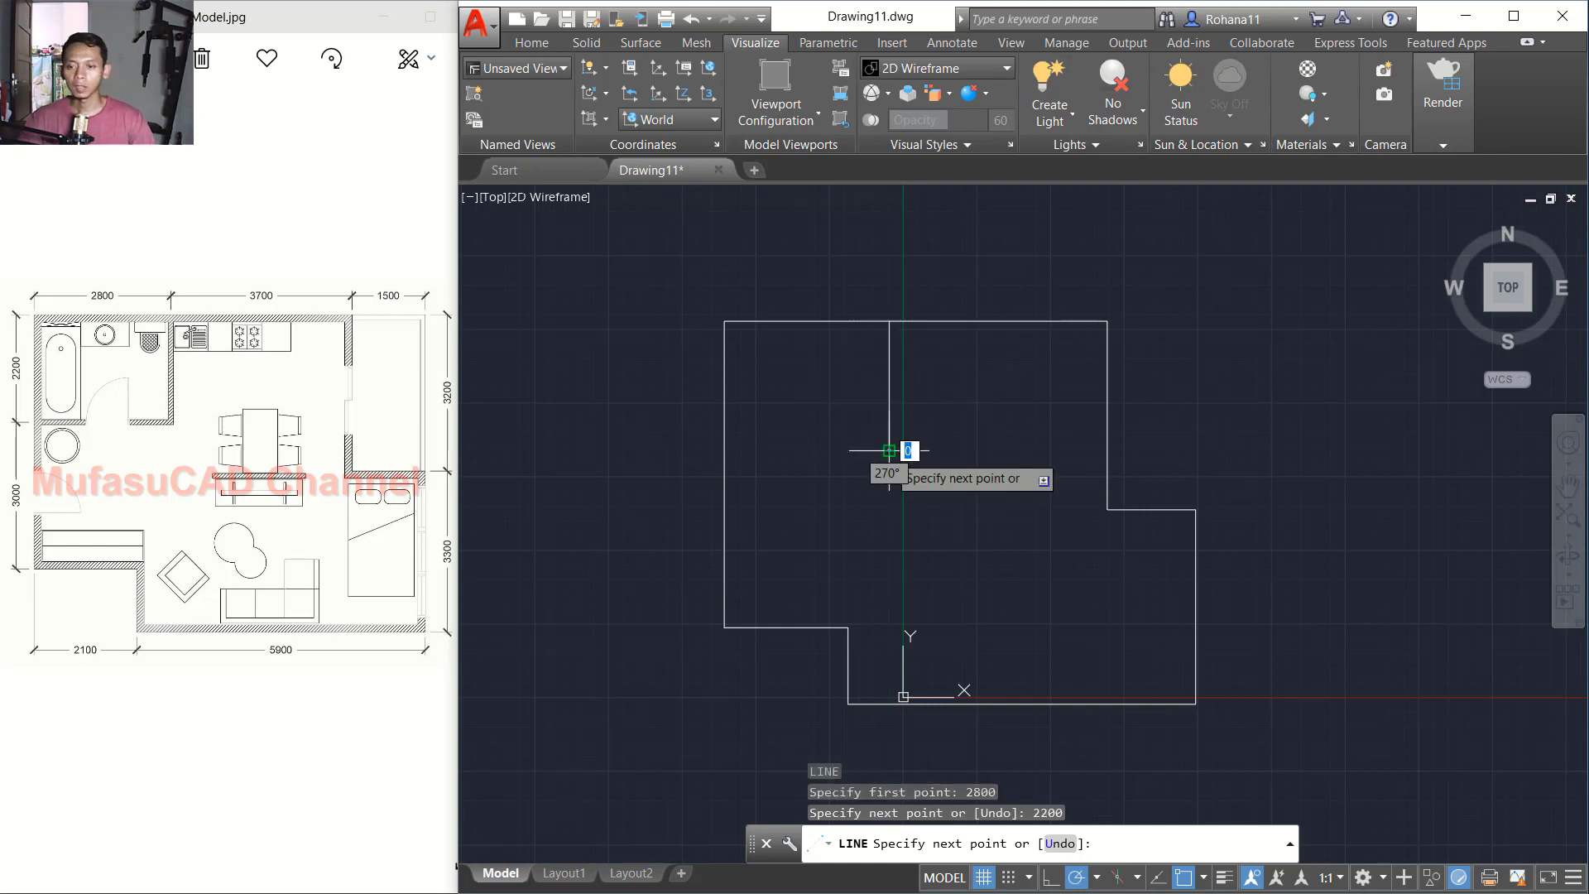
left_click(724, 452)
key("Return")
Step: Join the two bathroom partition lines into one polyline
middle_click_drag(1033, 521, 1012, 482)
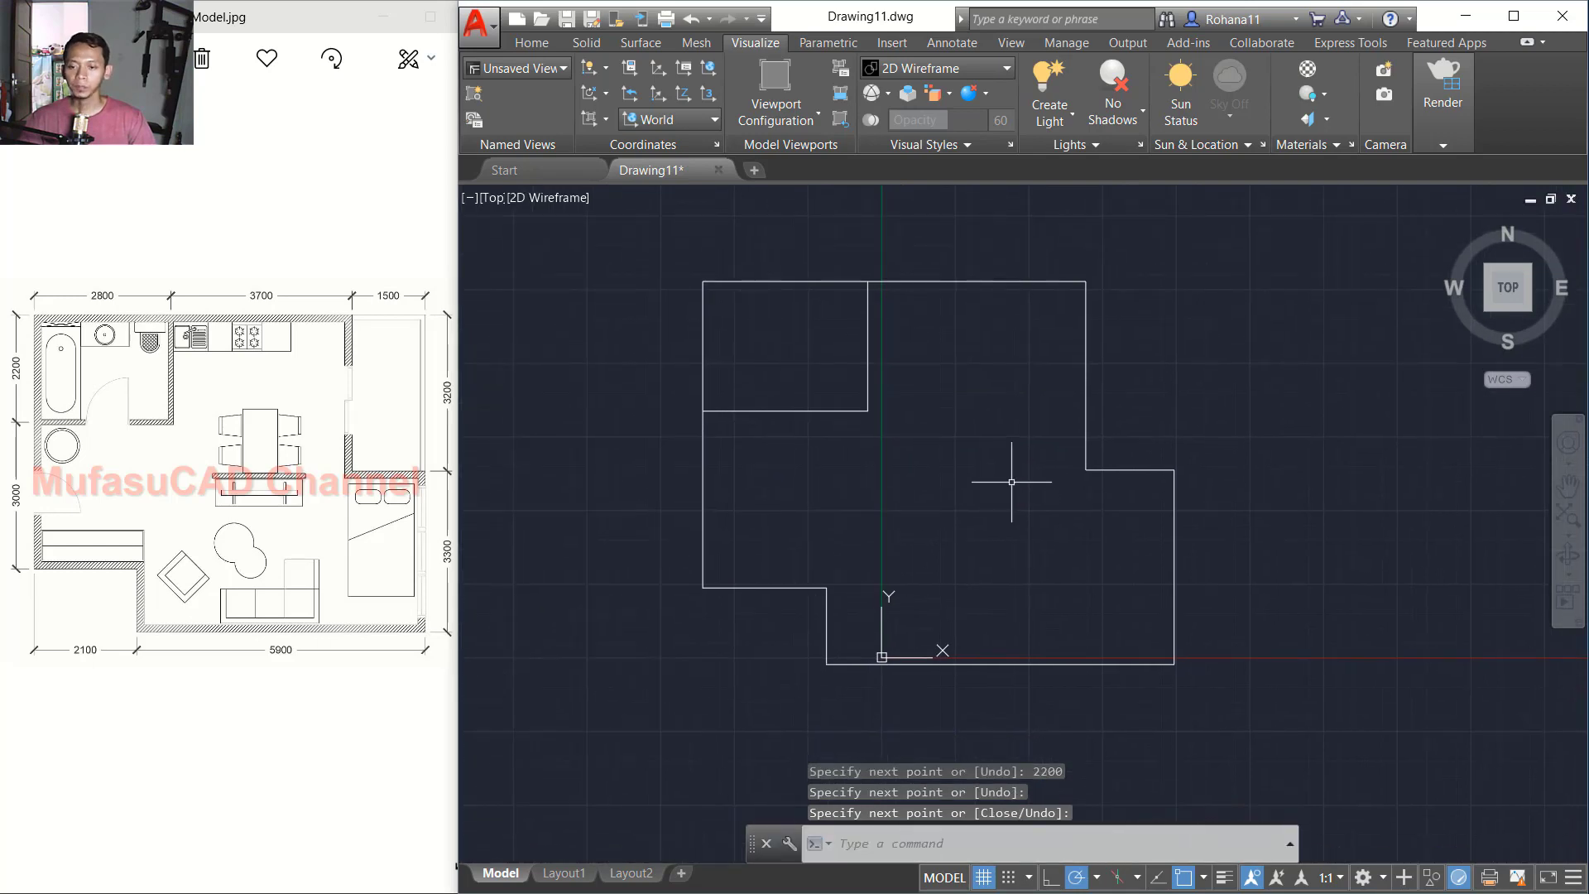
type("J")
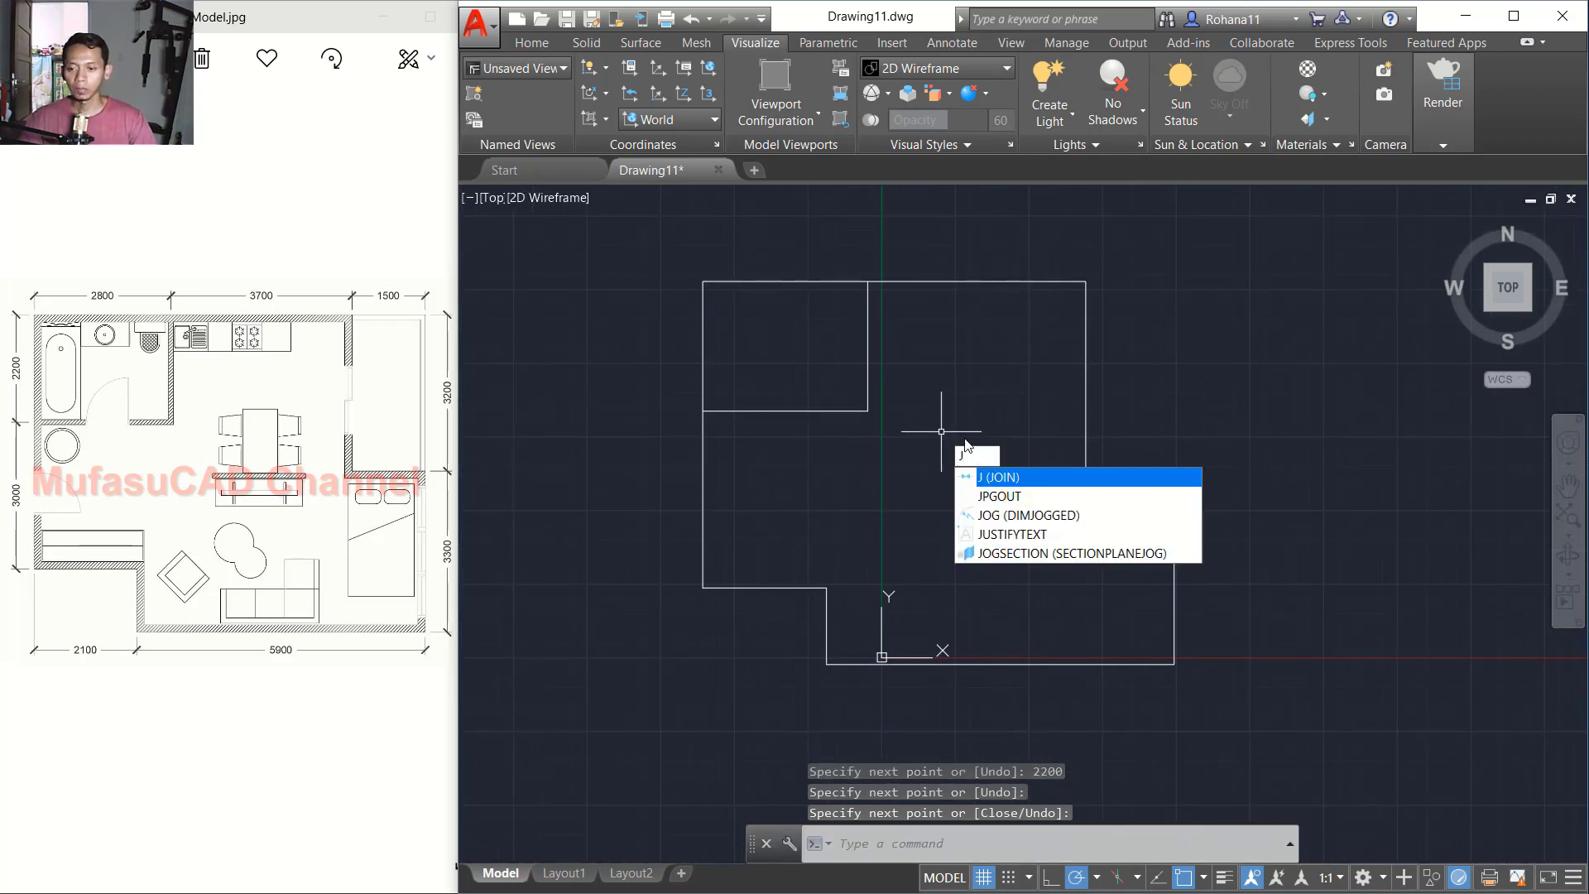
key("Return")
left_click(911, 418)
left_click(853, 366)
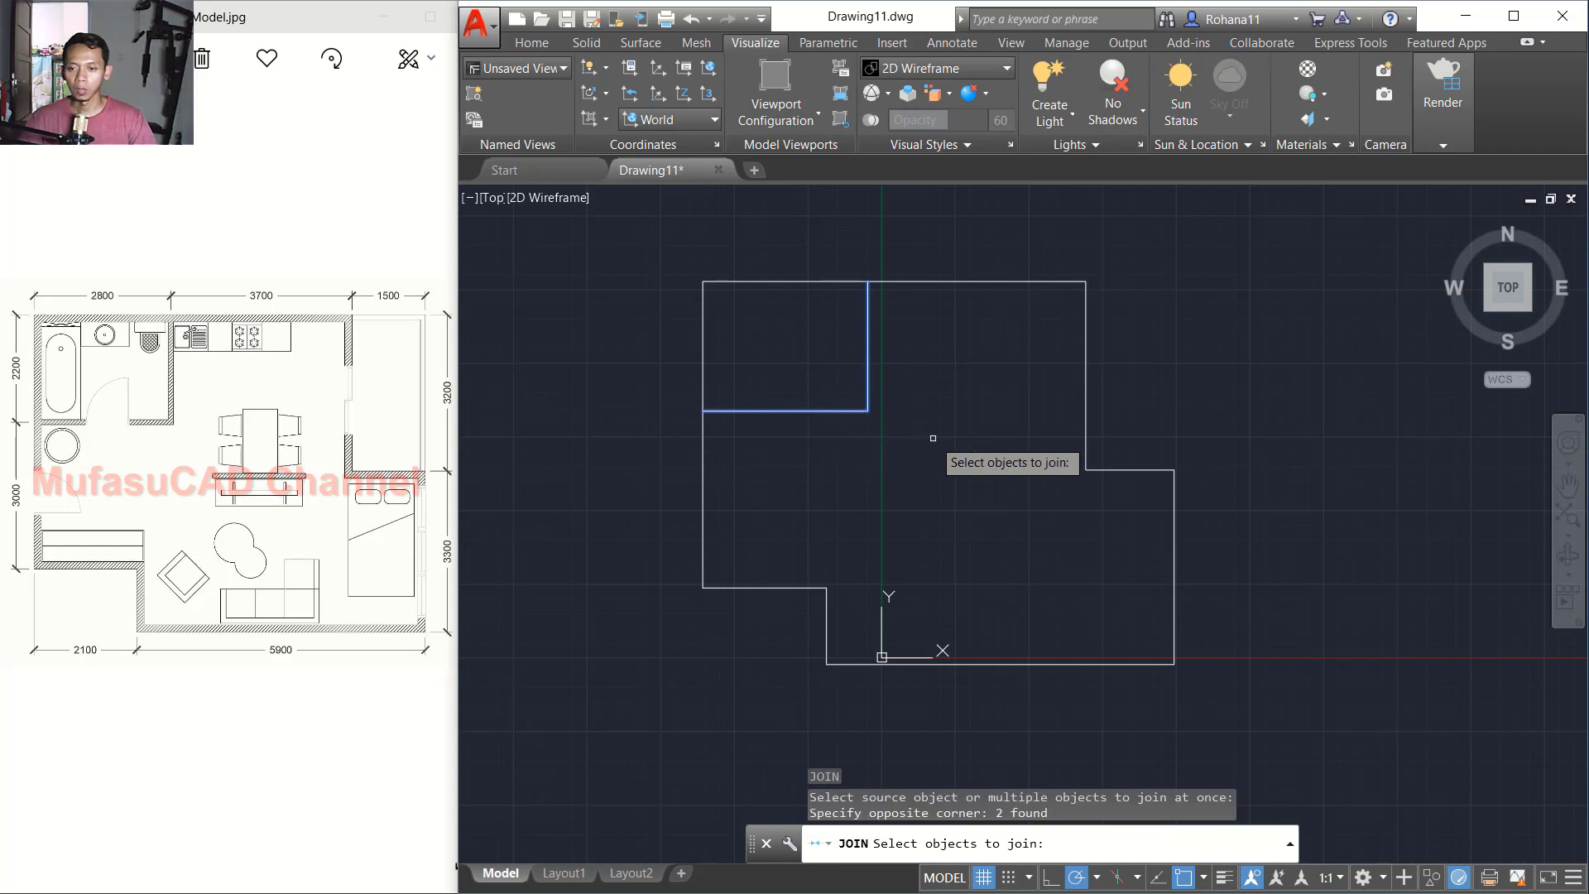
key("Return")
Step: Draw a polyline around the upper-right recess, from the top wall's right end across and down to the right wall's upper corner
middle_click_drag(944, 433, 934, 433)
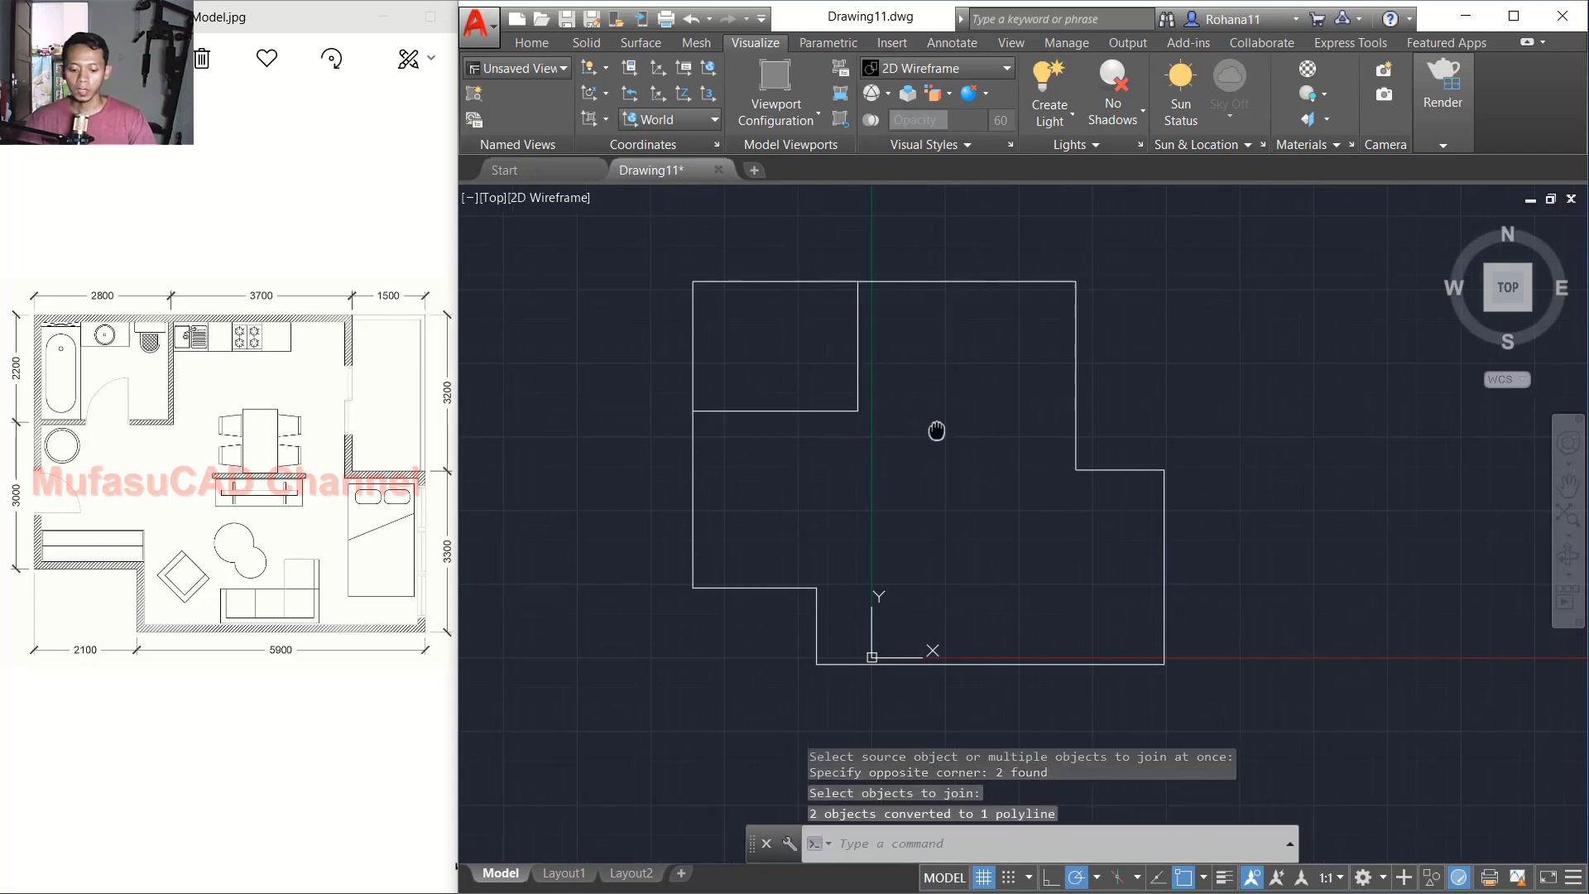
type("PL")
key("Return")
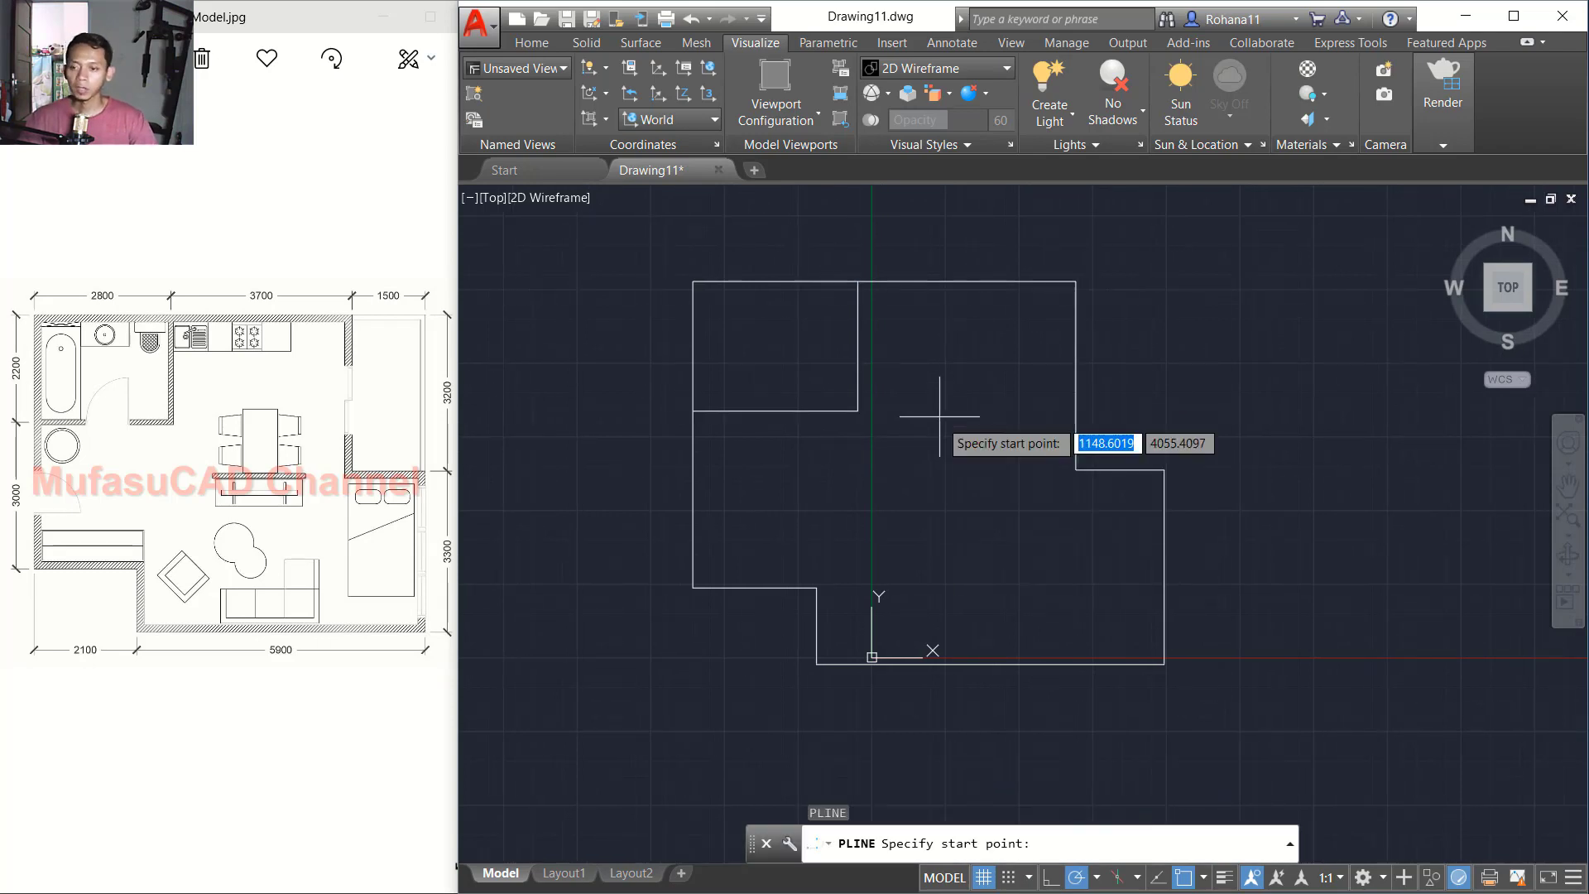
left_click(1076, 281)
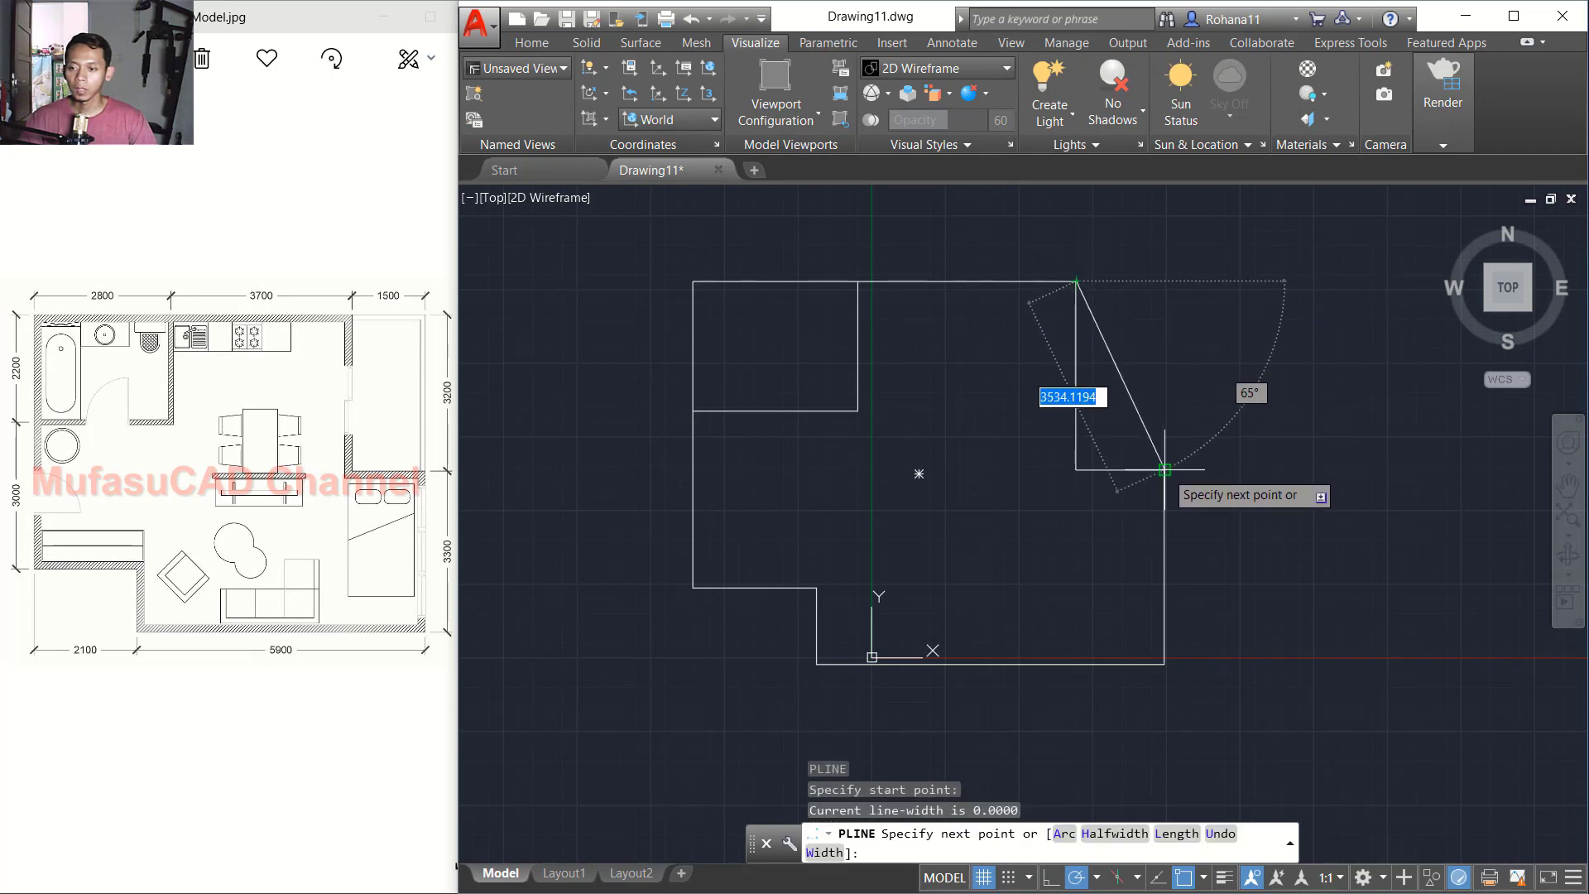
left_click(1165, 282)
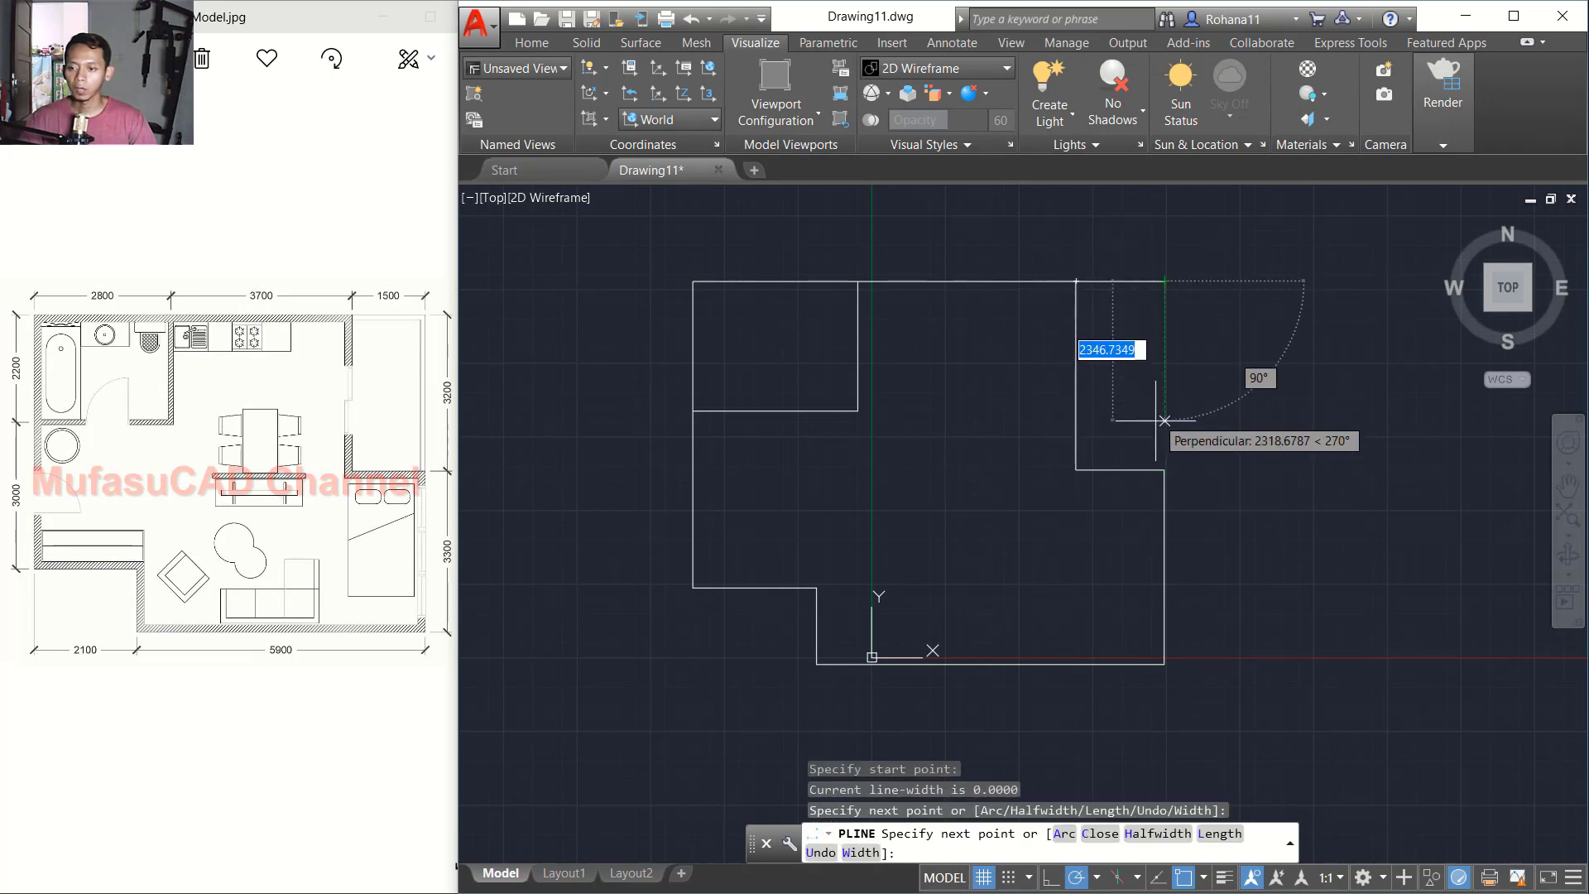
left_click(1165, 470)
key("Return")
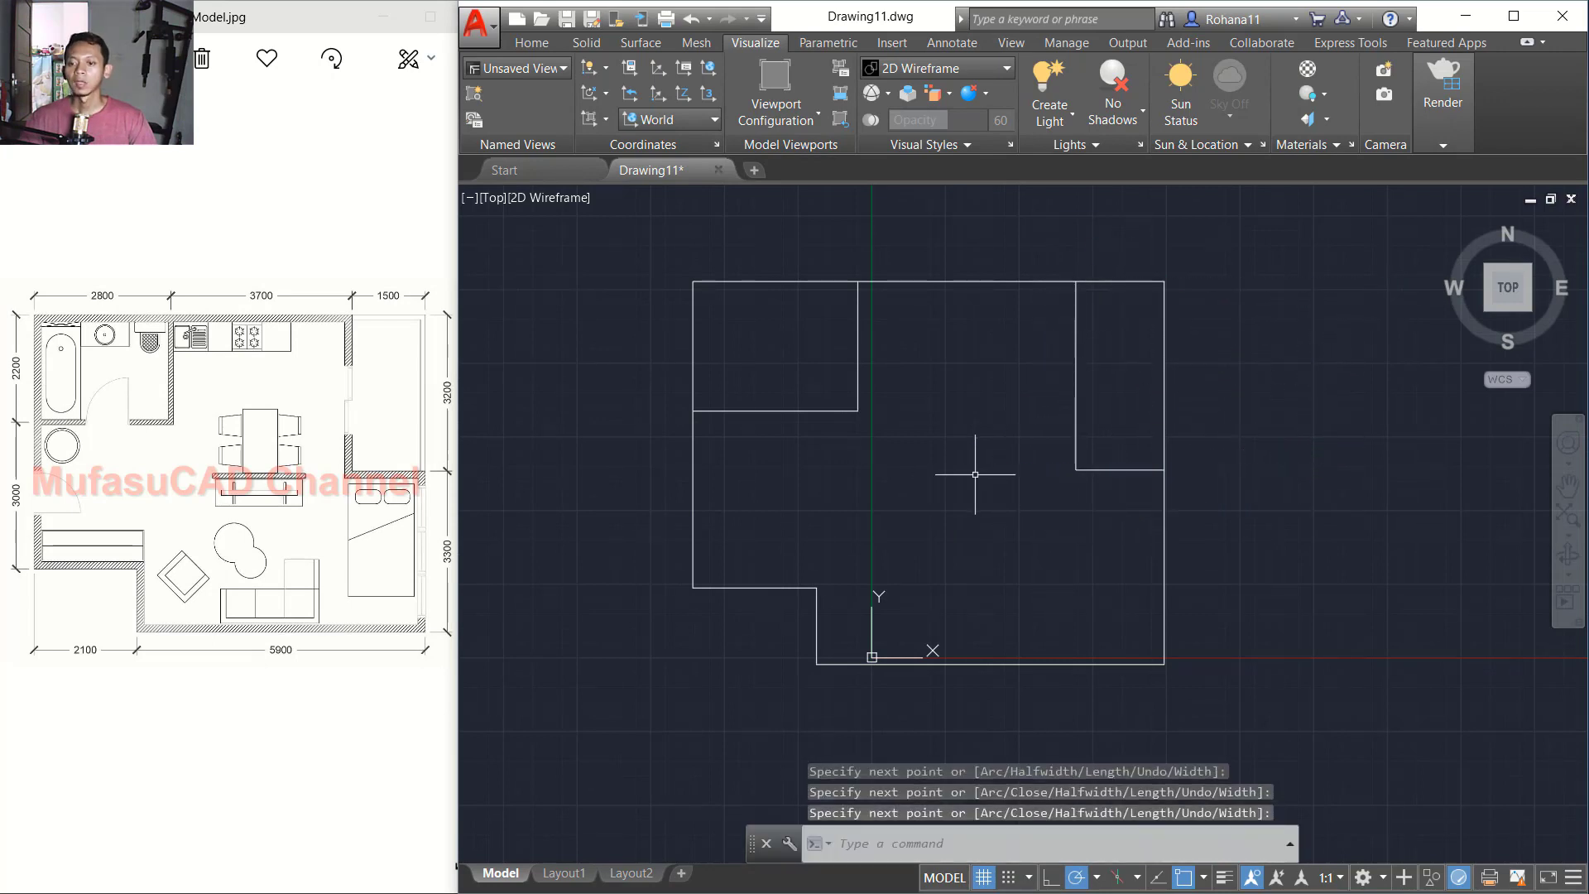
Step: Offset the outer wall outline 150 to the inside
type("OF")
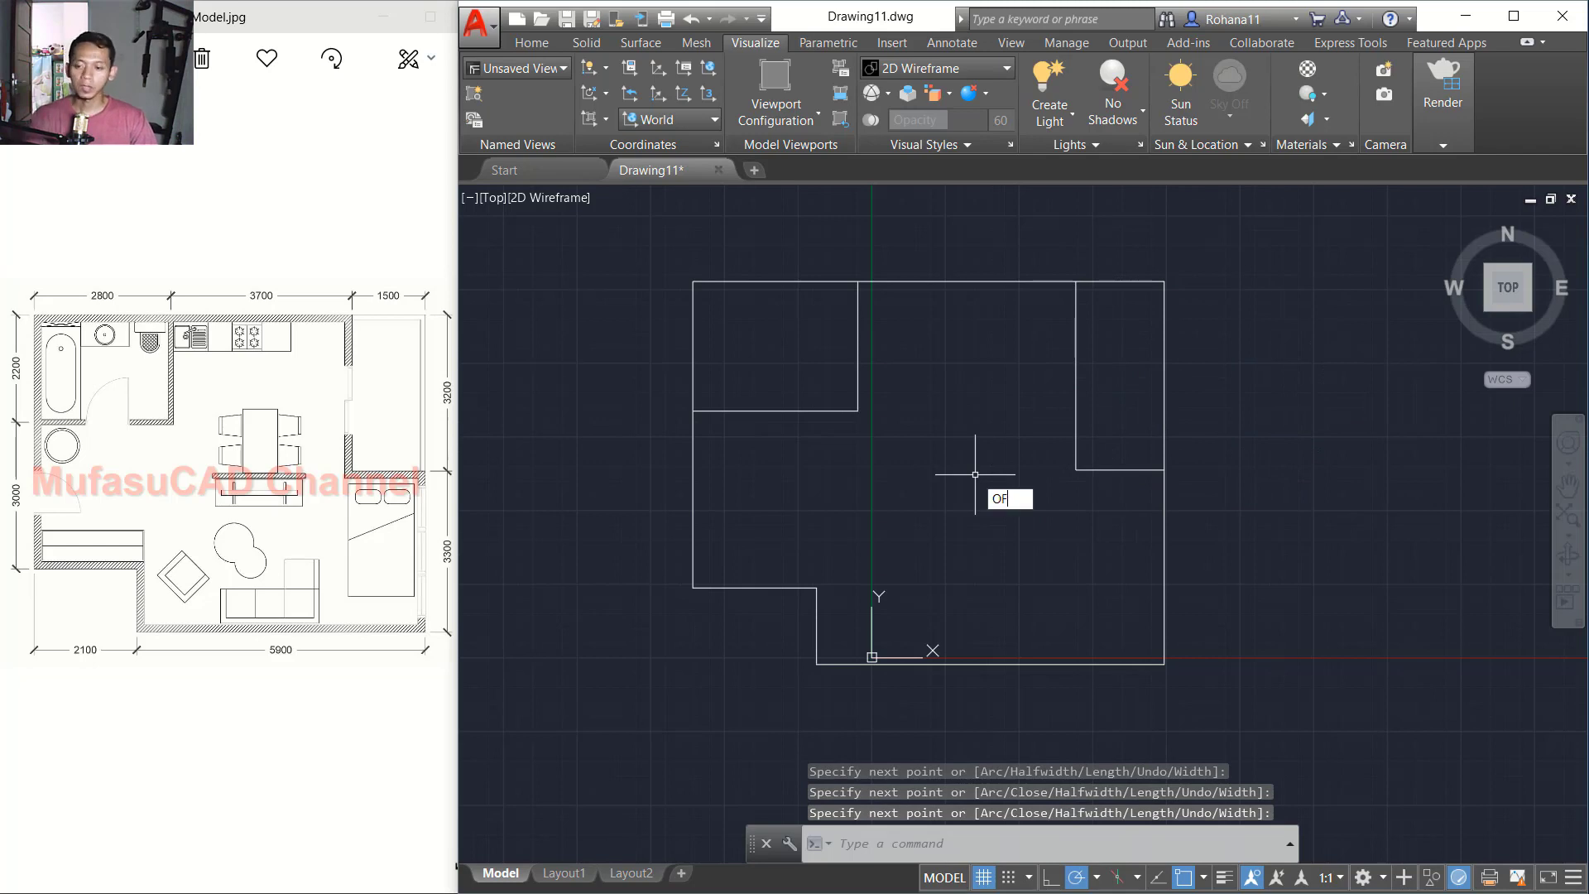
type("FSET")
key("Return")
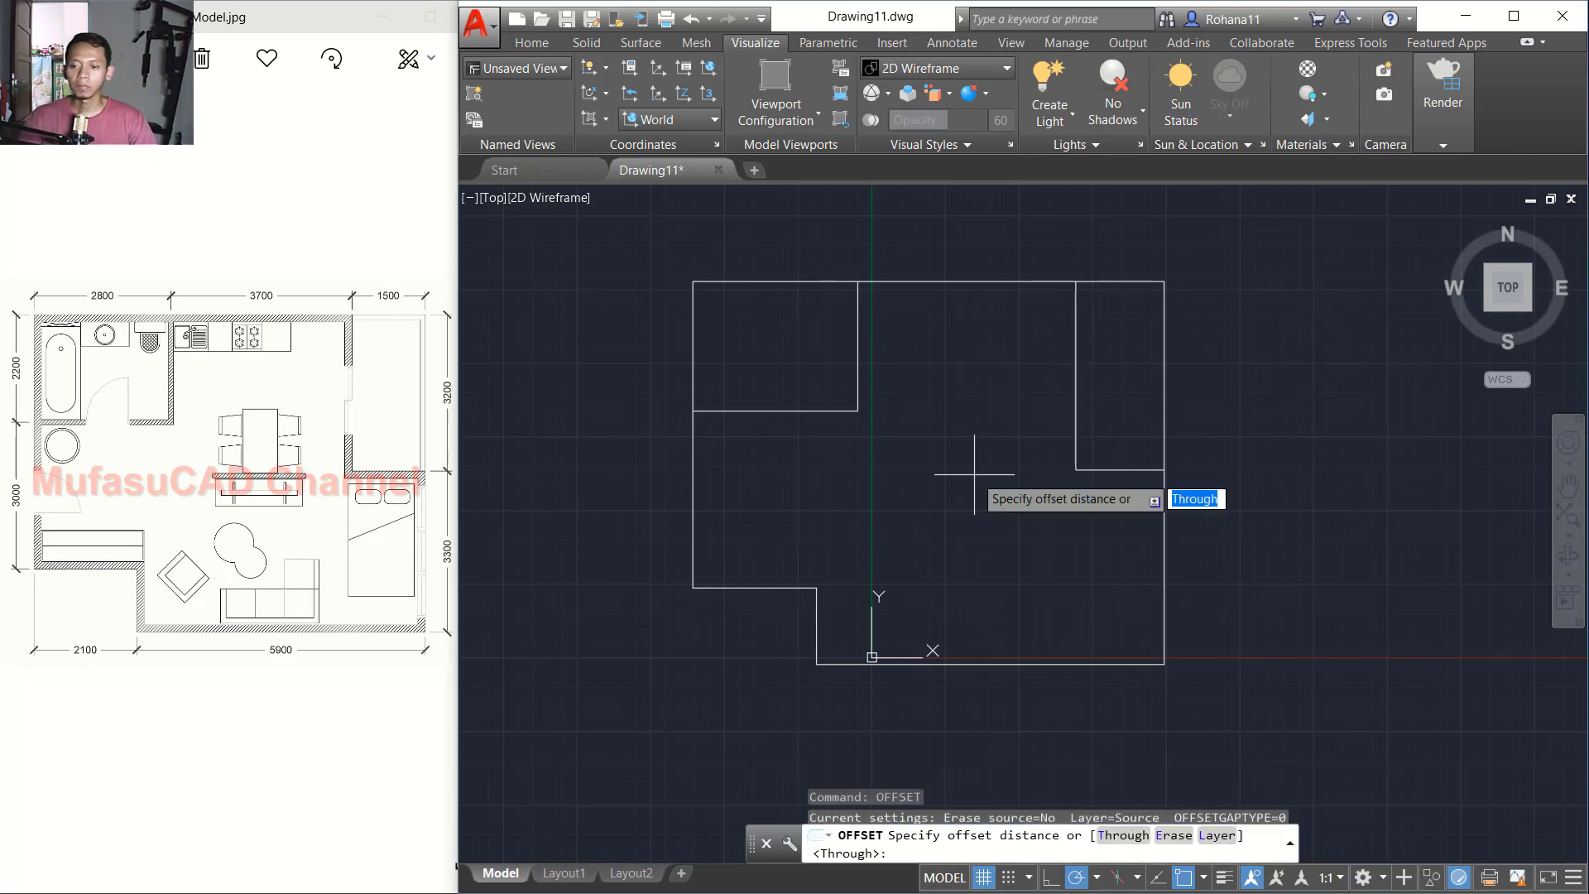
type("150")
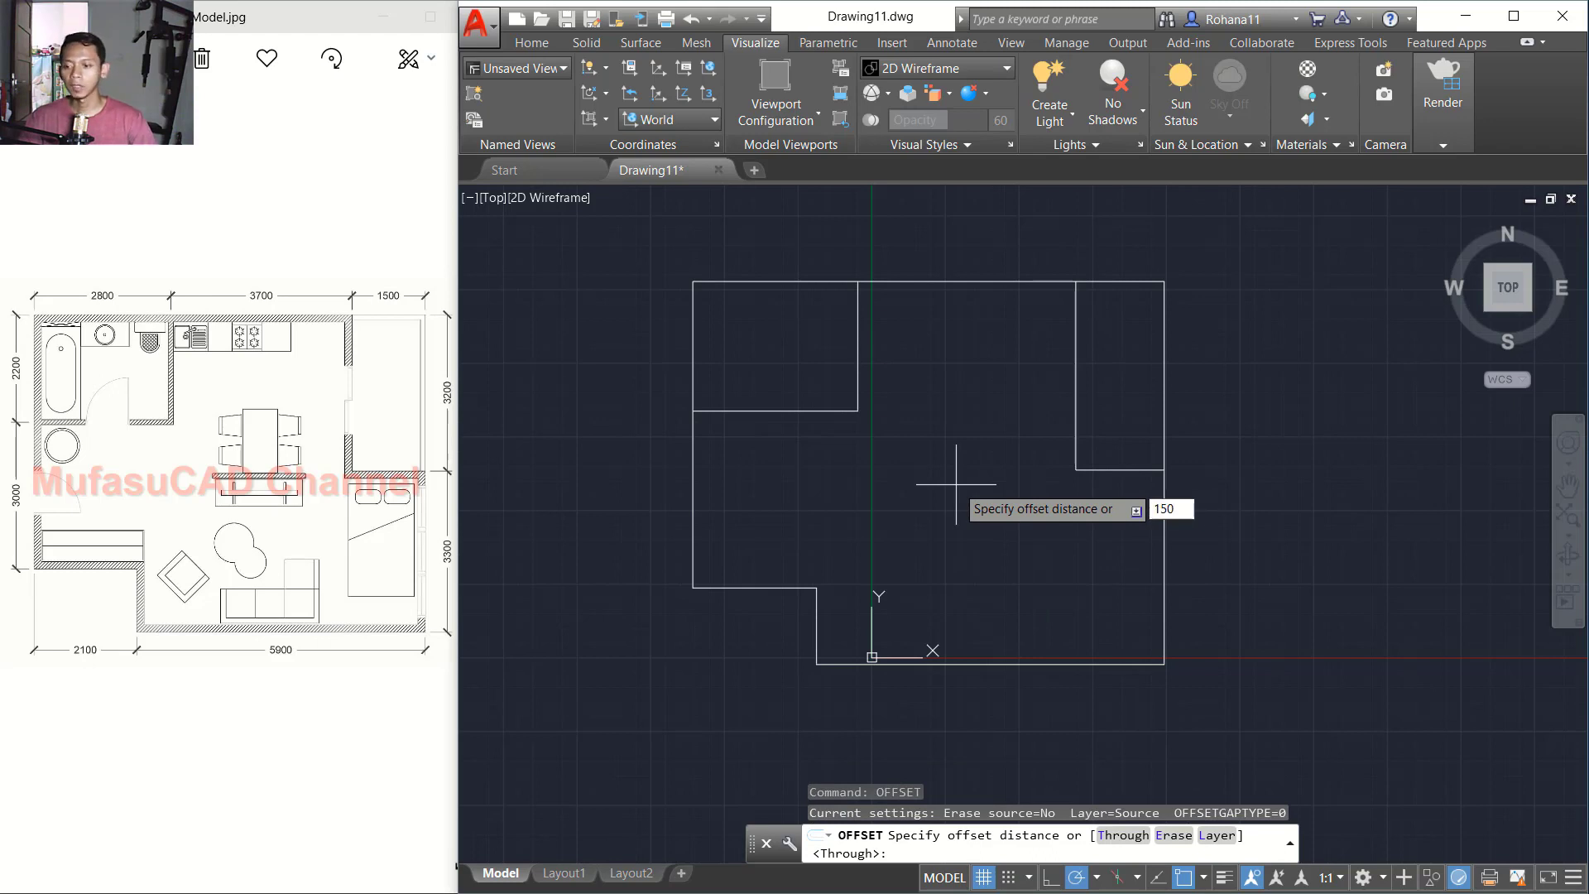
key("Return")
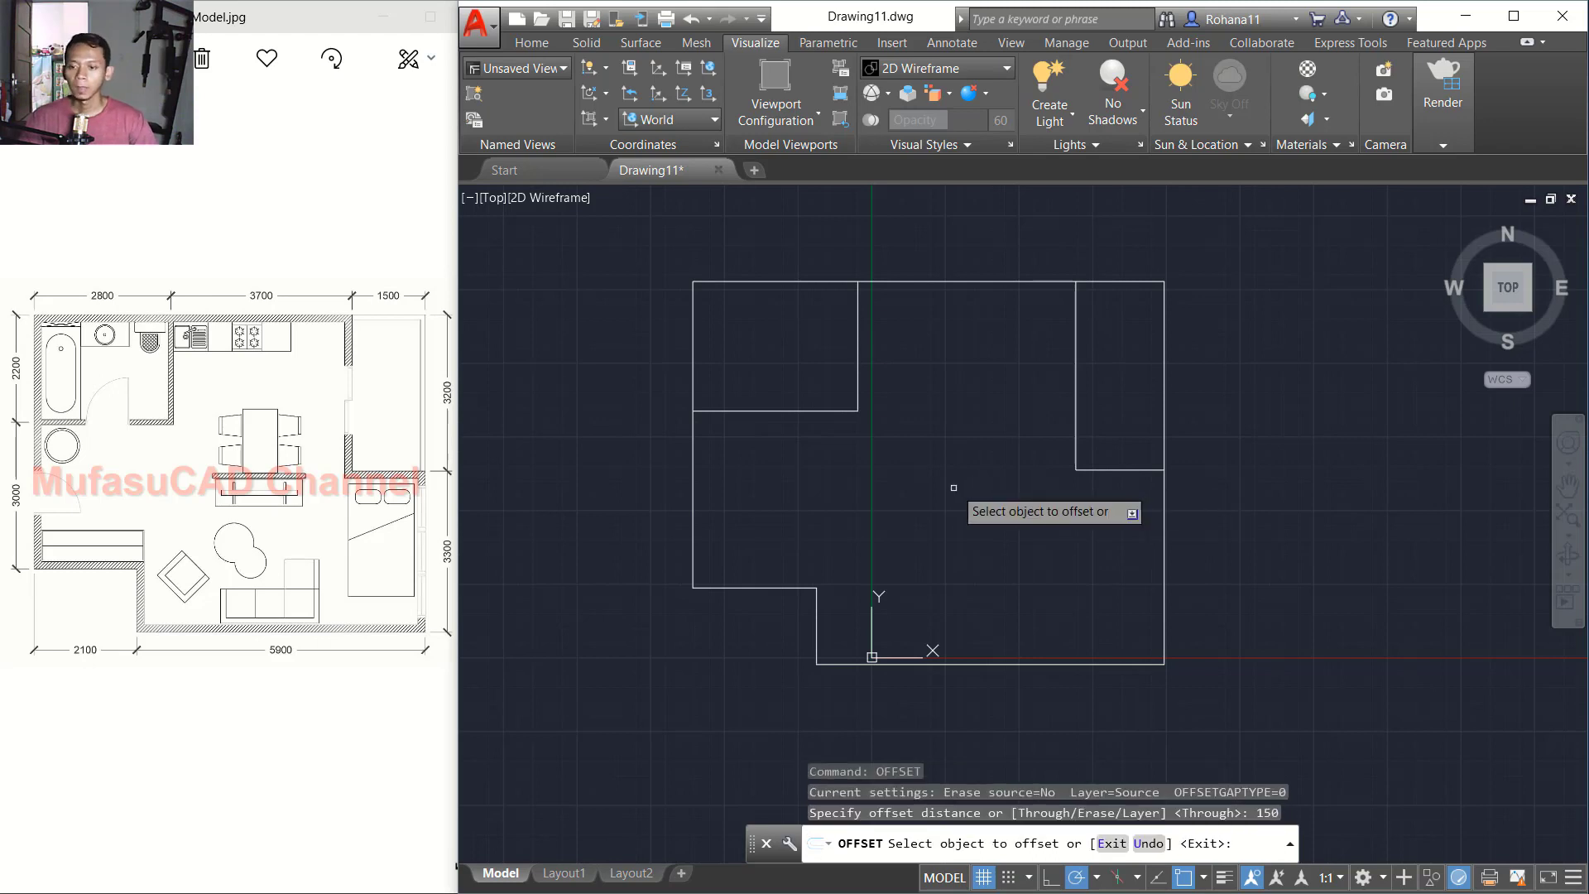
left_click(963, 282)
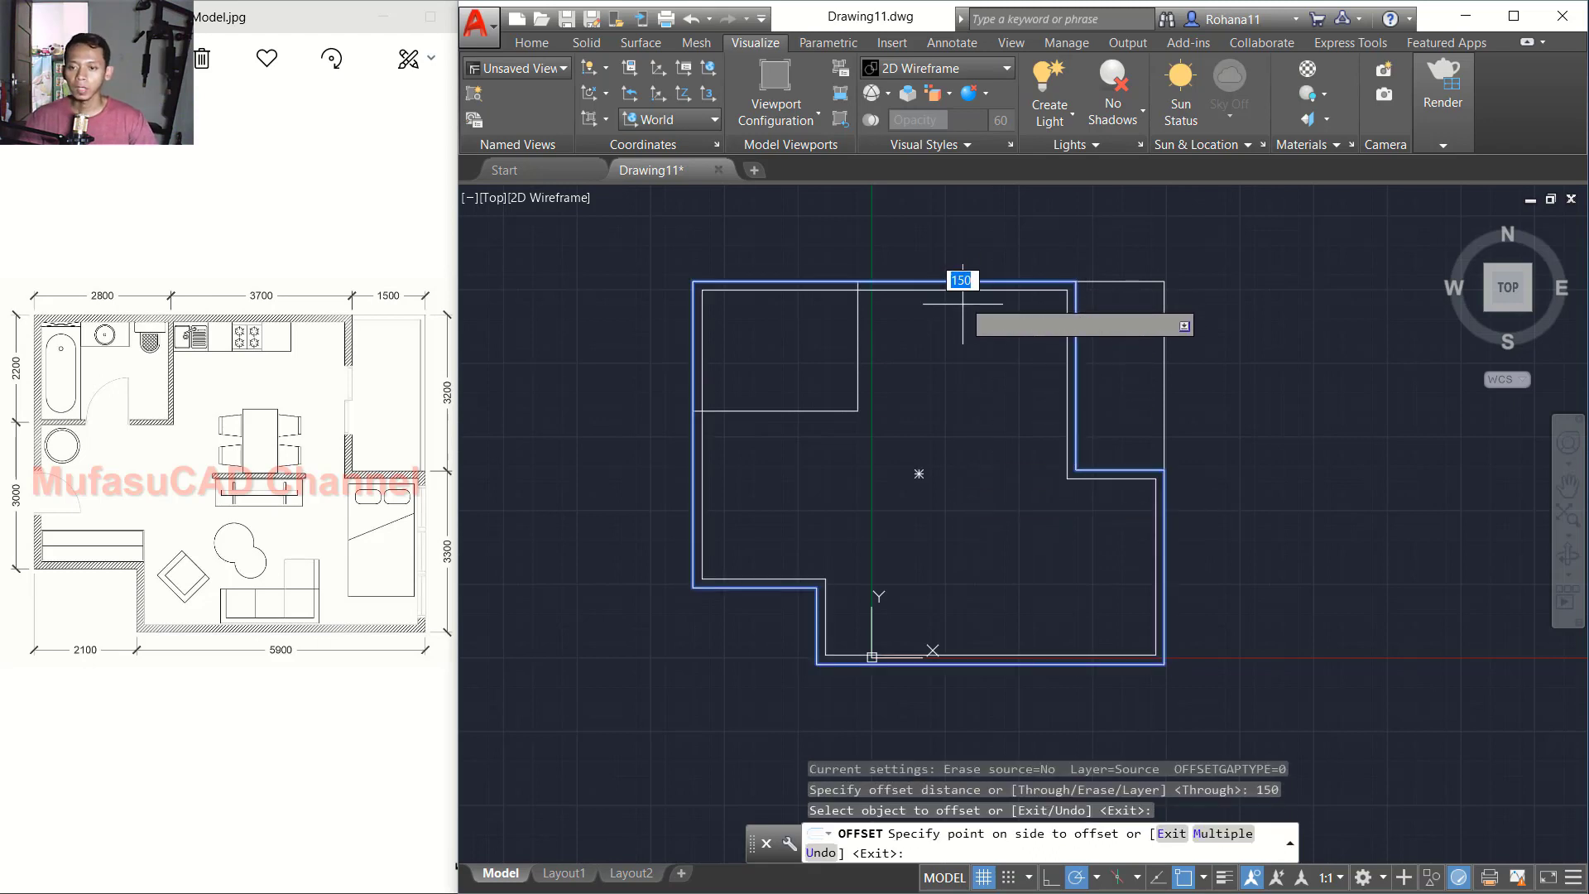
left_click(952, 381)
key("Return")
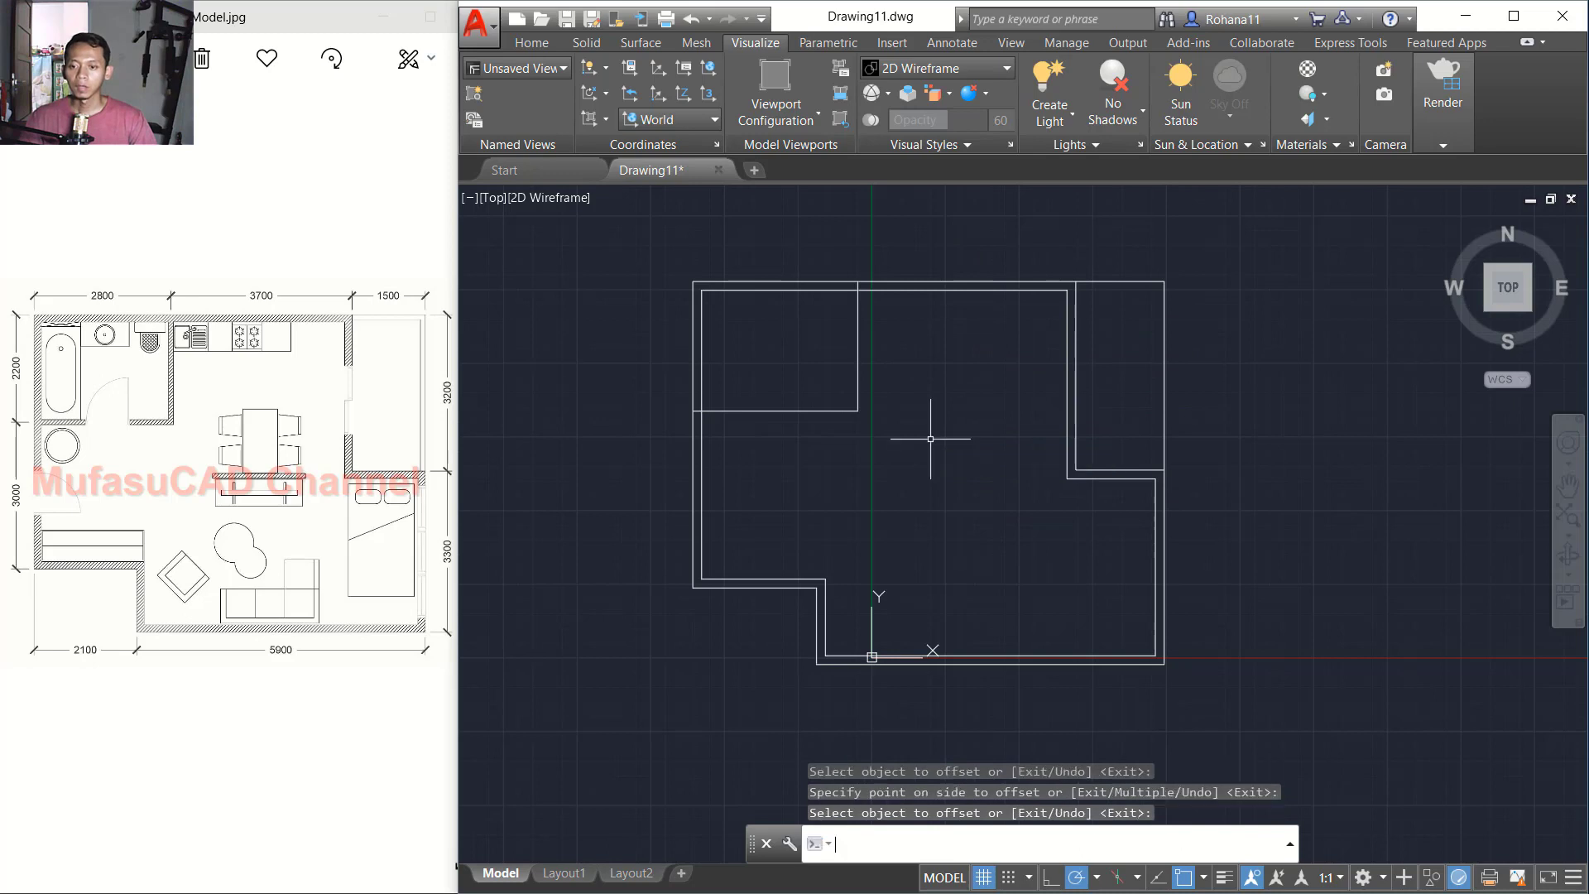
Step: Offset the upper-right recess polyline 100 to the inside
key("Return")
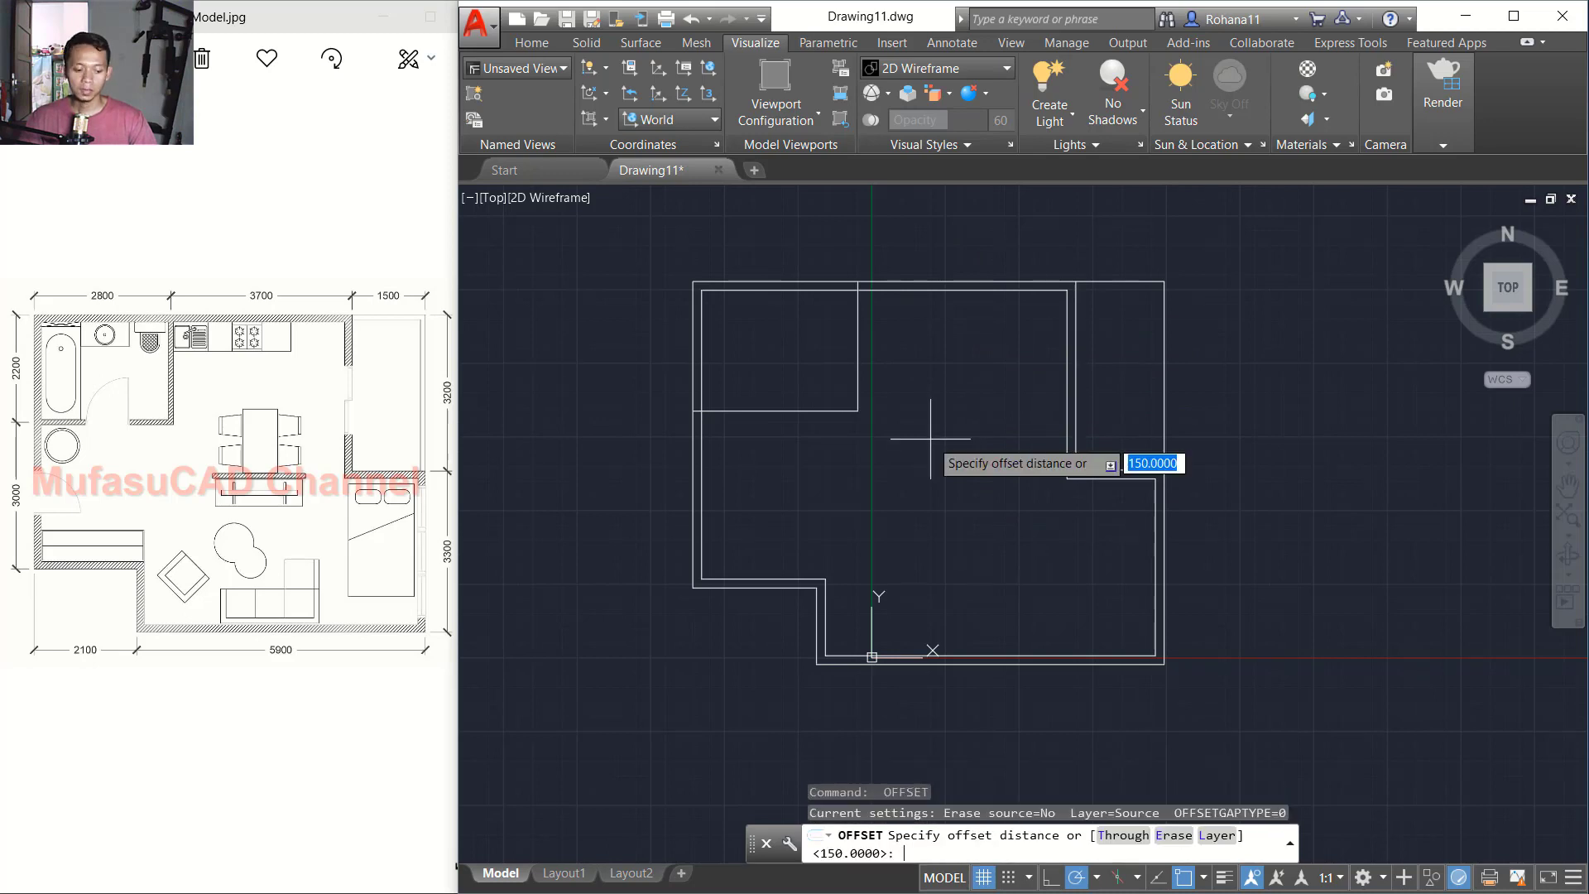
type("1")
key("Return")
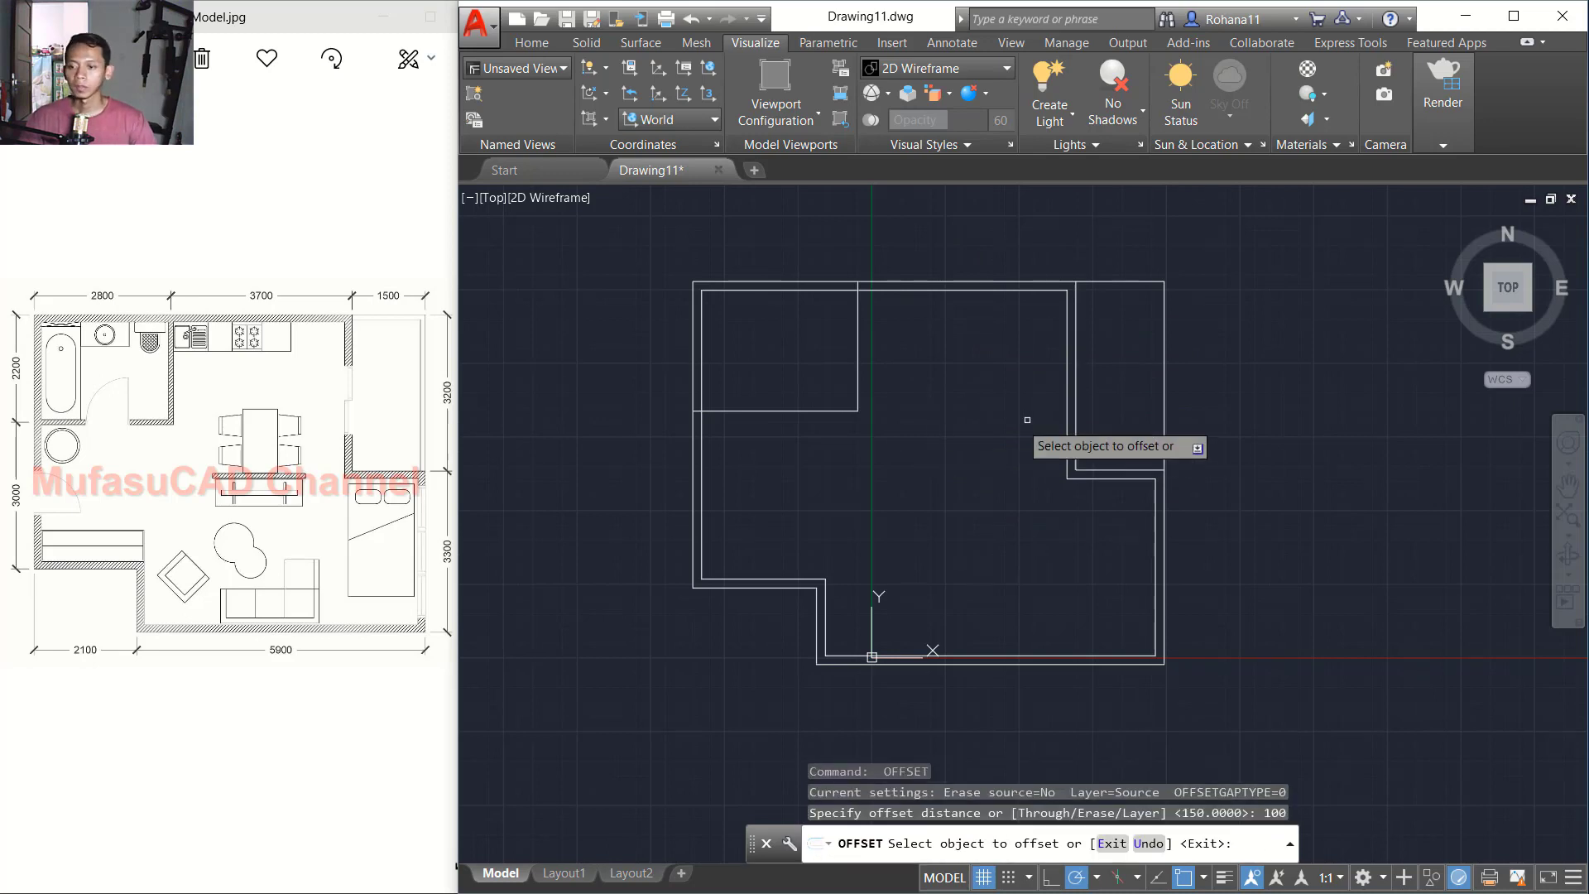
left_click(1163, 364)
left_click(1126, 360)
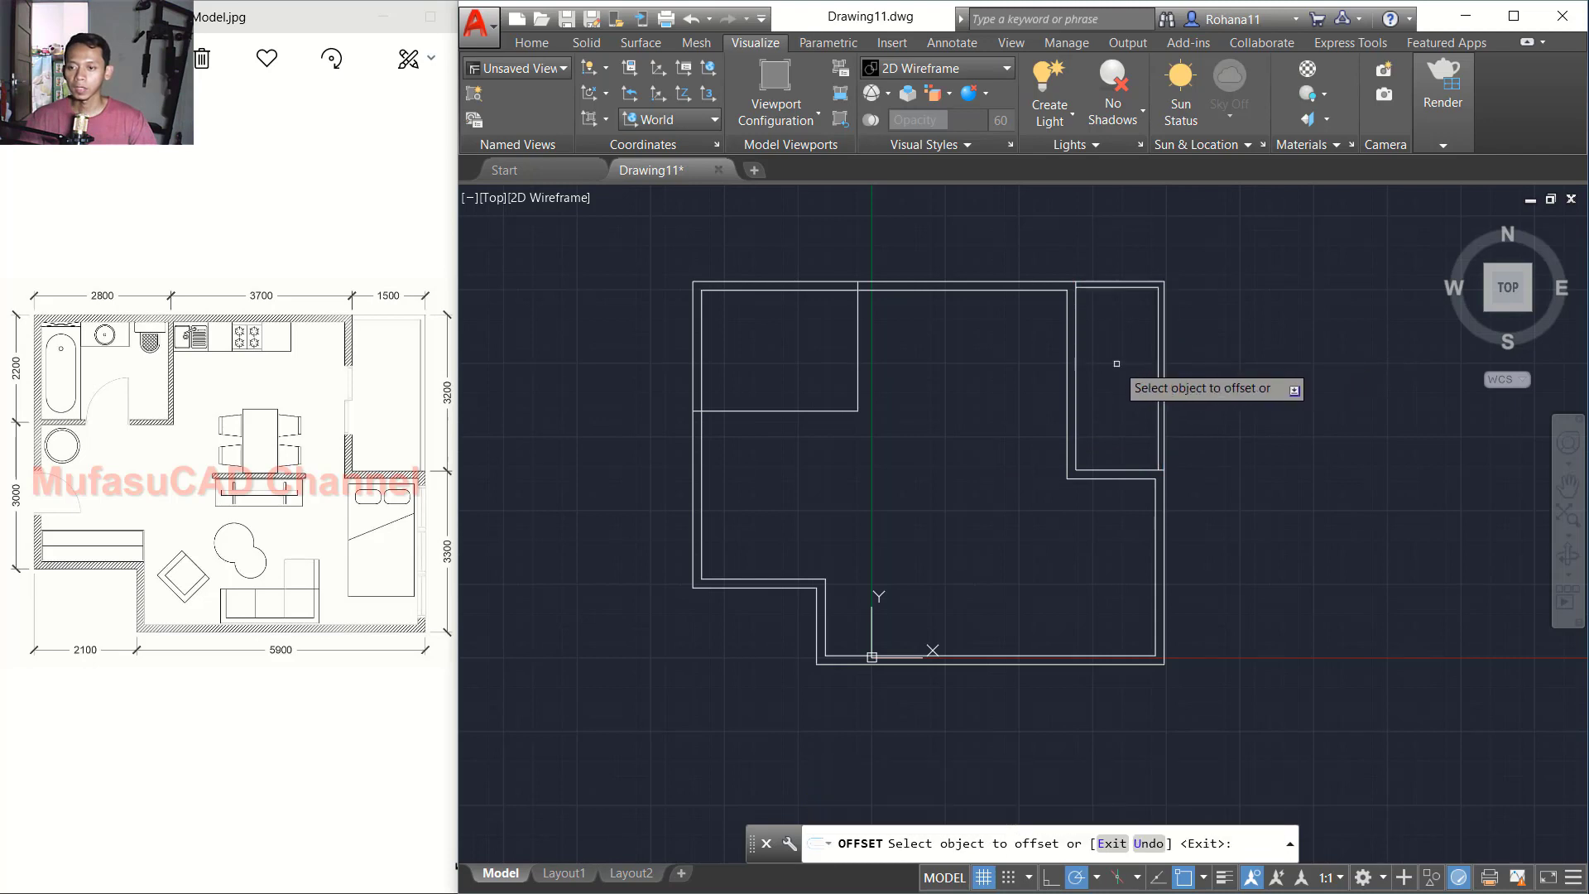
key("Escape")
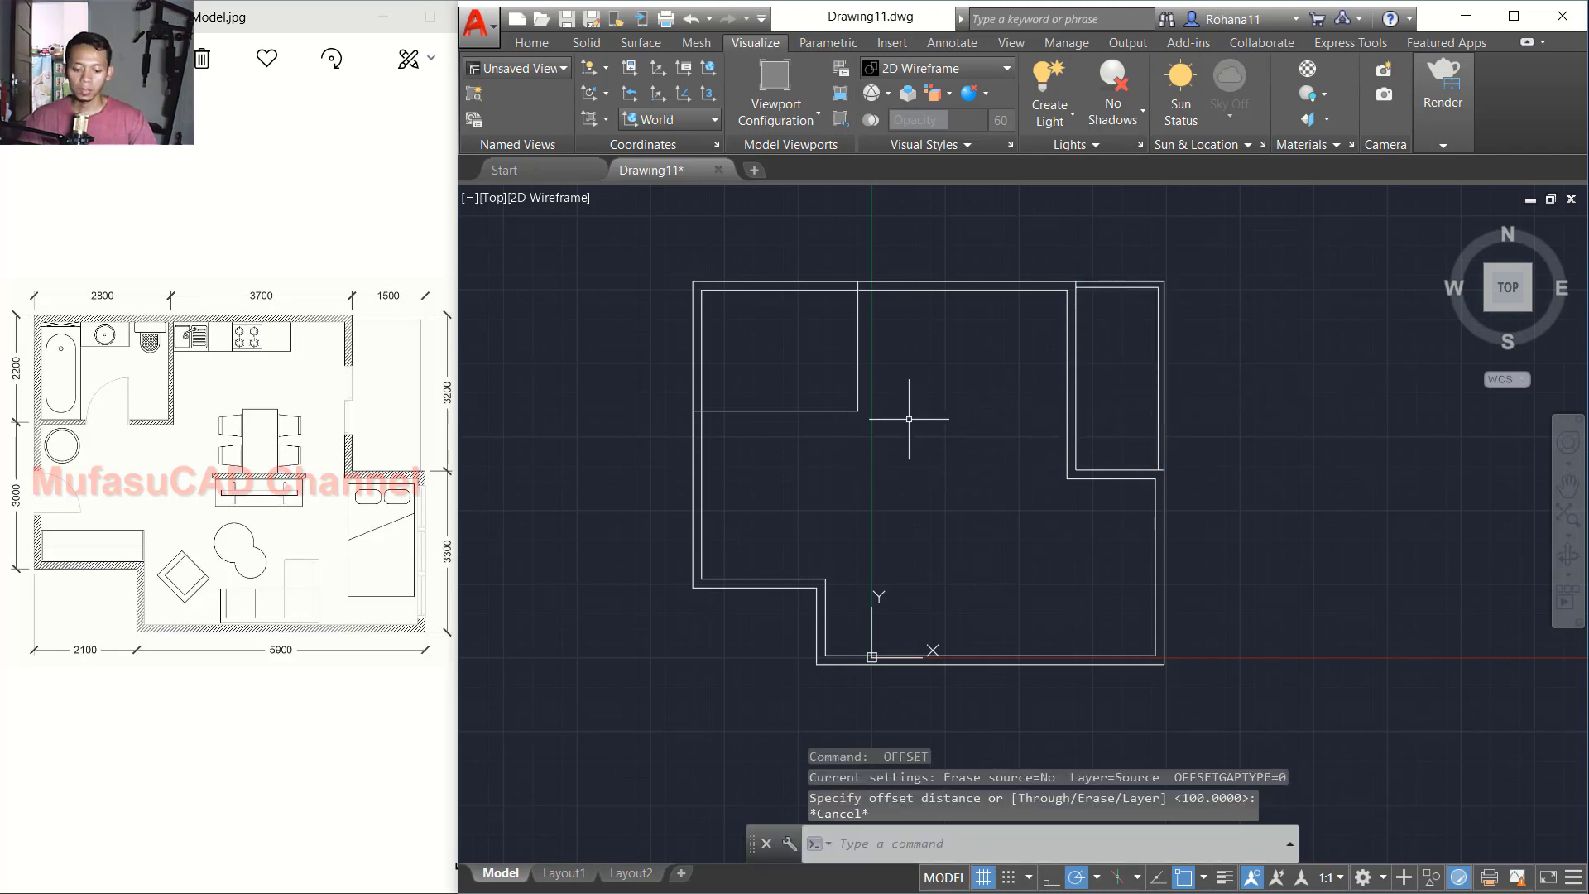
Step: Offset the bathroom partition polyline 50 toward the inside of the bathroom
type("OFFSET")
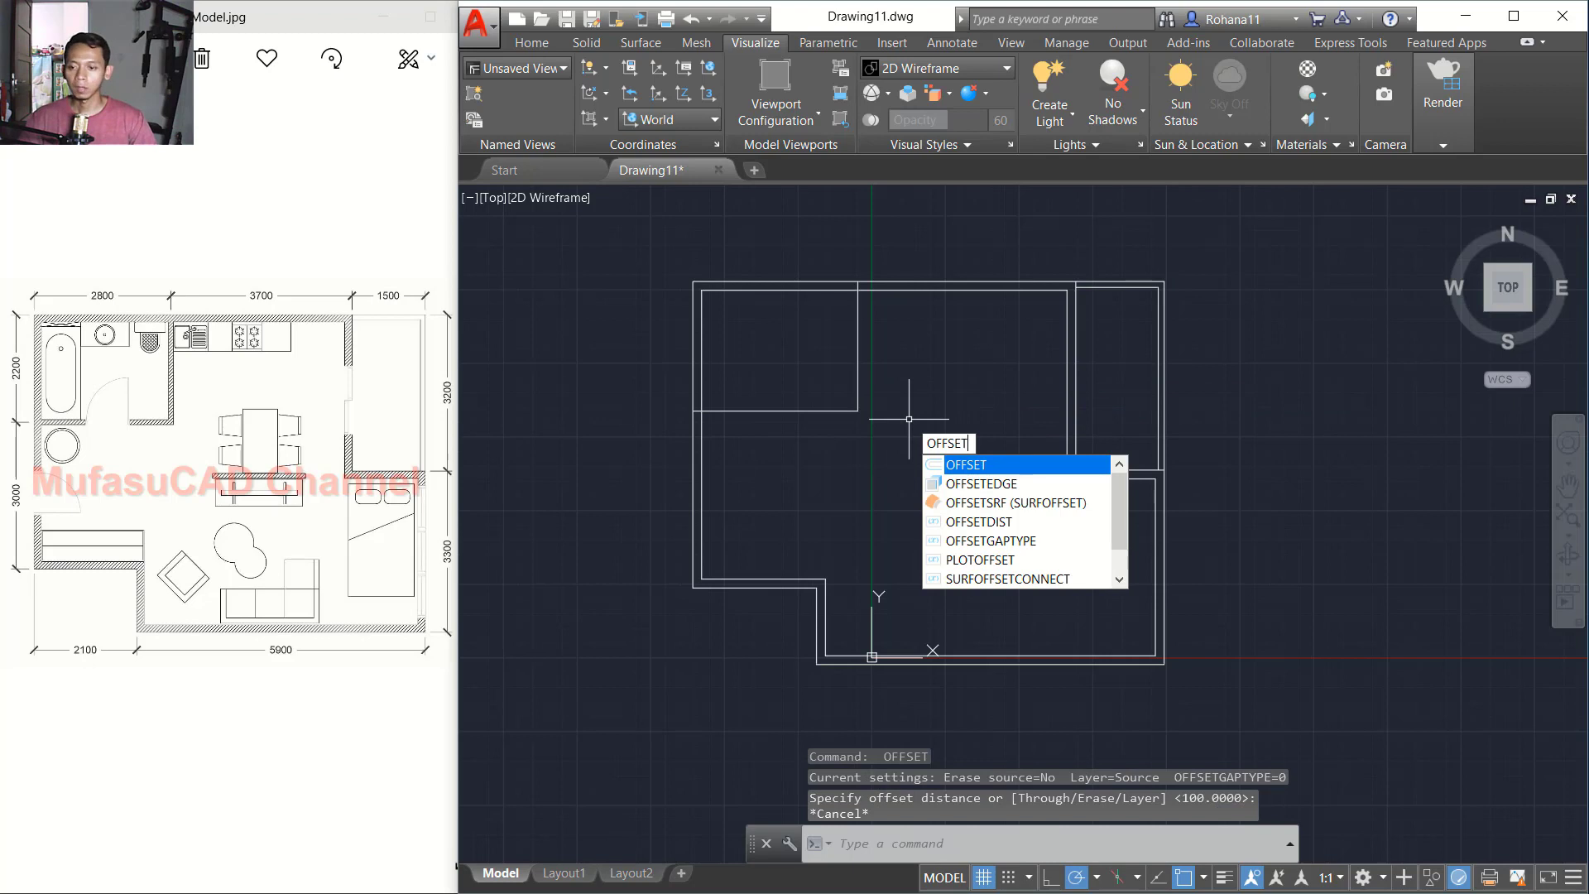
key("Return")
type("5")
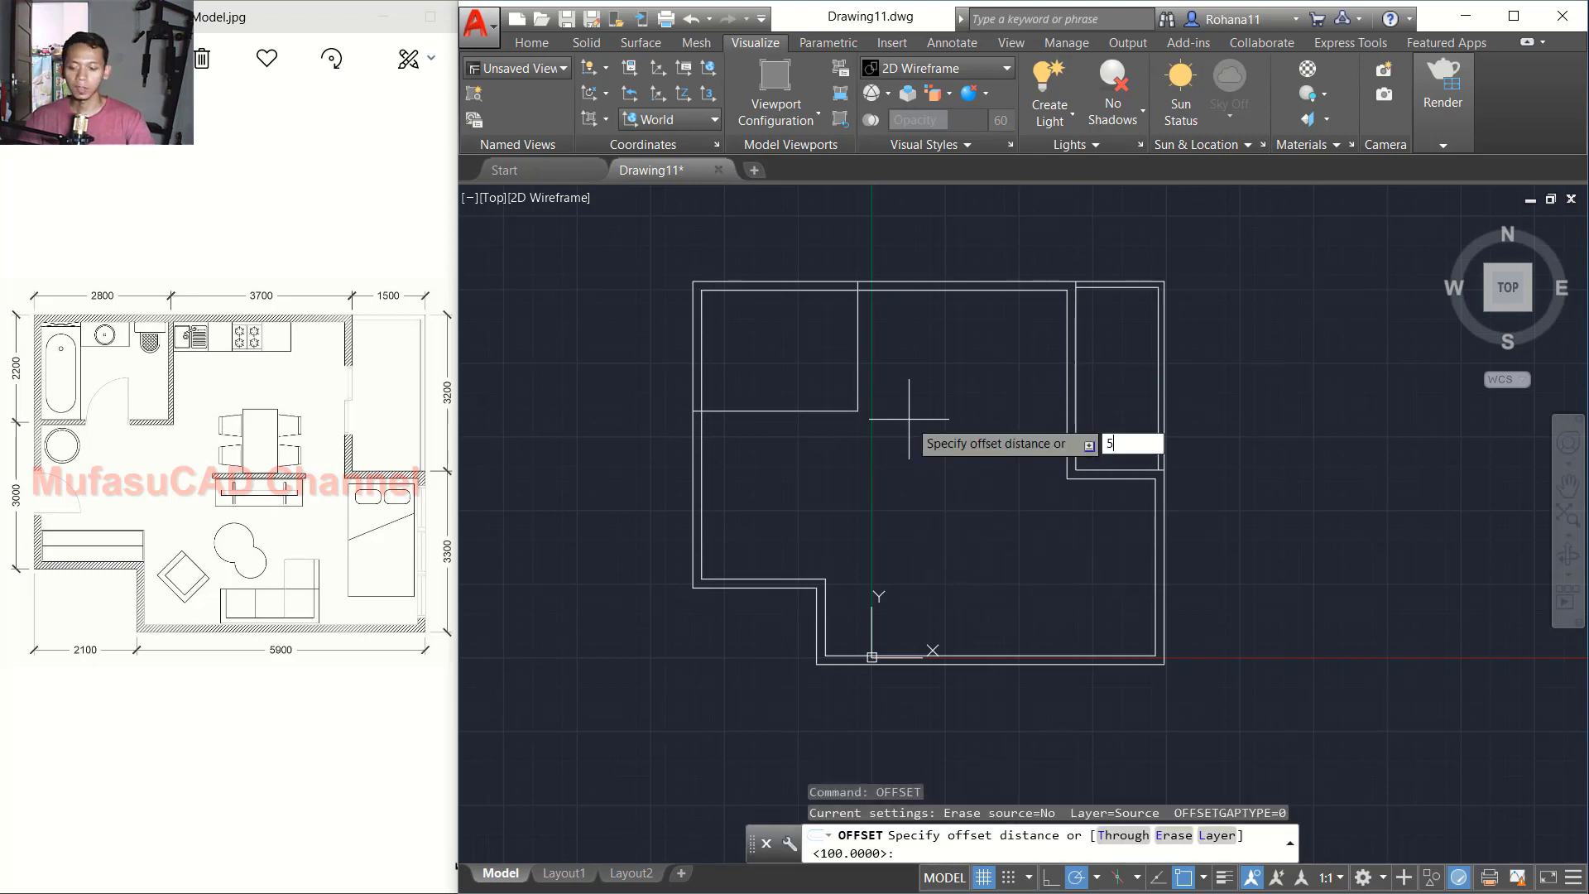
type("0")
key("Return")
scroll(816, 389, "up", 2)
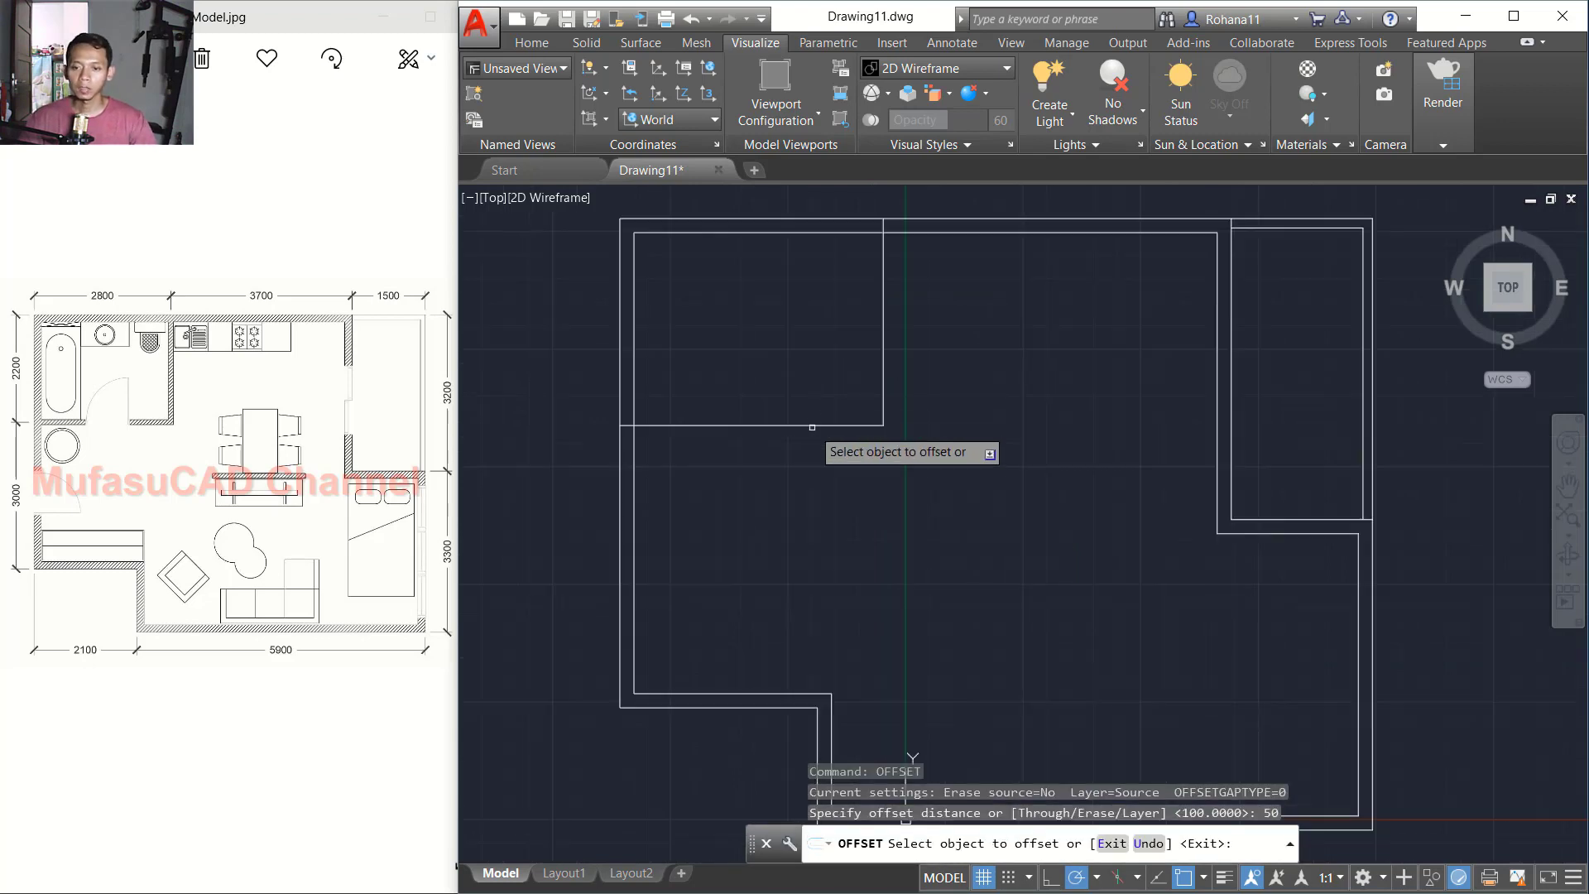
left_click(812, 425)
scroll(807, 434, "up", 4)
left_click(769, 281)
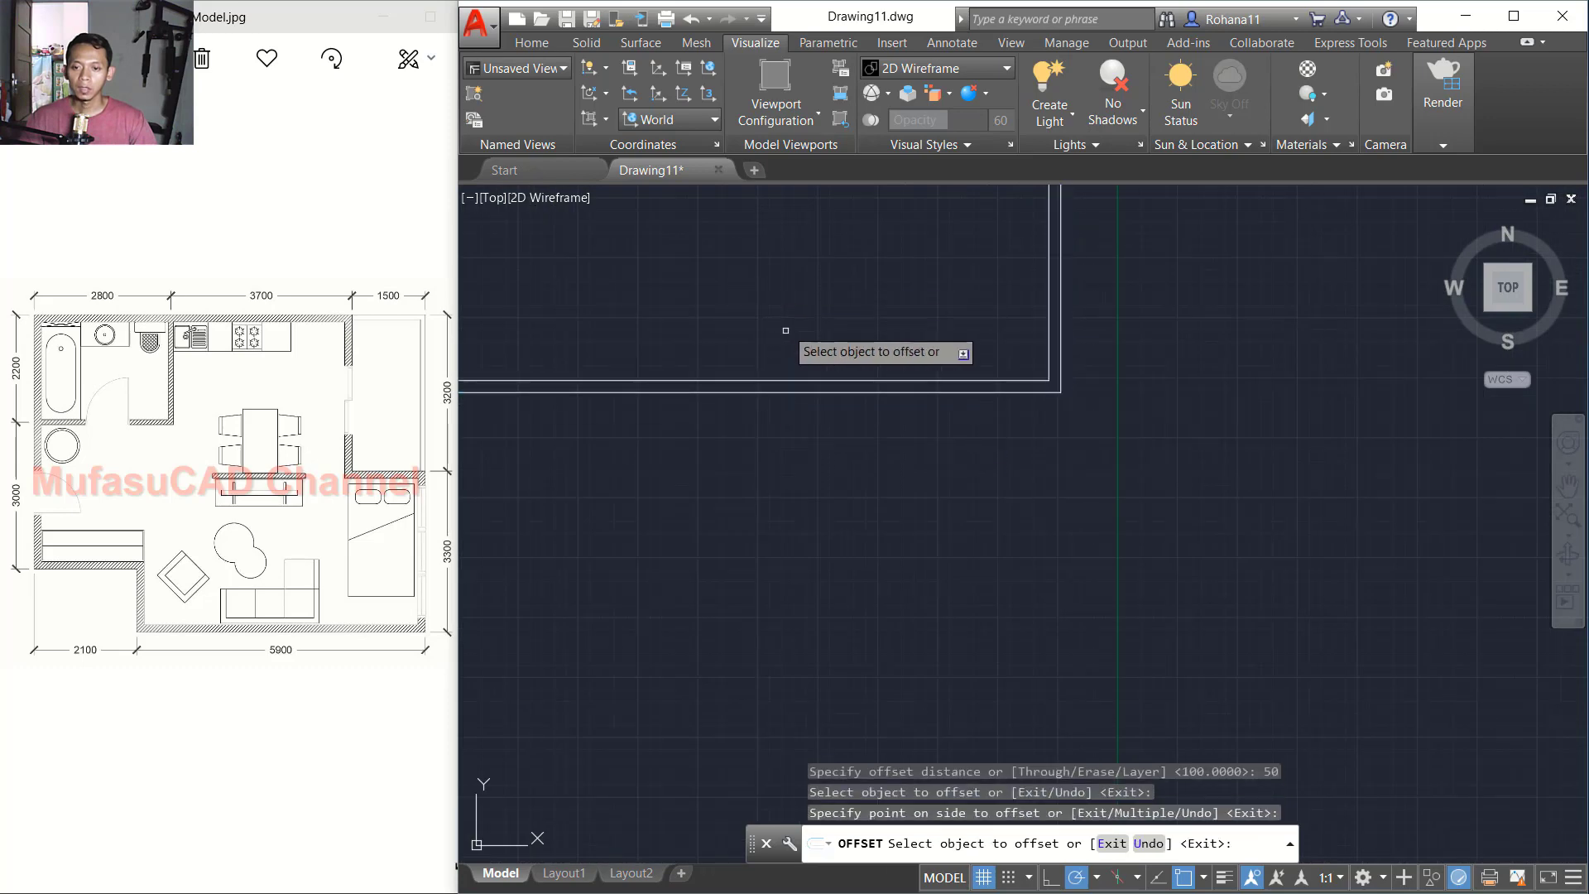
Step: Offset the original bathroom partition 50 to the outside of the bathroom and delete the original middle polyline
left_click(801, 386)
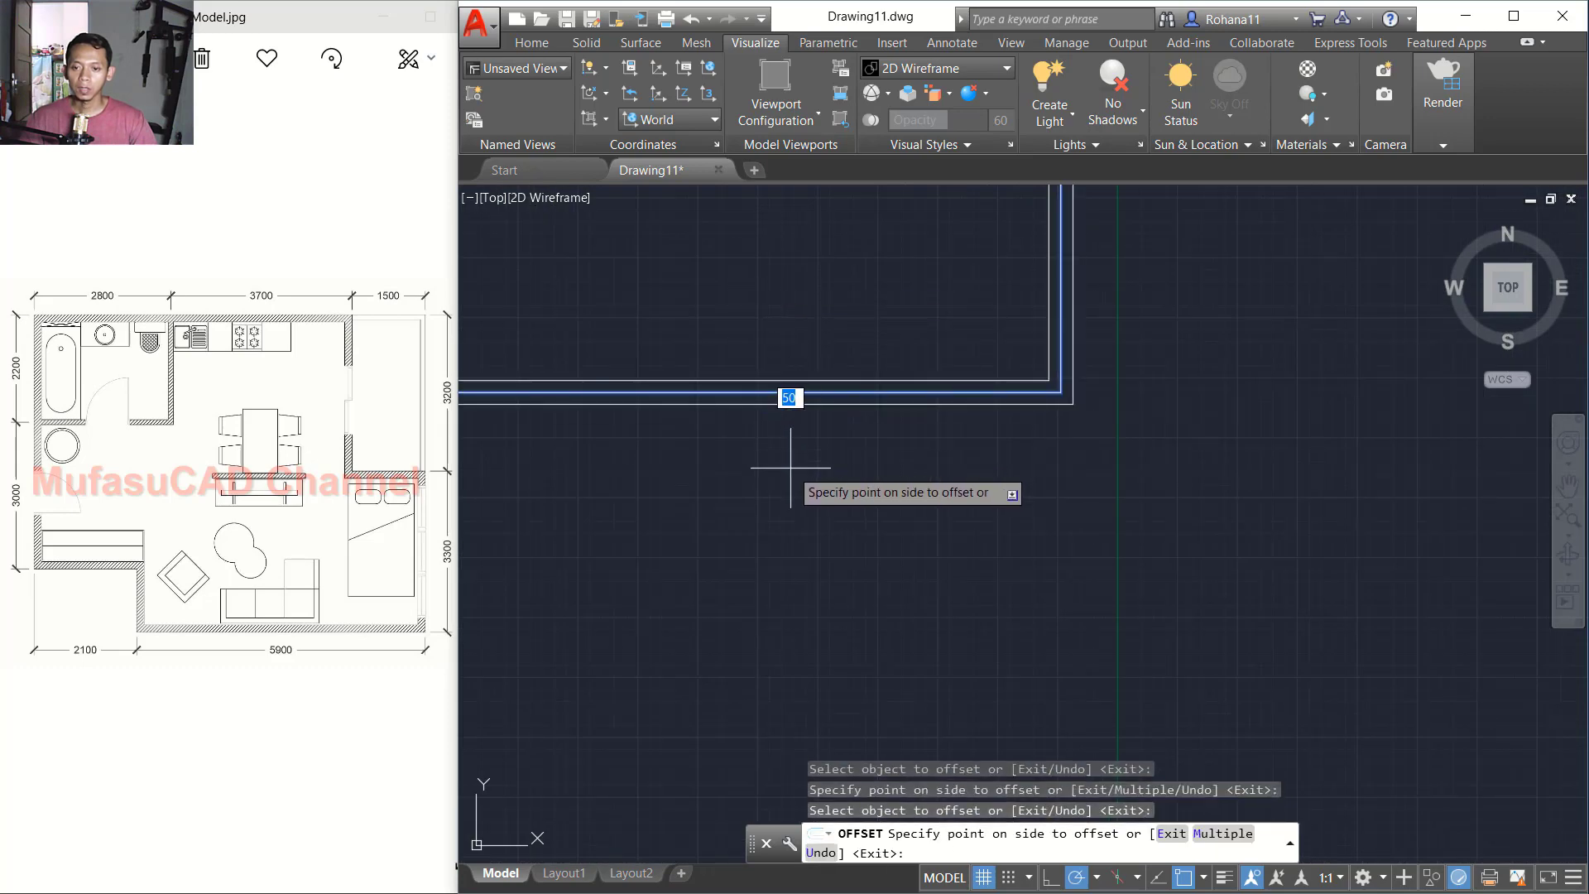
left_click(790, 468)
key("Return")
middle_click_drag(753, 457, 1028, 505)
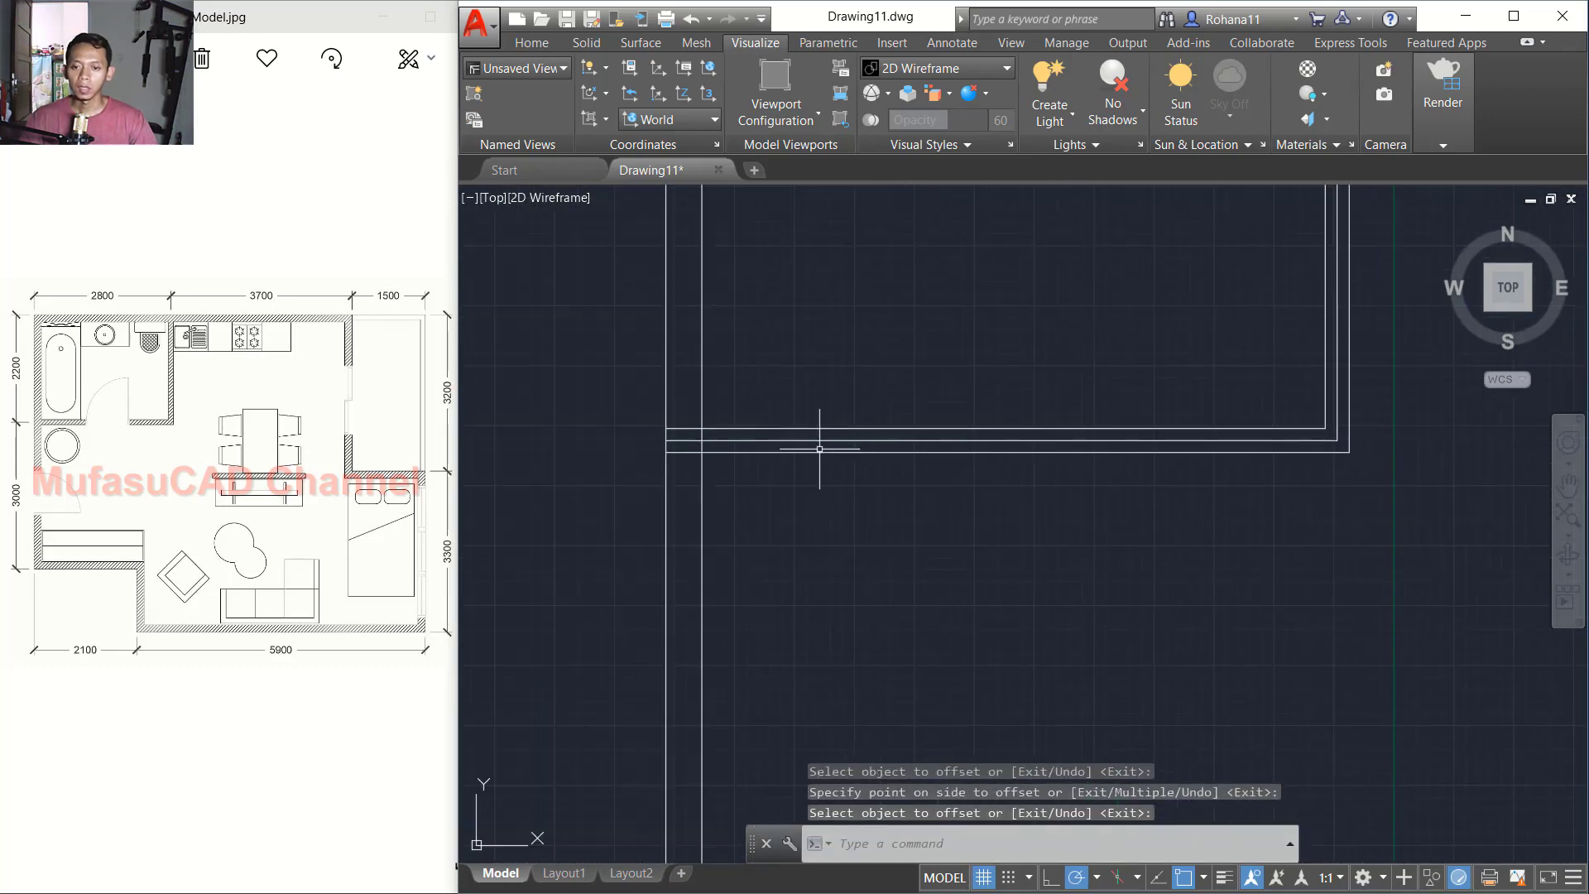
left_click(799, 438)
key("Delete")
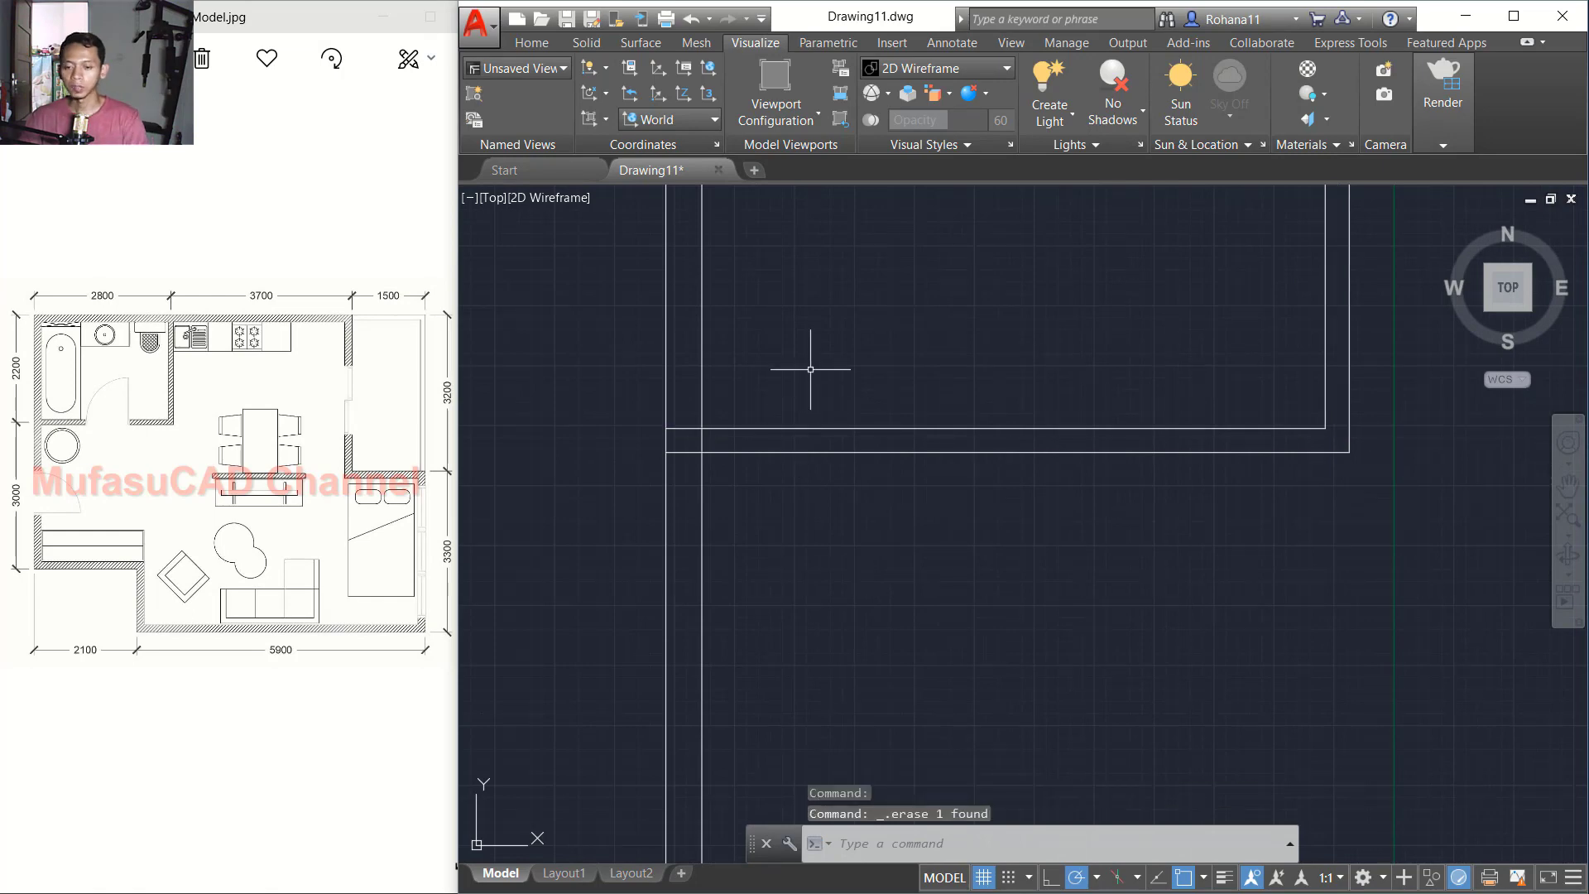
Step: Trim the bathroom partition ends inside the left outer wall and the inner wall line between the two partition lines
type("tr")
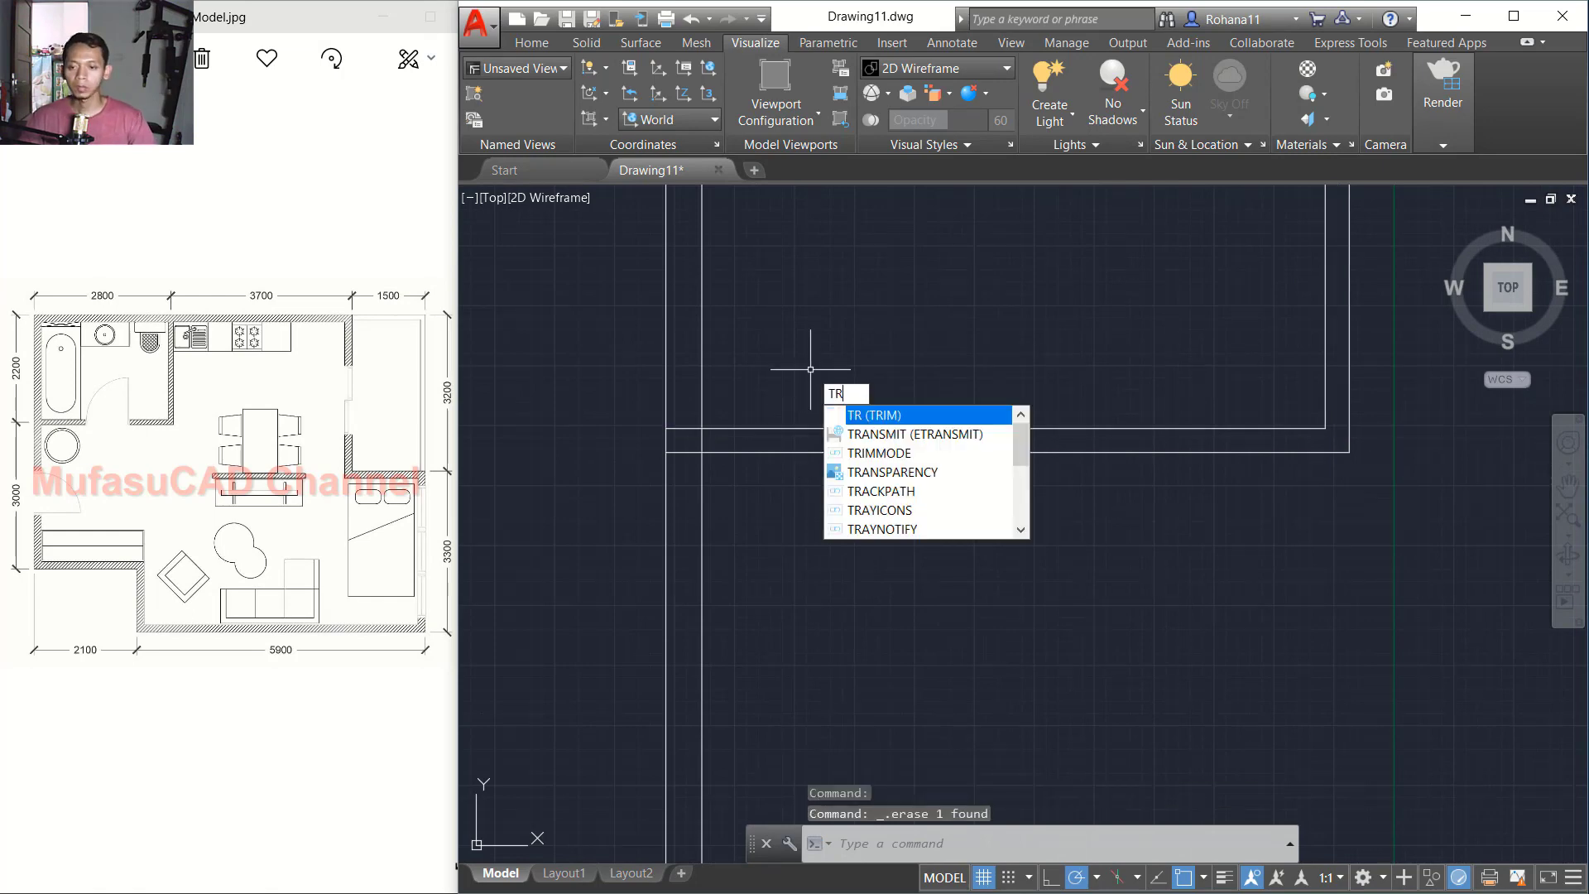
key("Return")
key("Return")
left_click(690, 412)
left_click(677, 468)
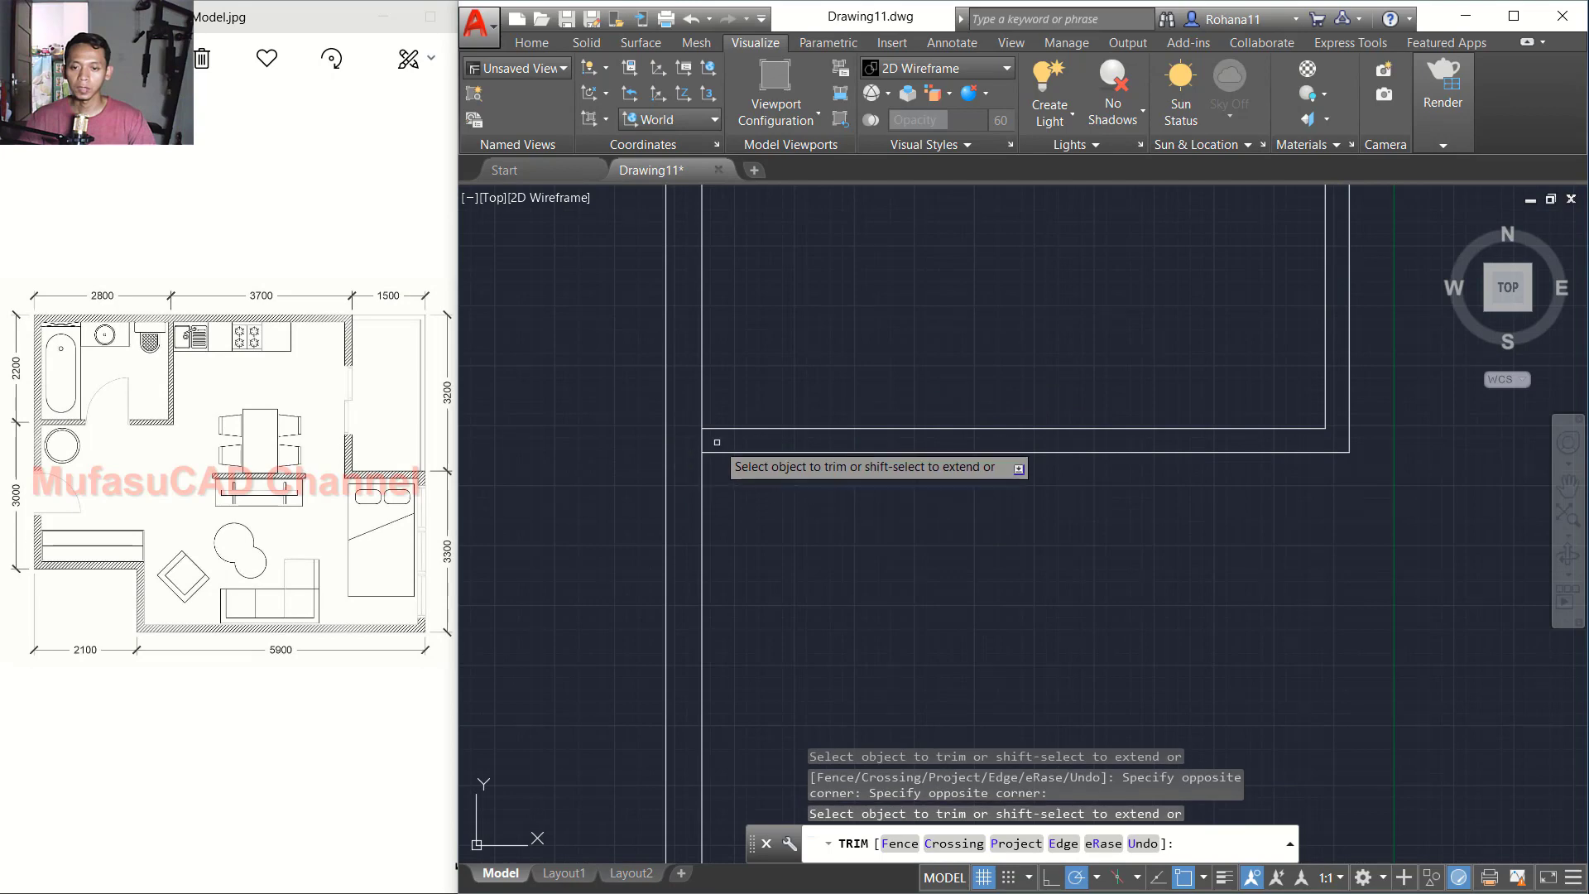
left_click(713, 443)
left_click(692, 439)
Step: Trim the bathroom partition ends inside the top outer wall and the inner wall line between them
scroll(904, 408, "down", 4)
scroll(1022, 454, "up", 4)
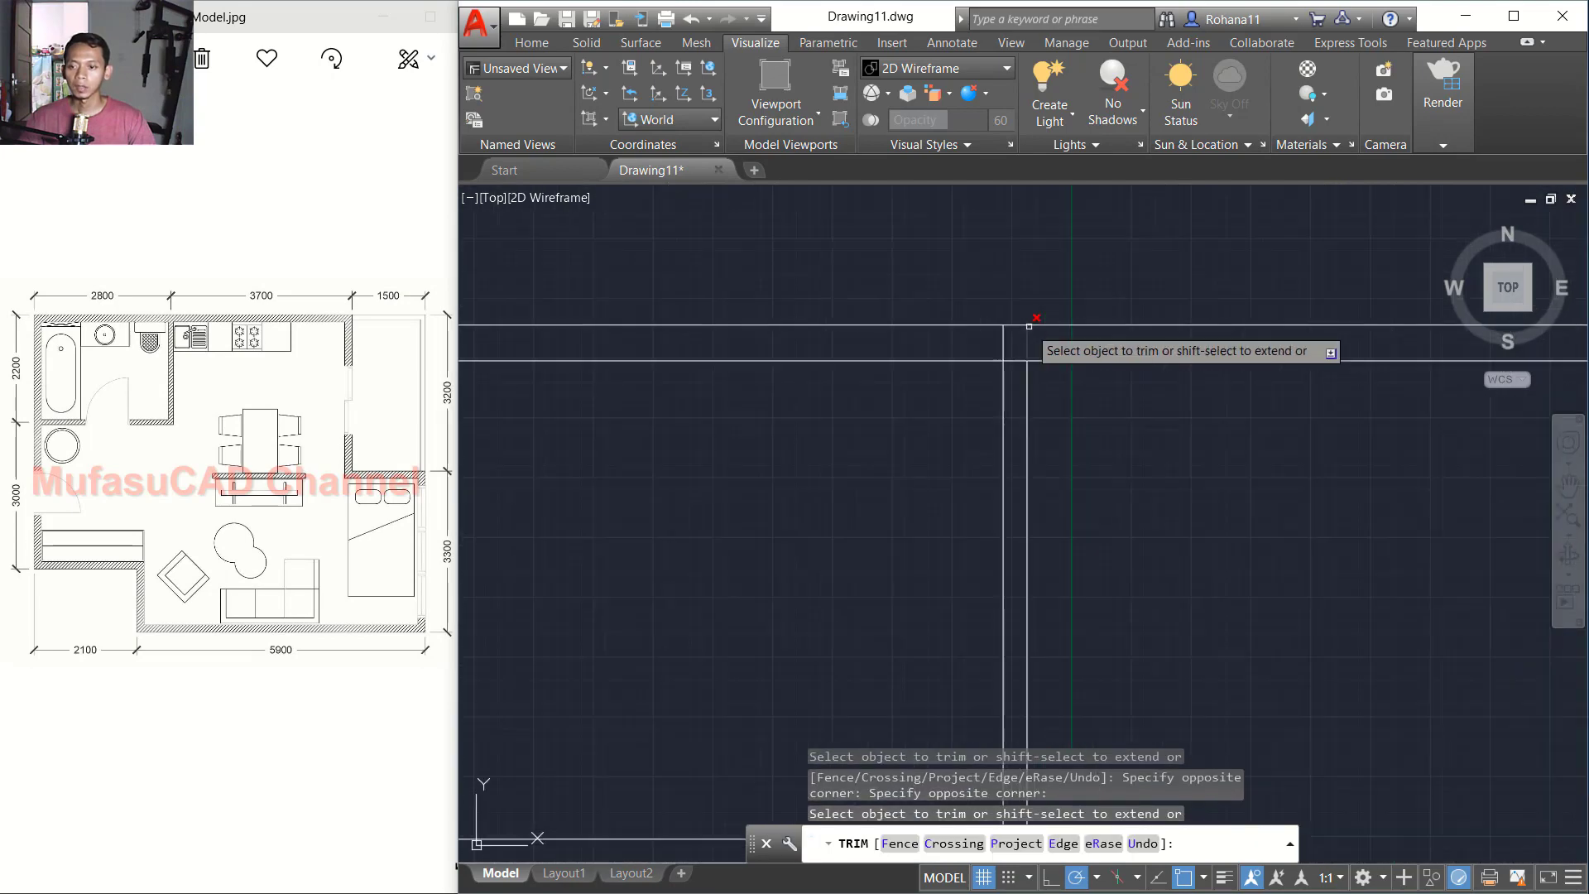
left_click(1038, 336)
left_click(1010, 347)
left_click(1011, 346)
left_click(1013, 362)
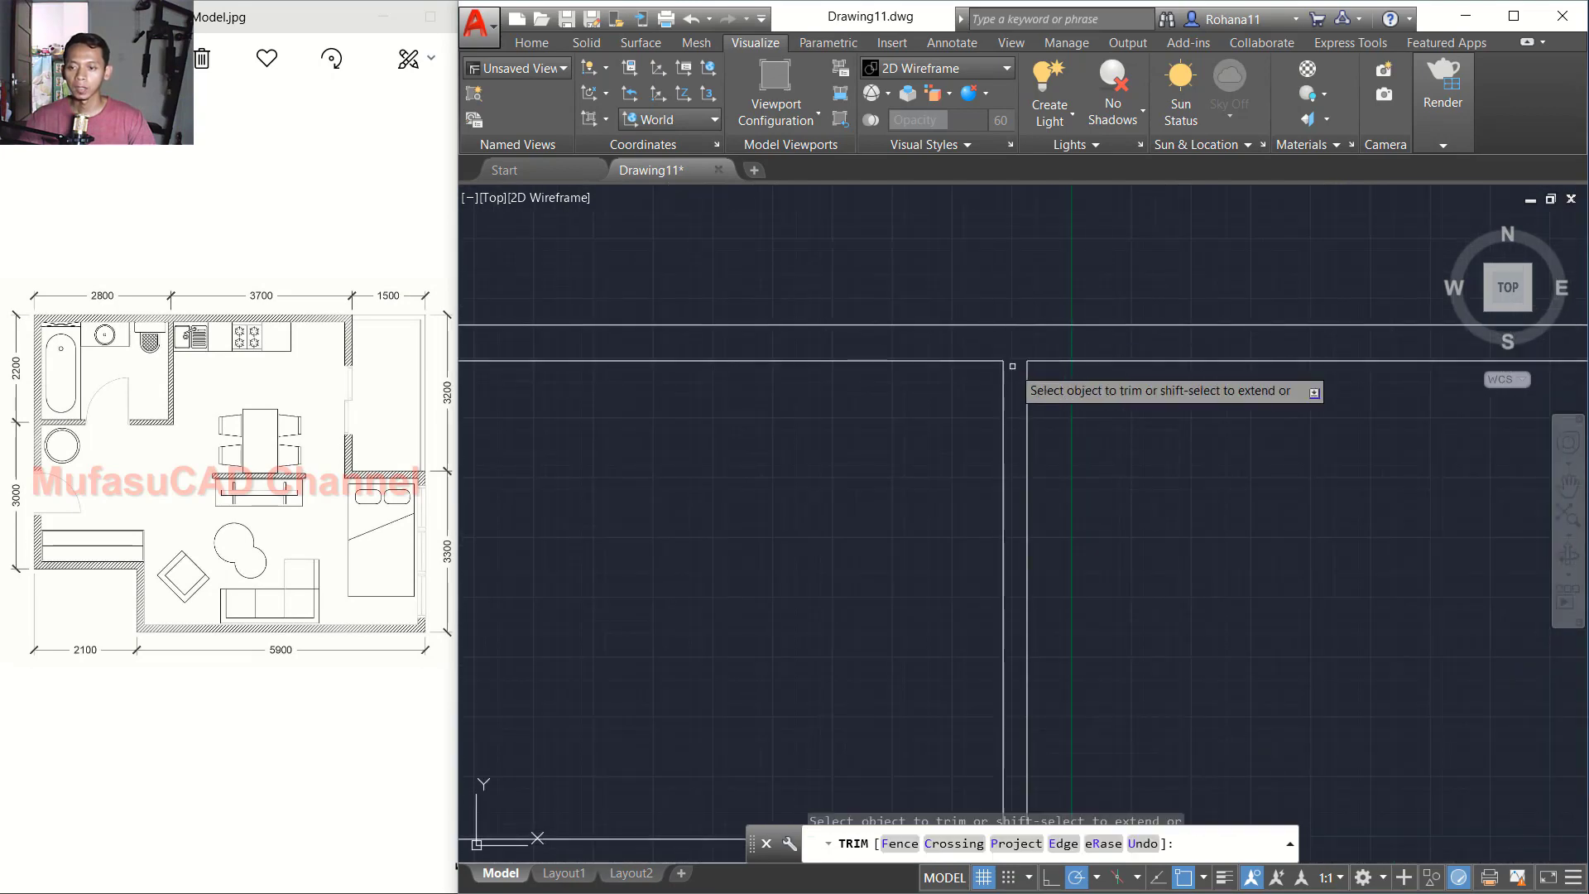
key("Return")
Step: Draw a 1900-long horizontal line to the left, starting 800 left of the recess wall's lower-left corner
scroll(1118, 401, "down", 4)
middle_click_drag(1173, 453, 1011, 372)
scroll(1032, 497, "up", 3)
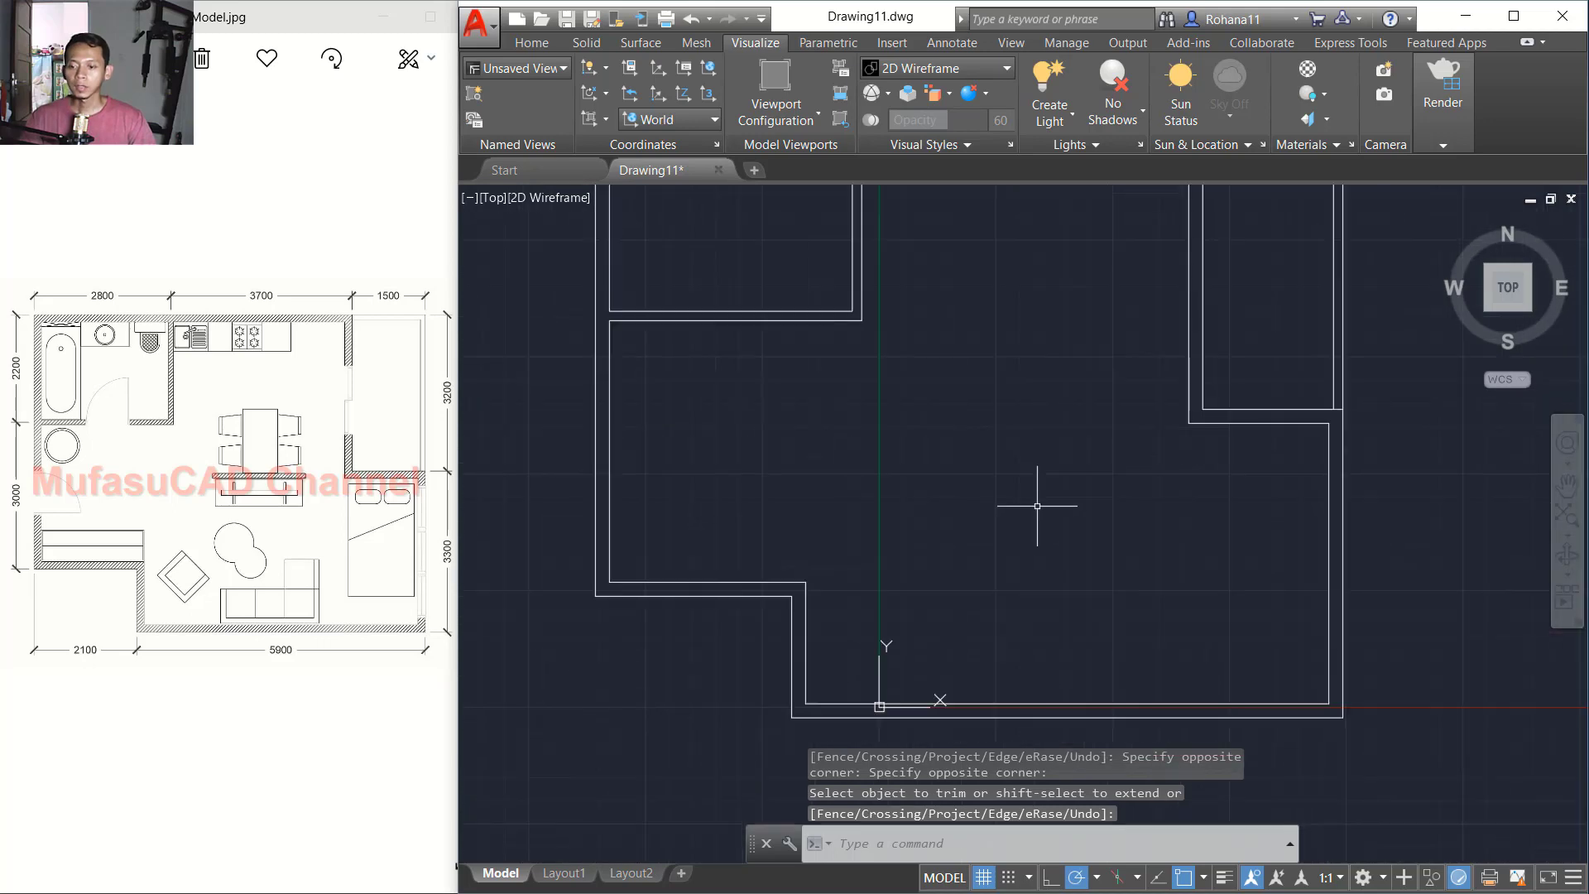
type("l")
key("Return")
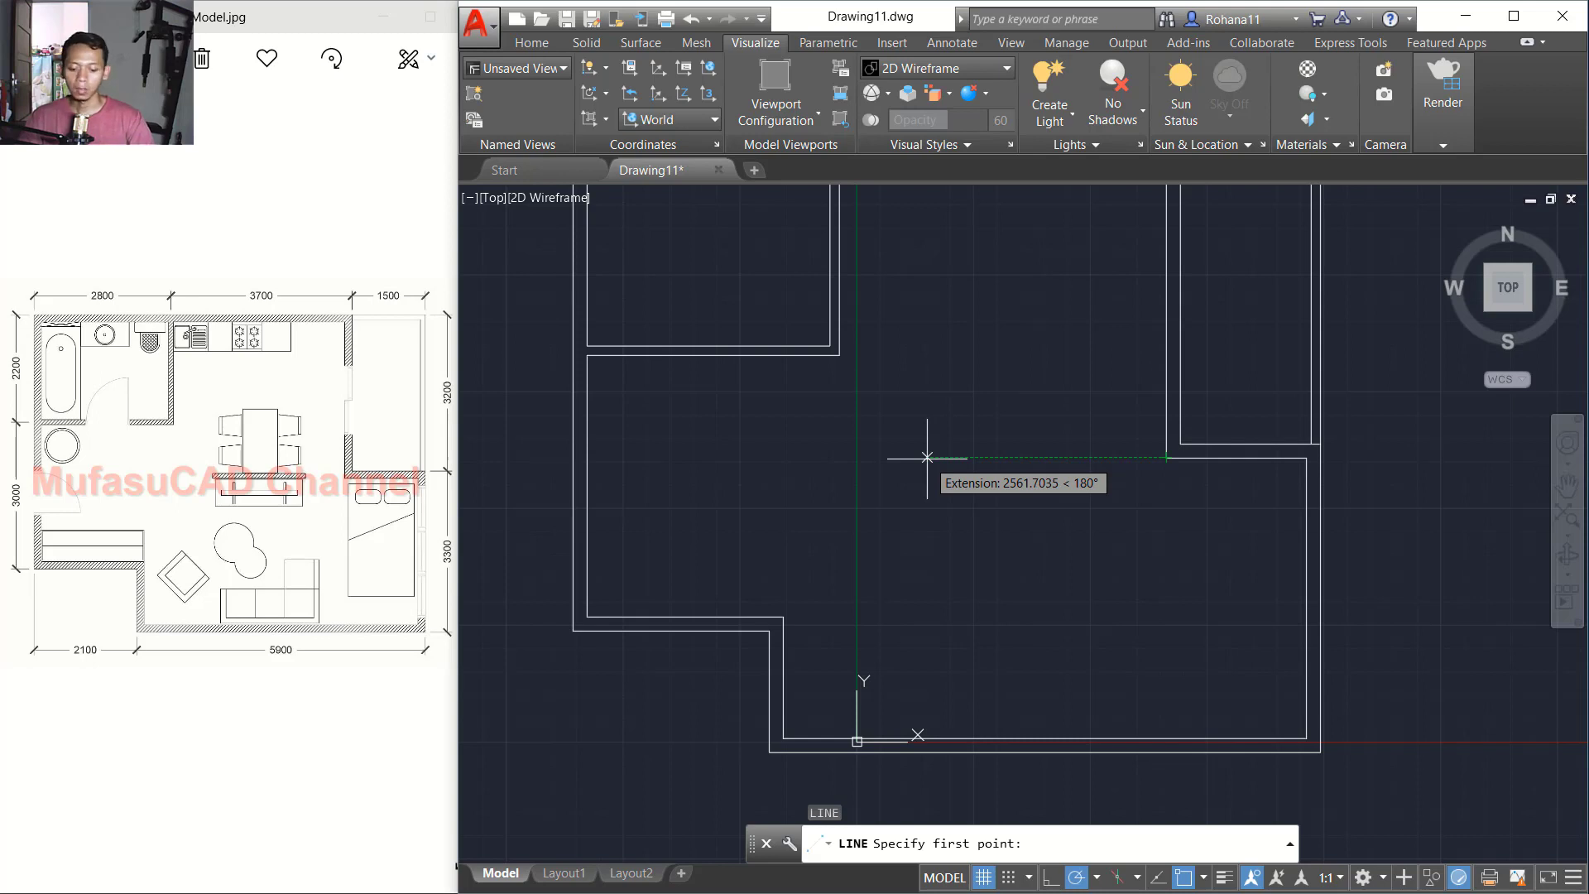
type("800")
key("Return")
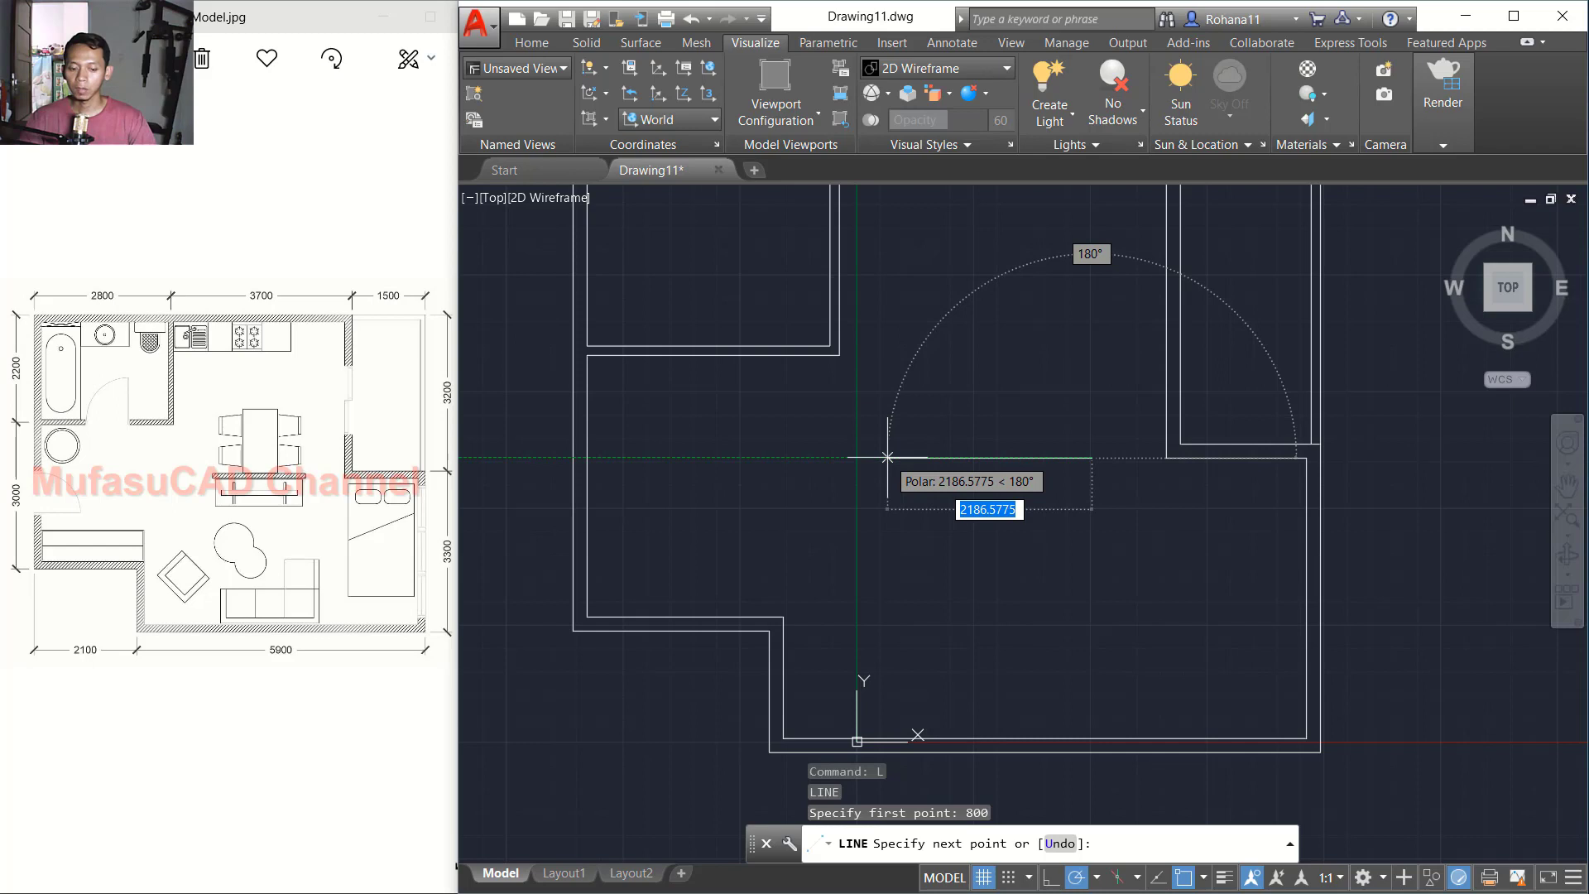
type("190")
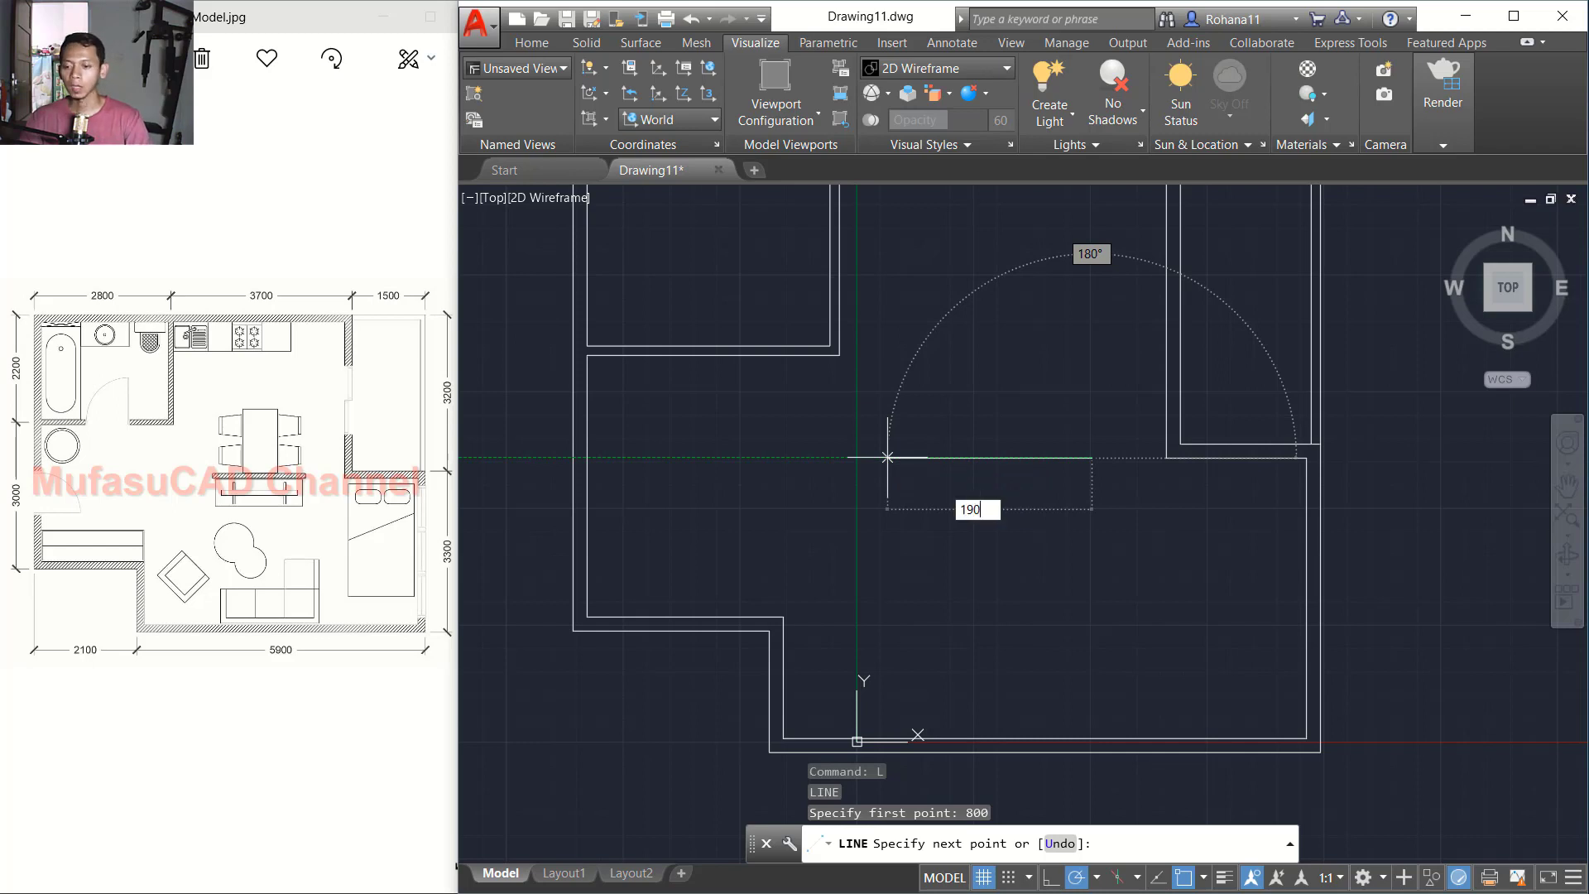
type("0")
key("Return")
key("Return")
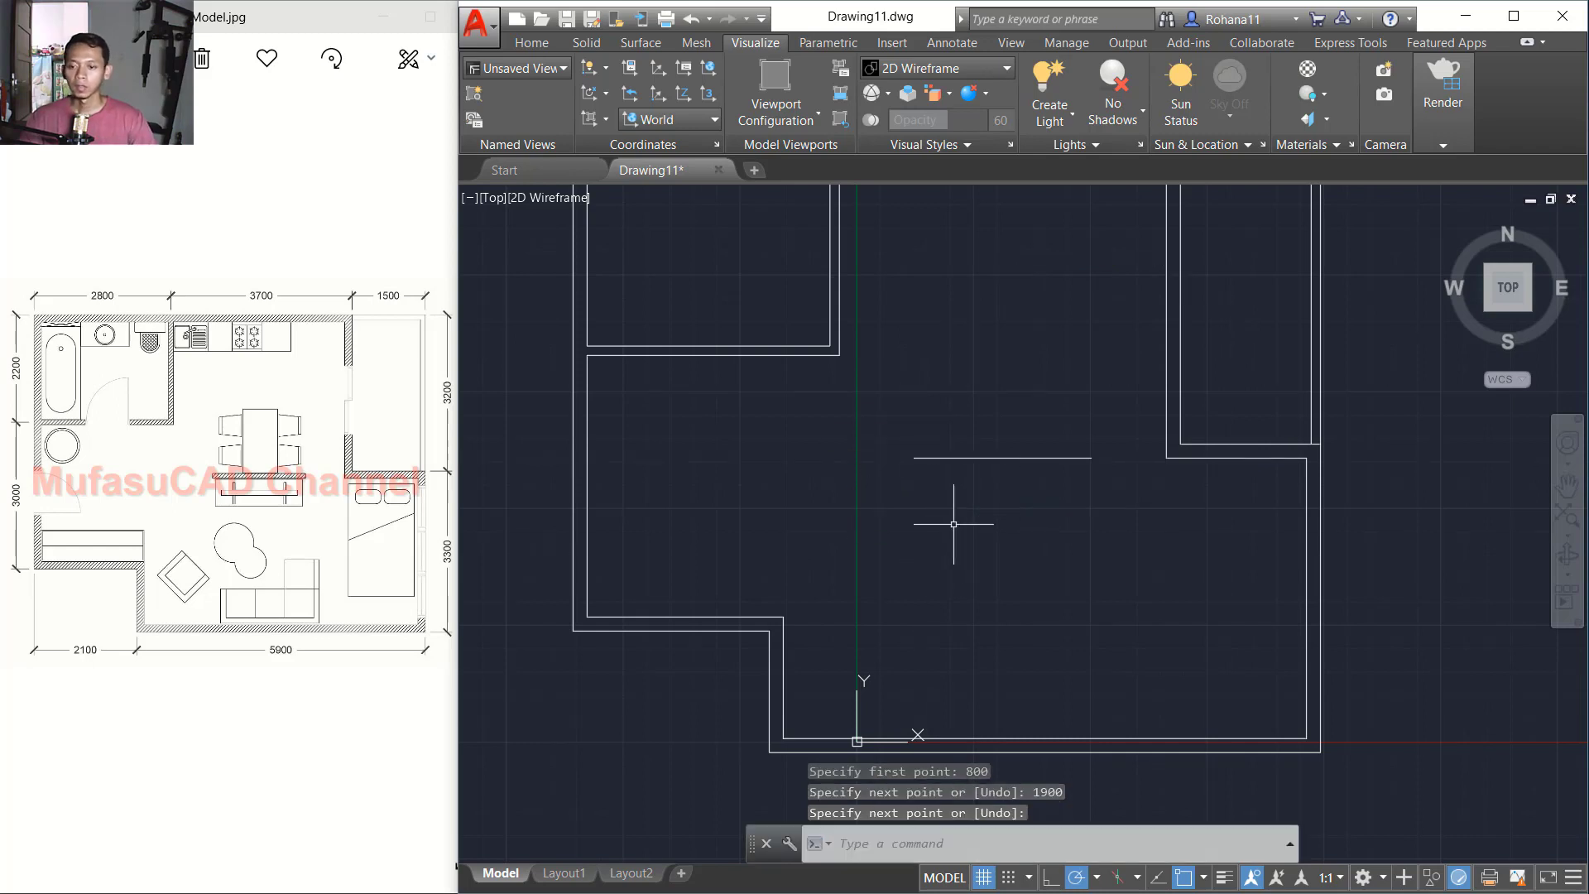
Step: Close the 1900-long line into a thin rectangle 100 high above it, using connected lines
scroll(966, 503, "up", 2)
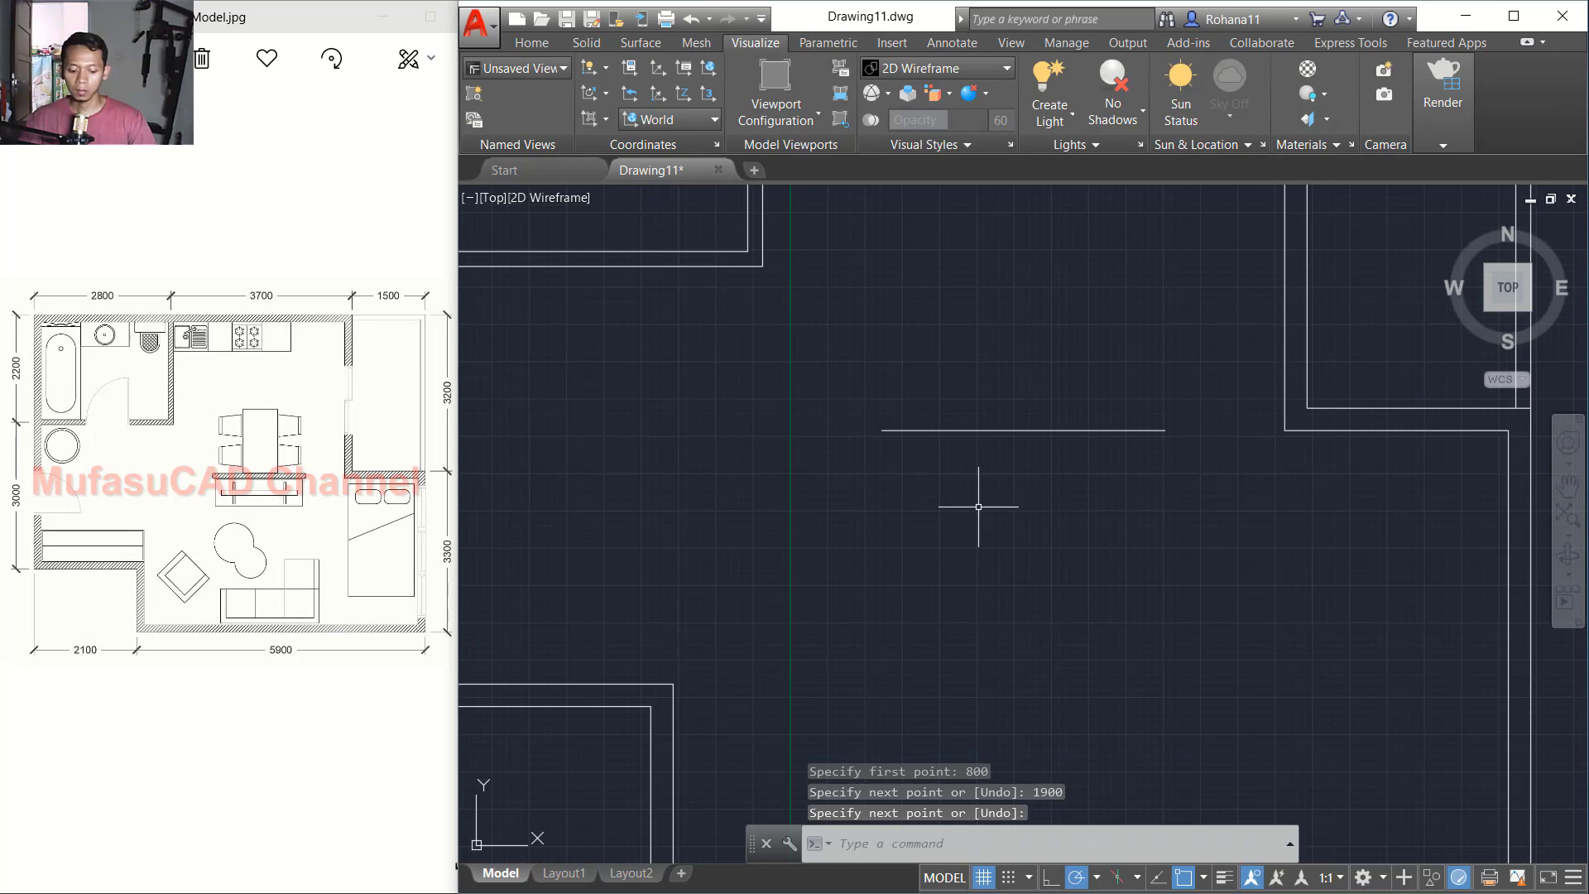
type("l")
key("Return")
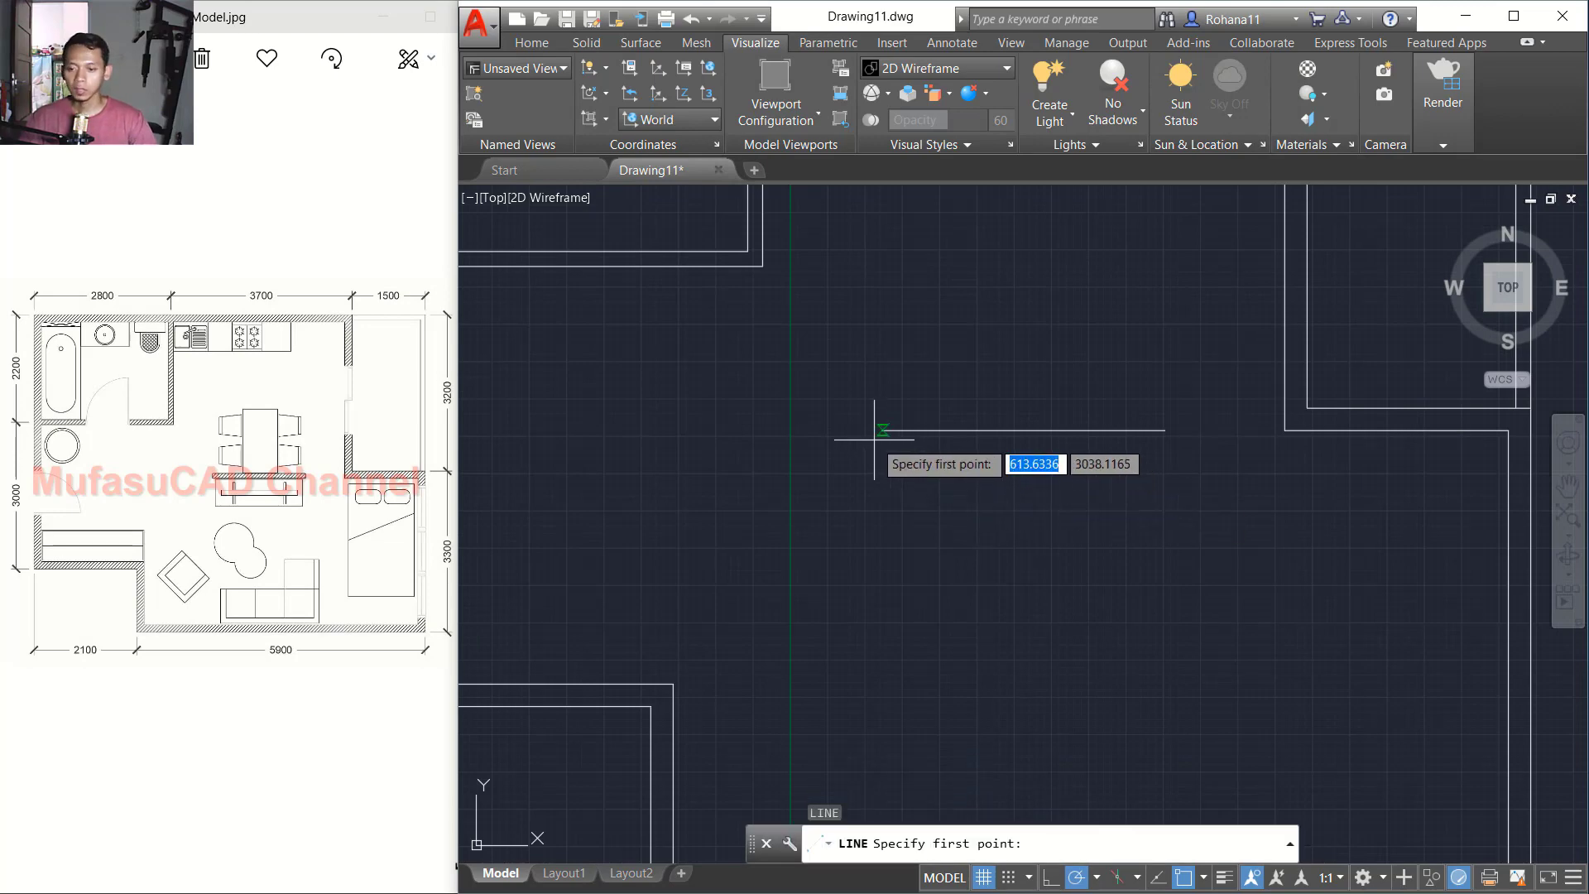
left_click(882, 430)
type("100")
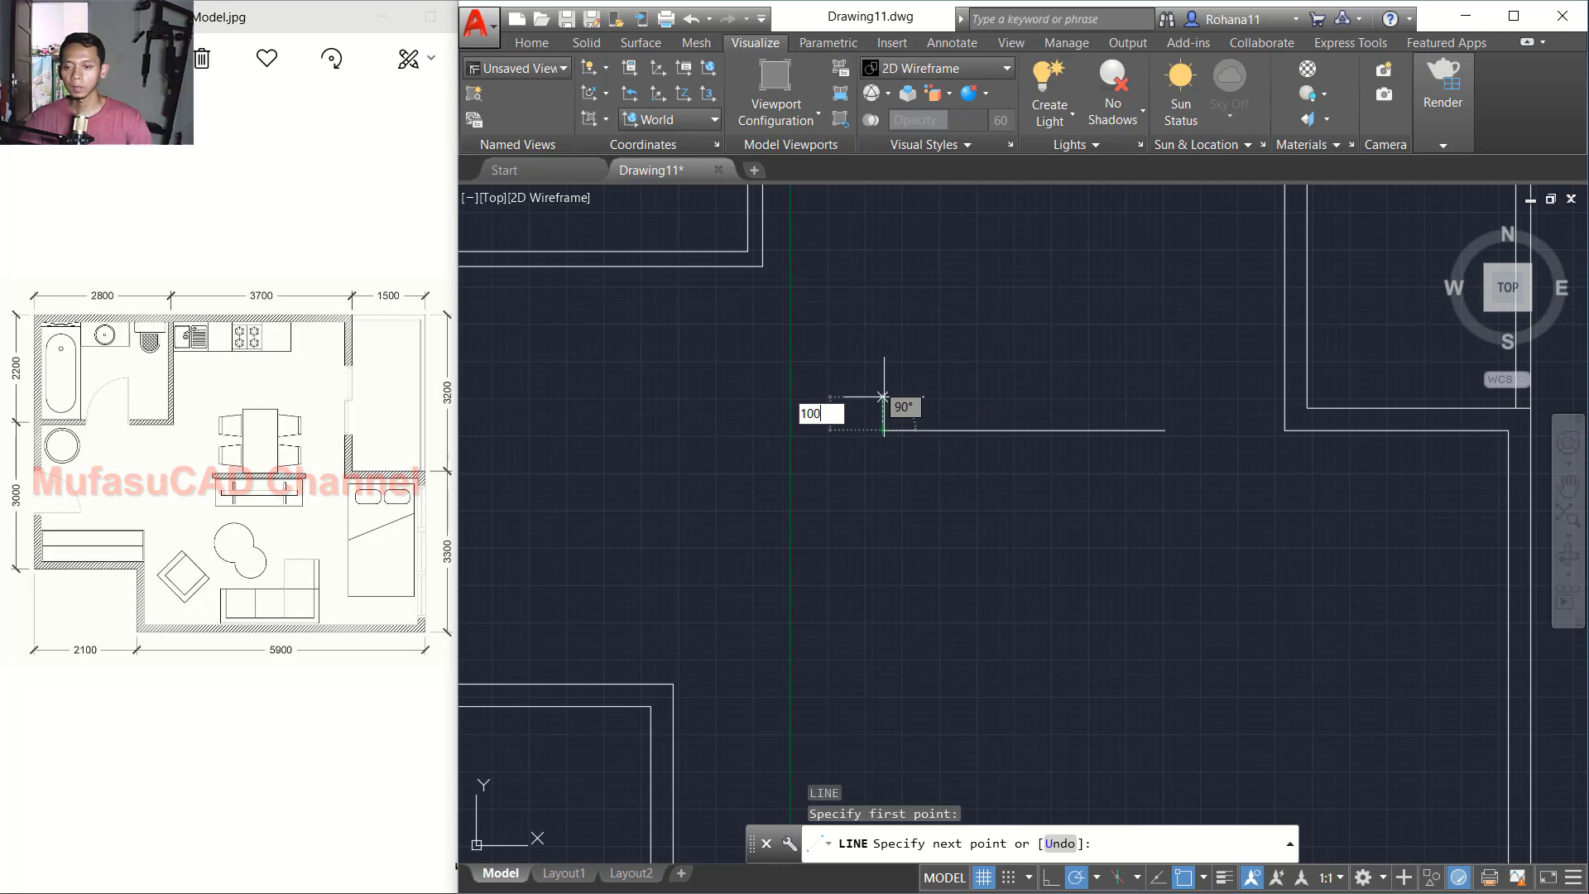
key("Return")
scroll(1166, 410, "up", 2)
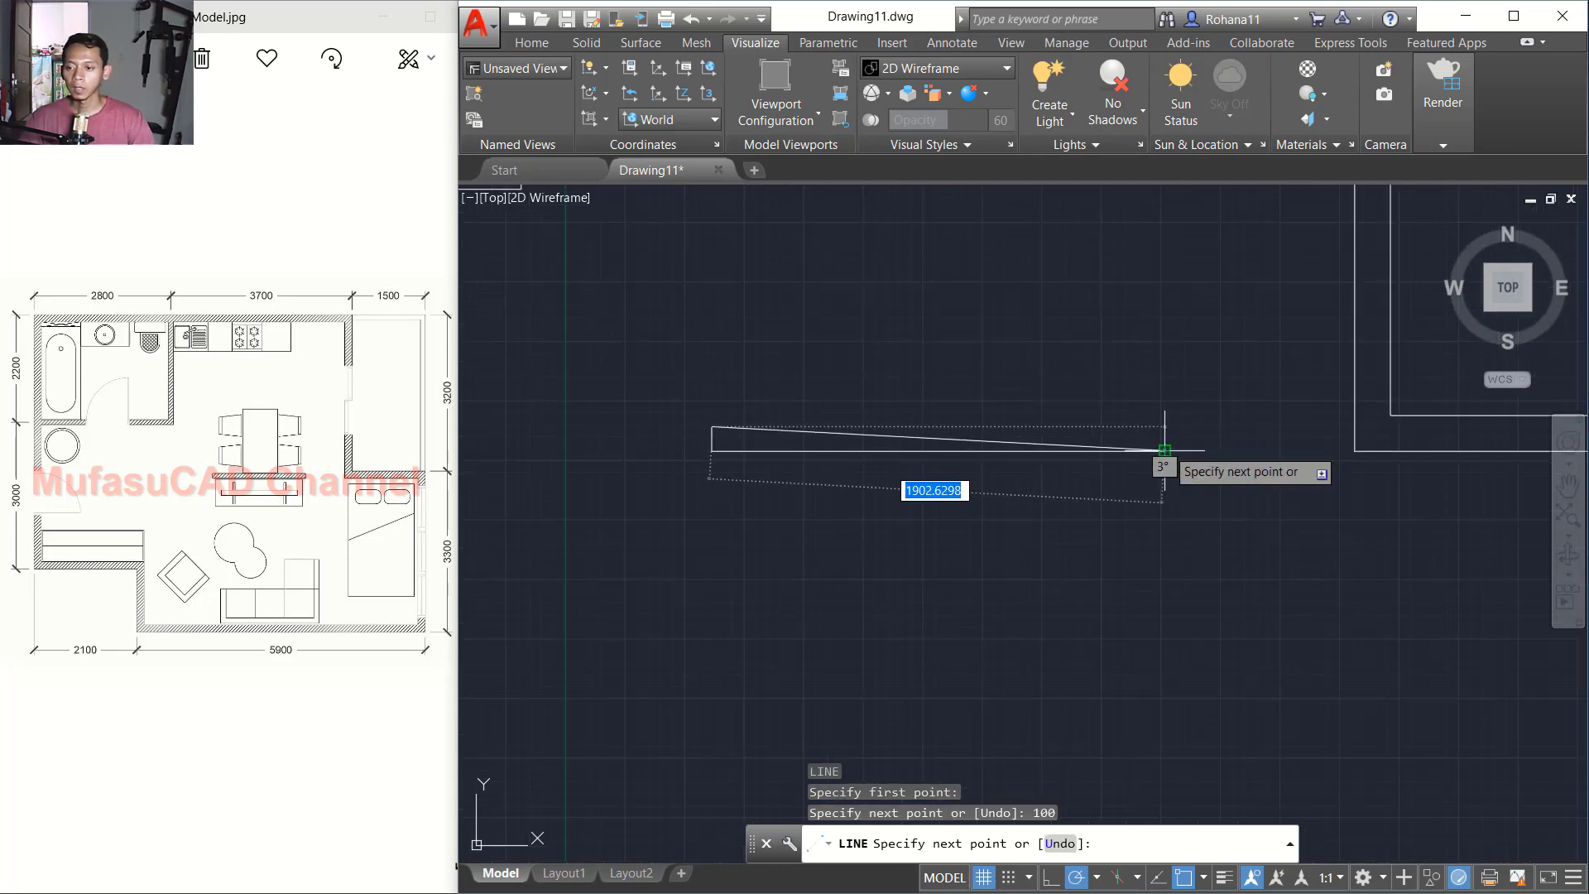
left_click(1166, 427)
left_click(1166, 451)
key("Return")
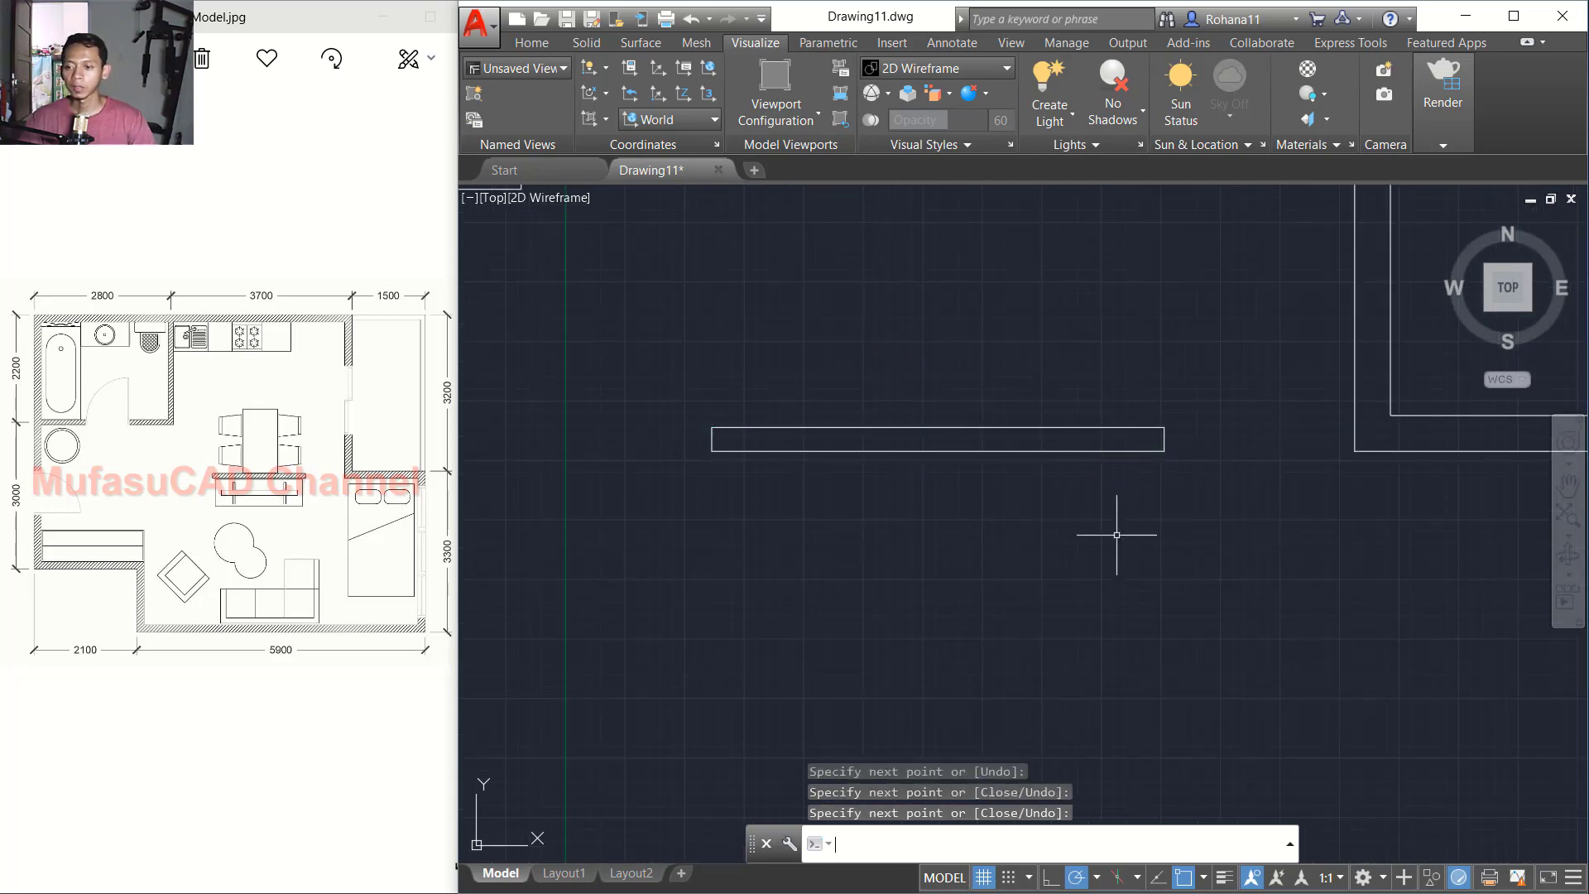
Step: Hatch the outer walls and bathroom partition with the ANSI31 pattern at scale 15
scroll(1117, 530, "down", 4)
middle_click_drag(1117, 525, 1015, 495)
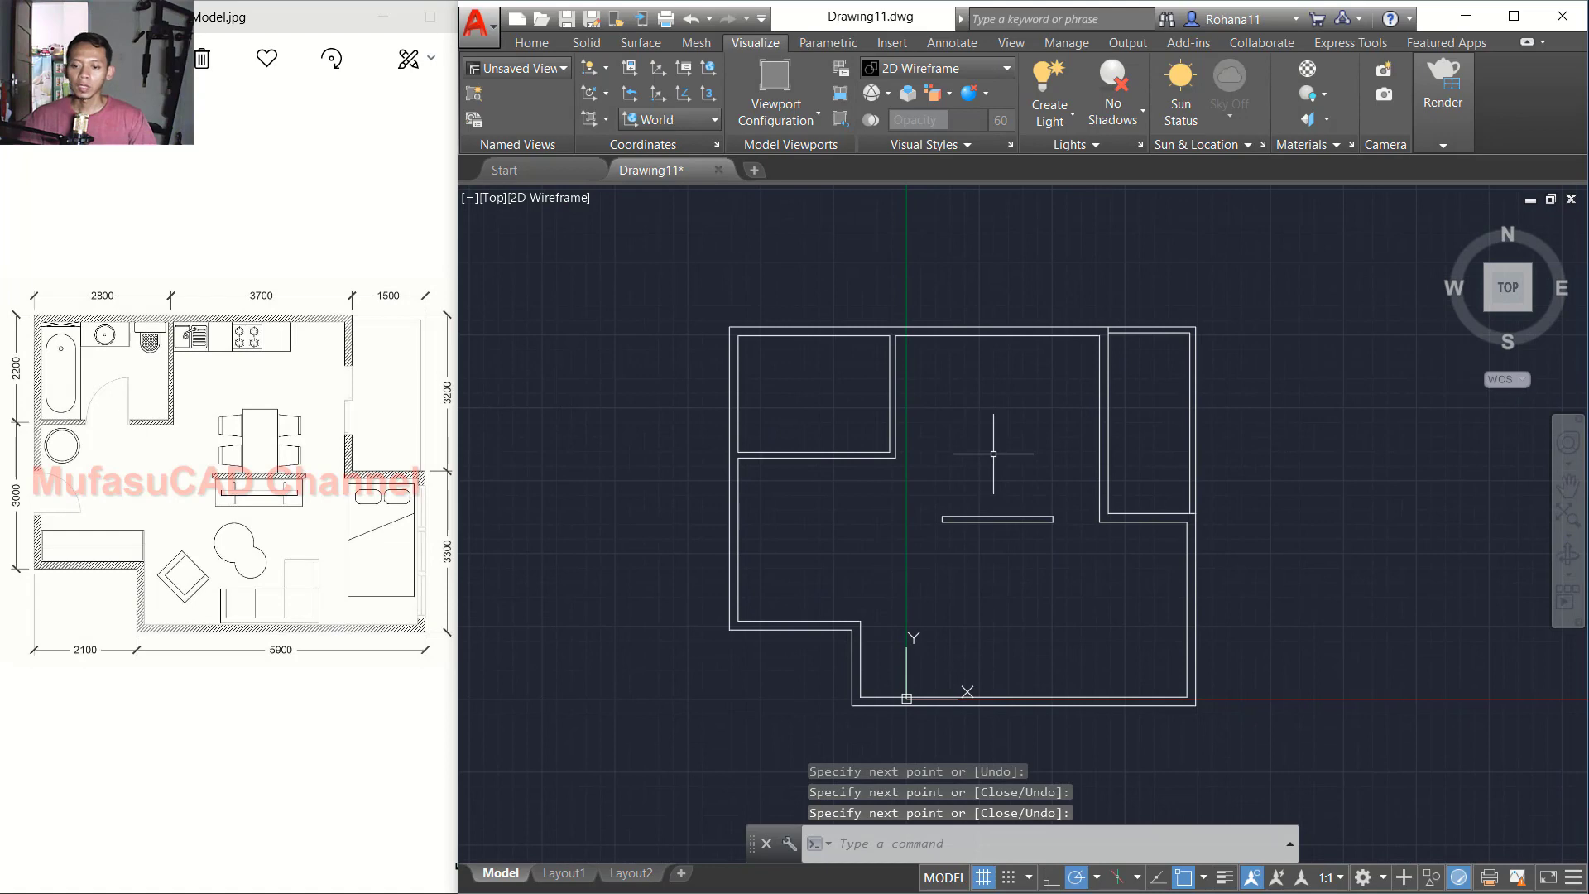
type("HATCH")
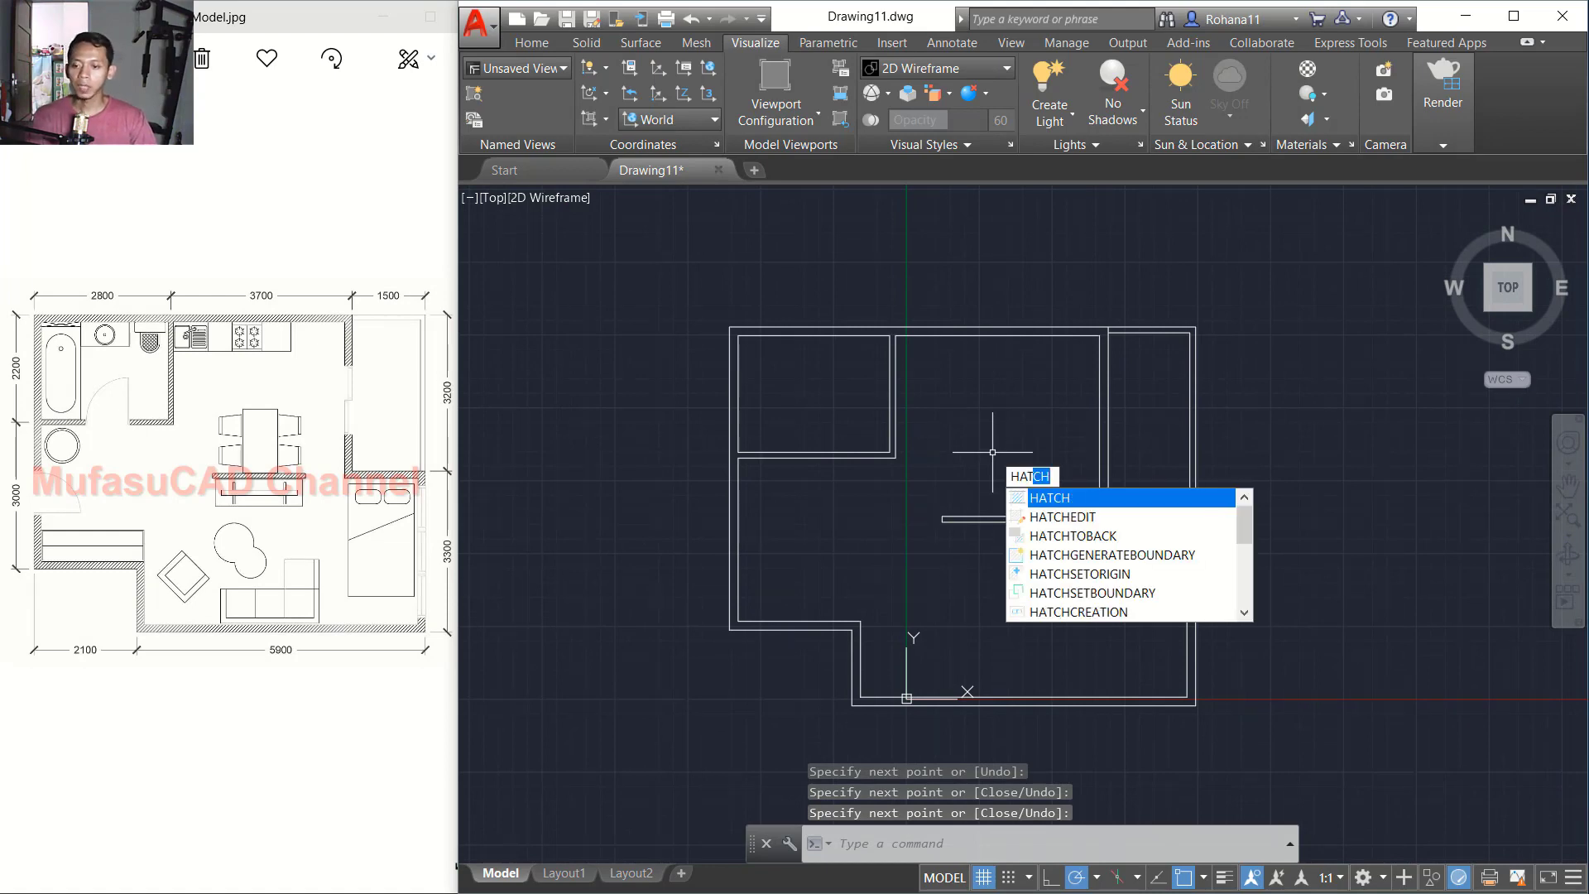
key("Return")
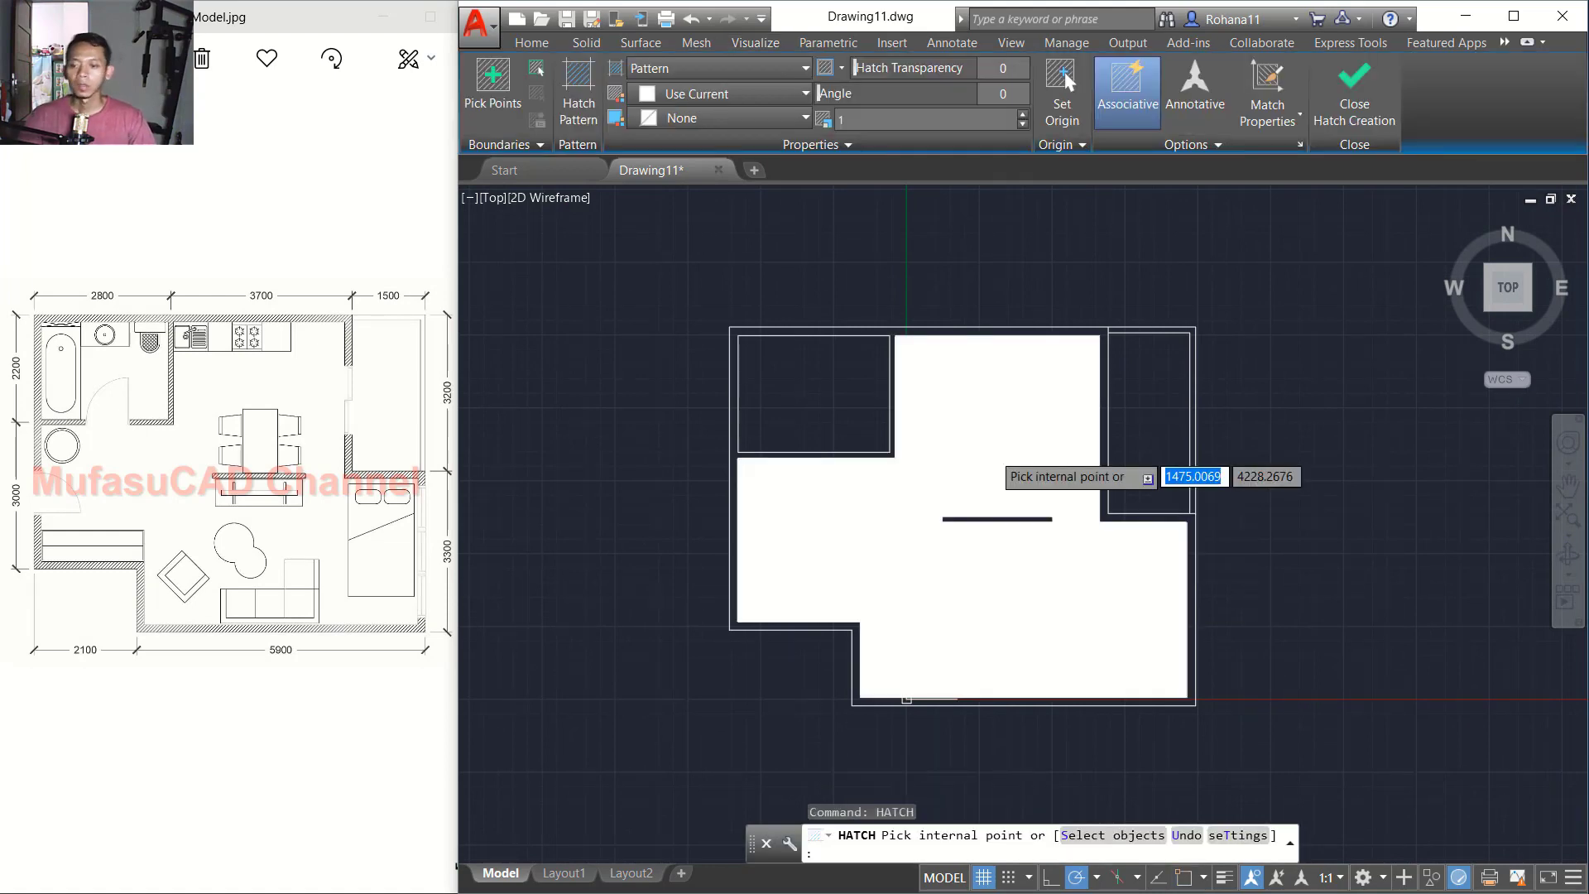
left_click(588, 118)
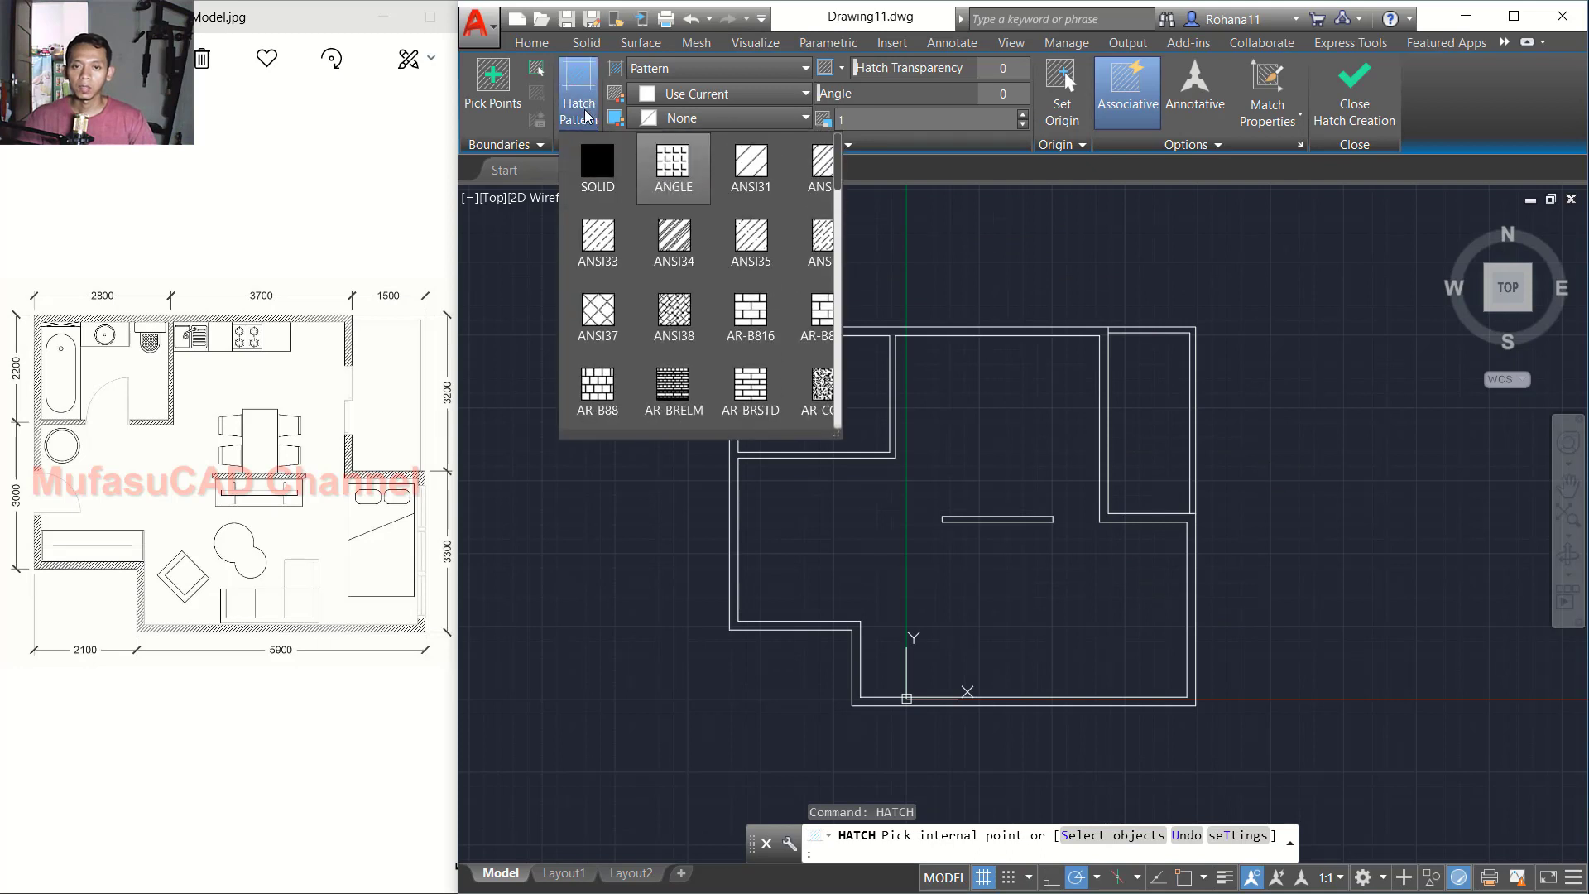
left_click(760, 168)
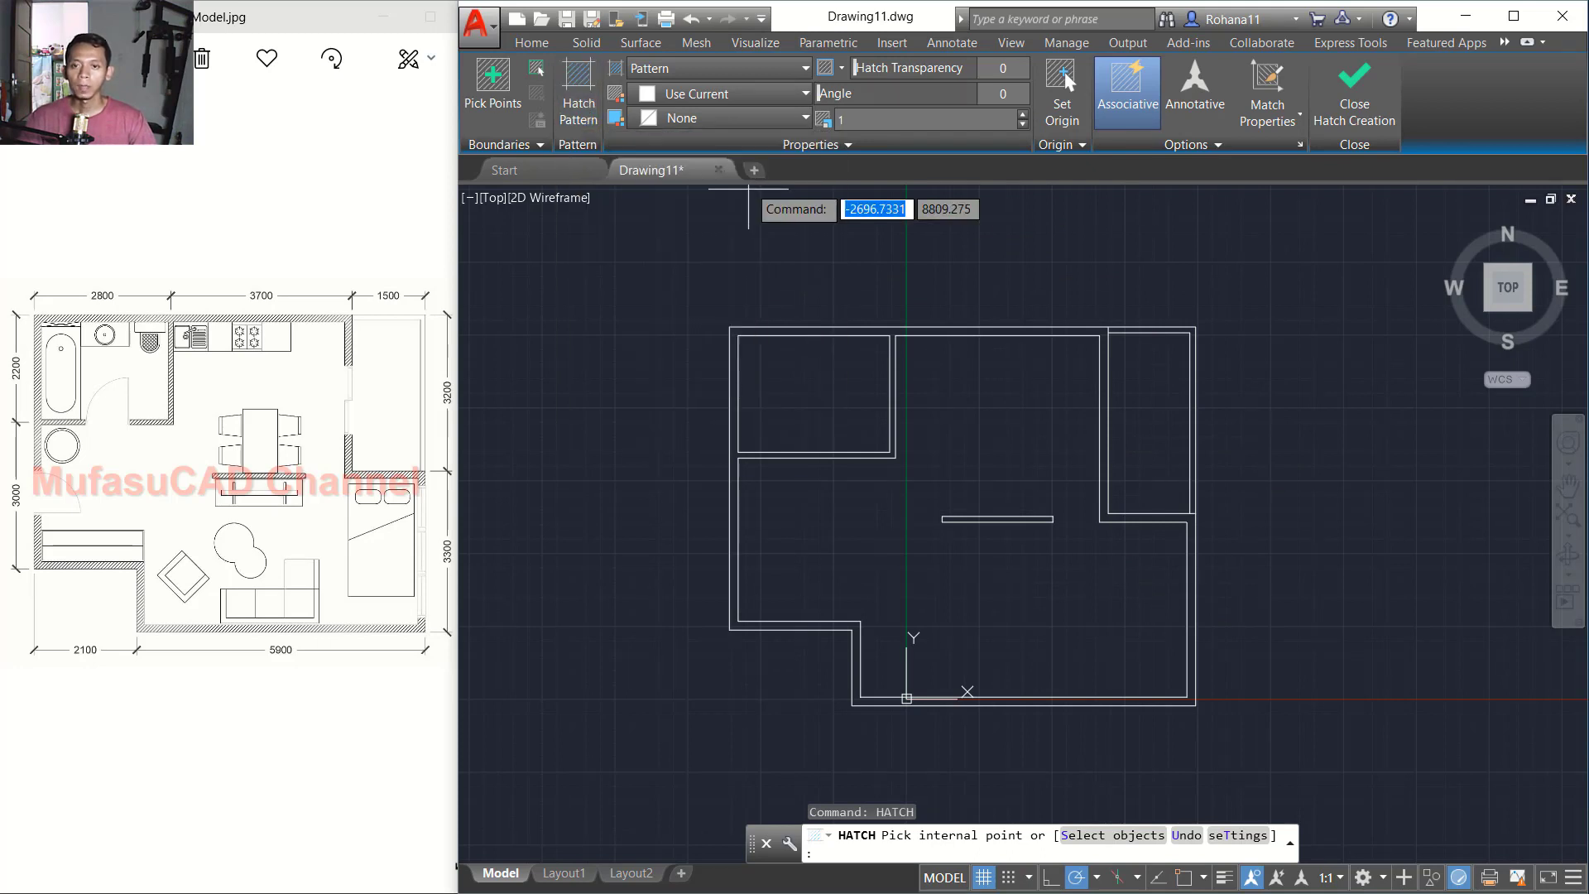
scroll(928, 459, "up", 3)
scroll(928, 458, "down", 3)
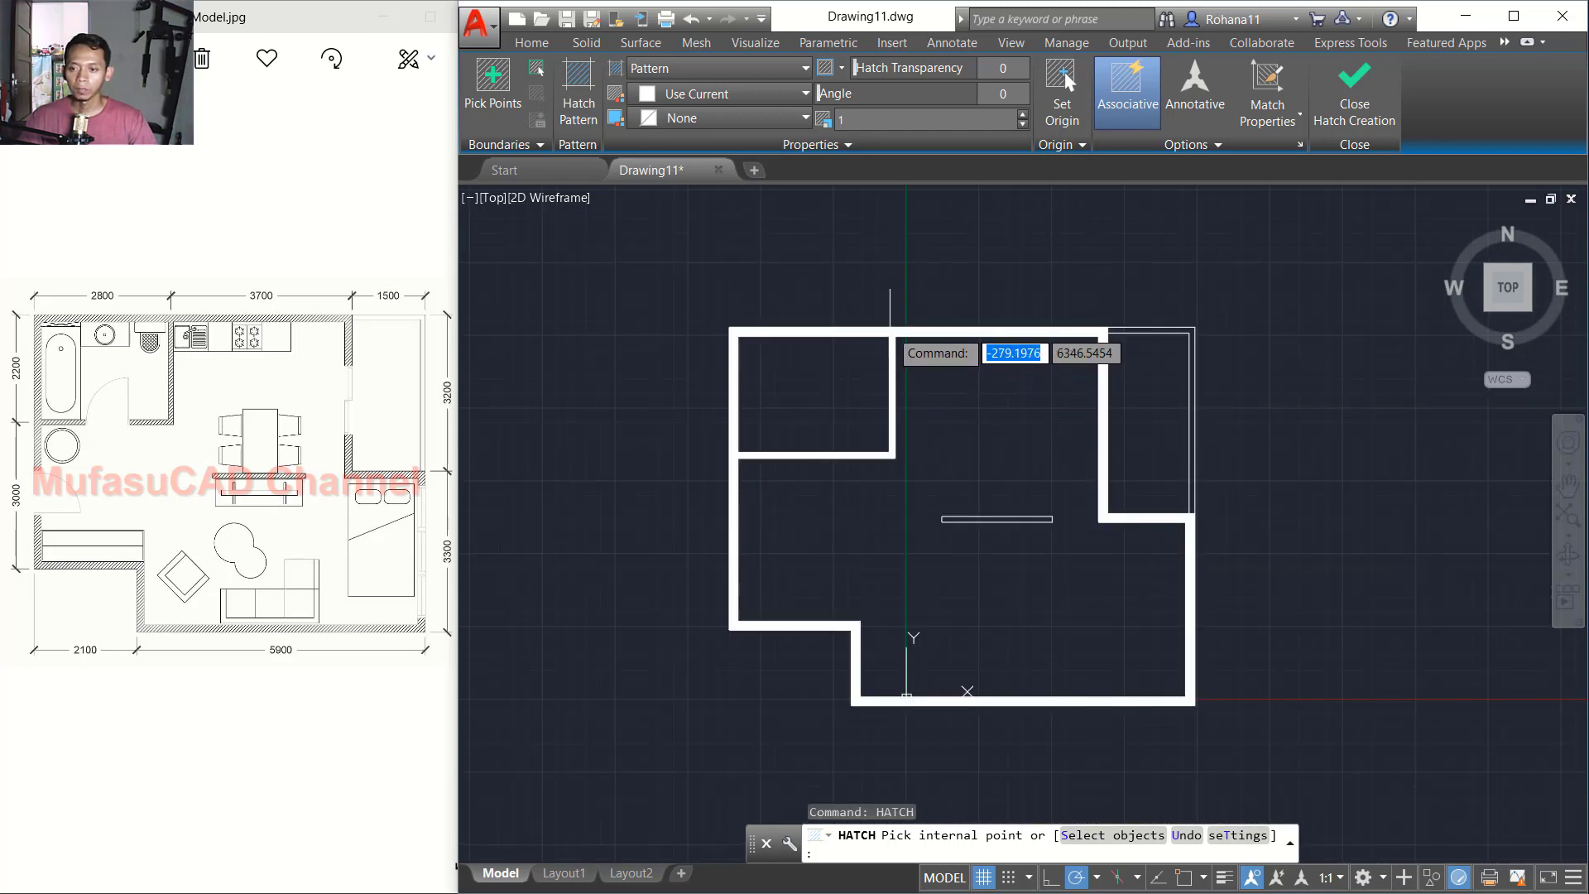
scroll(975, 534, "up", 2)
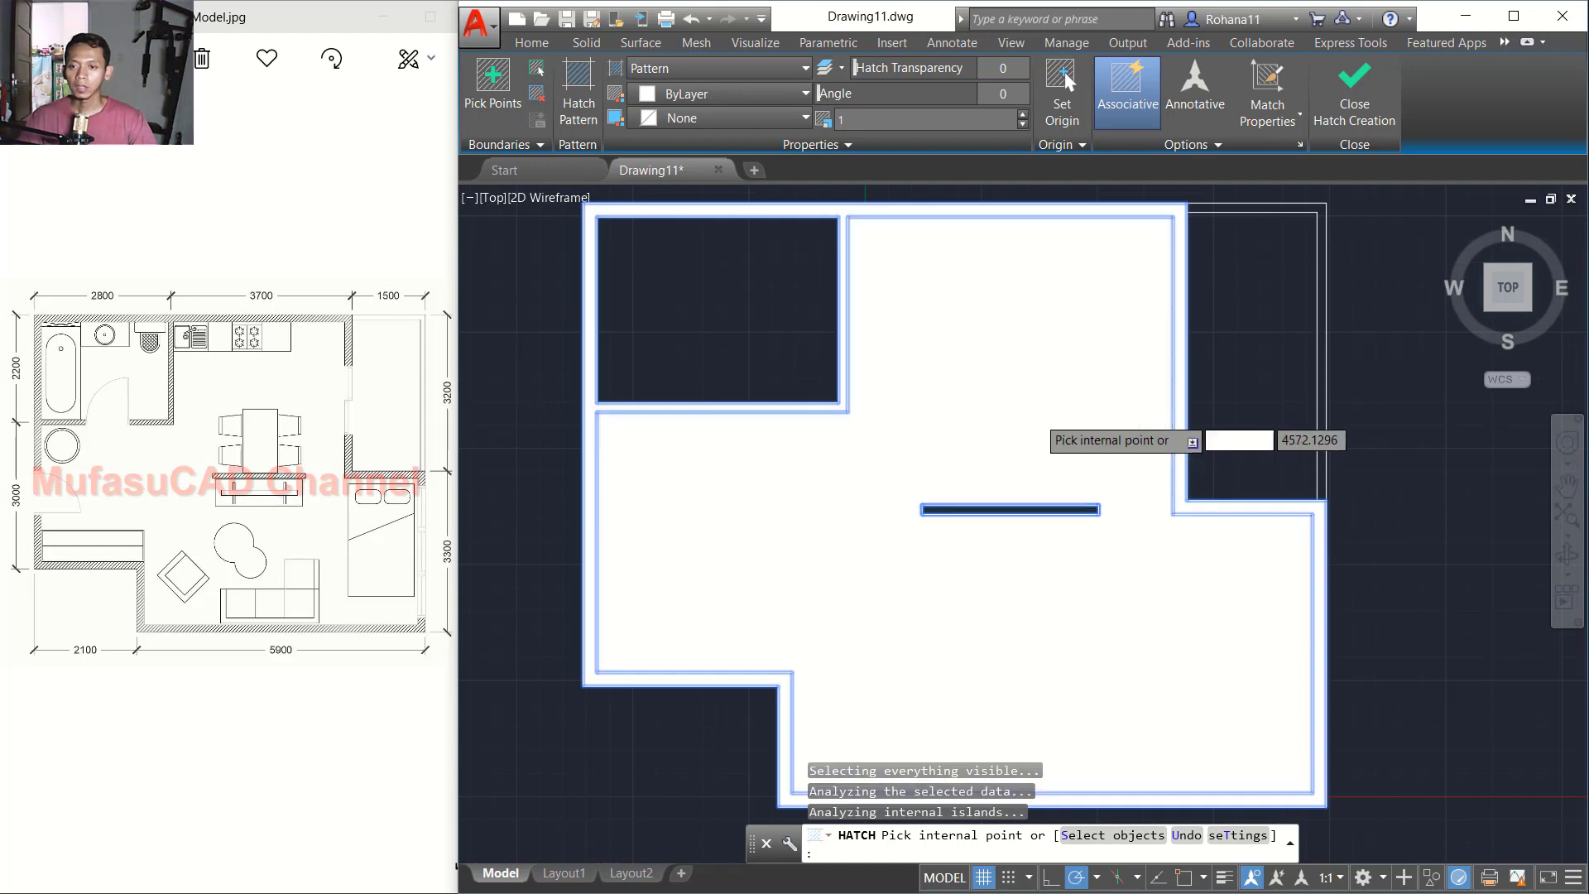
left_click_drag(857, 120, 831, 130)
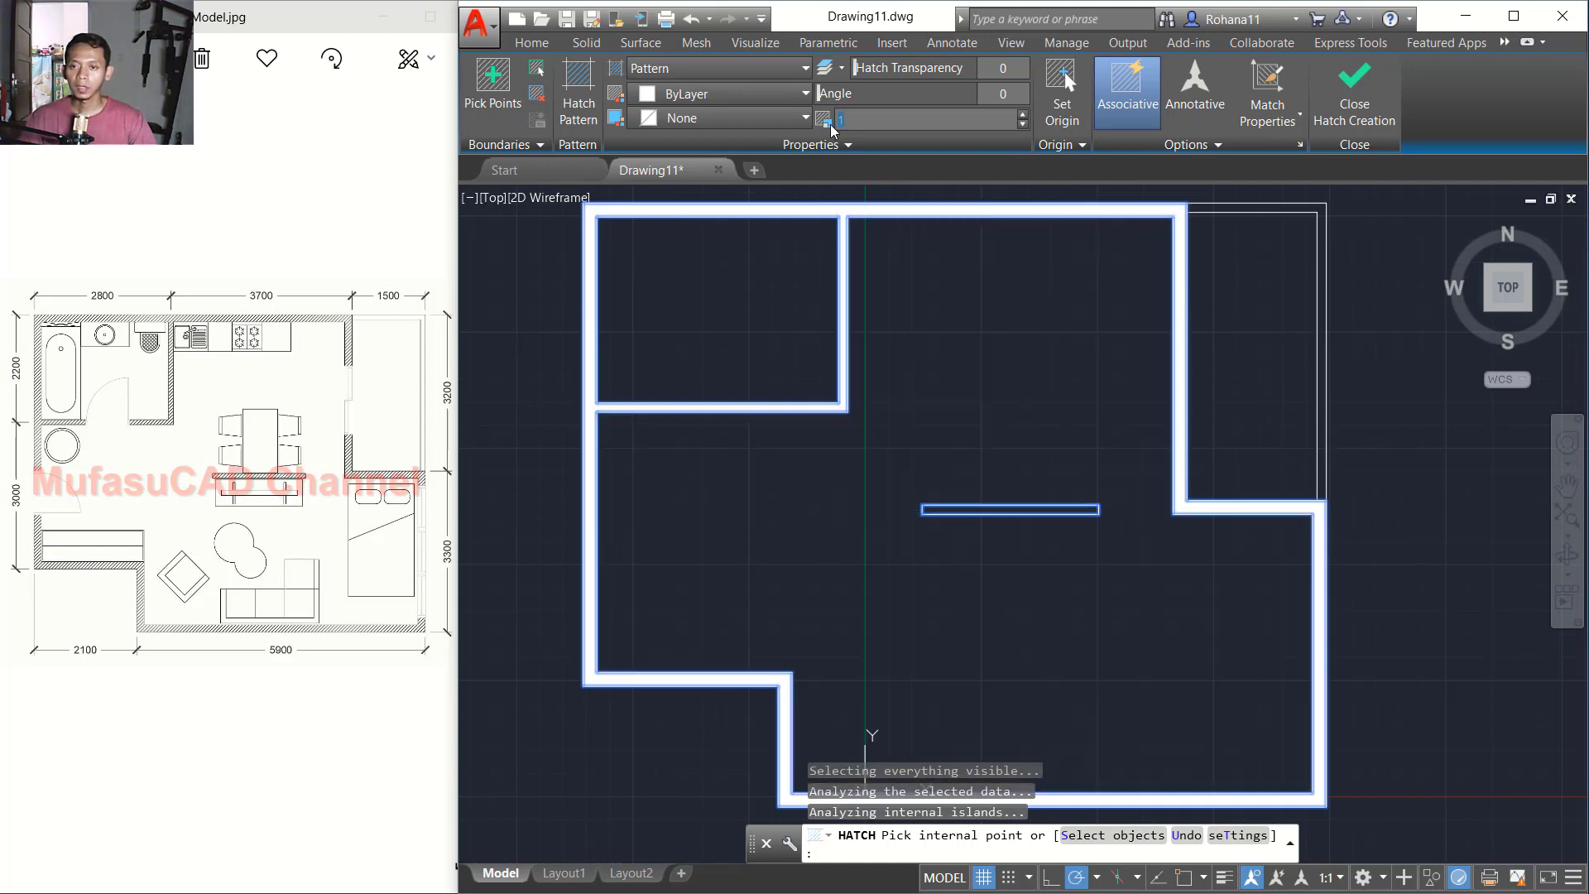
type("15")
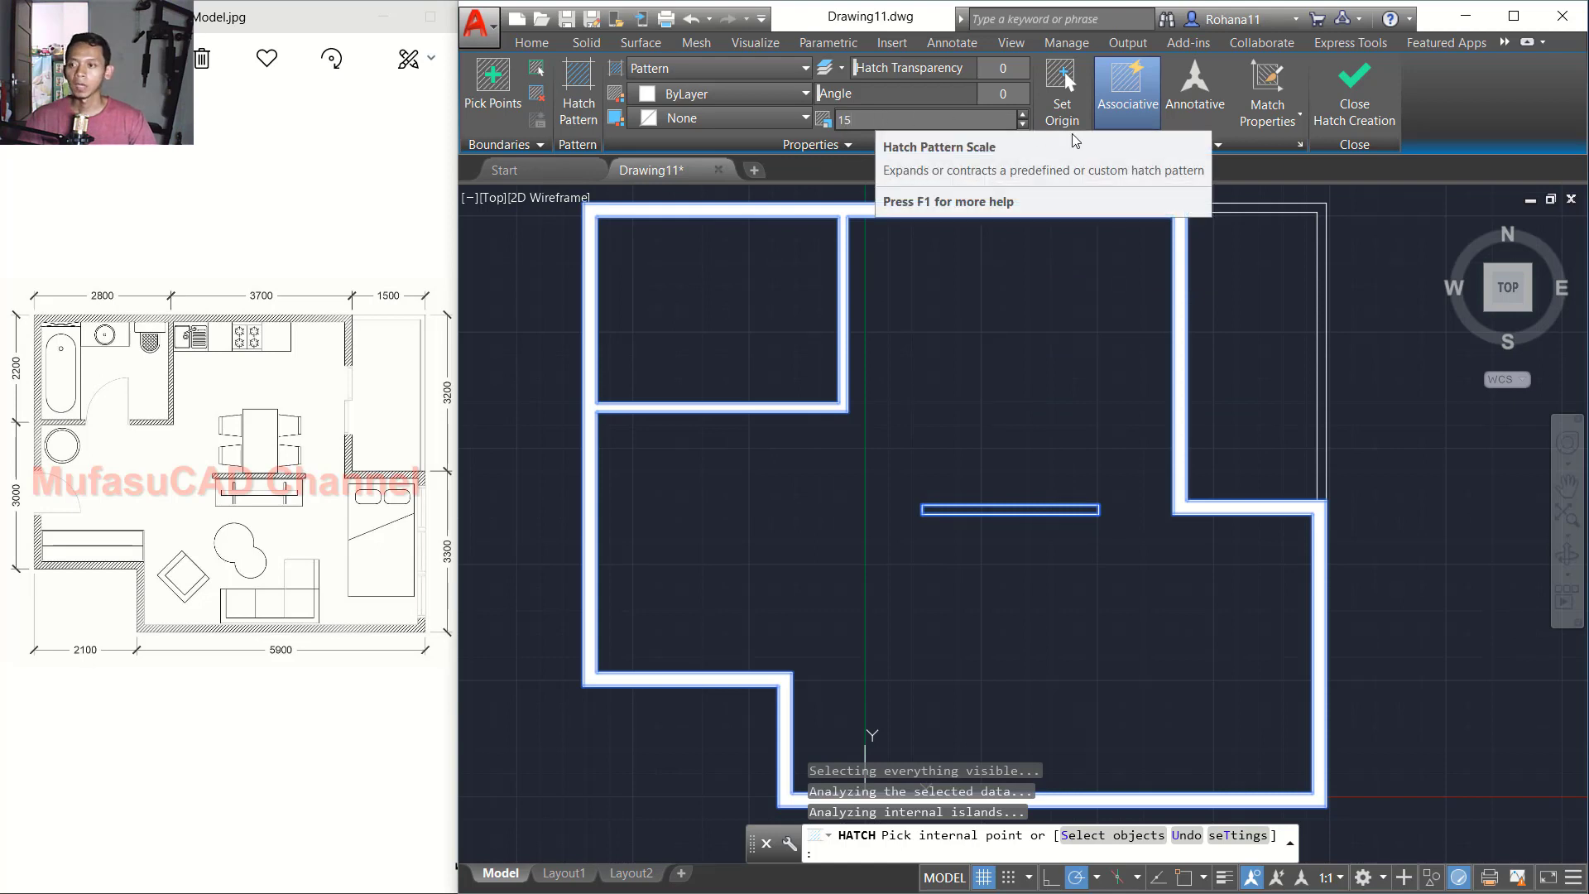
left_click(1349, 98)
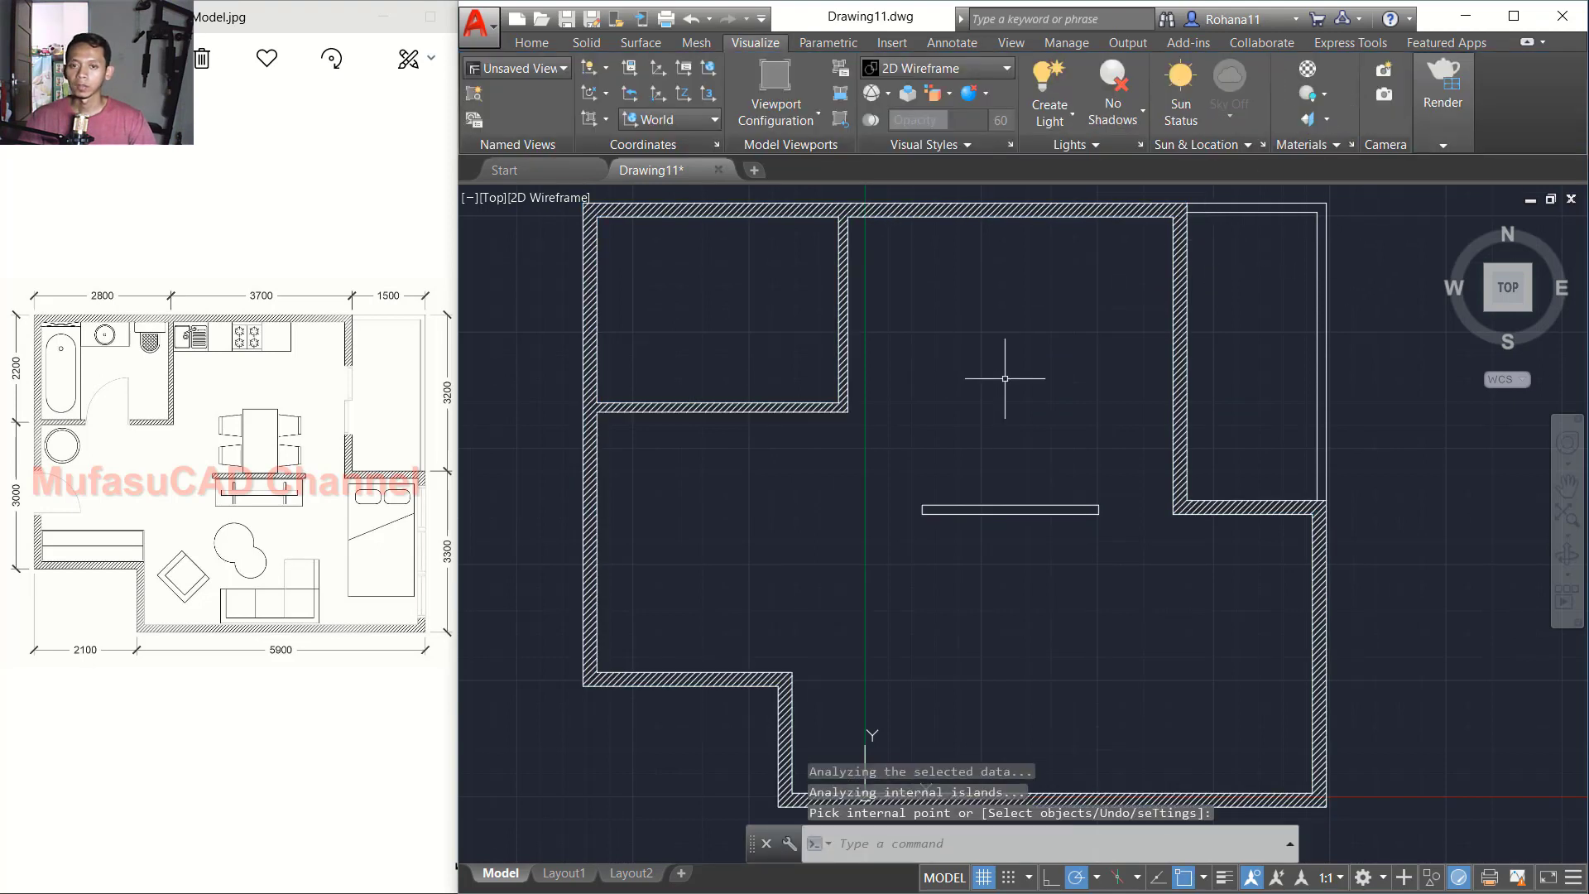
Step: Hatch the thin freestanding partition rectangle in the living area at scale 15
type("HATCH")
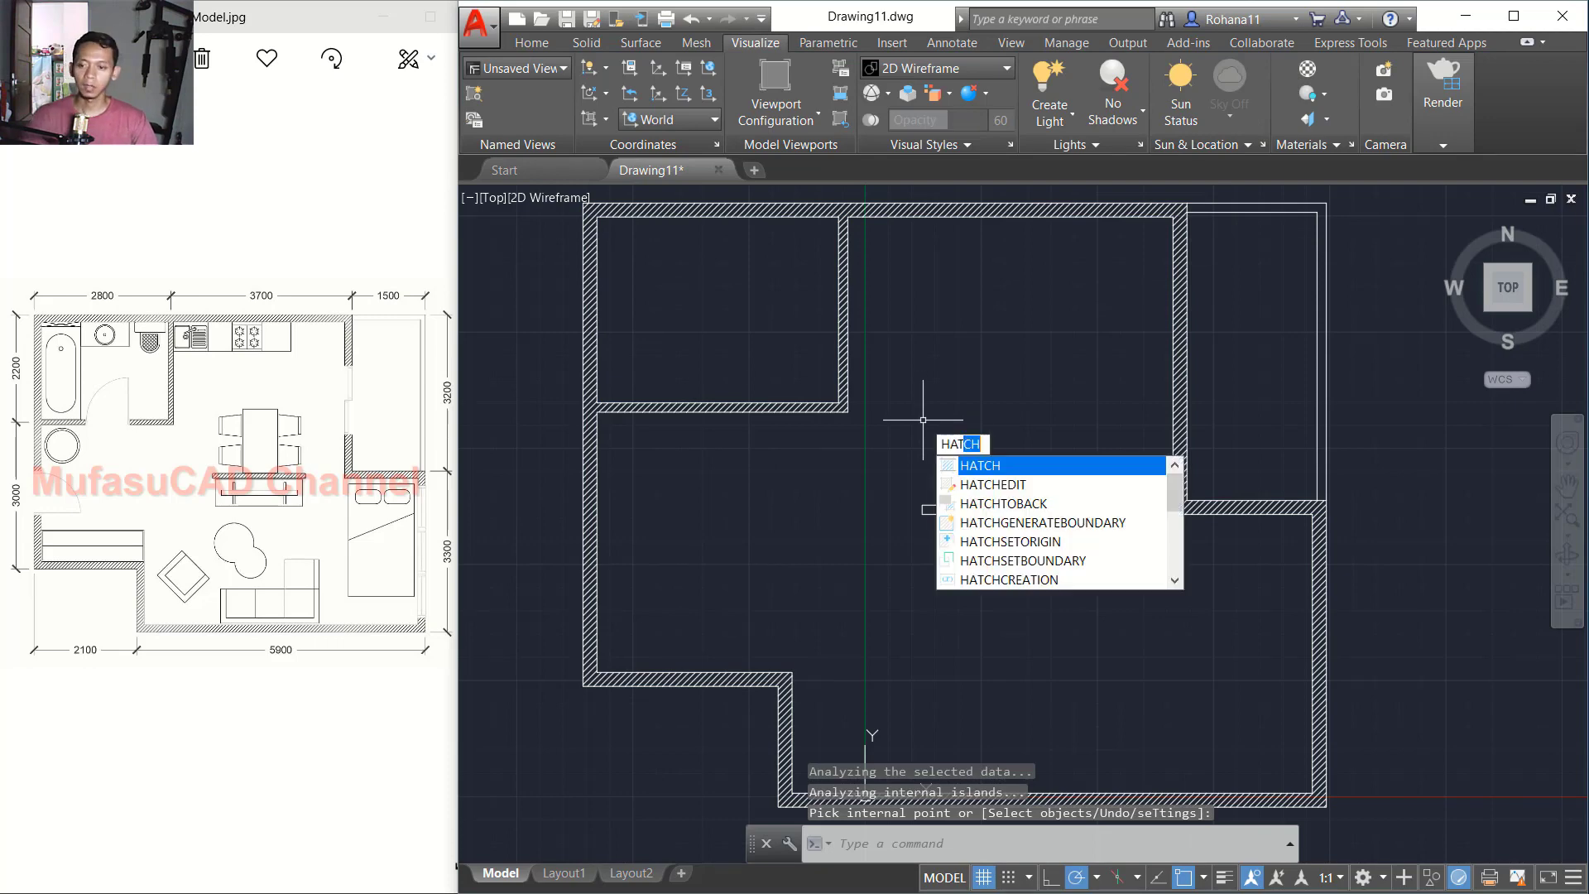
key("Return")
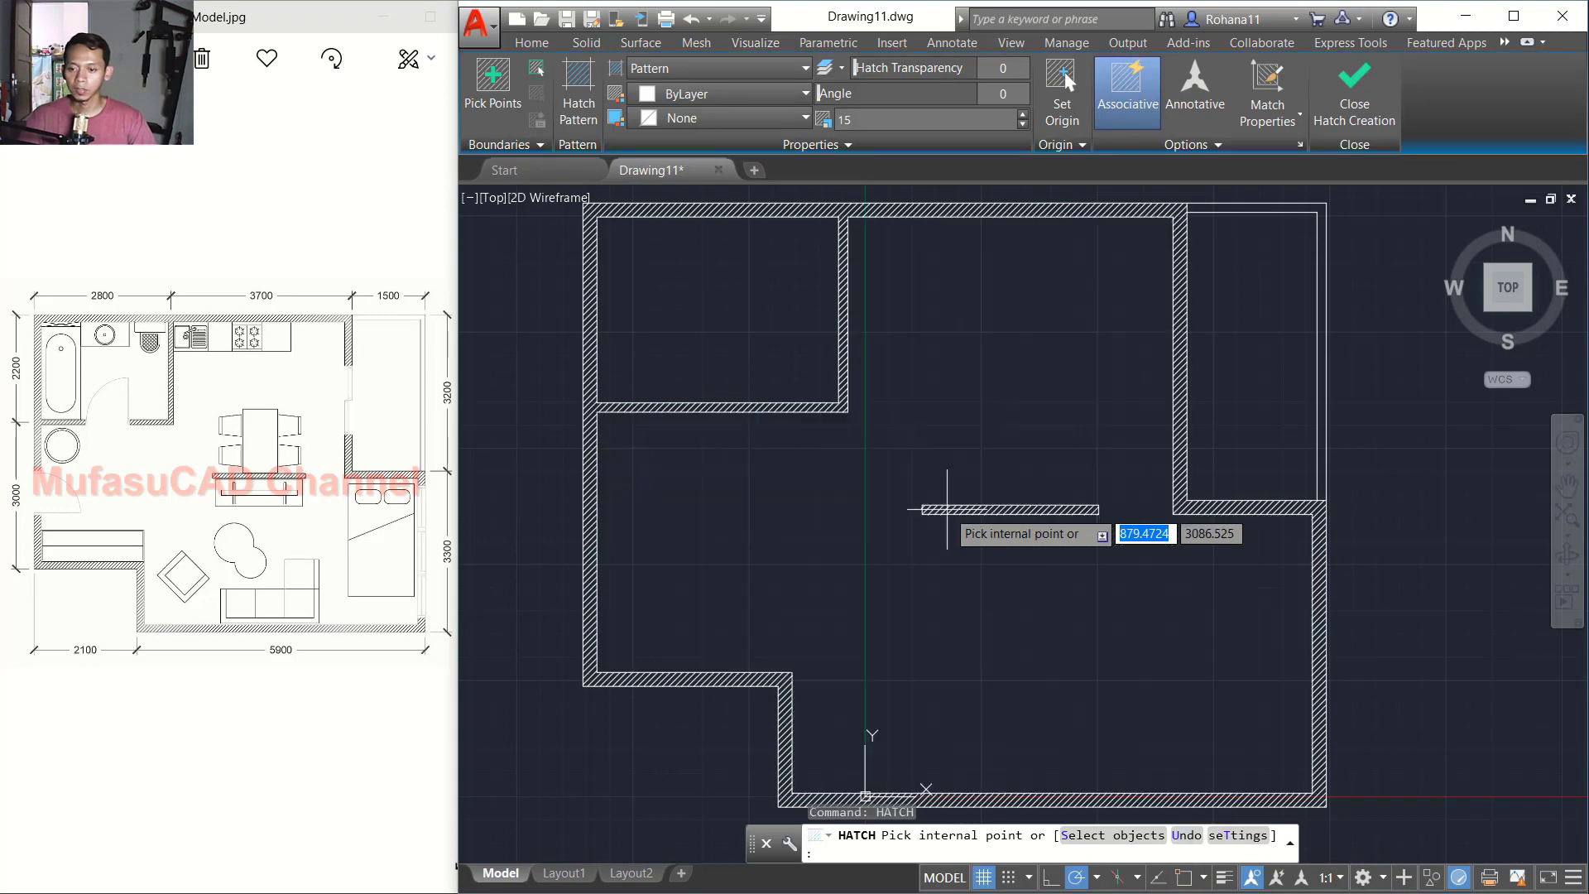
left_click(1355, 110)
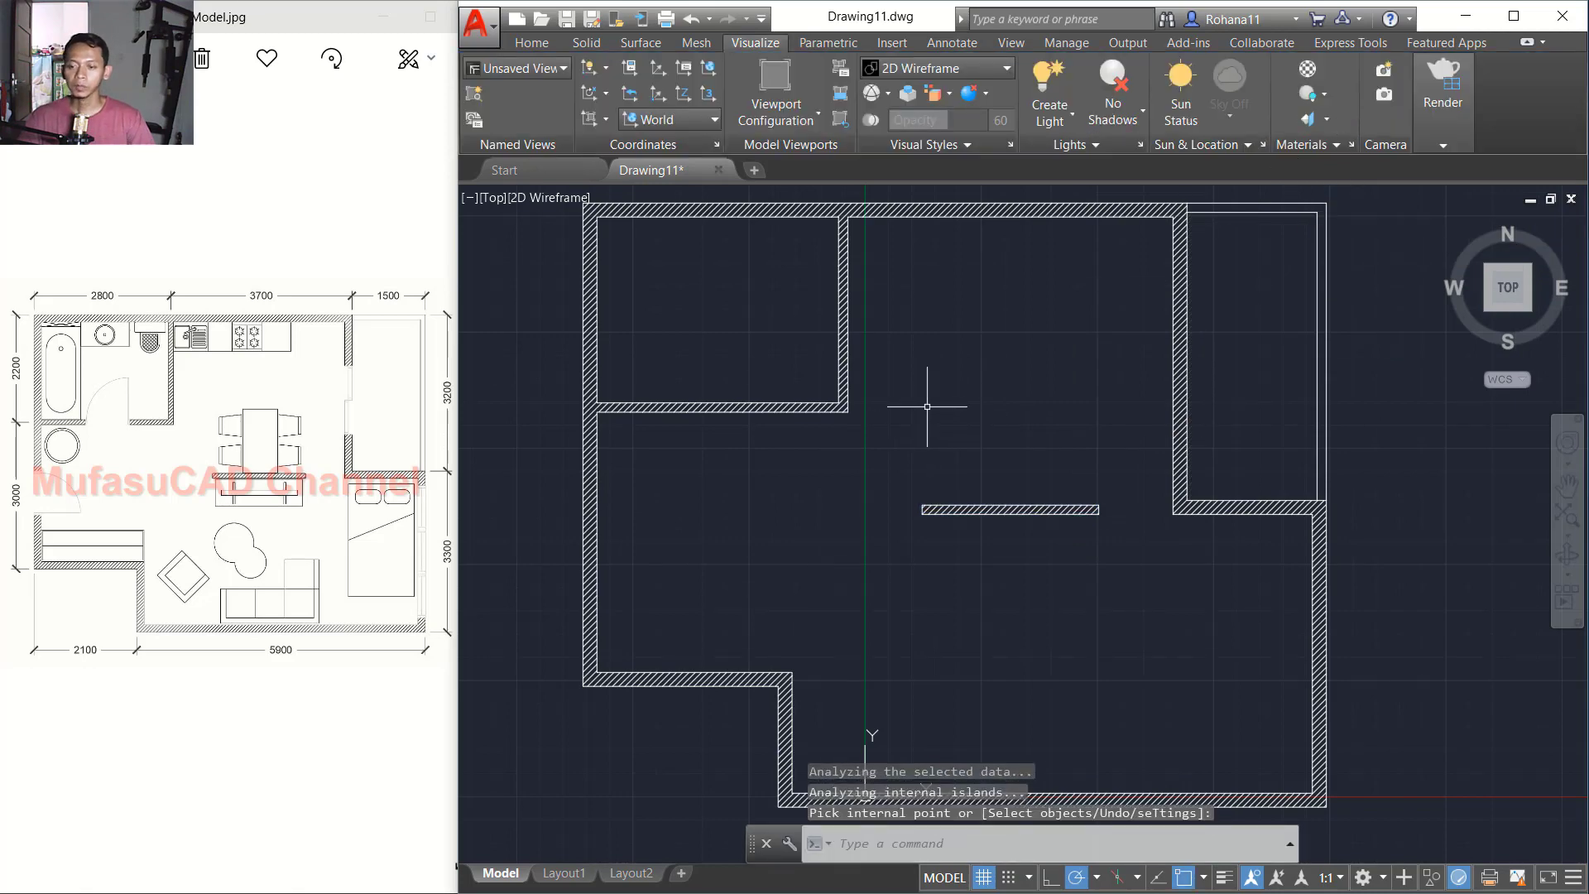
scroll(930, 415, "down", 2)
middle_click_drag(953, 447, 918, 440)
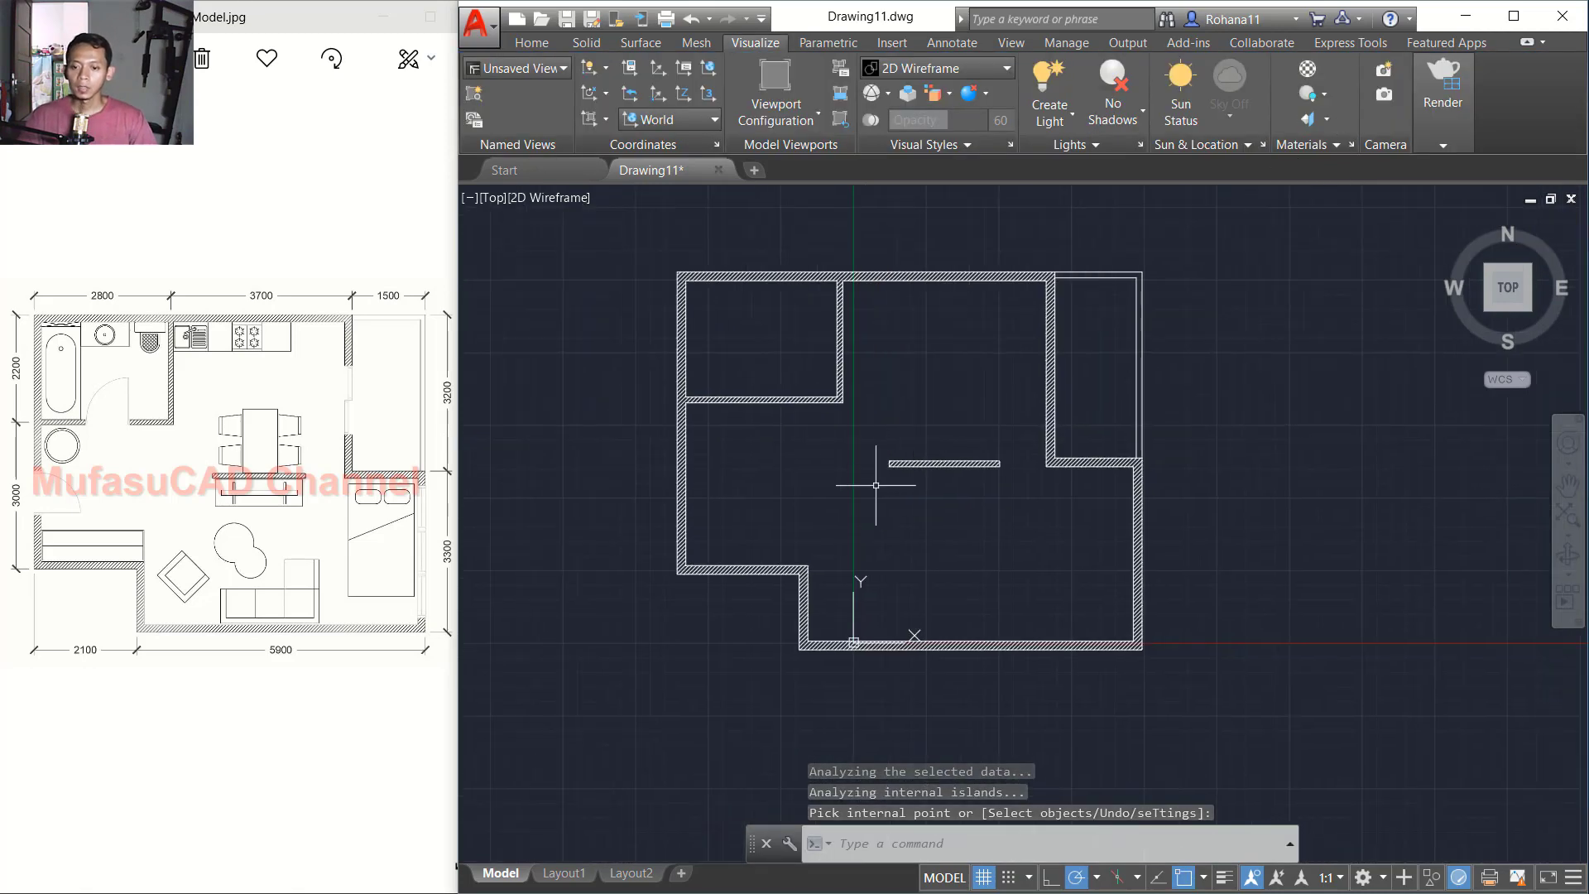
scroll(869, 462, "up", 2)
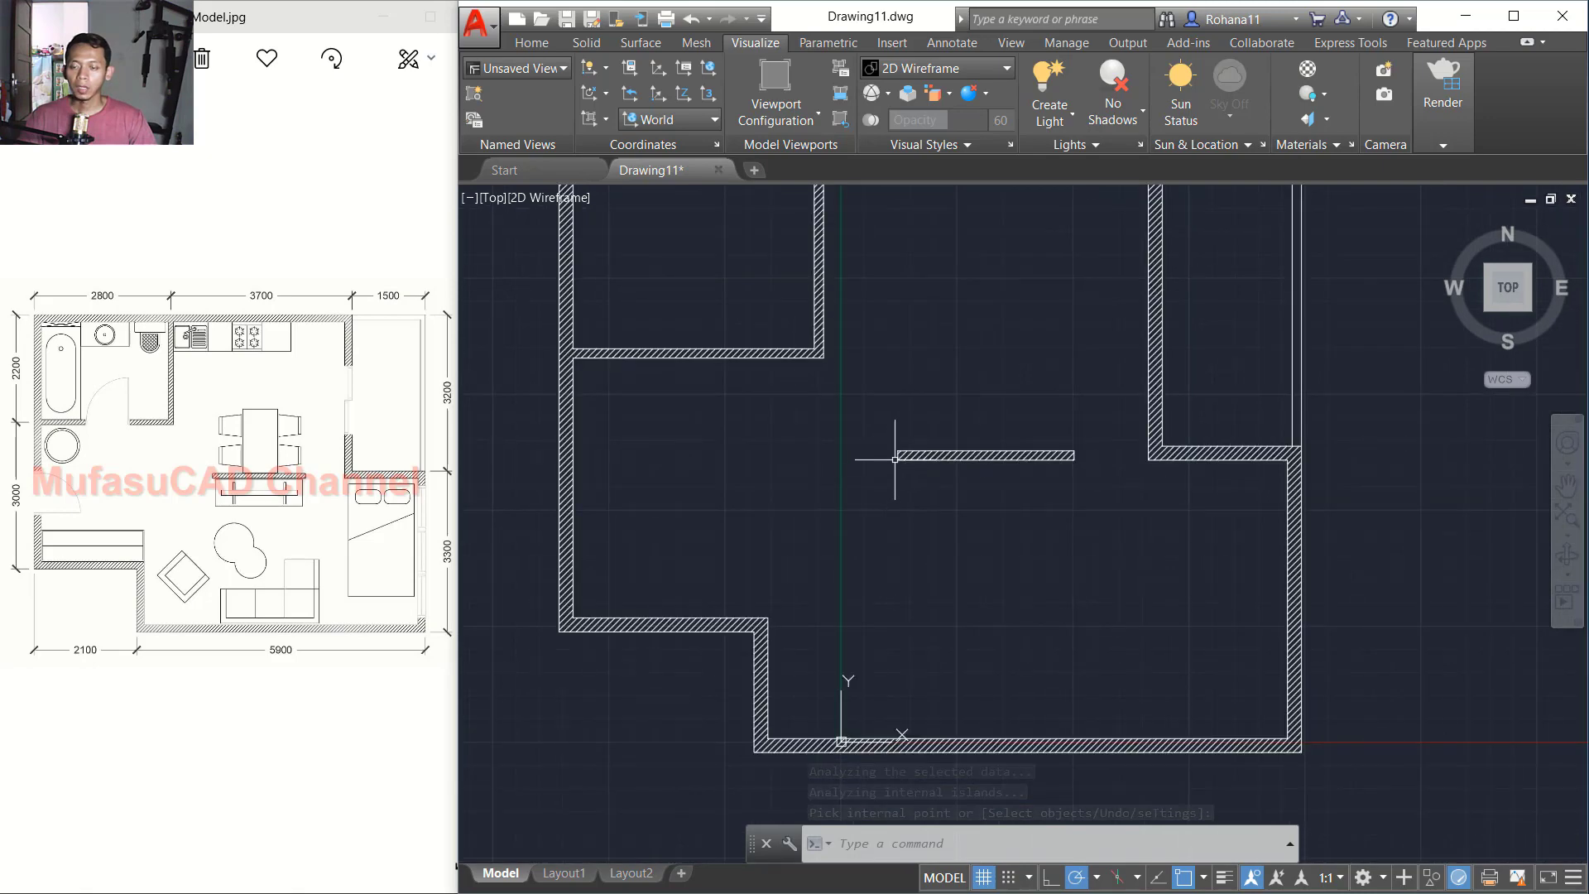
scroll(920, 443, "down", 2)
middle_click_drag(902, 406, 934, 449)
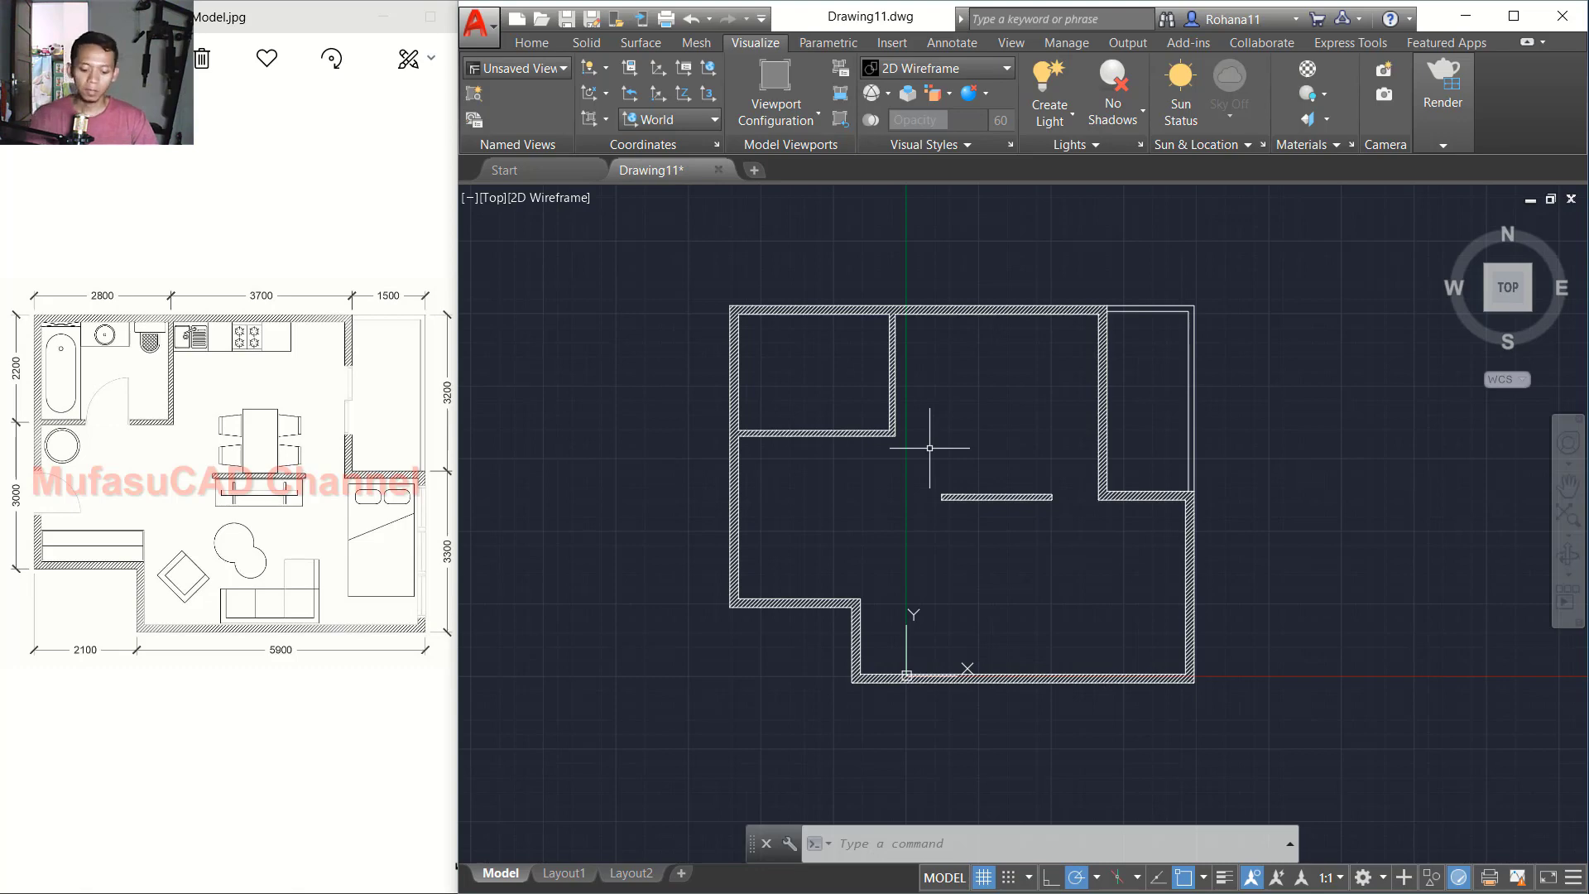
Step: Insert the "900x100 single door.dwg" block from the Door folder at scale 1 and rotation 0, in the open space below the bathroom
type("l")
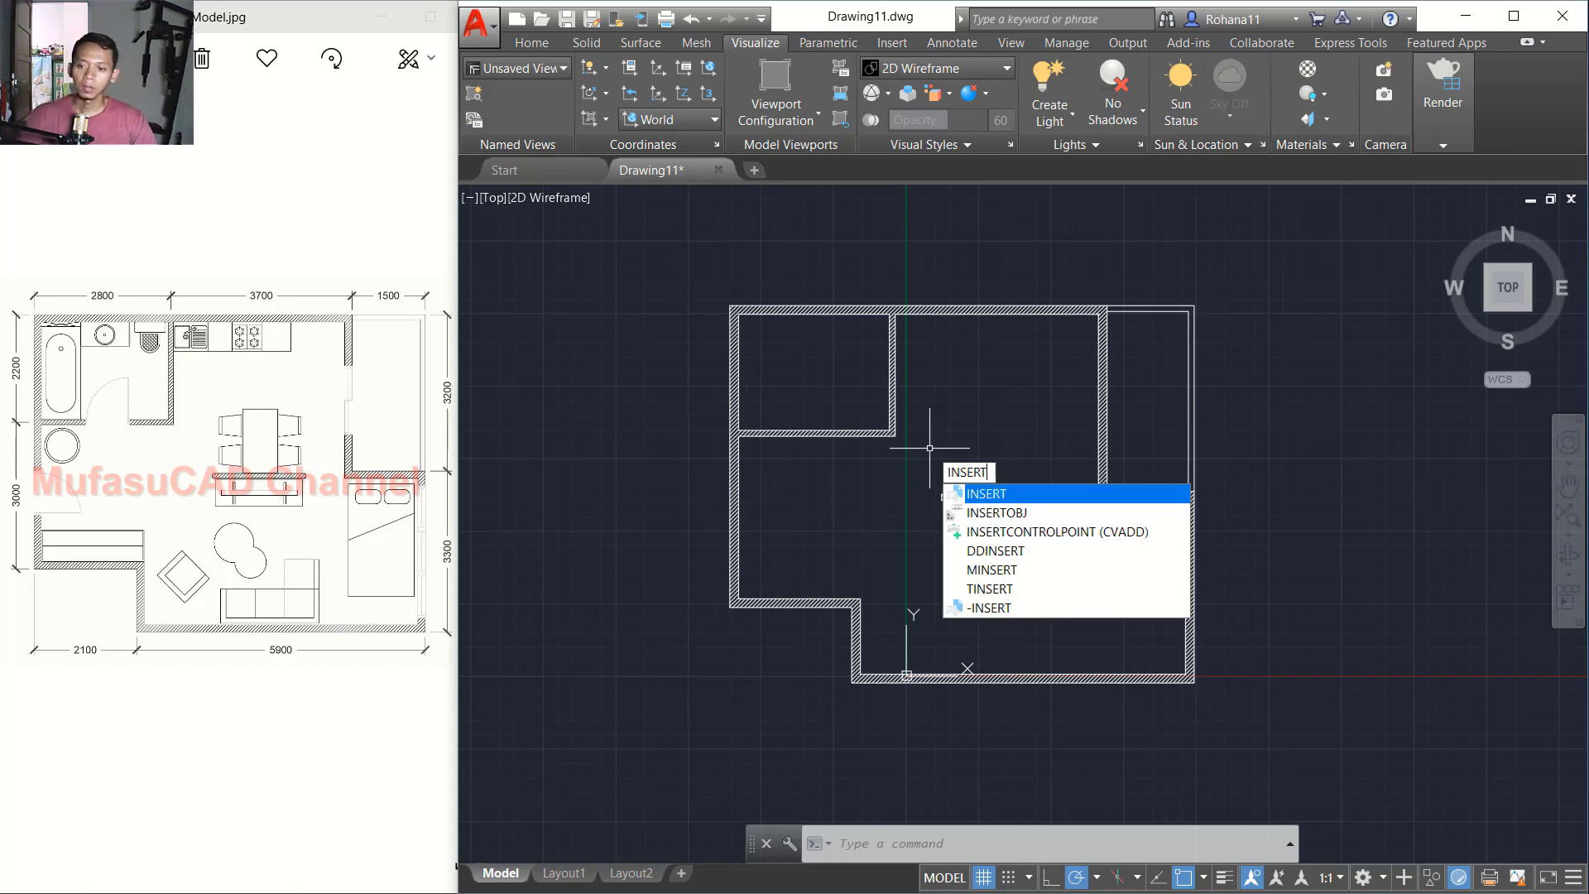
key("Return")
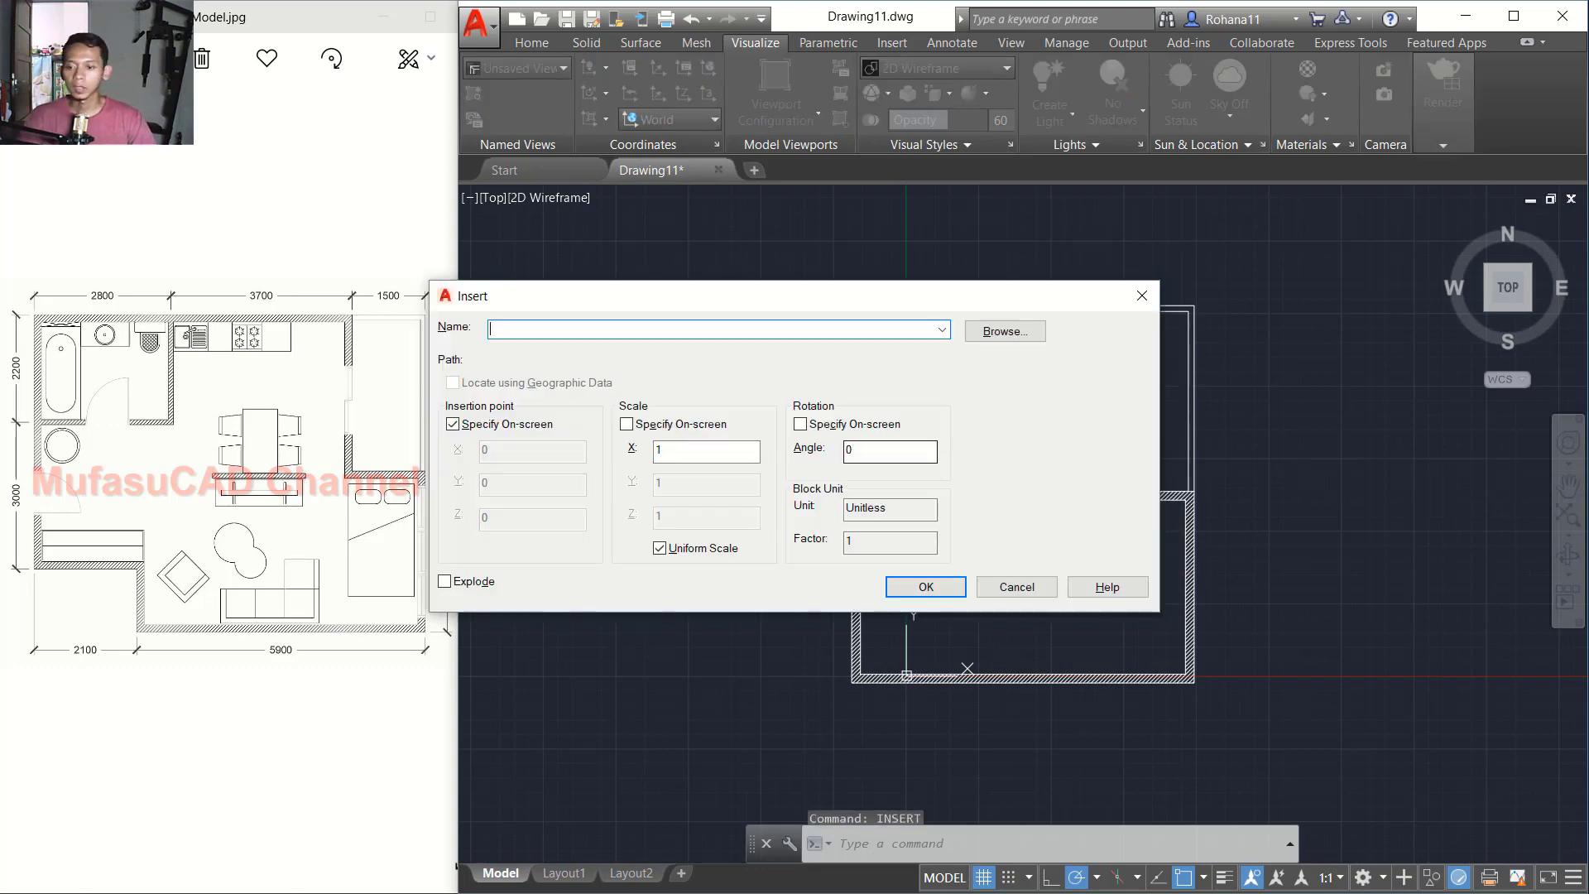
left_click(1006, 333)
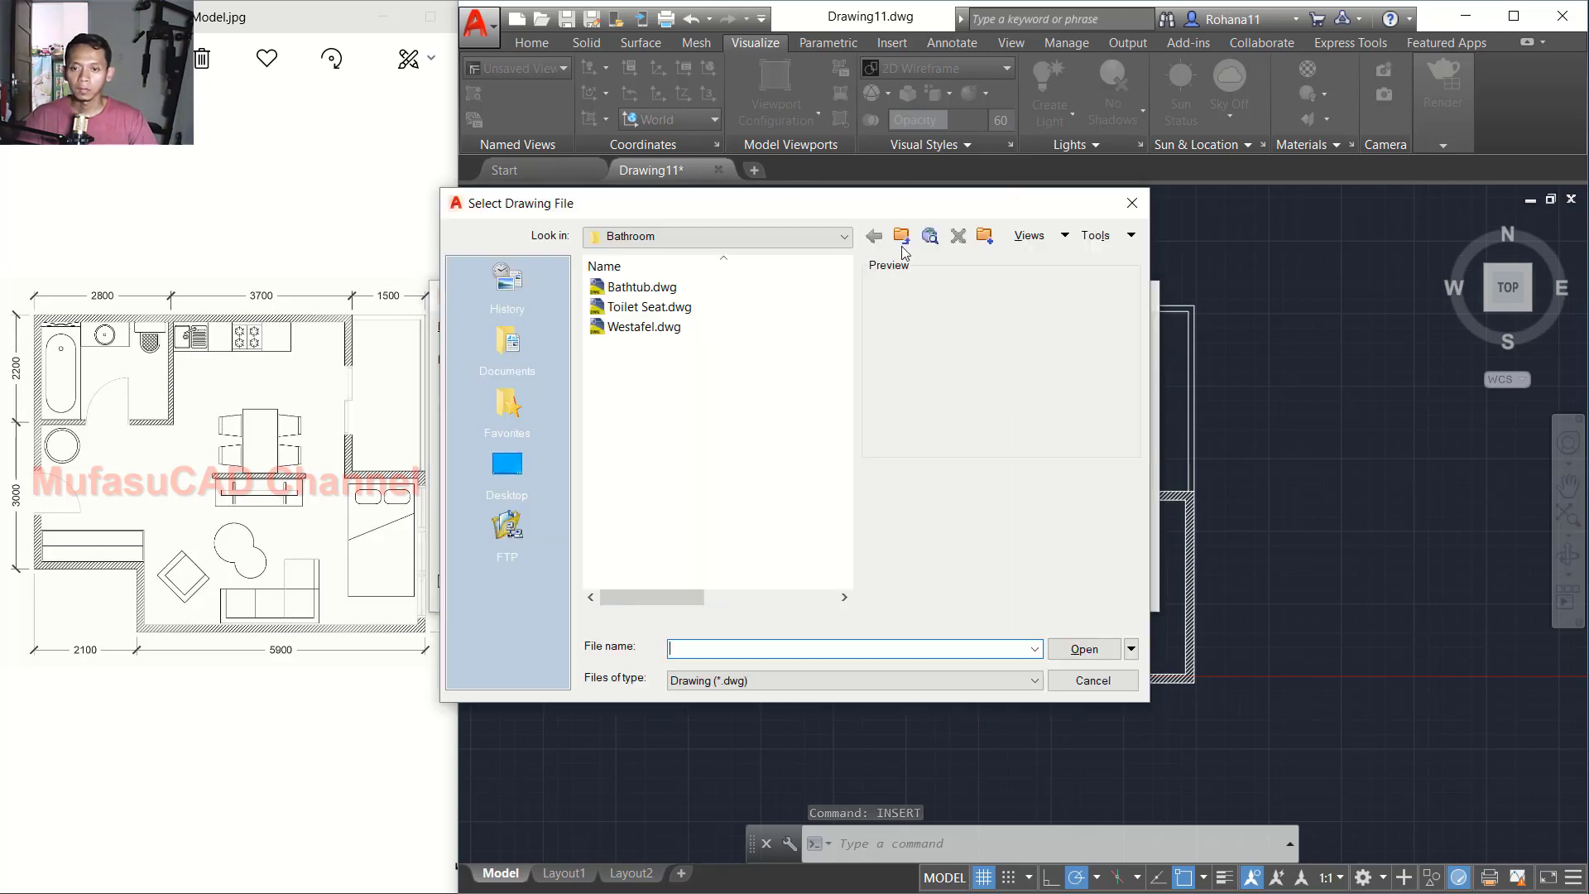
left_click(902, 236)
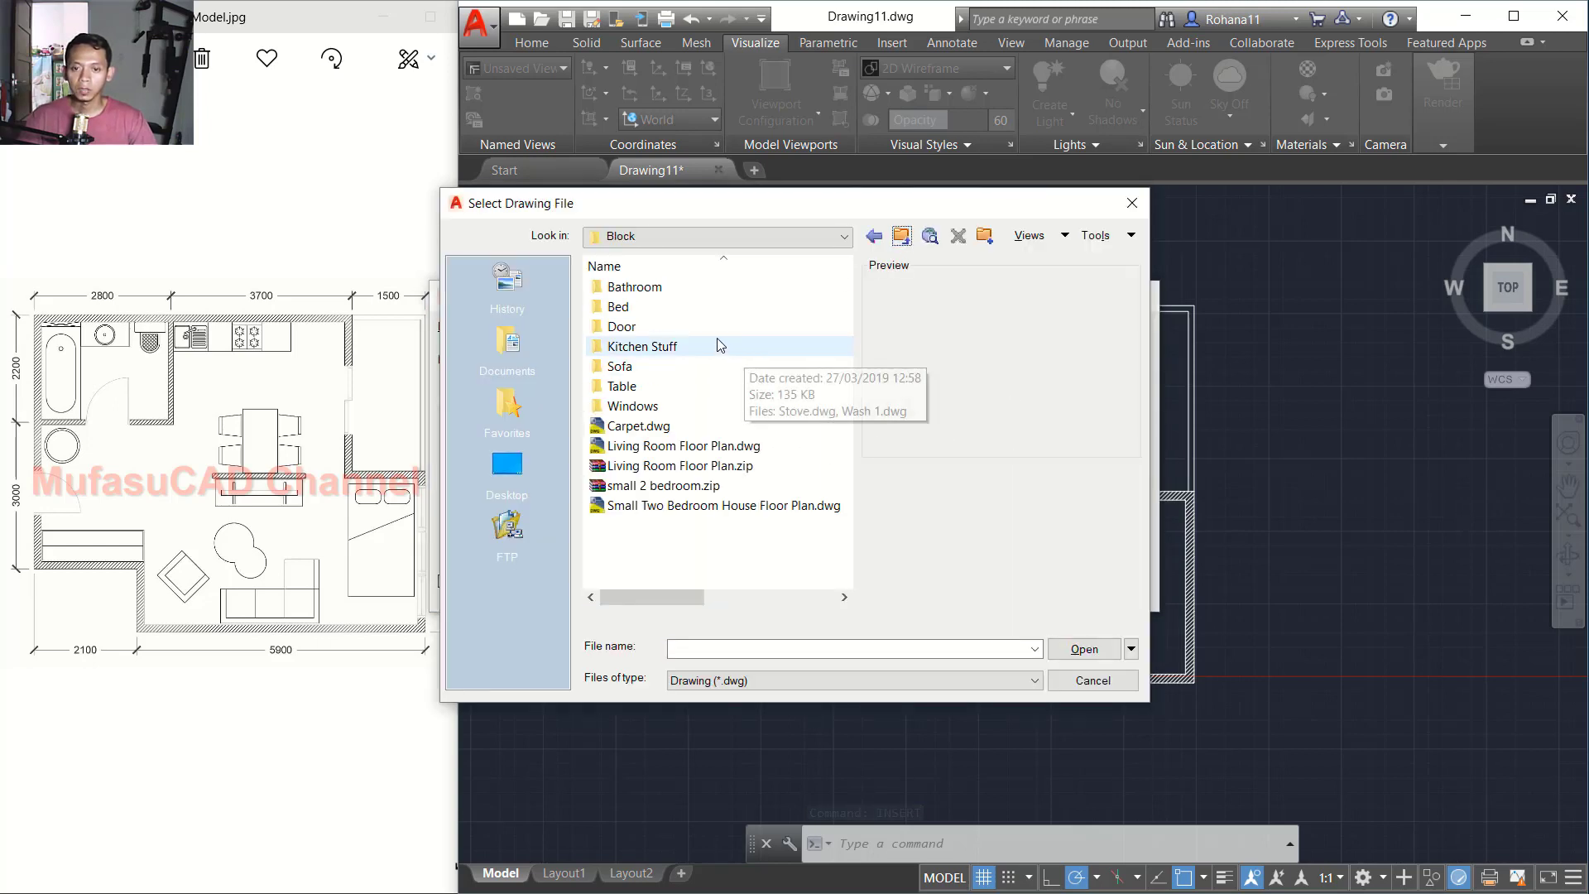
double_click(705, 328)
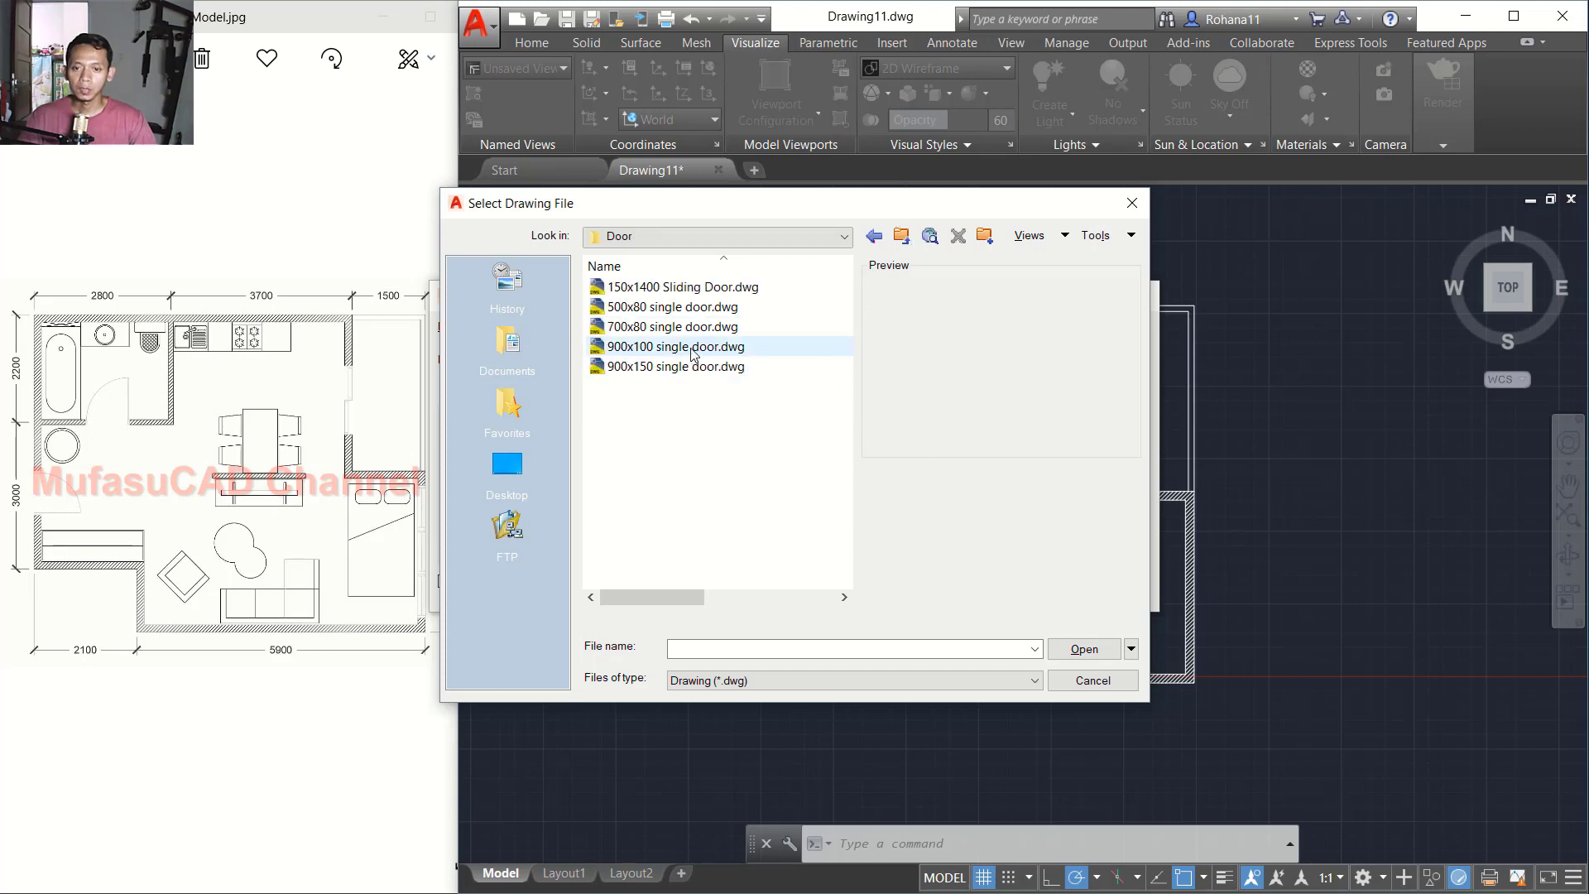
left_click(645, 349)
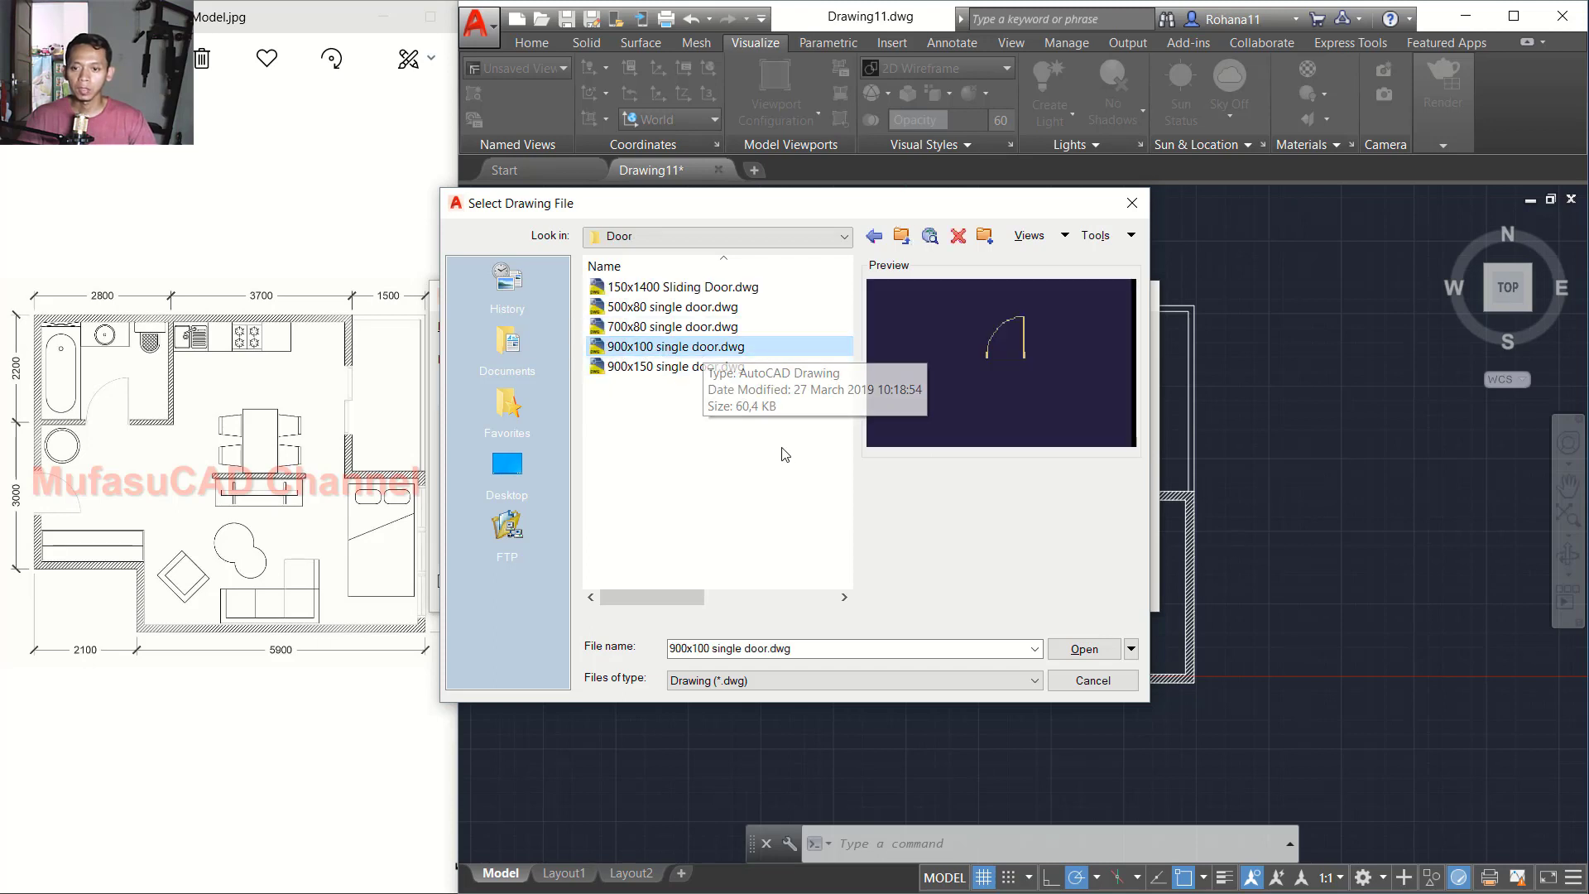
left_click(1078, 649)
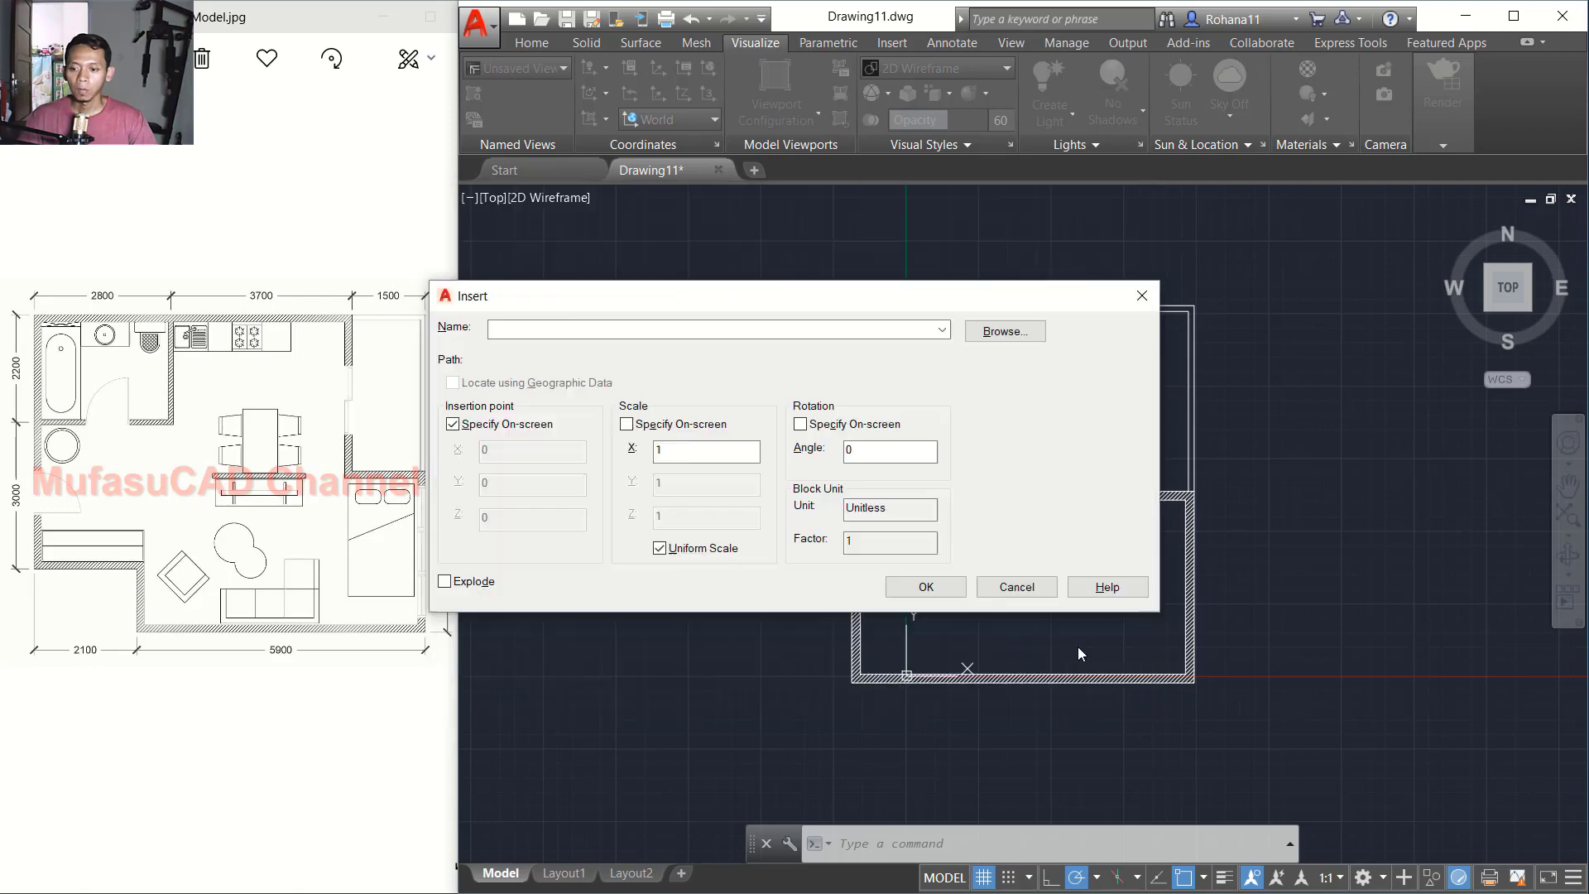
left_click(926, 587)
scroll(861, 513, "up", 3)
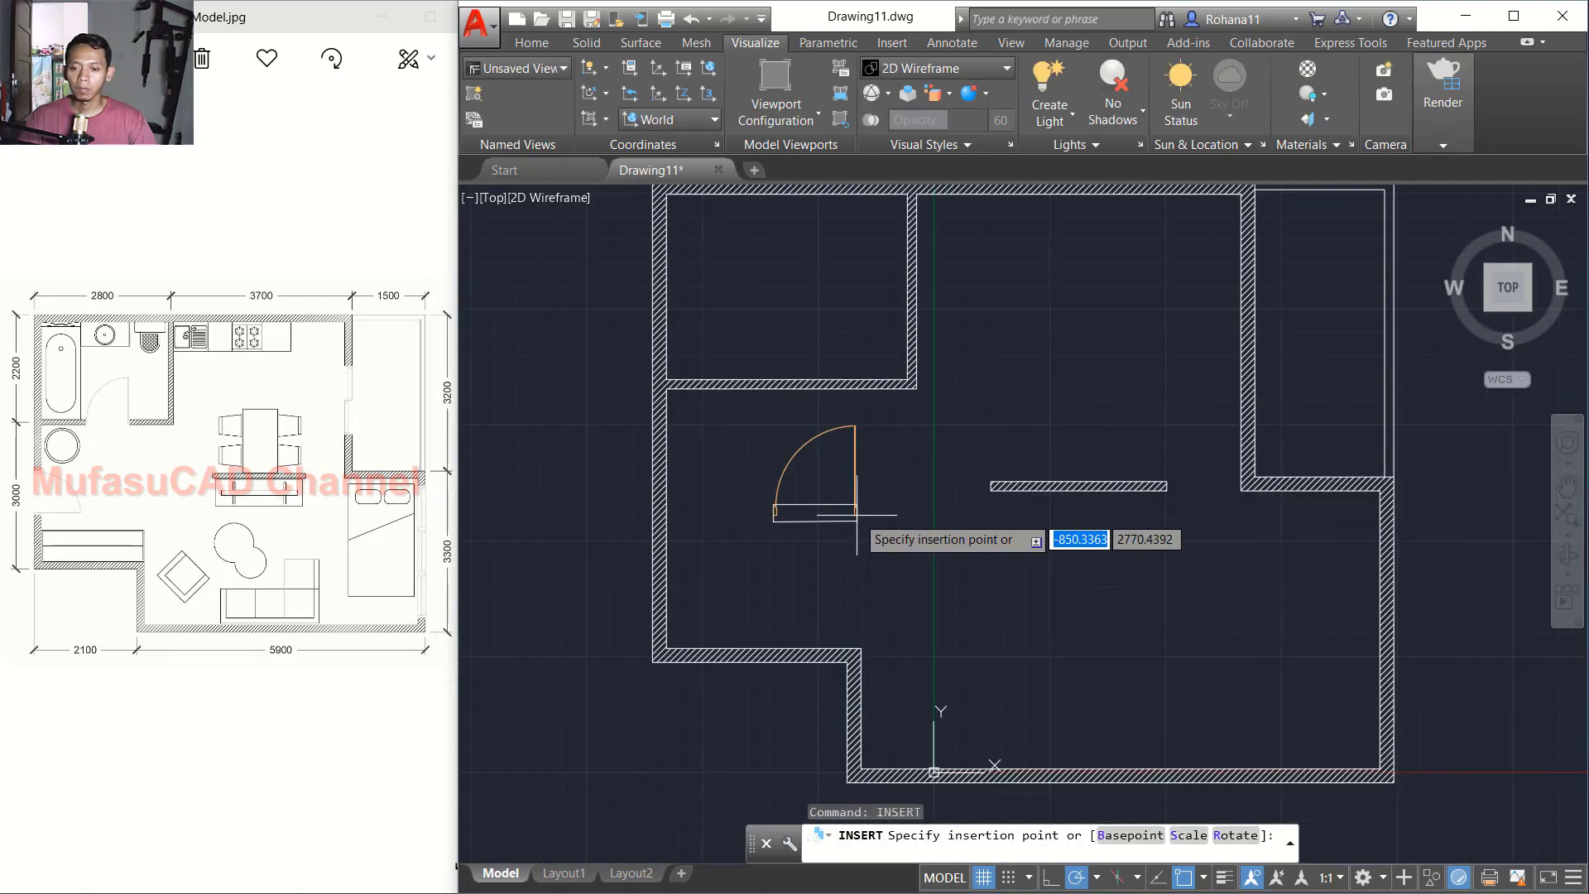
scroll(844, 495, "up", 2)
left_click(844, 495)
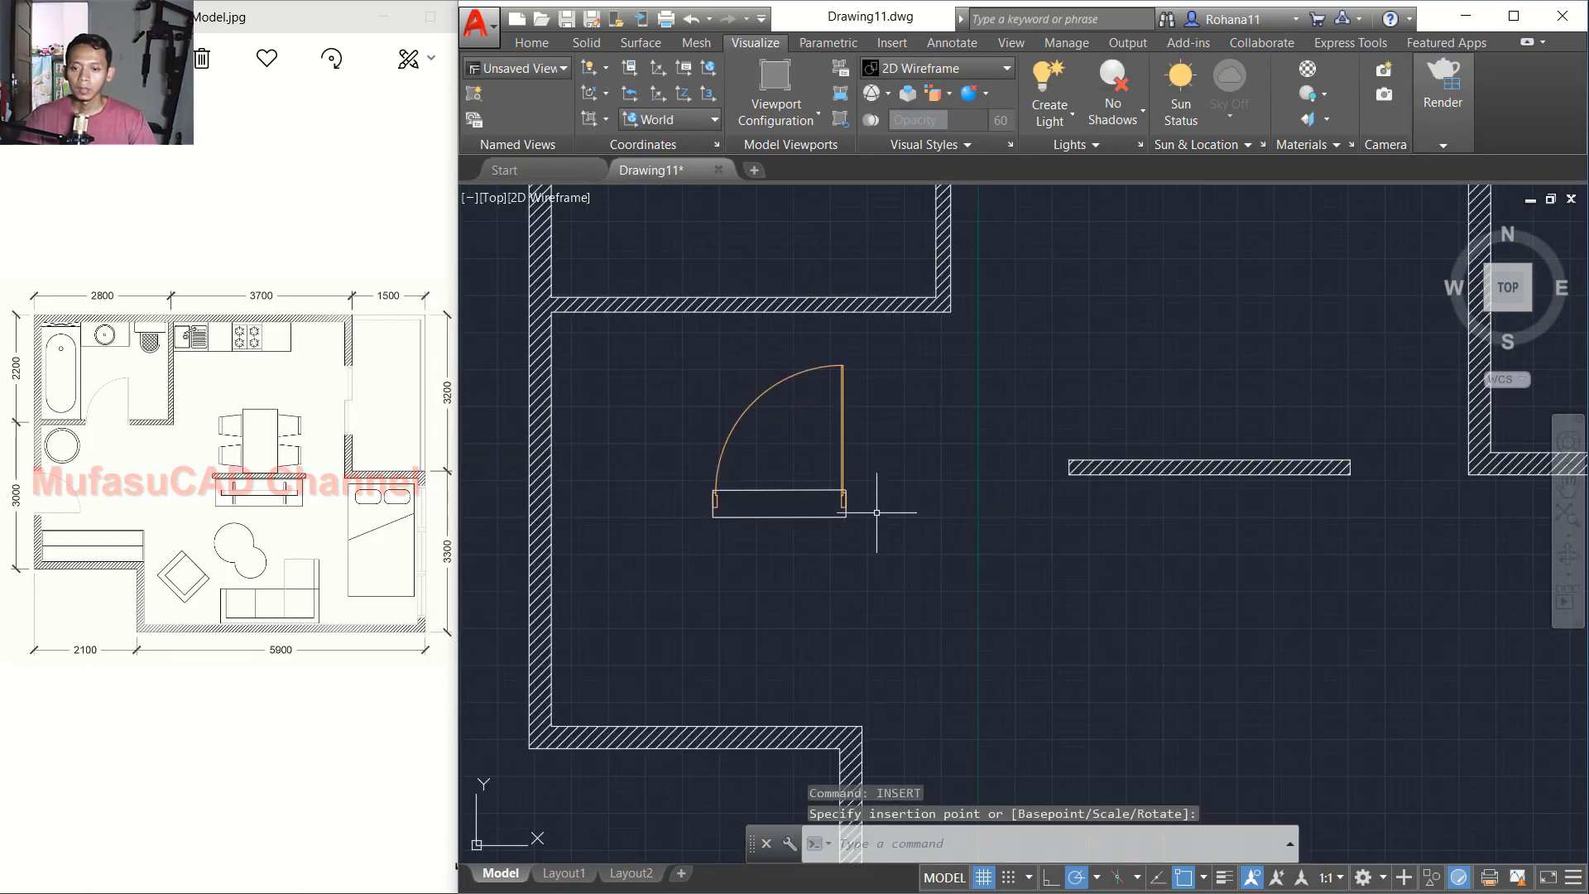
Step: Turn off the wipeout frames by setting WIPEOUTFRAME to 0
middle_click_drag(851, 497, 886, 514)
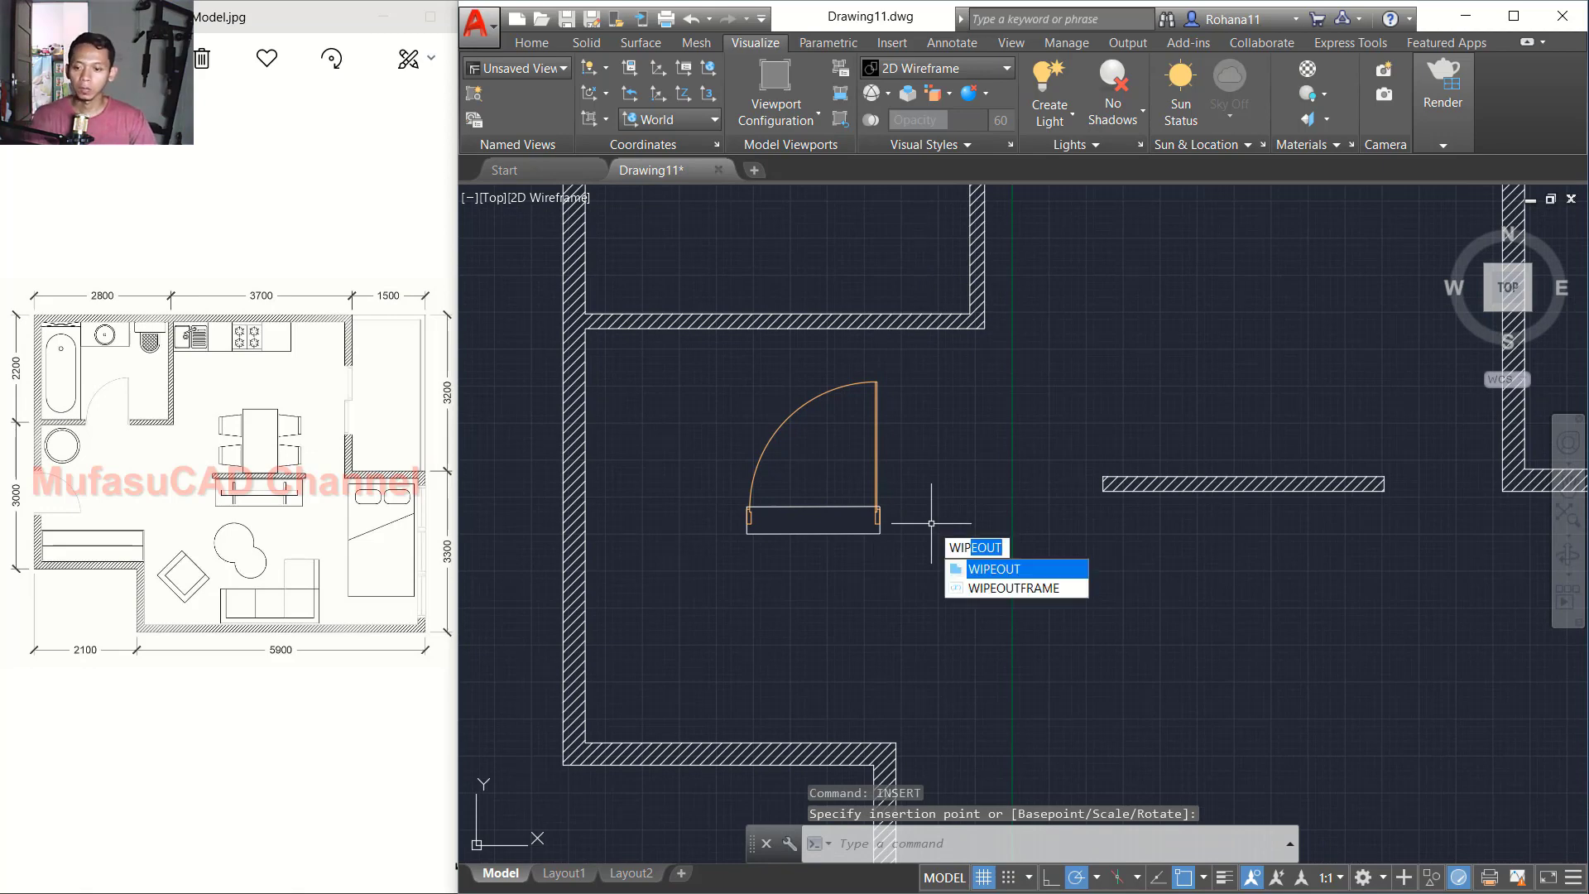
left_click(1030, 589)
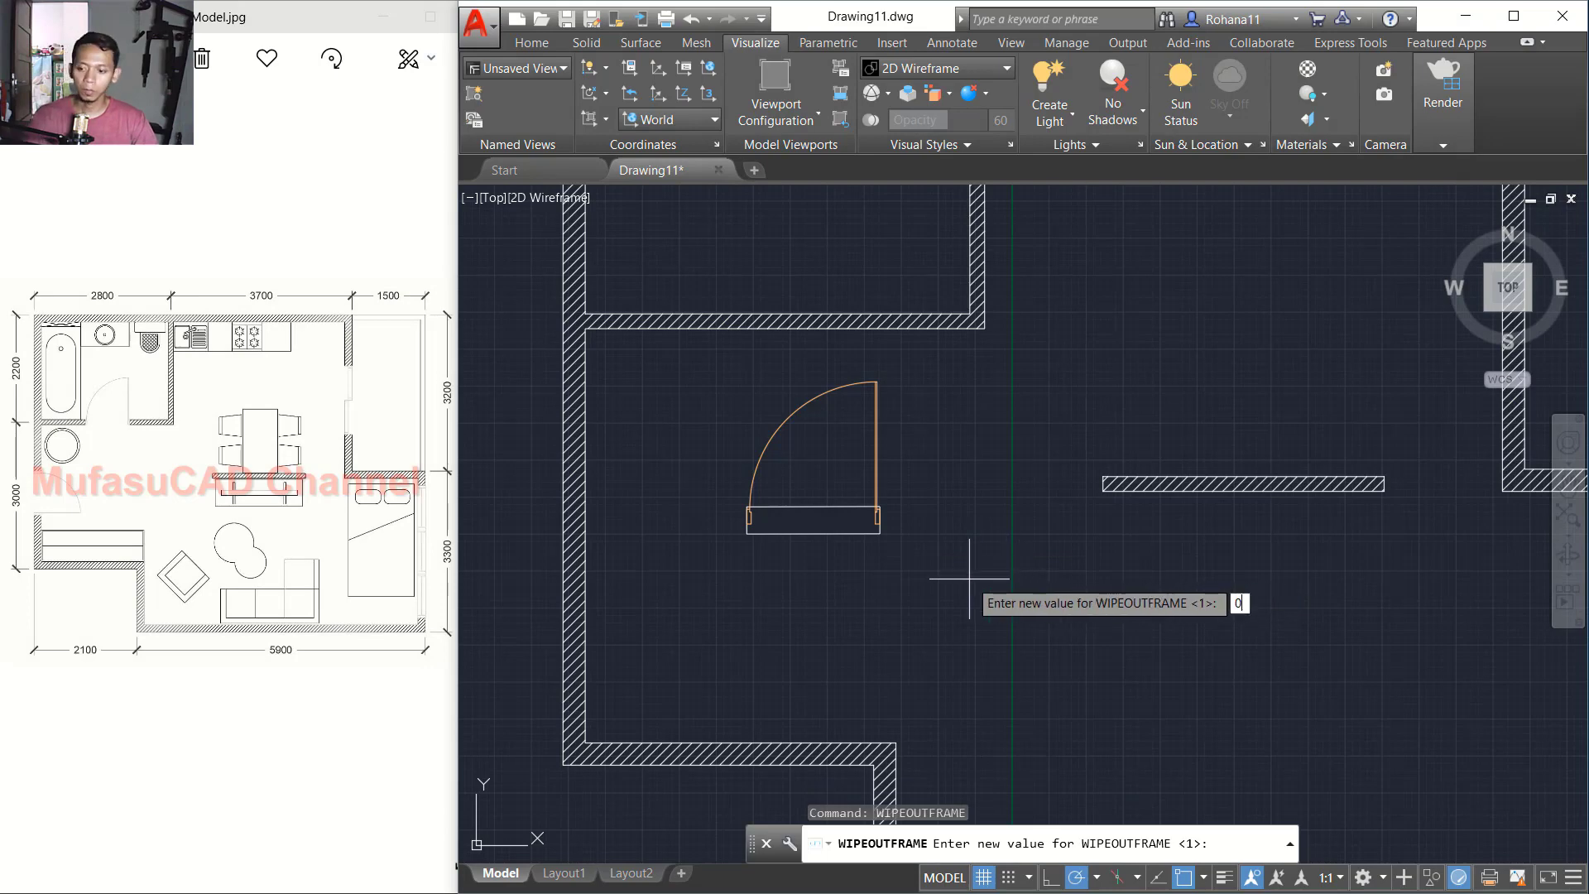
key("Return")
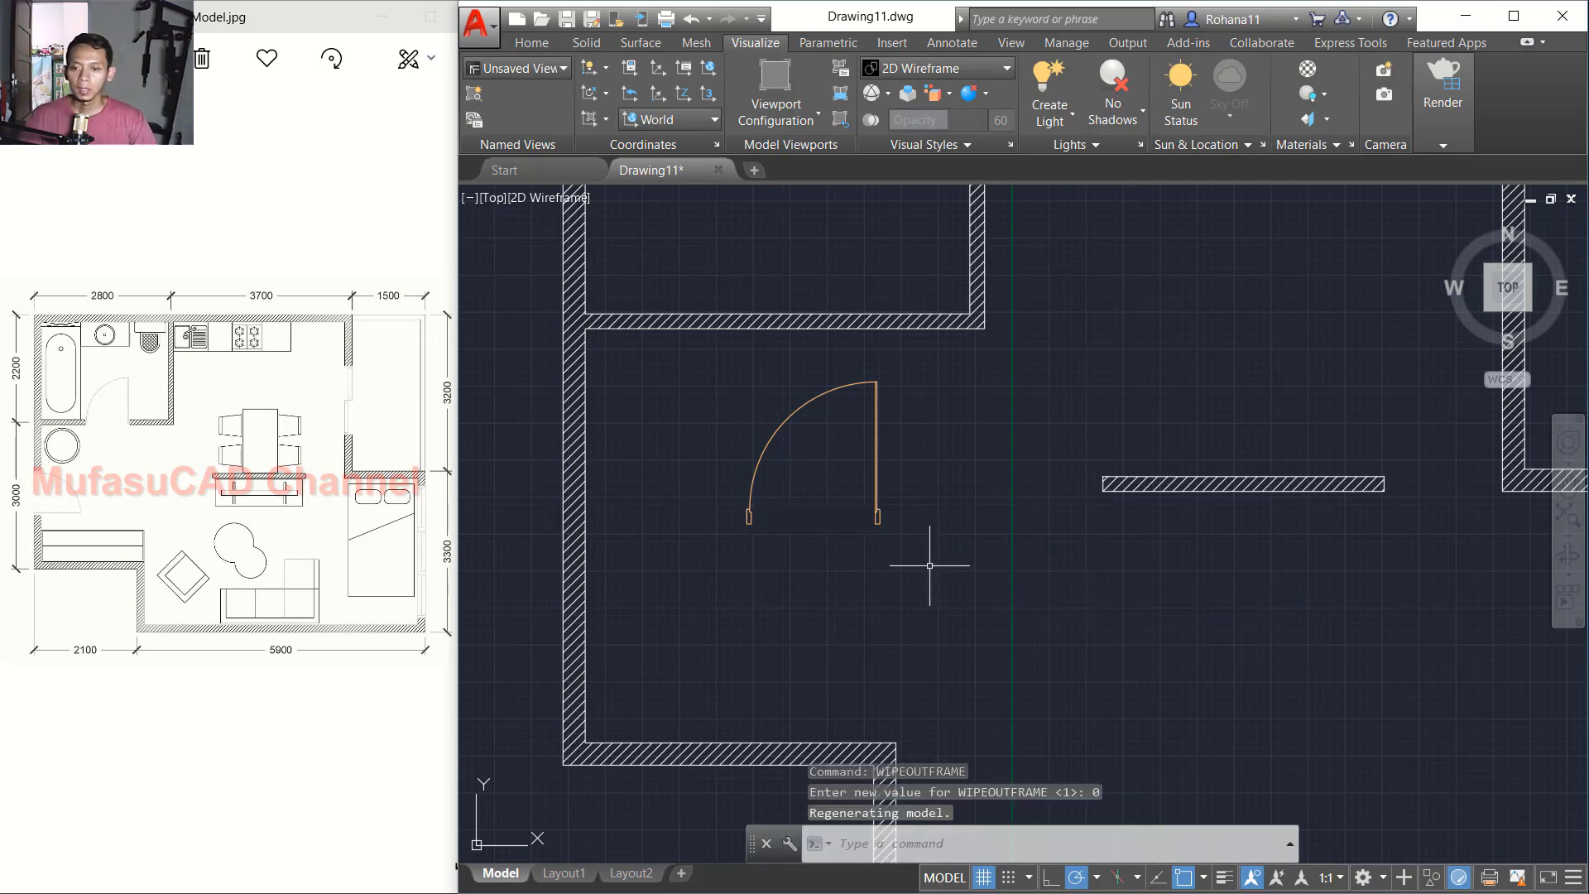
Step: Move the 900x100 door from the midpoint between its two frame corners (M2P) to the middle of the bathroom's lower wall
middle_click_drag(915, 532, 929, 568)
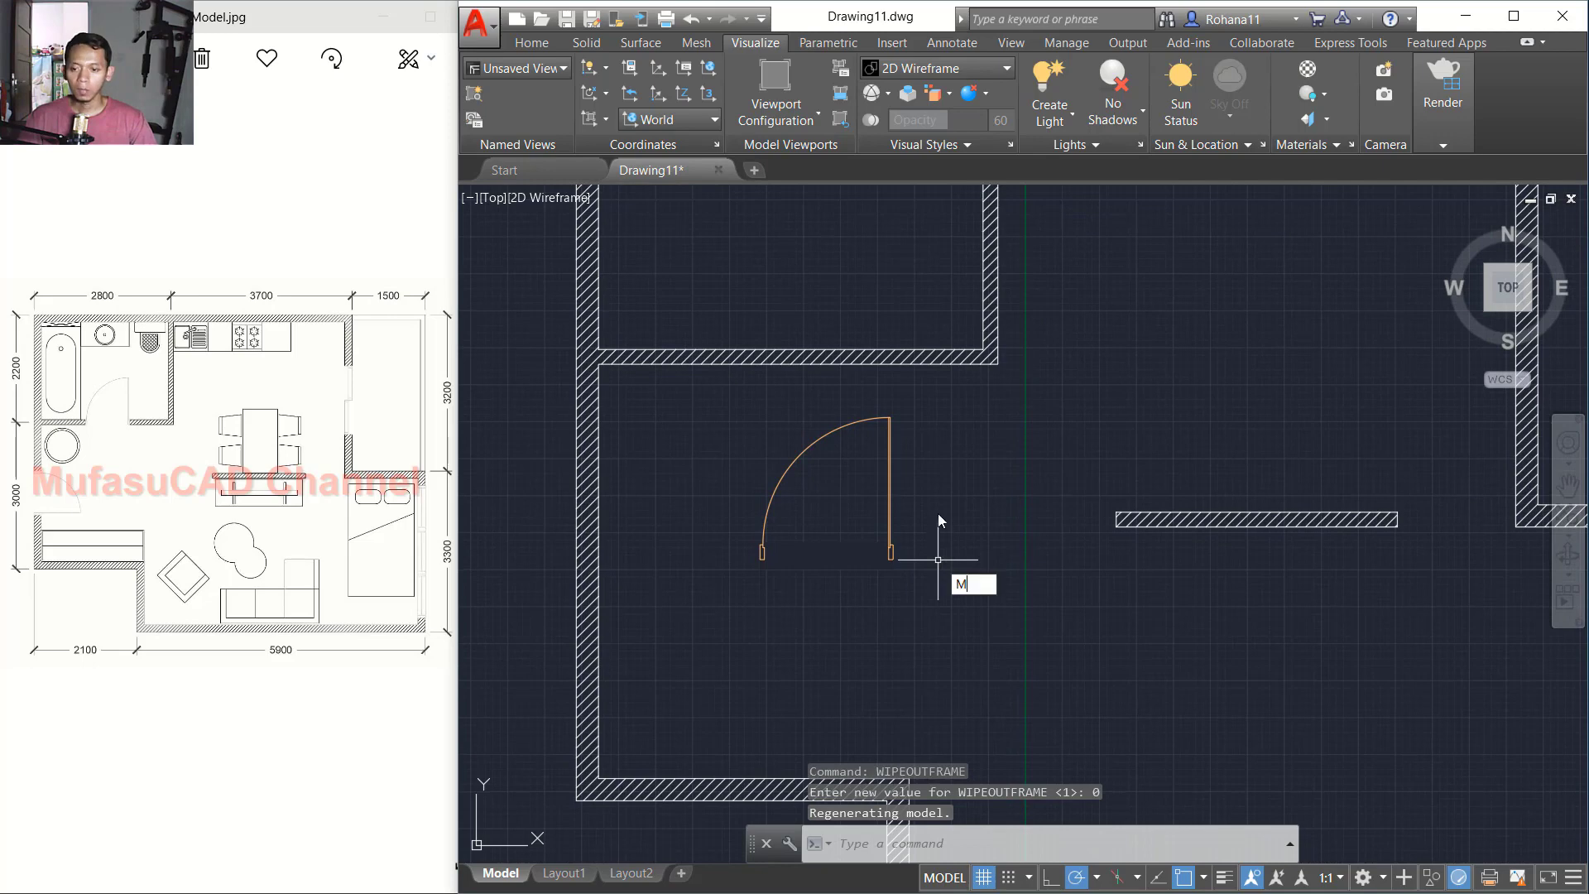
key("Return")
left_click(933, 453)
left_click(846, 492)
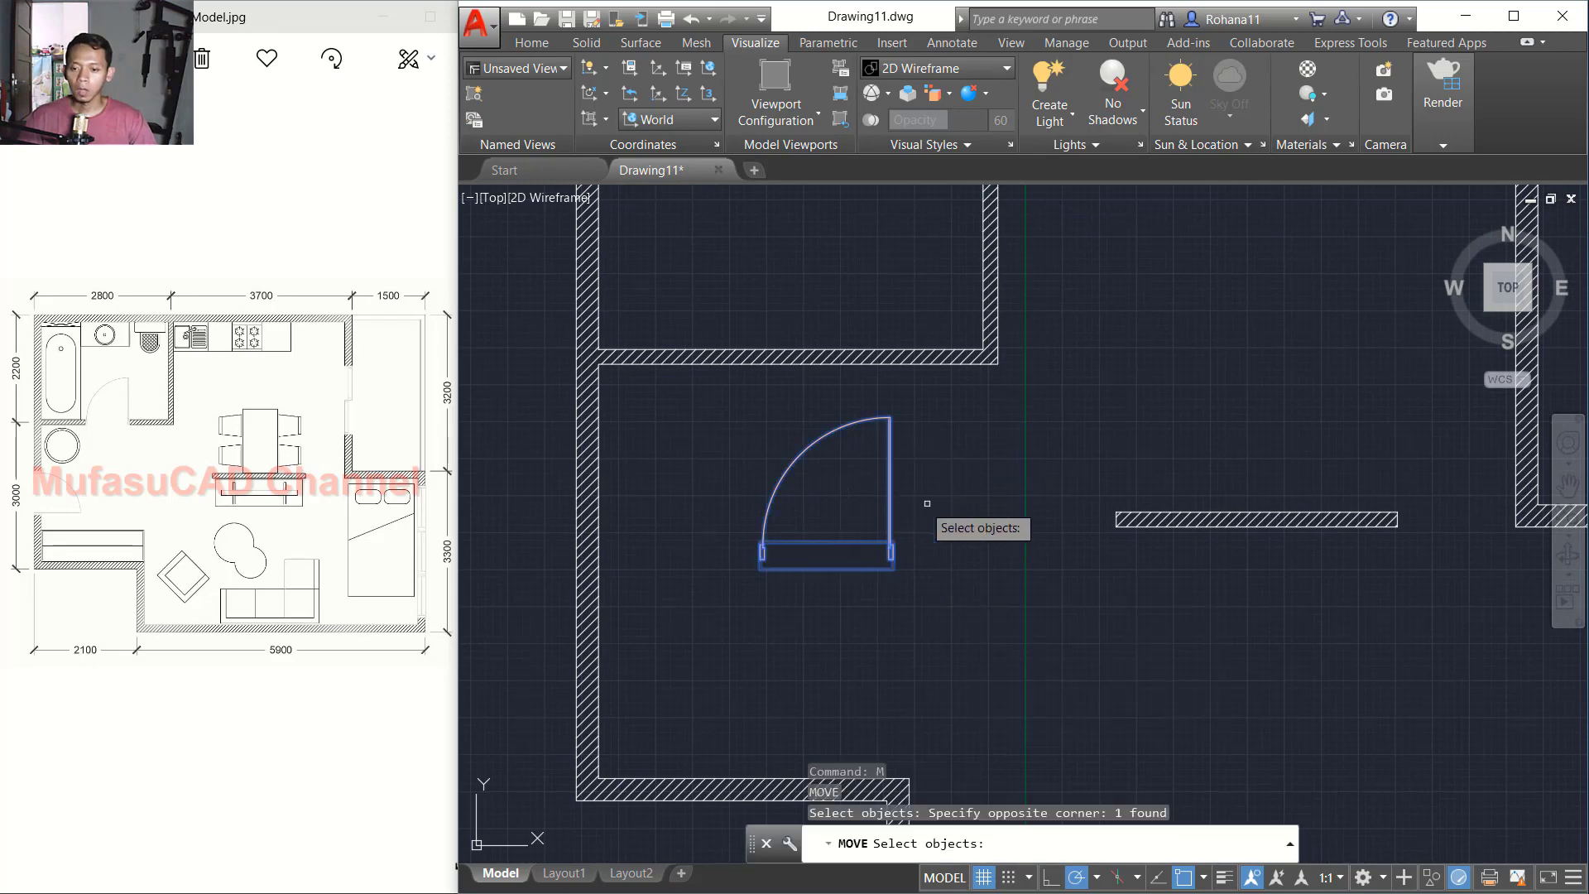
key("Return")
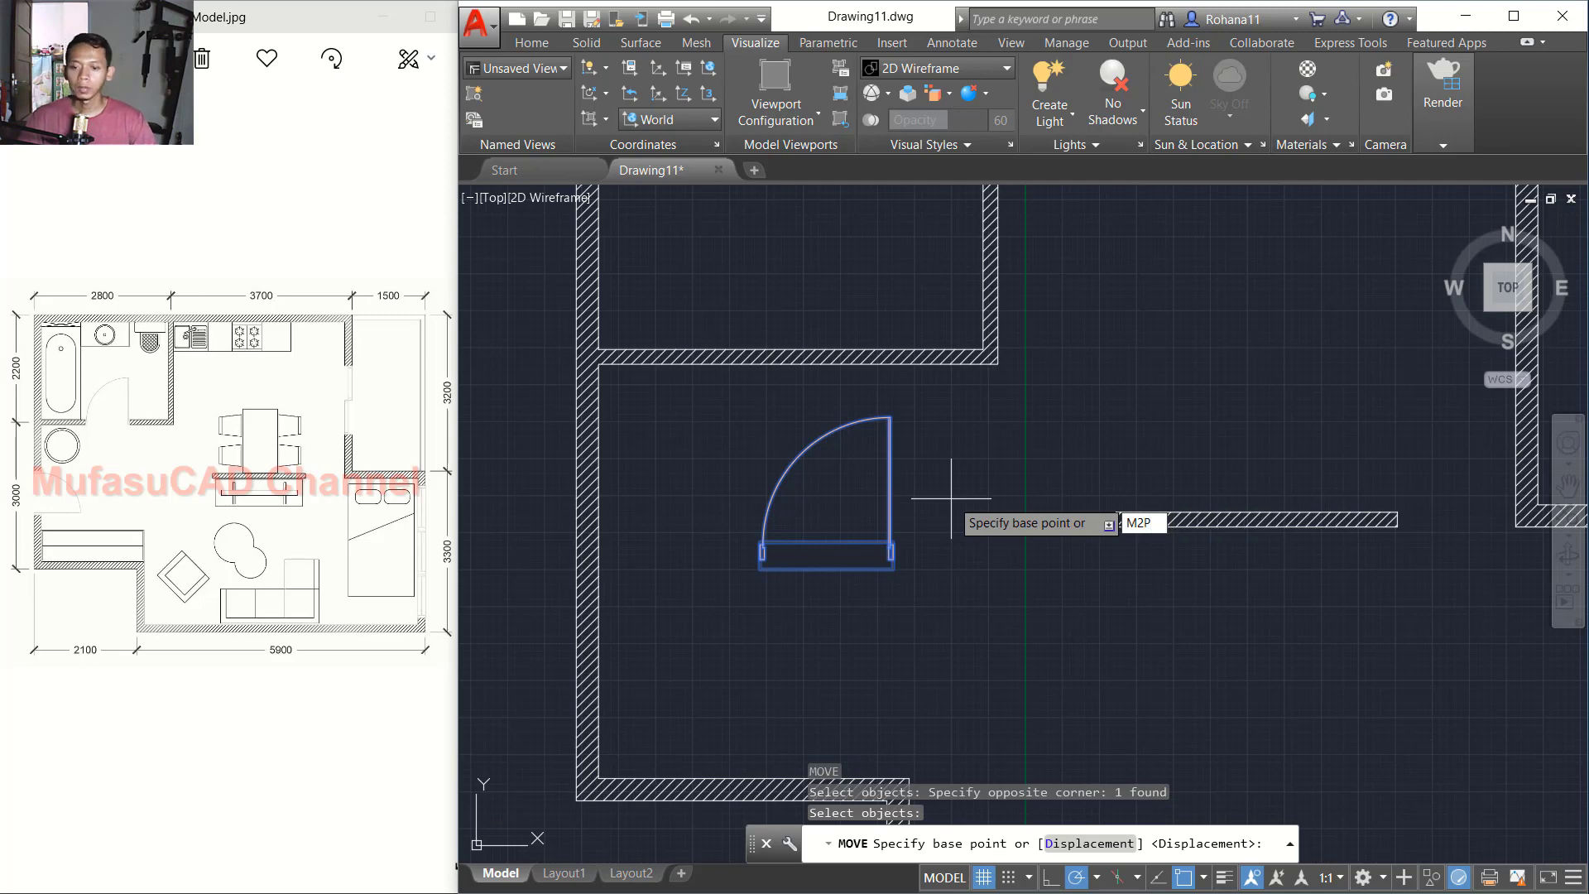
key("Return")
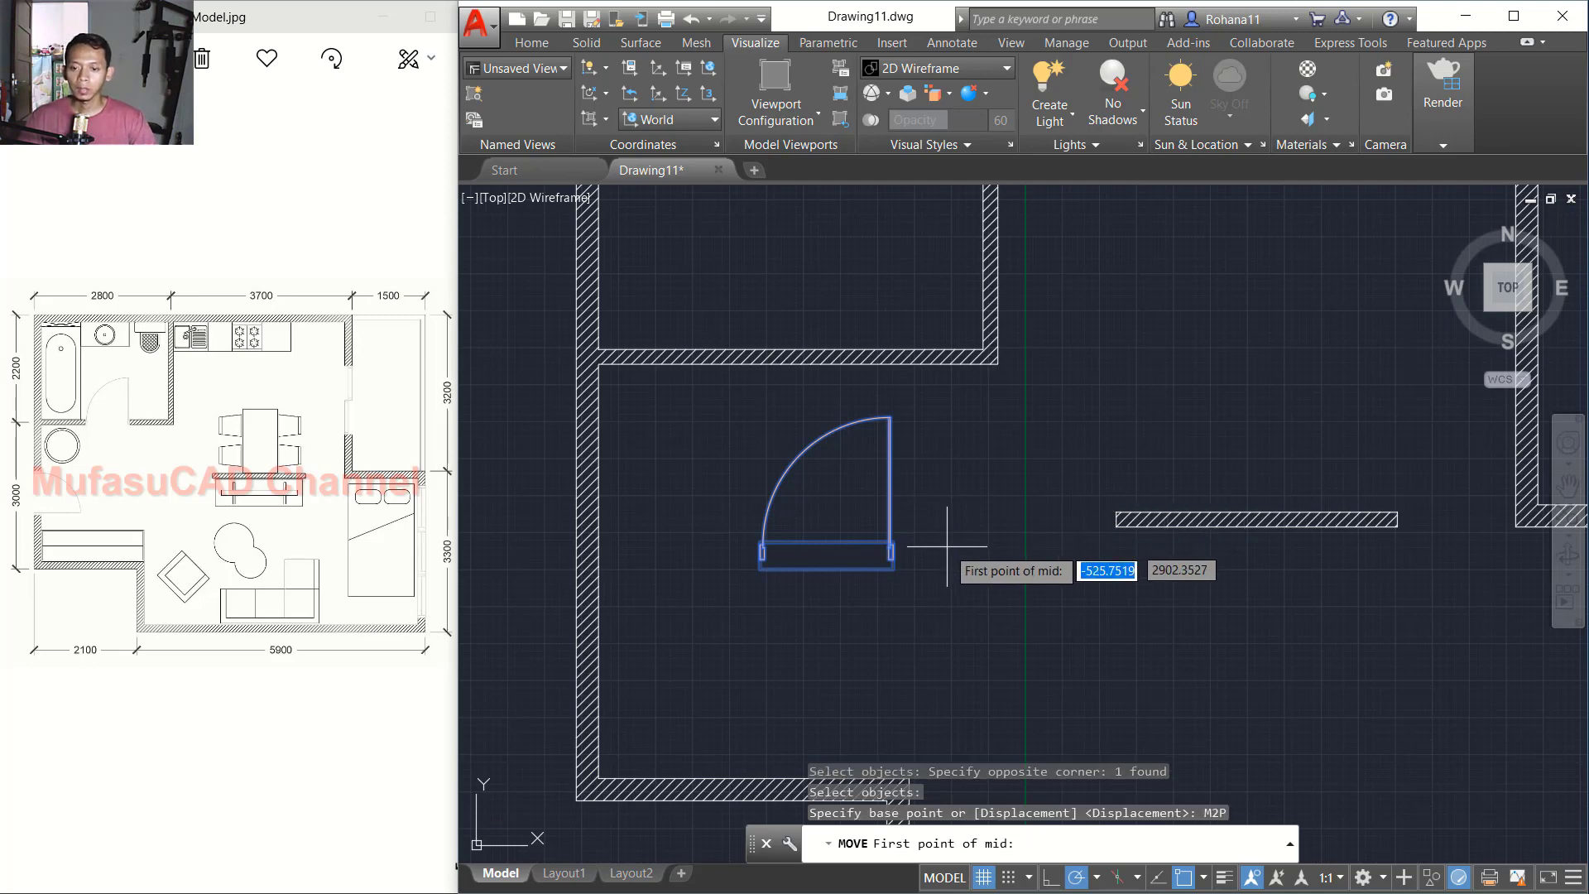
scroll(947, 546, "up", 4)
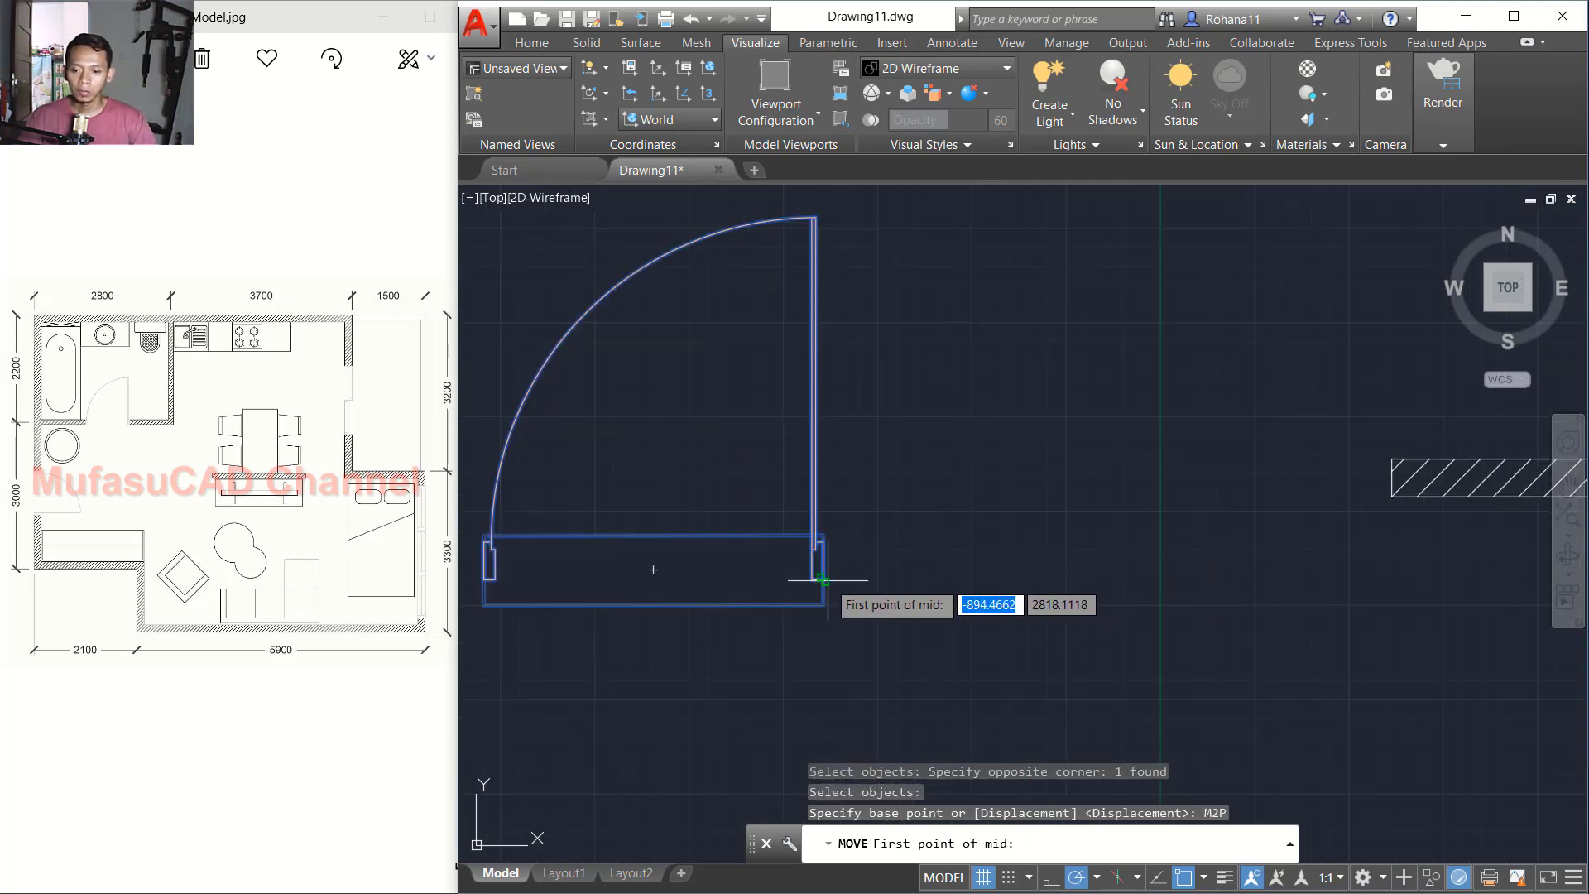
left_click(487, 579)
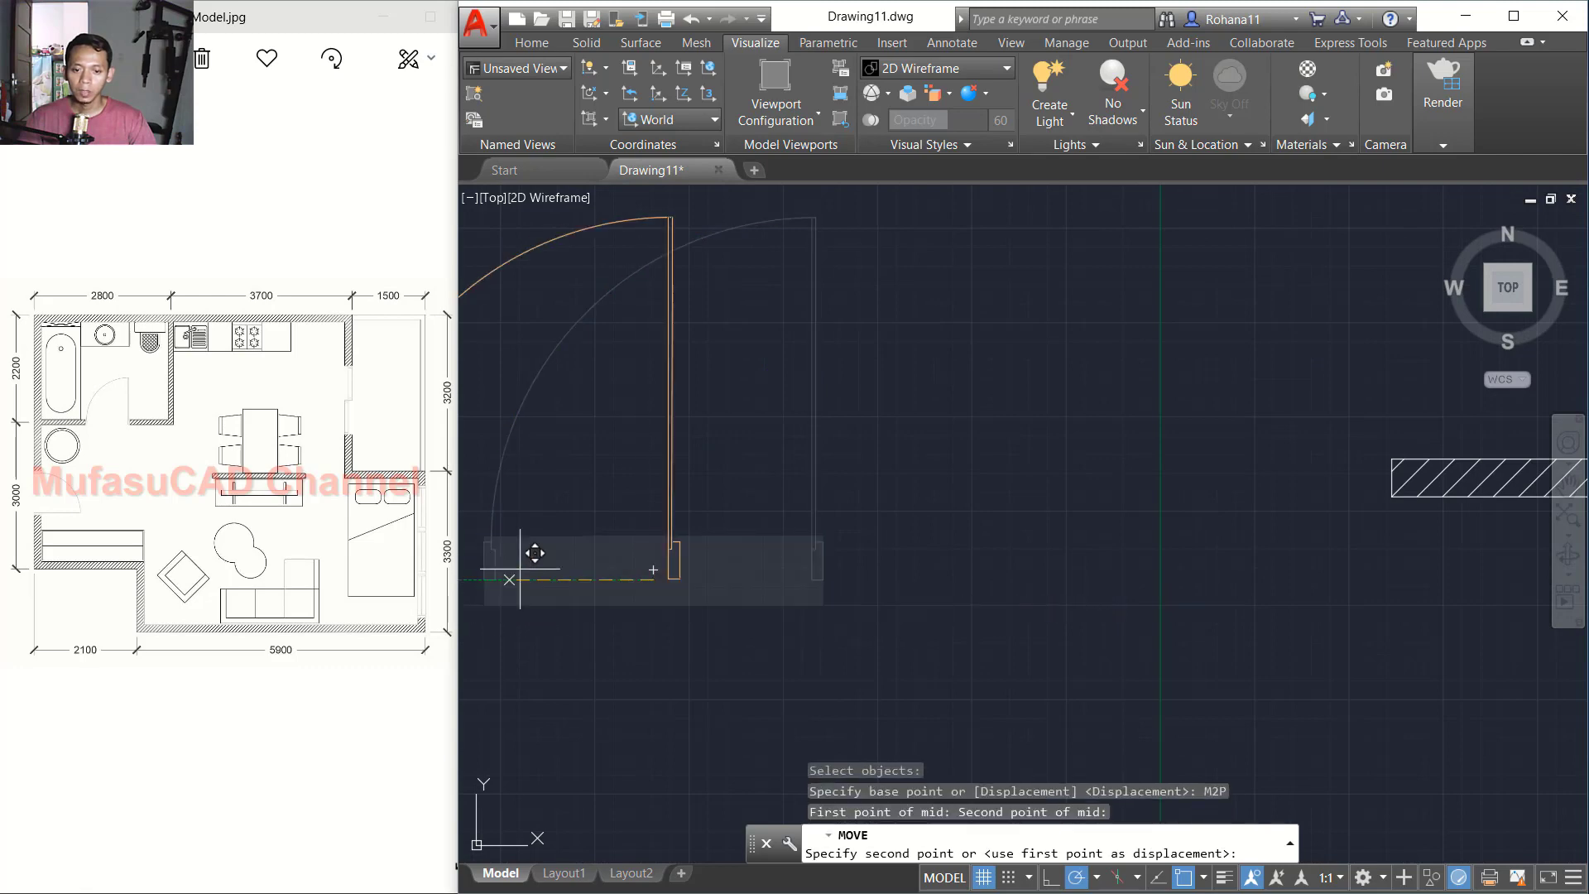
scroll(662, 542, "down", 3)
middle_click_drag(776, 511, 953, 584)
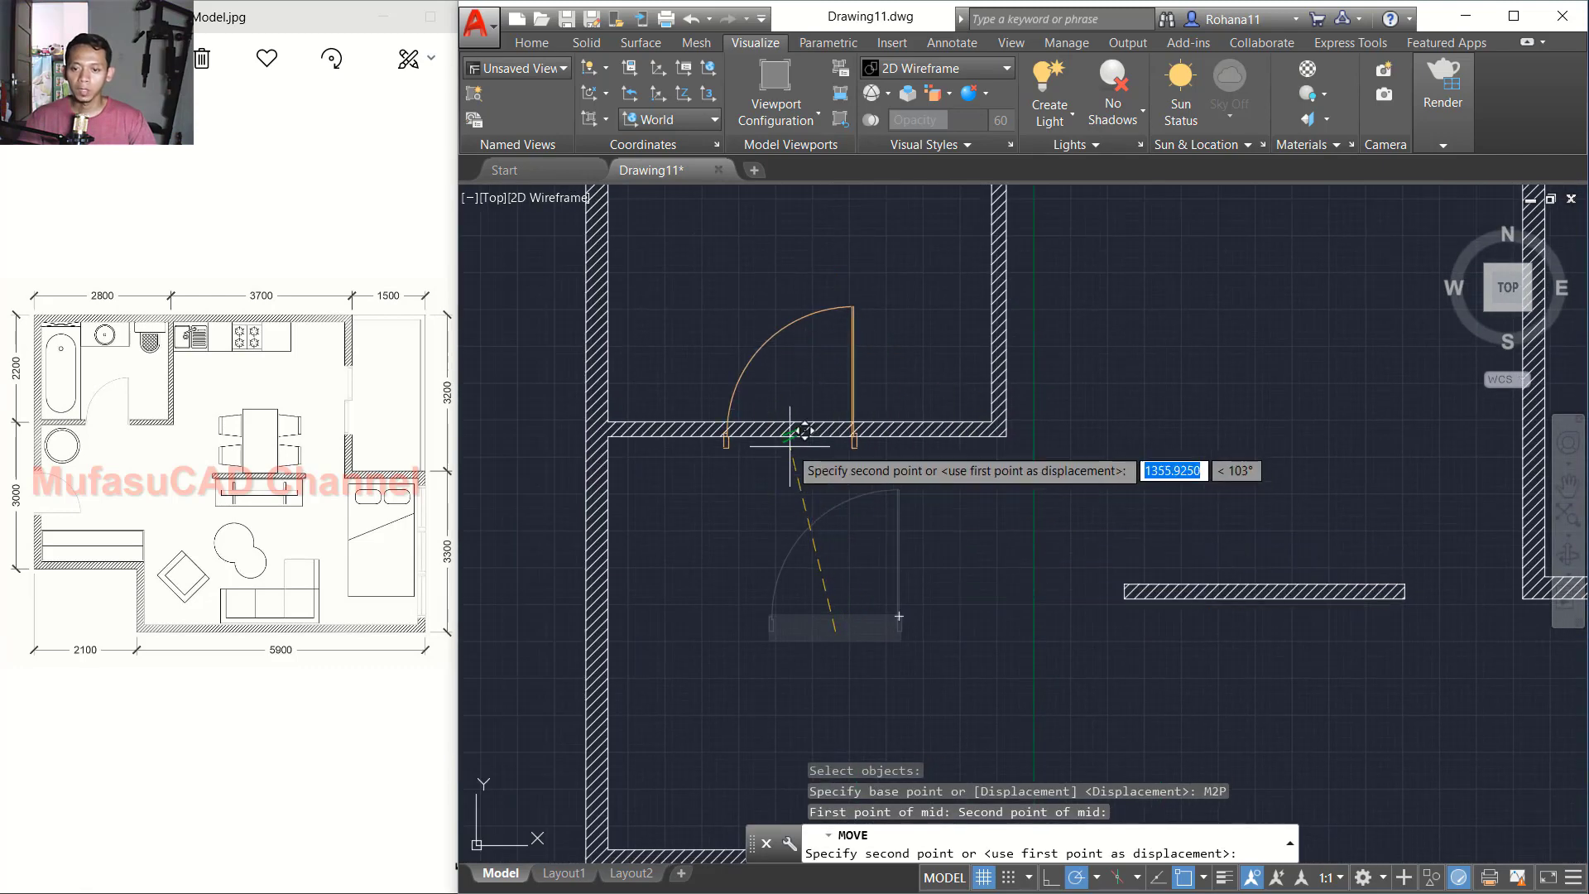
left_click(800, 440)
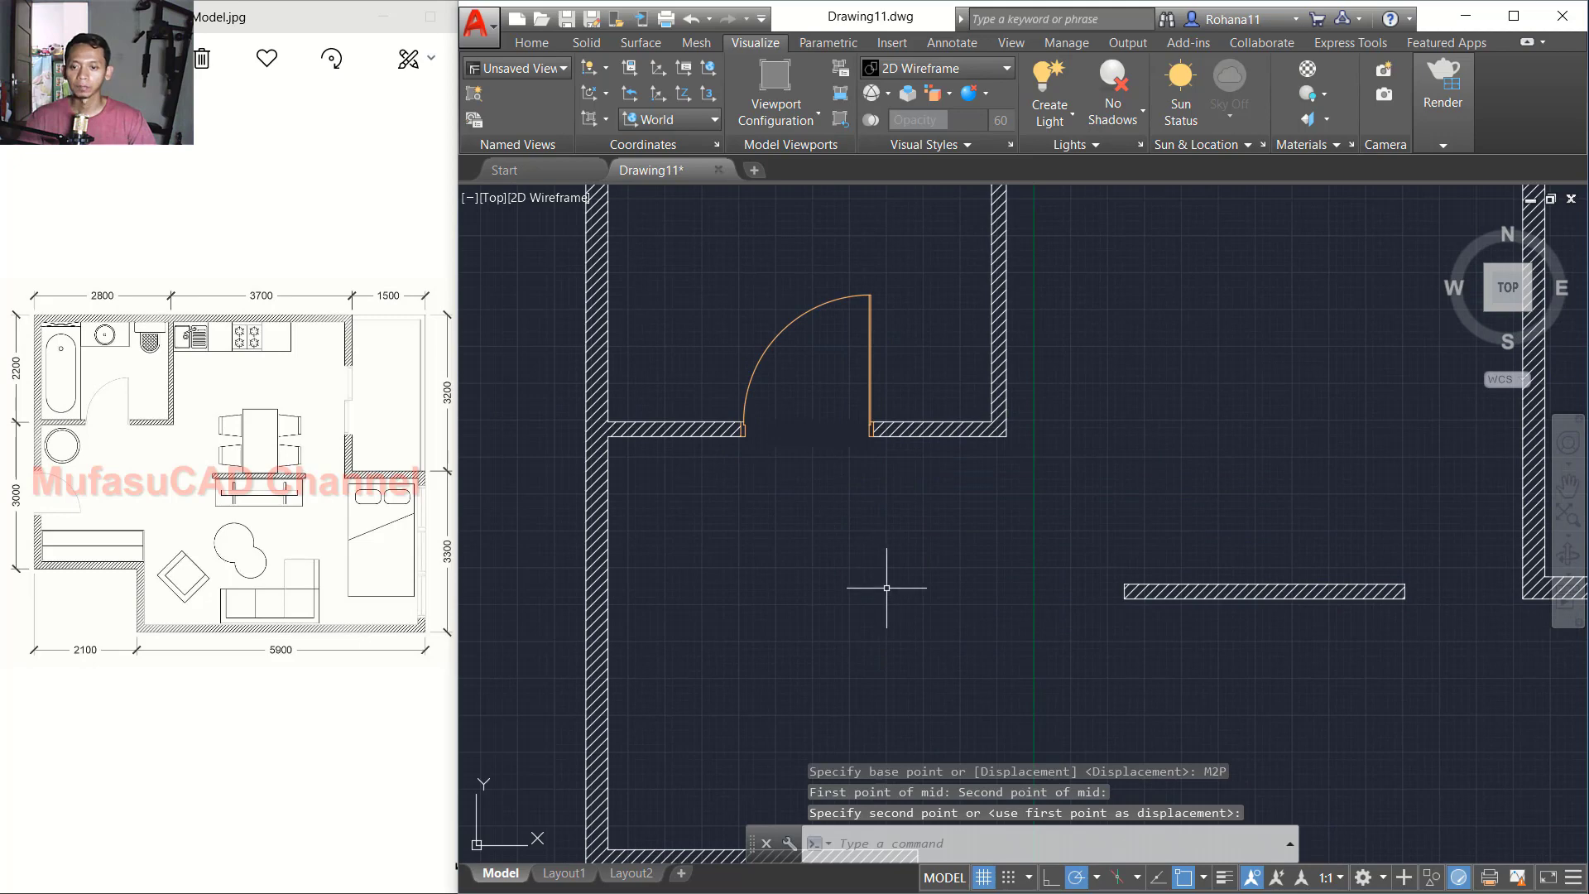
Step: Insert the "900x150 single door.dwg" block in the open space below the bathroom door
scroll(883, 583, "down", 2)
middle_click_drag(887, 588, 841, 552)
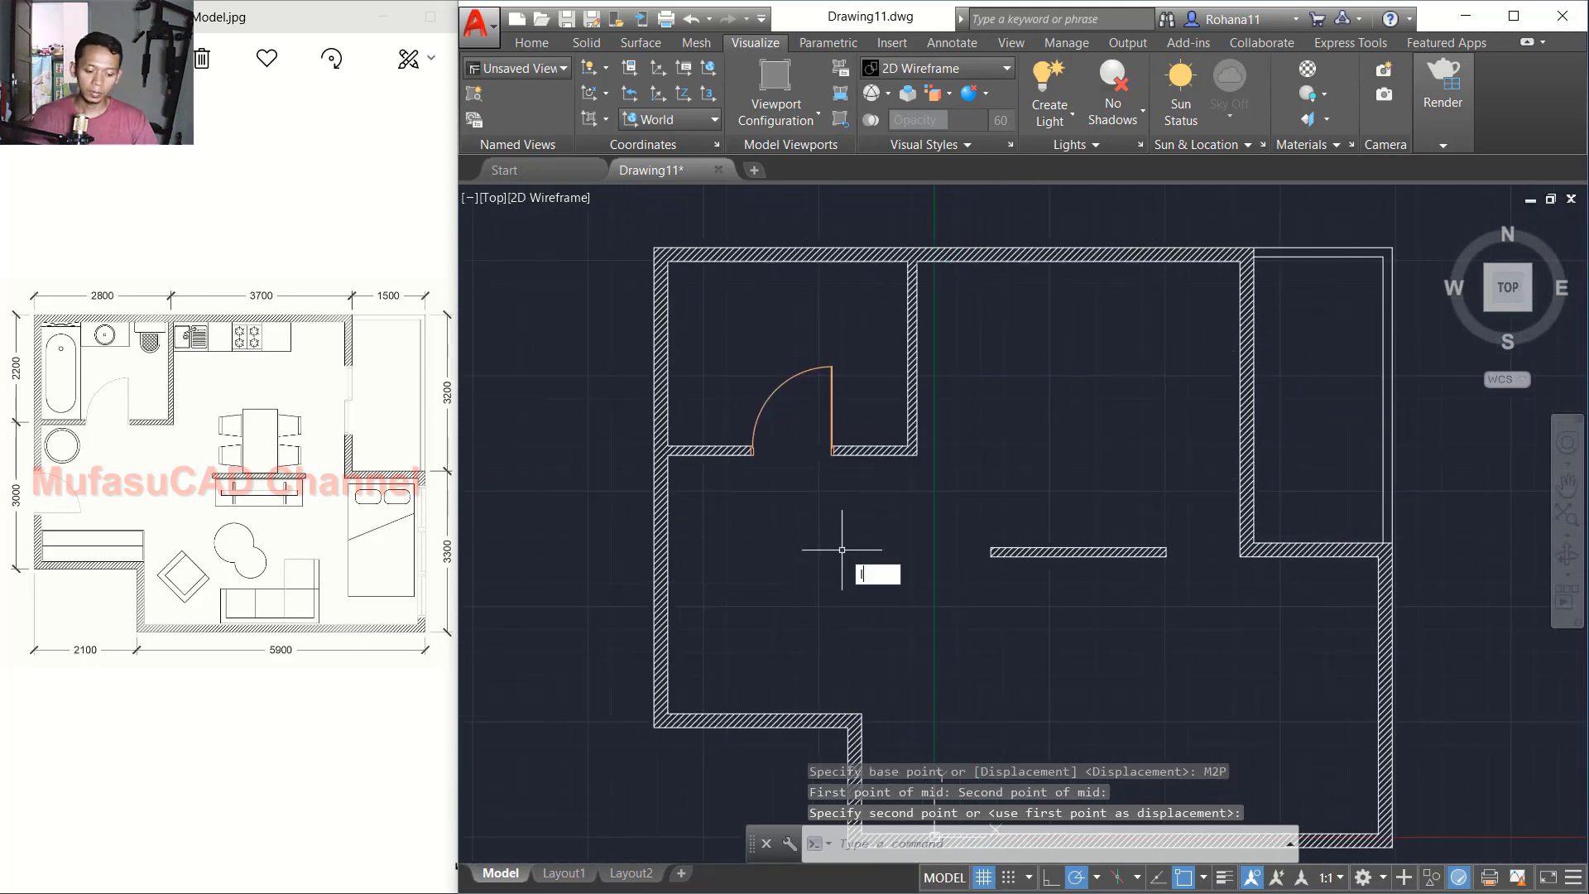
key("Return")
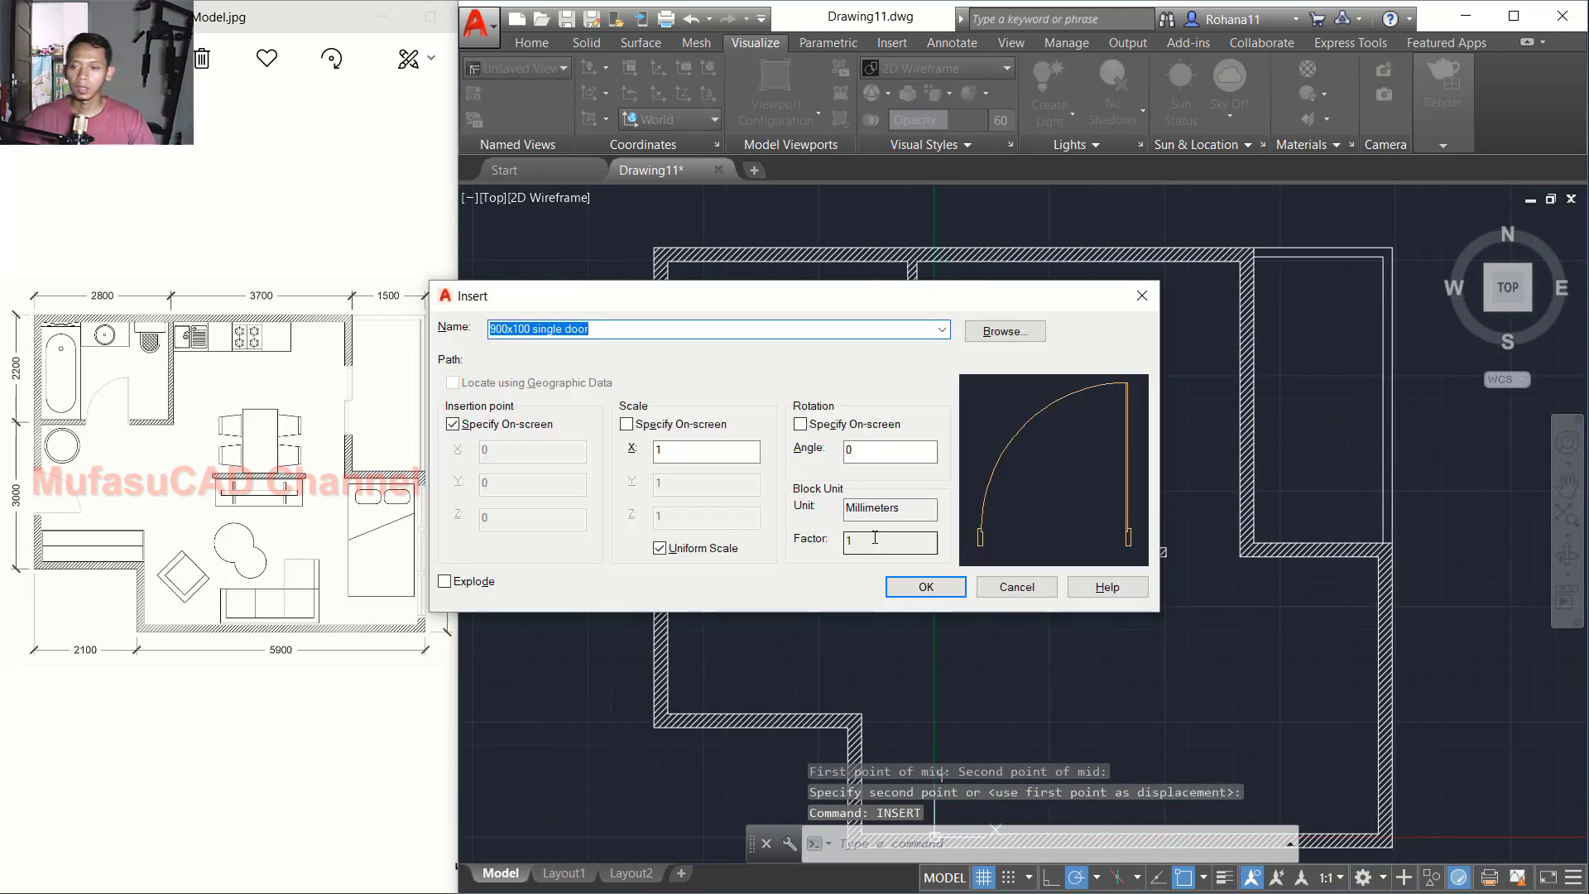
left_click(1005, 331)
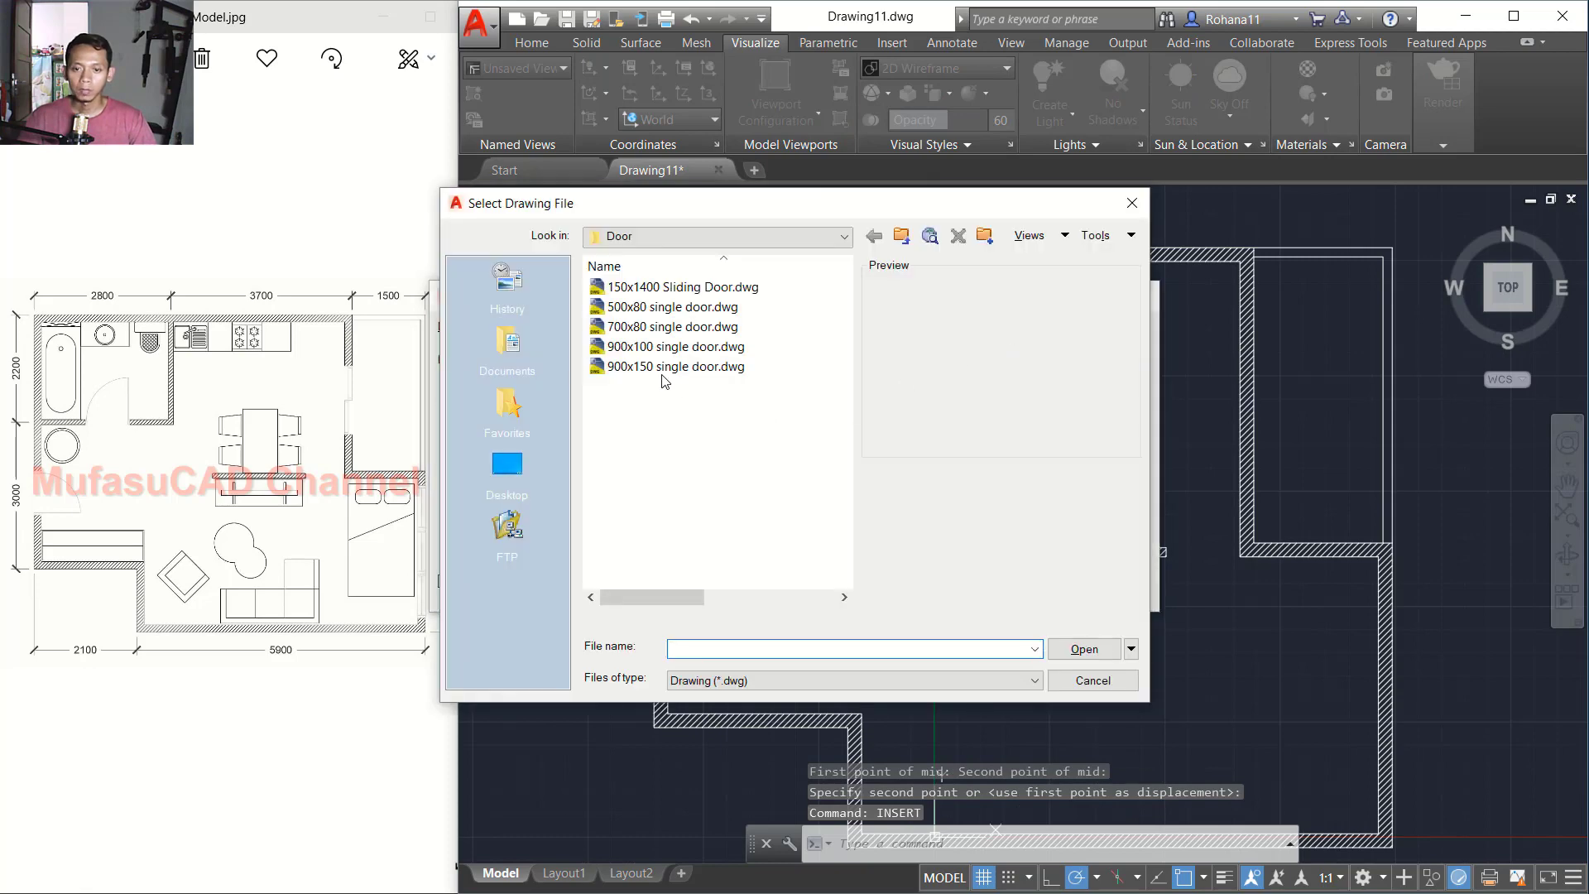
left_click(662, 367)
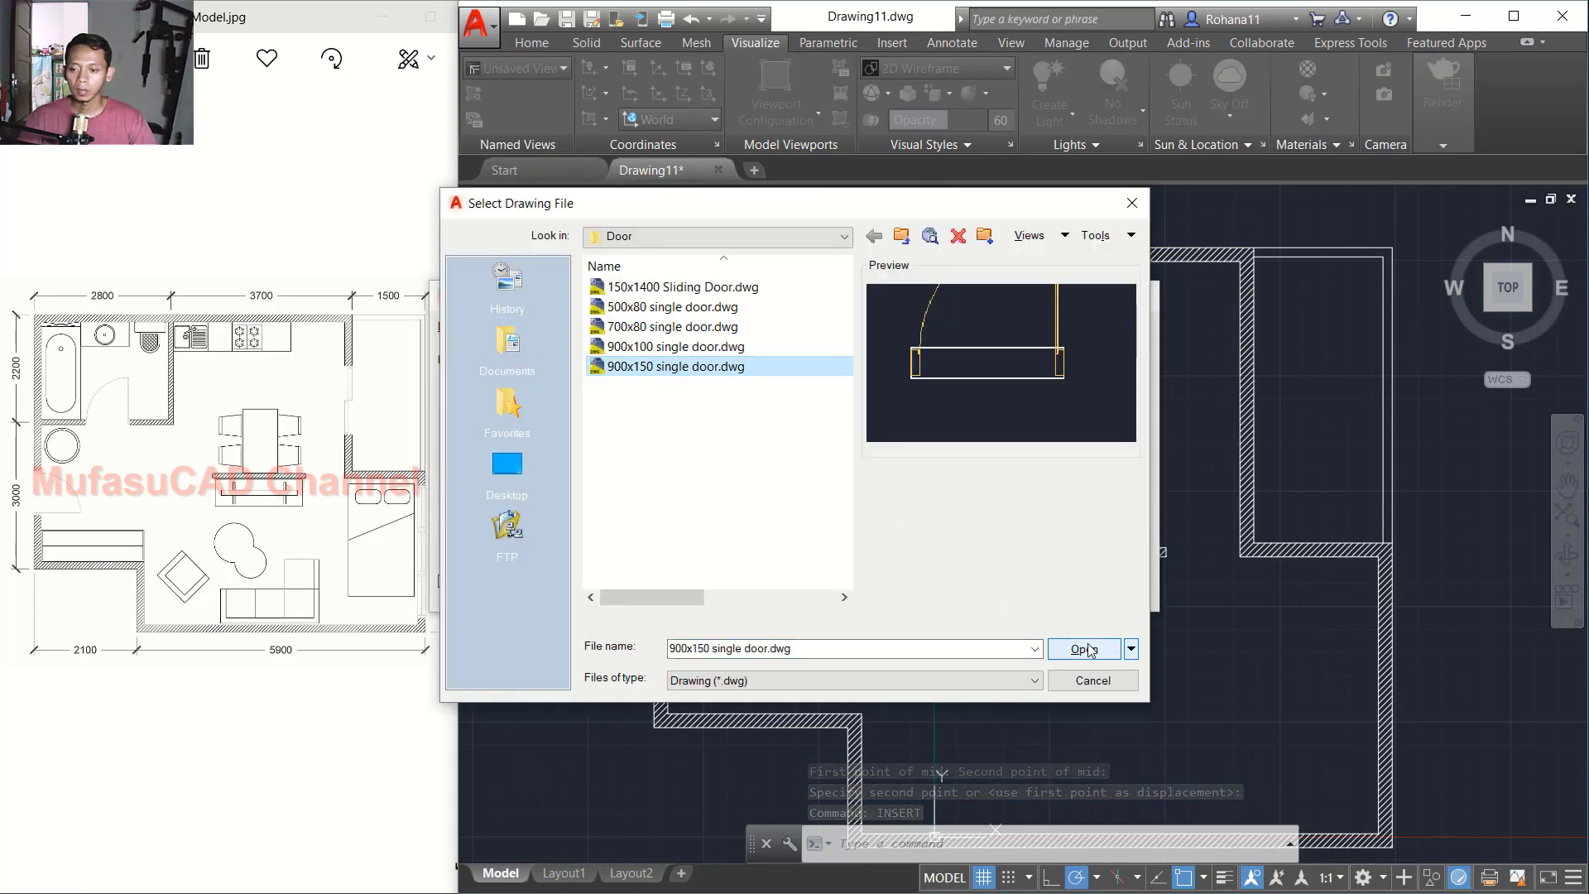
left_click(1085, 649)
left_click(942, 589)
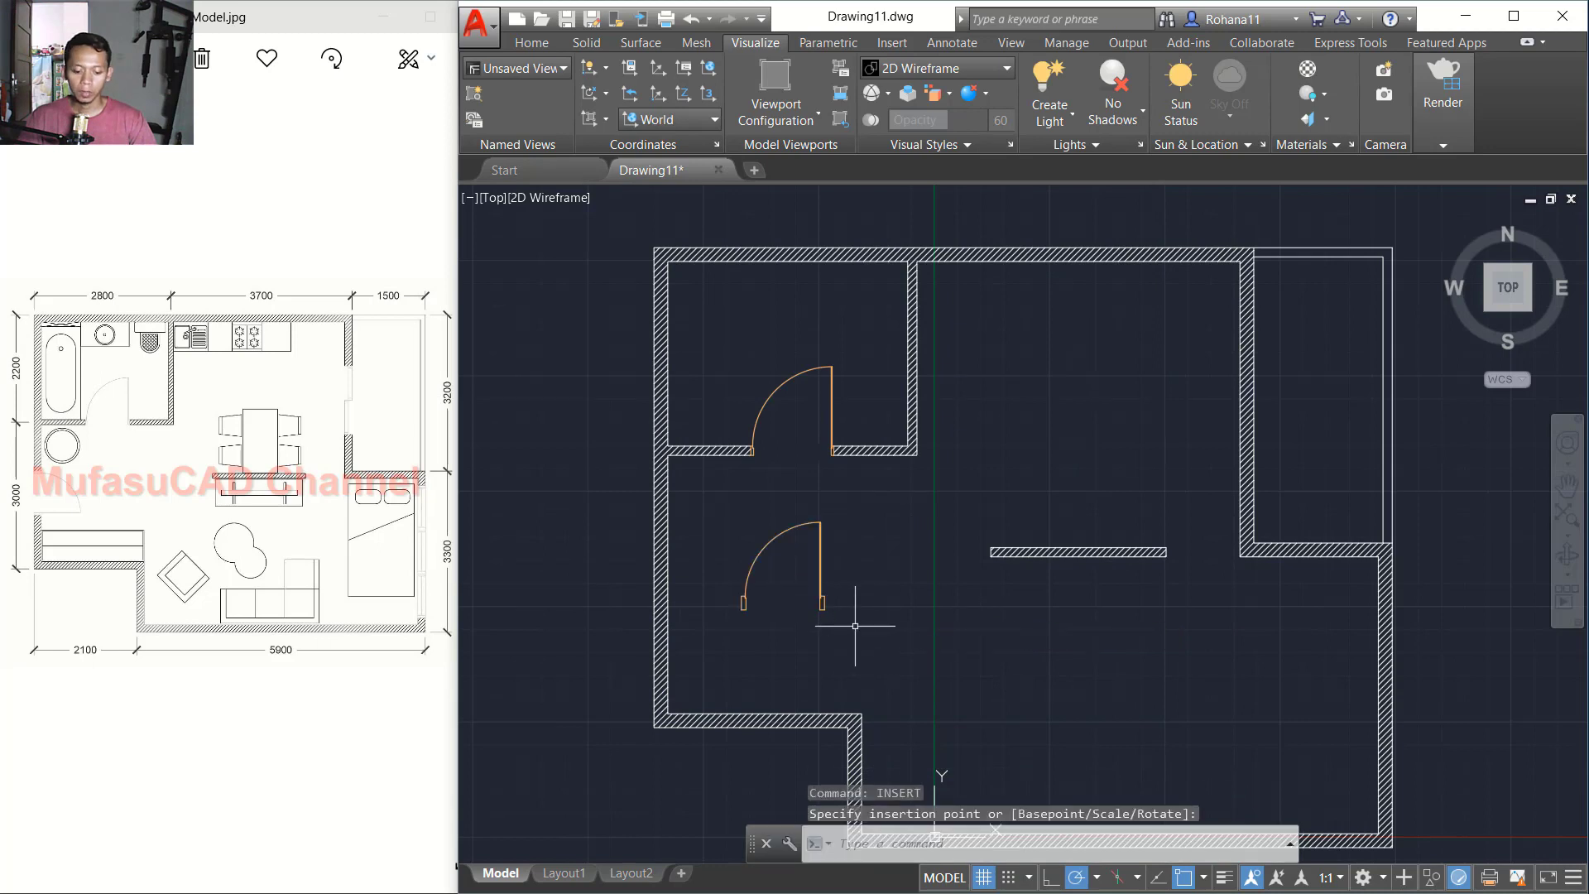
left_click(855, 626)
Step: Rotate the 900x150 door 90 degrees clockwise so that it suits the vertical outer wall
type("ro")
key("Return")
left_click(863, 555)
left_click(771, 616)
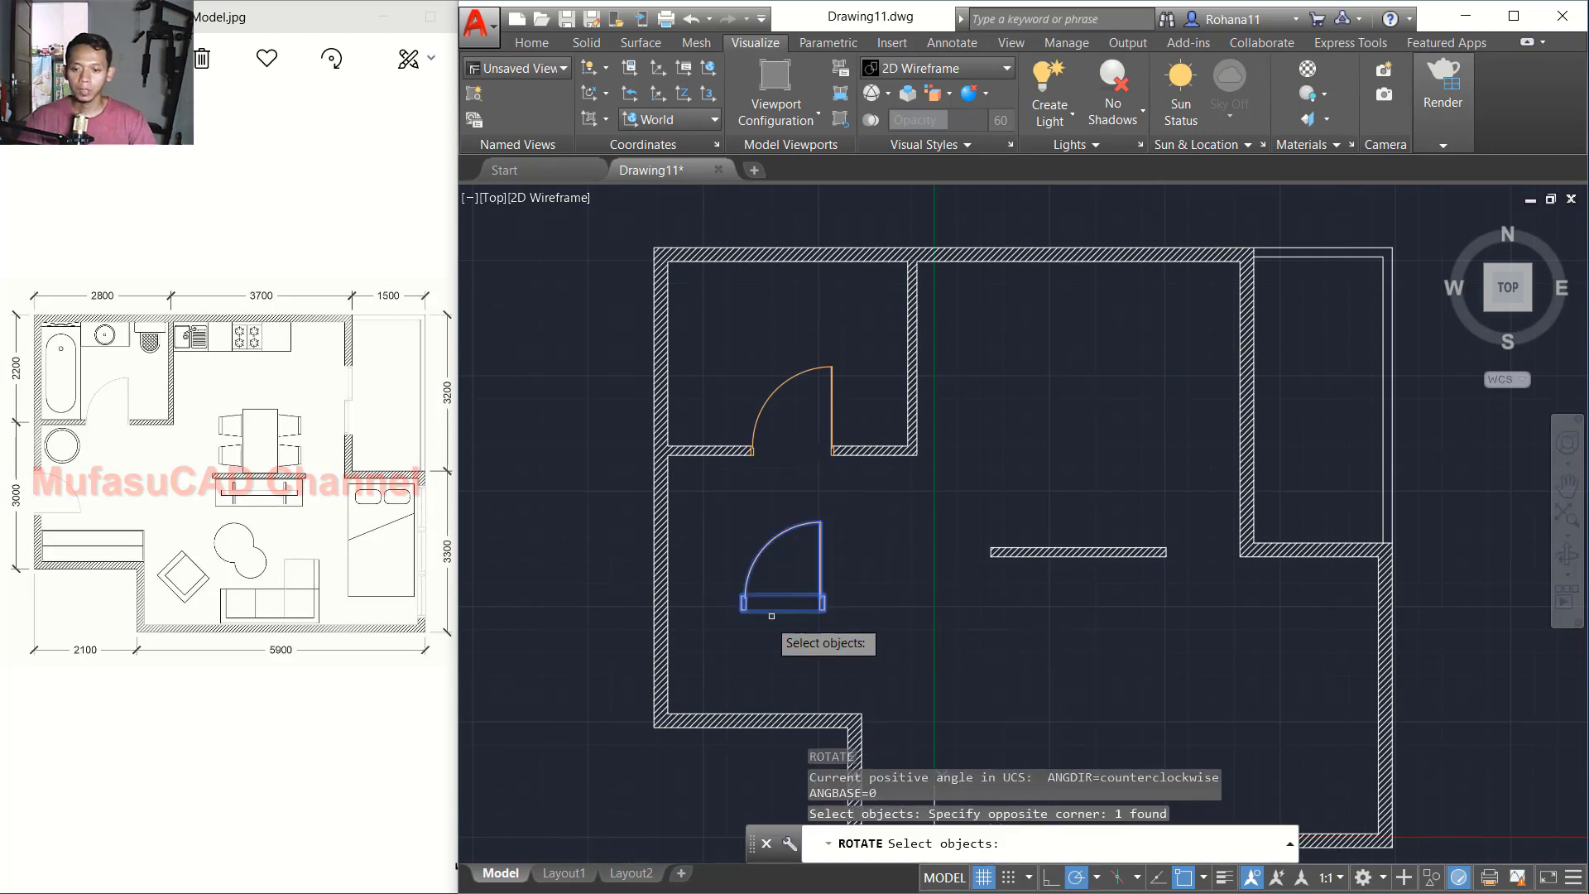
key("Return")
left_click(793, 563)
left_click(790, 642)
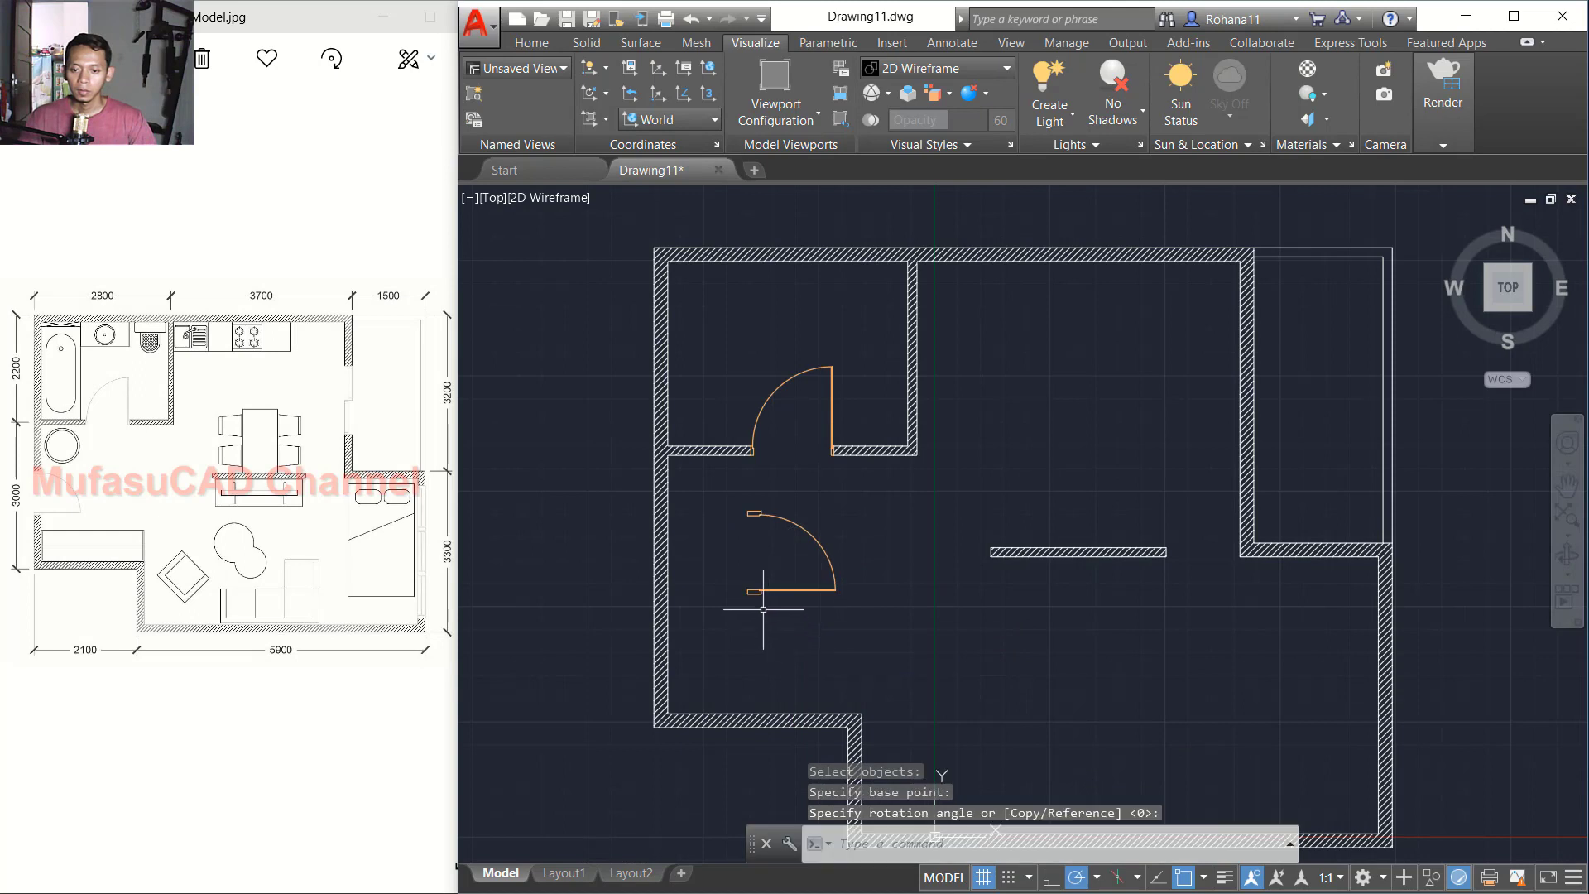
Step: Move the 900x150 door from the midpoint between its frame corners (M2P) to the middle of the left outer wall below the bathroom
middle_click_drag(764, 609, 834, 623)
type("M")
key("Return")
left_click(926, 571)
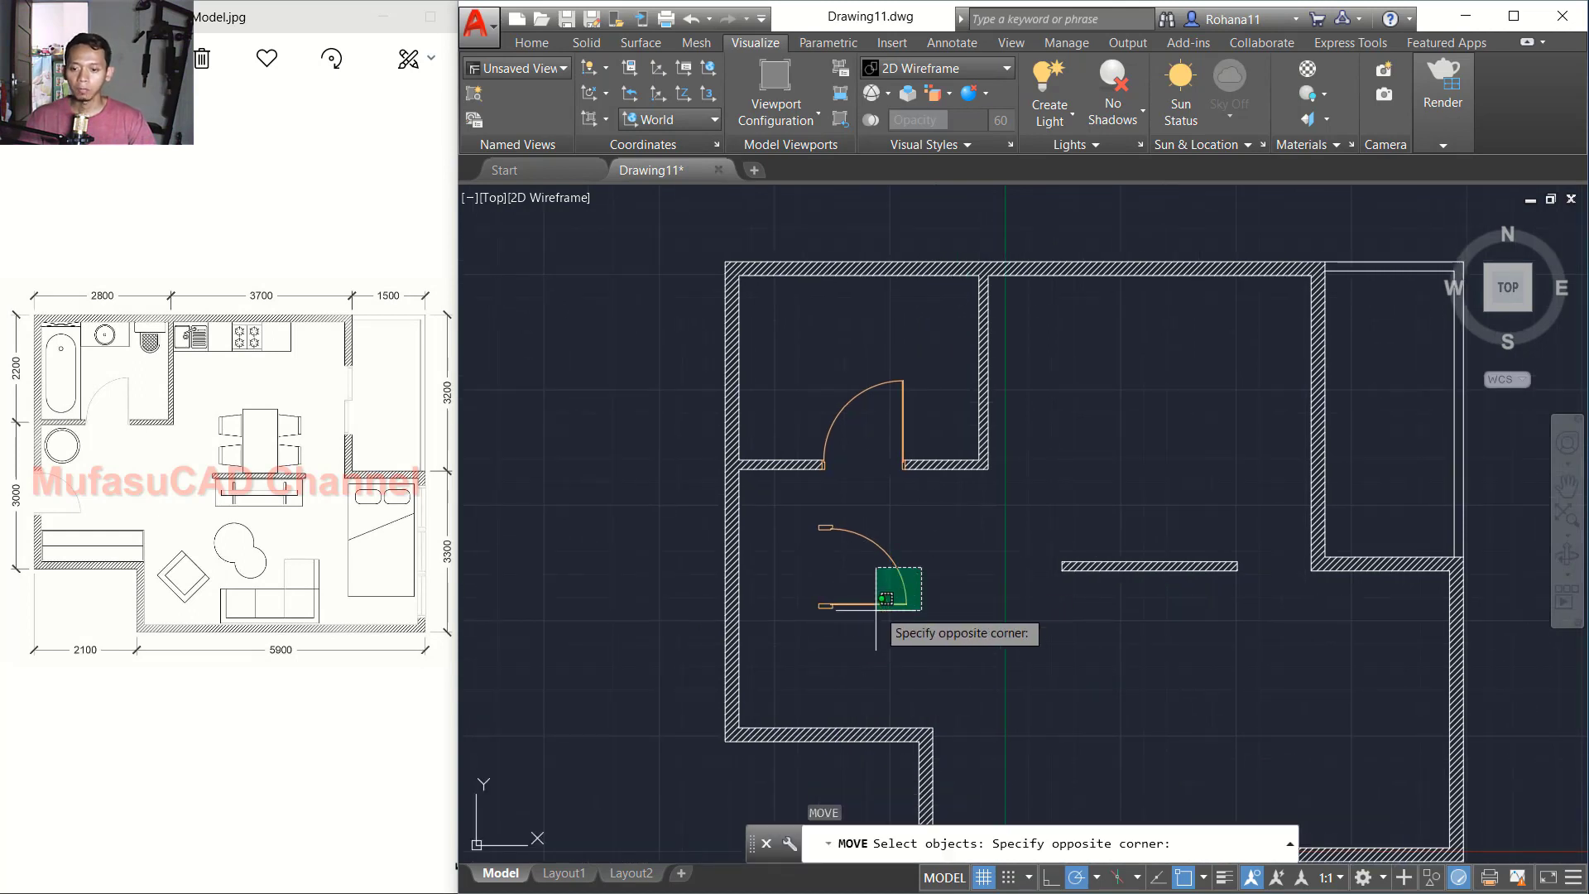
left_click(865, 613)
key("Return")
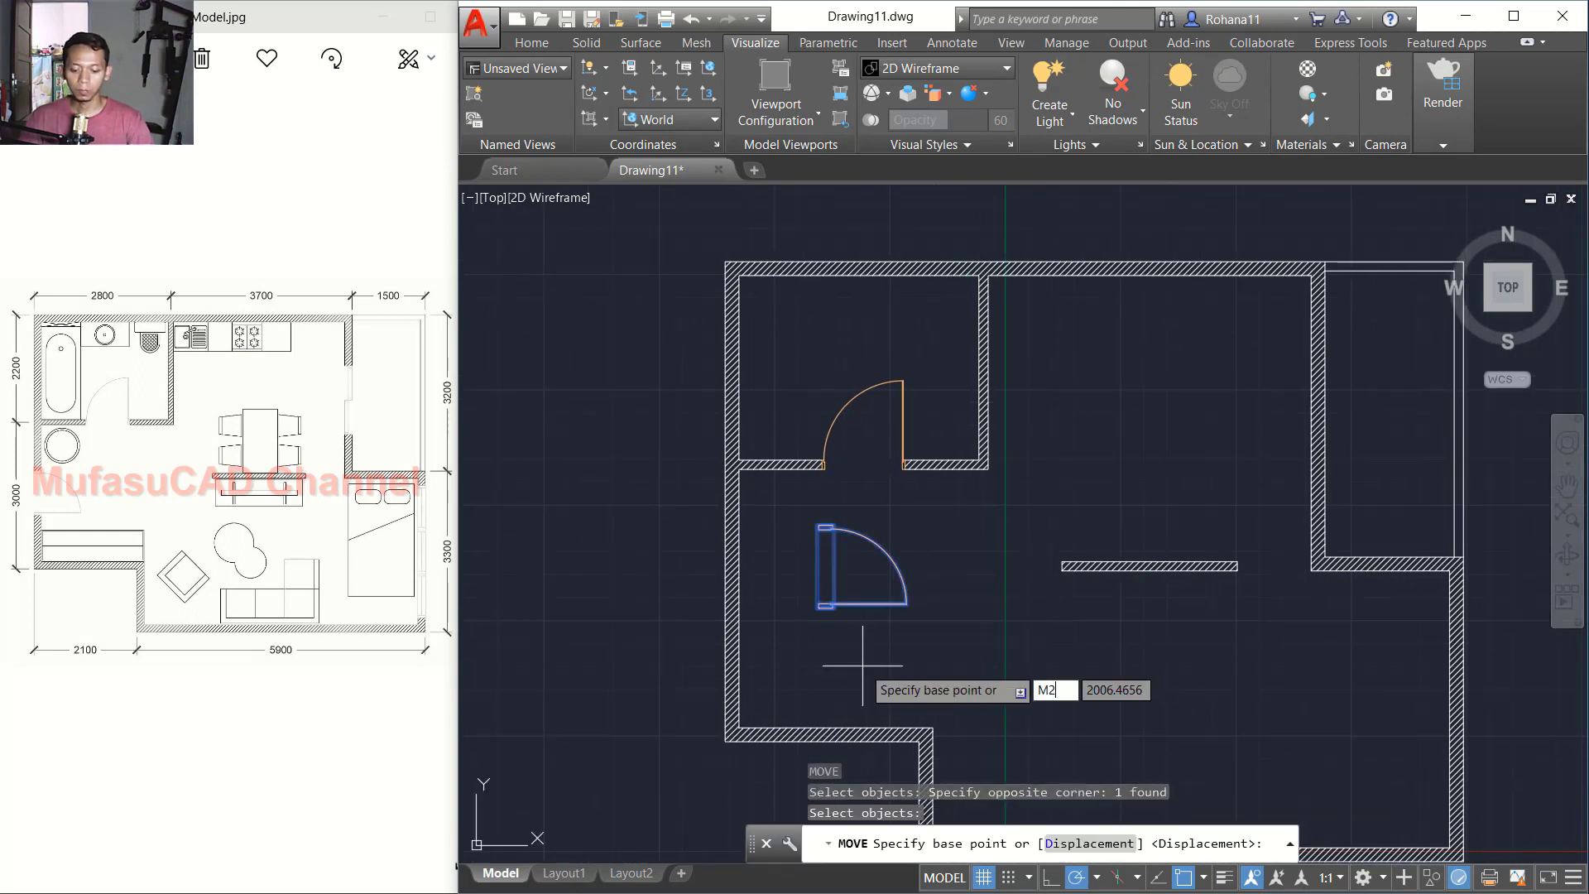
type("M2P")
key("Return")
scroll(828, 629, "up", 6)
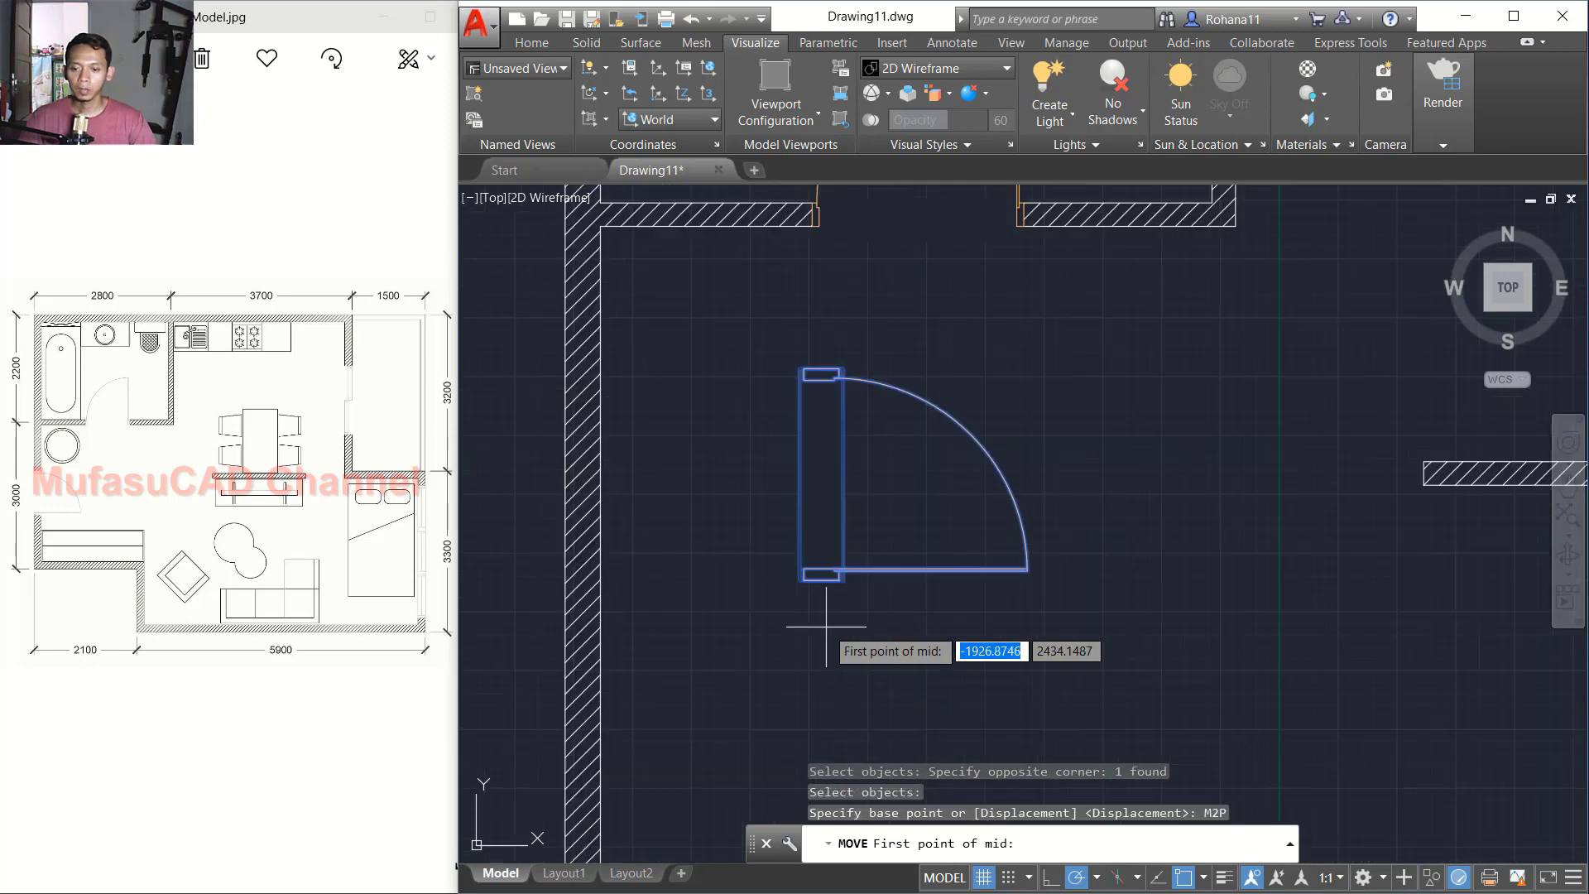
left_click(846, 551)
middle_click_drag(904, 477, 919, 561)
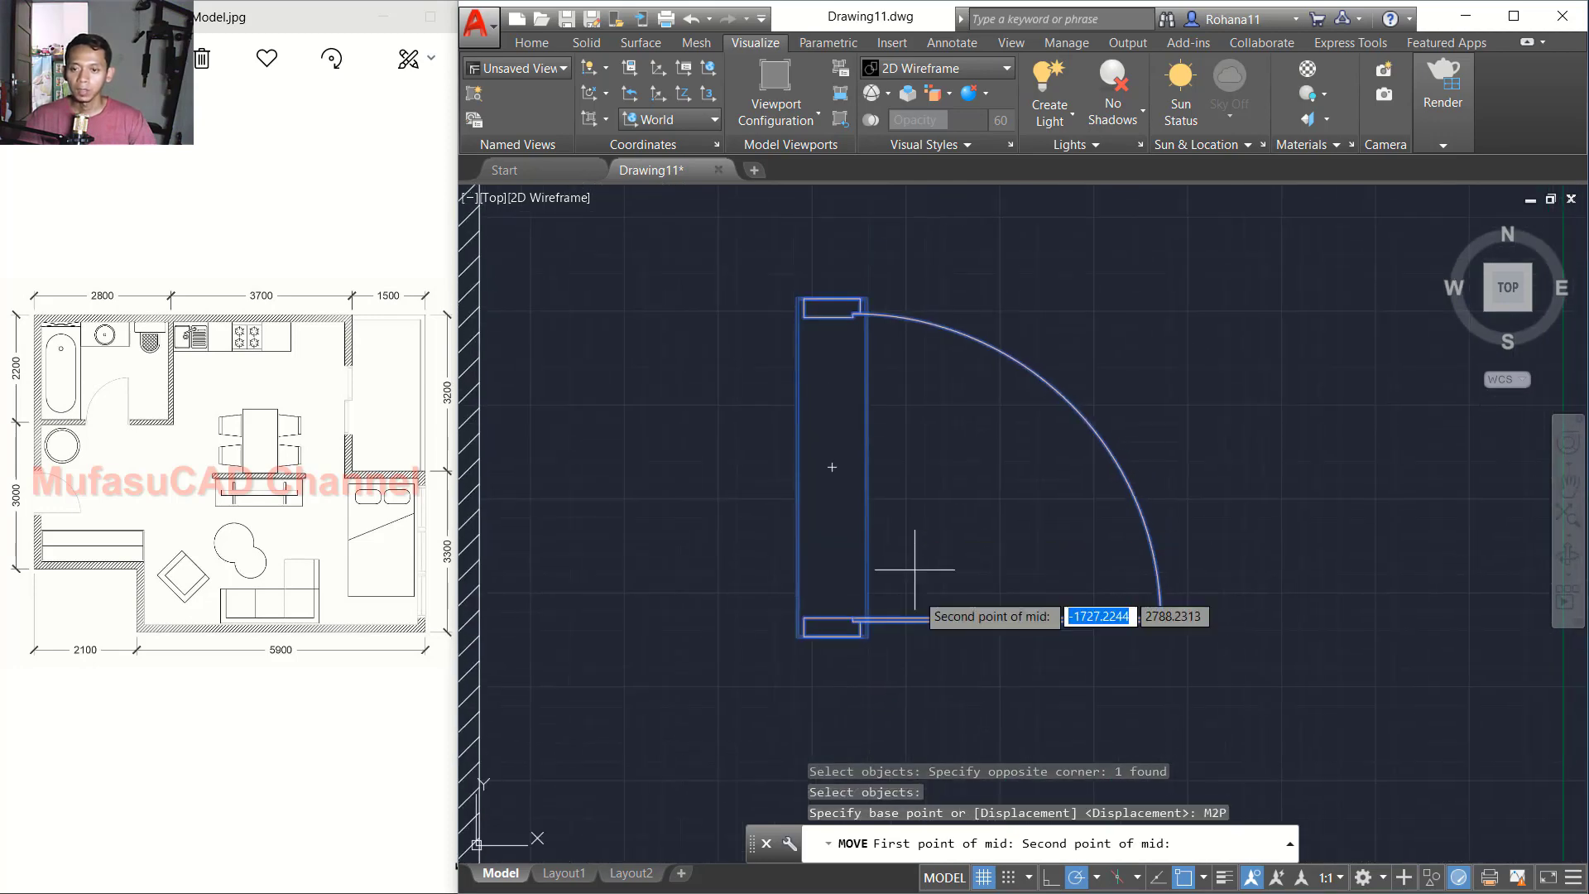
left_click(855, 292)
scroll(877, 347, "down", 6)
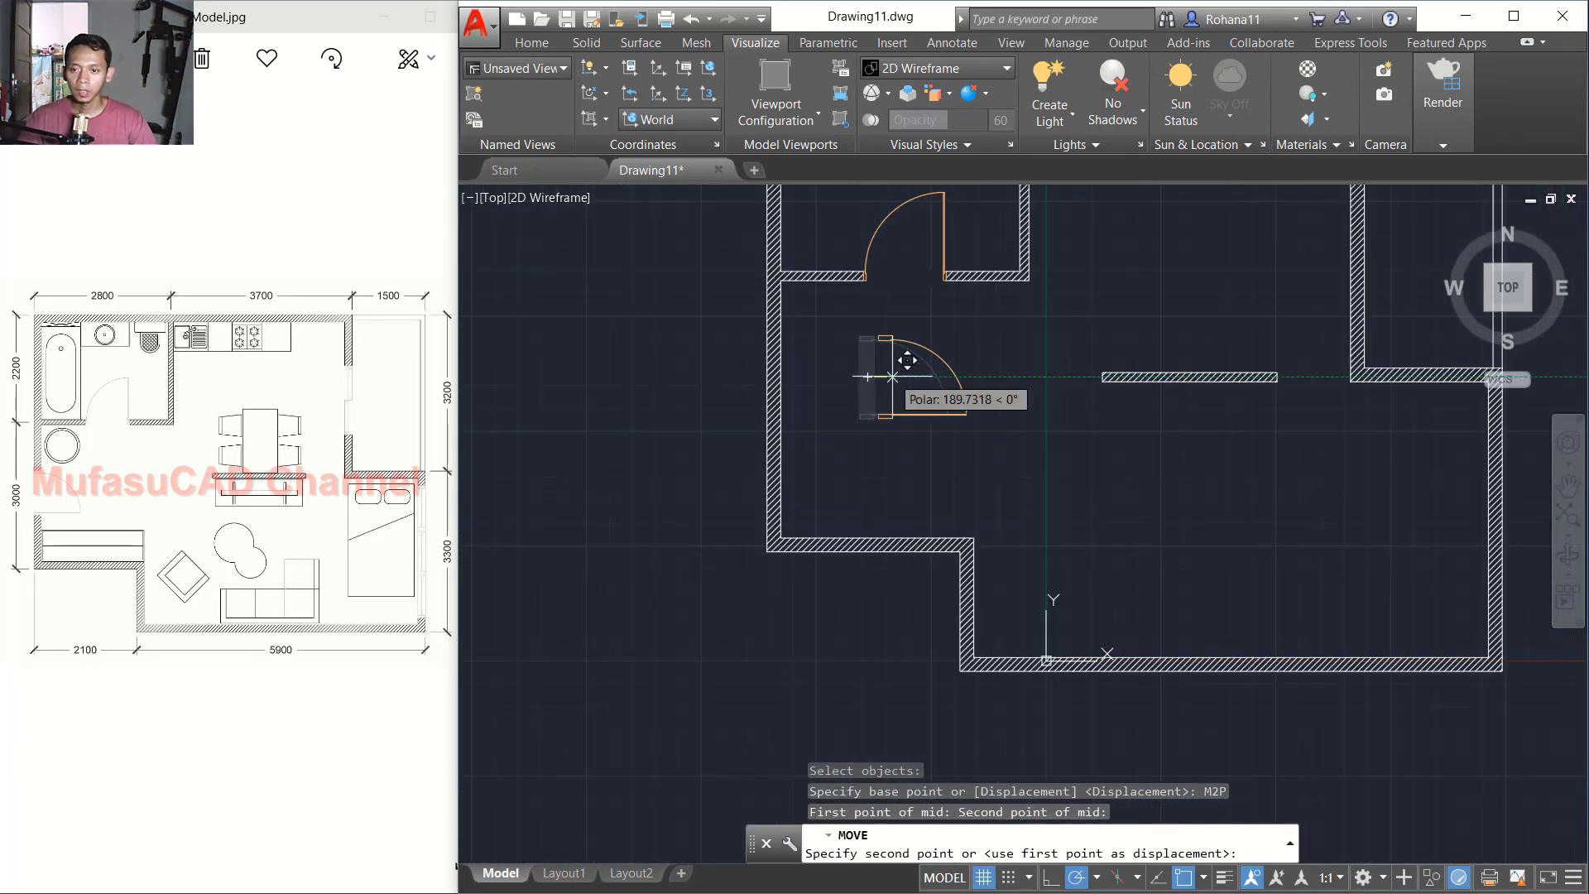
left_click(772, 408)
Step: Insert the "900x150 Single Window.dwg" block from the Windows folder in the open space beside the lower right outer wall
scroll(1007, 409, "down", 3)
middle_click_drag(1050, 419, 879, 474)
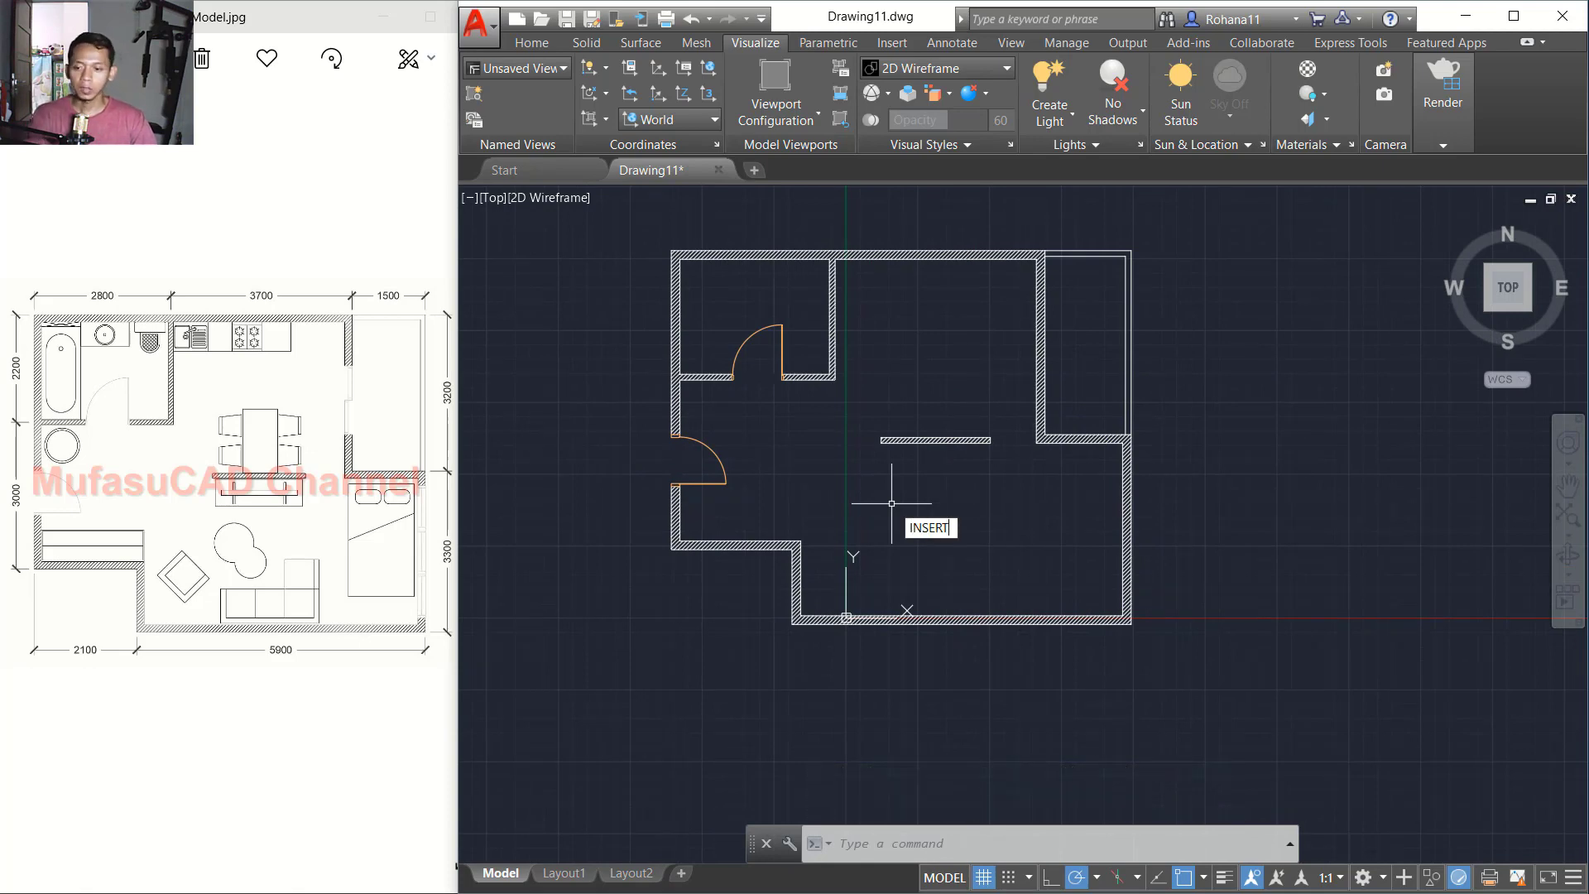
key("Return")
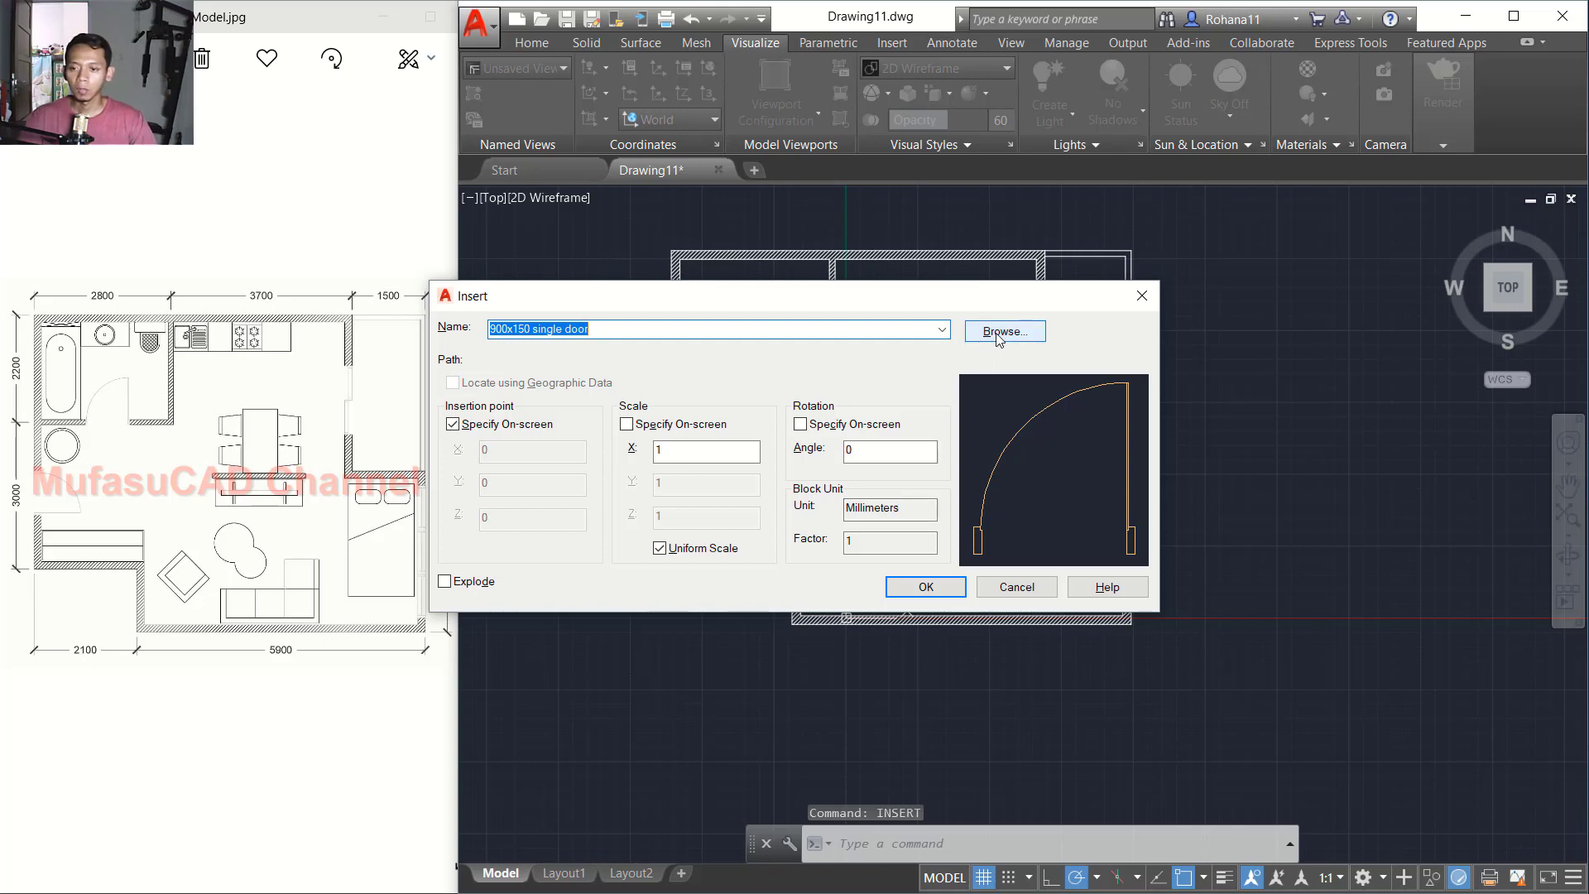
left_click(1000, 336)
left_click(902, 237)
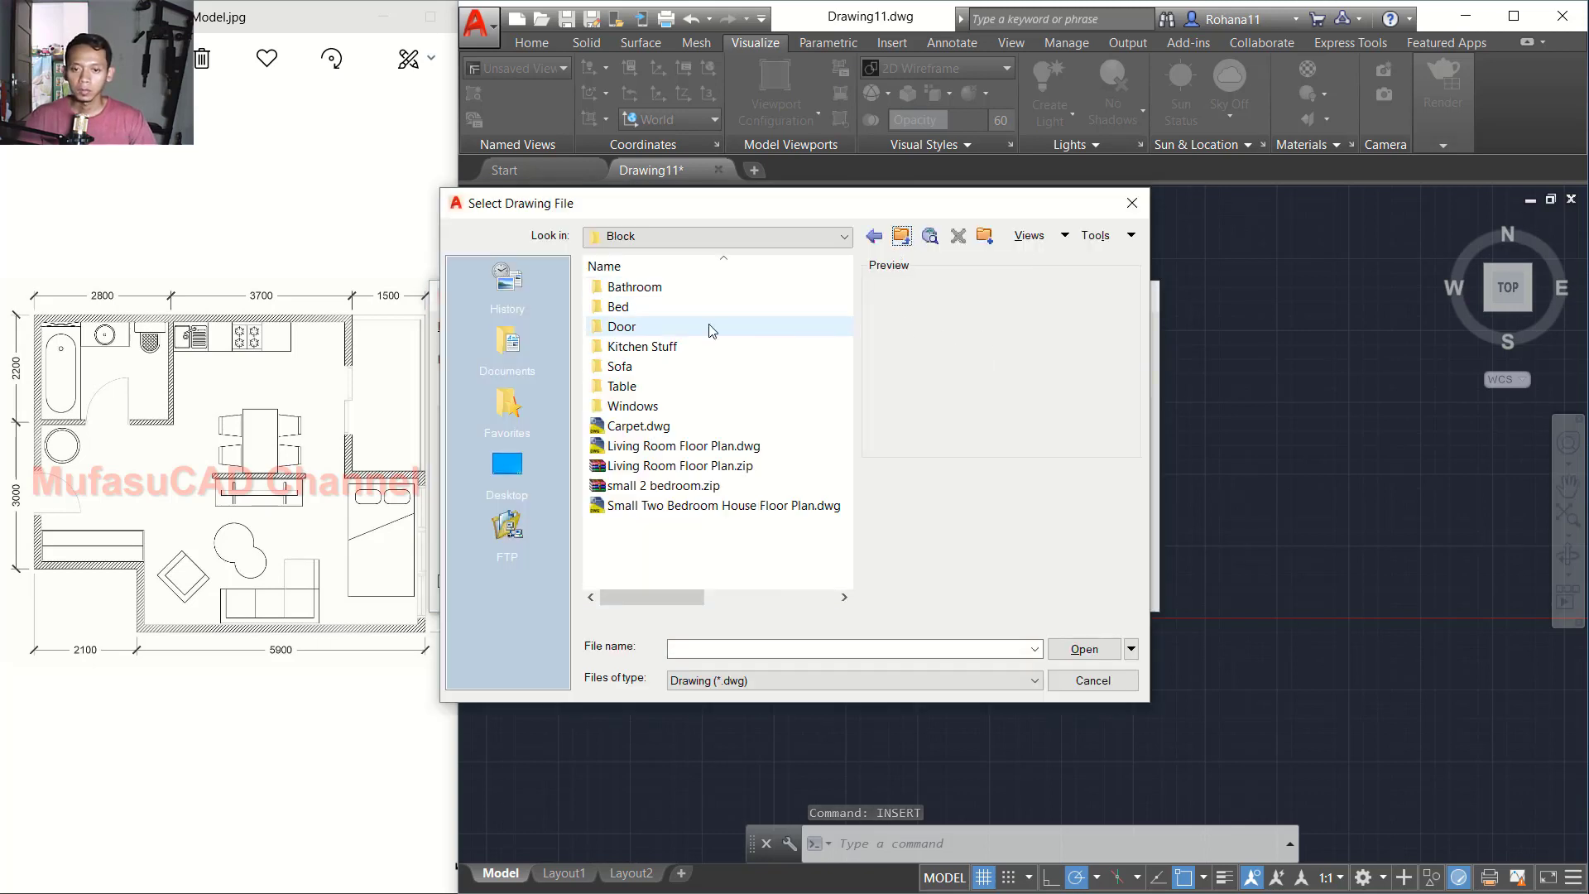
double_click(625, 405)
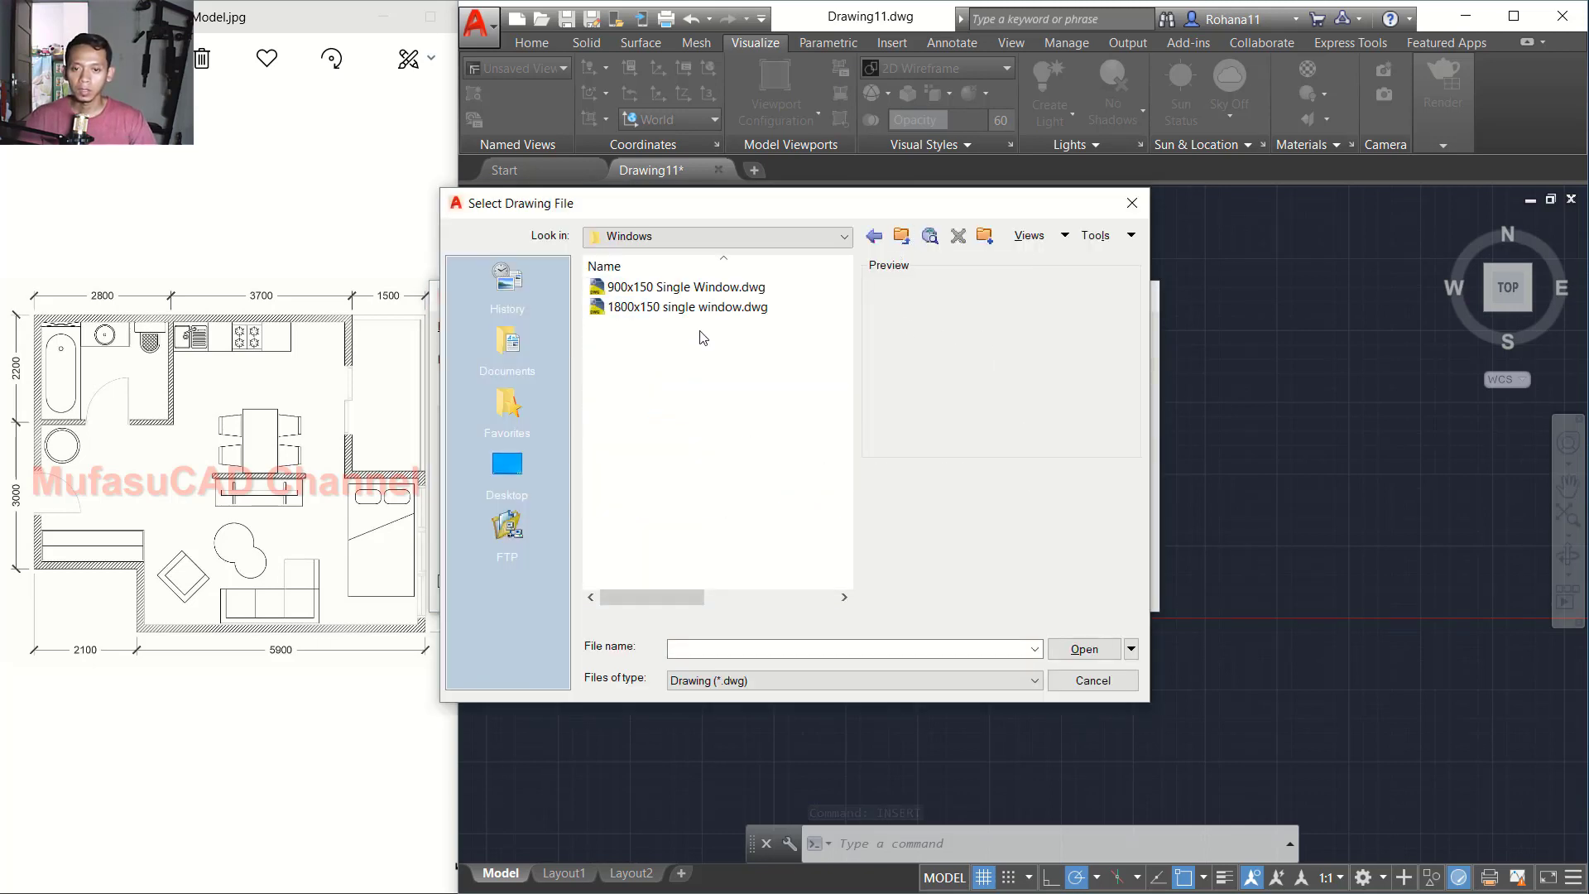
left_click(674, 290)
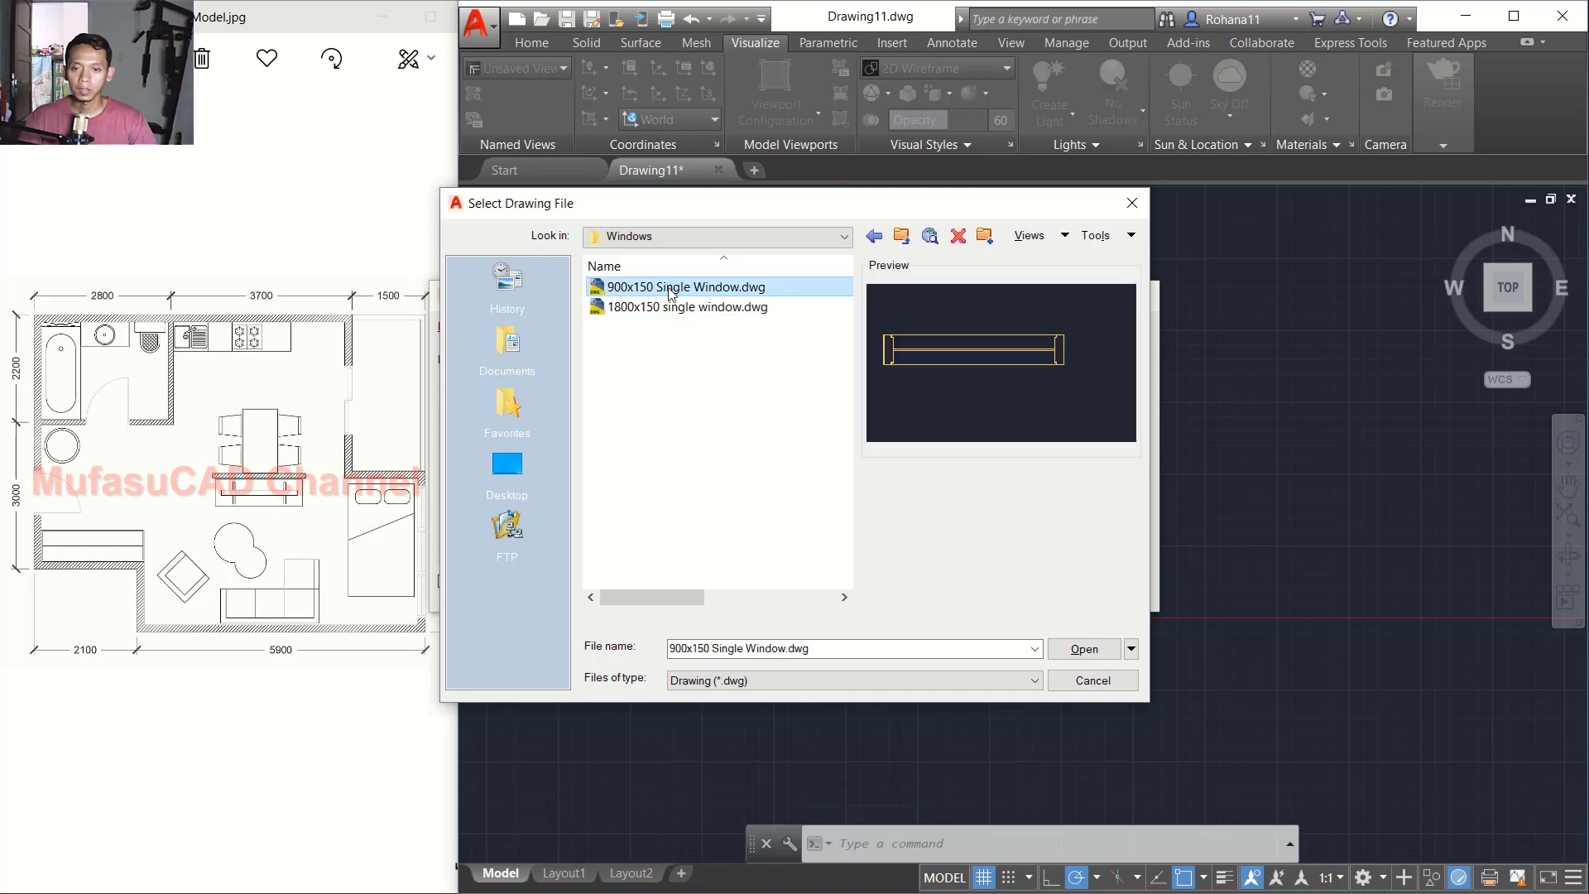
left_click(1082, 649)
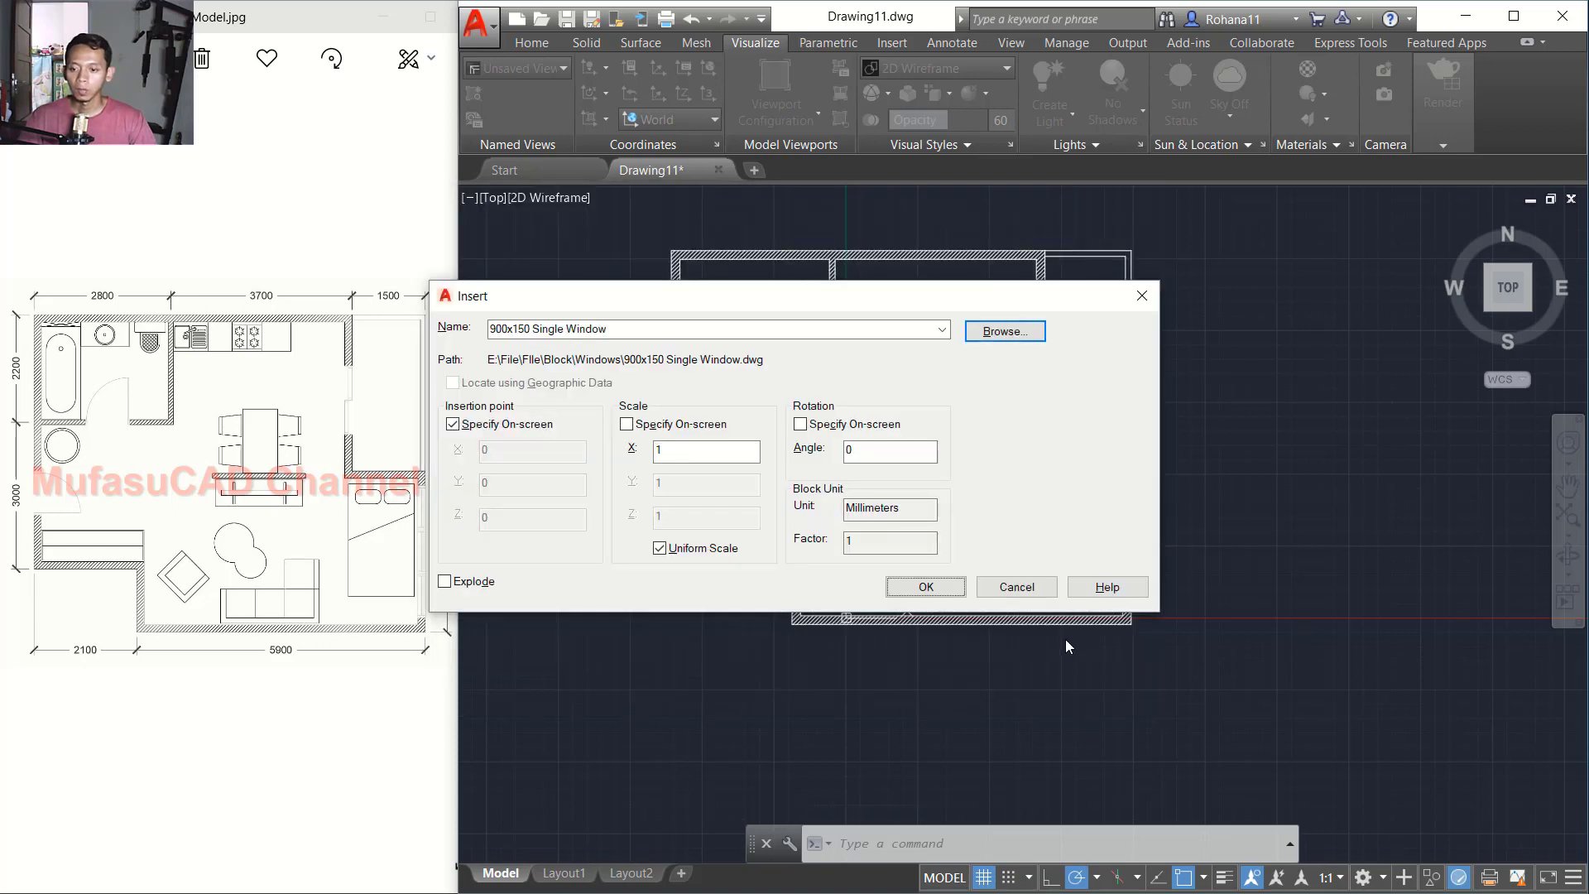
left_click(926, 586)
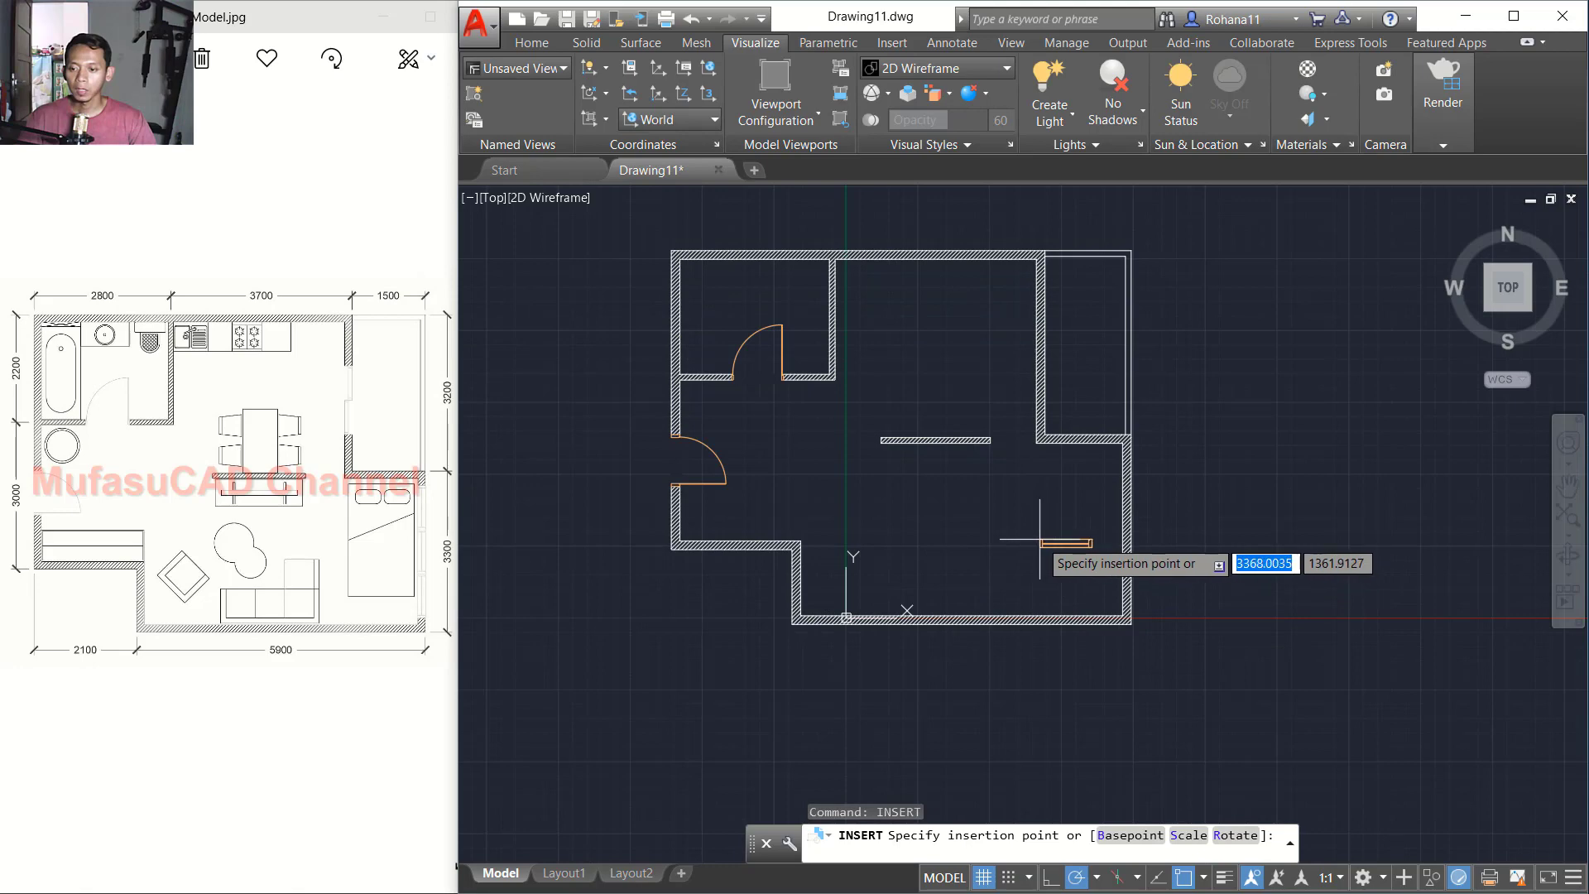
scroll(1088, 550, "up", 2)
middle_click_drag(1054, 557, 980, 579)
Step: Rotate the 900x150 window 90 degrees counterclockwise so that it stands vertically
type("R")
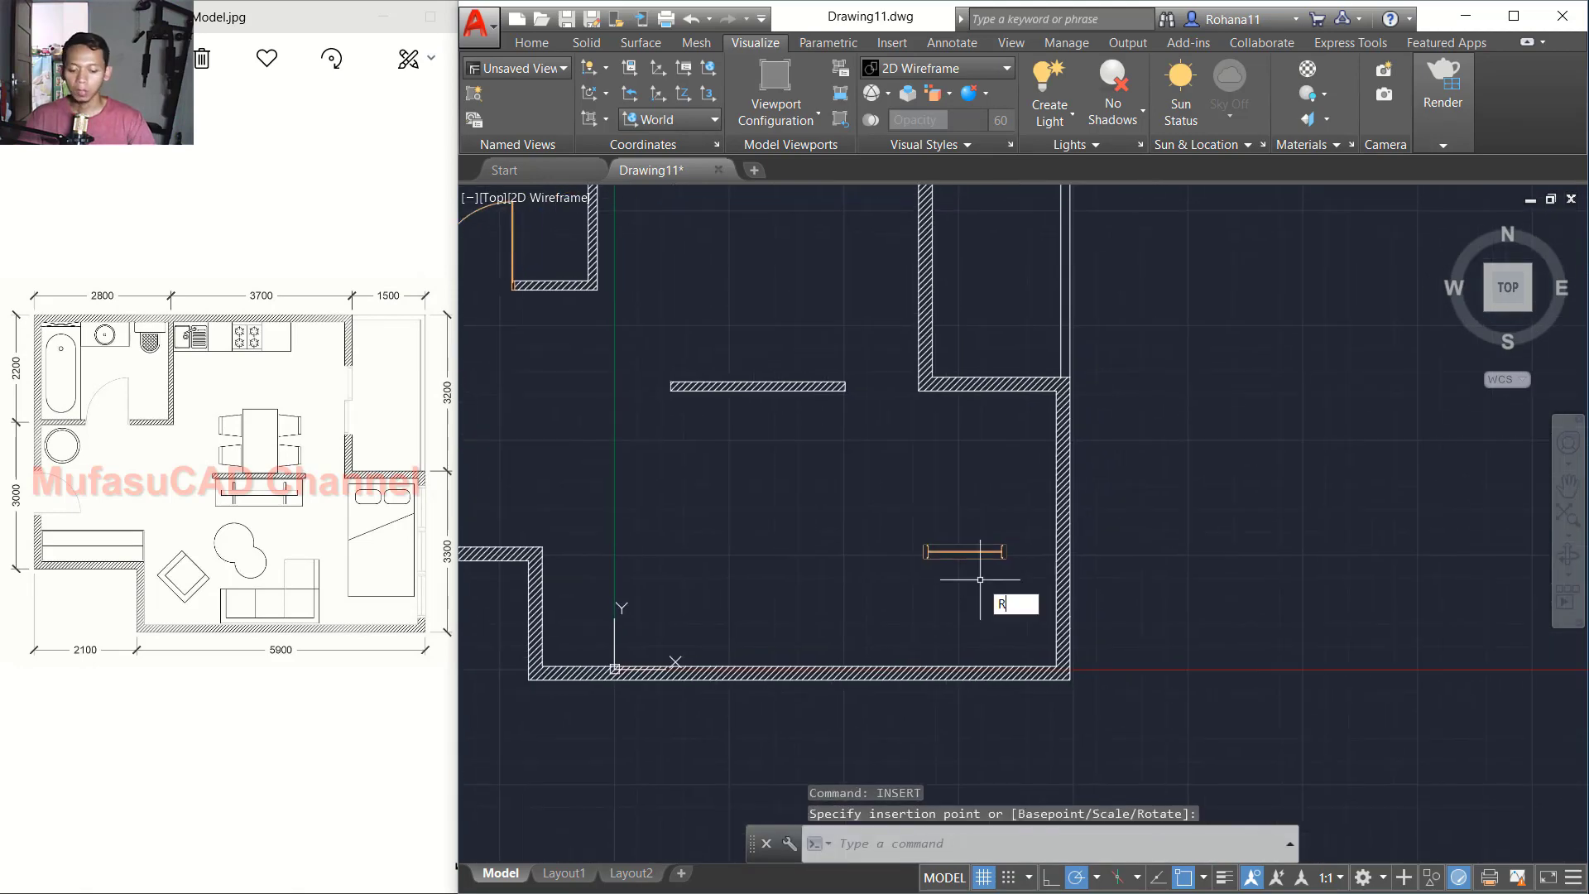
type("O")
key("Return")
left_click(985, 517)
left_click(930, 577)
scroll(987, 578, "up", 2)
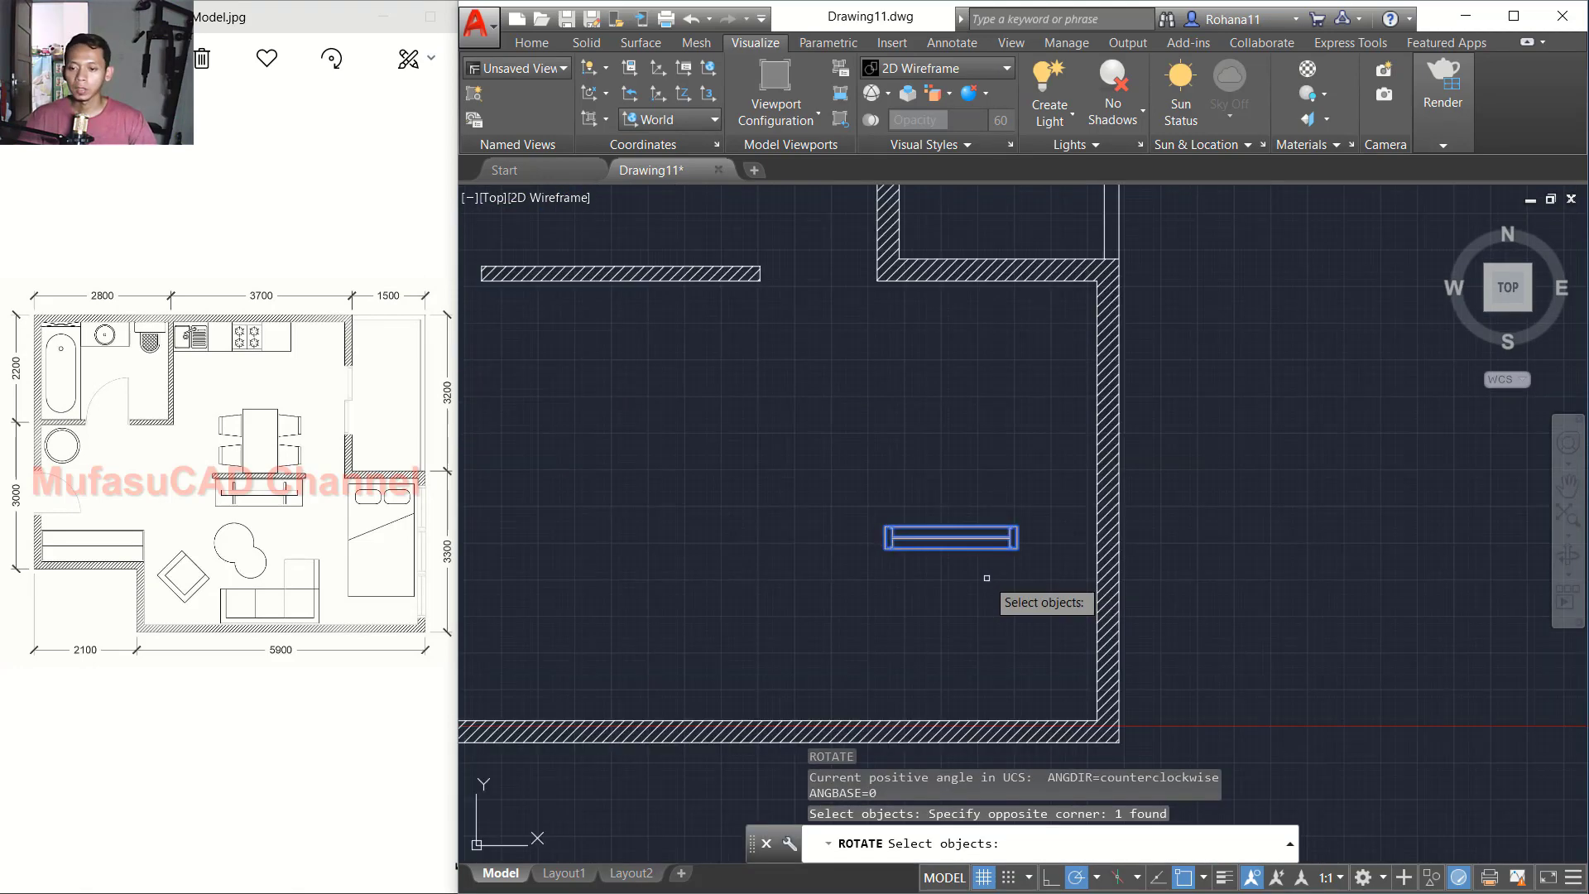
key("Return")
left_click(951, 566)
left_click(962, 510)
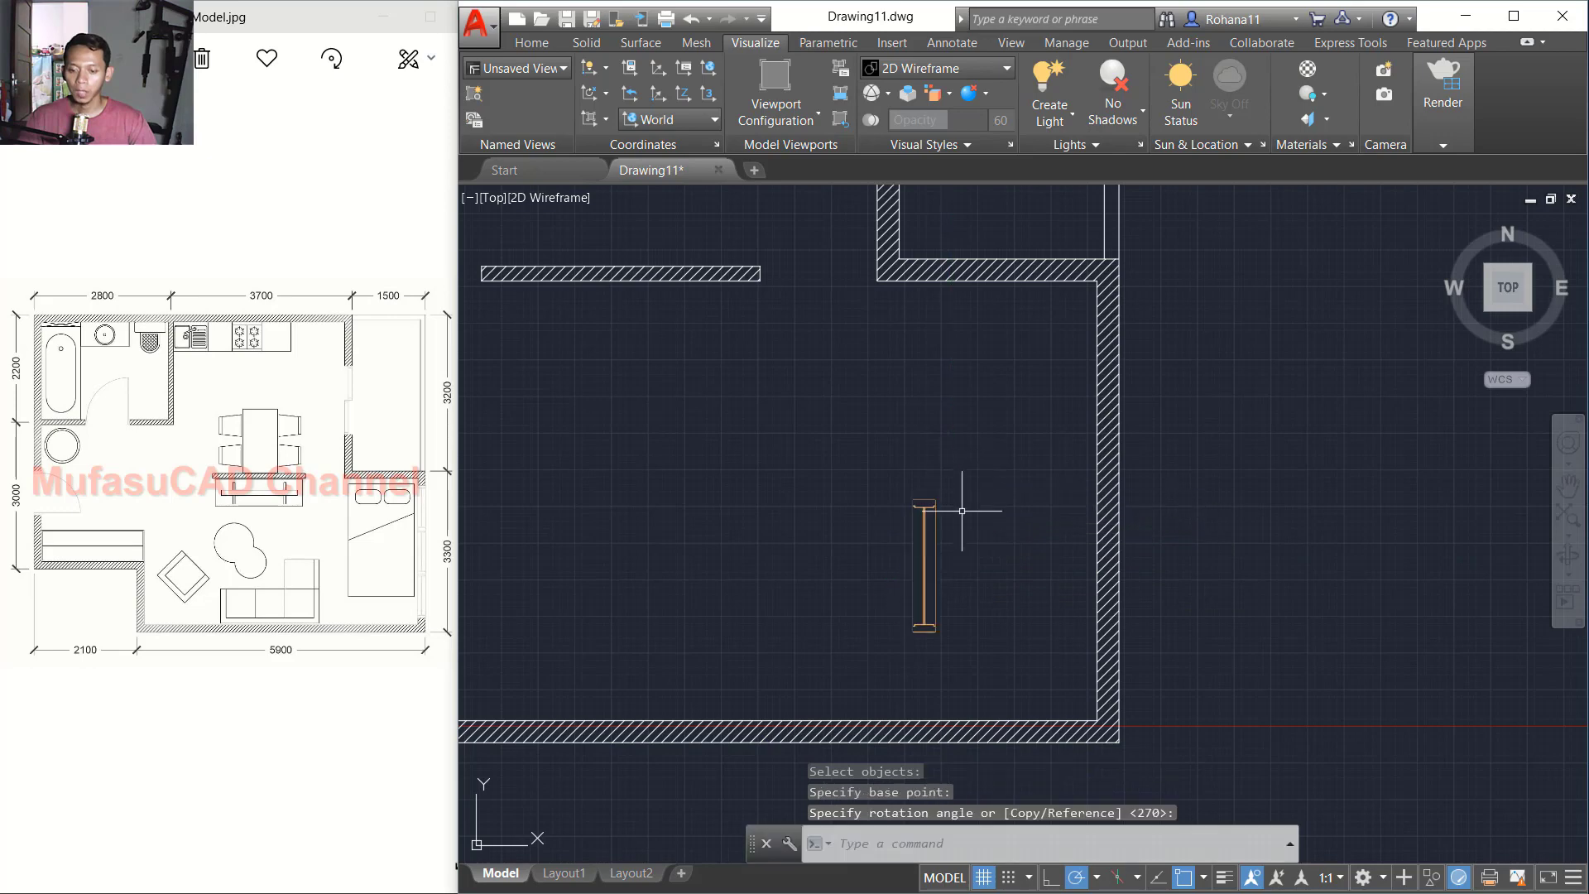
Step: Copy the vertical window from its centre to the middle of the lower right outer wall
type("CO")
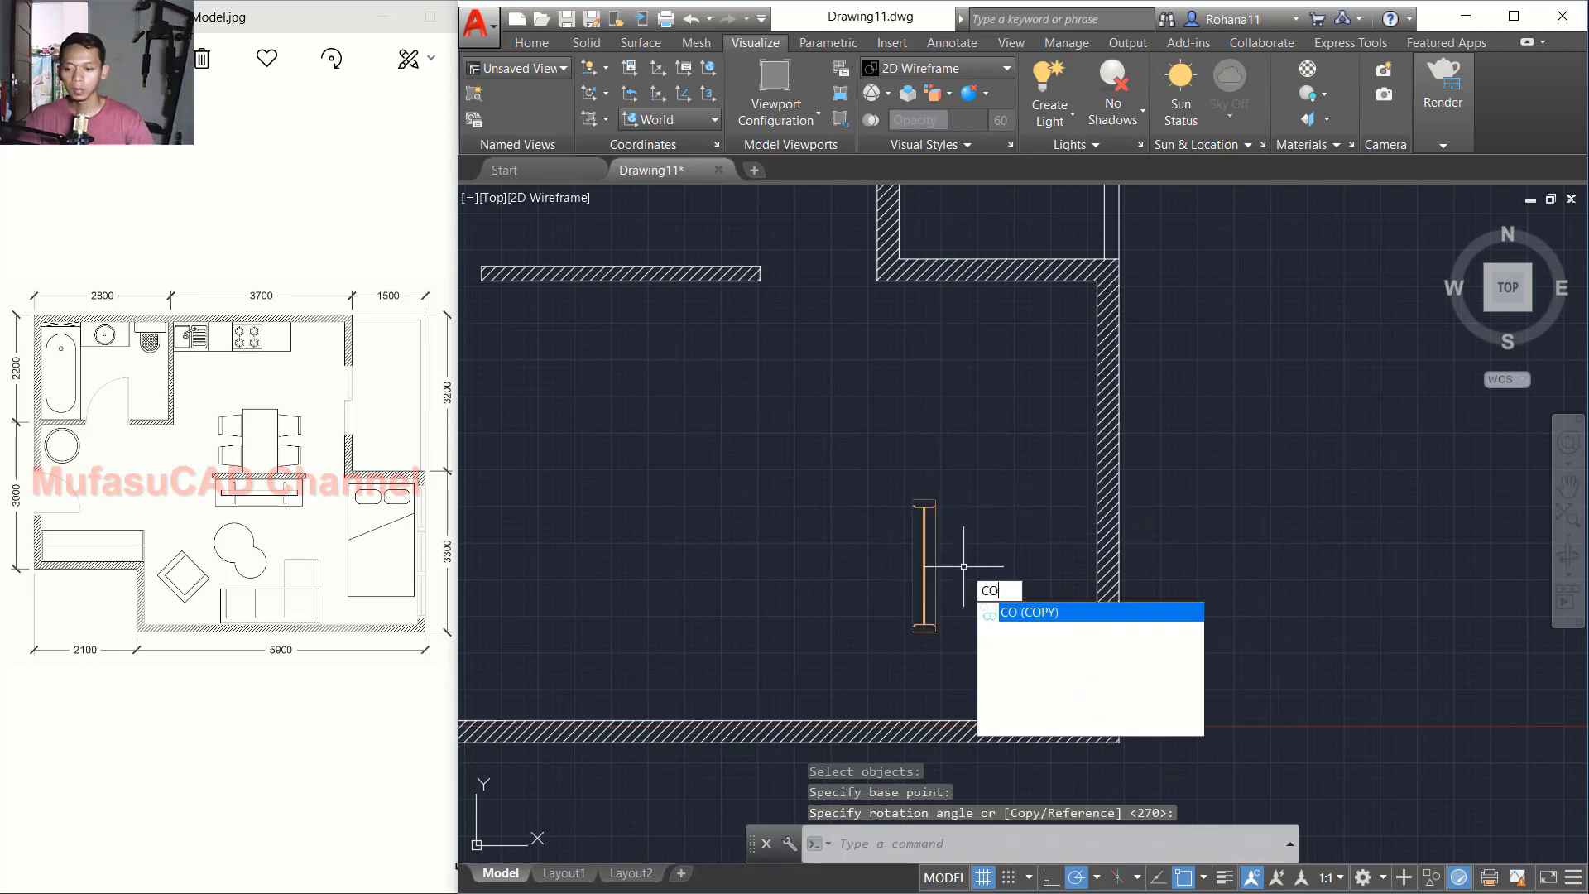
key("Return")
left_click(972, 532)
left_click(867, 585)
key("Return")
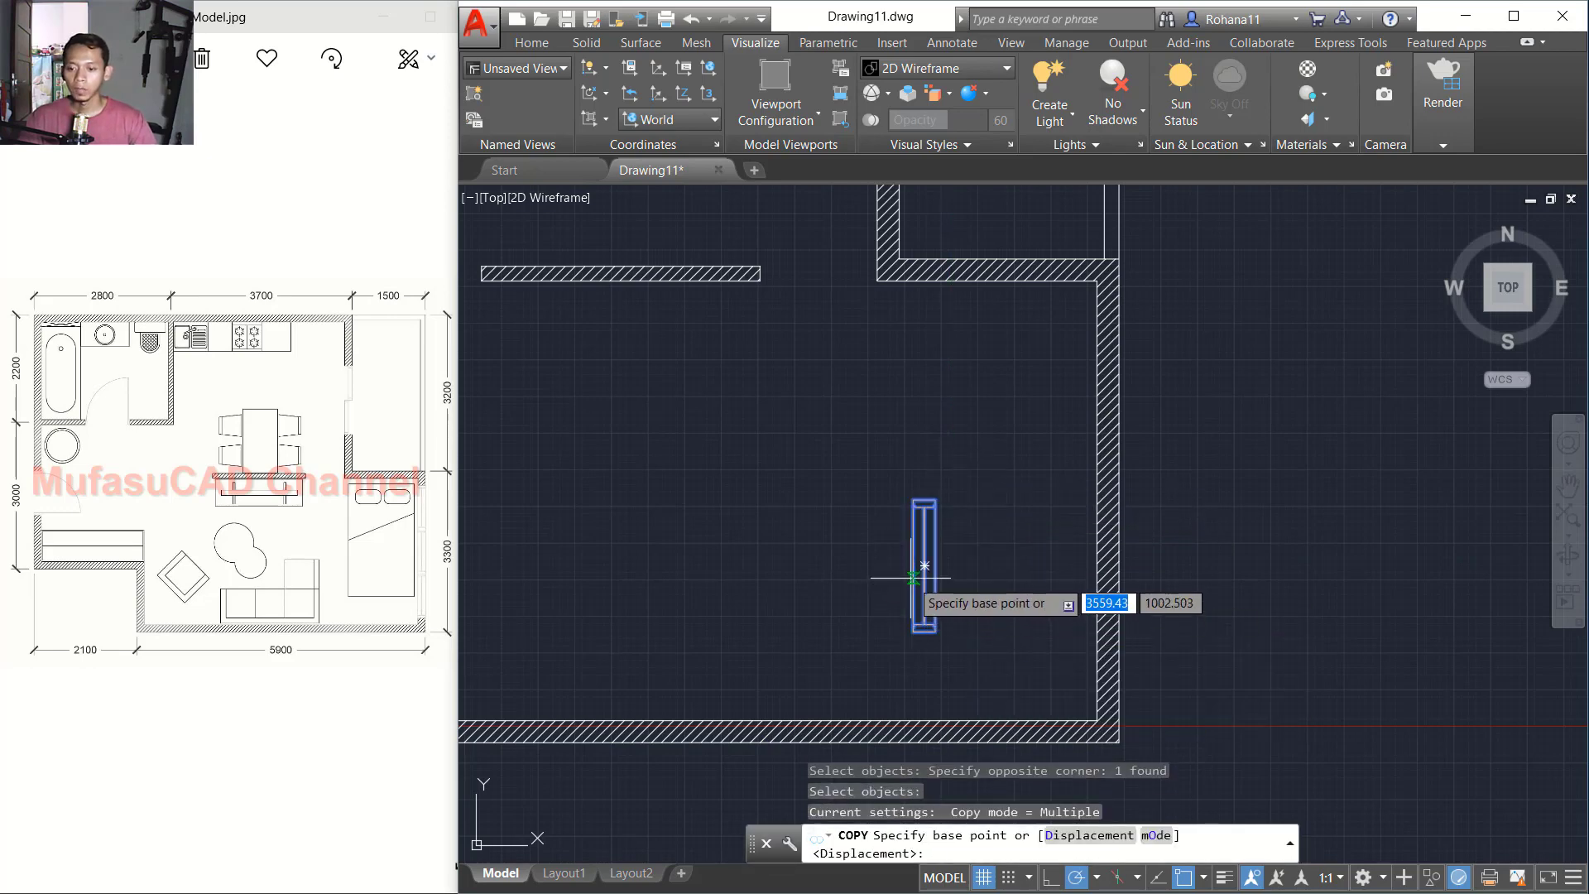
left_click(925, 565)
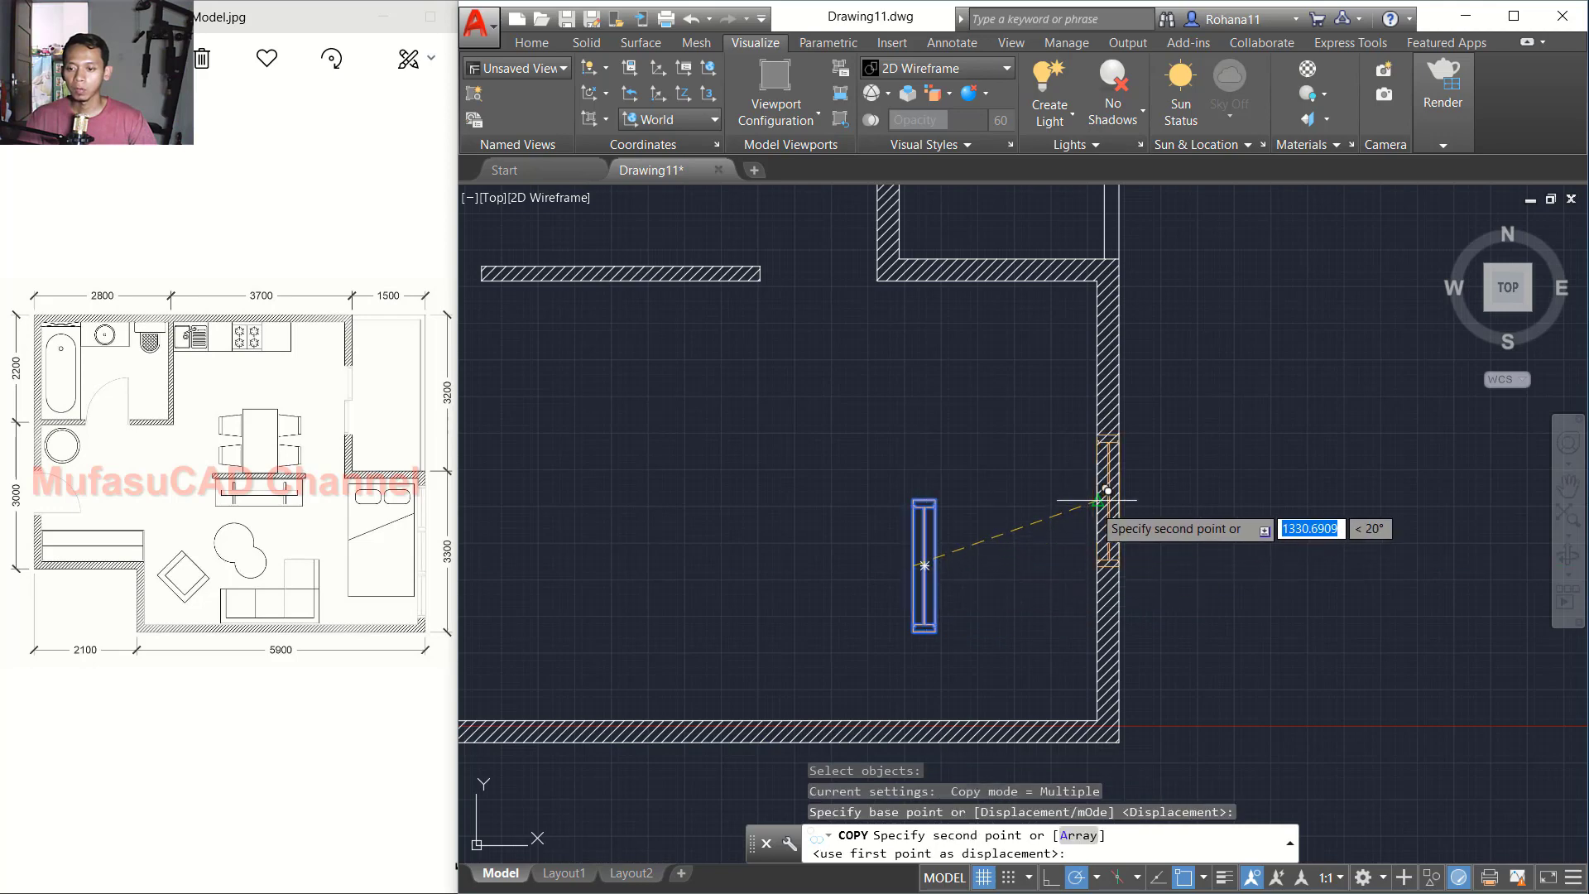
left_click(1109, 501)
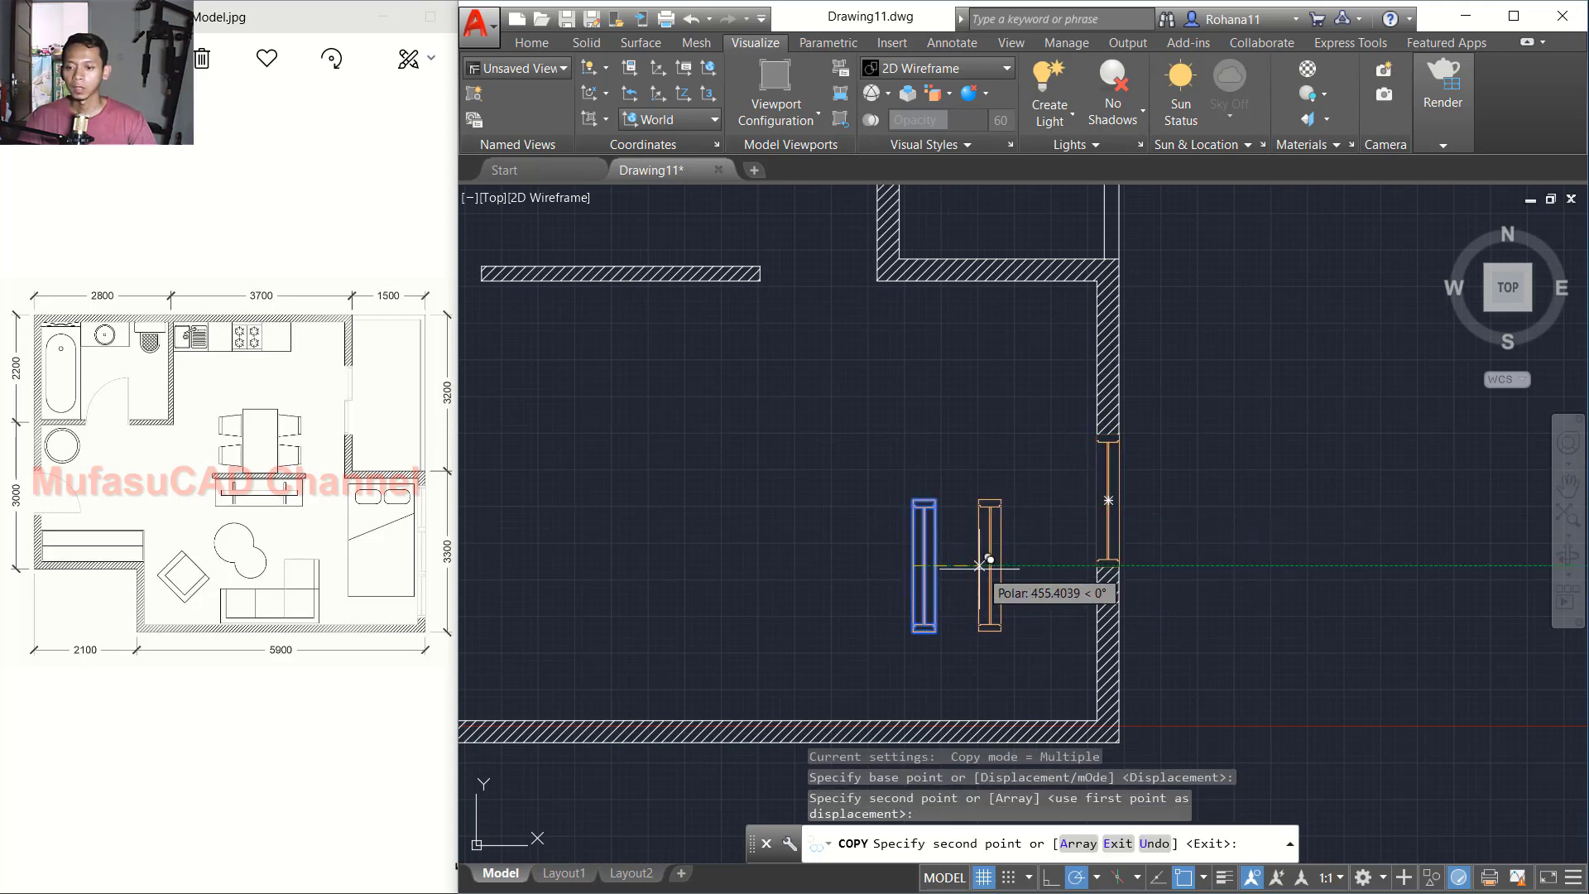
key("Escape")
Step: Copy the loose window by its lower right corner onto the top of the window in the wall, stacking them end to end
type("COI")
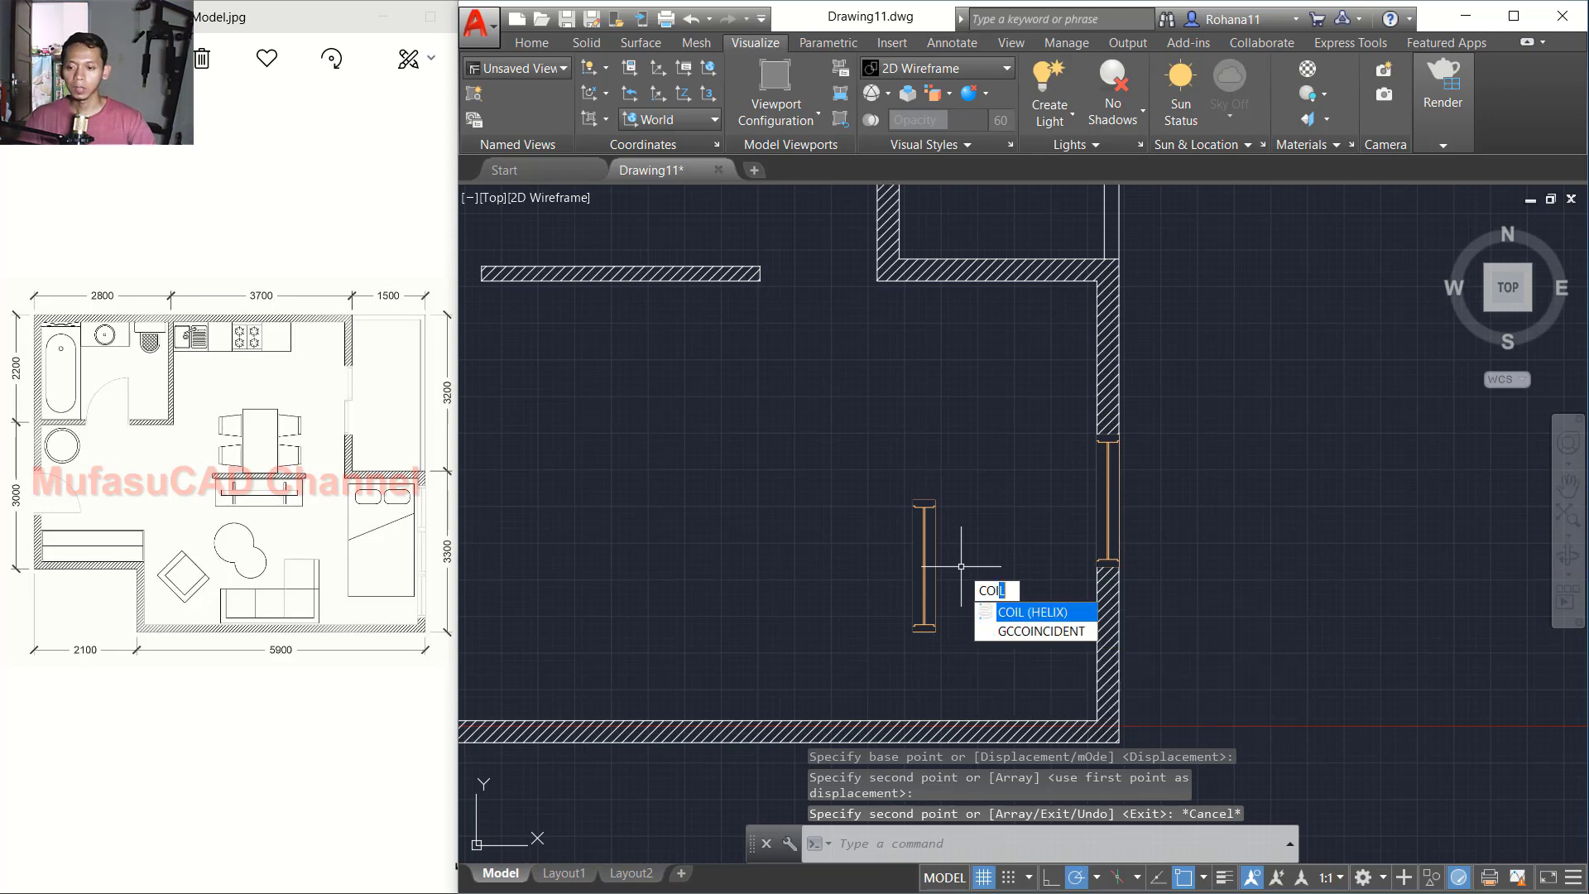
key("BackSpace")
key("Return")
left_click(960, 501)
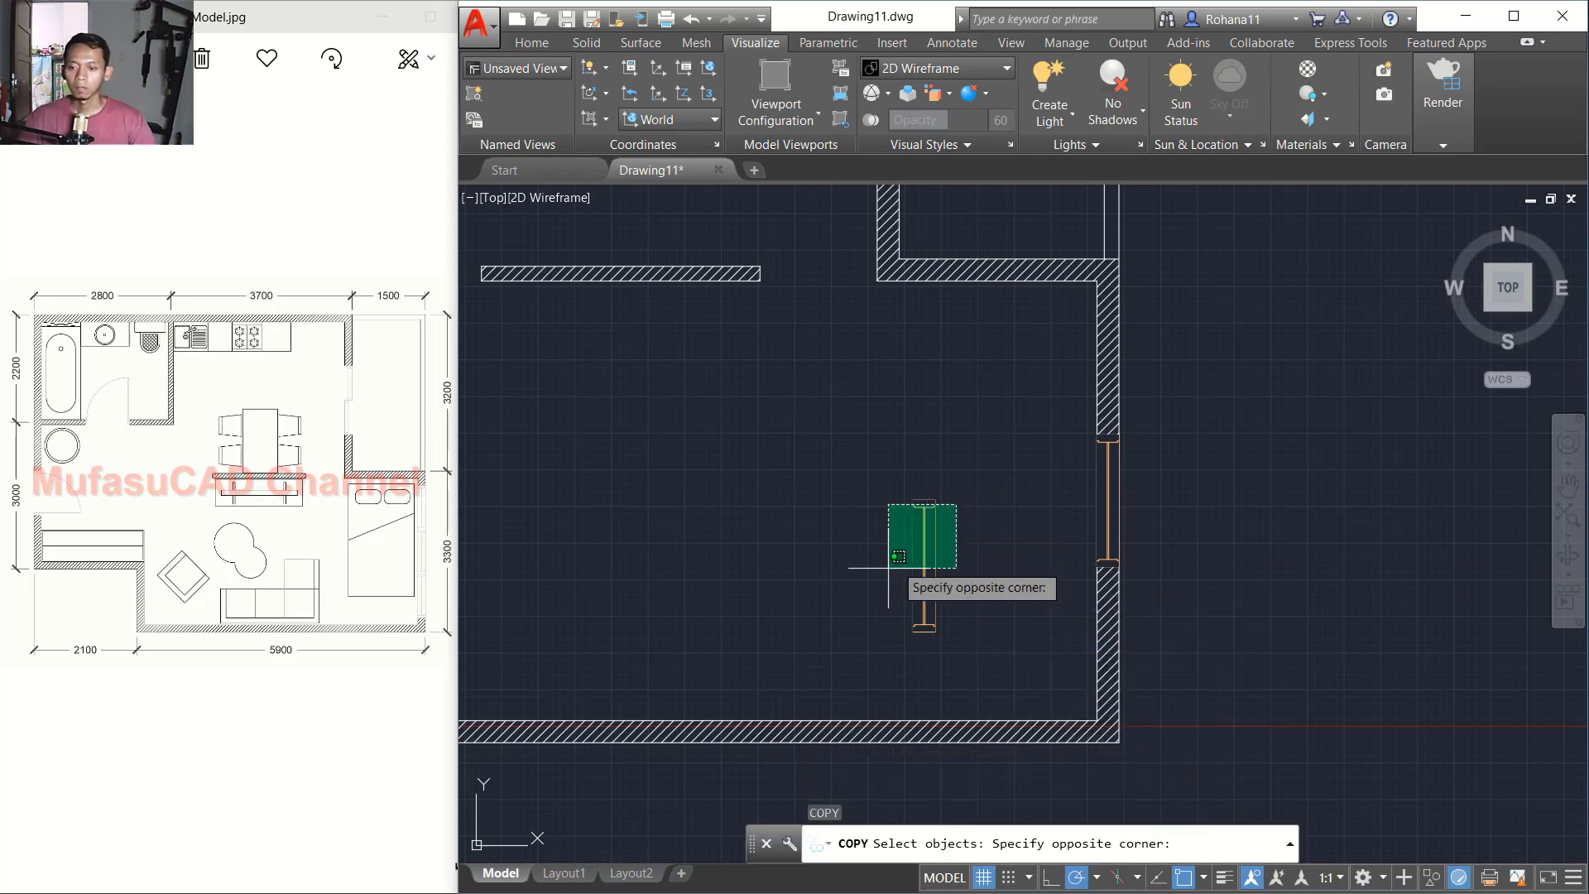
left_click(898, 584)
key("Return")
scroll(958, 647, "up", 5)
left_click(901, 609)
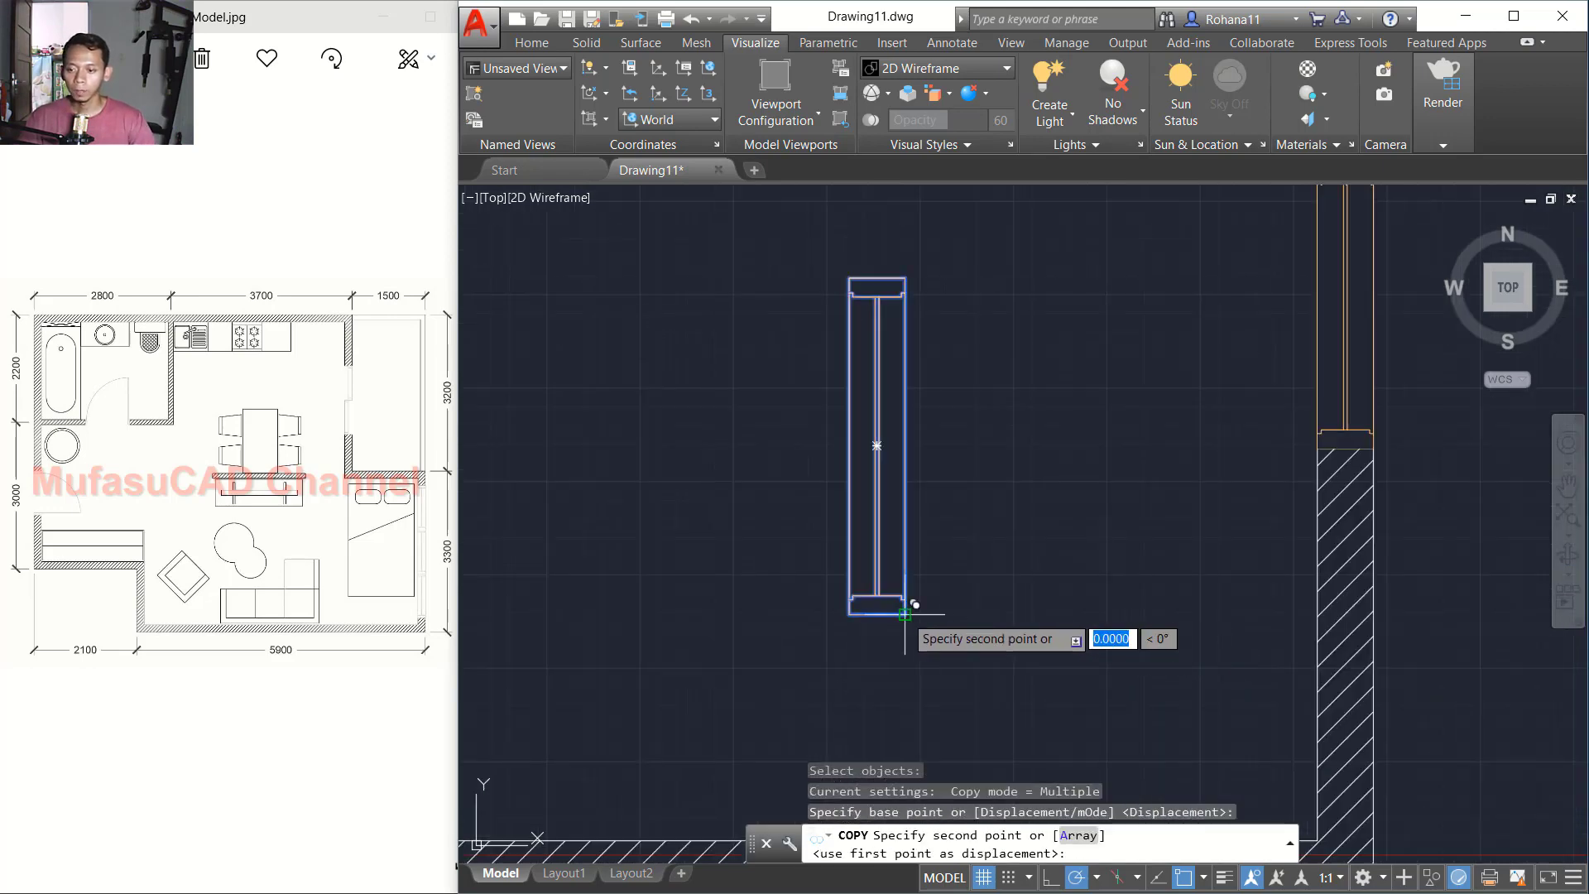
scroll(994, 608, "down", 5)
scroll(1199, 502, "up", 6)
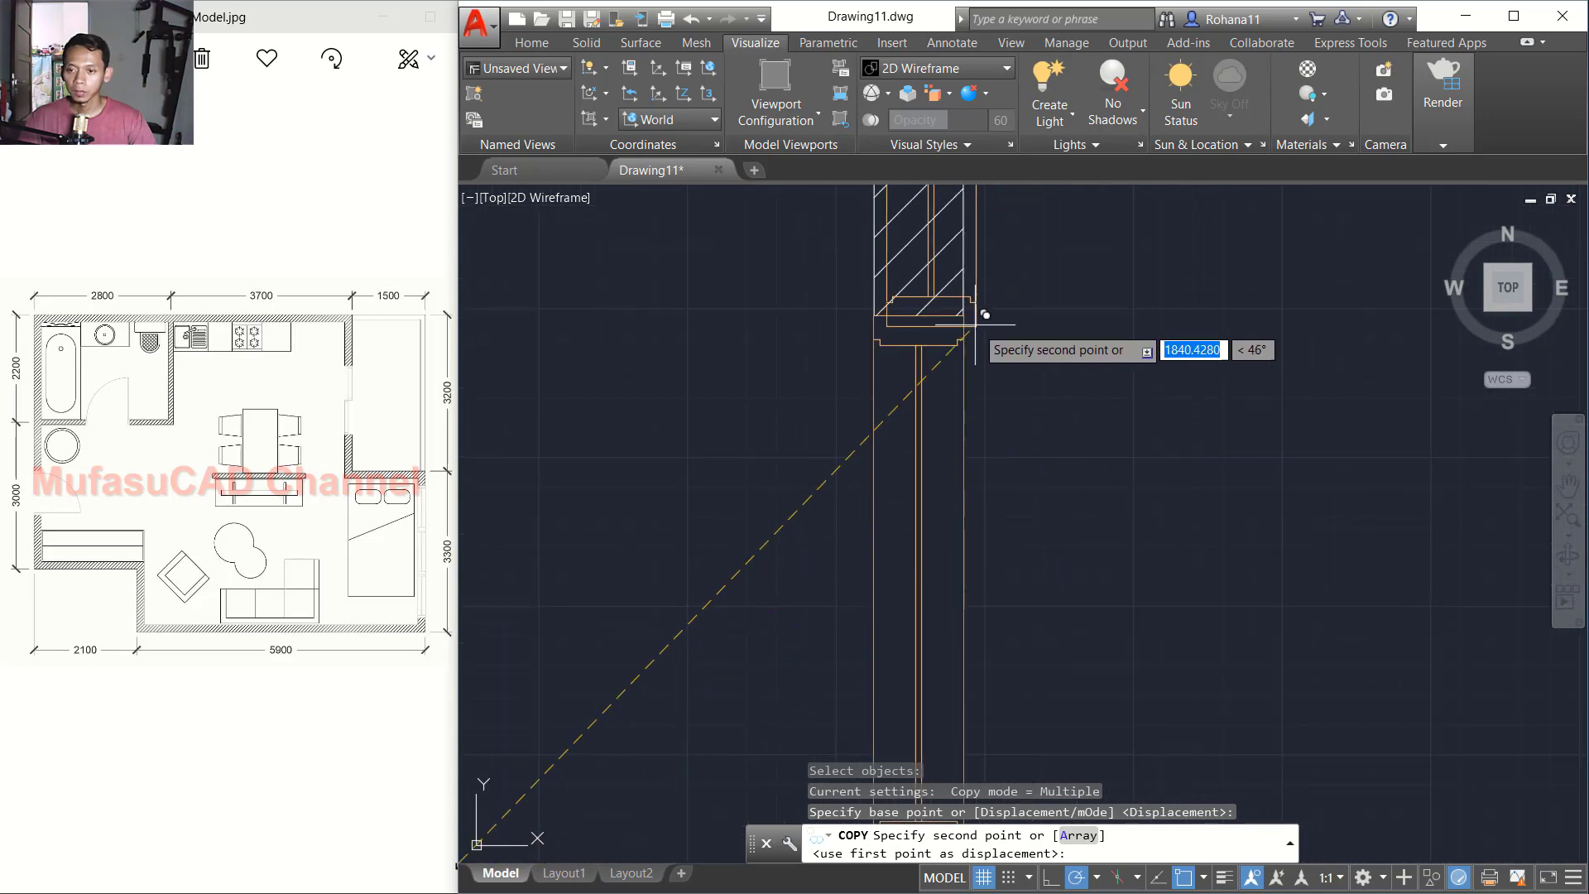
left_click(973, 305)
scroll(979, 344, "down", 5)
key("Escape")
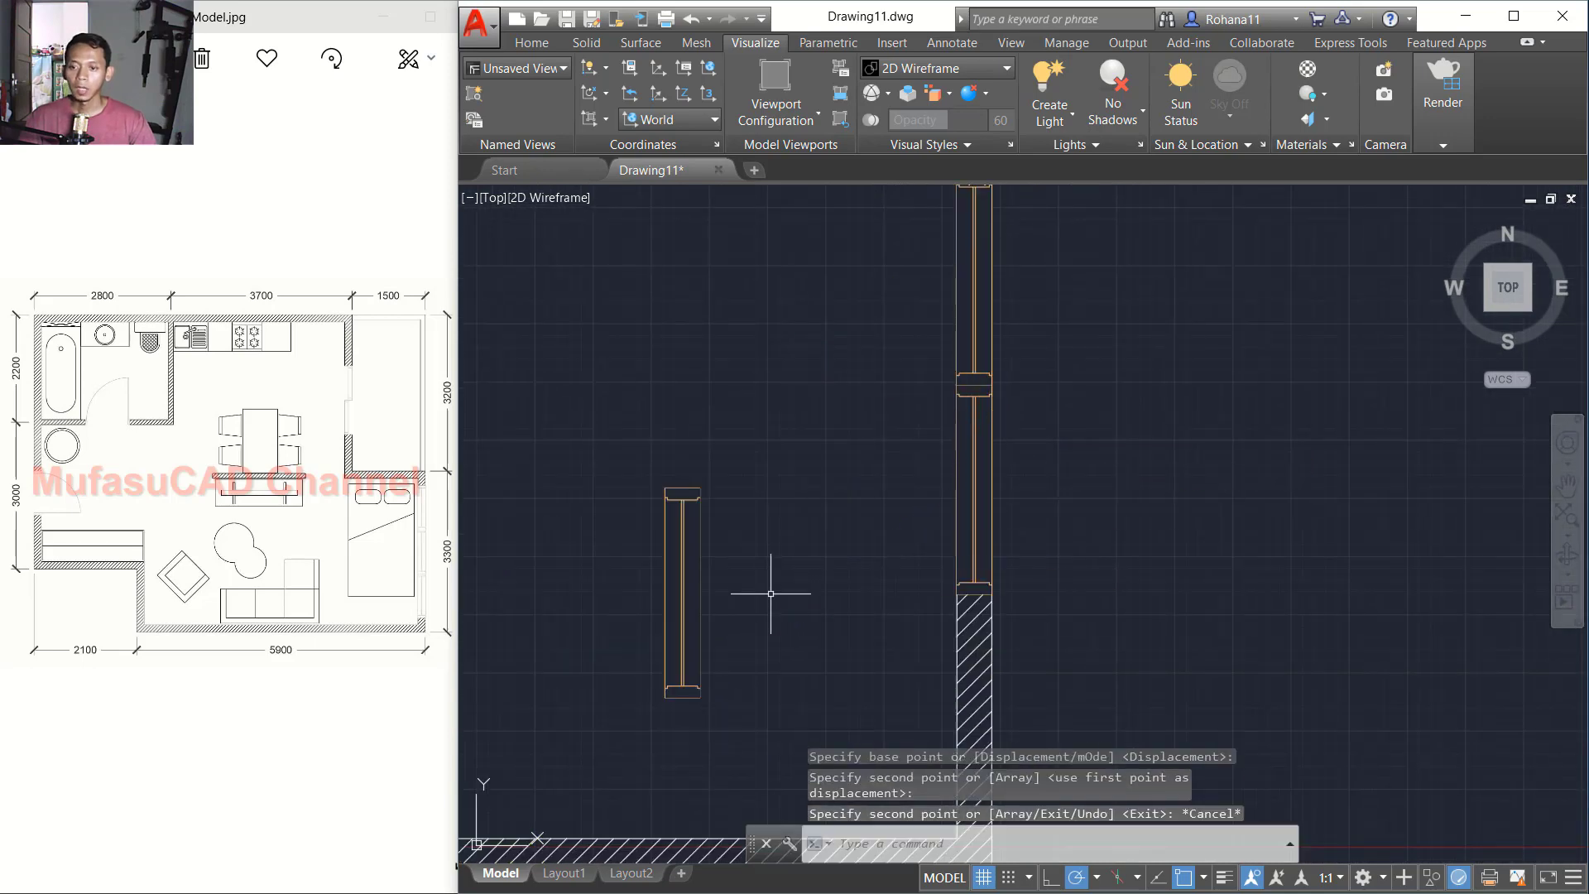
Step: Move the loose window by its upper right corner to the lower end of the window pair in the right outer wall
middle_click_drag(773, 586, 841, 540)
key("Return")
left_click(862, 497)
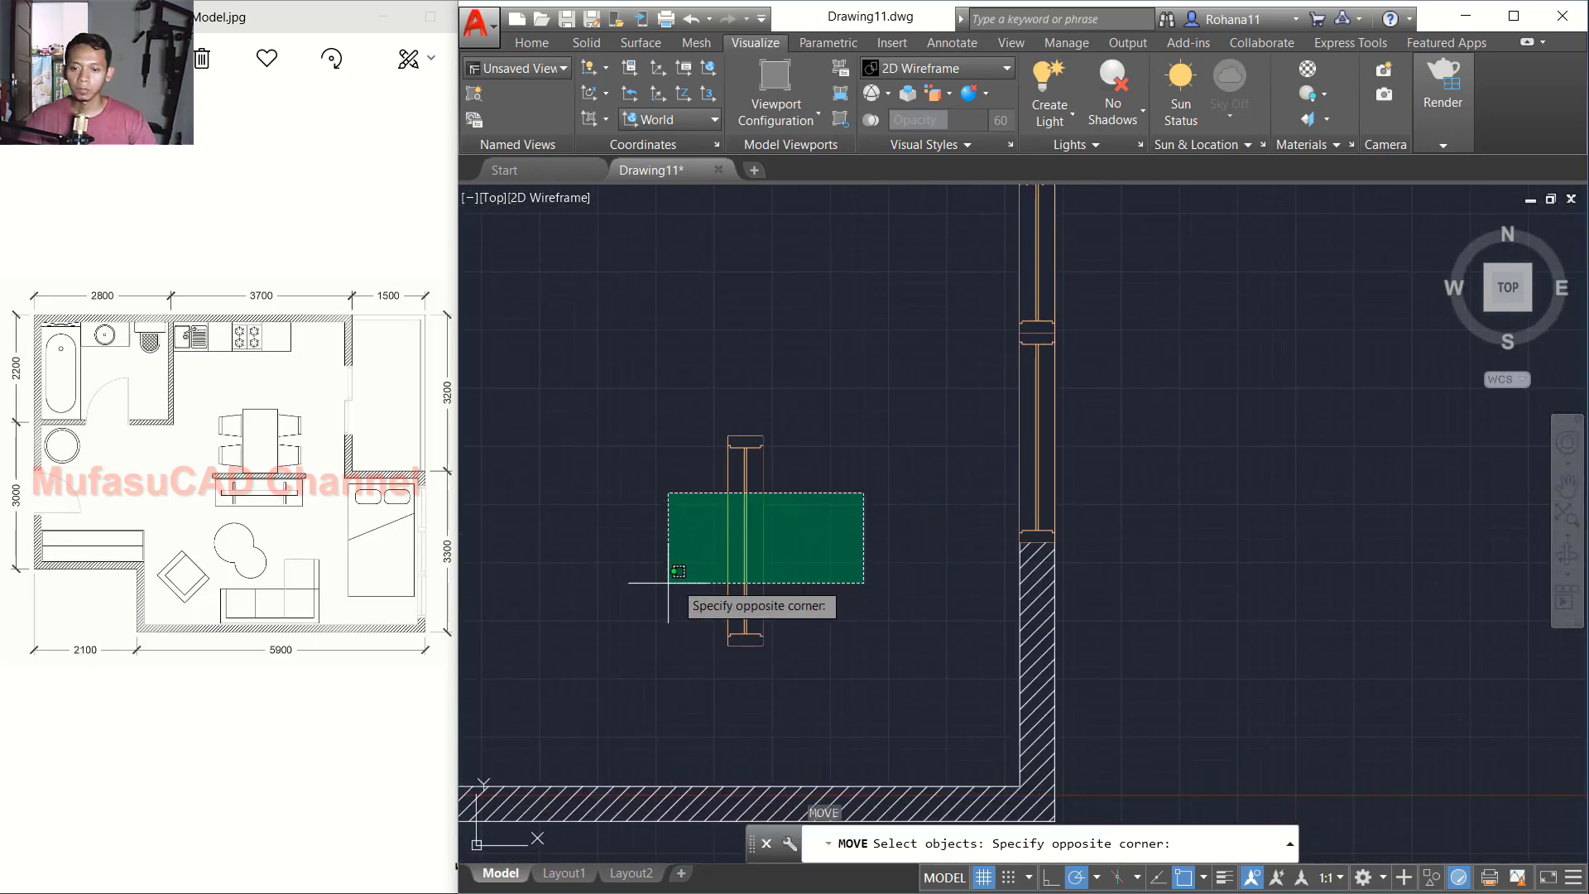
left_click(670, 588)
key("Return")
scroll(772, 437, "up", 2)
left_click(725, 614)
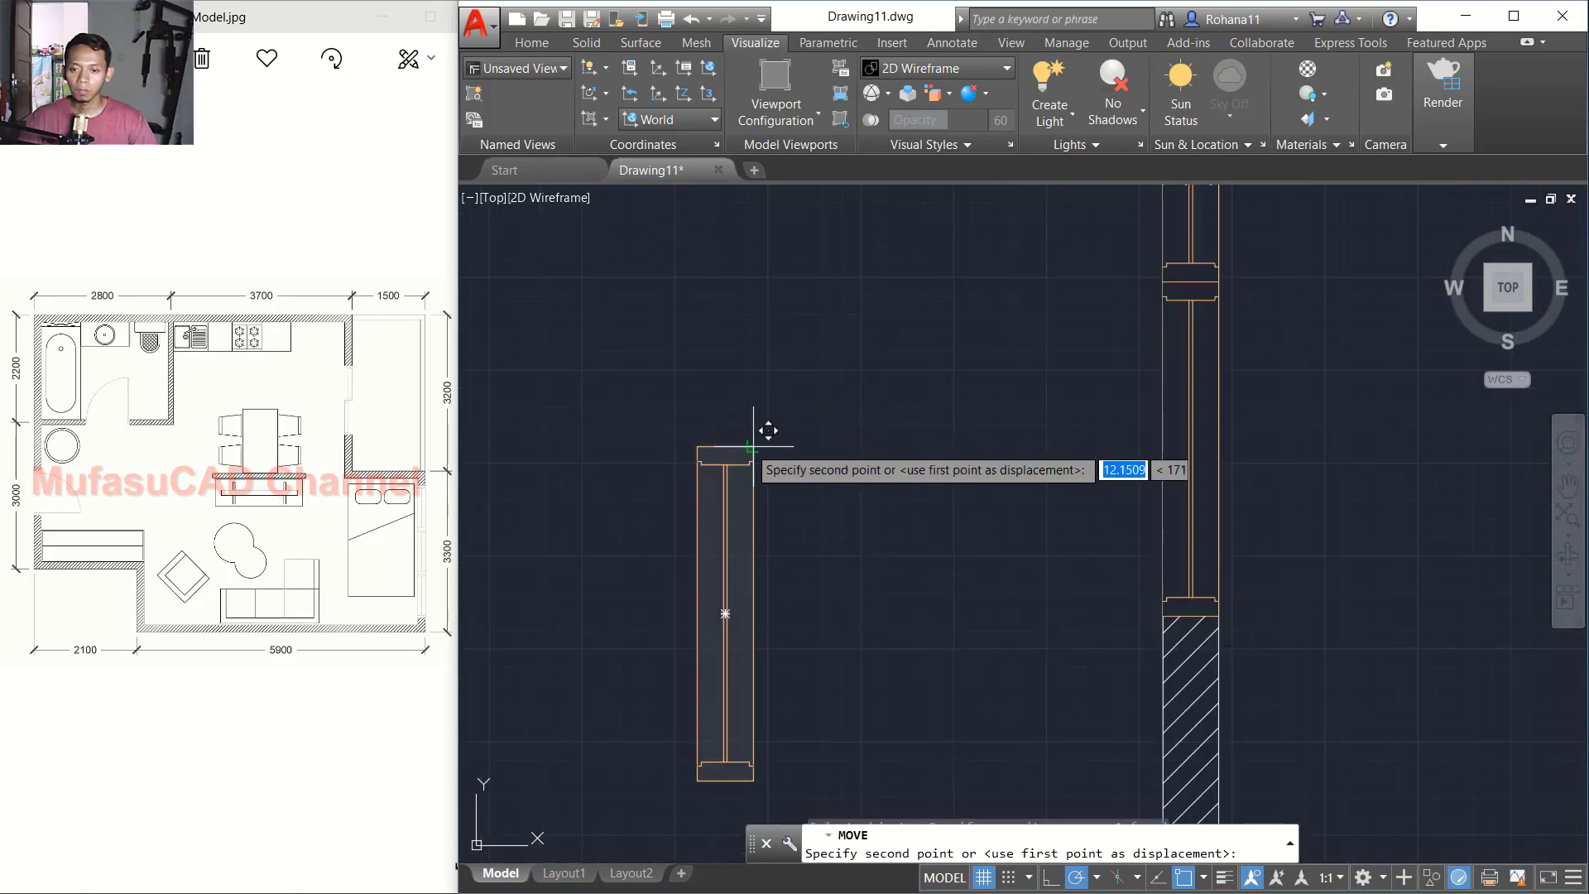
scroll(1200, 596, "up", 3)
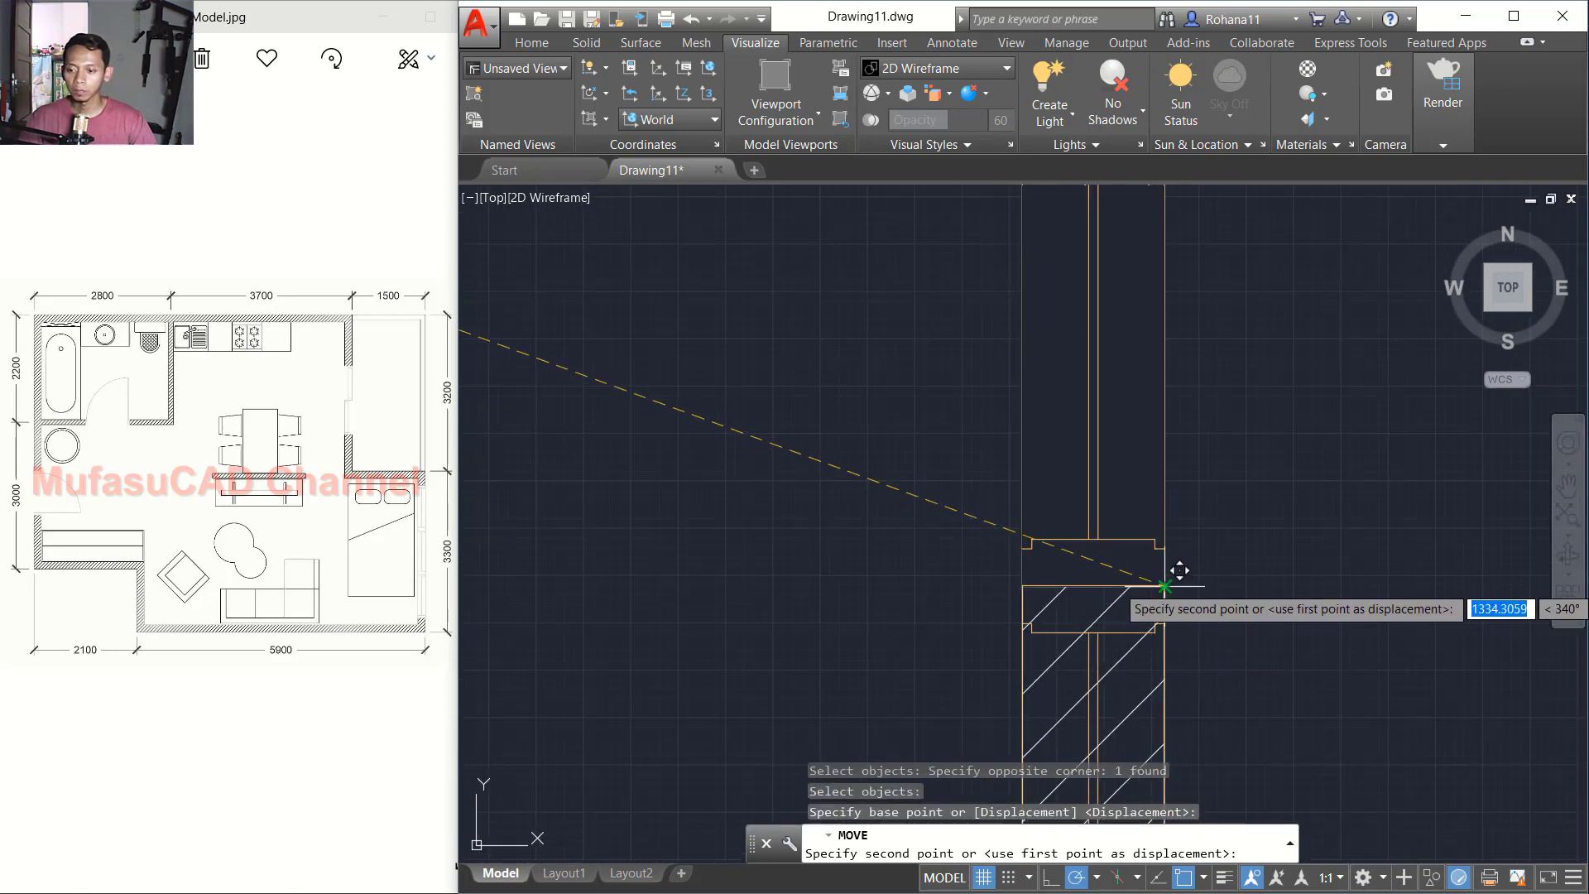
left_click(1175, 567)
Step: Insert the "150x1400 Sliding Door.dwg" block from the Door folder in the open space beside the balcony wall
scroll(1206, 585, "down", 3)
scroll(1024, 520, "down", 3)
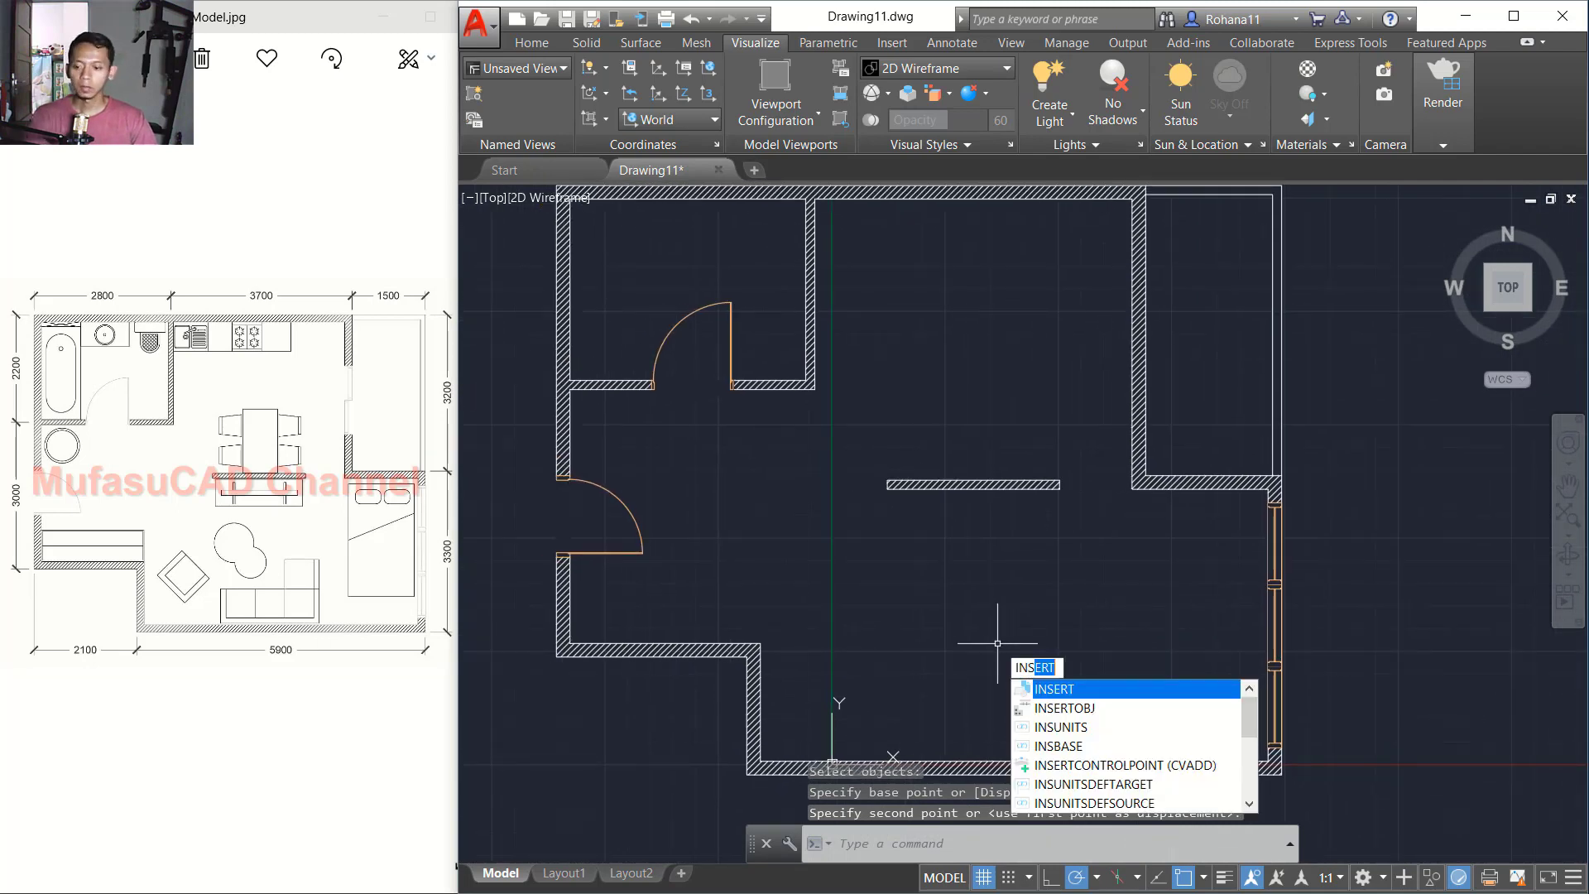
type("INS")
key("Return")
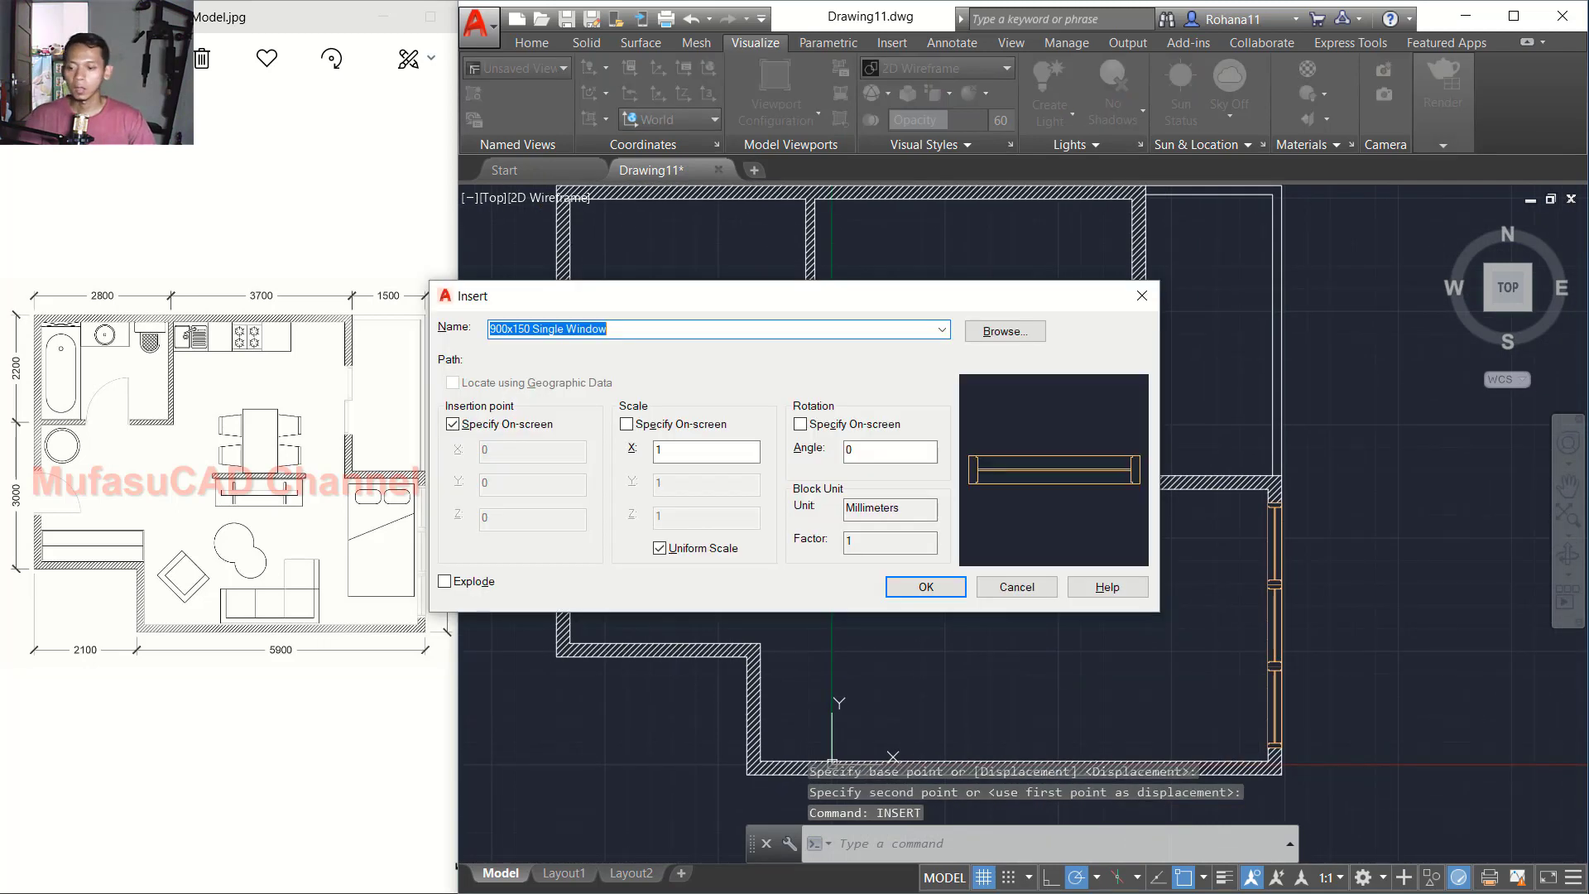
left_click(1005, 332)
left_click(902, 236)
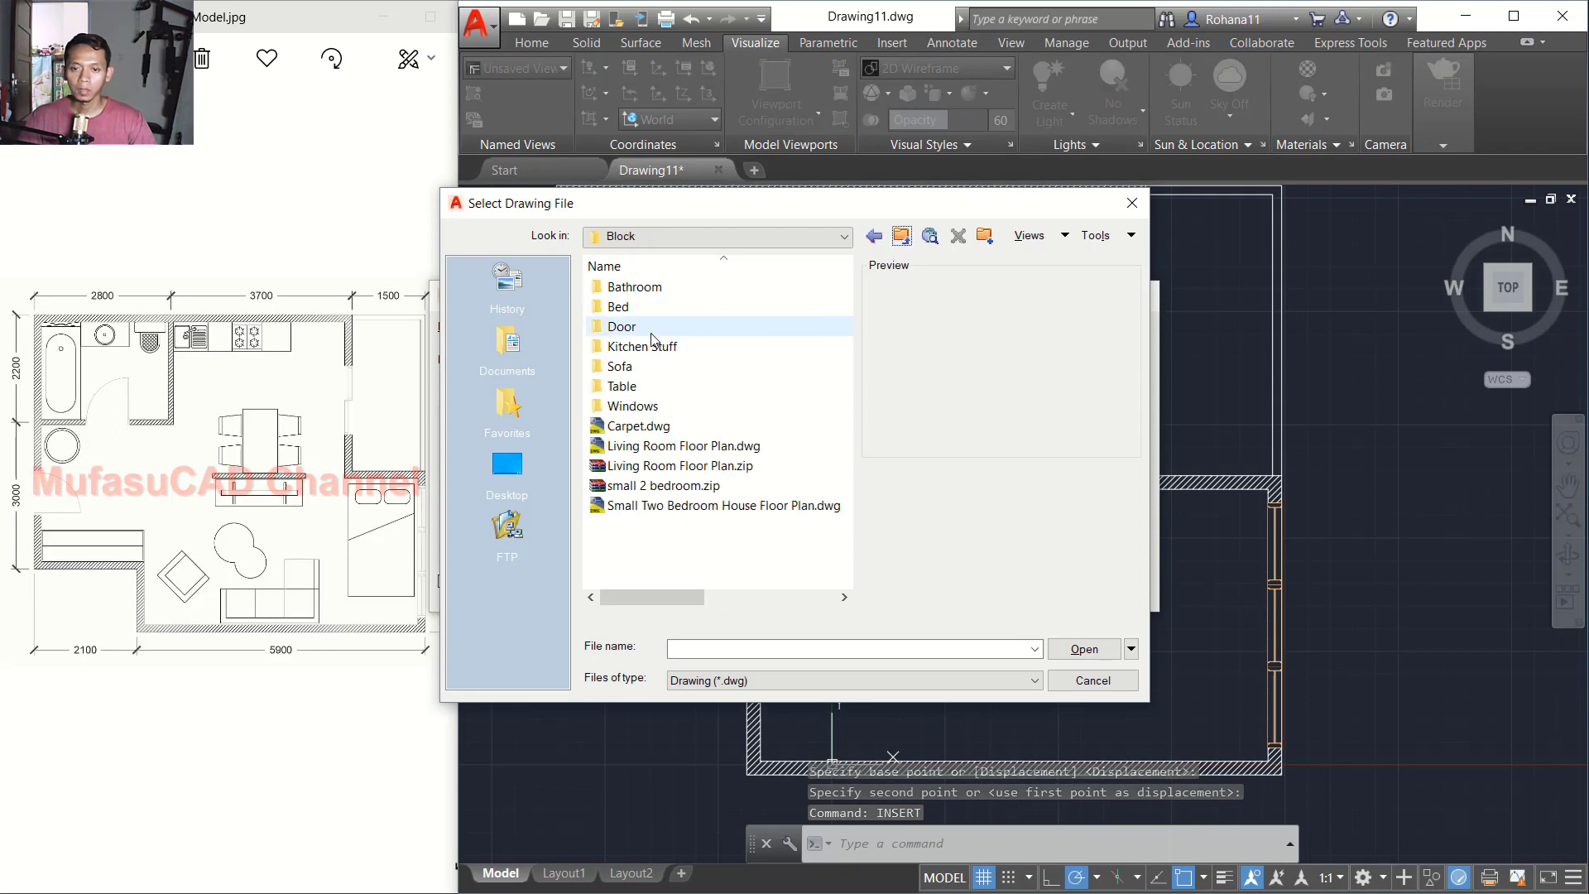
double_click(612, 325)
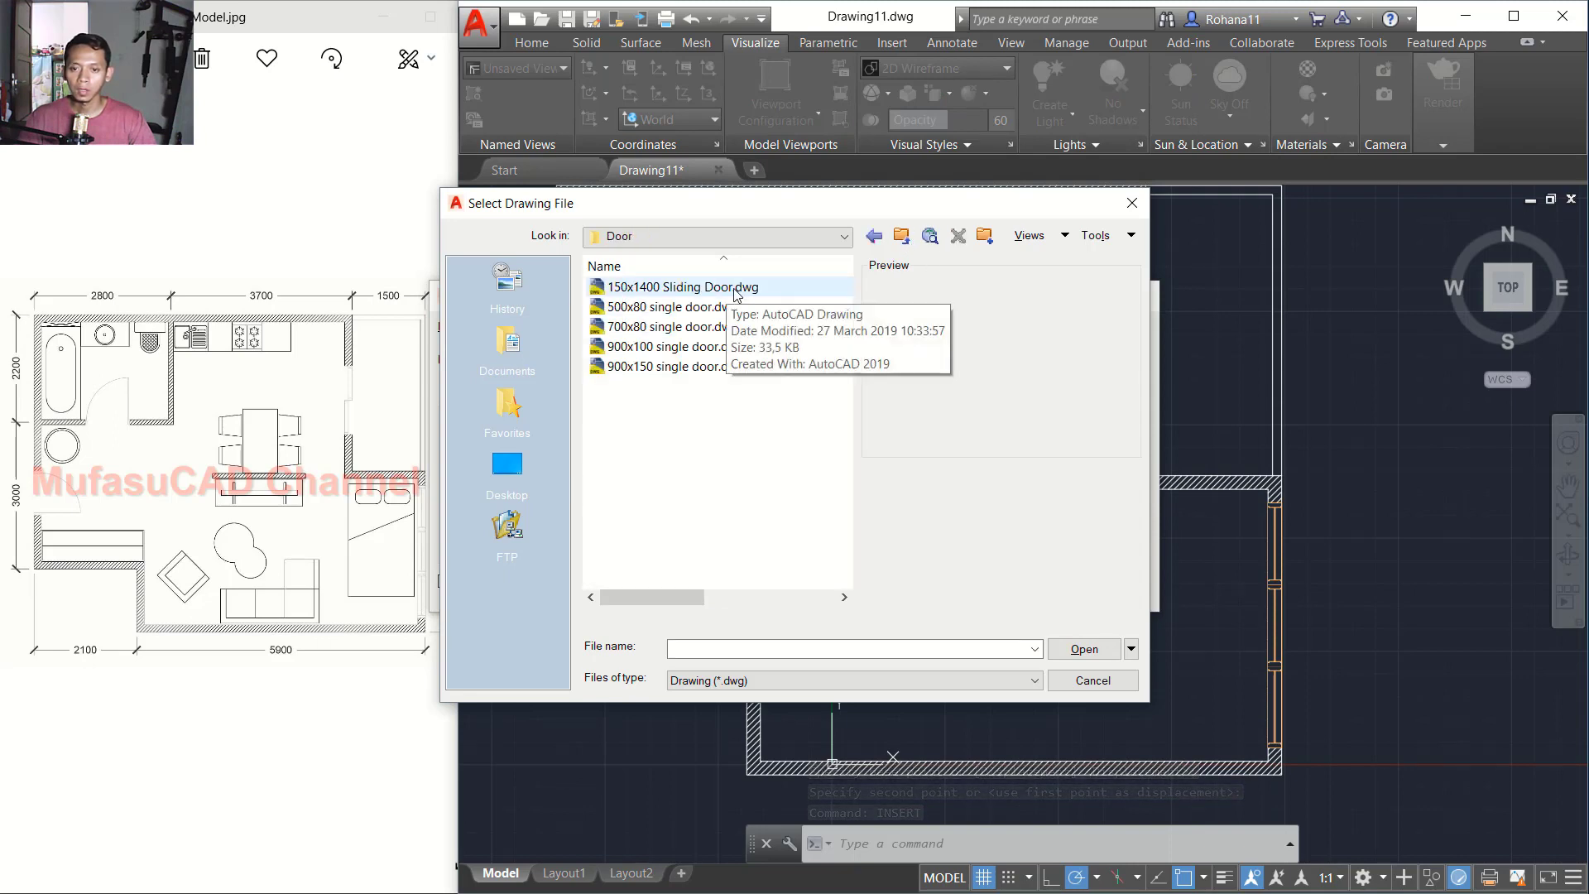
left_click(677, 287)
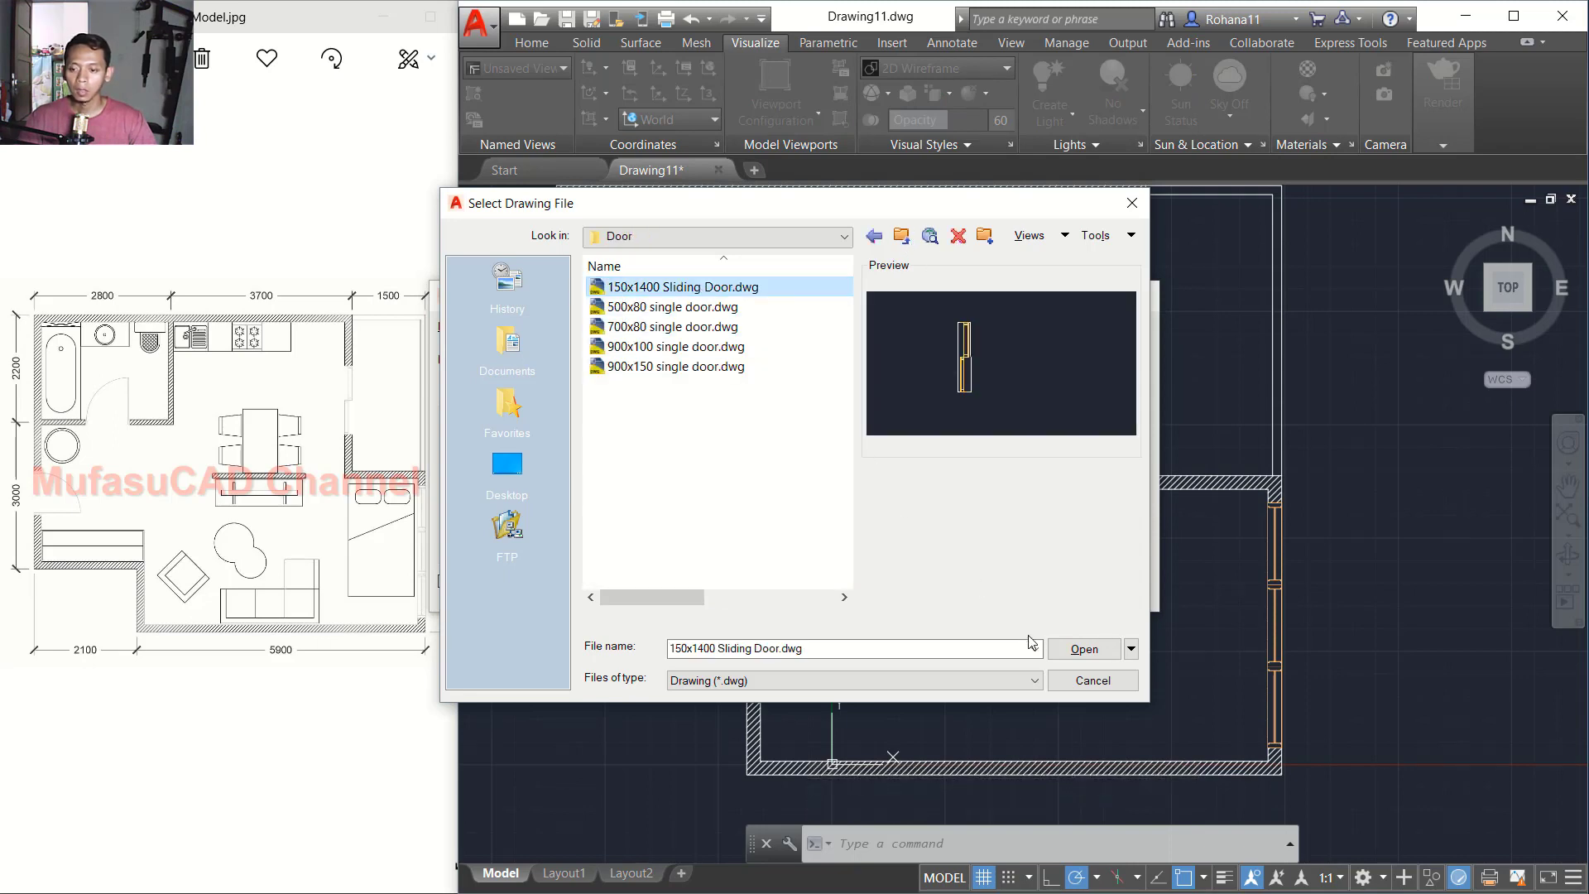
left_click(1076, 653)
left_click(926, 586)
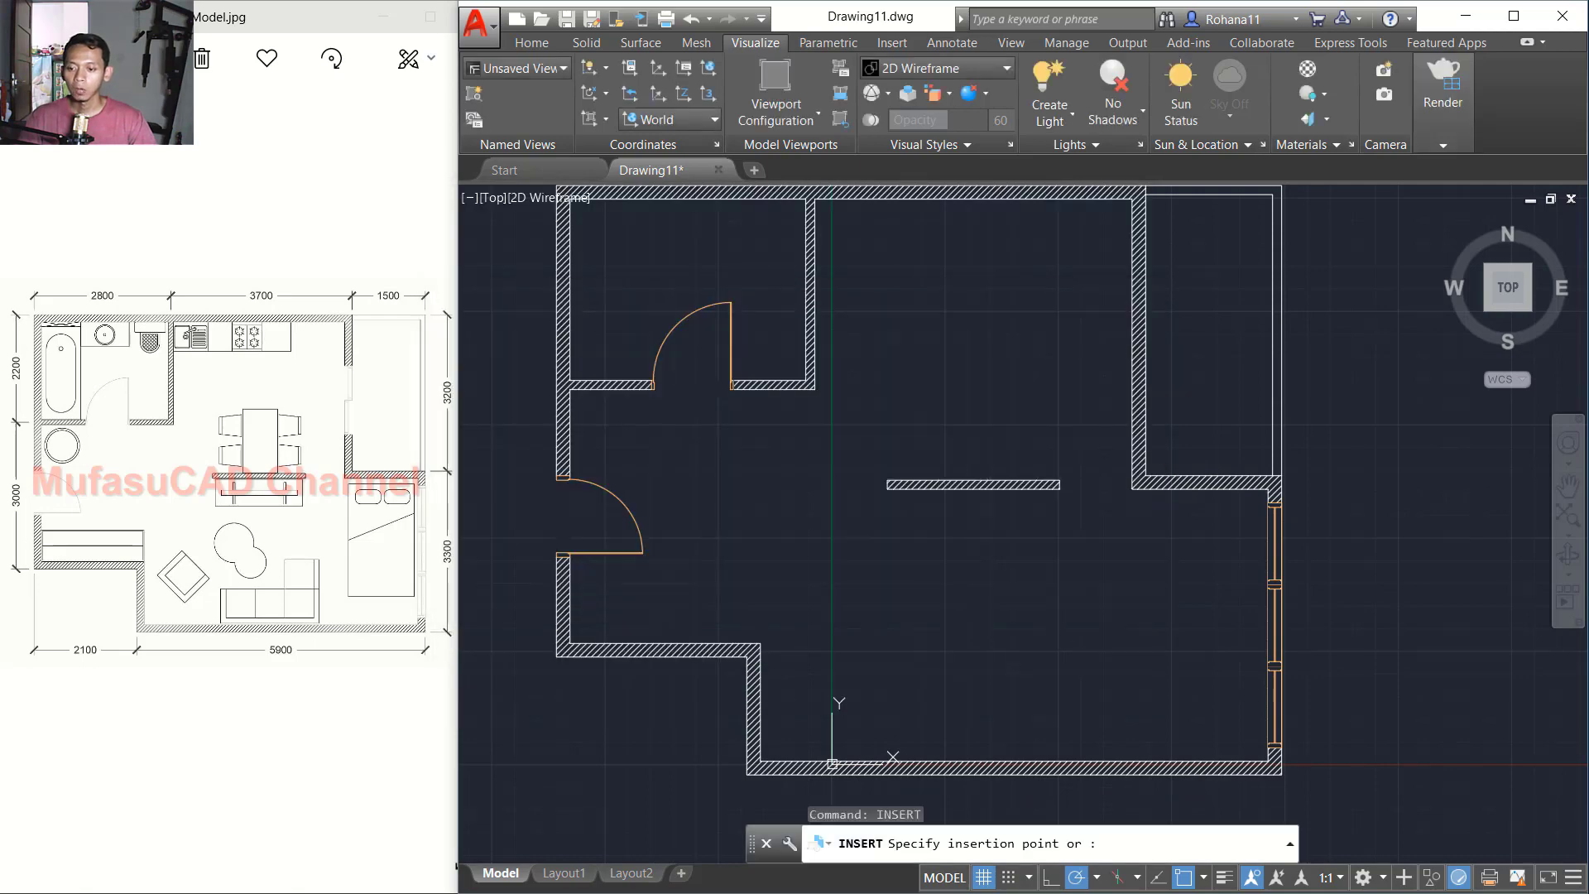
middle_click_drag(1047, 570, 1001, 681)
left_click(992, 555)
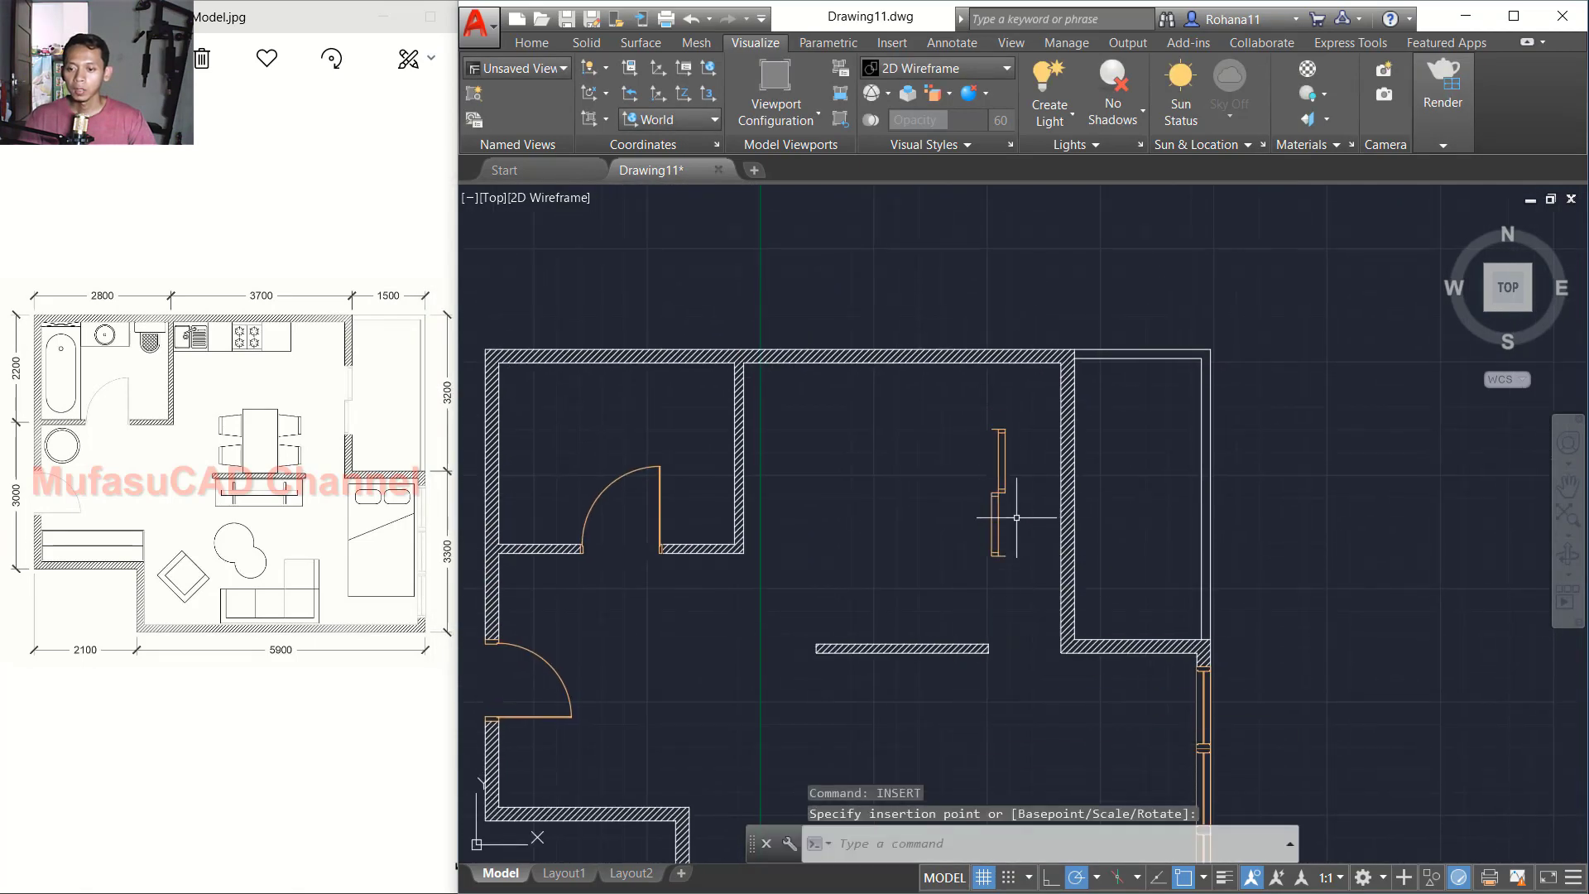
Step: Move the sliding door from the middle of its left edge to the middle of the balcony wall's inner face
scroll(1006, 539, "up", 2)
type("m")
key("space")
left_click(1004, 503)
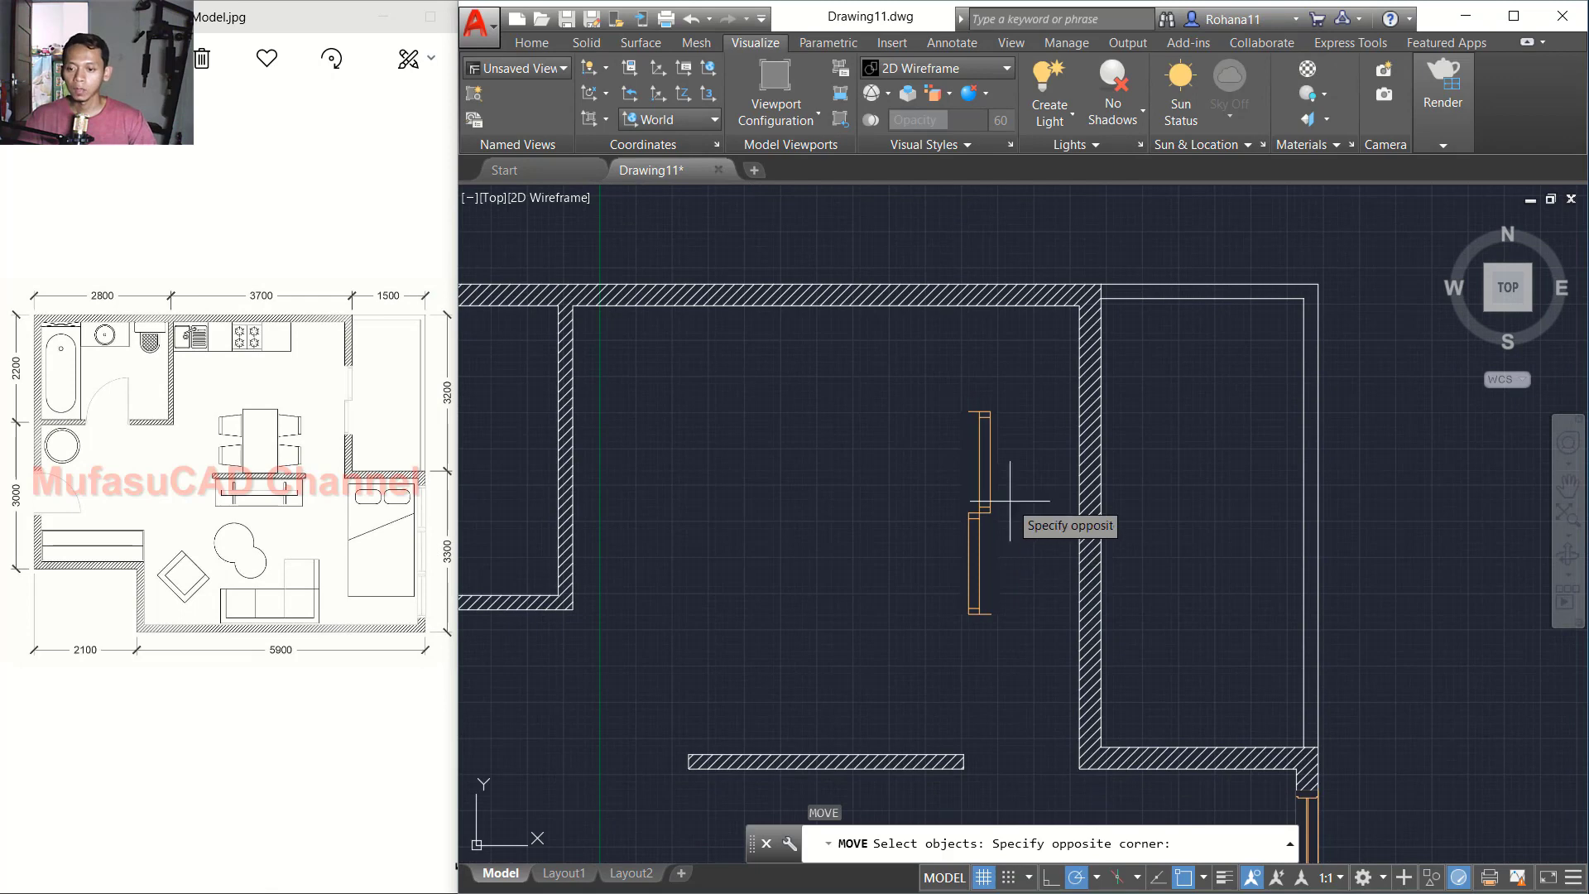
left_click(942, 561)
key("space")
scroll(1018, 538, "up", 2)
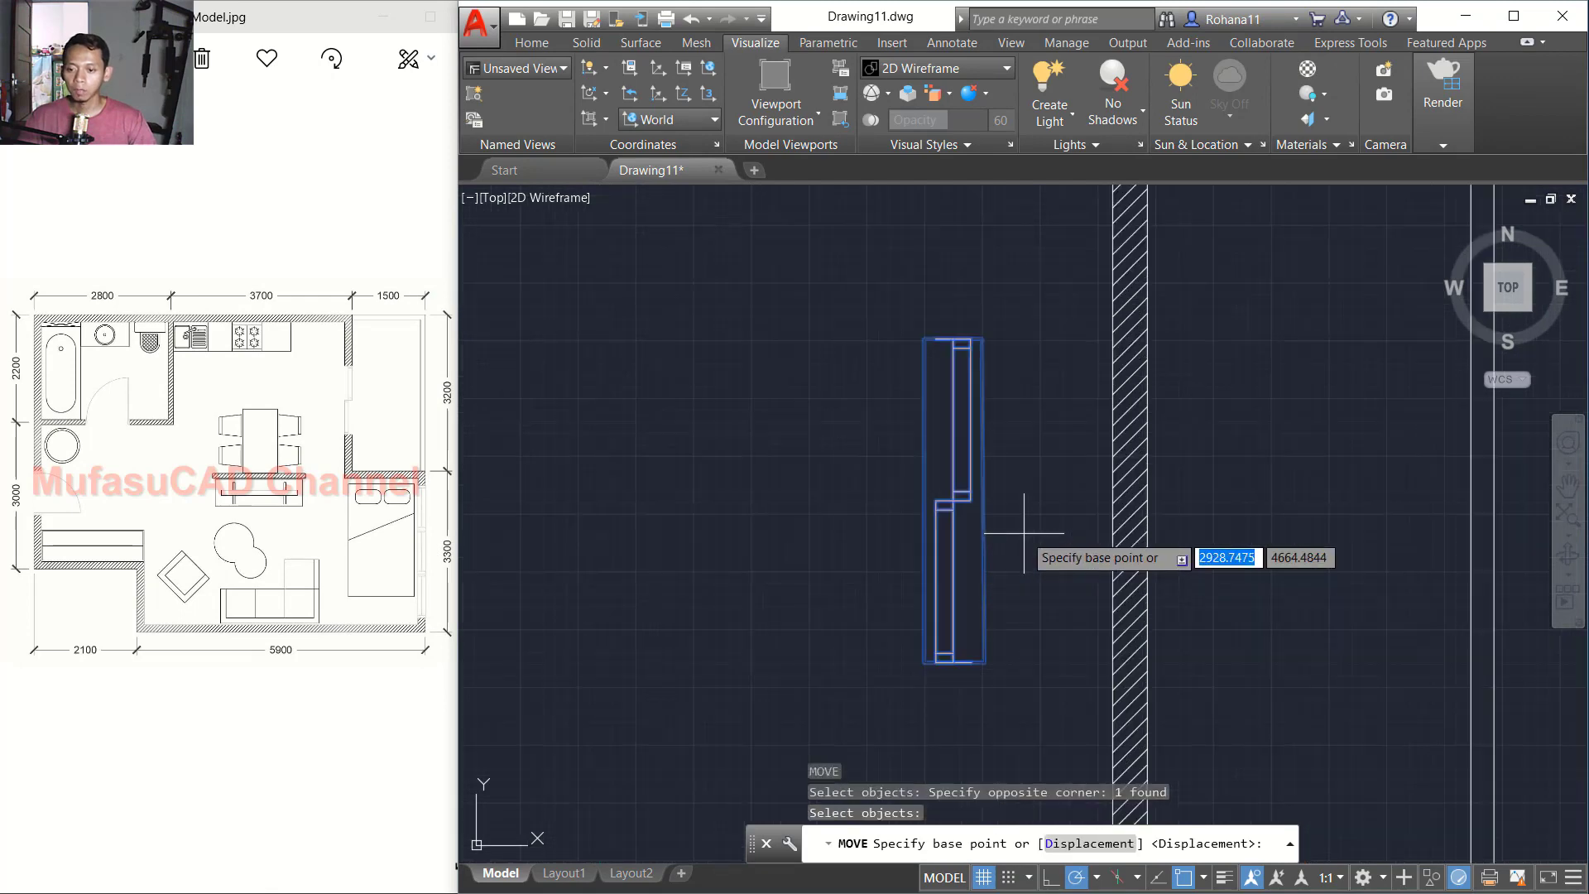
left_click(936, 492)
scroll(1109, 563, "down", 2)
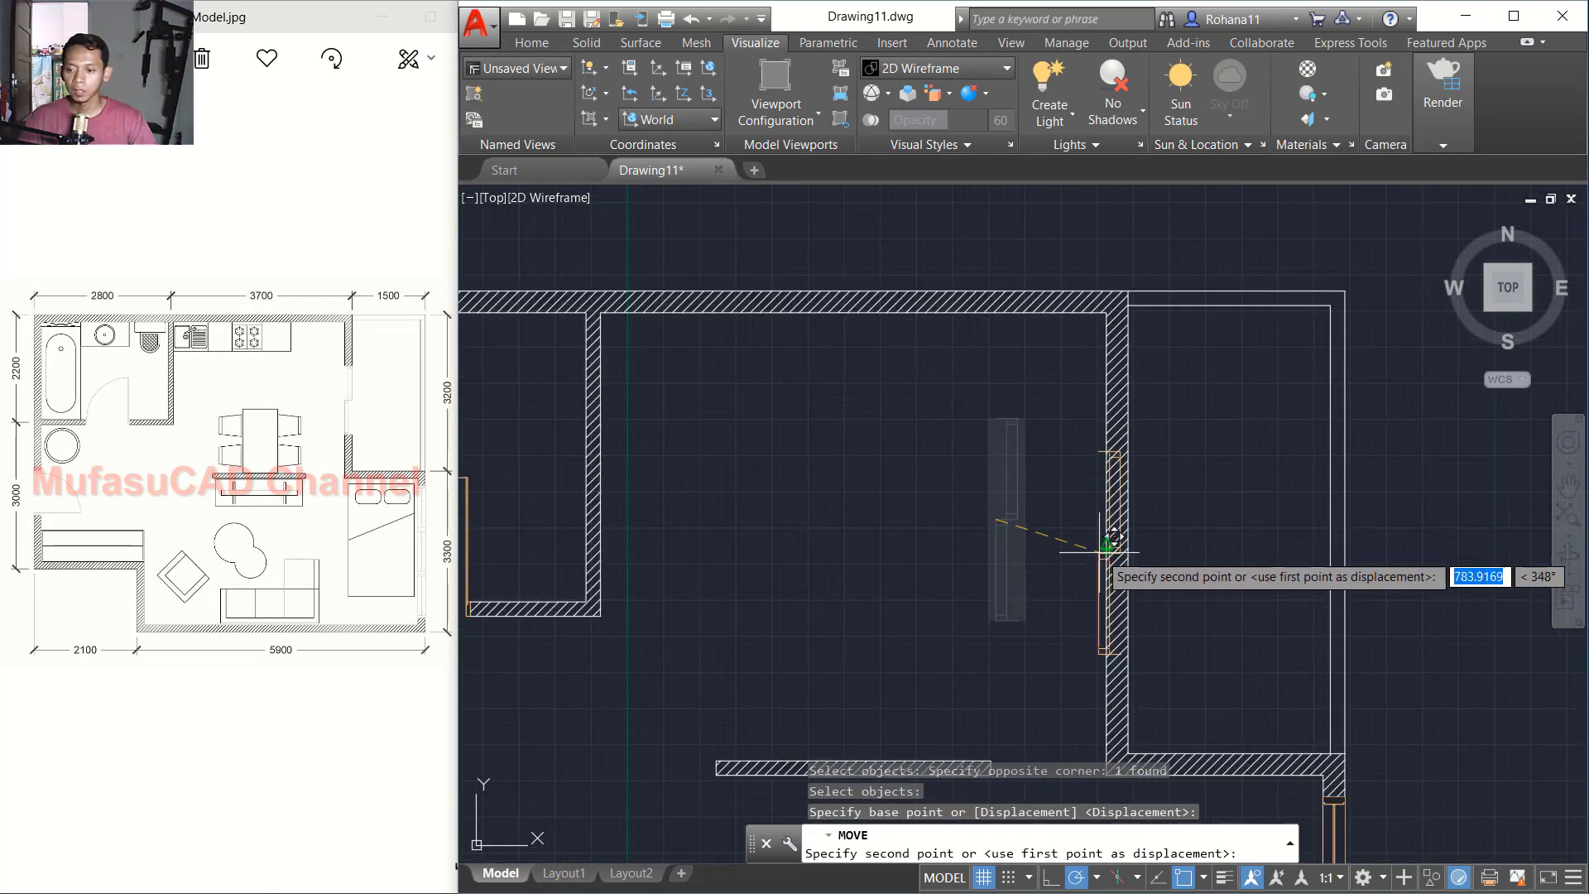
left_click(1108, 544)
scroll(1057, 587, "down", 4)
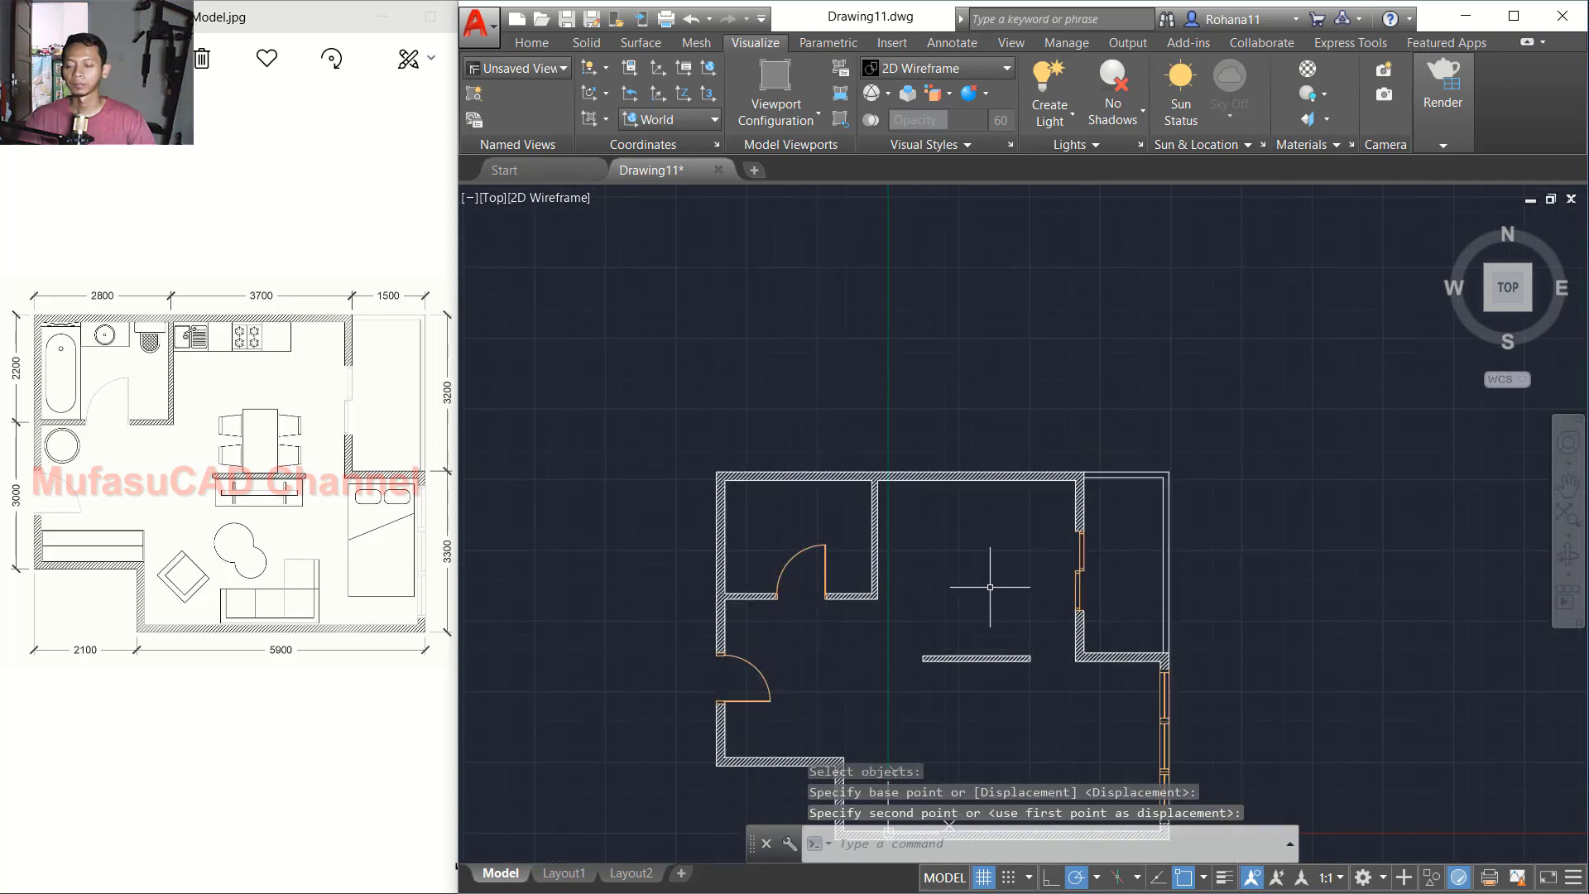
middle_click_drag(990, 588, 1078, 498)
middle_click_drag(1082, 634, 1003, 554)
scroll(970, 601, "up", 2)
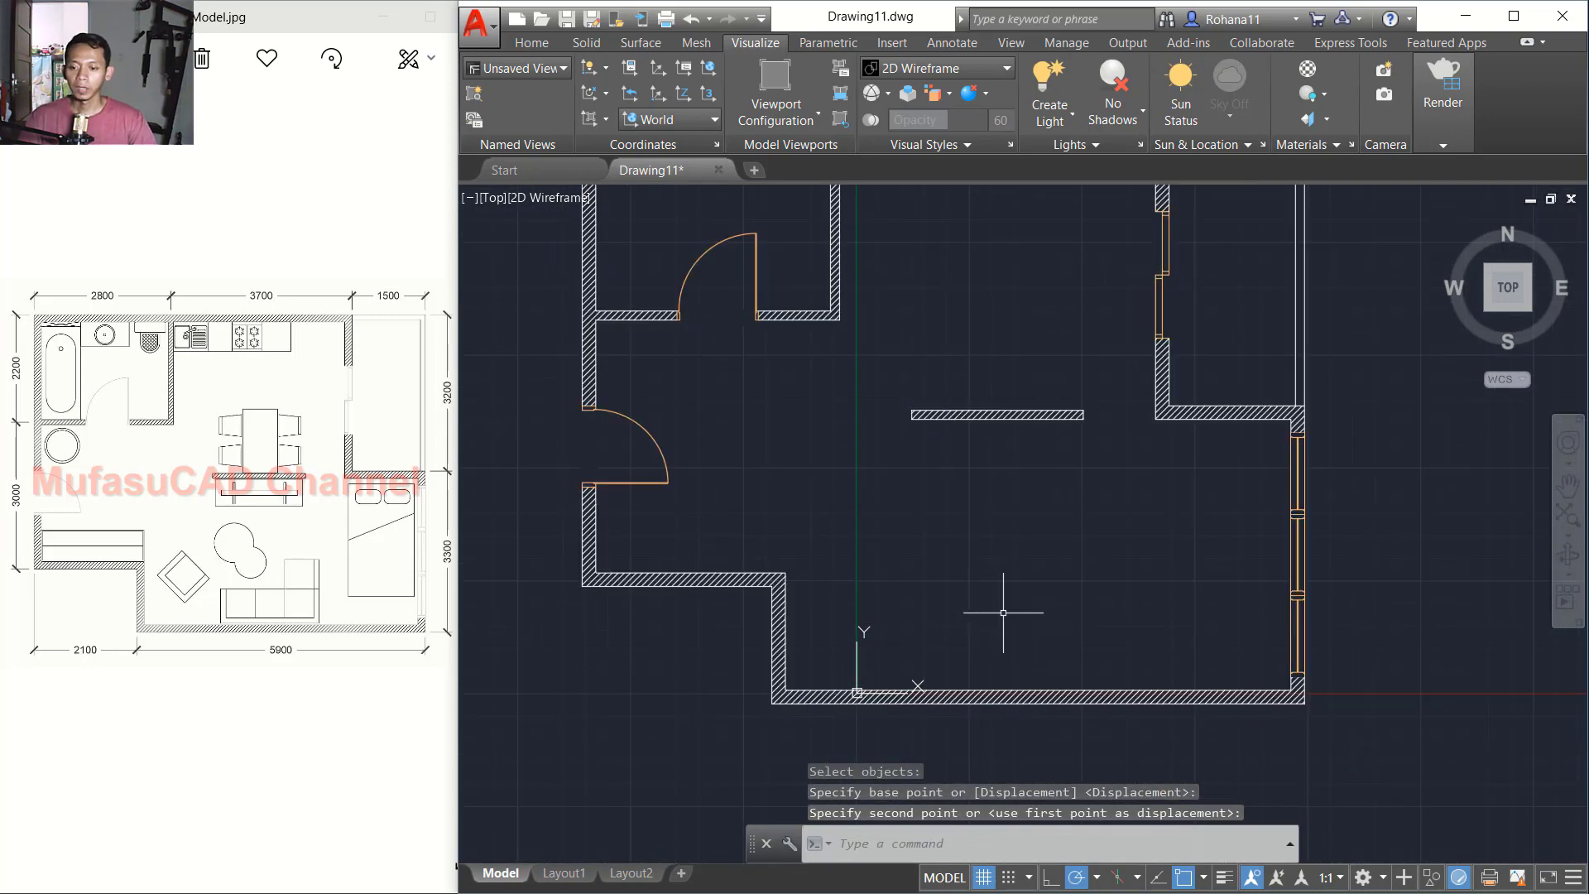
scroll(1014, 596, "down", 2)
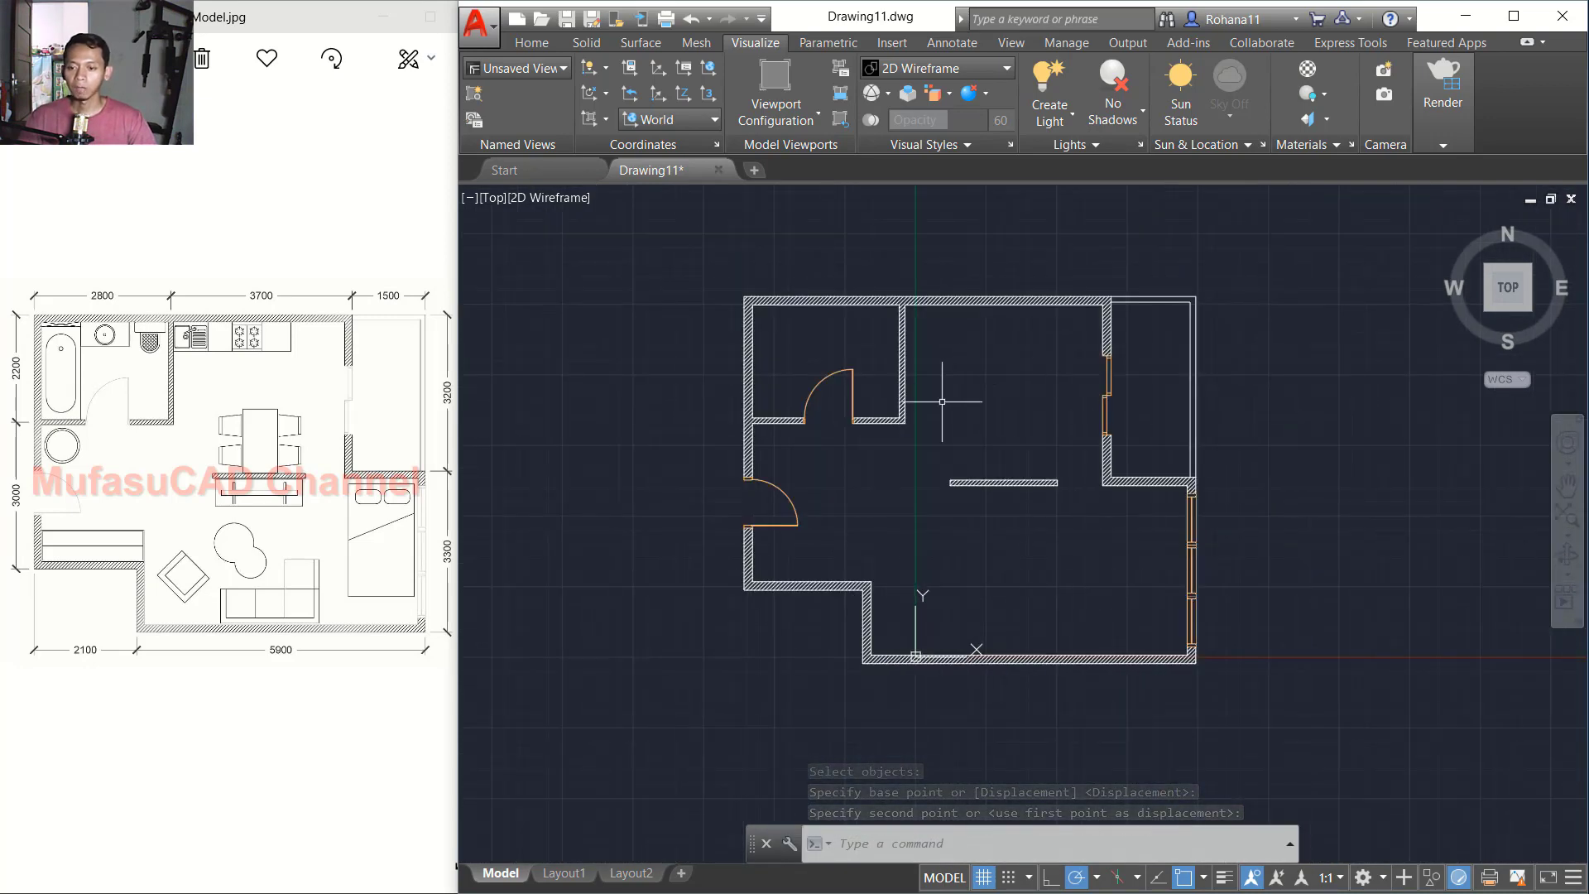
middle_click_drag(1050, 559, 1047, 596)
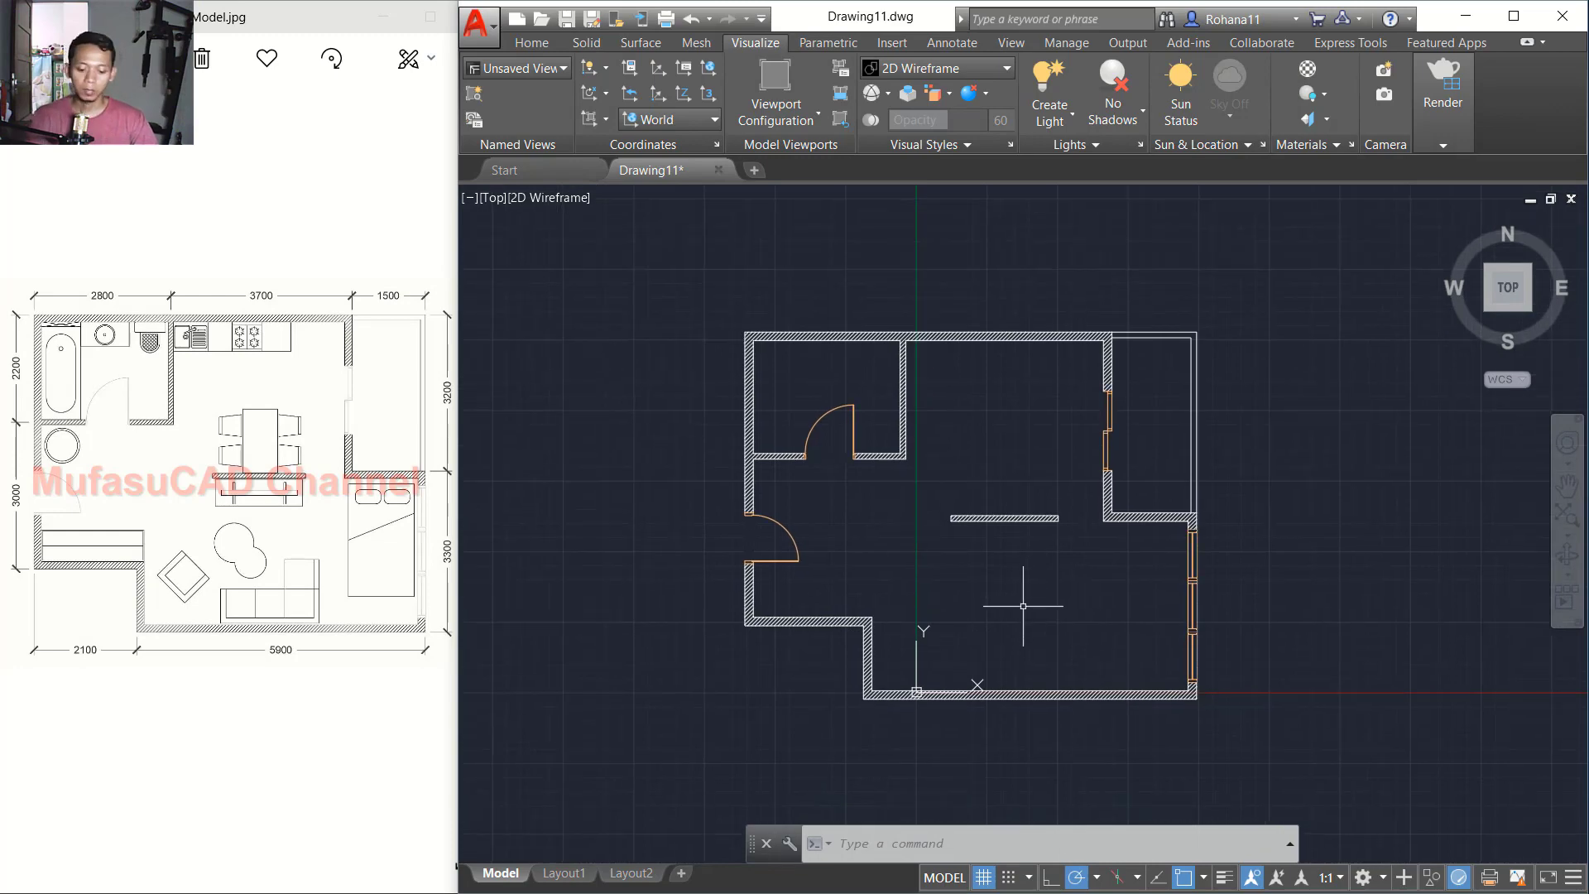
Step: Insert the "Bed1.dwg" block from the Bed folder beside the windows, just below the balcony's lower wall
type("T")
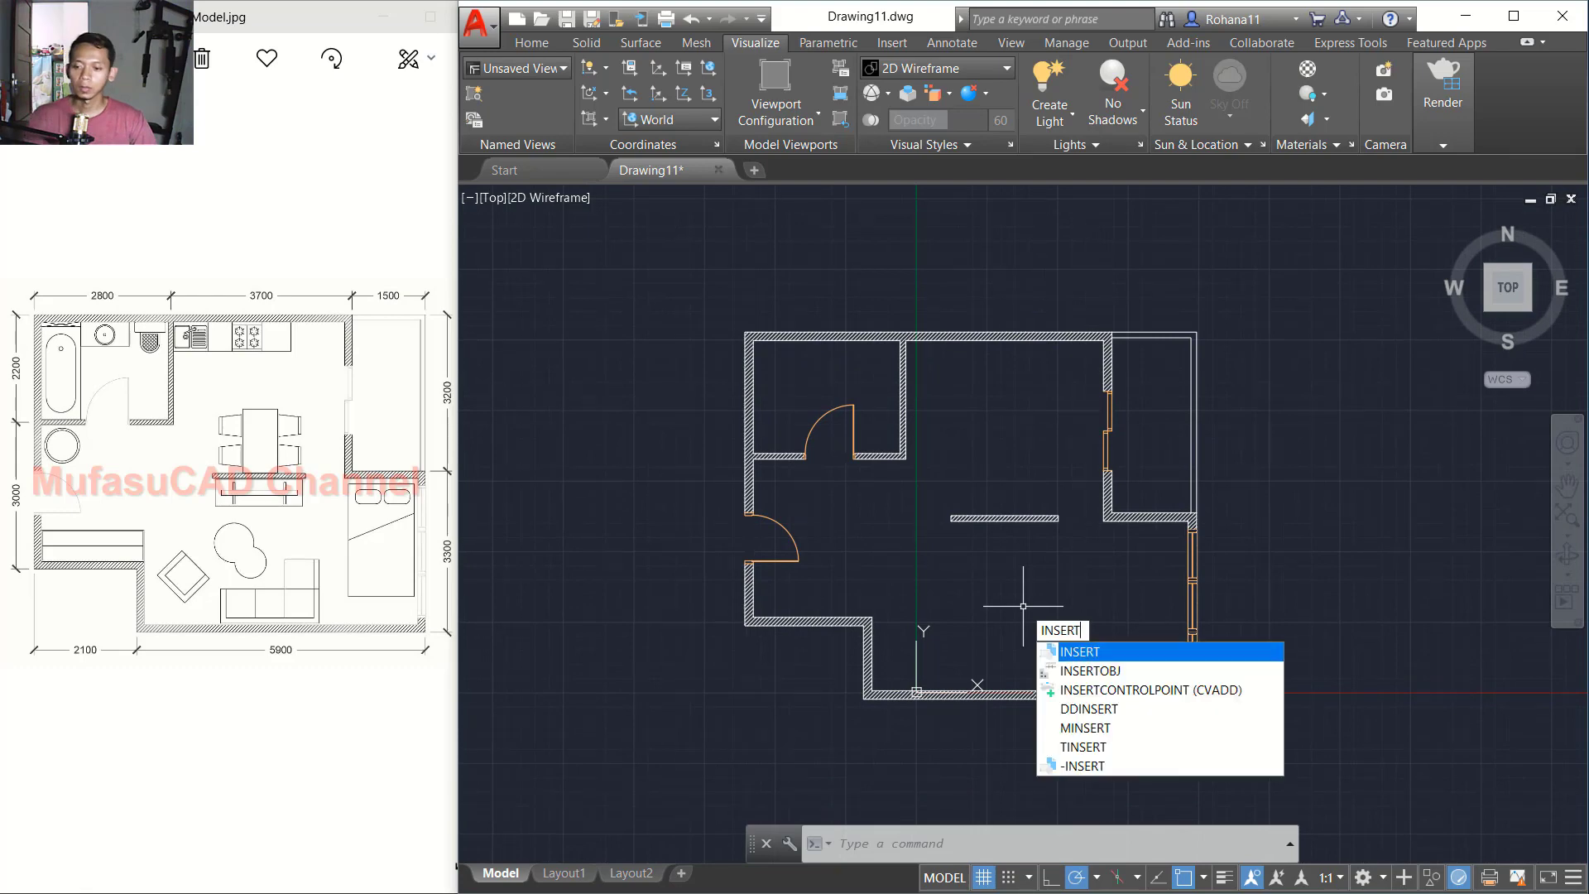
key("Return")
left_click(1003, 331)
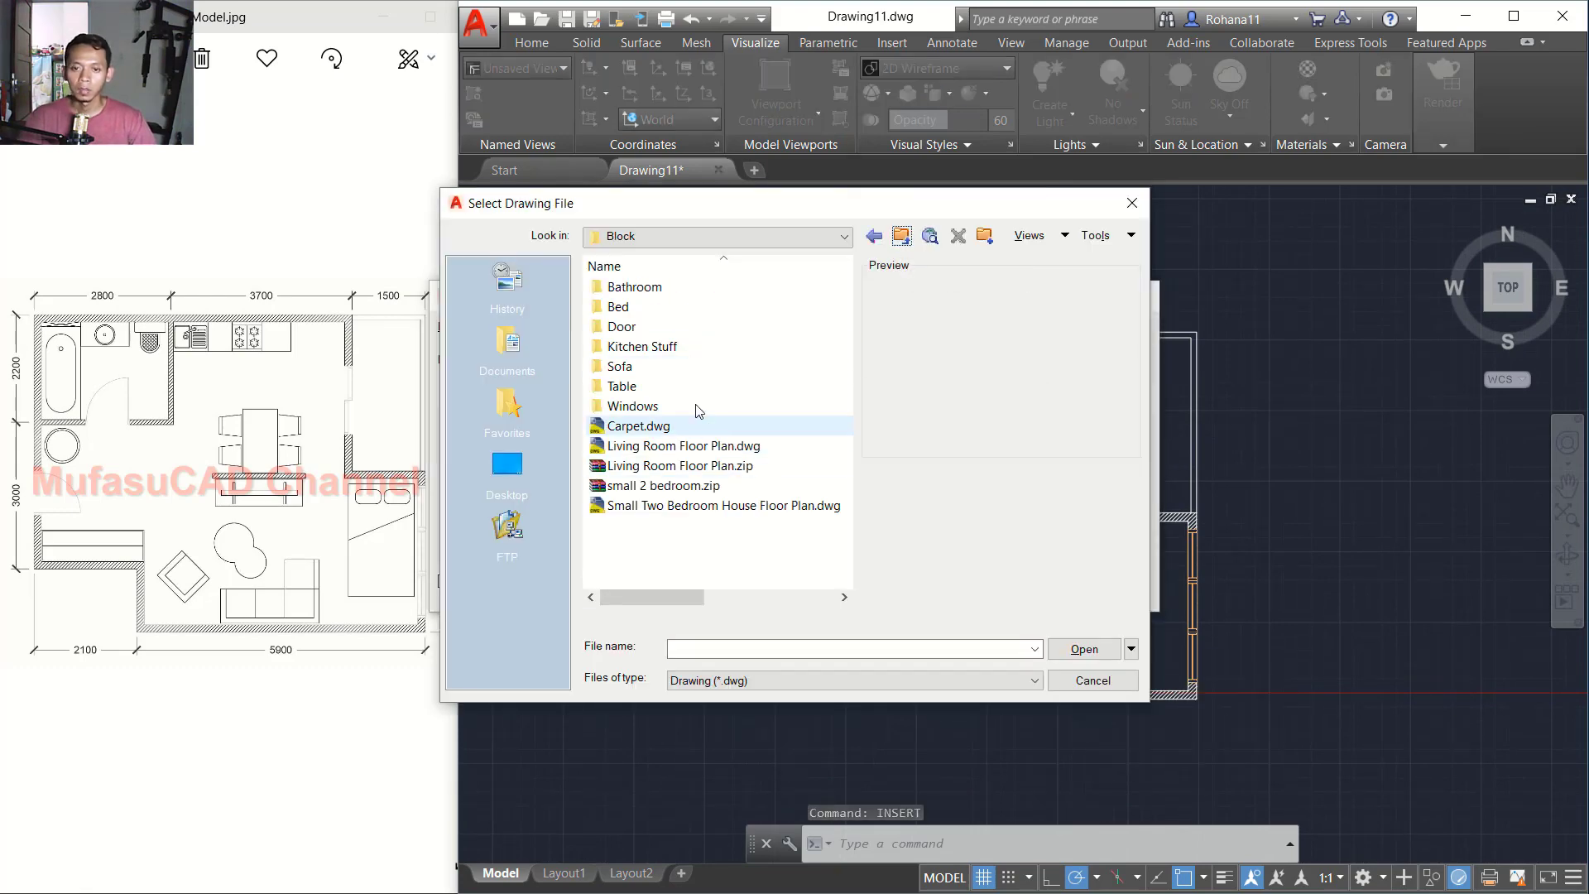
double_click(627, 306)
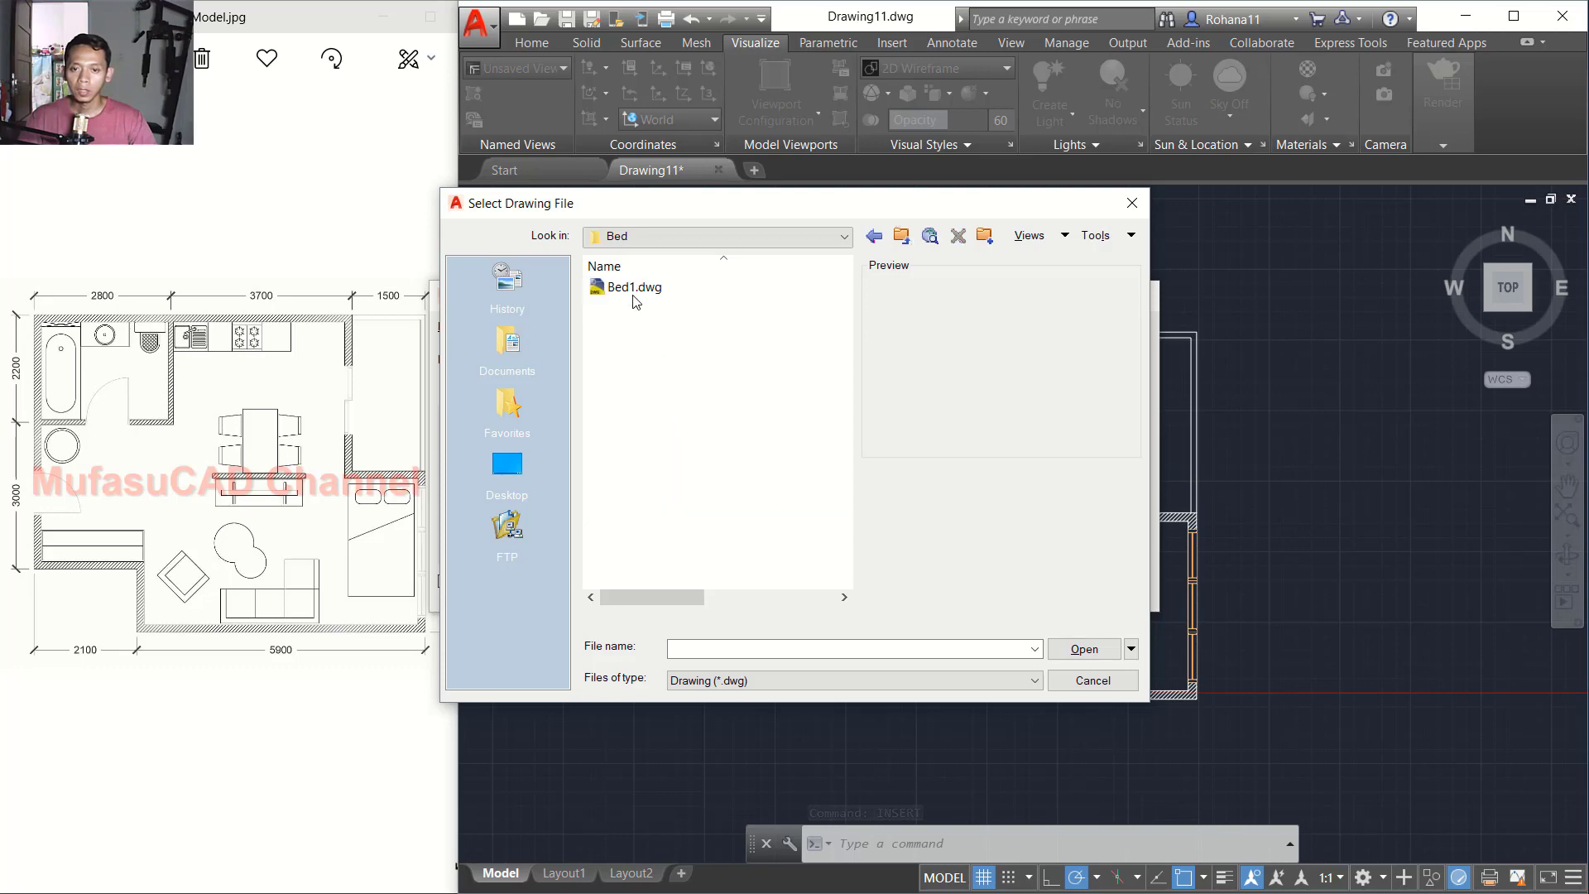
left_click(634, 289)
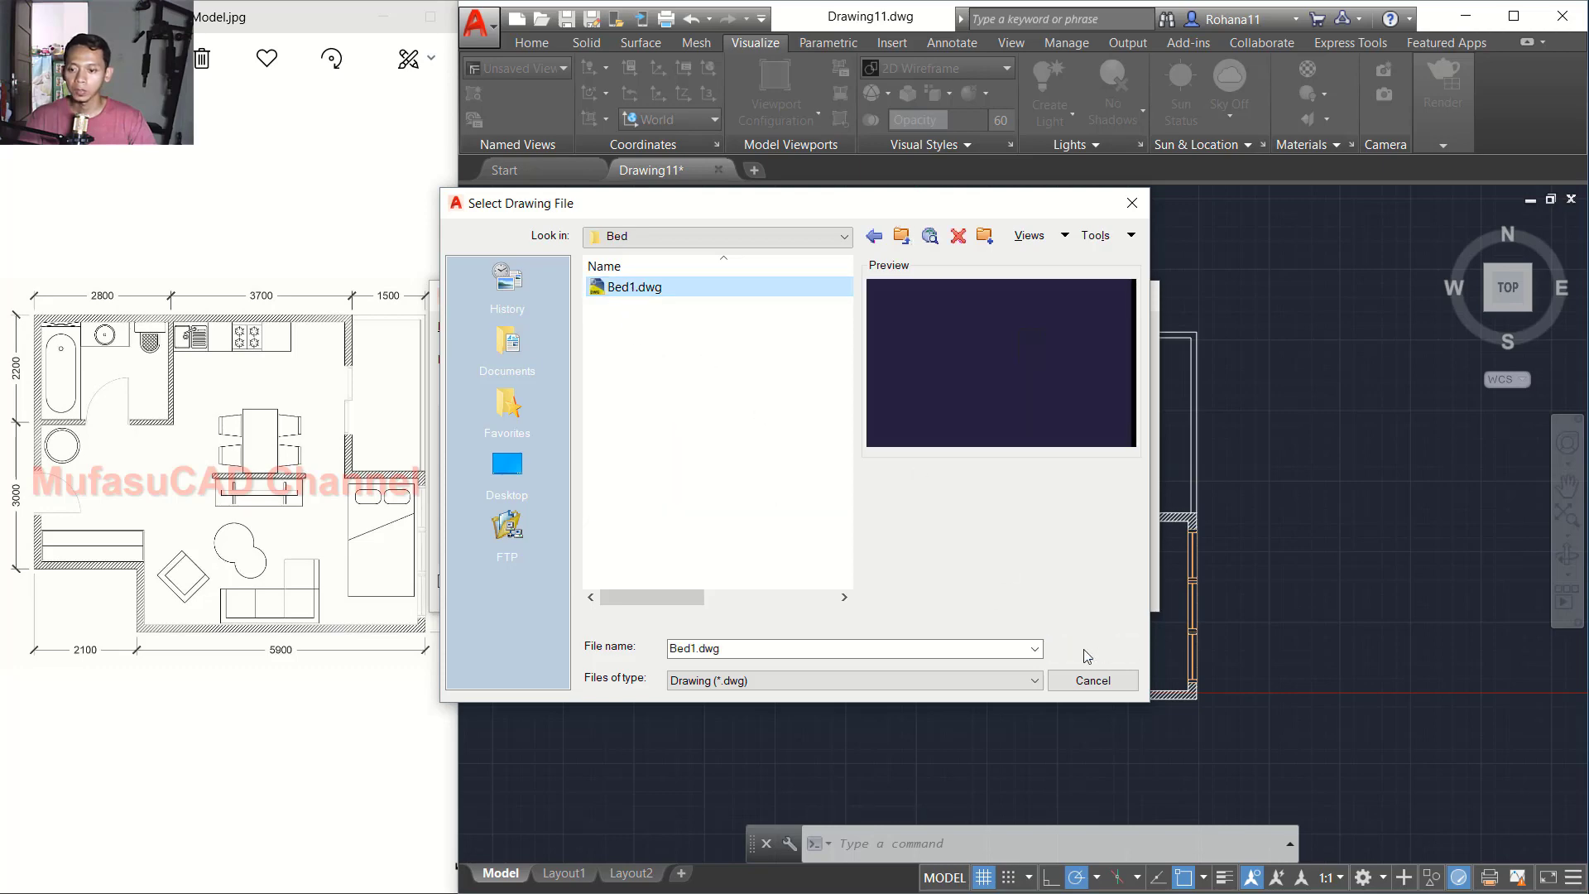
left_click(1087, 654)
left_click(924, 586)
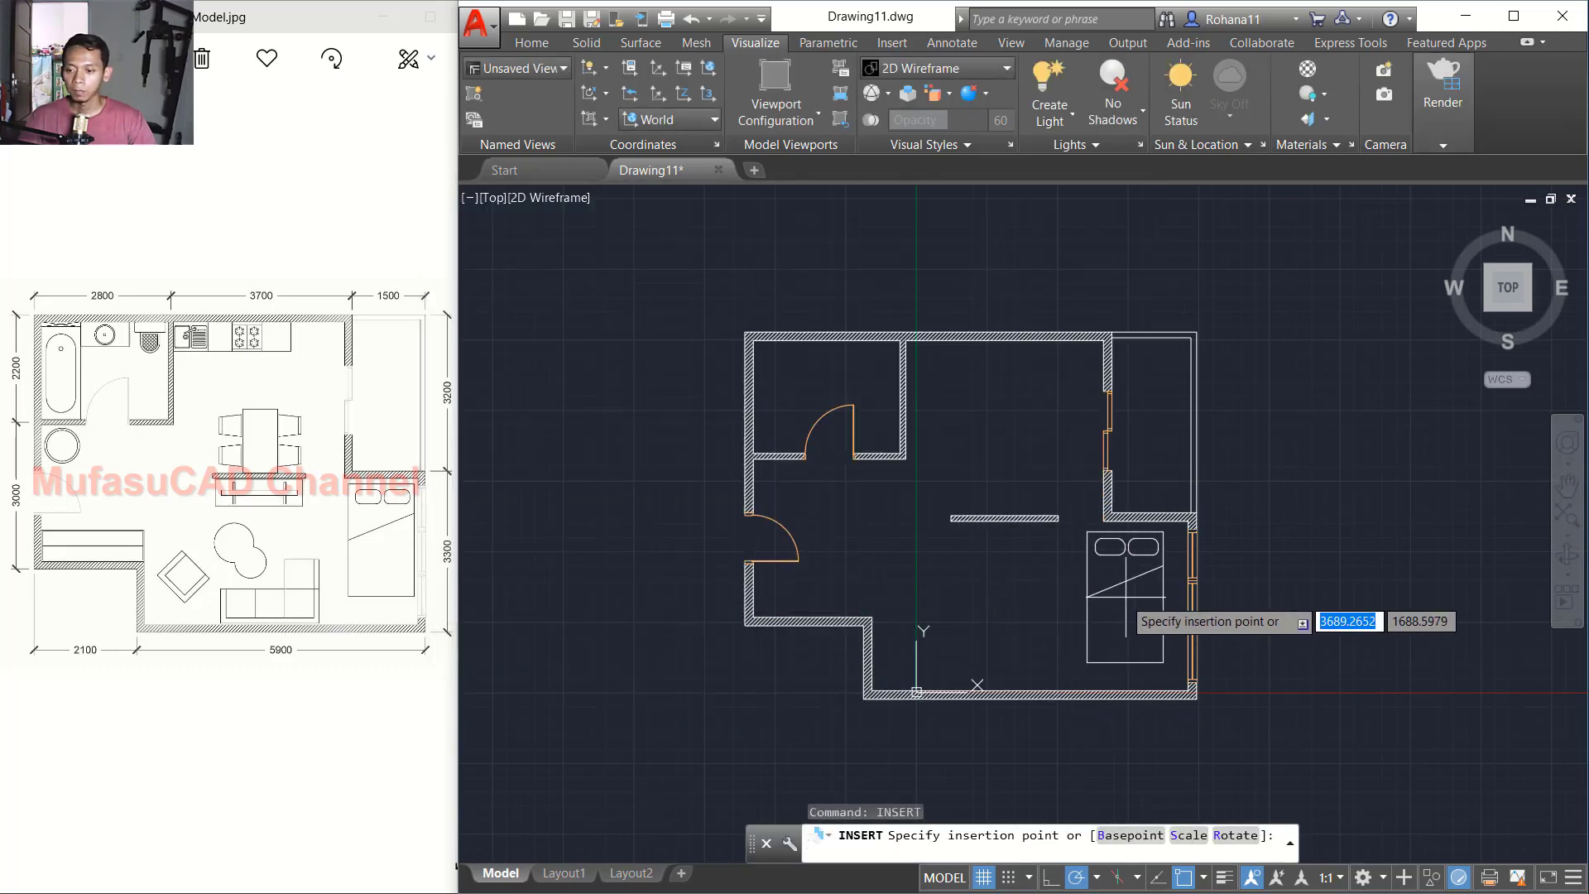
scroll(1152, 592, "up", 2)
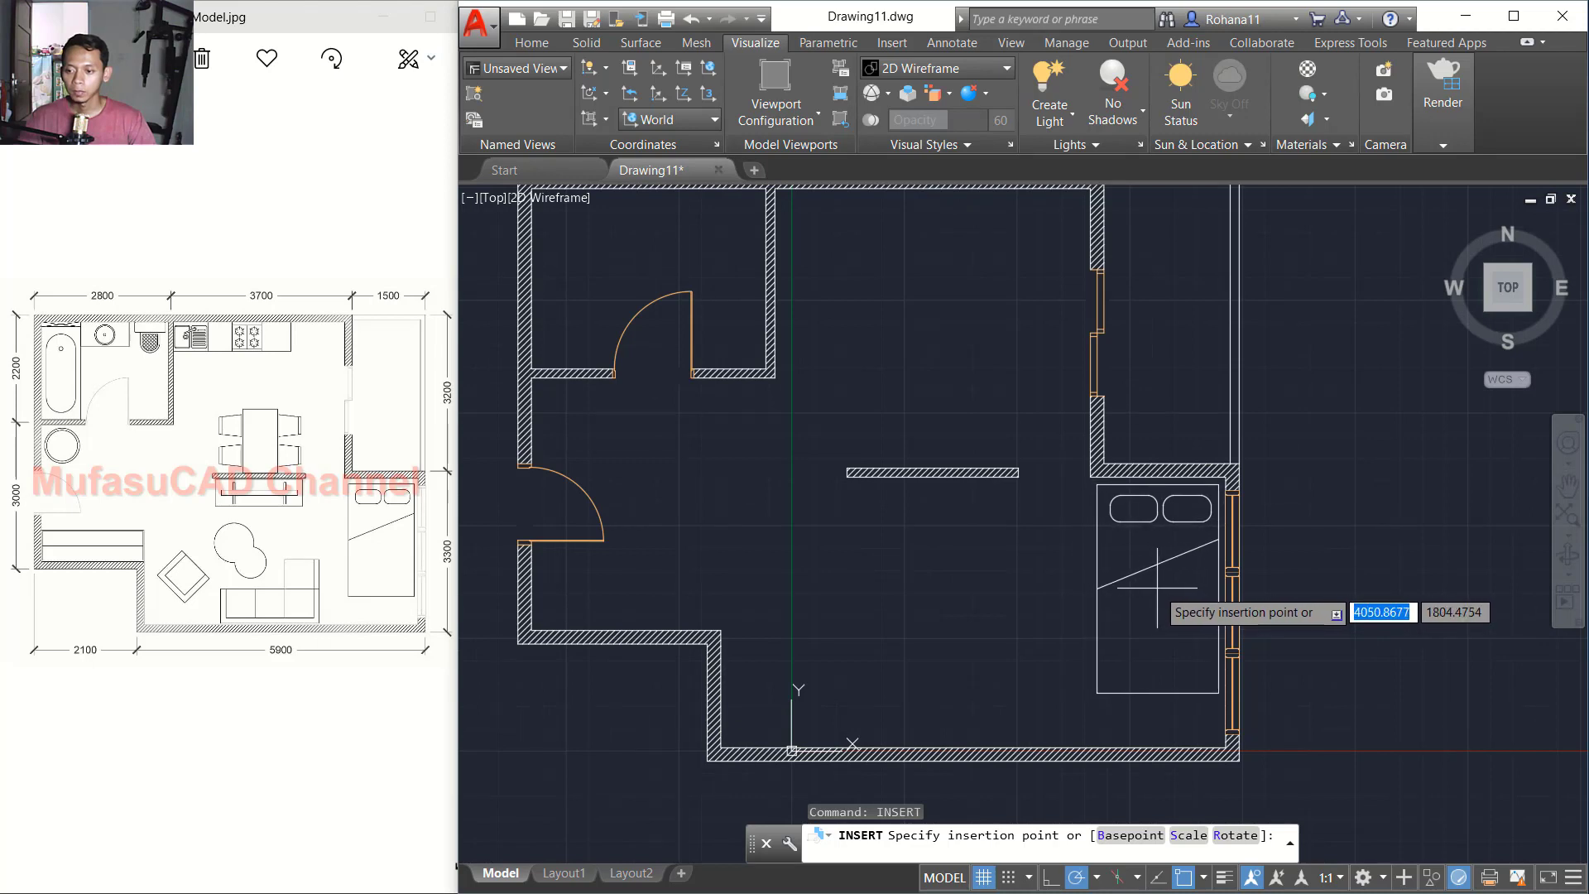
left_click(1156, 590)
Step: Insert the "Set Sofa 1.dwg" block from the Sofa folder into the living area, just above the bottom wall
key("Return")
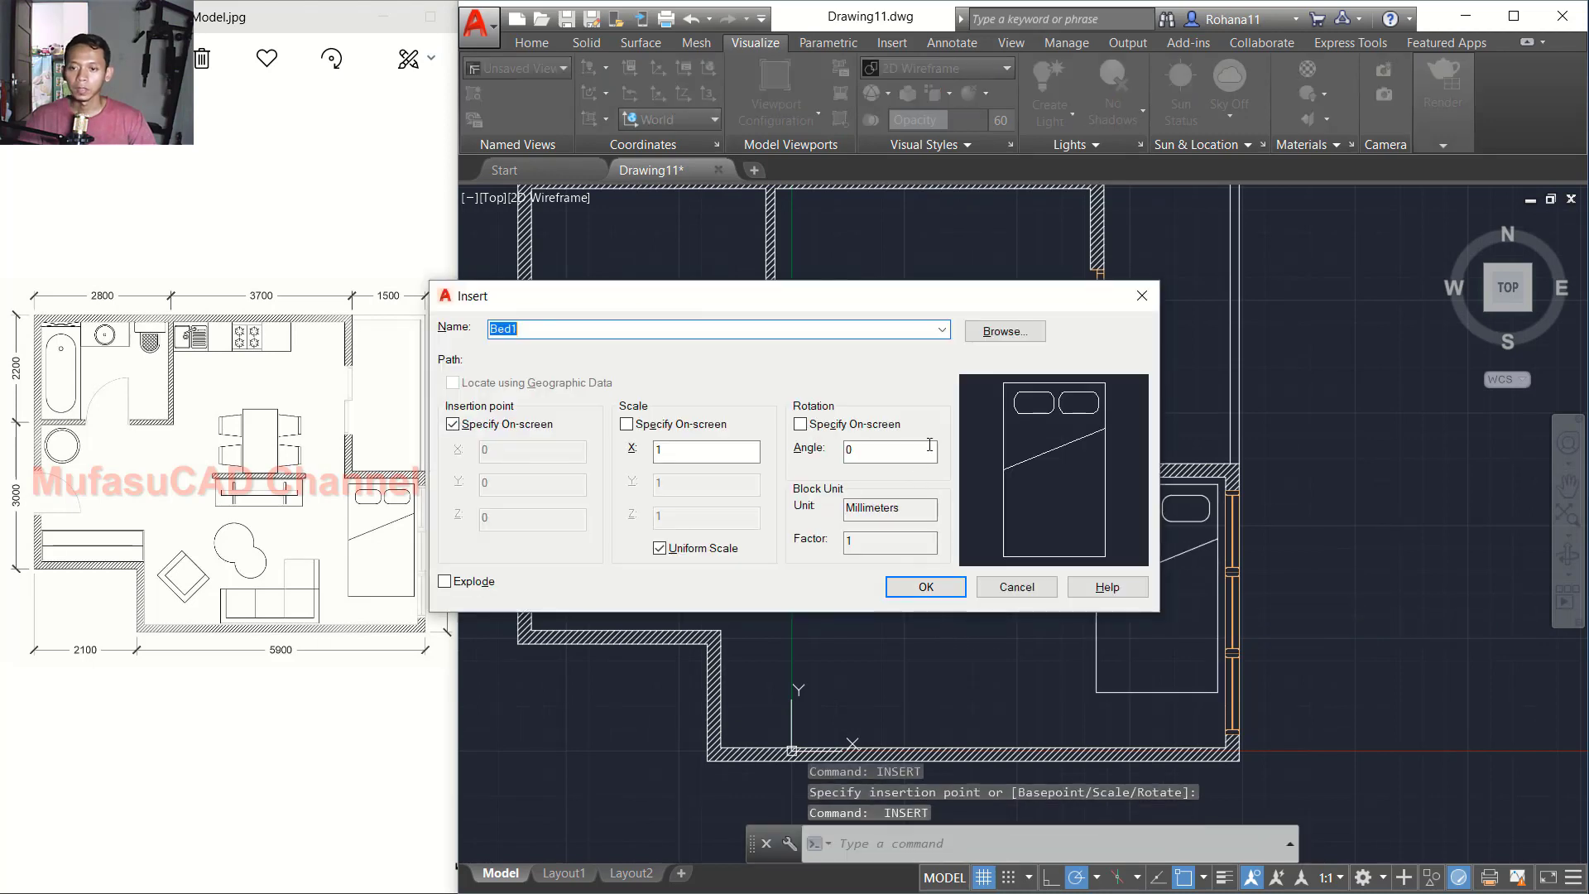
left_click(999, 335)
left_click(902, 236)
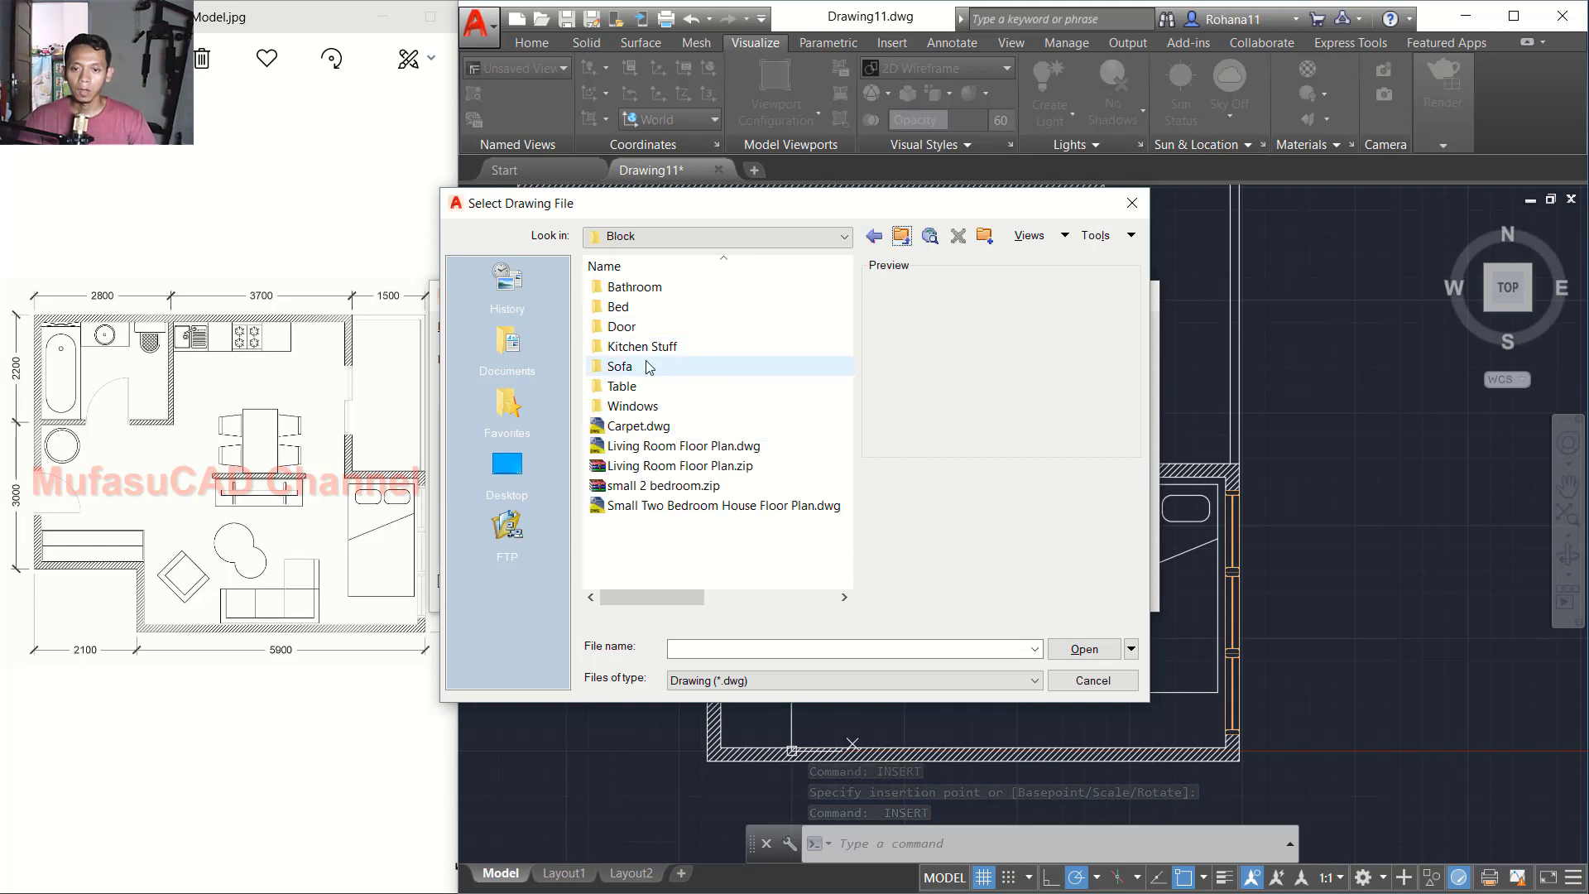
double_click(650, 366)
left_click(671, 287)
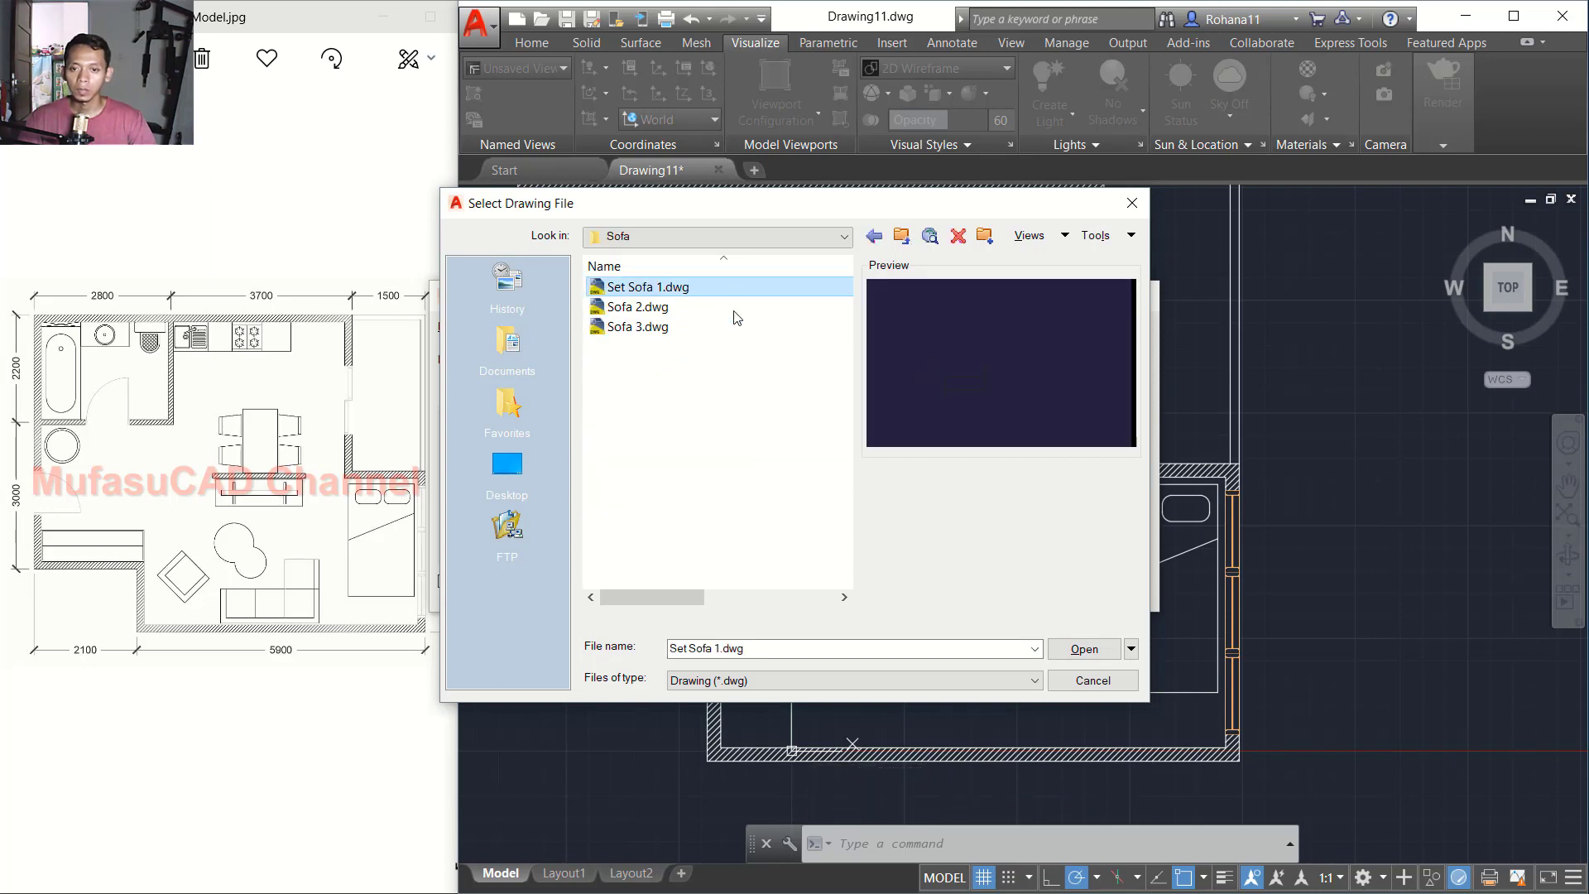
left_click(1087, 648)
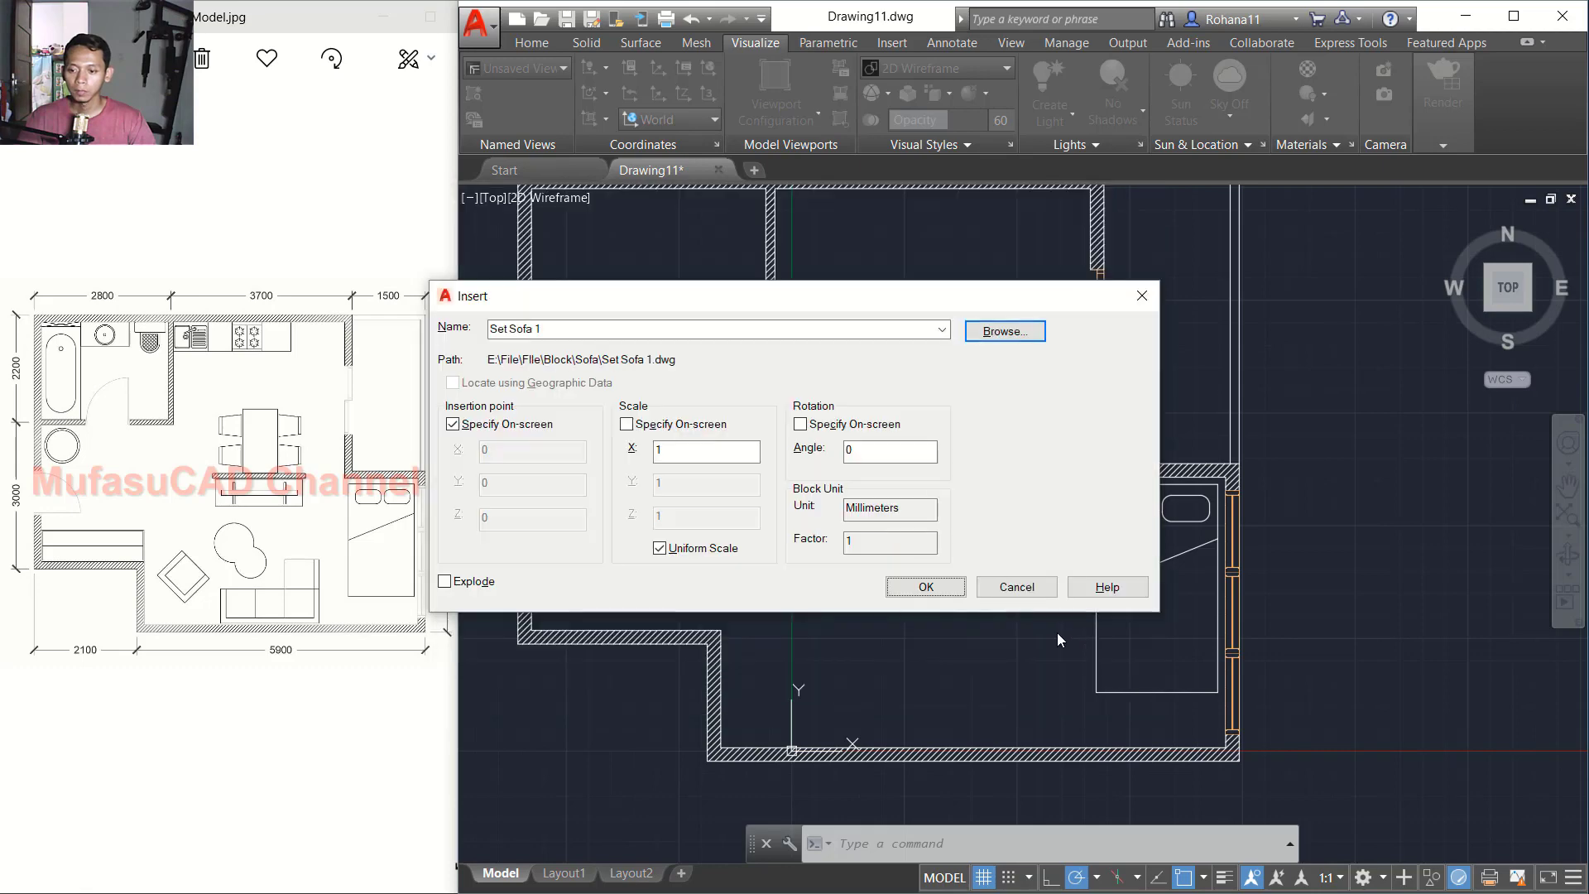
left_click(931, 588)
scroll(791, 745, "up", 5)
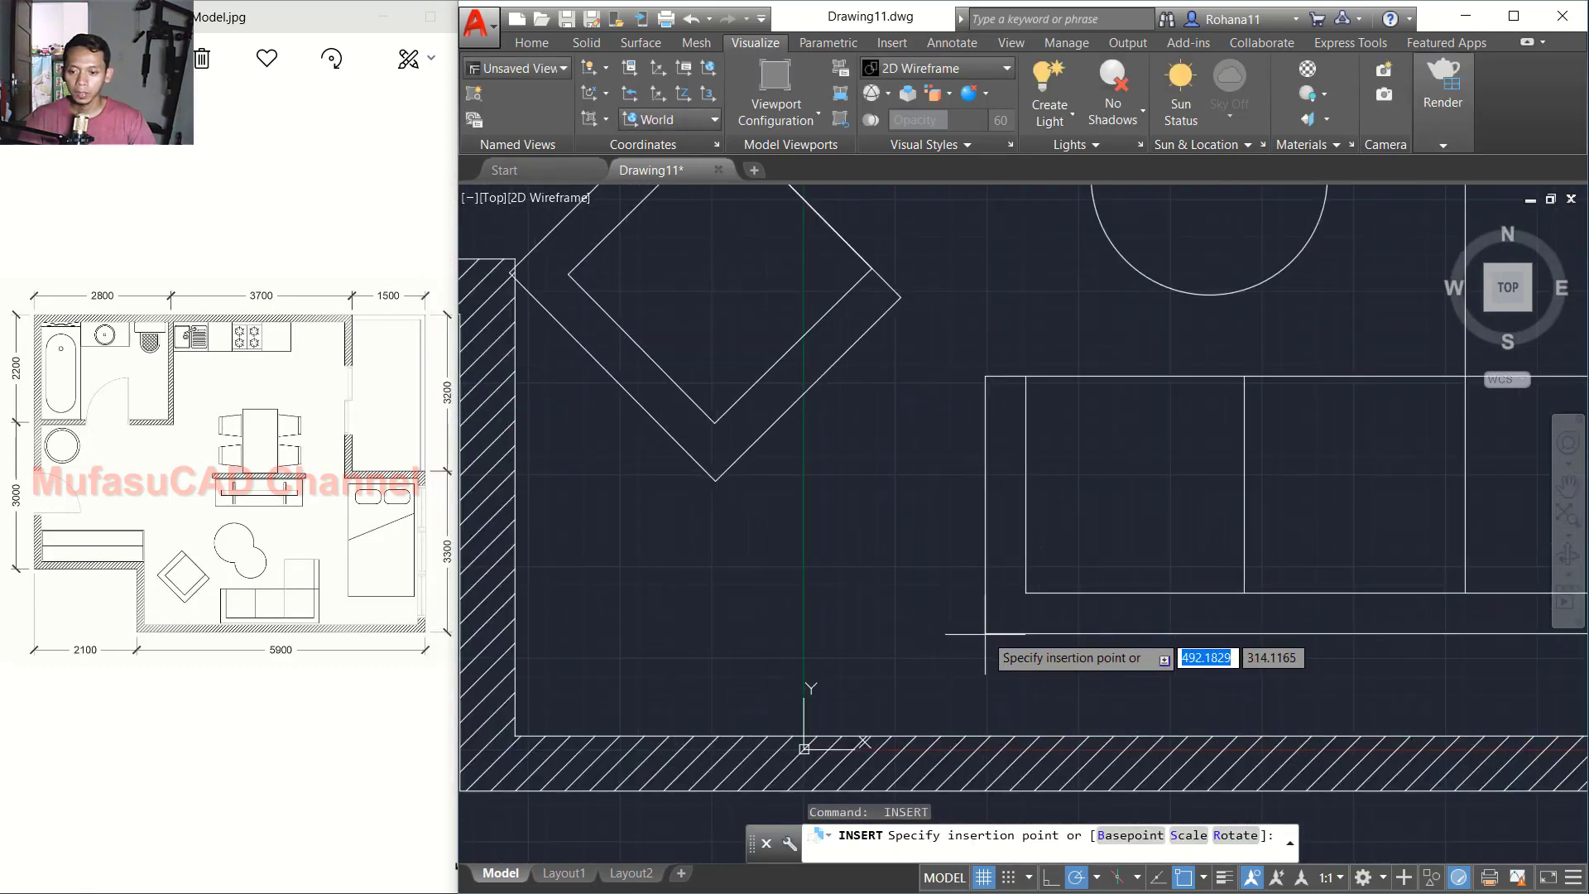
left_click(999, 719)
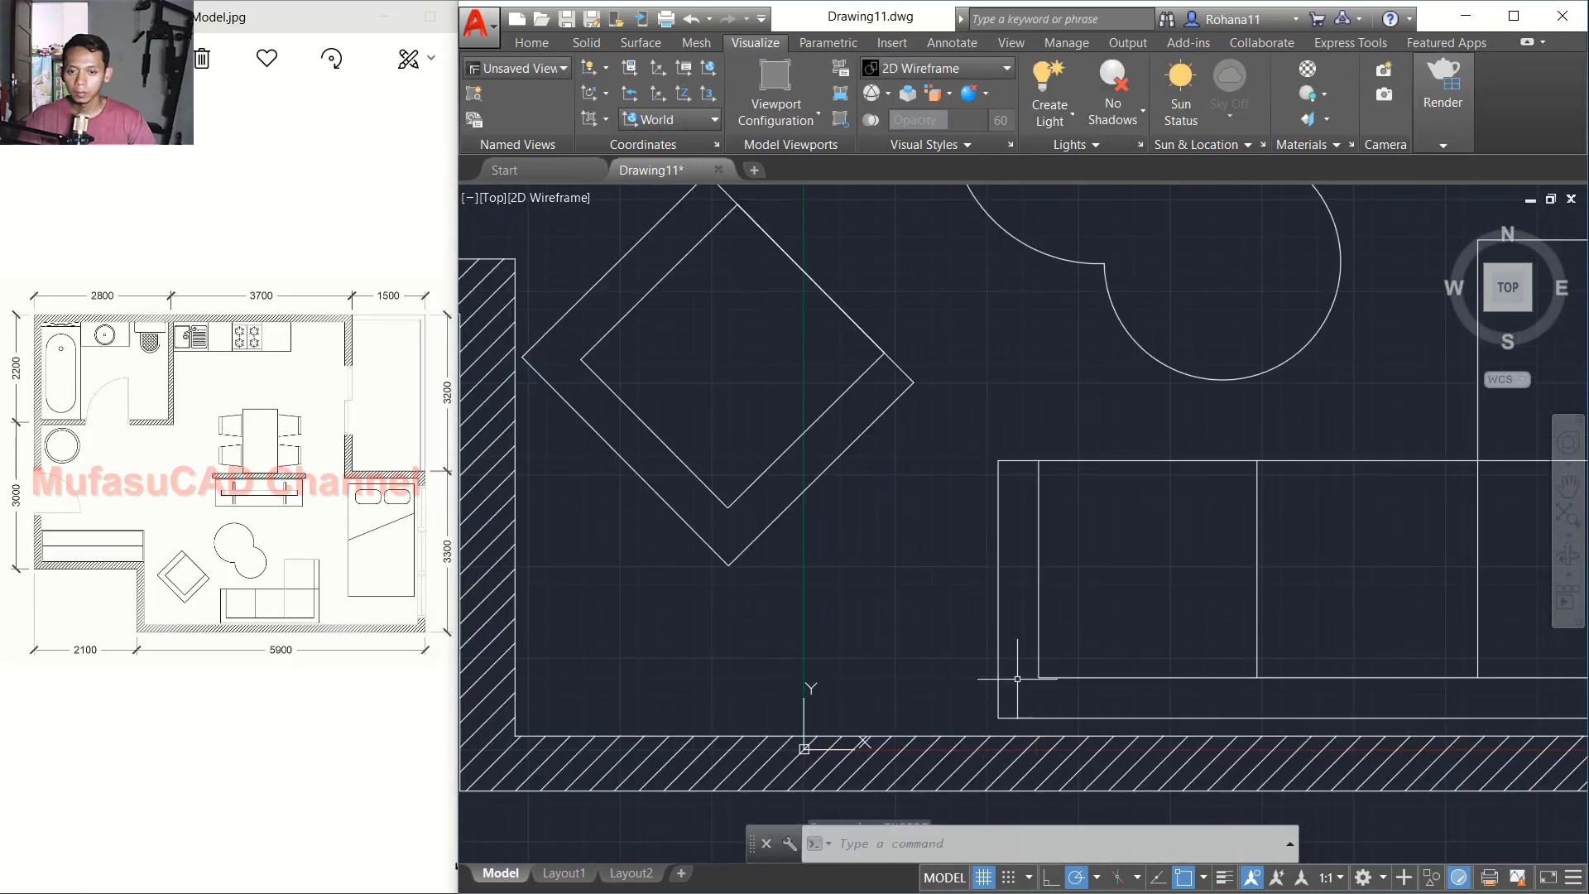
Step: Move the sofa set straight down so the sofa's back sits closer to the bottom wall
scroll(1029, 654, "down", 2)
scroll(815, 593, "up", 1)
type("m")
key("Return")
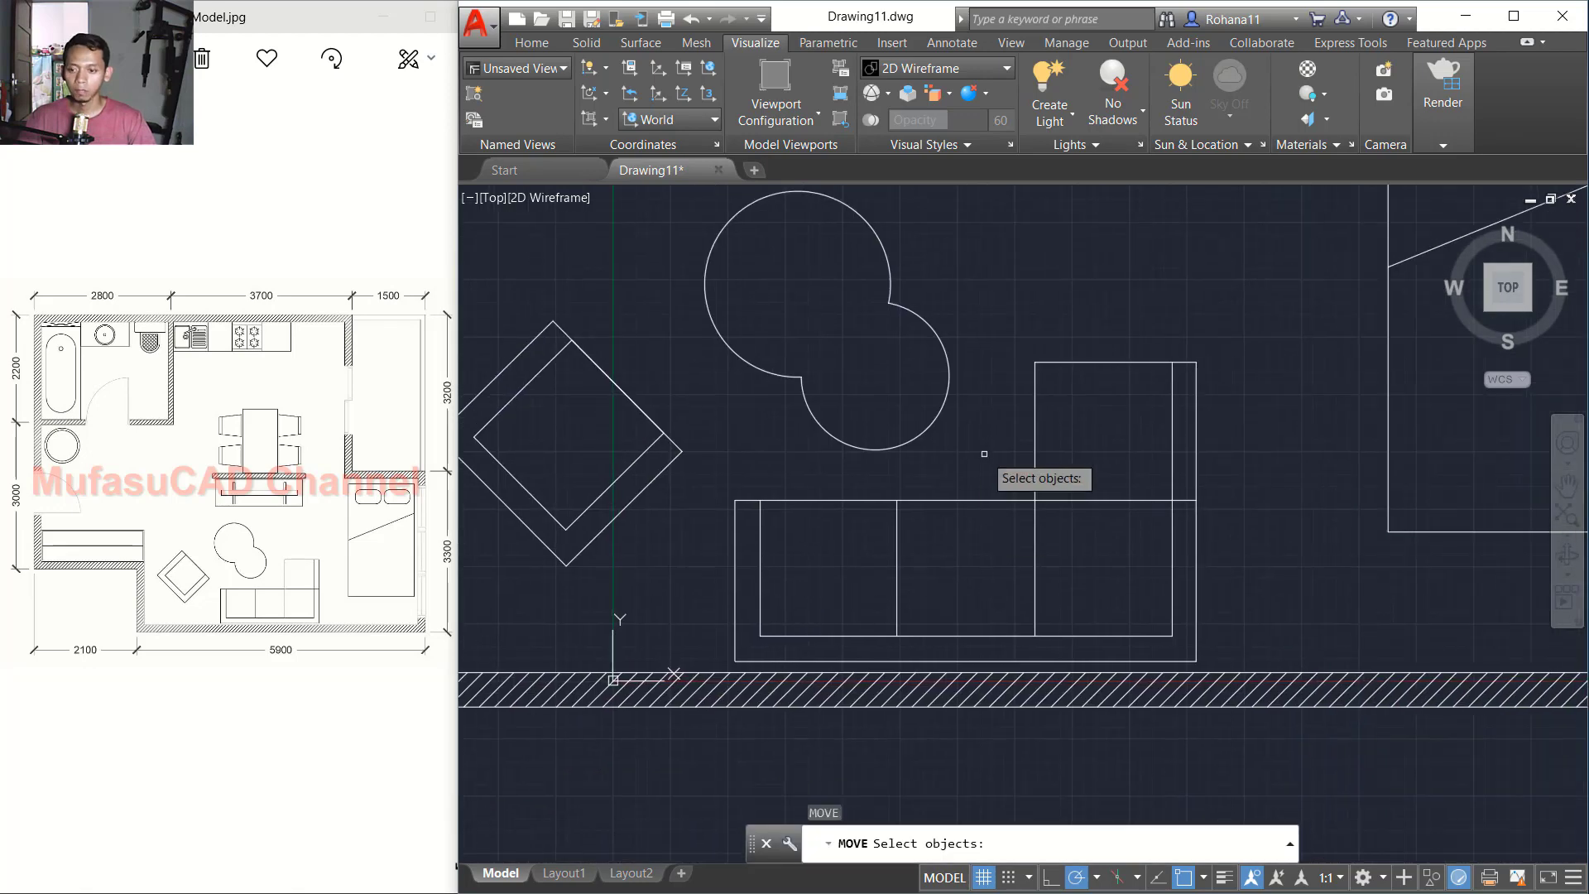
left_click(987, 451)
left_click(891, 614)
key("Return")
left_click(1241, 495)
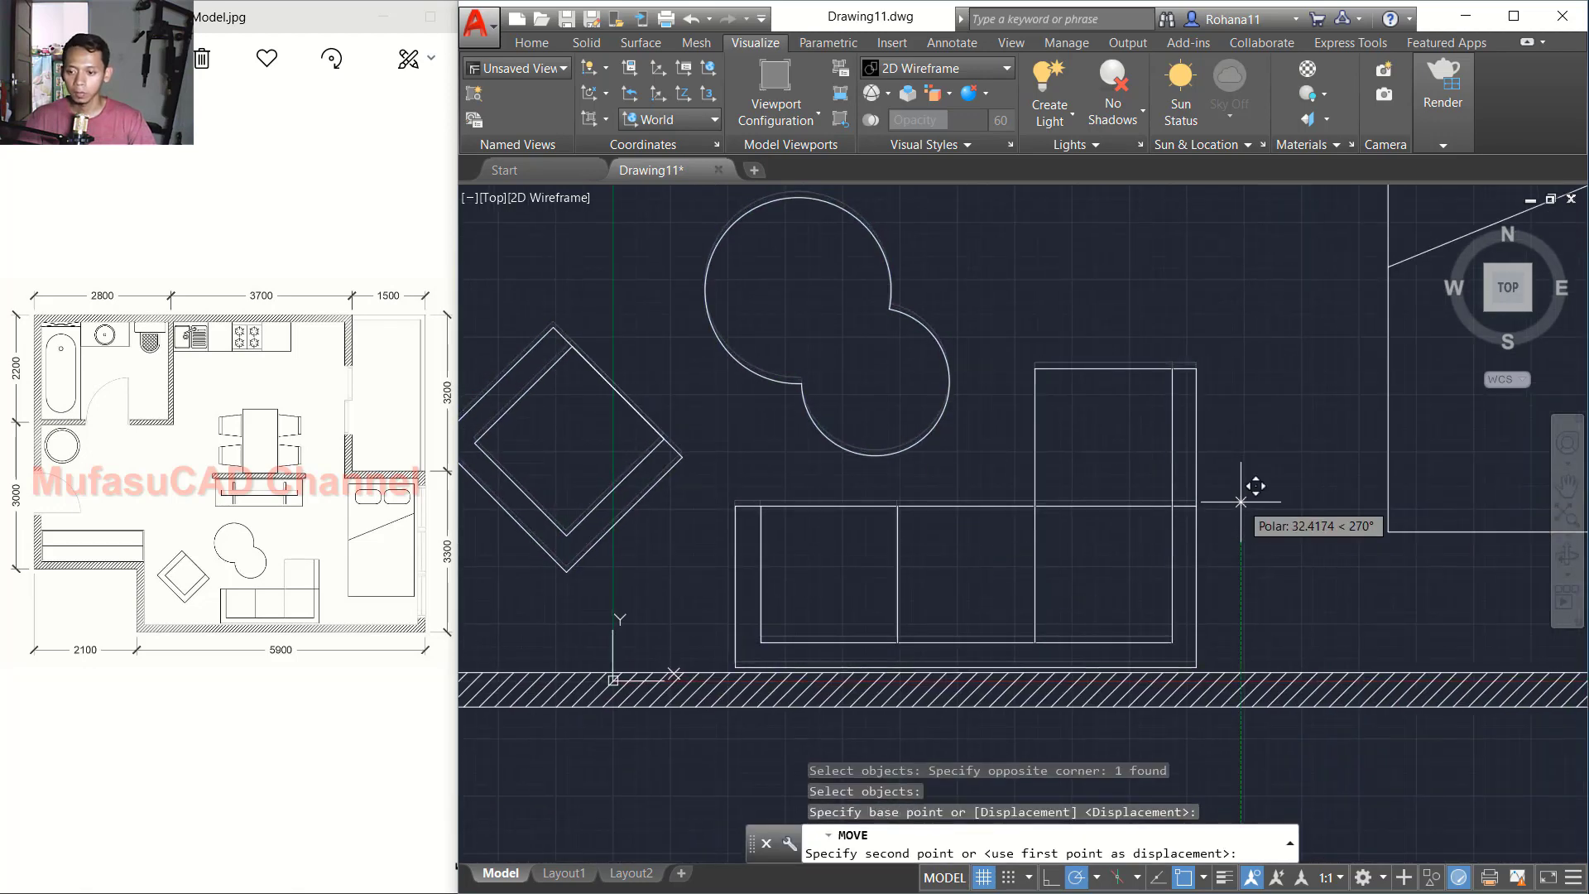
left_click(1242, 496)
Step: Shift the sofa set slightly to the right, towards the bed and away from the corner wall
scroll(1243, 496, "down", 2)
key("Return")
left_click(1249, 464)
left_click(1088, 588)
key("Return")
left_click(1163, 308)
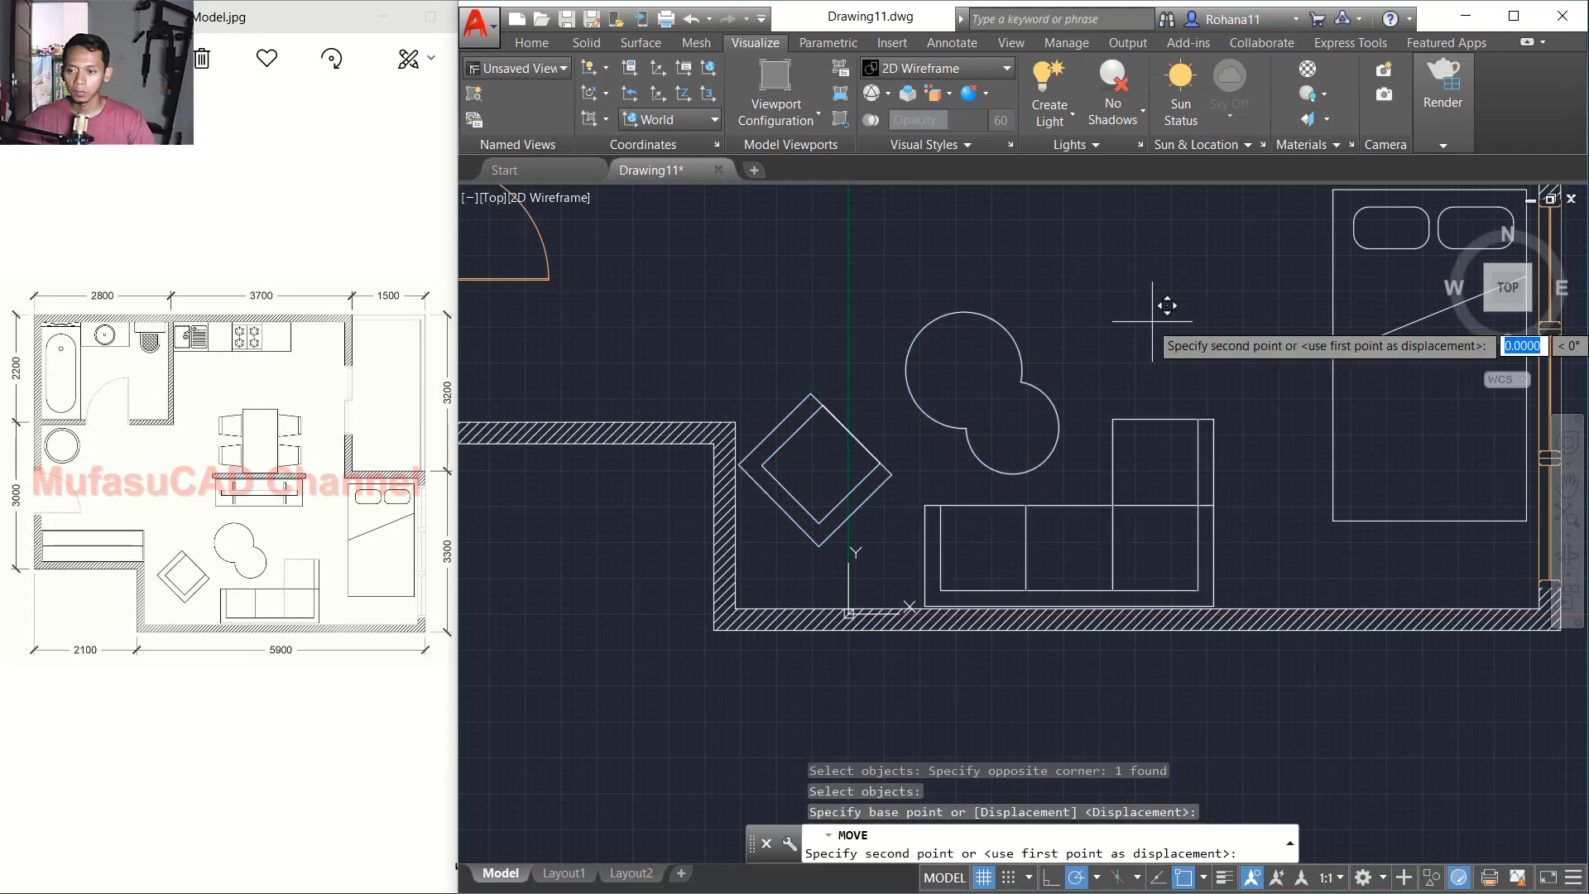
left_click(1164, 320)
Step: Insert the "TV Table.dwg" block from the Table folder, upright beside the left end of the short partition
scroll(1164, 319, "down", 2)
middle_click_drag(1109, 339, 1039, 459)
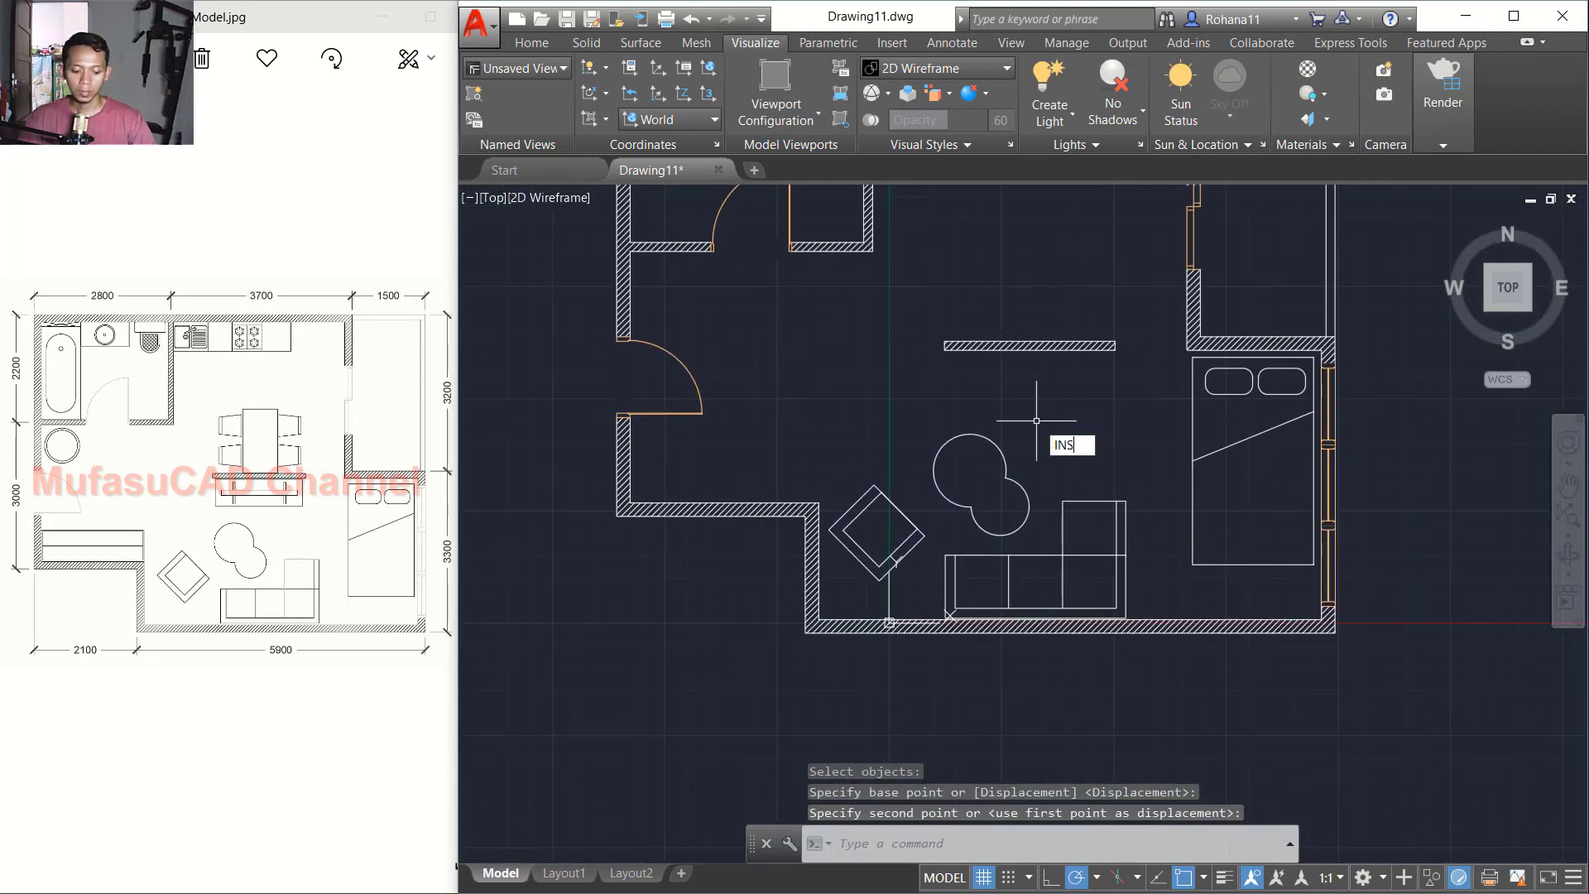
type("ERT")
key("Return")
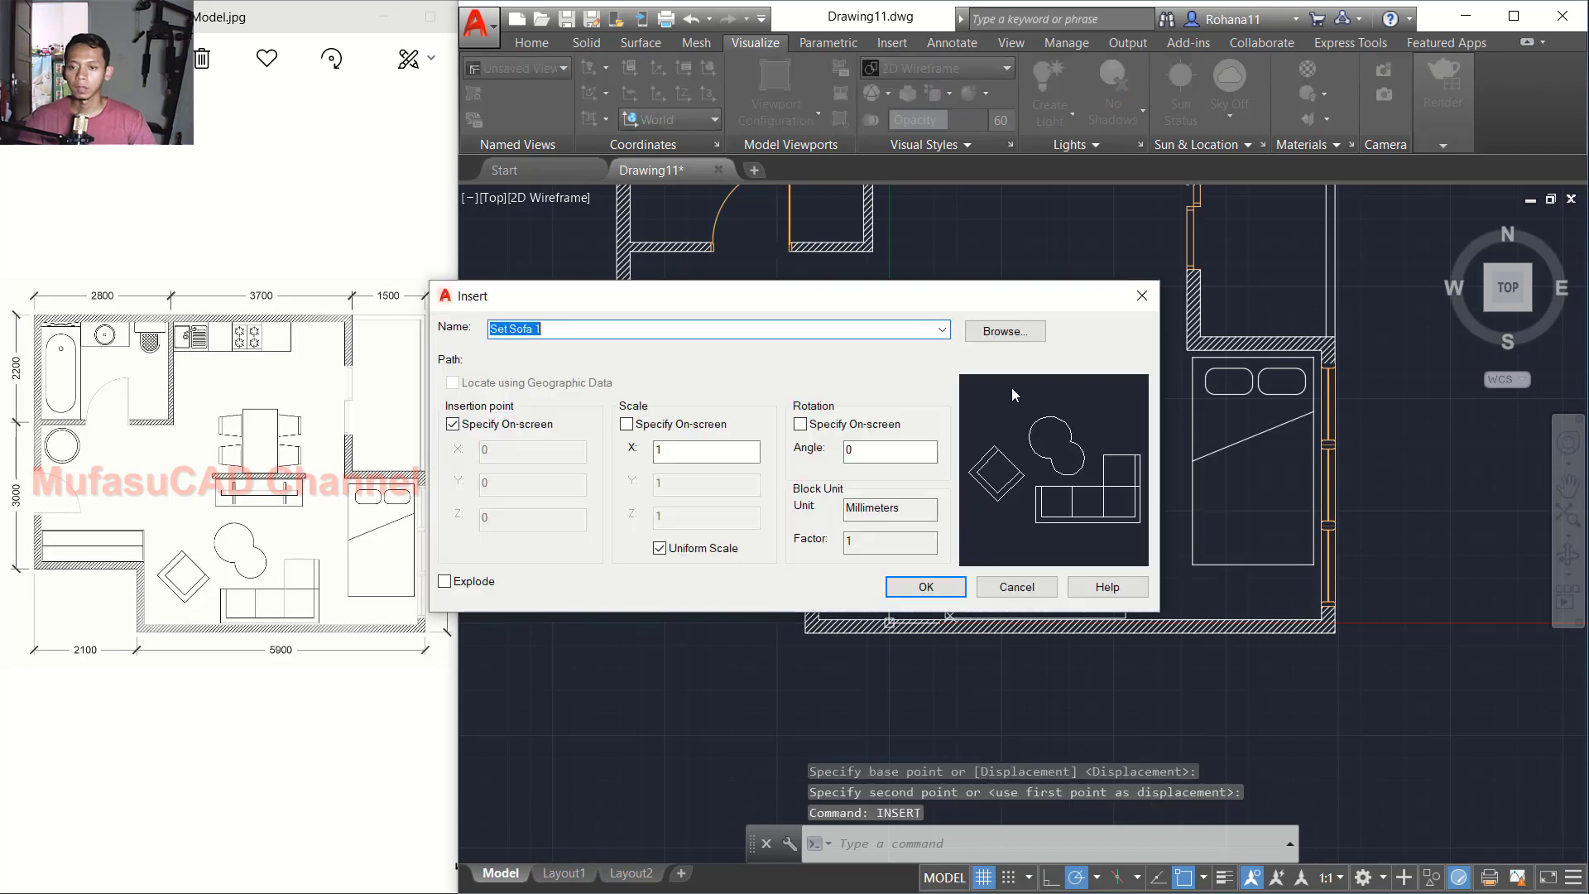
left_click(1005, 334)
left_click(899, 239)
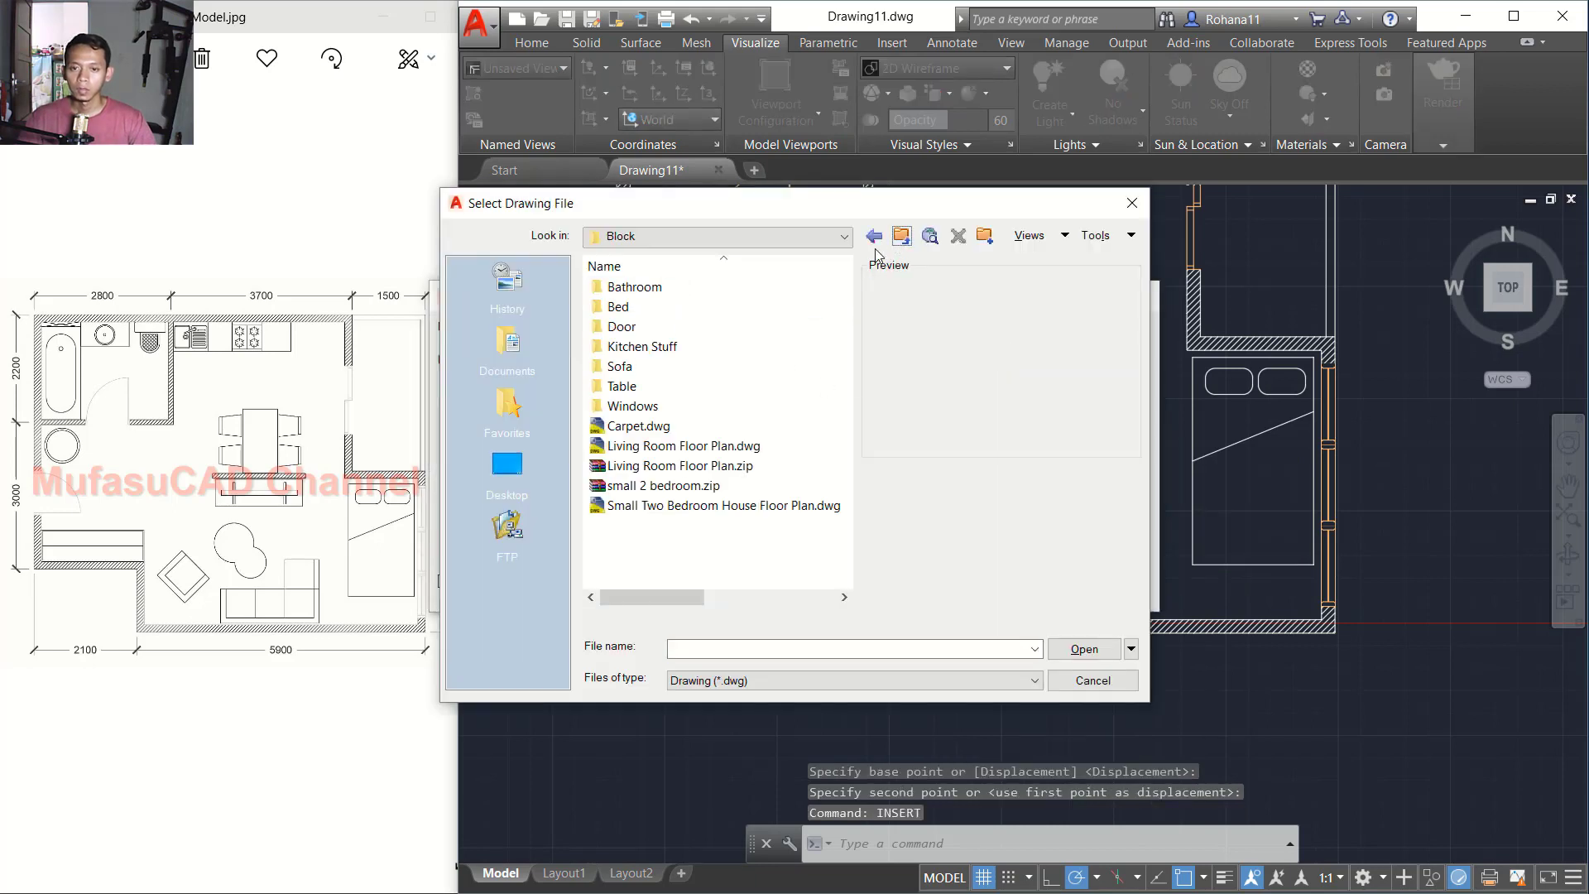
double_click(640, 387)
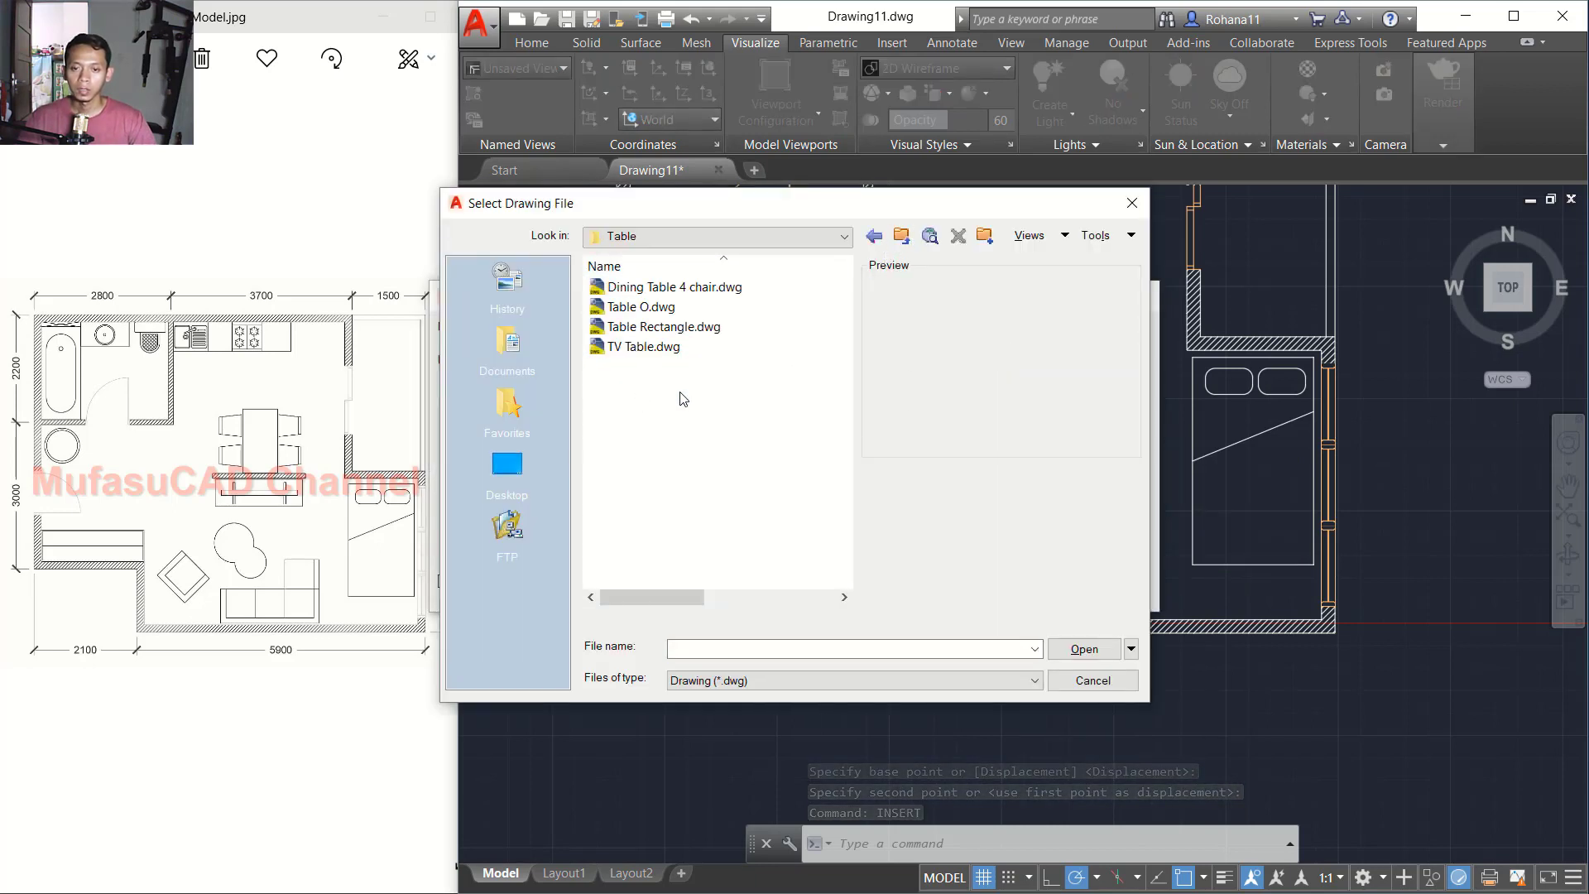
left_click(642, 347)
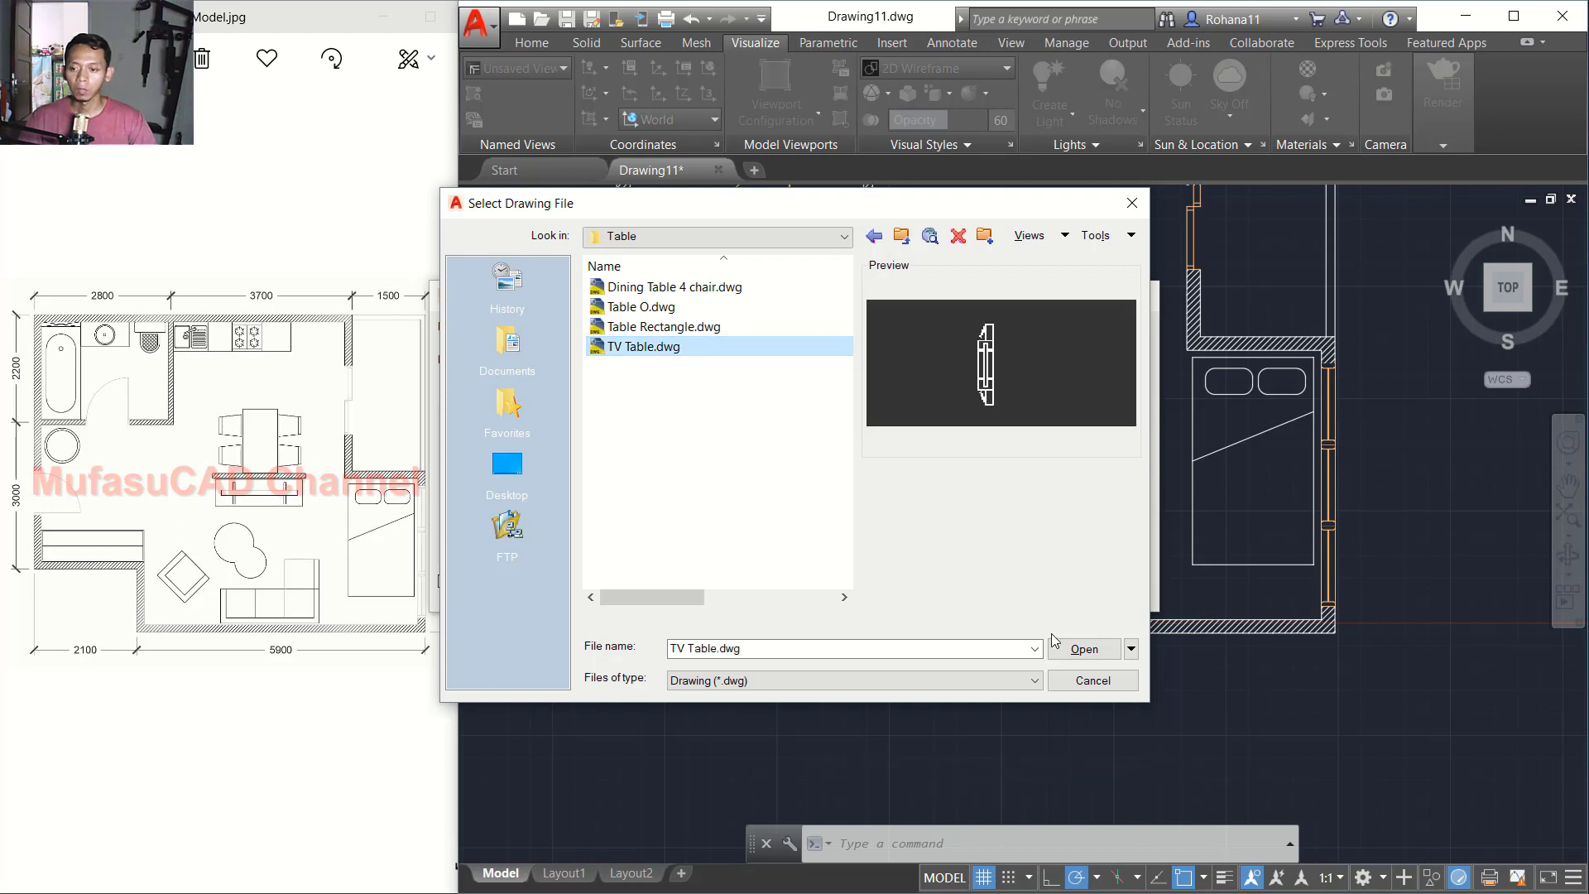
left_click(1084, 649)
left_click(926, 587)
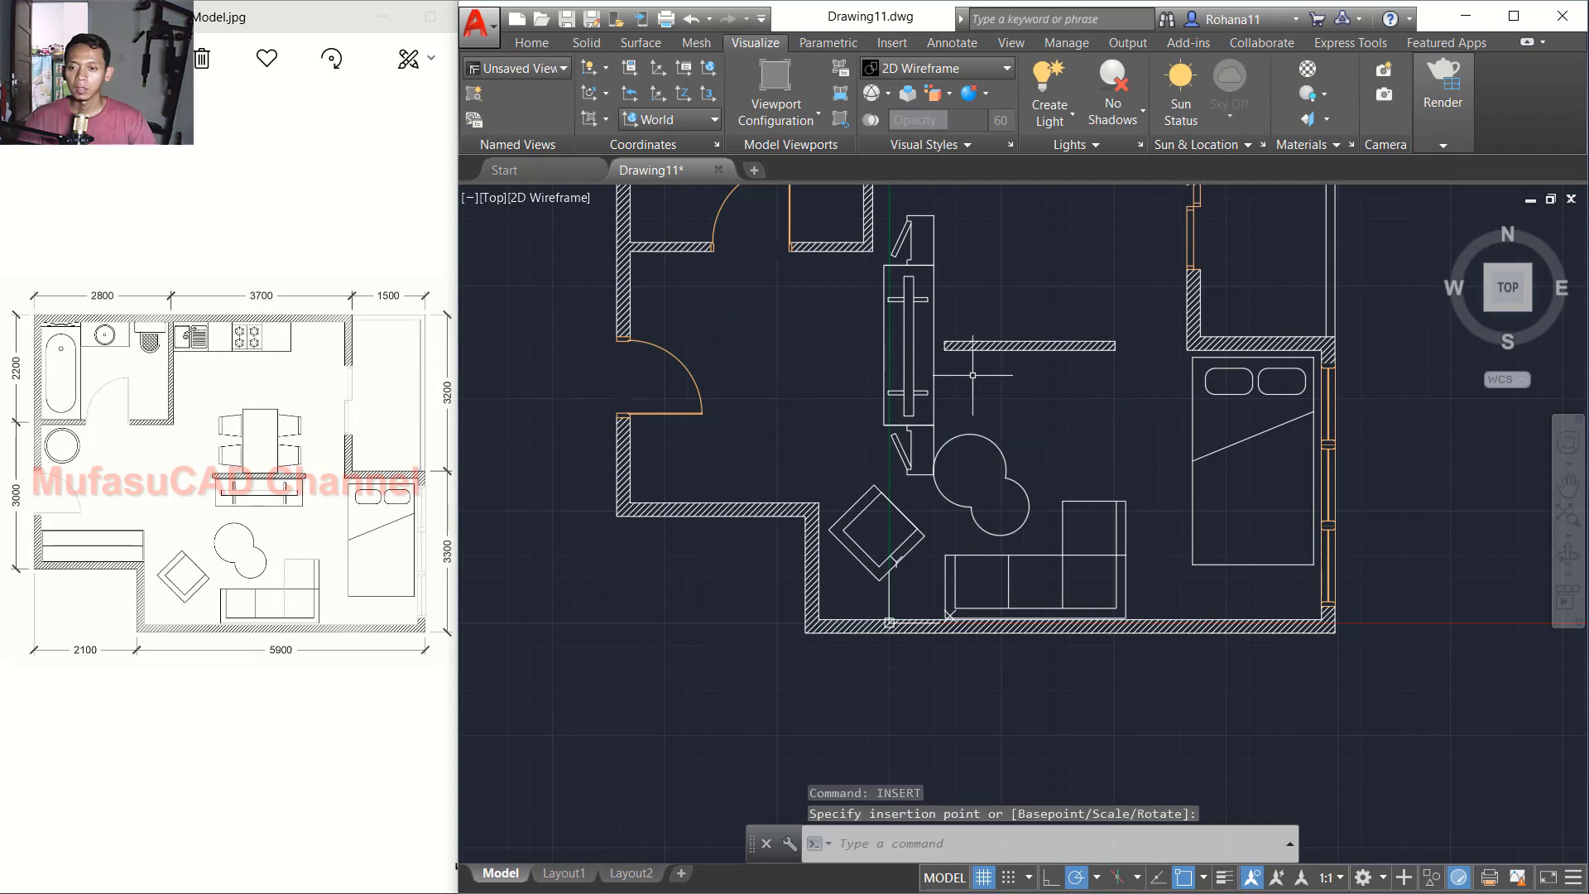
Step: Open the TV Table block in the Block Editor and delete the speaker unit at the table's upper end
middle_click_drag(973, 375, 971, 471)
double_click(913, 397)
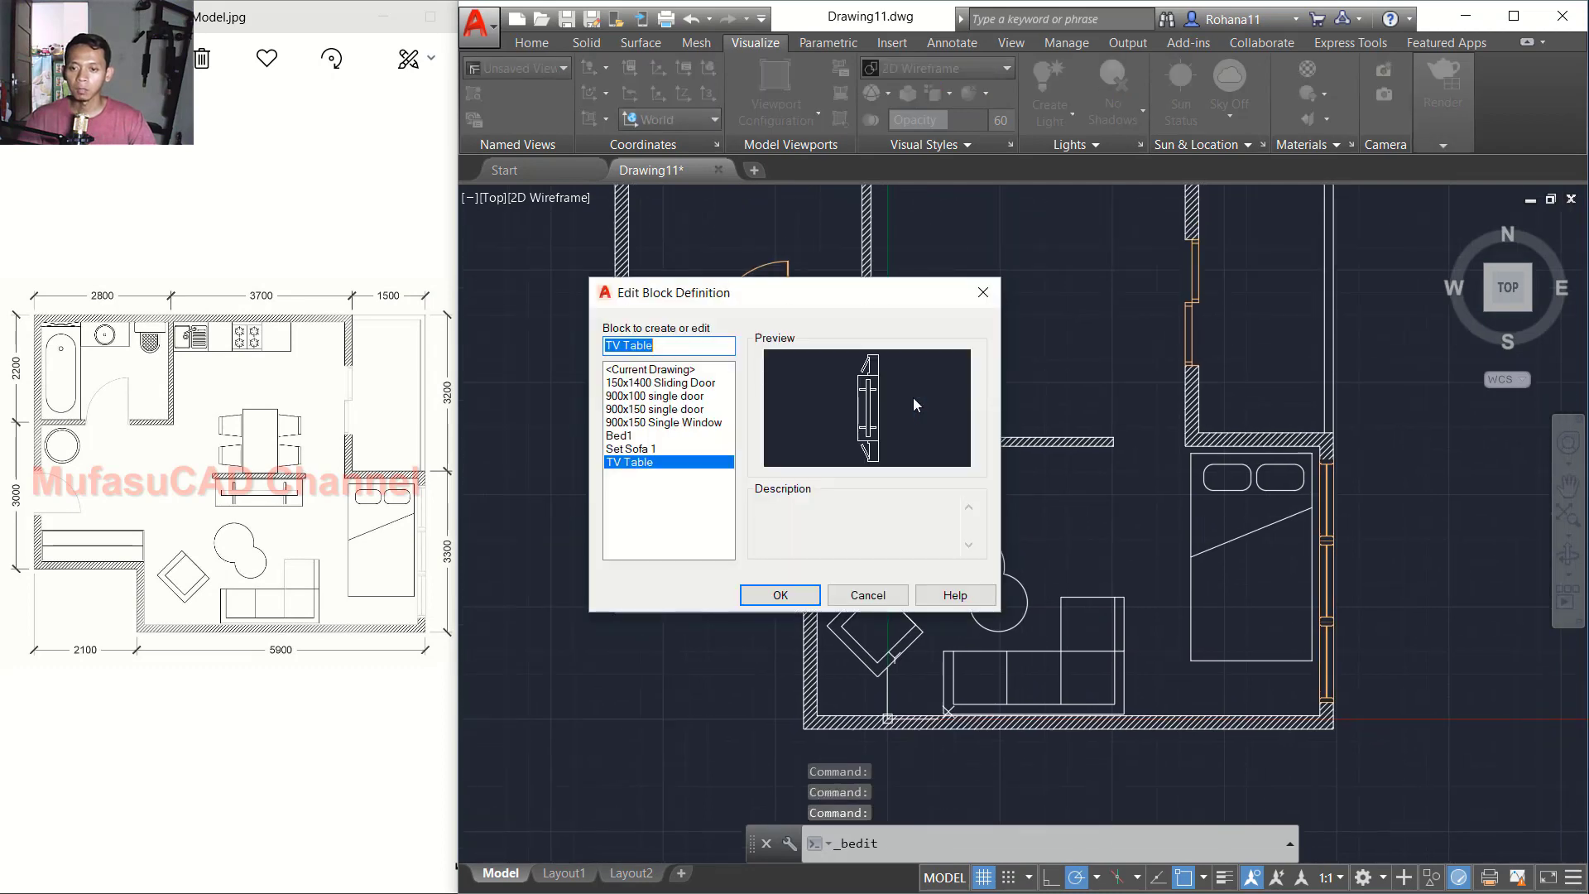
left_click(781, 595)
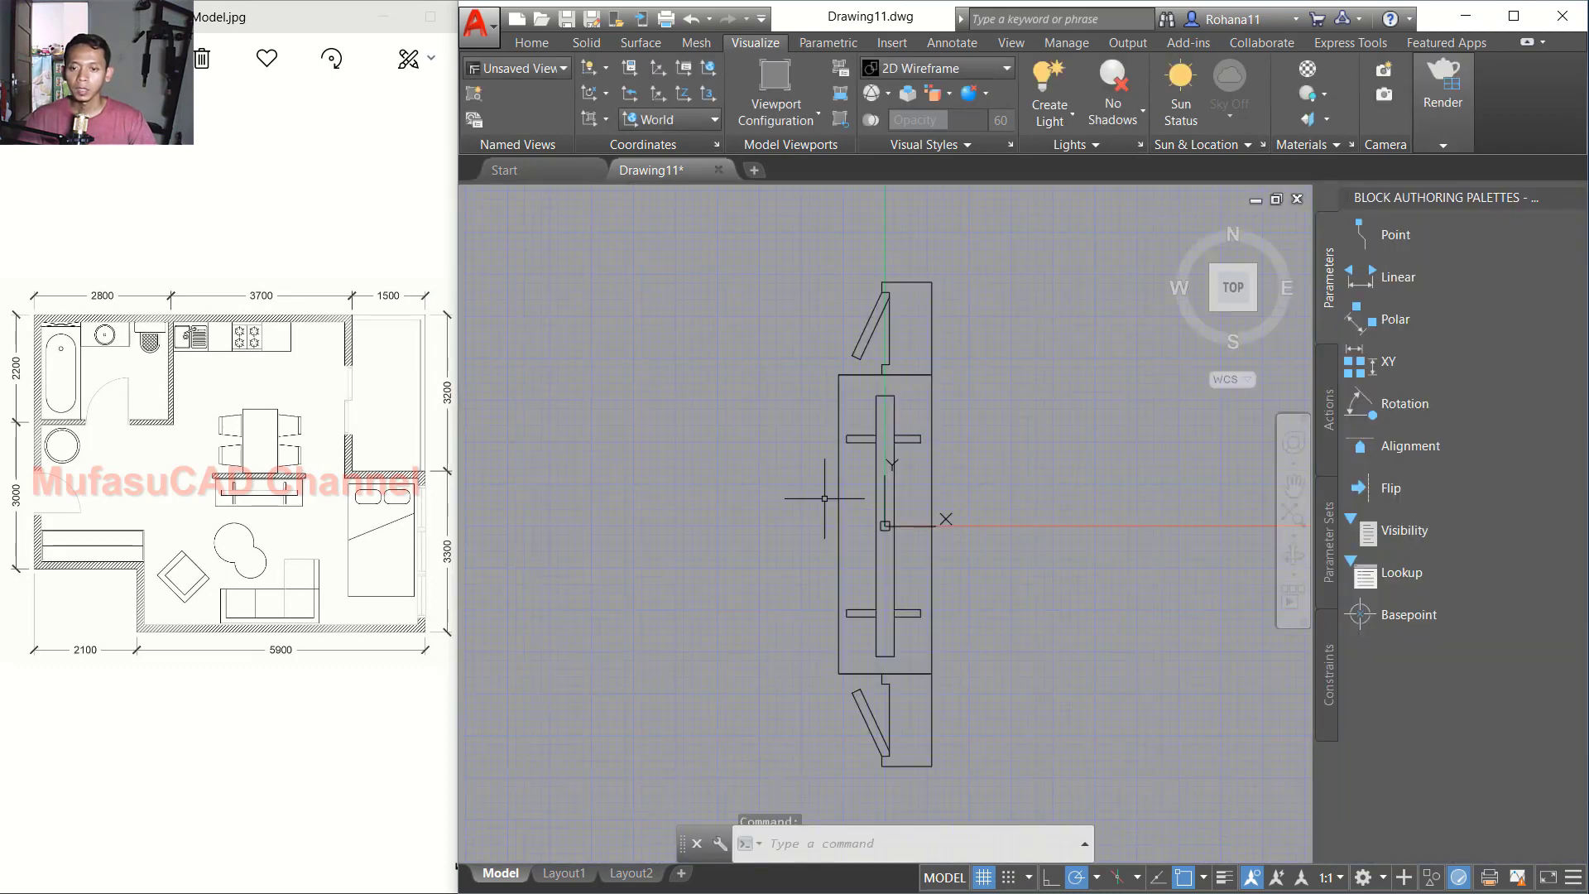
left_click(979, 241)
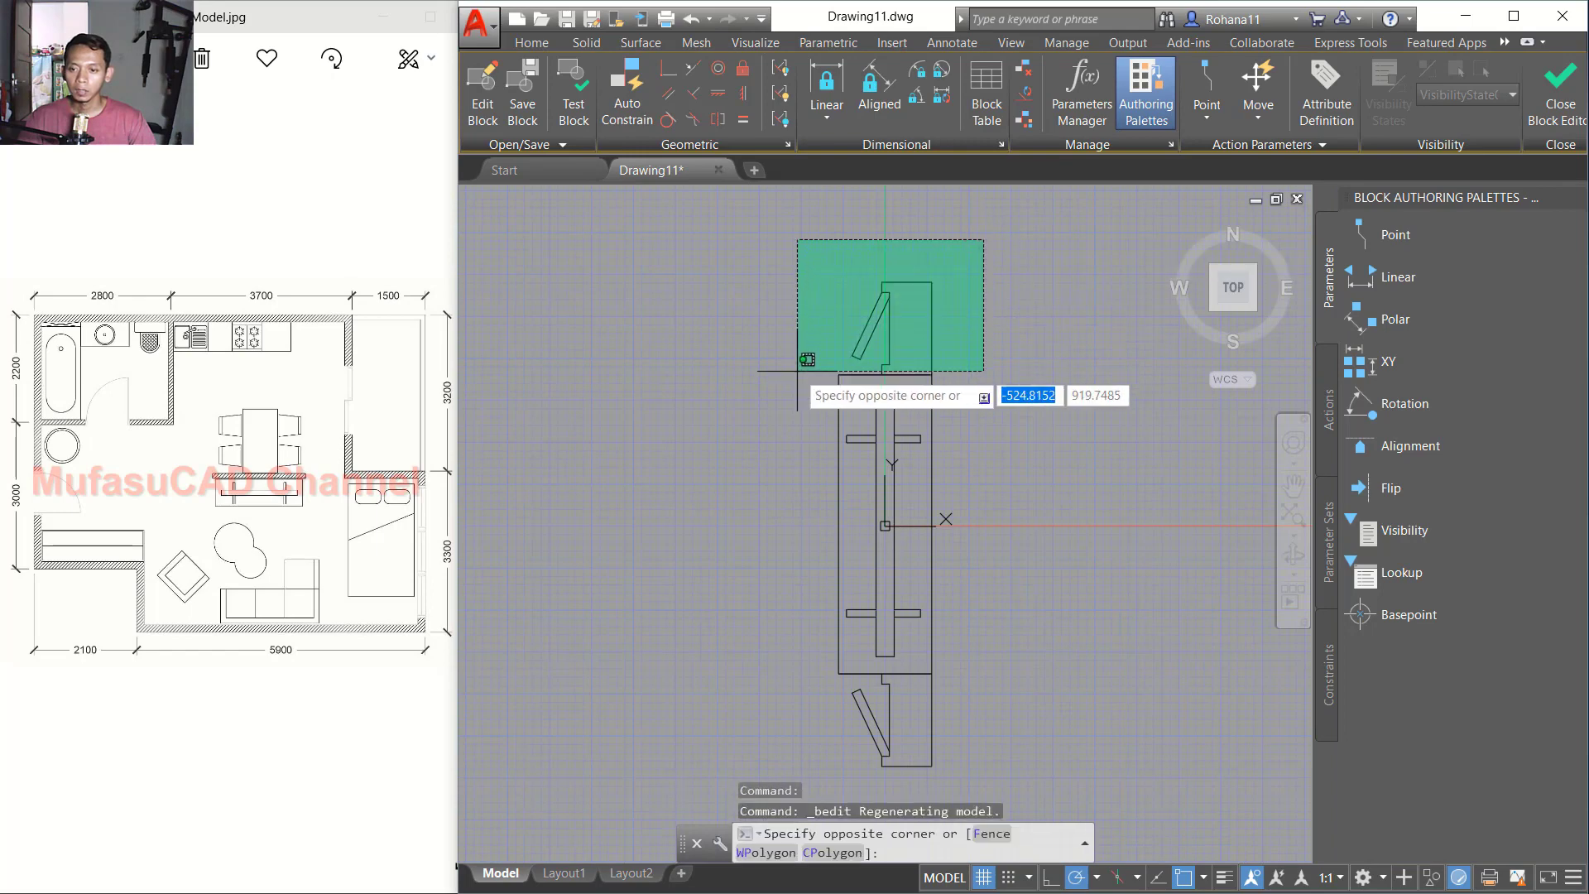
left_click(807, 364)
key("Delete")
Step: Delete the speaker unit at the TV table's lower end and save the changes to the TV Table block
middle_click_drag(1017, 620, 1021, 578)
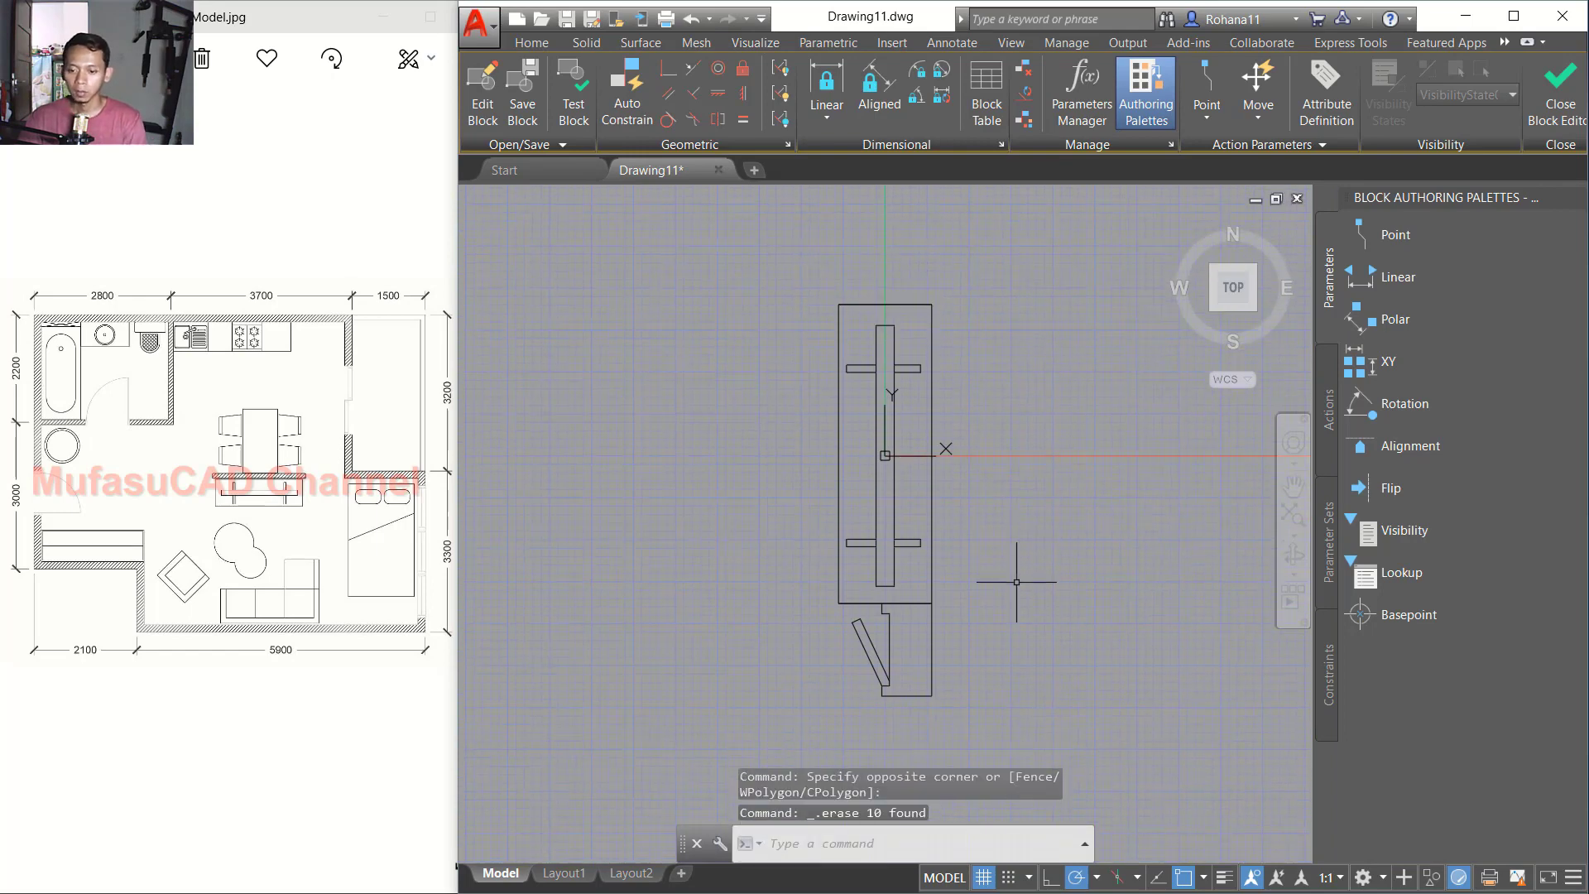
left_click(992, 719)
left_click(756, 610)
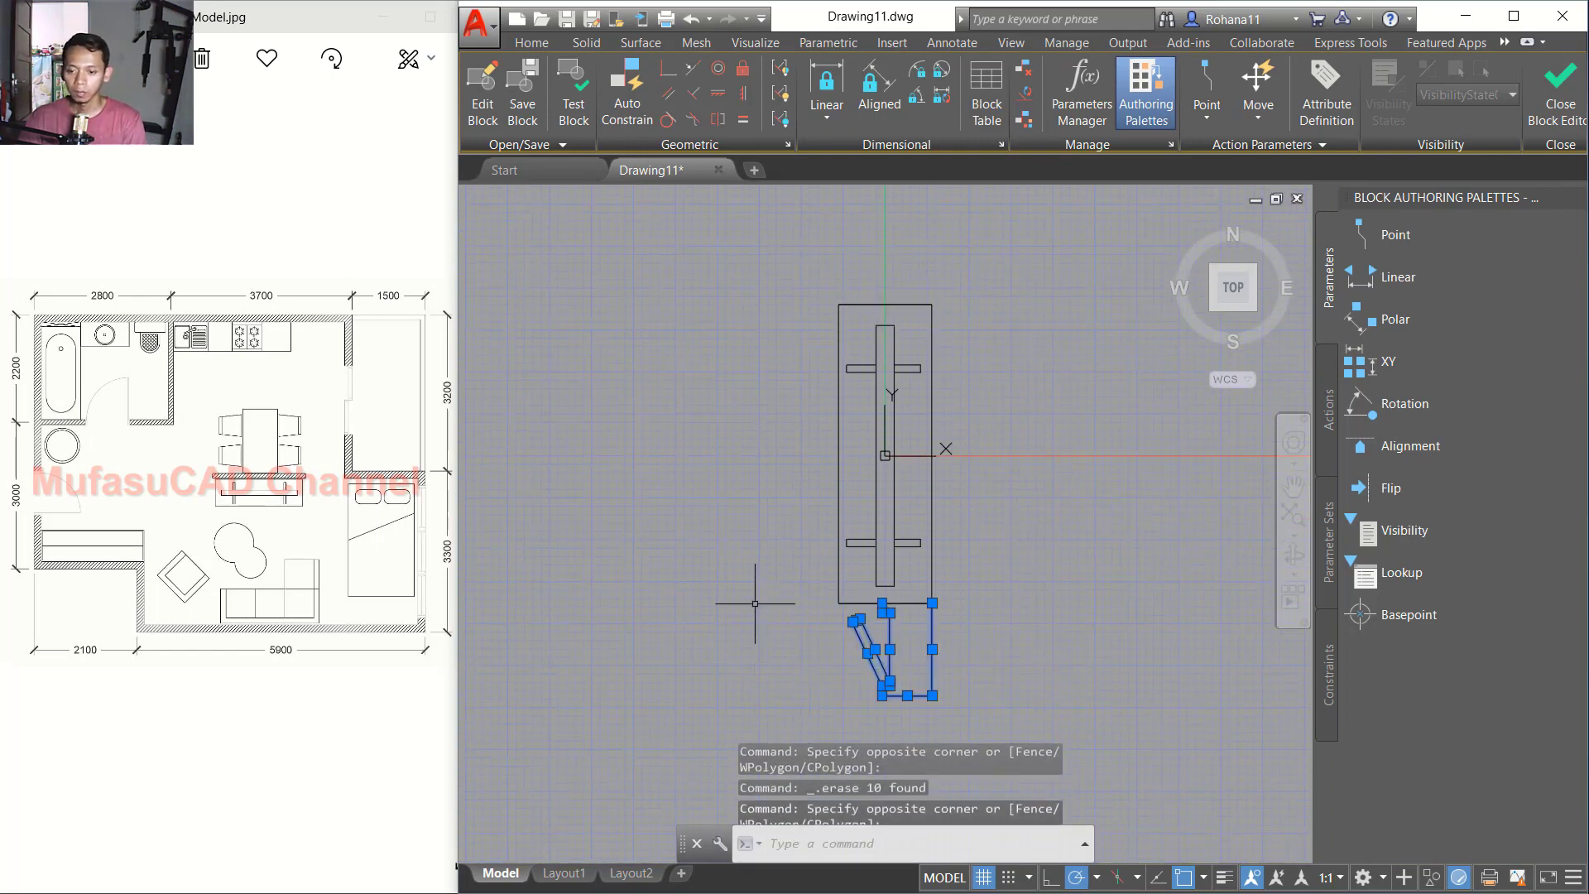
key("Delete")
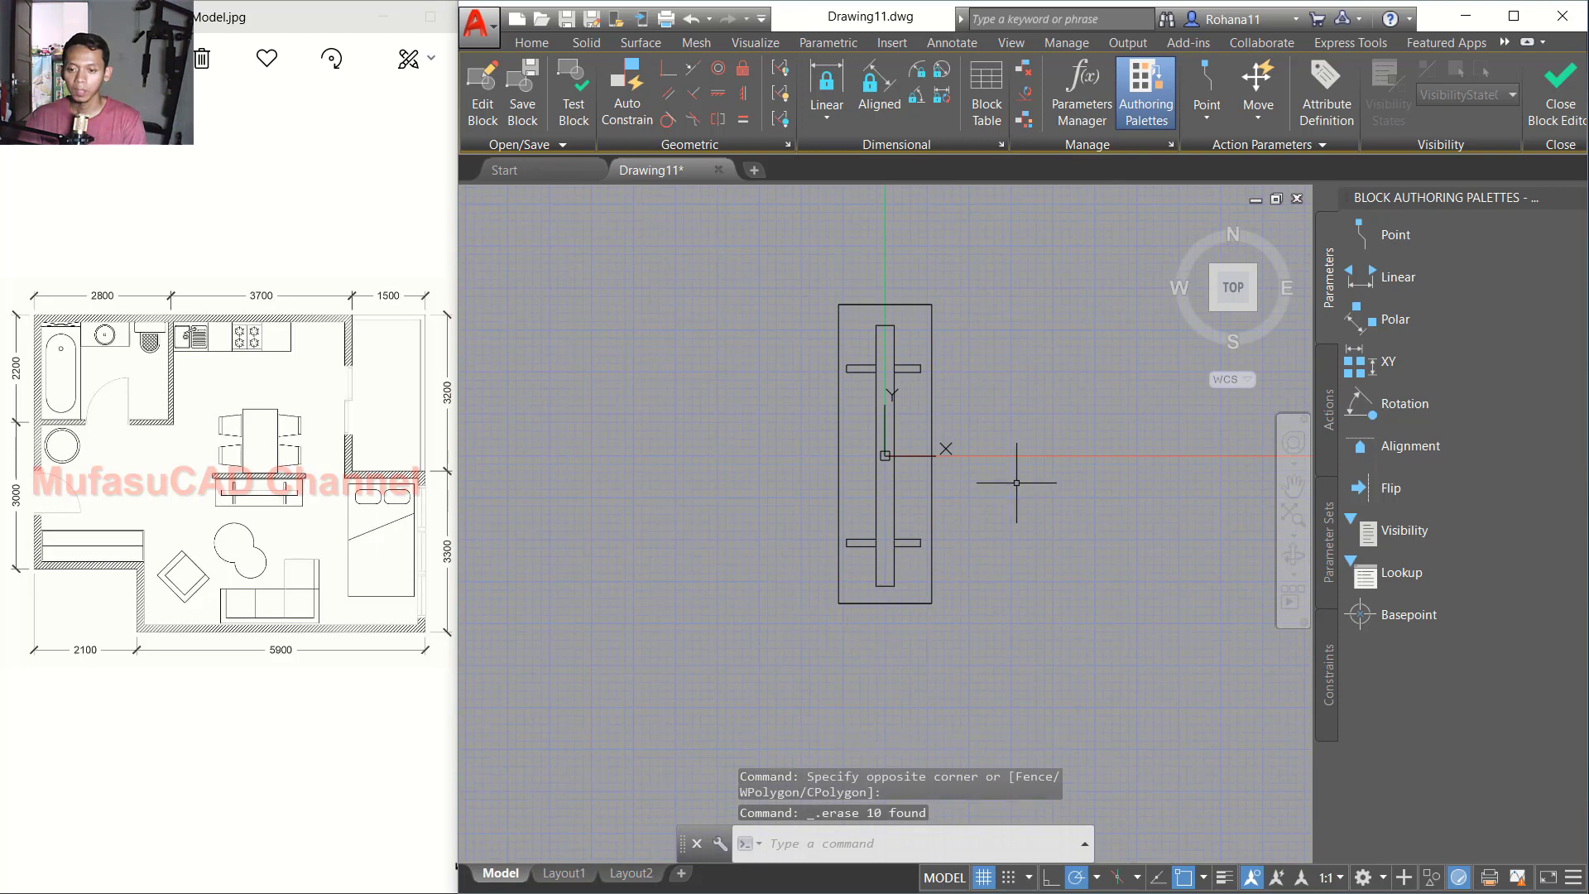
left_click(1561, 104)
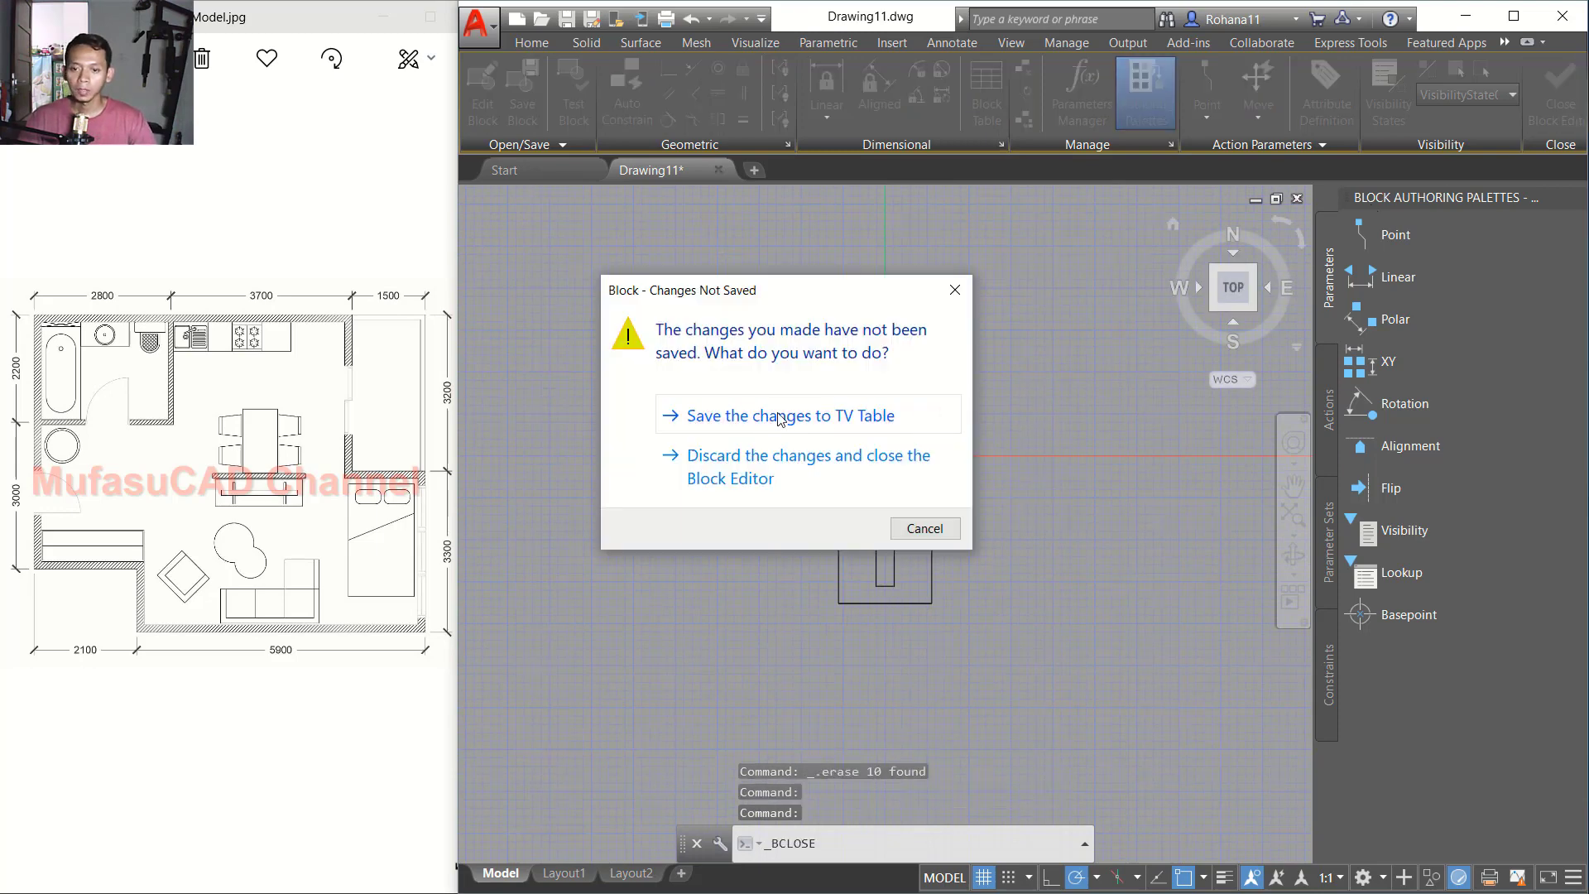
left_click(807, 417)
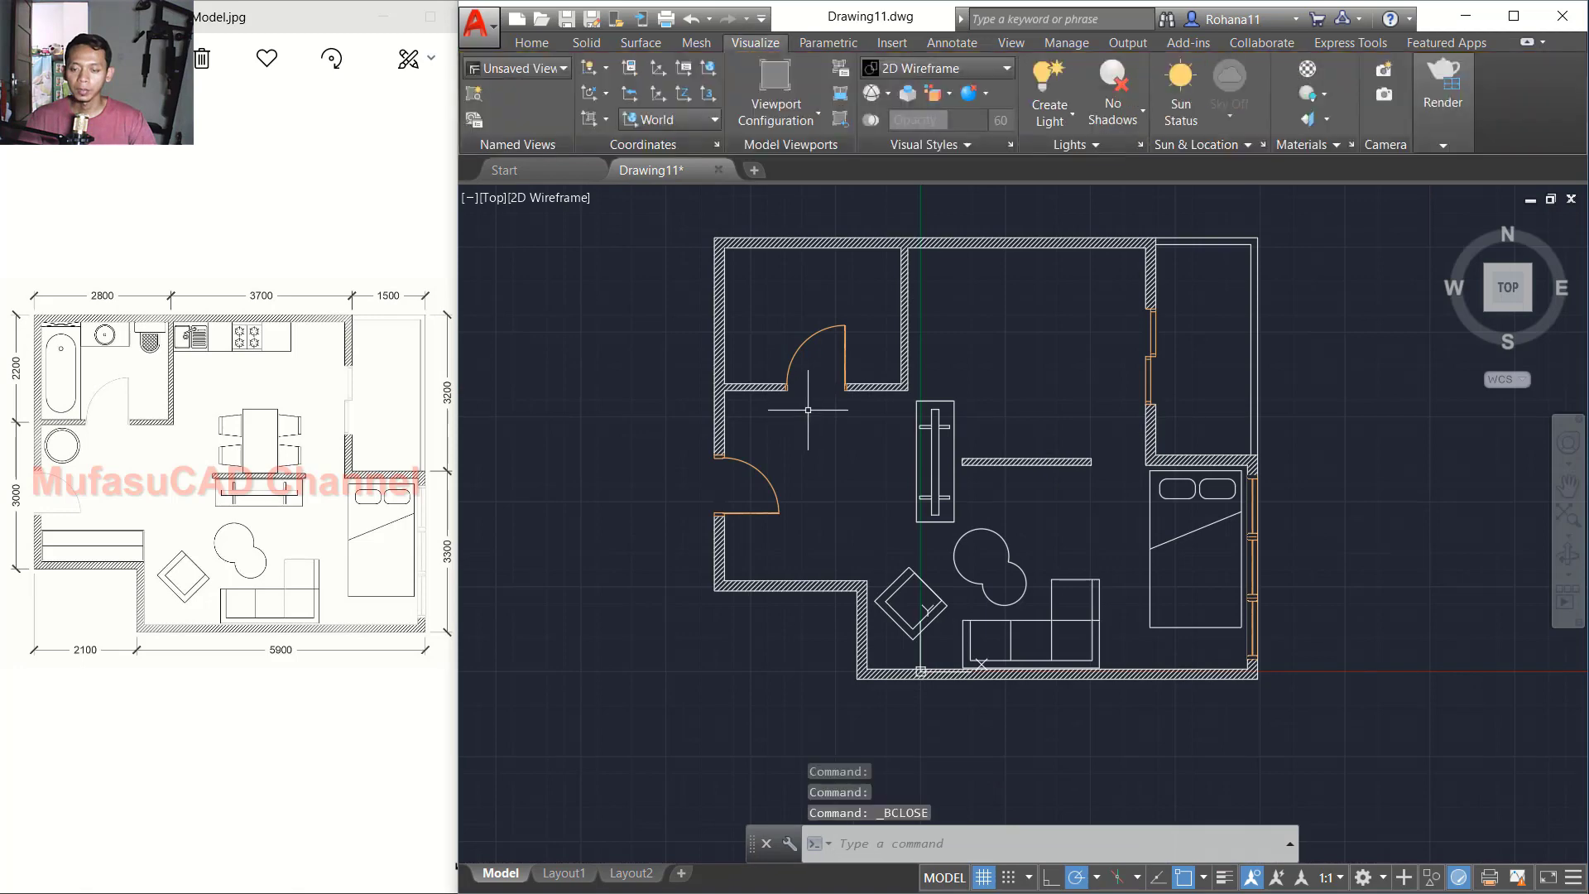
Step: Rotate the TV table 90 degrees about its centre so it lies parallel to the short partition
scroll(950, 482, "up", 3)
type("RO")
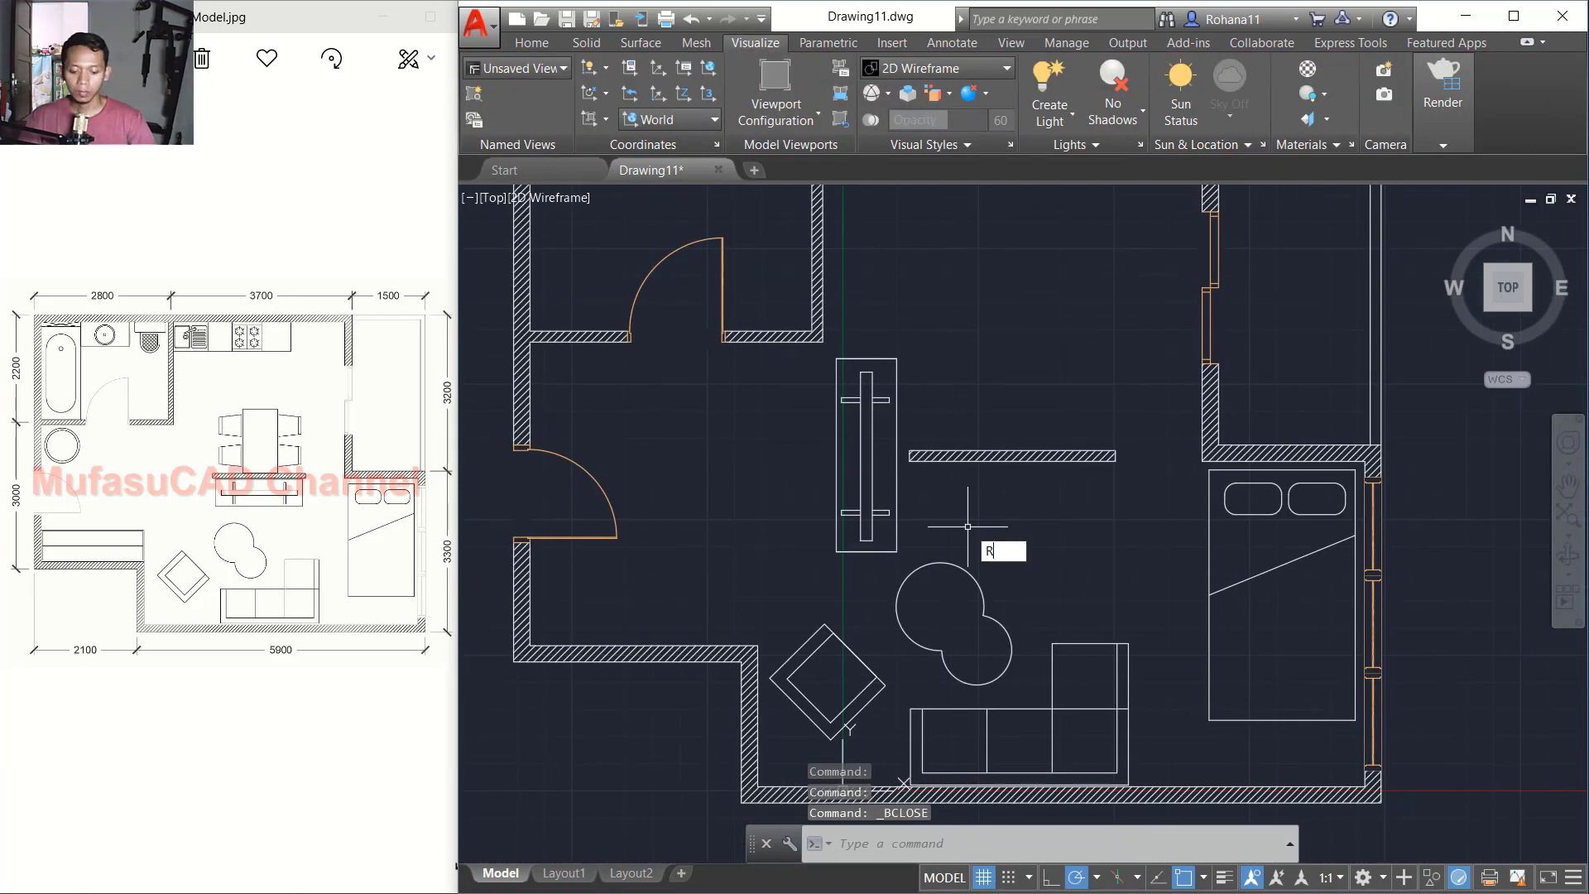
key("Return")
left_click(916, 484)
left_click(886, 425)
key("Return")
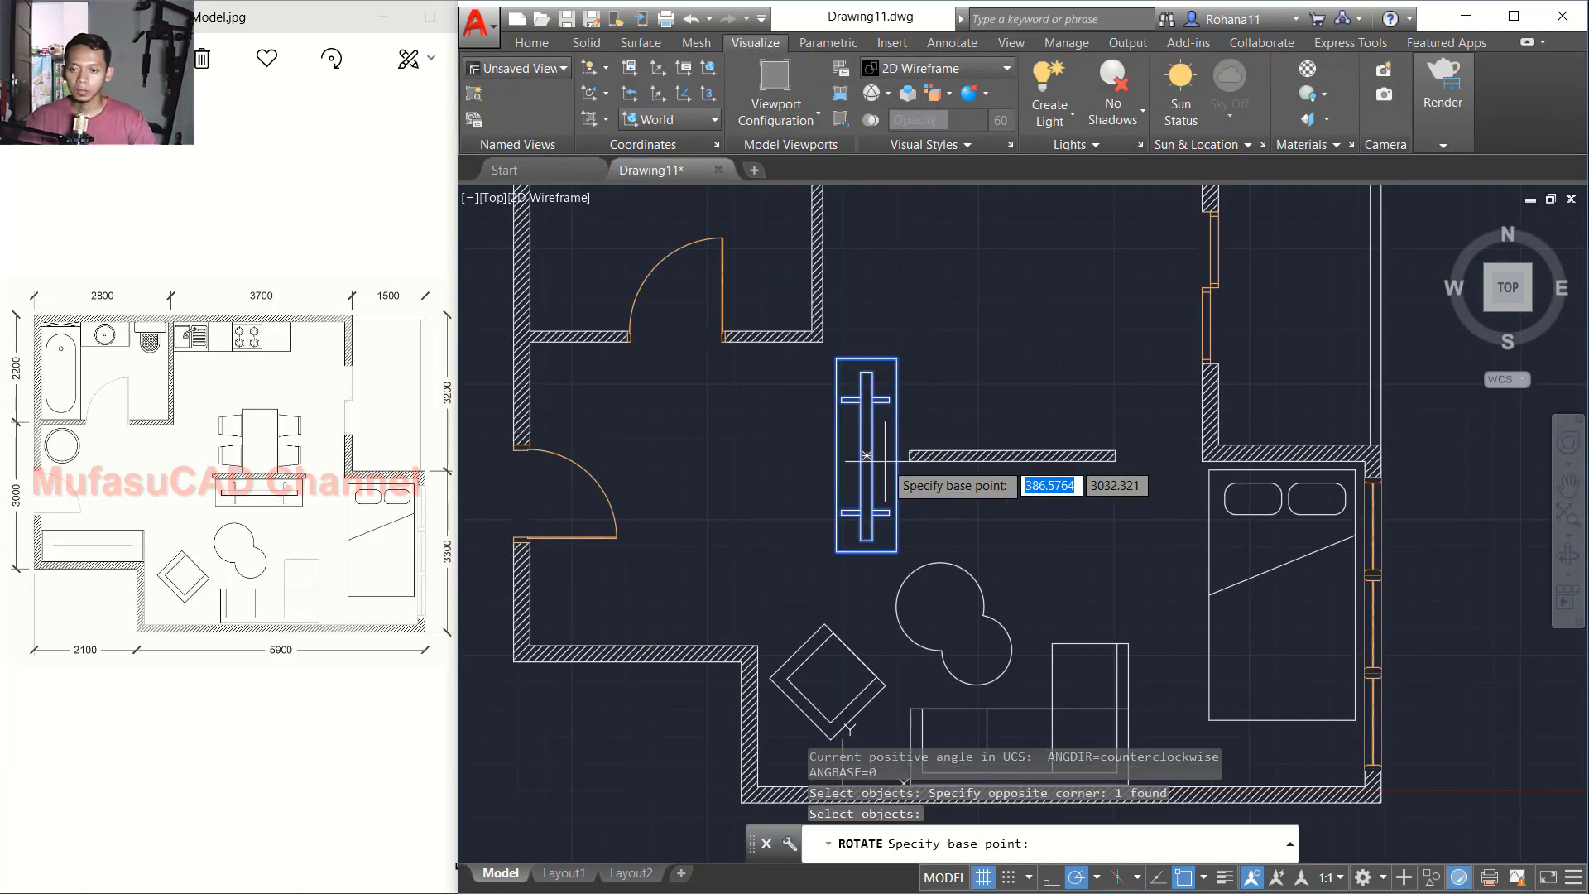
left_click(867, 455)
left_click(869, 313)
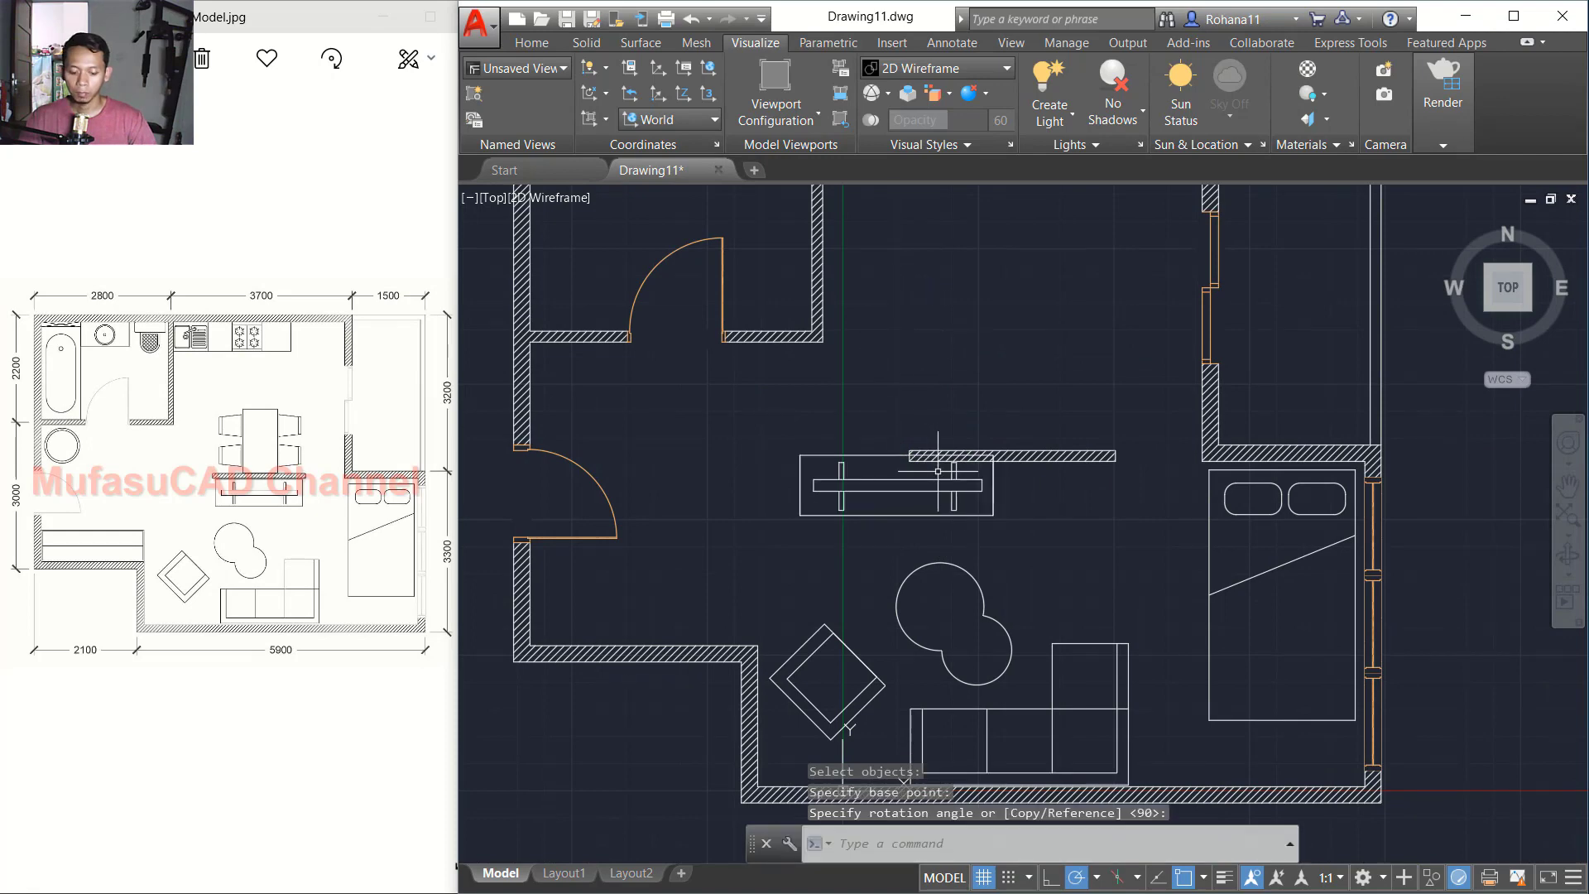
Step: Move the TV table horizontally so it sits centred just below the short partition
scroll(938, 471, "up", 2)
type("M")
key("Return")
left_click(858, 509)
left_click(816, 540)
key("Return")
left_click(550, 568)
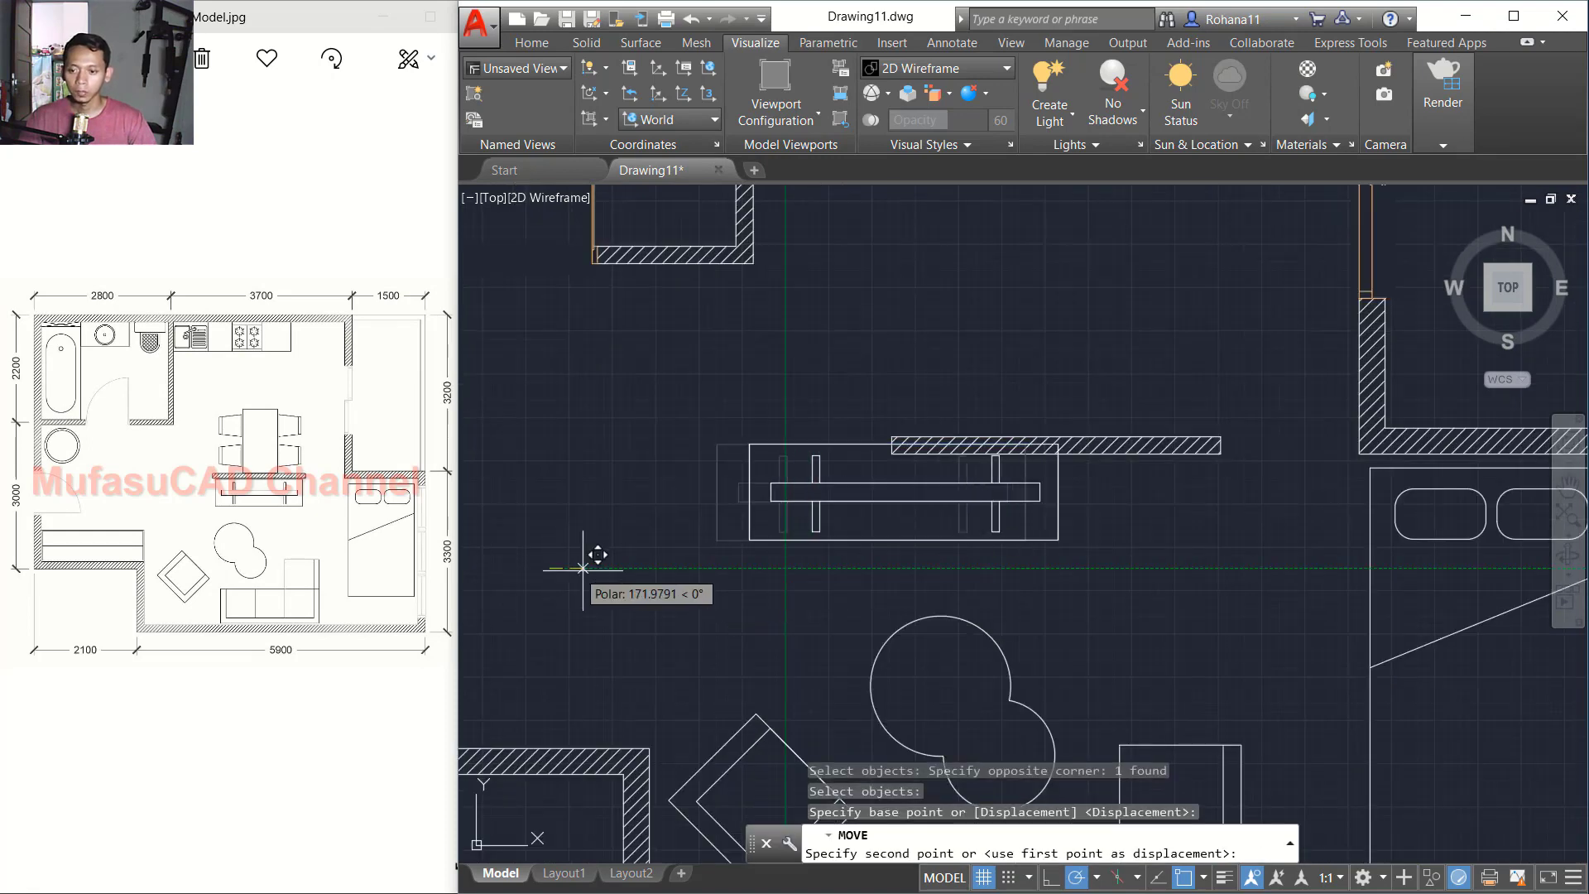
left_click(739, 579)
scroll(1068, 463, "down", 3)
middle_click_drag(1107, 425, 1082, 451)
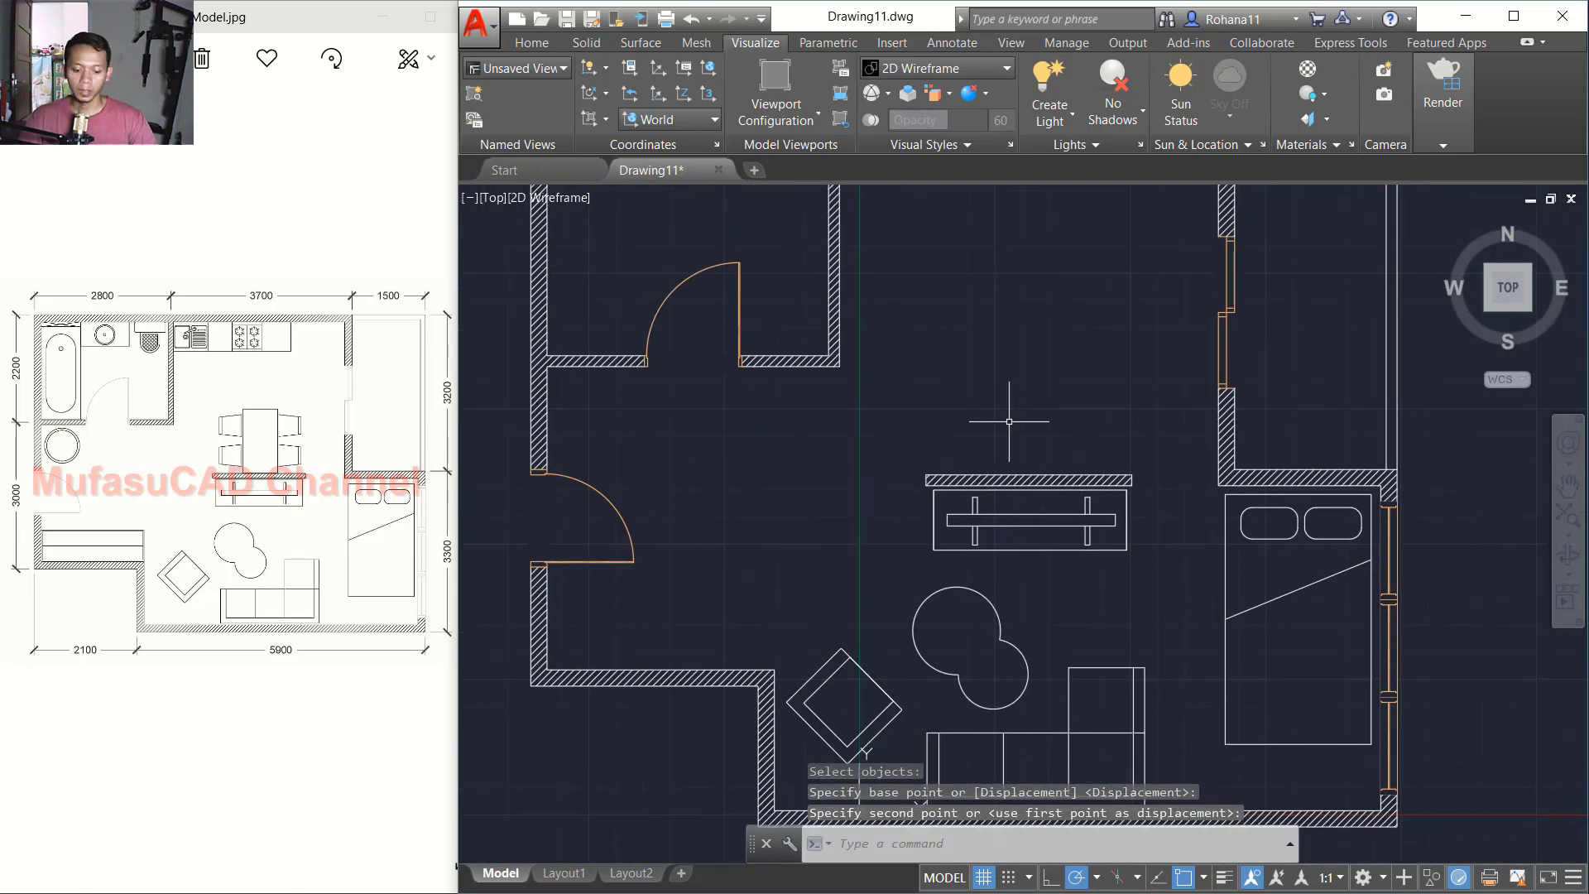
Step: Insert the "Table O.dwg" block from the Table folder in the corner between the bathroom wall and the entrance door
type("INSERT")
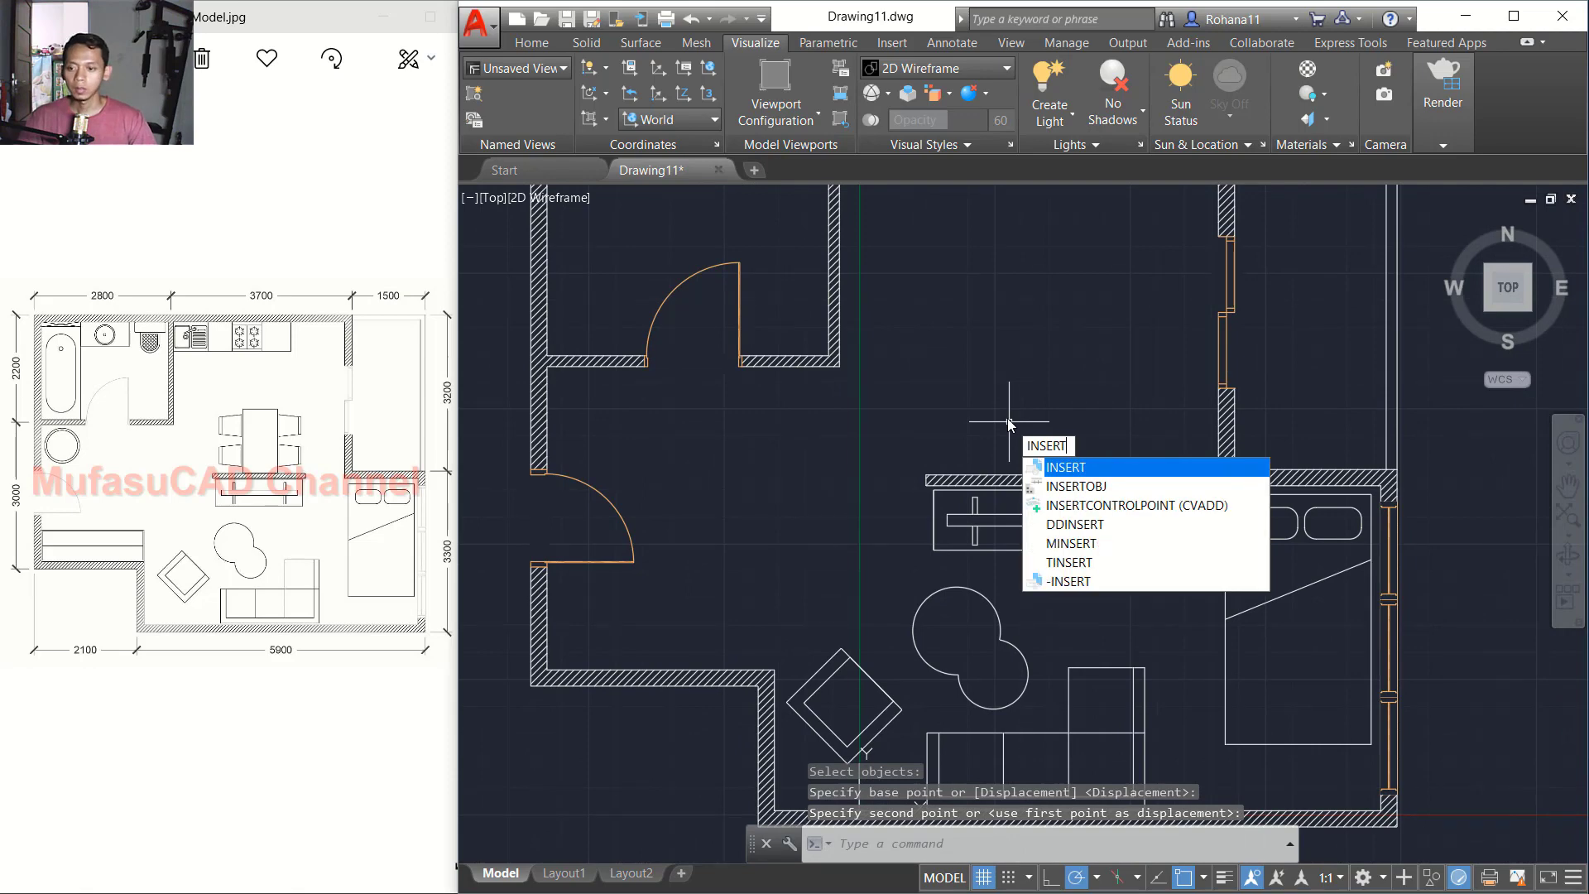
key("Return")
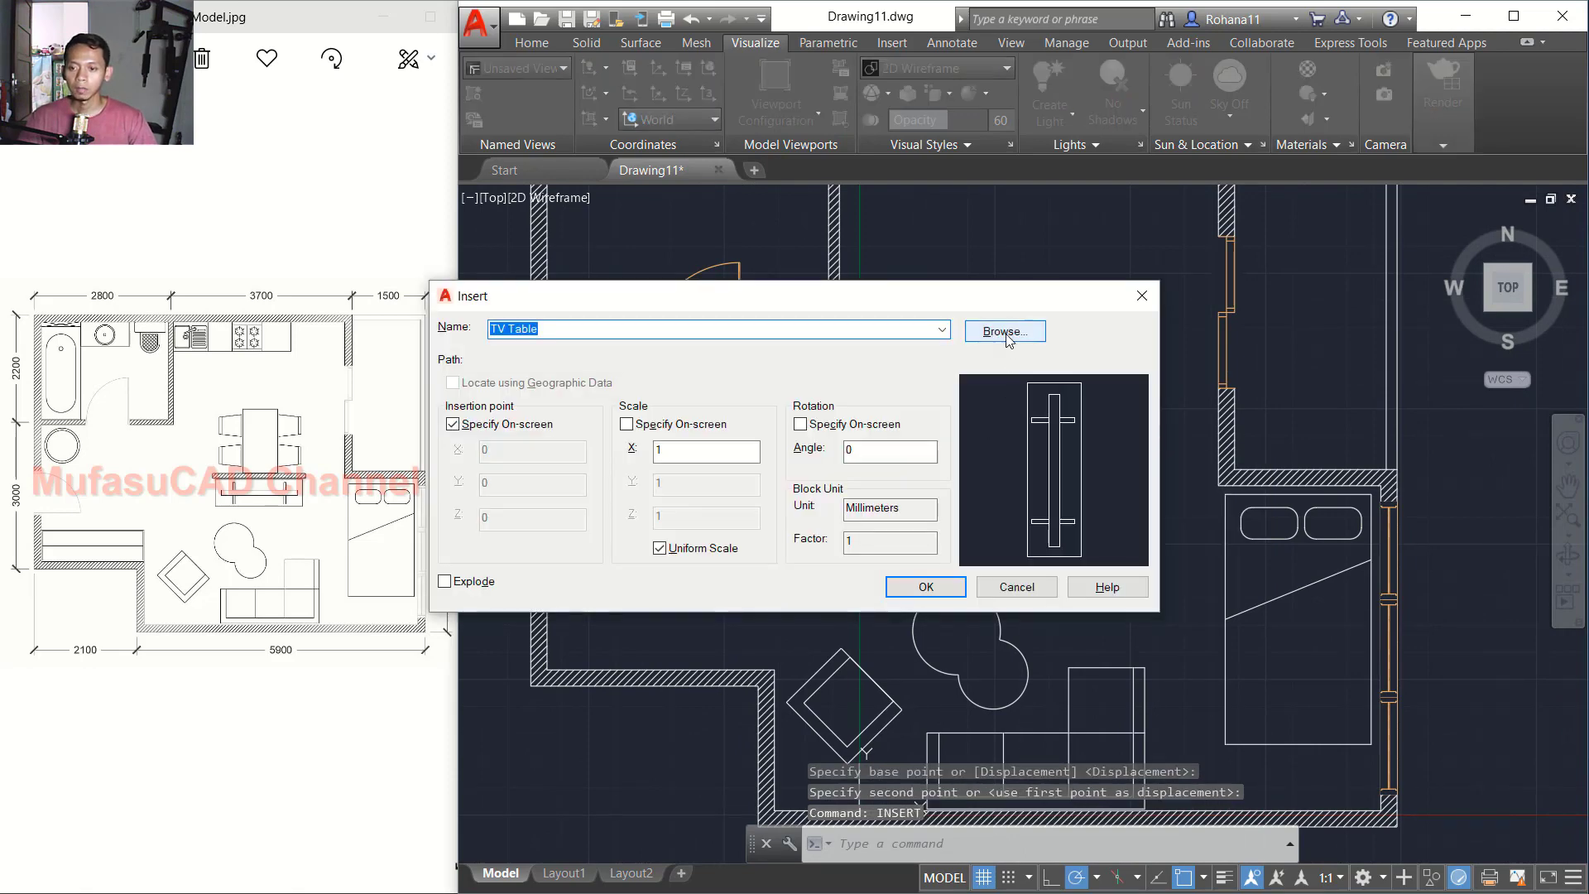
left_click(1005, 332)
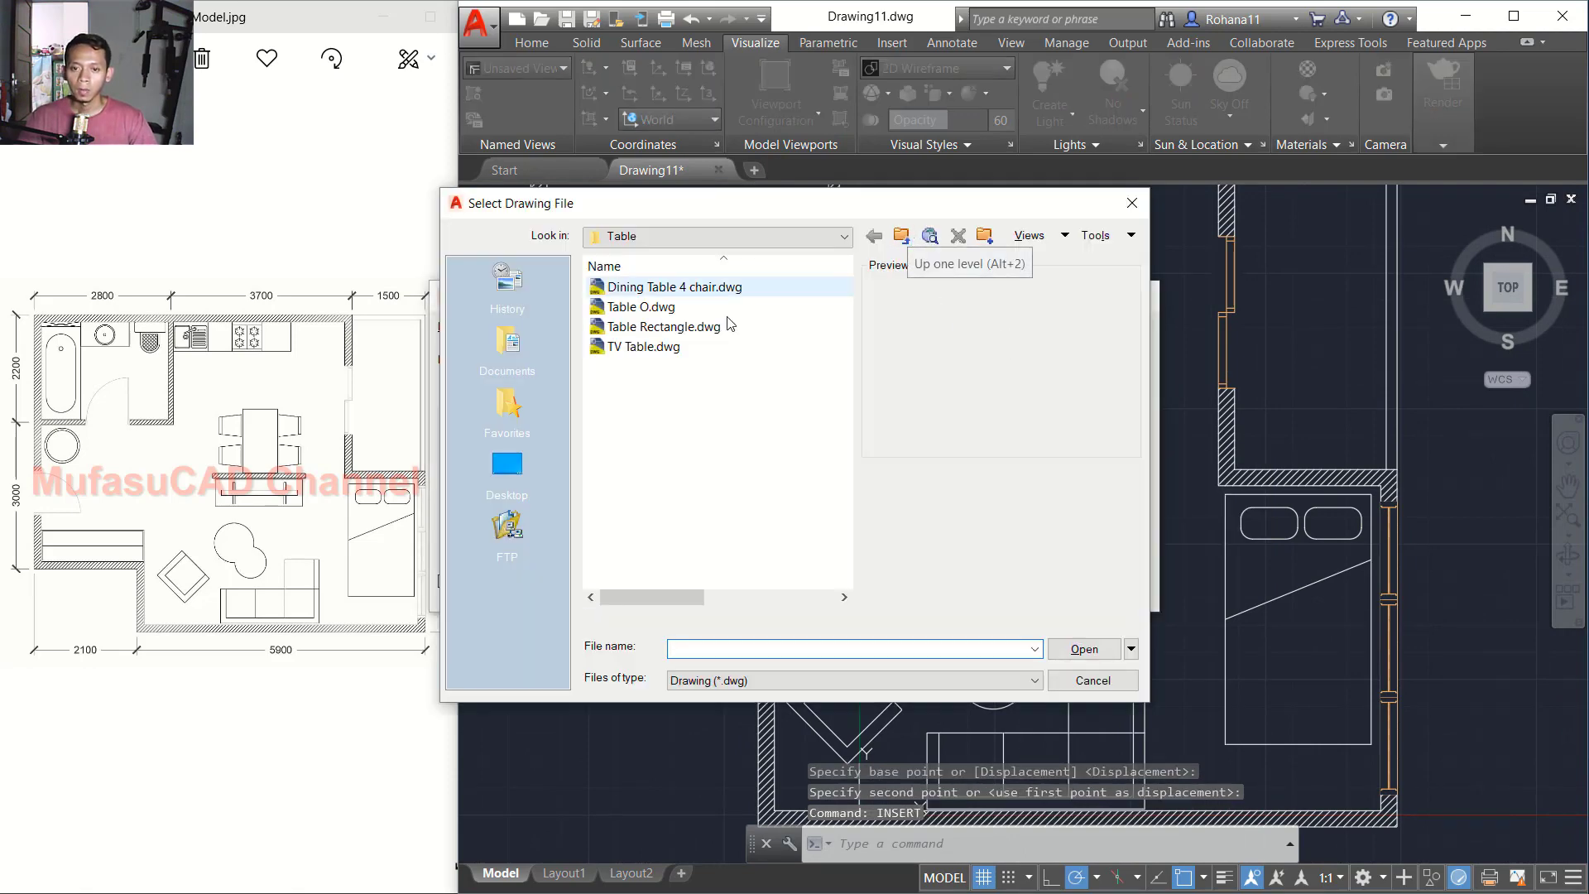
left_click(641, 306)
left_click(1086, 648)
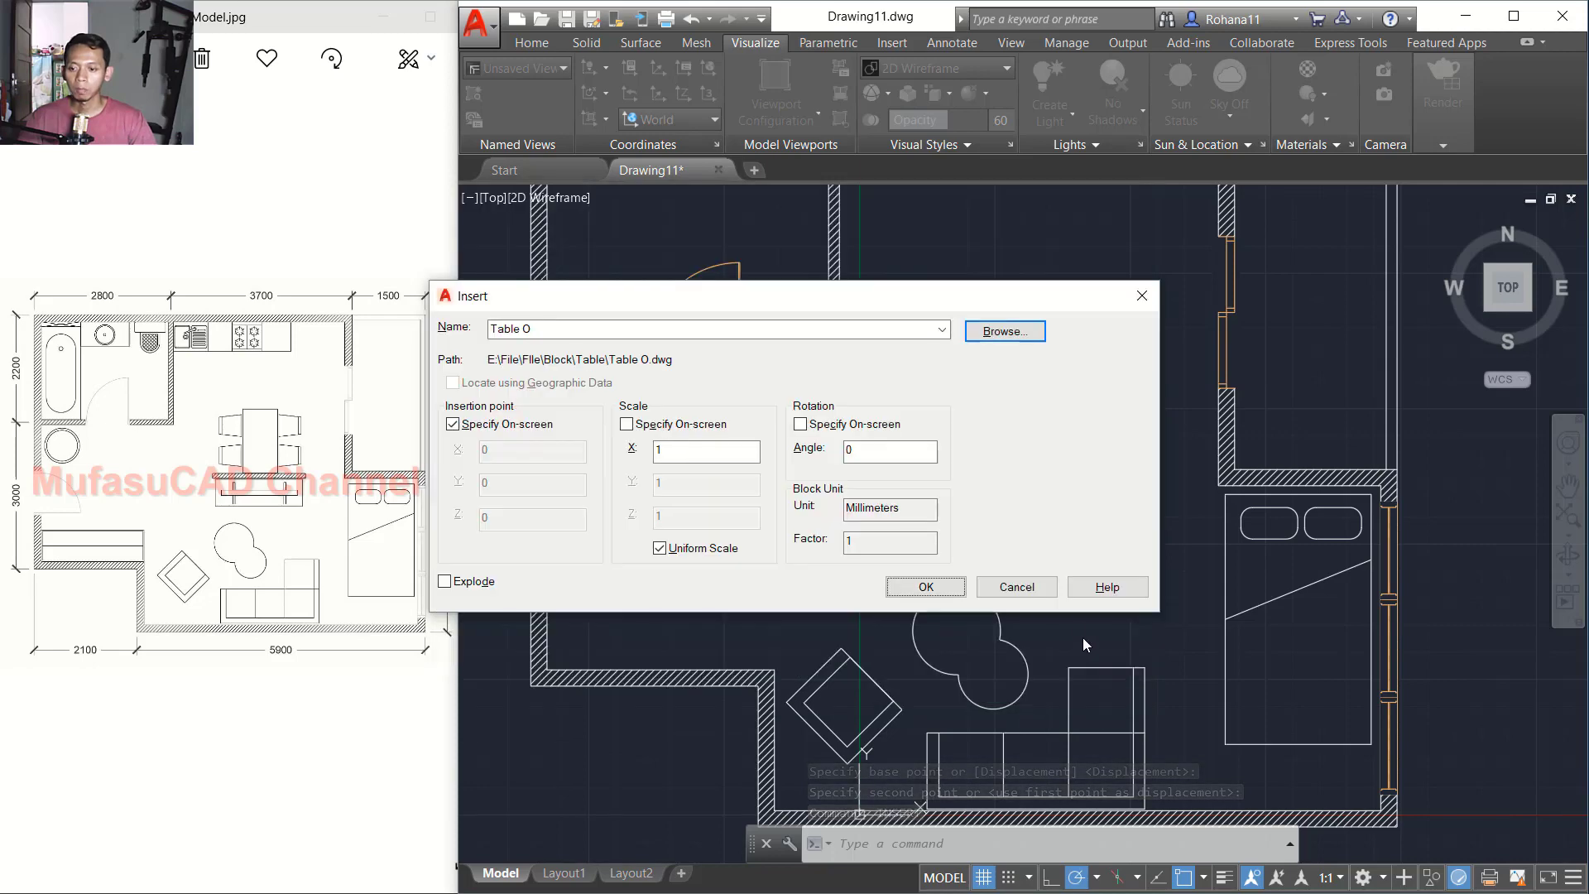
left_click(942, 591)
middle_click_drag(804, 478, 1052, 542)
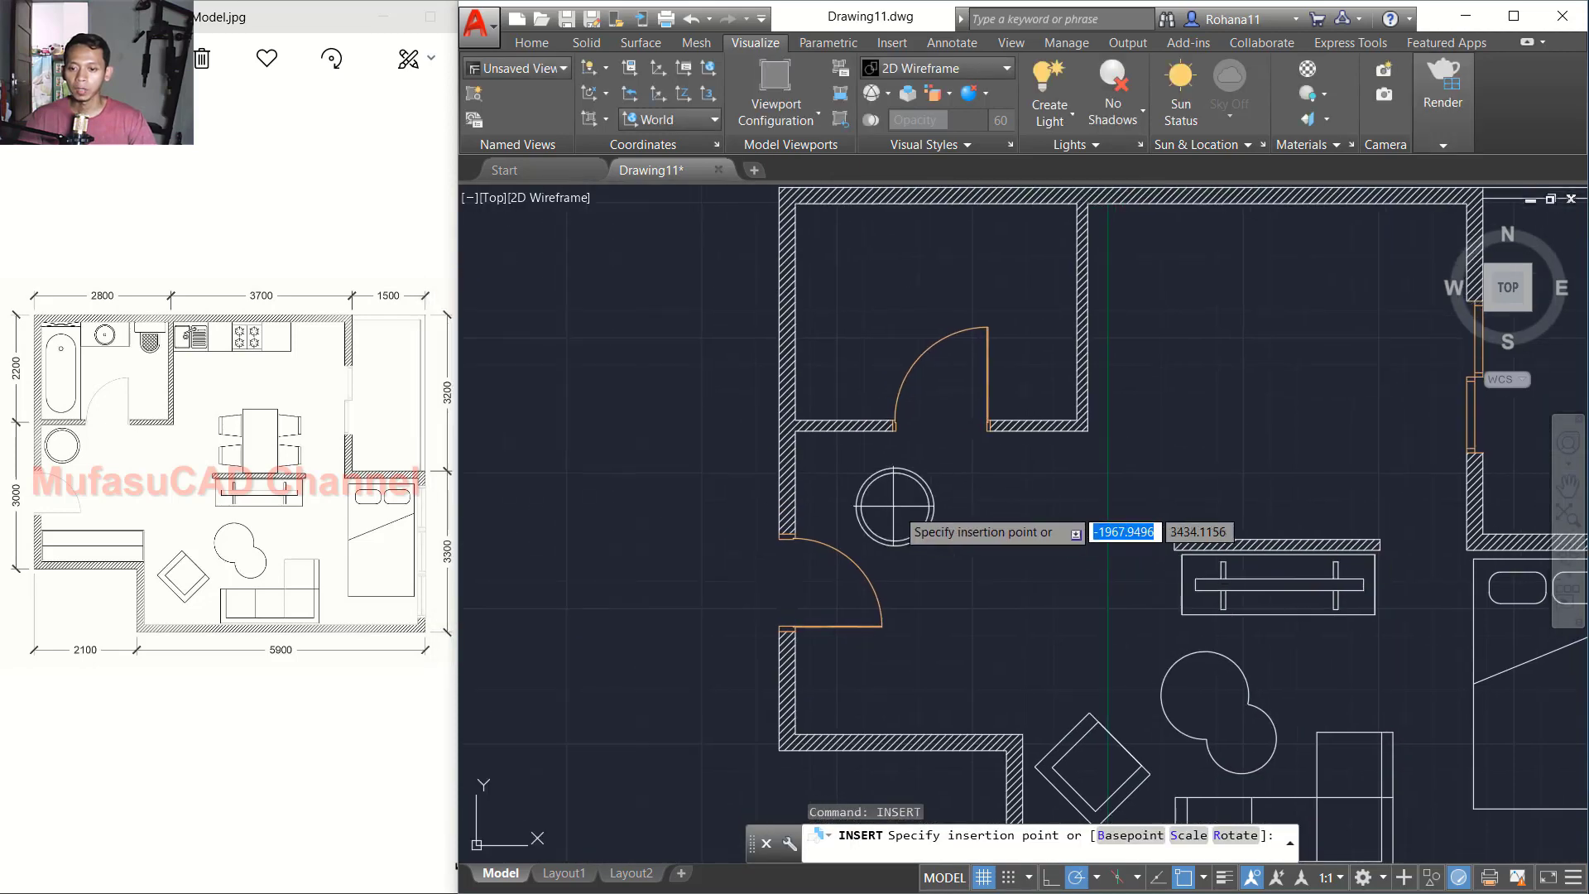
left_click(842, 476)
Step: Insert the "Dining Table 4 chair.dwg" block from the Table folder, centred against the upper side of the short partition
middle_click_drag(1163, 469, 987, 465)
key("Return")
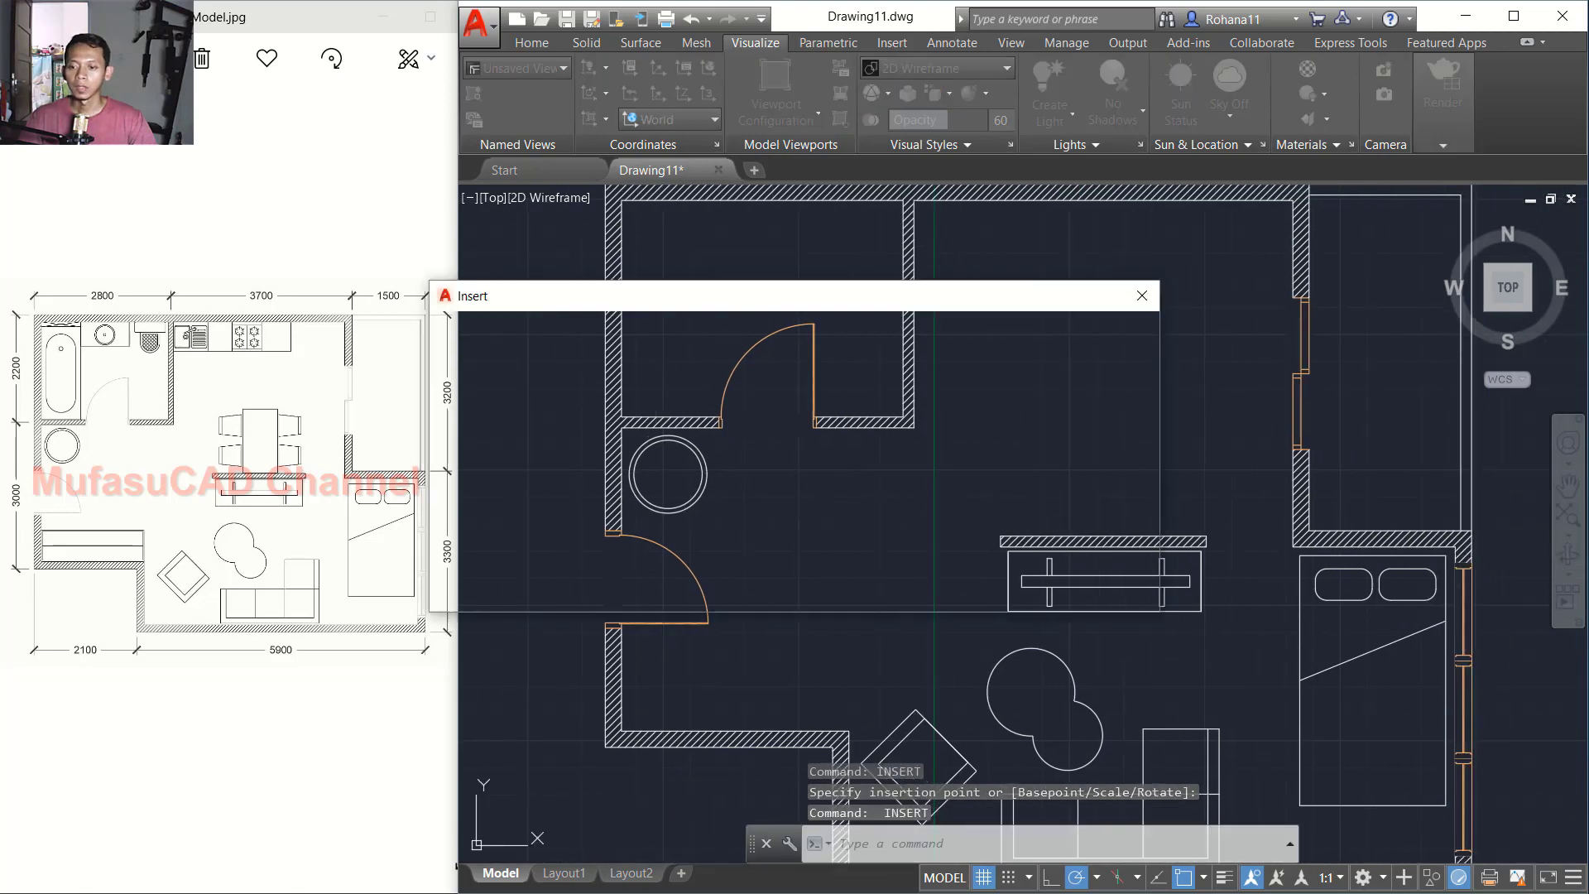
left_click(999, 332)
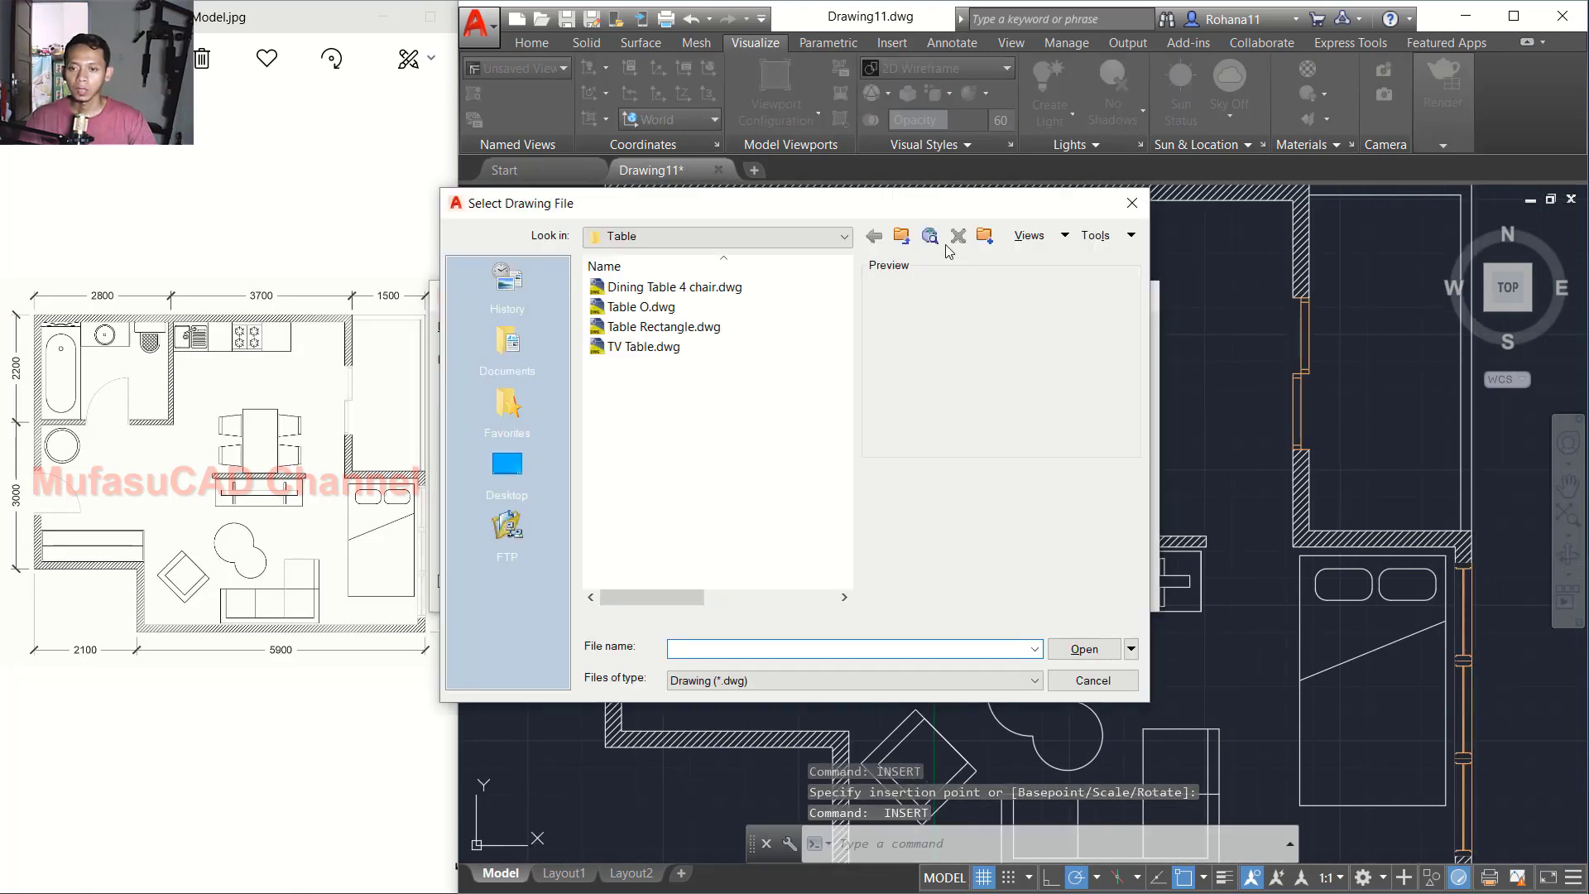
left_click(901, 237)
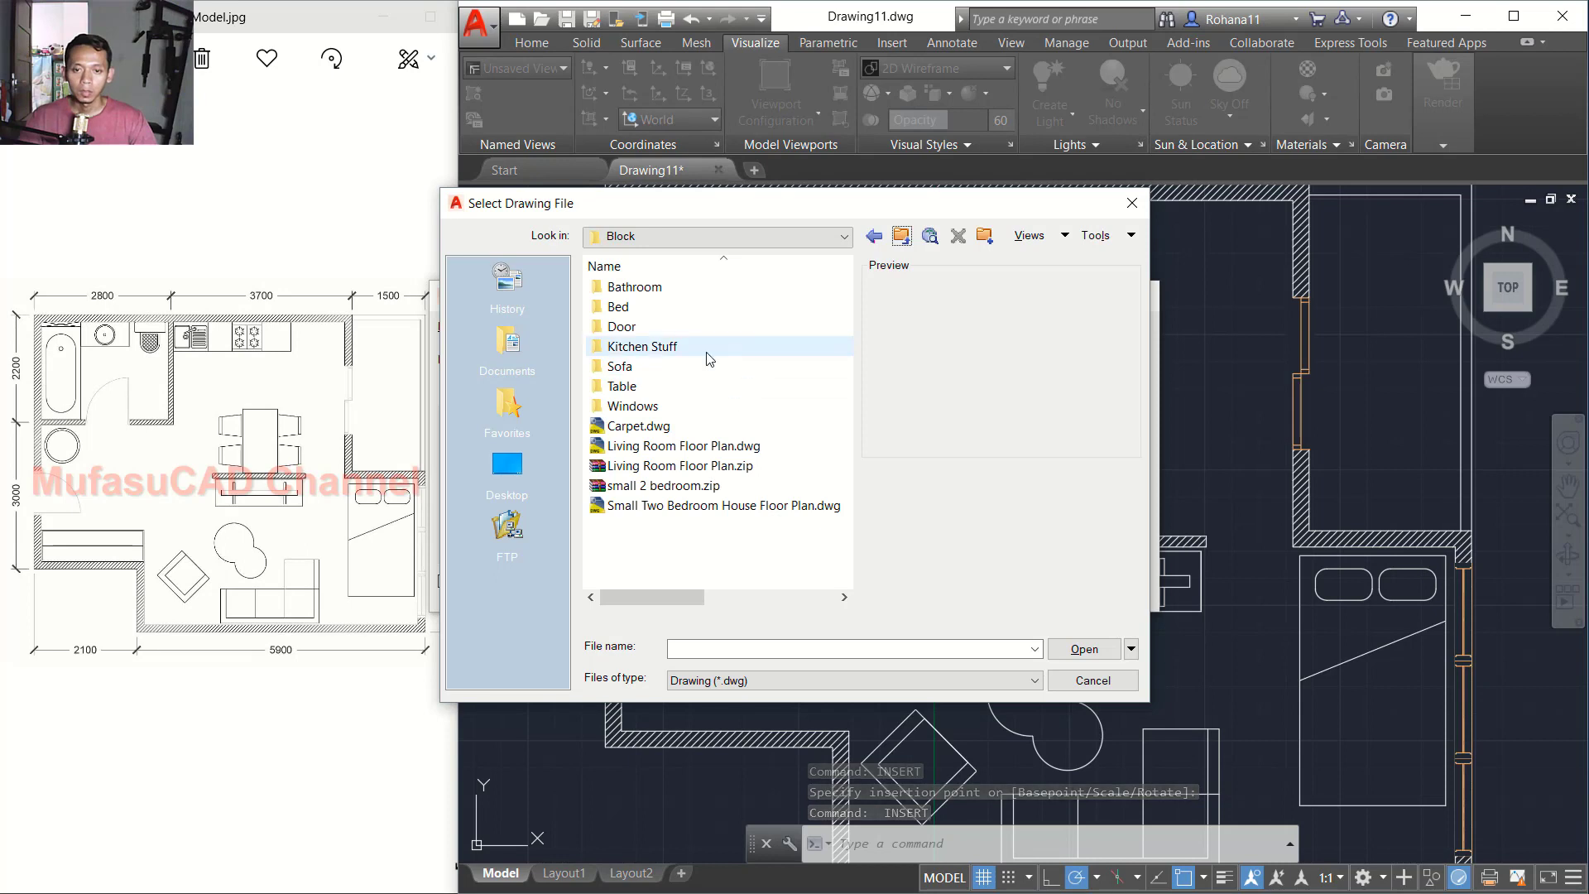
left_click(648, 387)
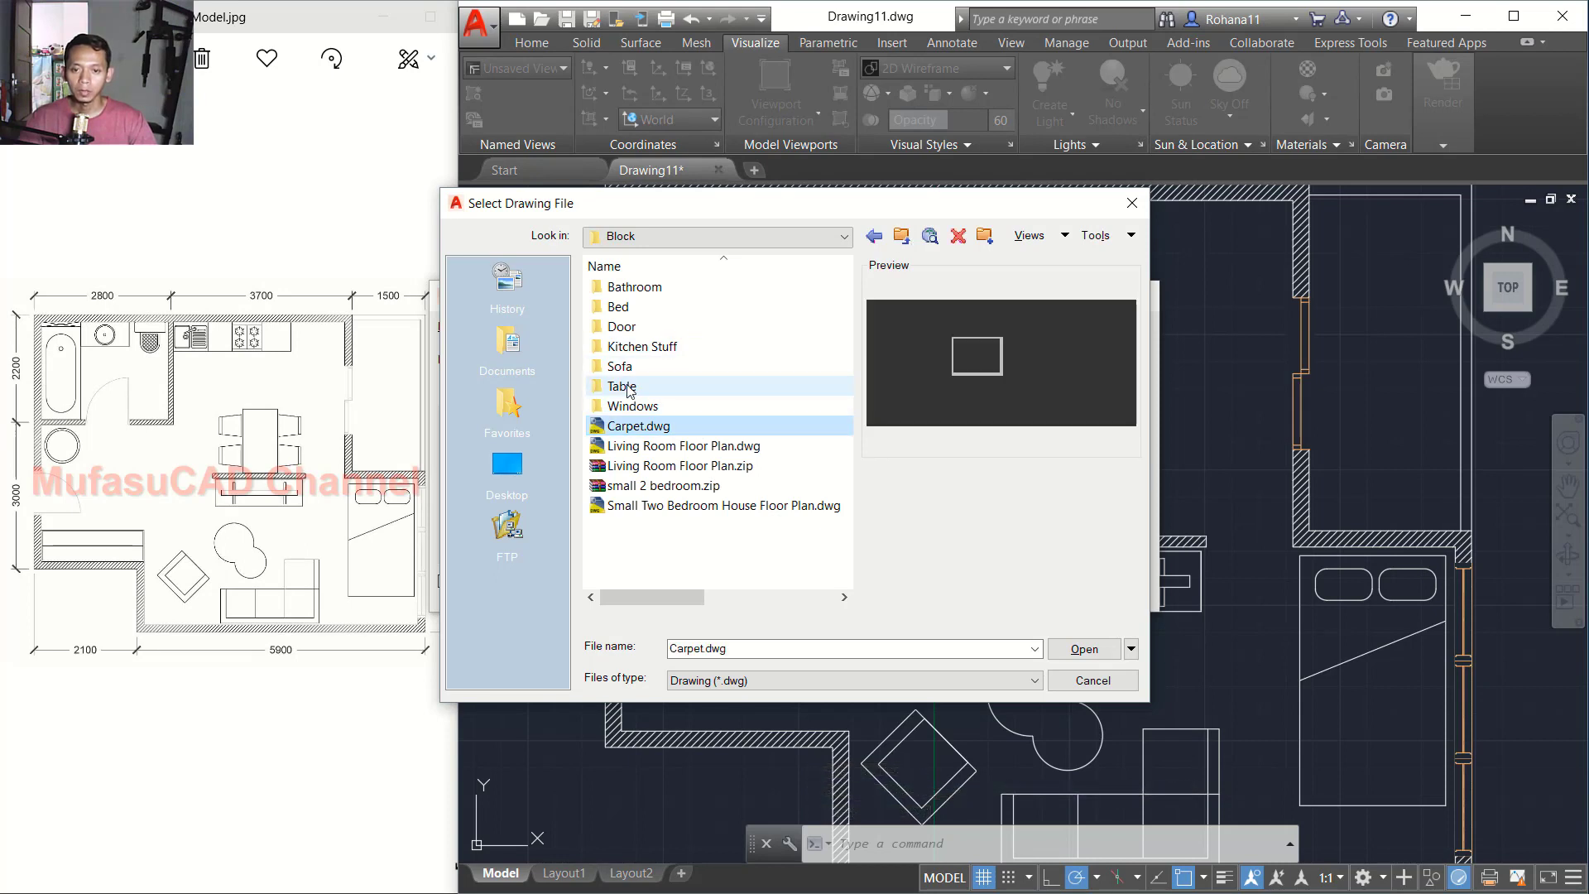
double_click(638, 388)
left_click(660, 290)
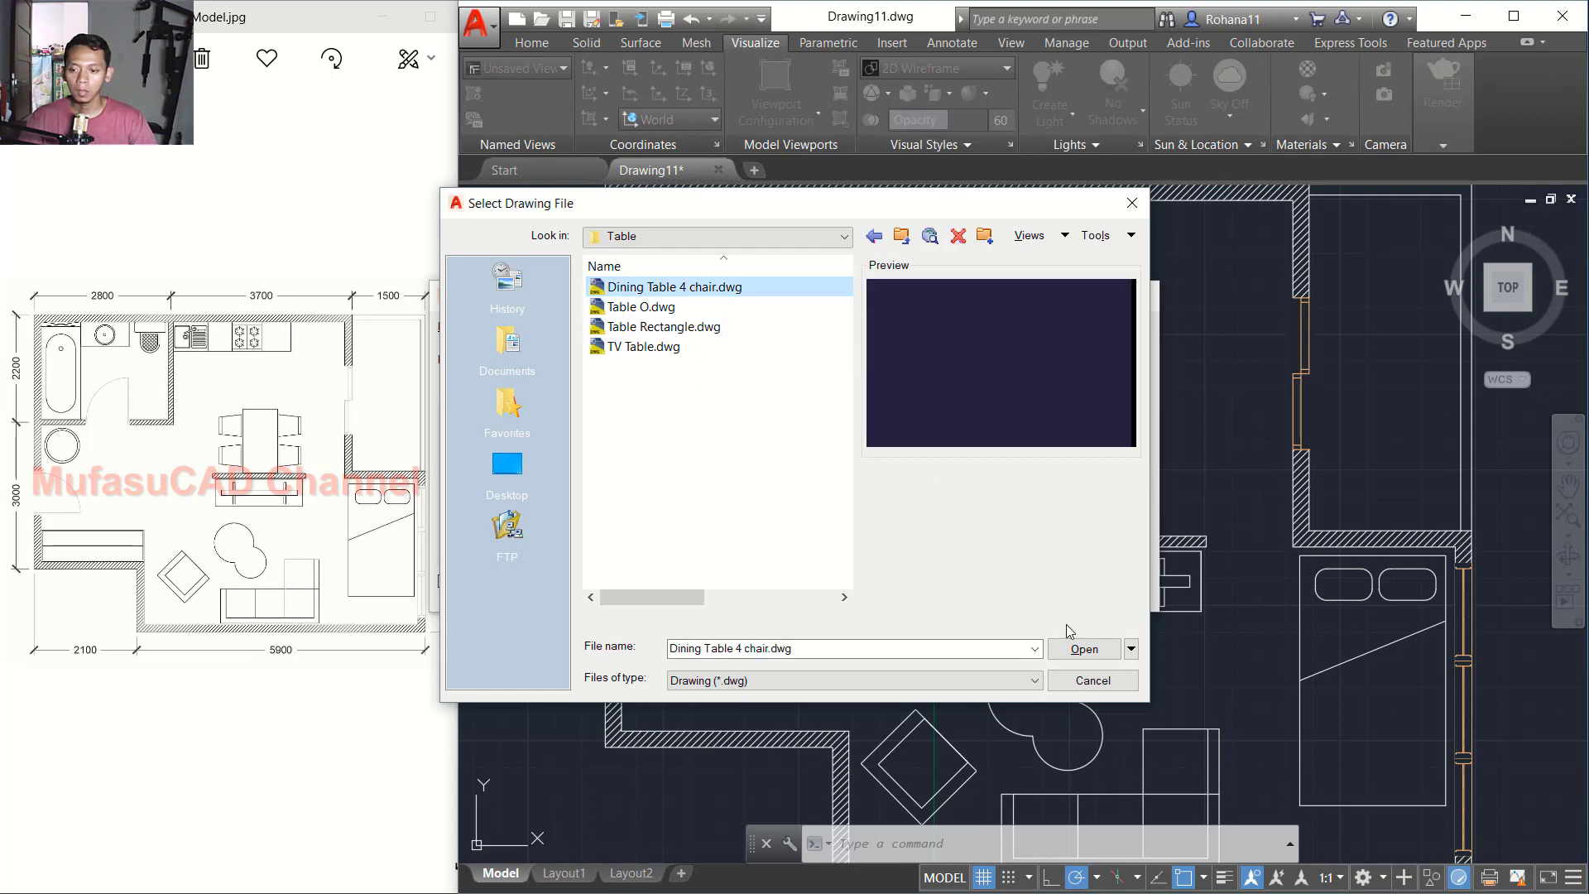
left_click(1082, 648)
left_click(925, 587)
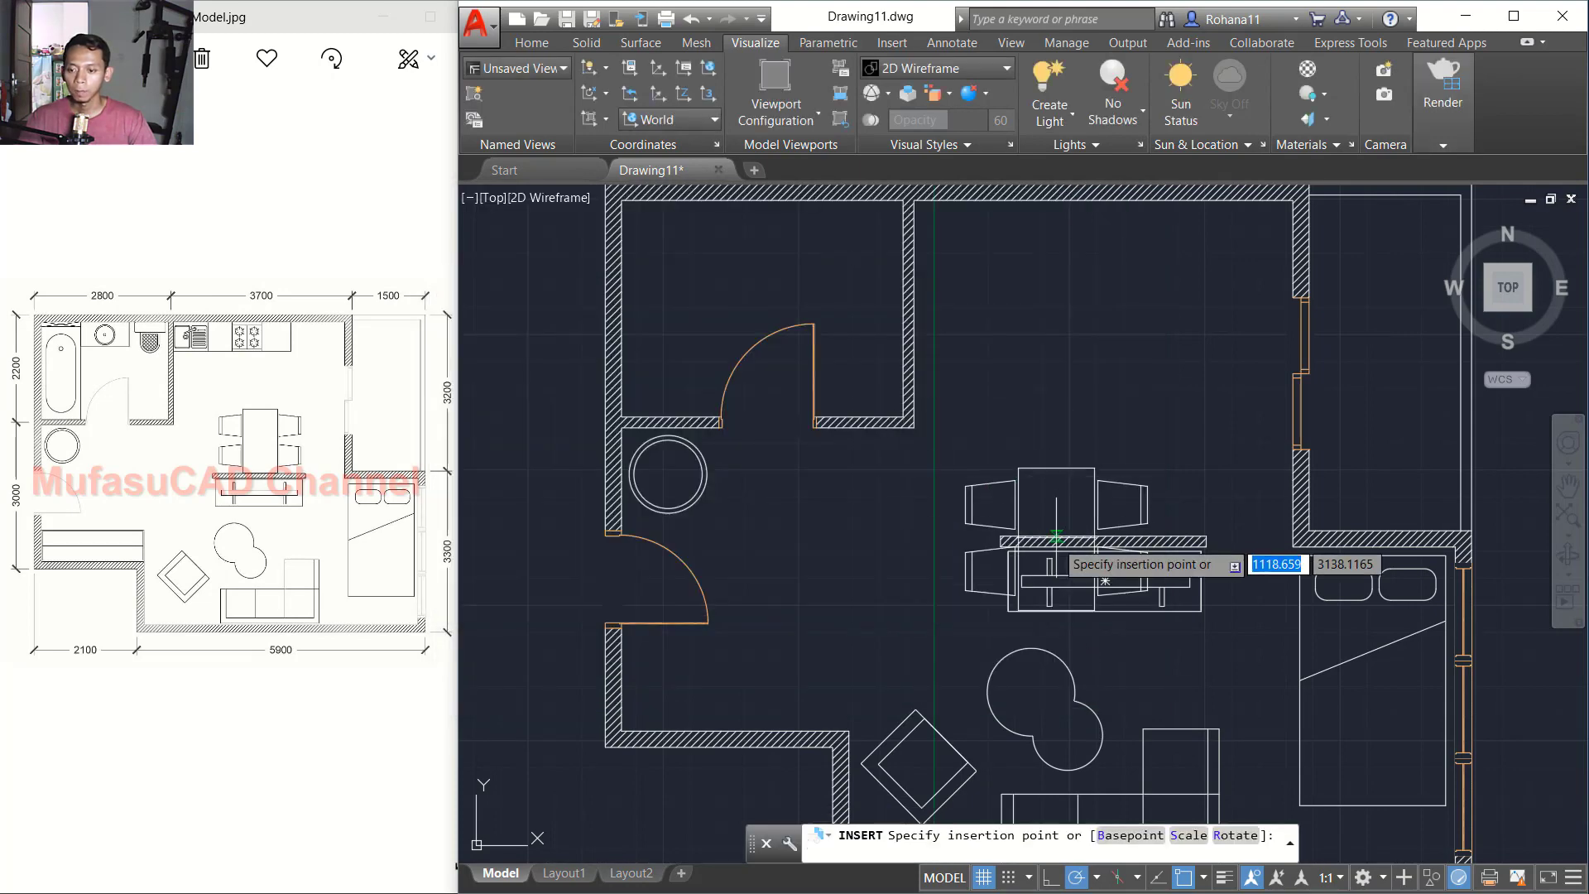
scroll(939, 515, "up", 5)
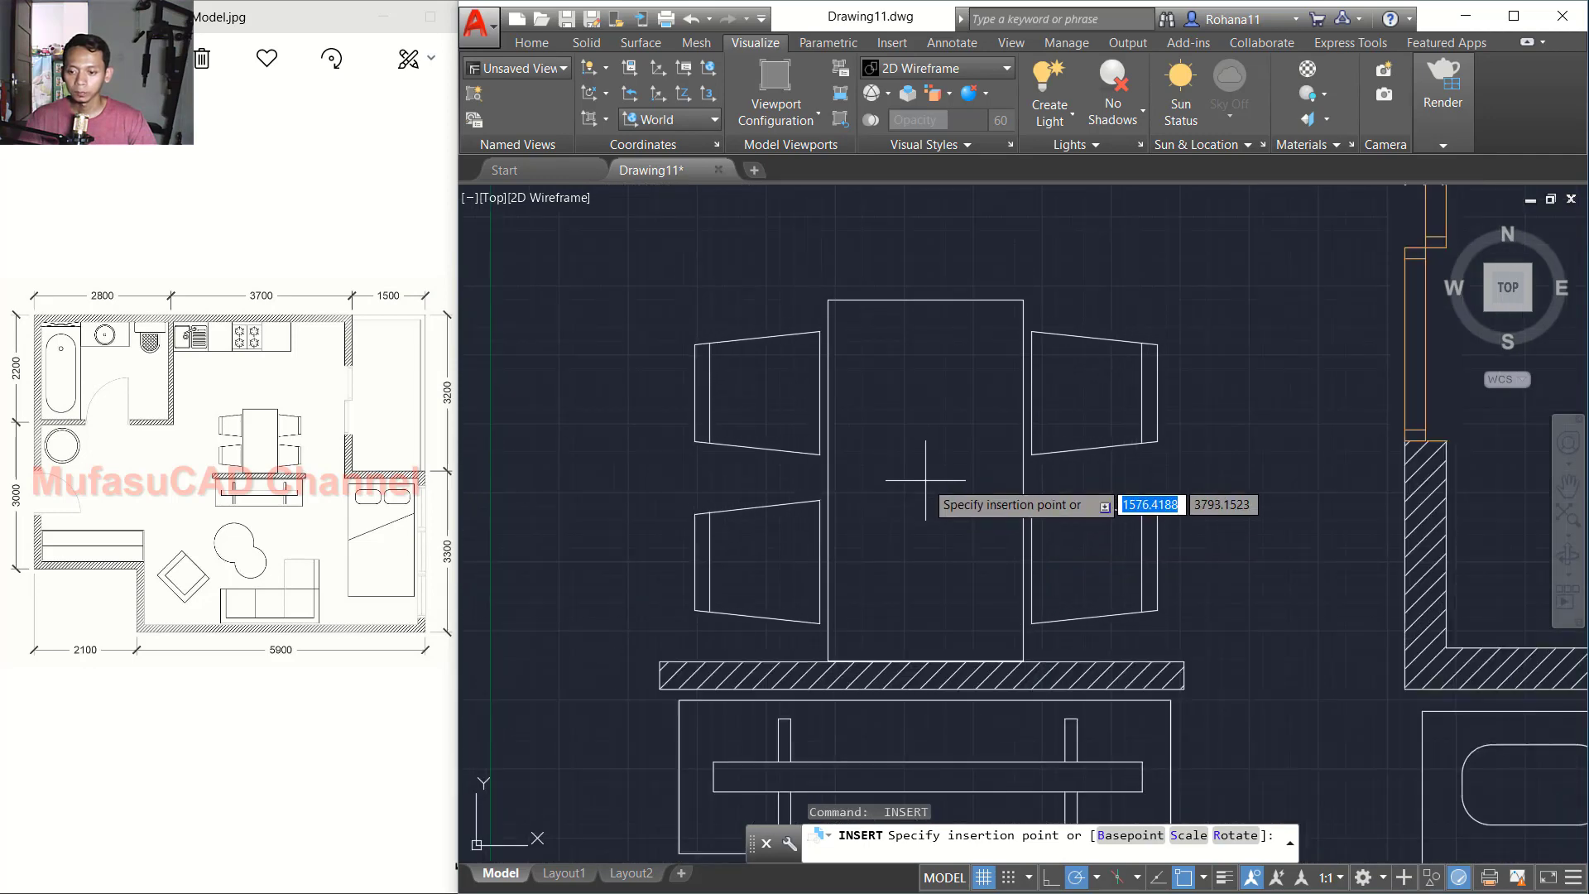
left_click(929, 478)
Step: Insert the "Stove.dwg" block from the Kitchen Stuff folder in the open kitchen area above the dining table
key("Return")
scroll(931, 451, "down", 2)
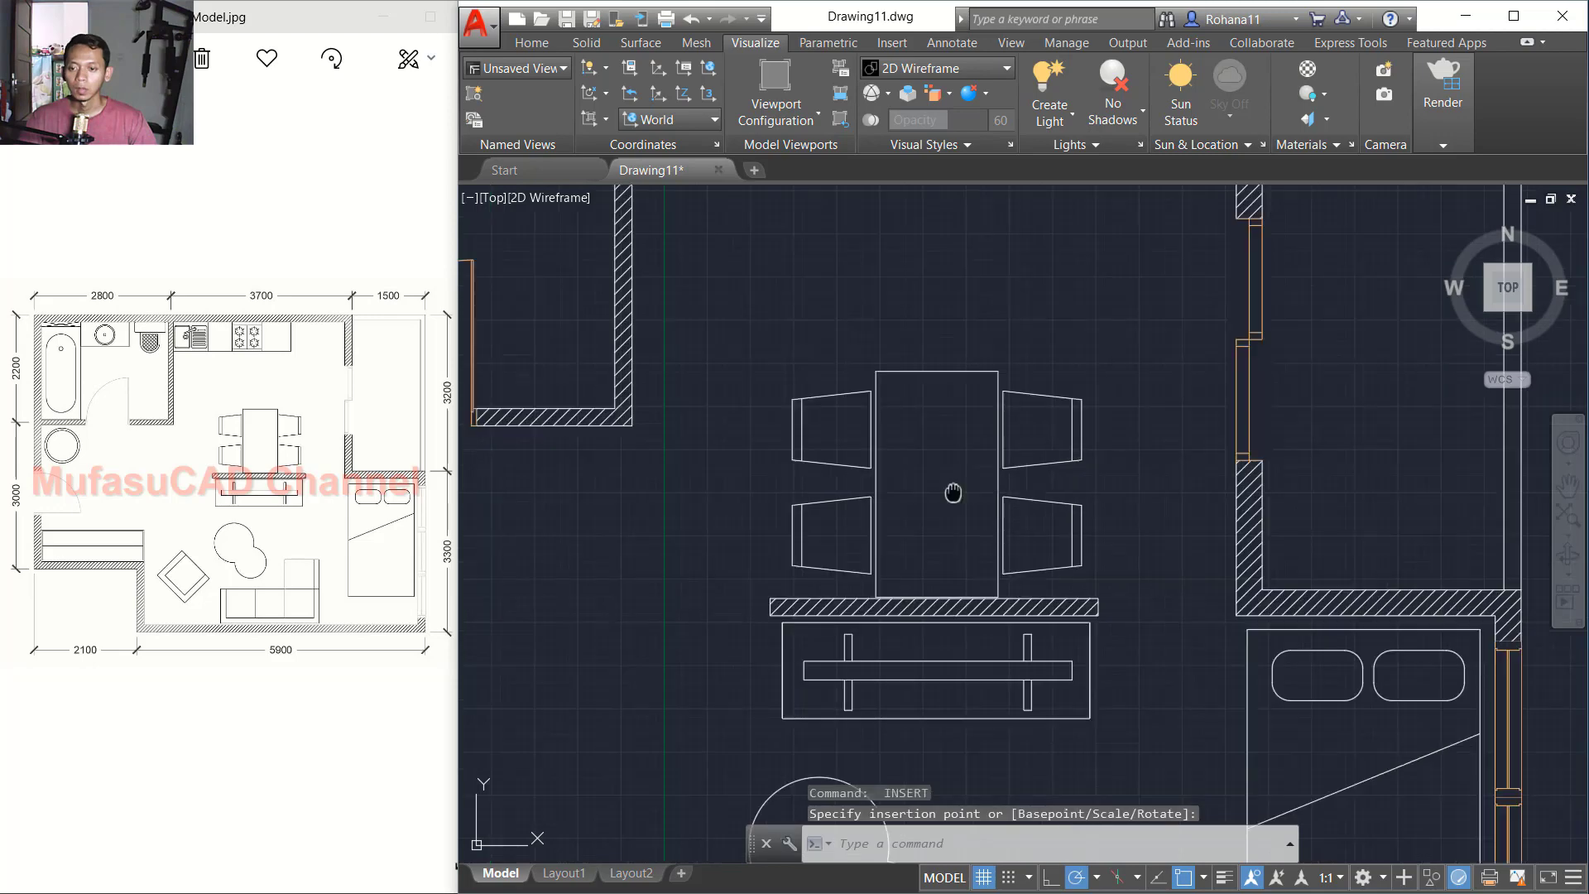
key("Return")
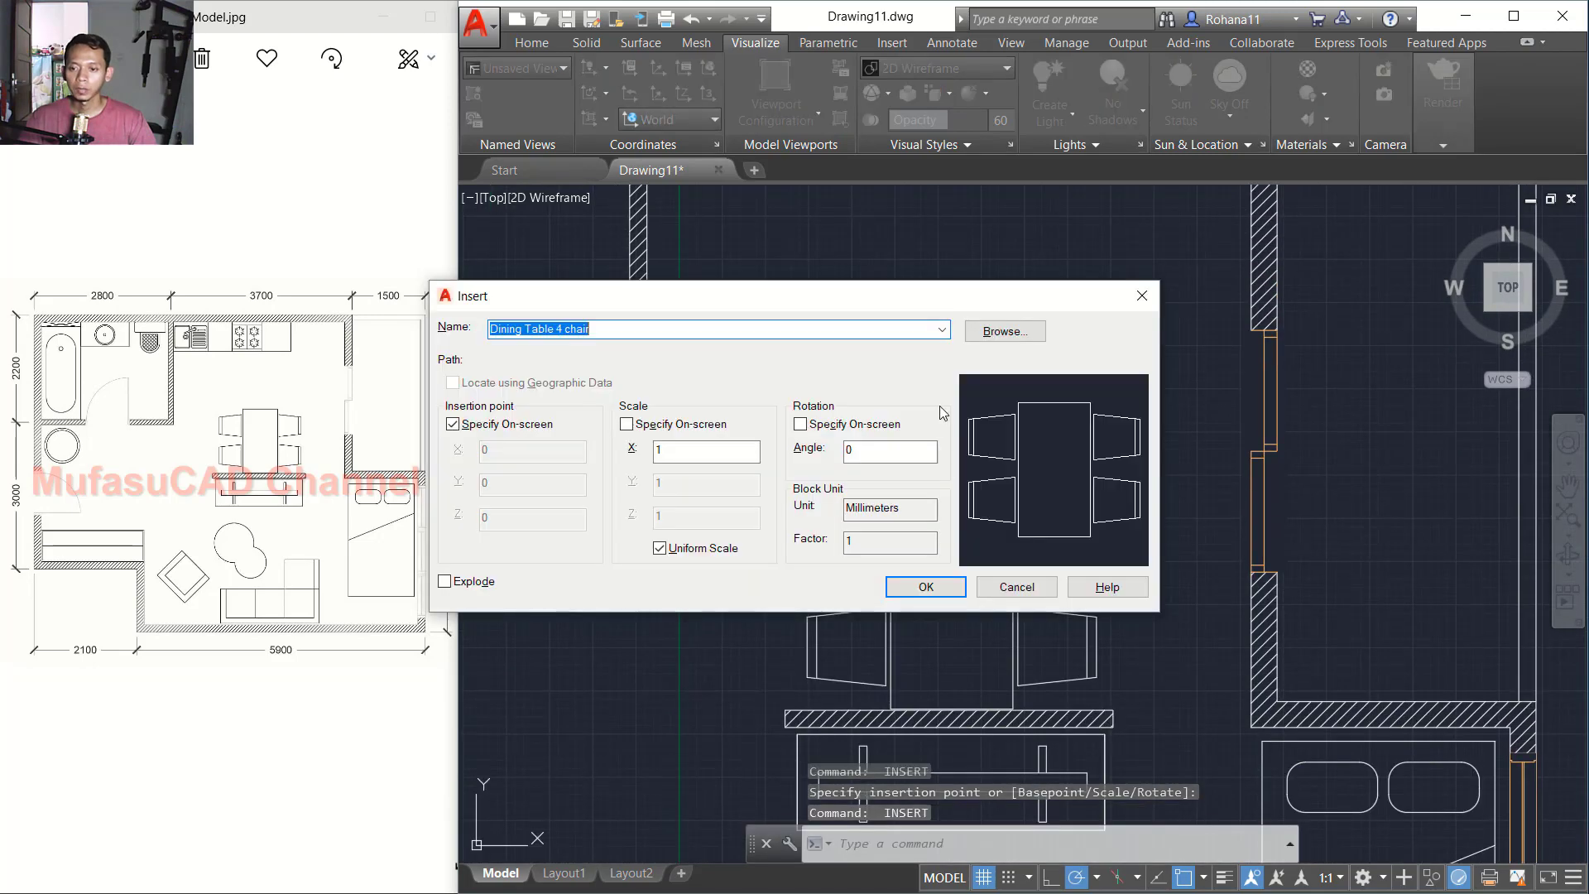
left_click(1004, 333)
left_click(902, 237)
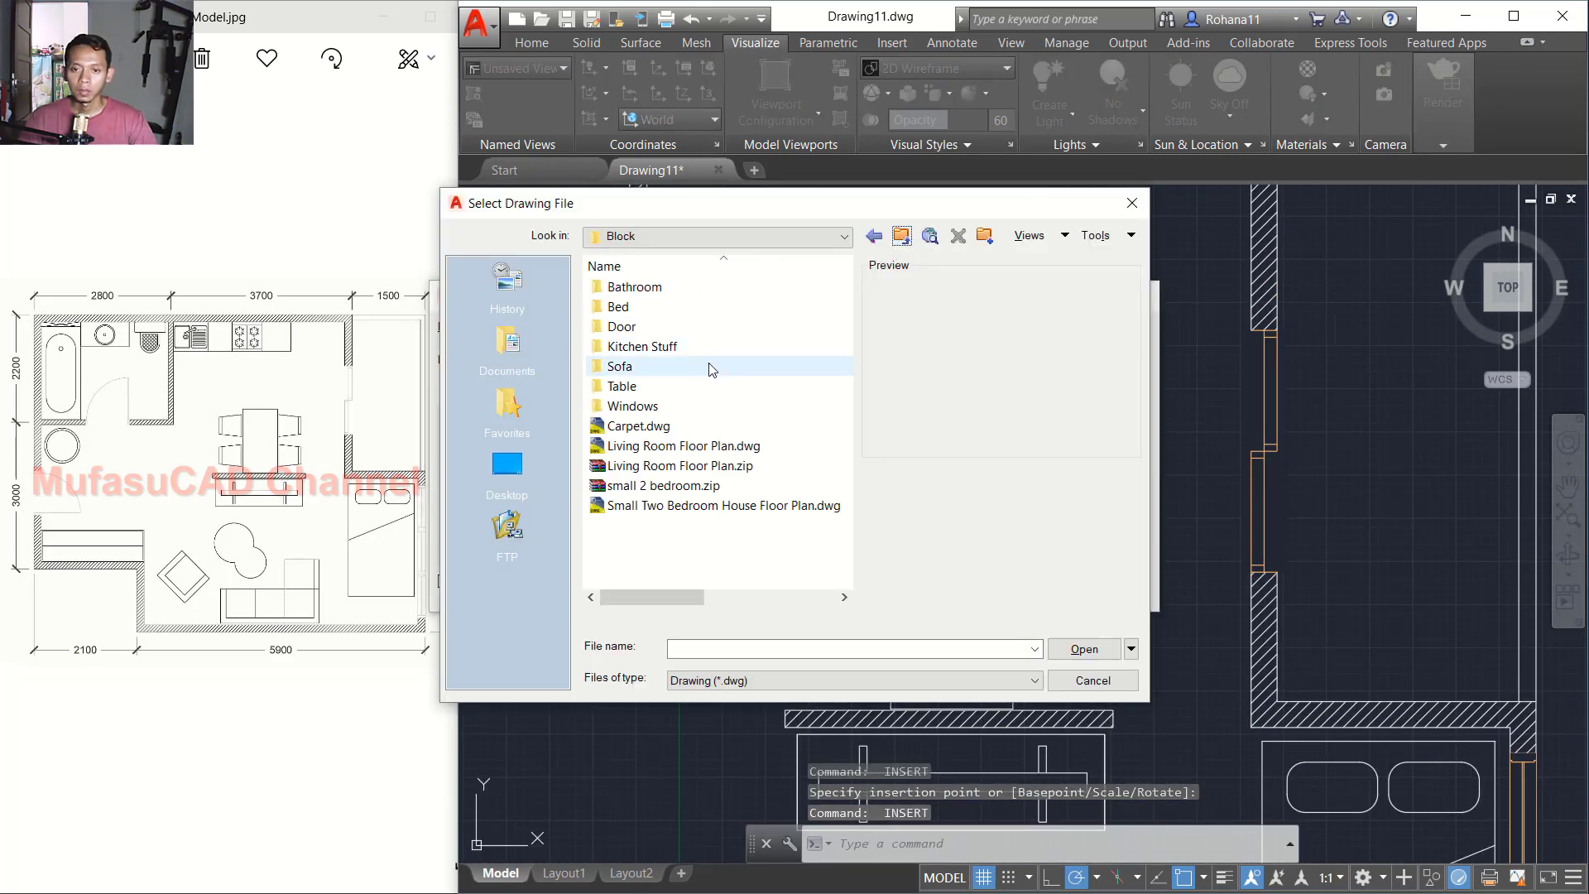
double_click(642, 346)
left_click(633, 288)
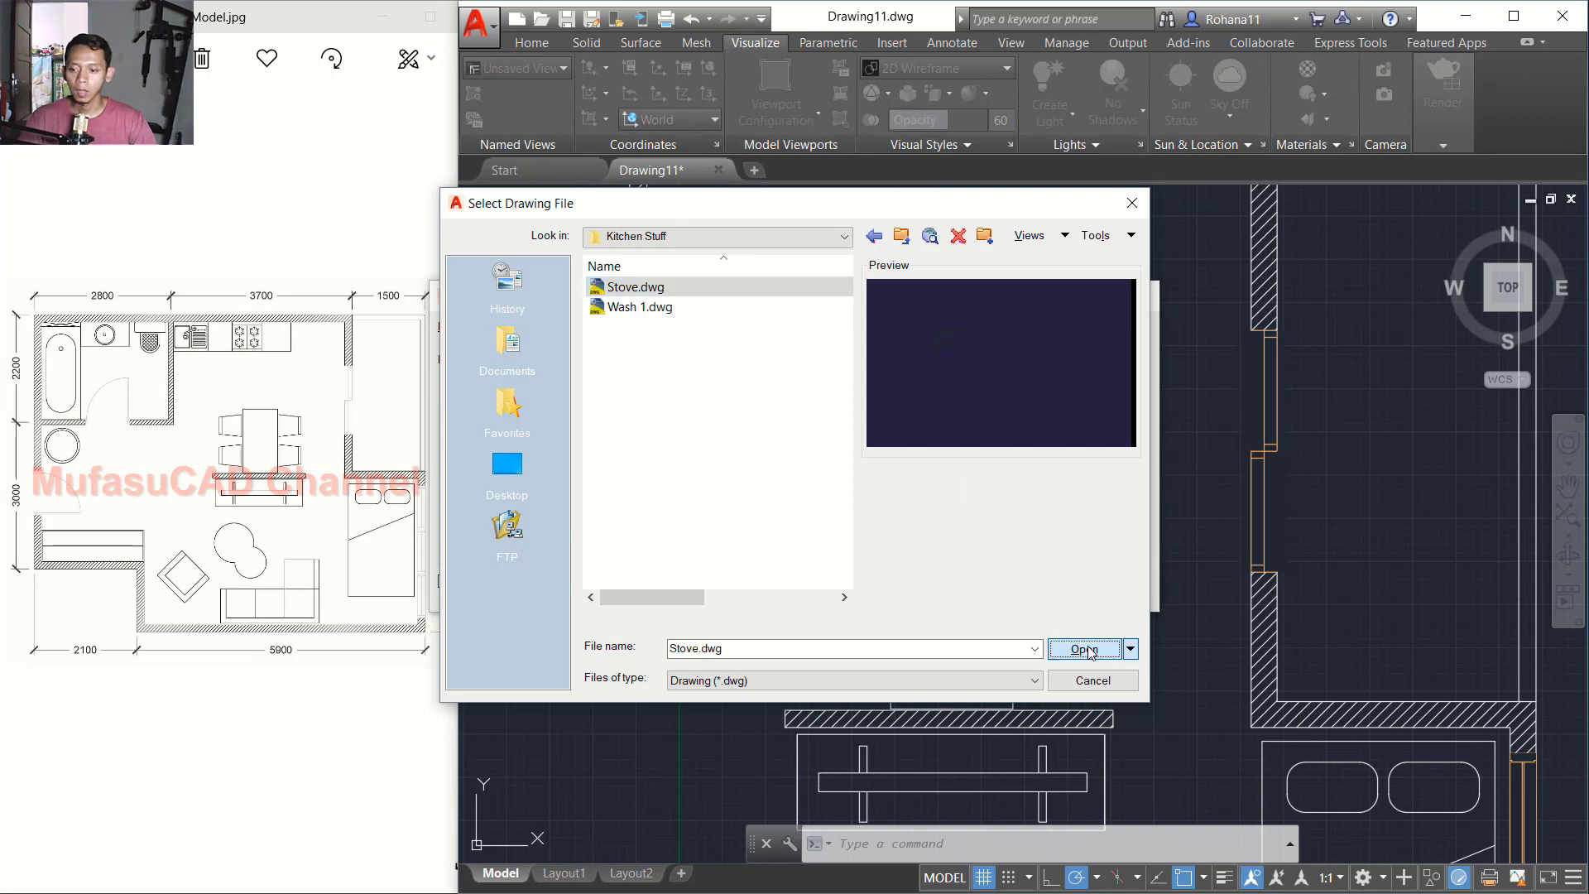
left_click(1085, 650)
left_click(924, 588)
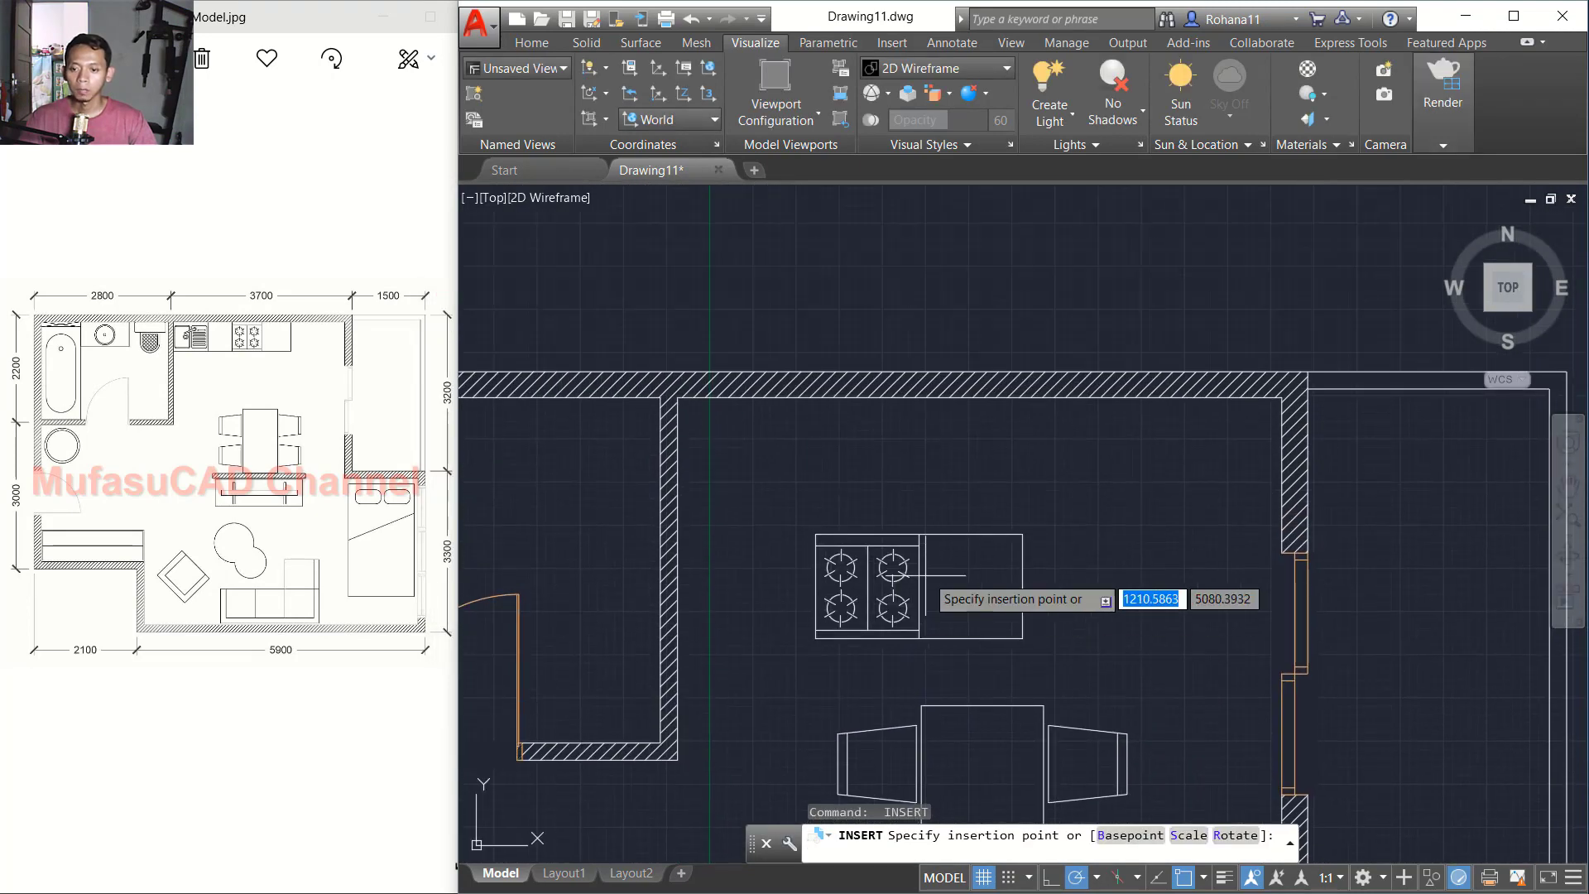
key("Escape")
Step: Insert the "Wash 1.dwg" sink block from the Kitchen Stuff folder between the bathroom wall and the stove
key("Return")
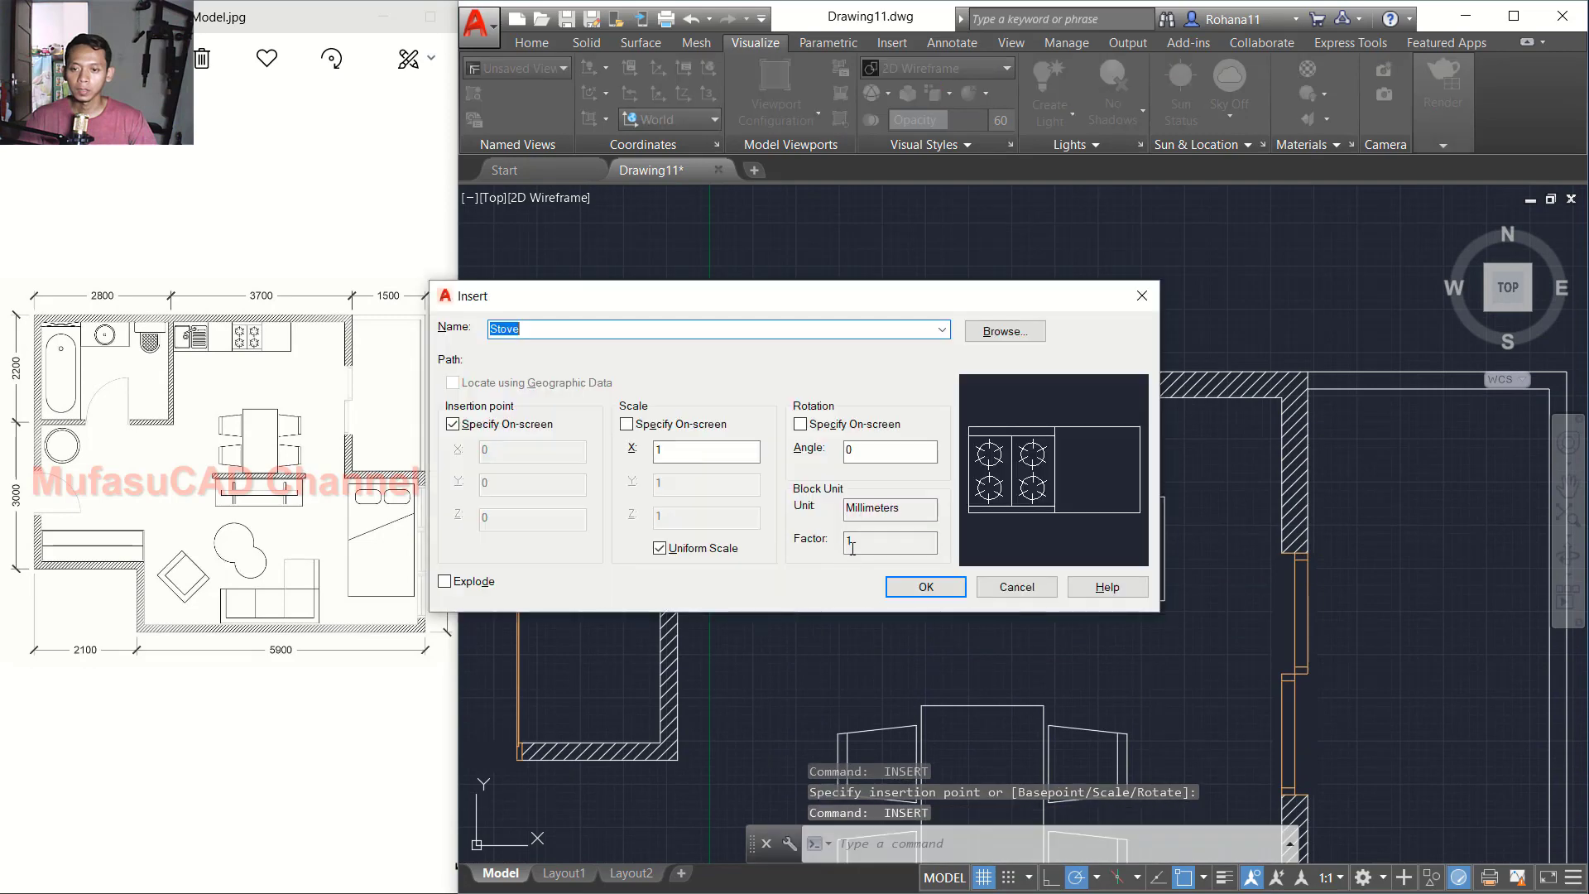
left_click(997, 333)
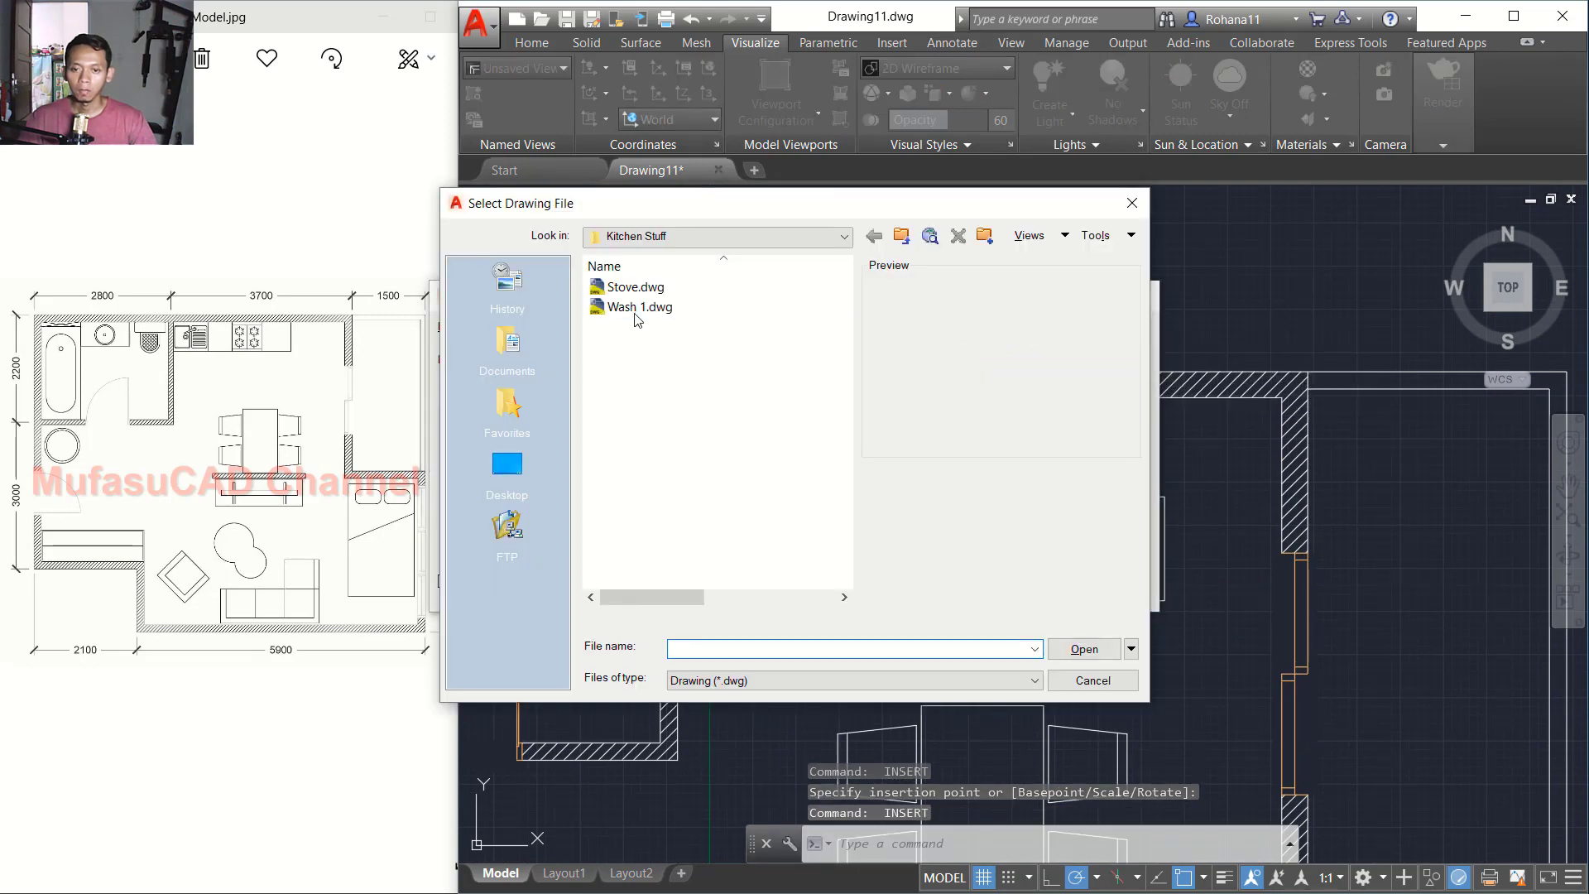
left_click(637, 308)
left_click(1084, 649)
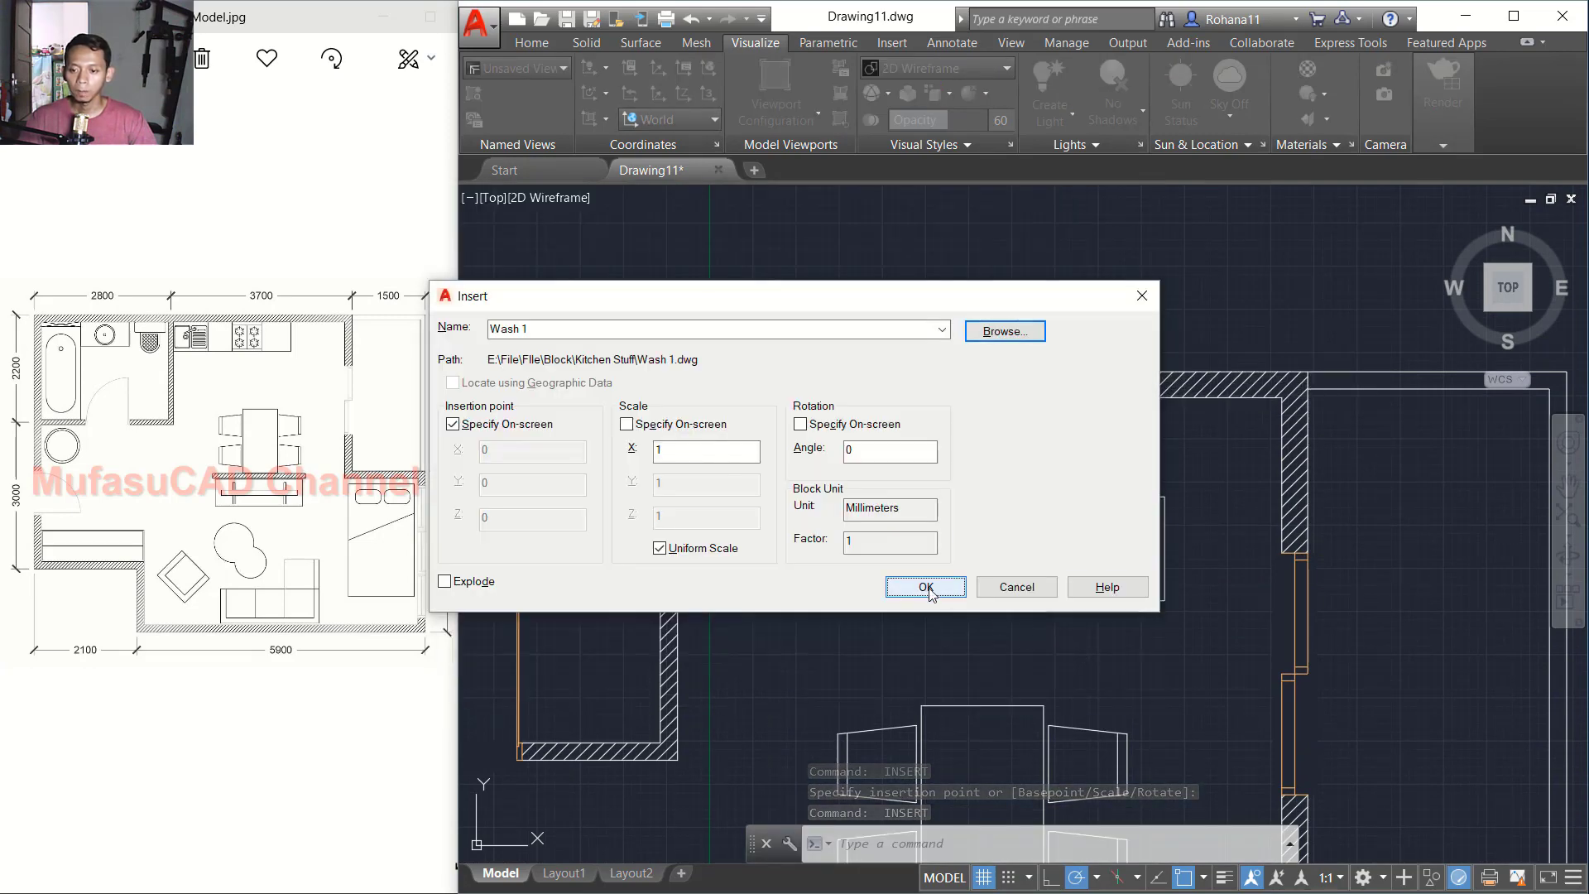
left_click(926, 589)
left_click(930, 597)
Step: Move the sink unit by its upper-left corner into the inner corner of the bathroom wall and the top wall
middle_click_drag(832, 615, 966, 639)
type("m")
key("space")
left_click(1017, 476)
left_click(853, 678)
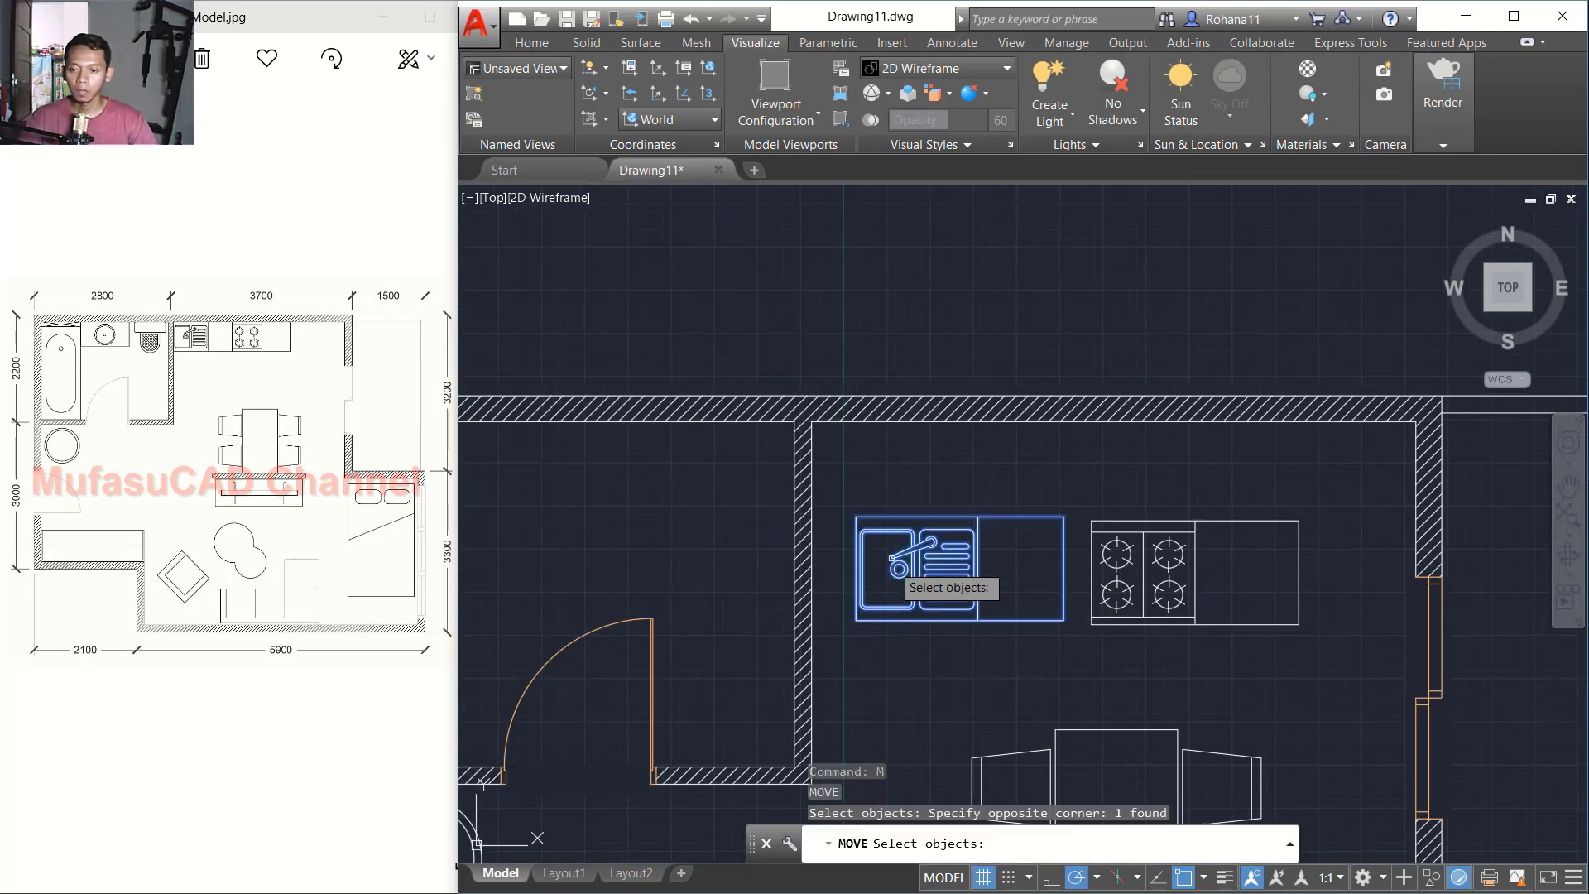
key("space")
scroll(866, 483, "up", 2)
left_click(851, 537)
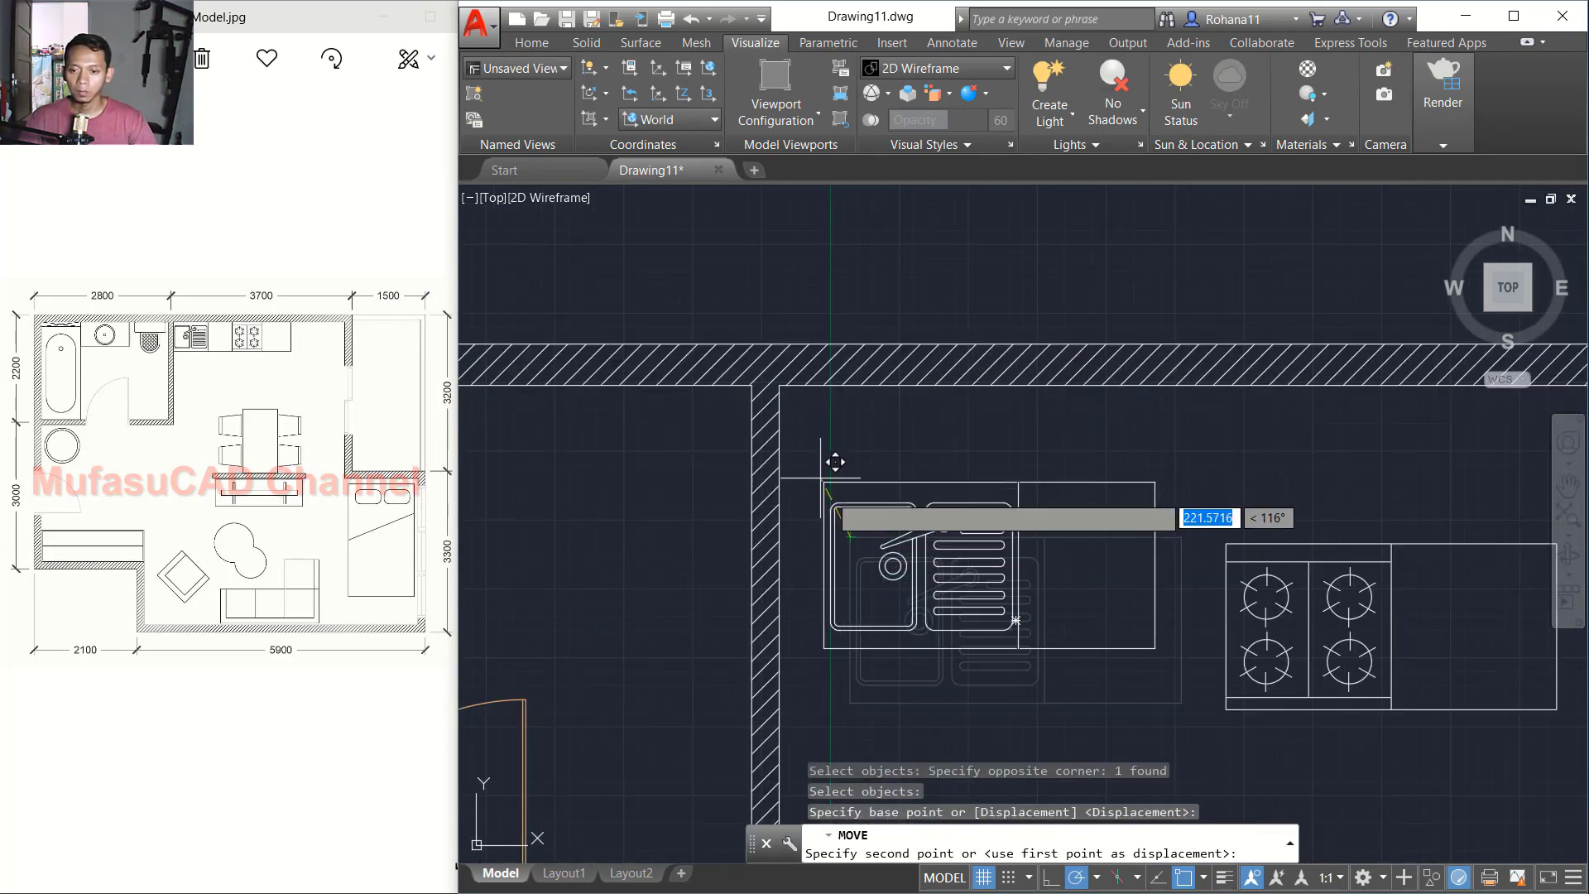
left_click(779, 385)
Step: Move the stove unit by its upper-left corner to the sink counter's upper-right corner, flush with the top wall
middle_click_drag(837, 431, 740, 460)
type("m")
key("space")
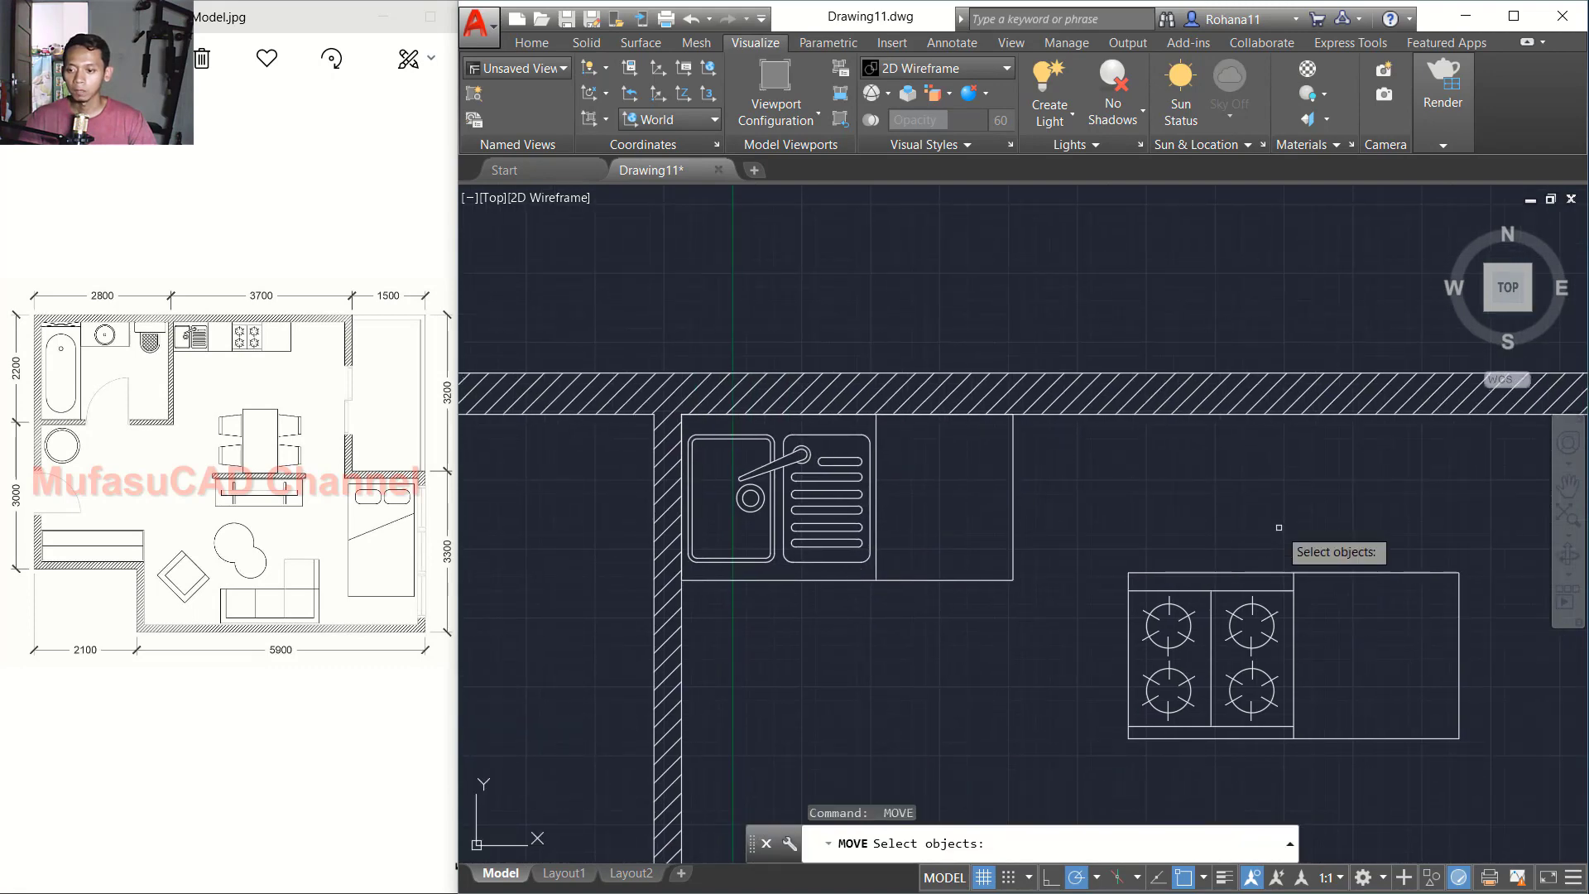
left_click(1288, 534)
left_click(1161, 658)
key("space")
left_click(1130, 573)
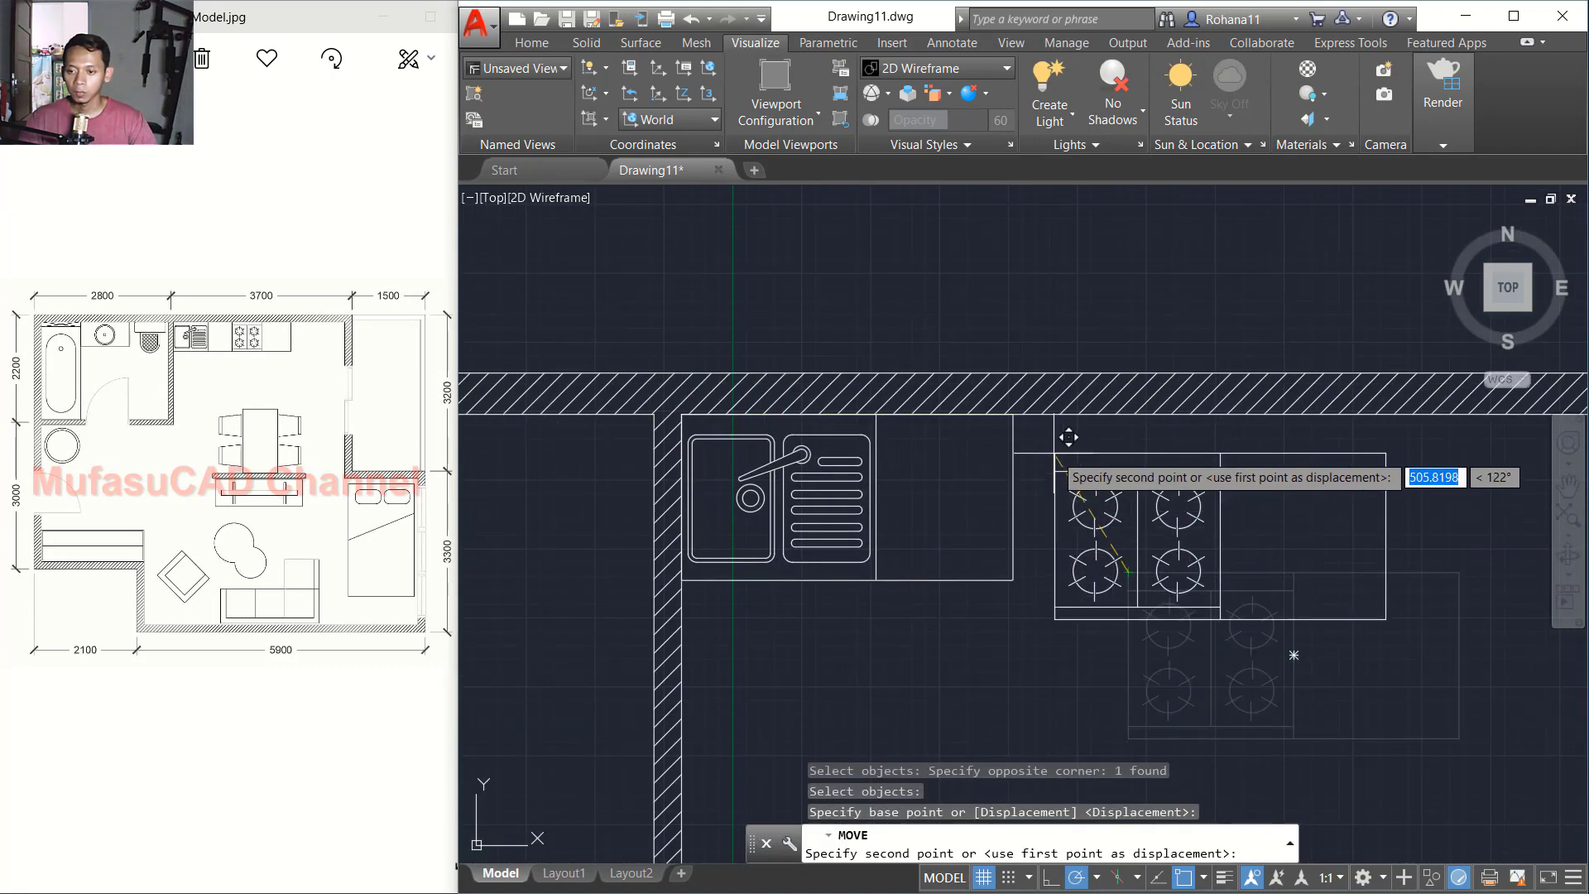
left_click(1013, 414)
scroll(1068, 567, "down", 4)
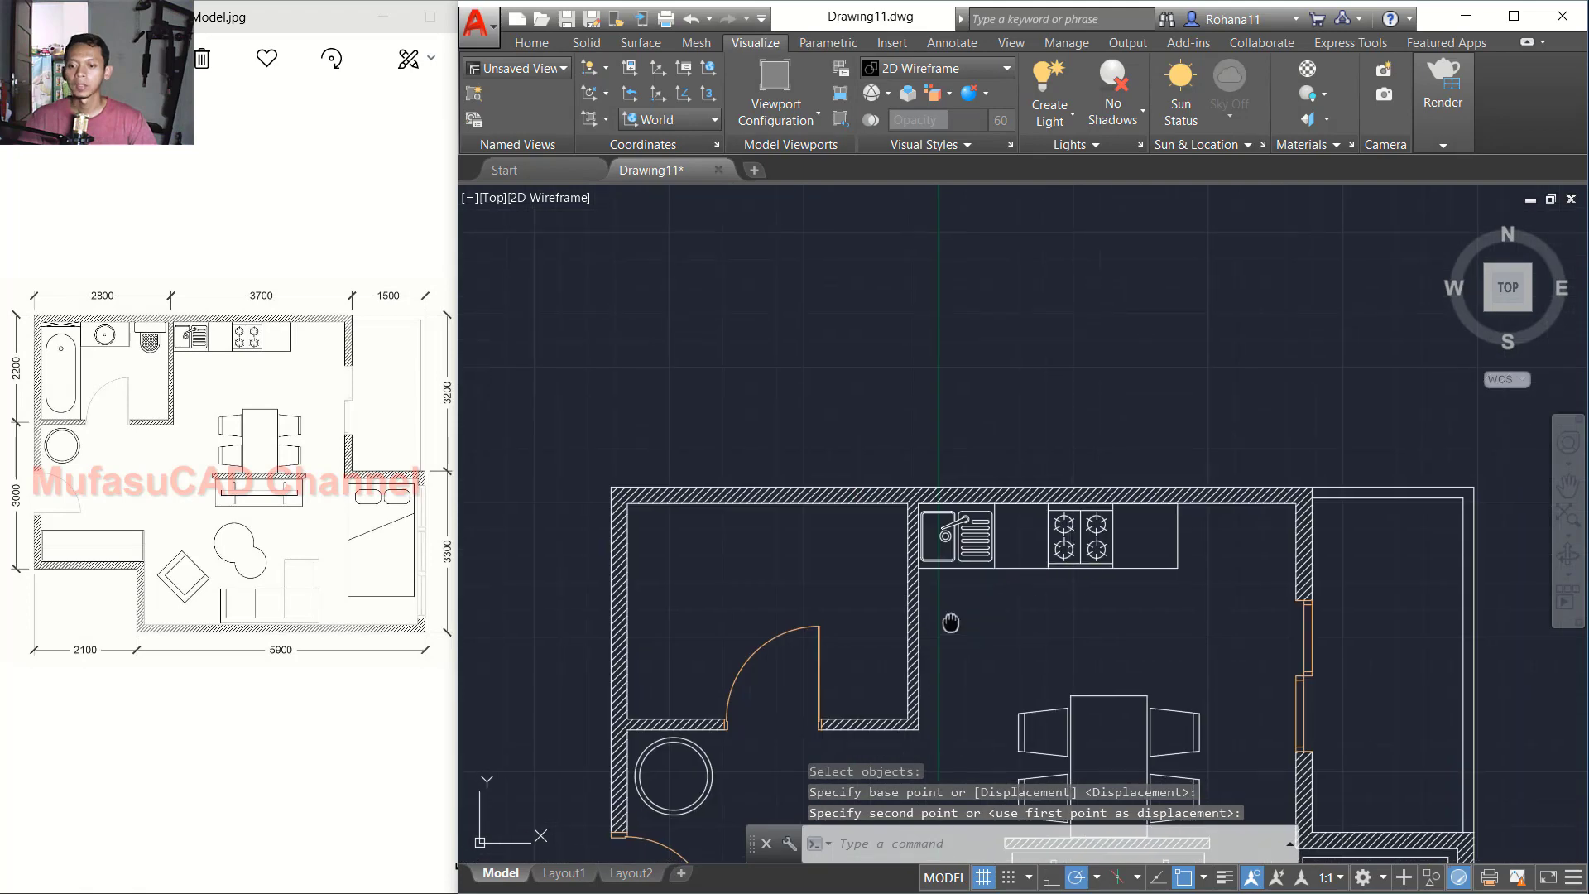
Step: Insert the "Bathtub.dwg" block from the Bathroom folder into the bathroom, near its door
middle_click_drag(951, 622, 1055, 465)
scroll(853, 472, "up", 2)
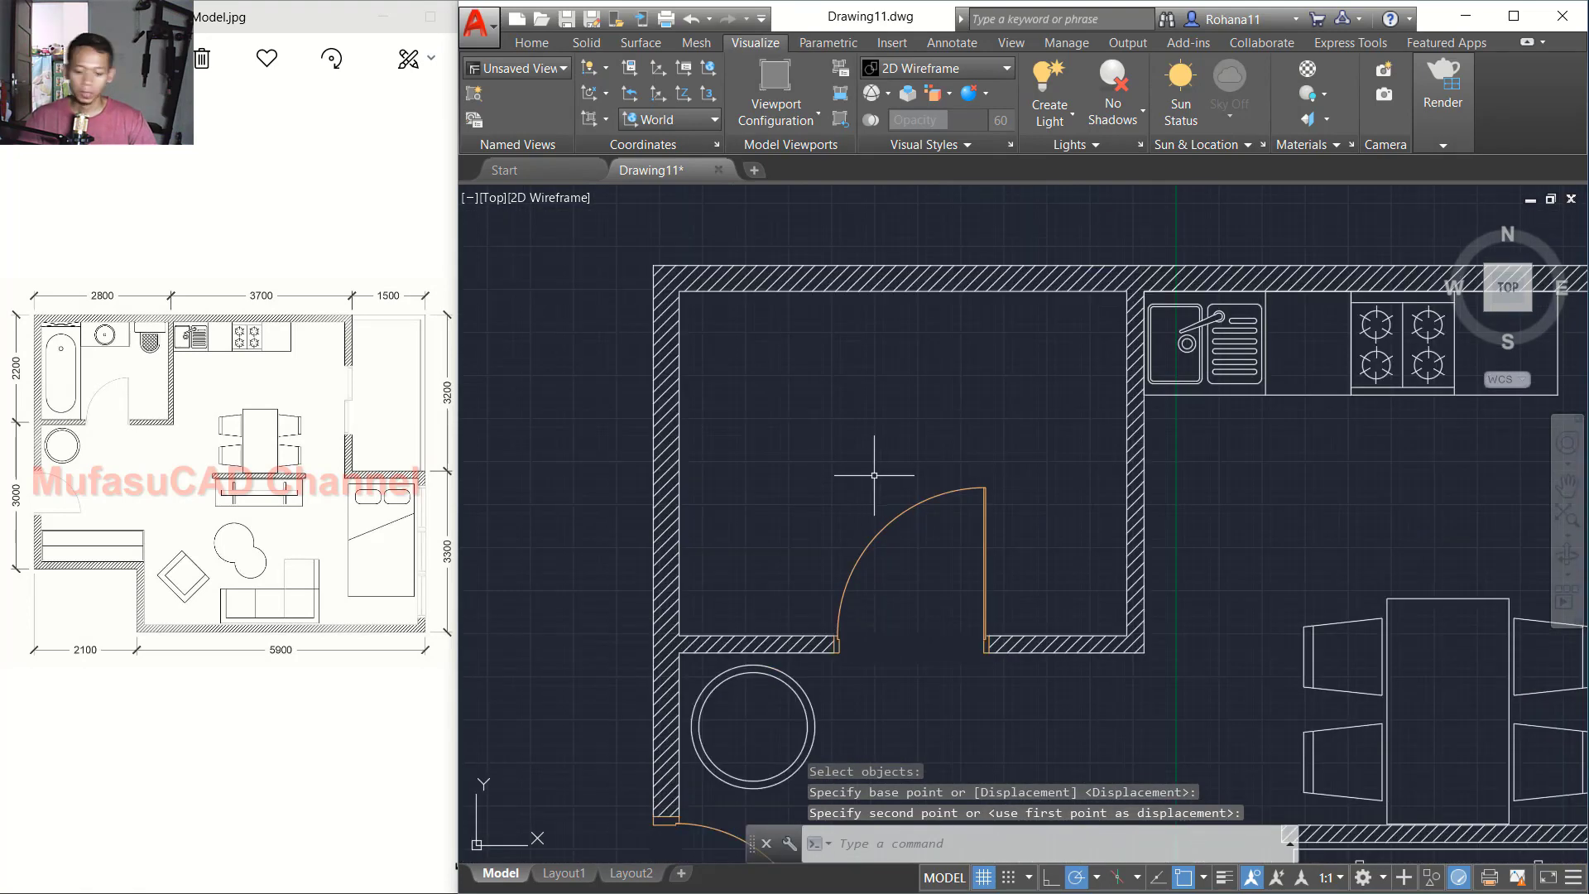
type("INS")
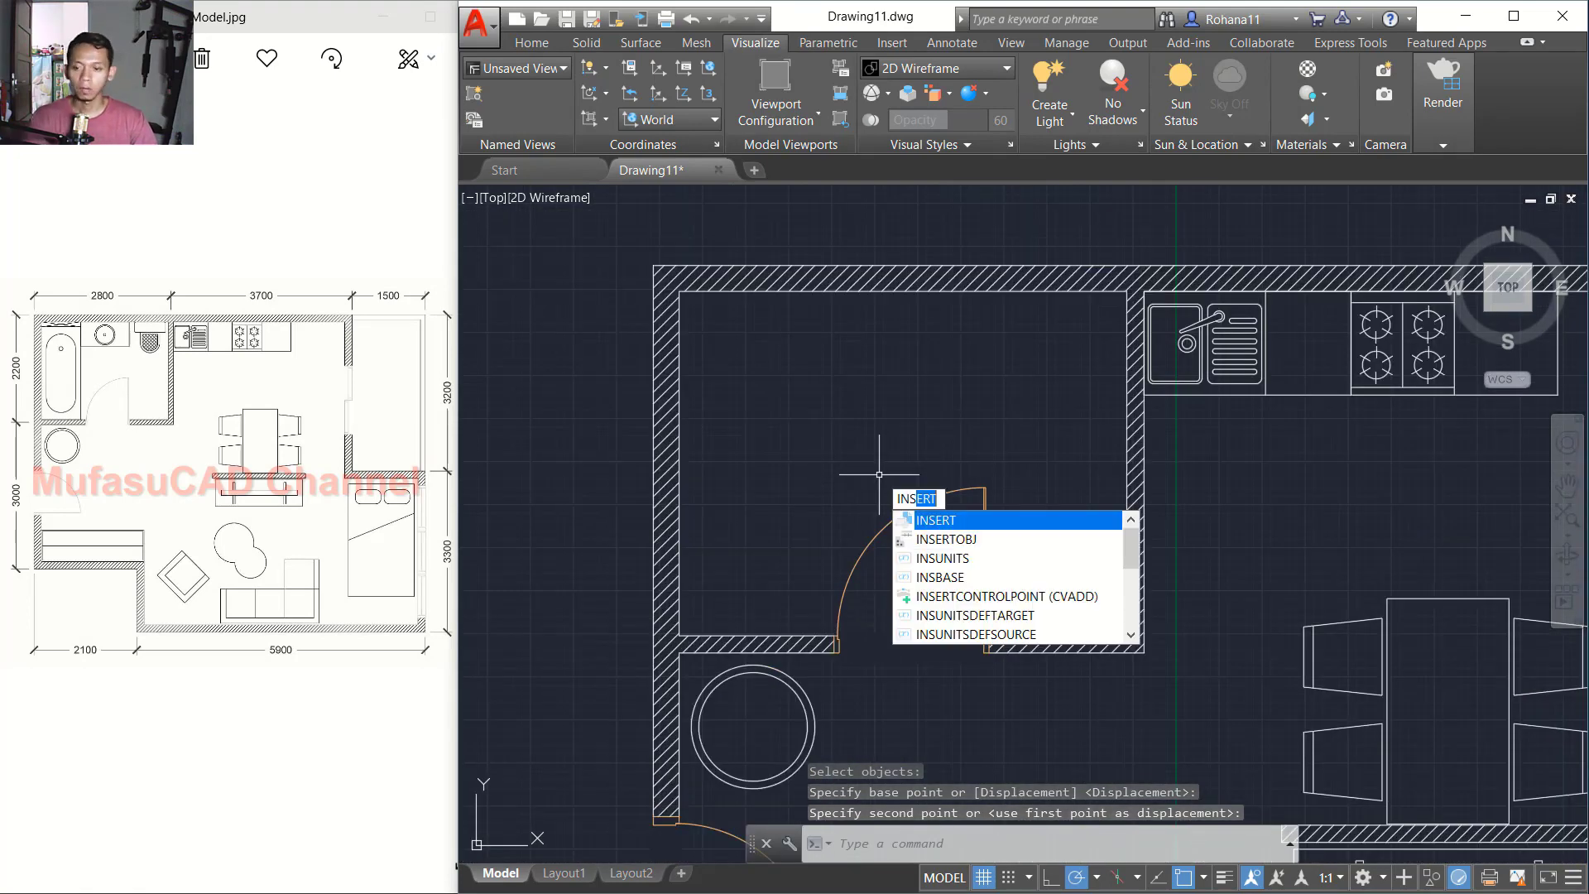
key("Return")
left_click(1004, 331)
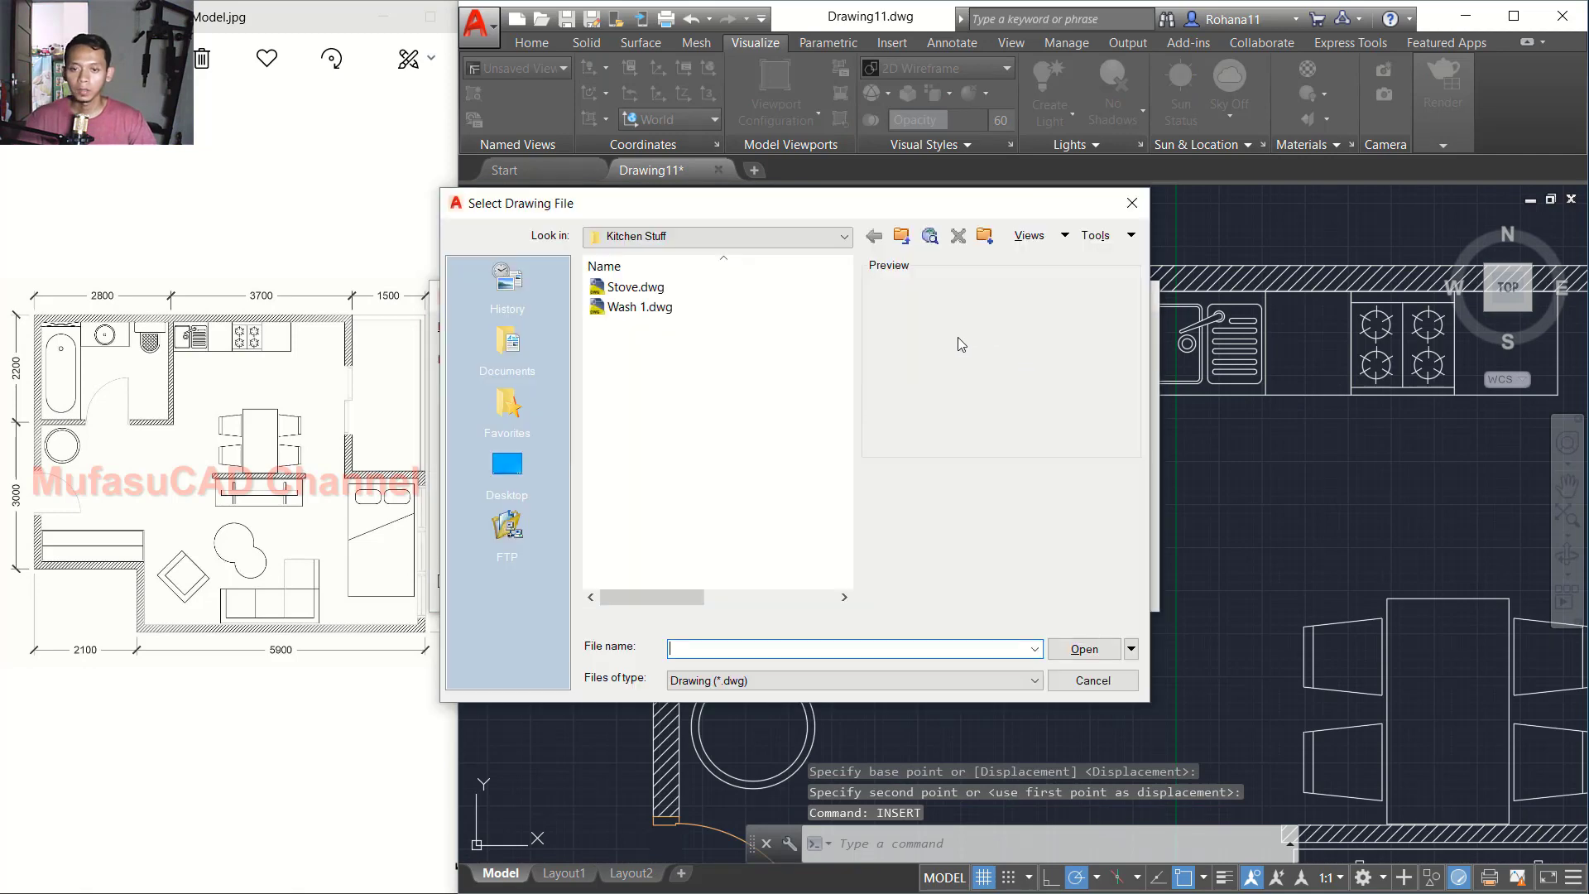
left_click(901, 235)
double_click(630, 287)
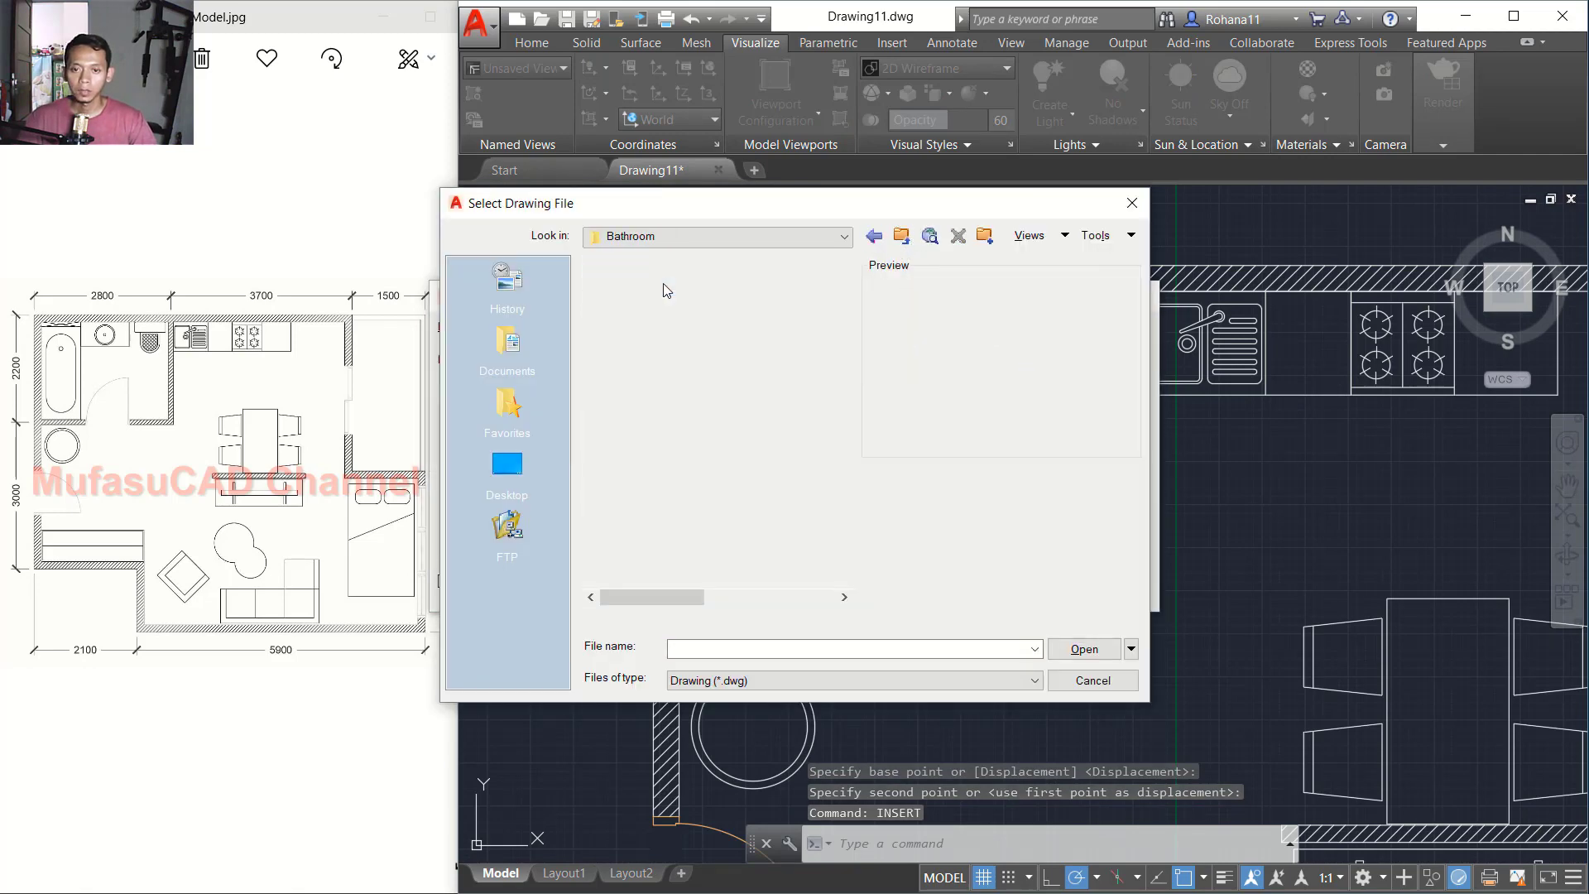
left_click(637, 290)
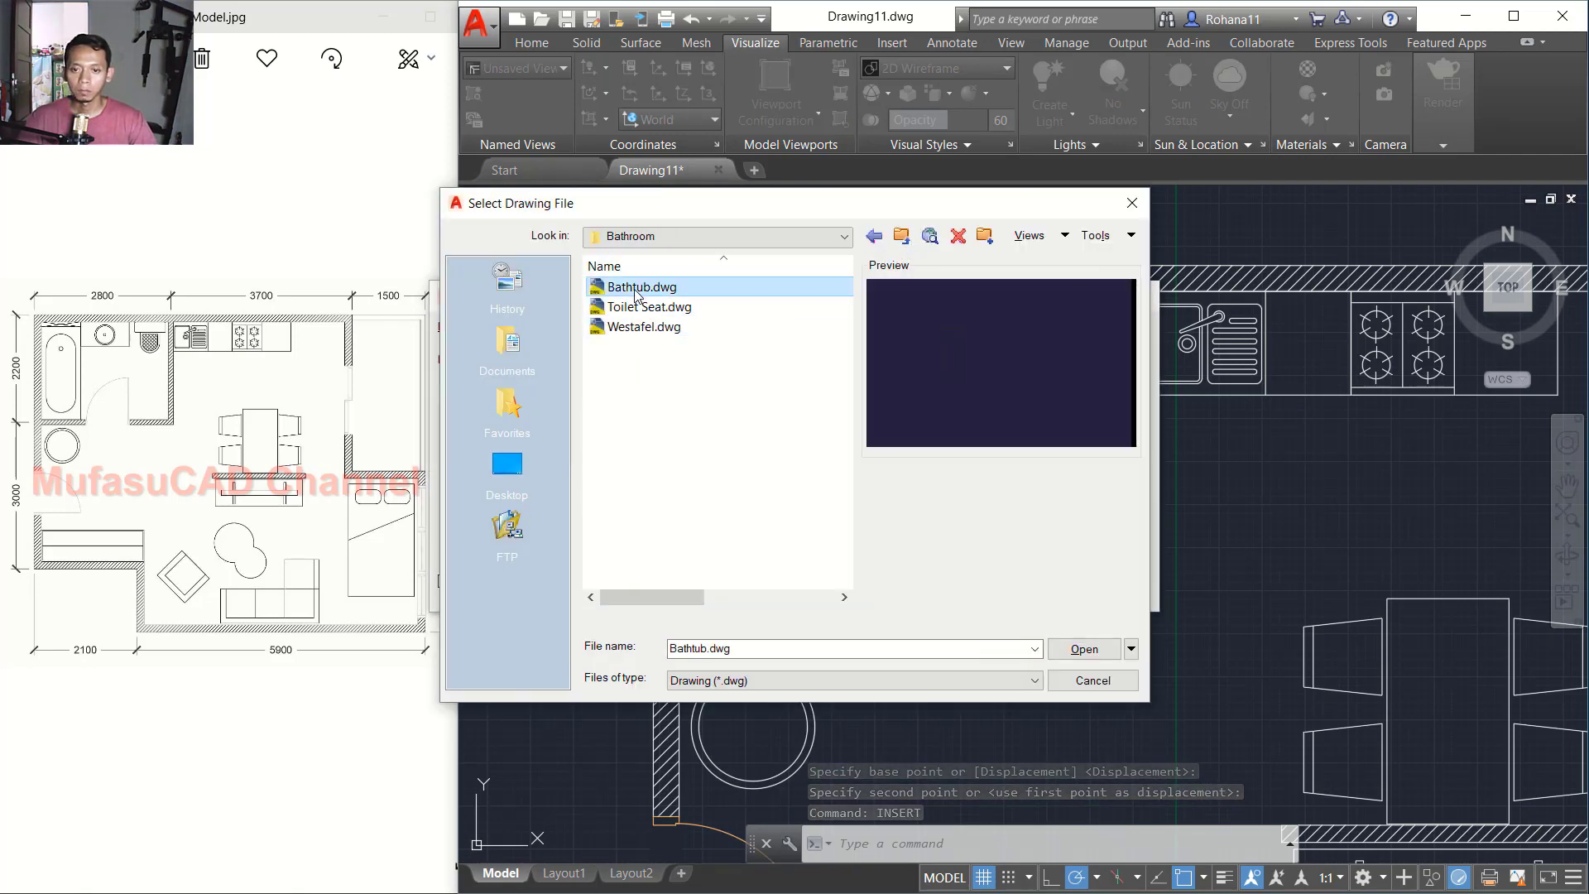
left_click(1083, 650)
left_click(946, 588)
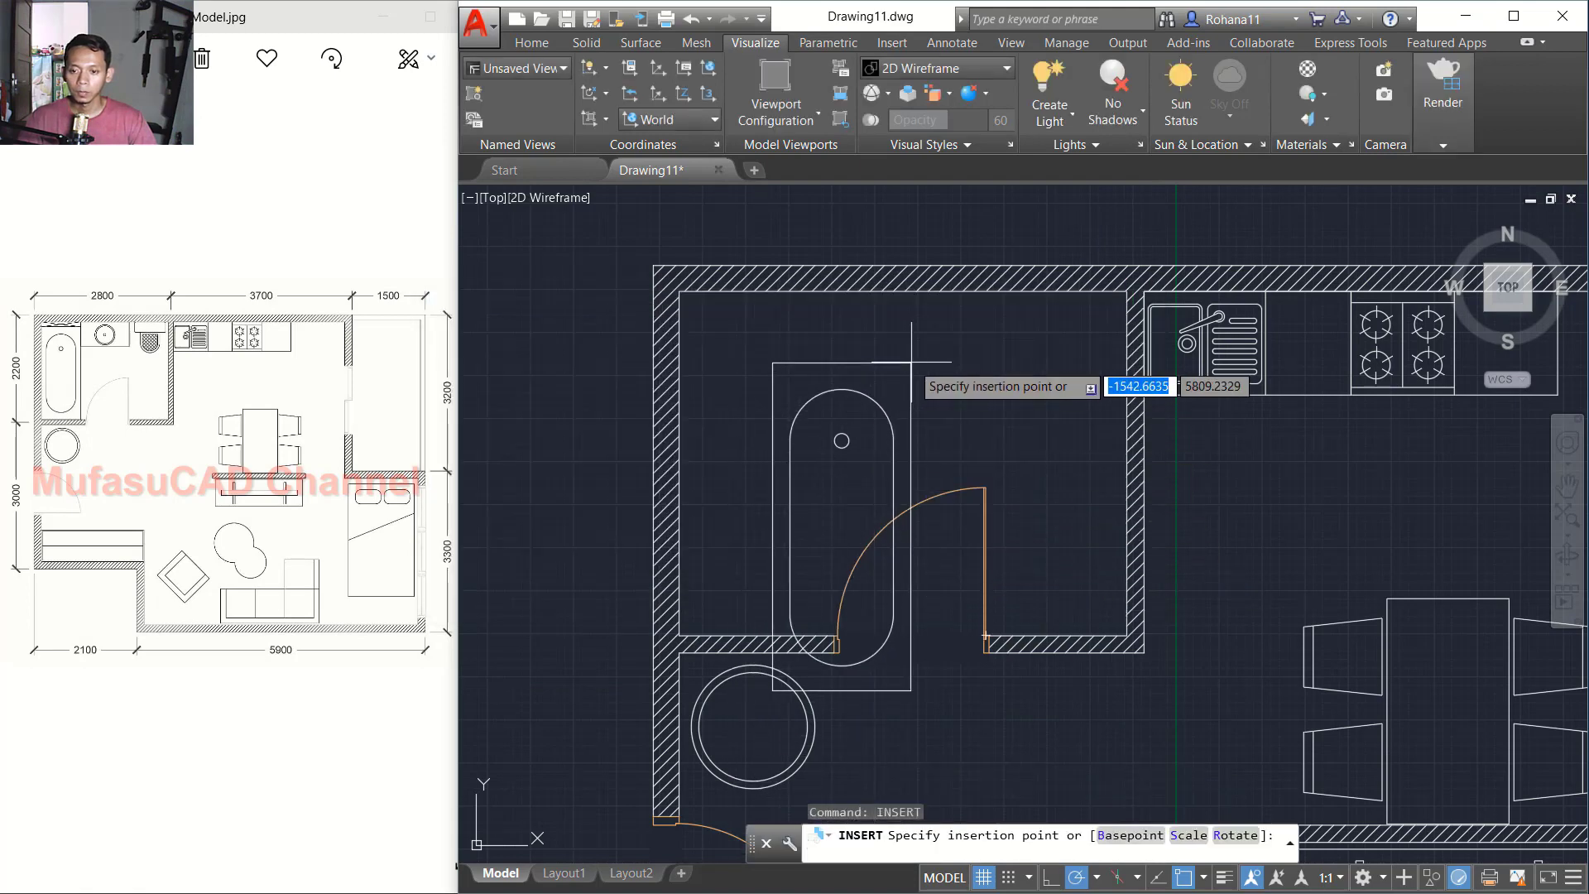
key("Return")
left_click(950, 711)
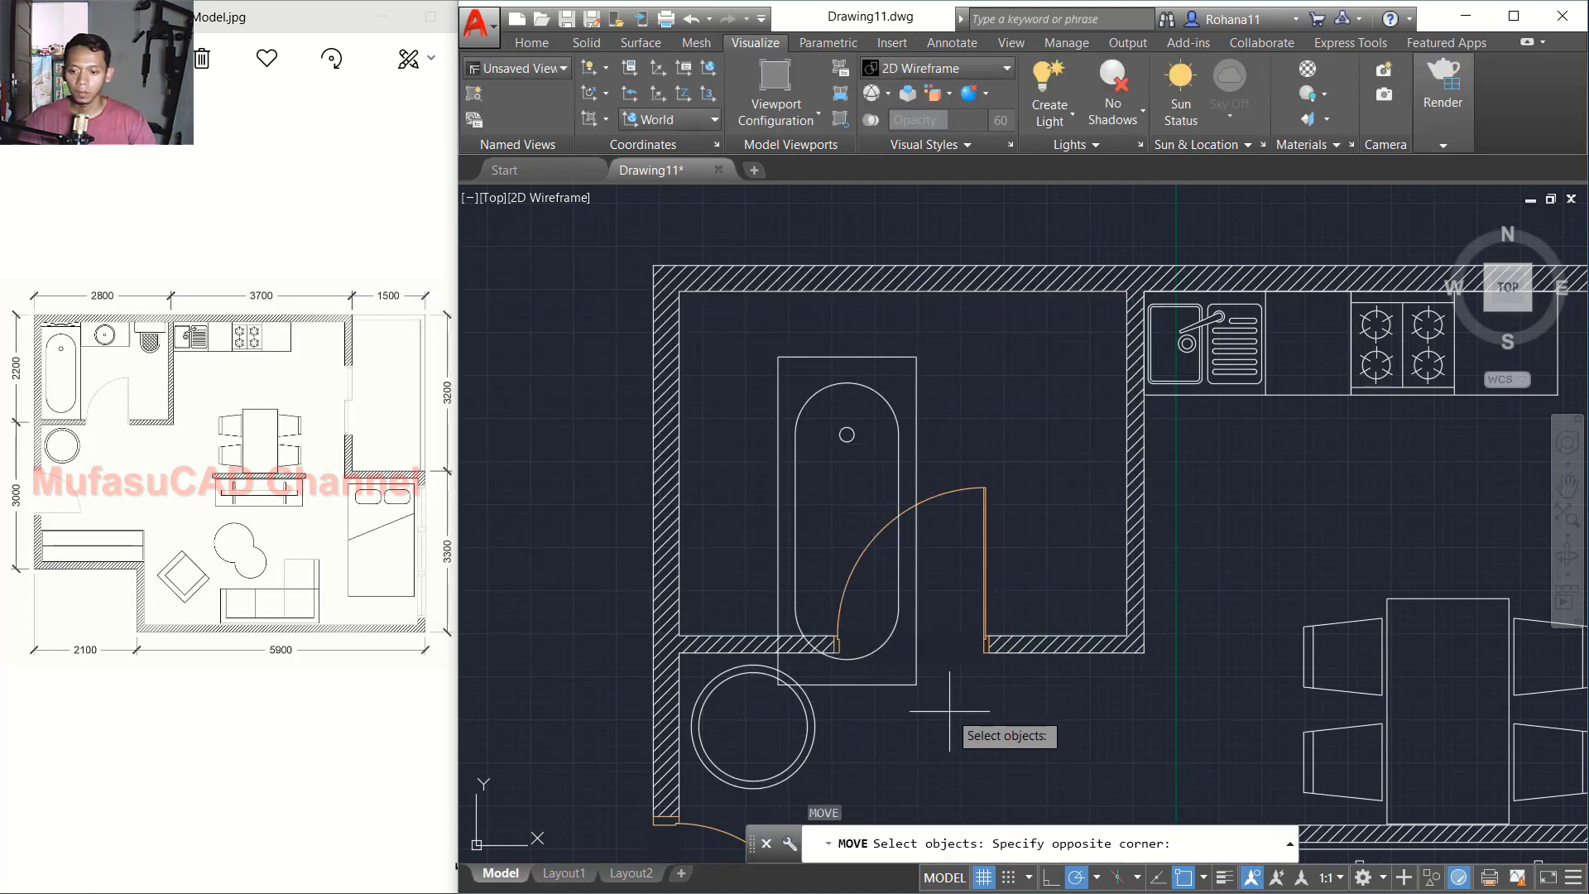
left_click(887, 658)
key("Return")
scroll(789, 695, "up", 4)
key("Escape")
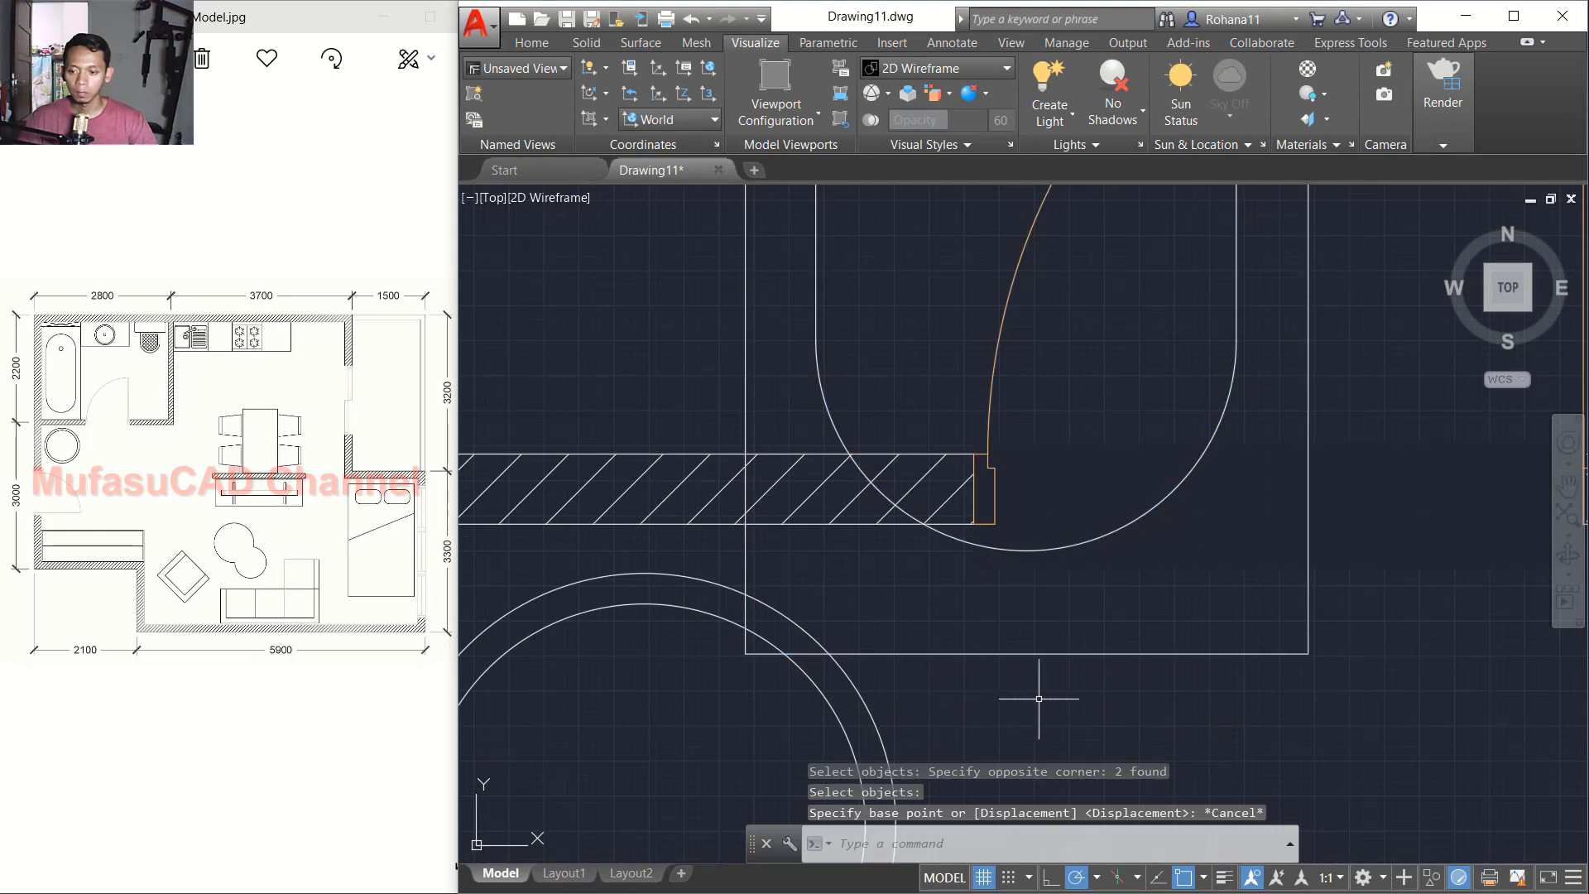
Step: Move the bathtub by its lower-left corner into the bathroom's inner lower-left wall corner
key("Return")
left_click(1043, 690)
left_click(984, 623)
key("Return")
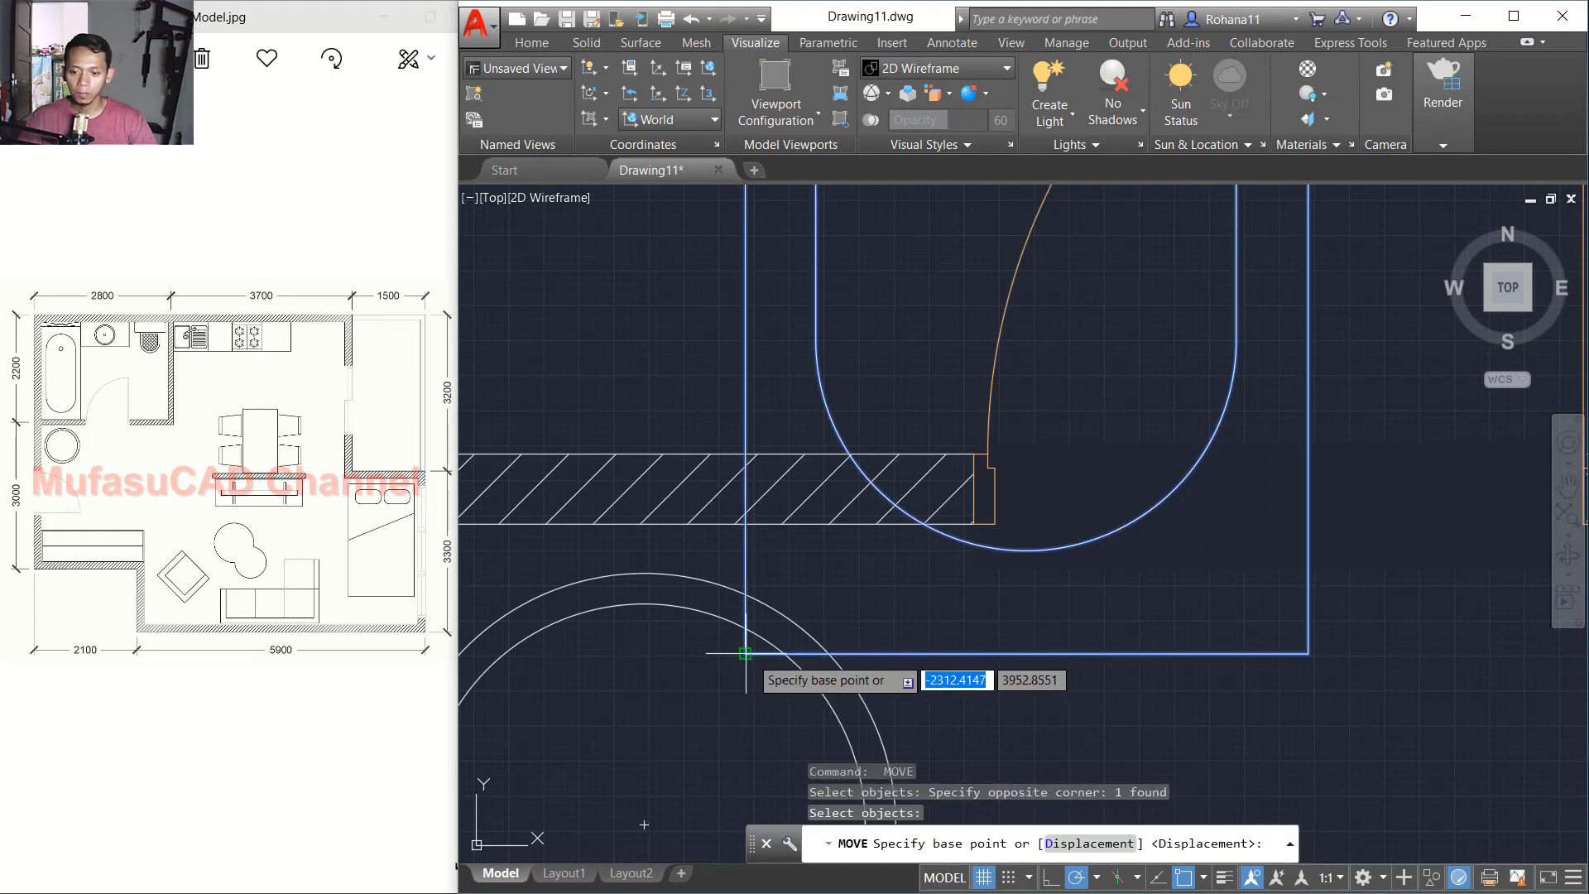
left_click(747, 655)
scroll(762, 660, "down", 2)
scroll(755, 571, "up", 3)
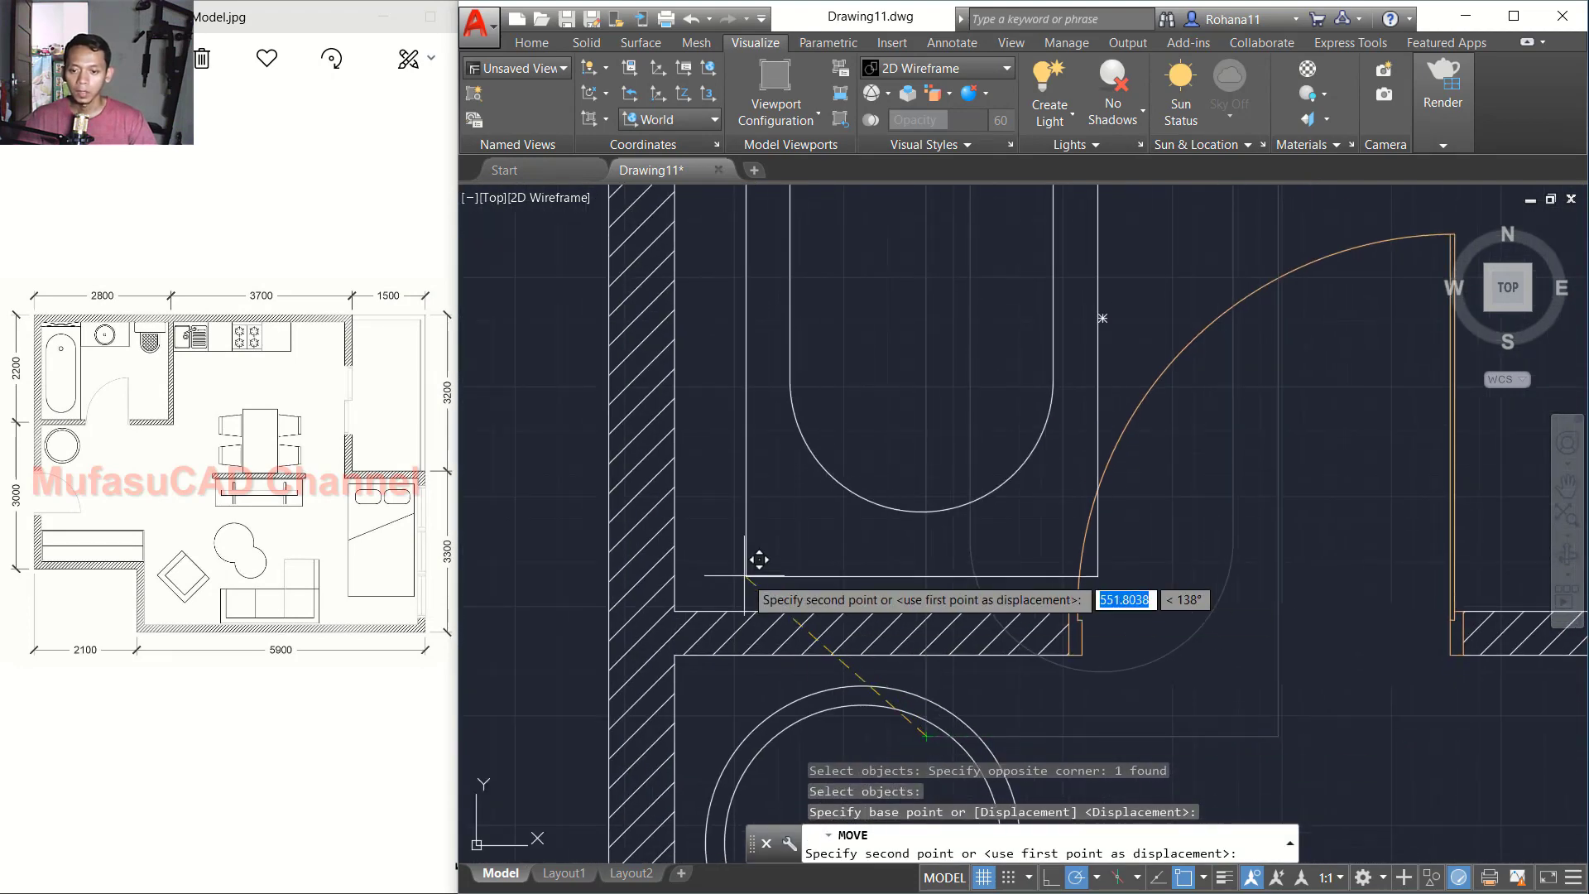
left_click(677, 605)
Step: Draw a line from the bathtub's upper-right corner straight up to the wall, continuing diagonally to the bathtub's upper-left corner
scroll(755, 568, "down", 3)
scroll(854, 418, "up", 4)
middle_click_drag(854, 418, 881, 506)
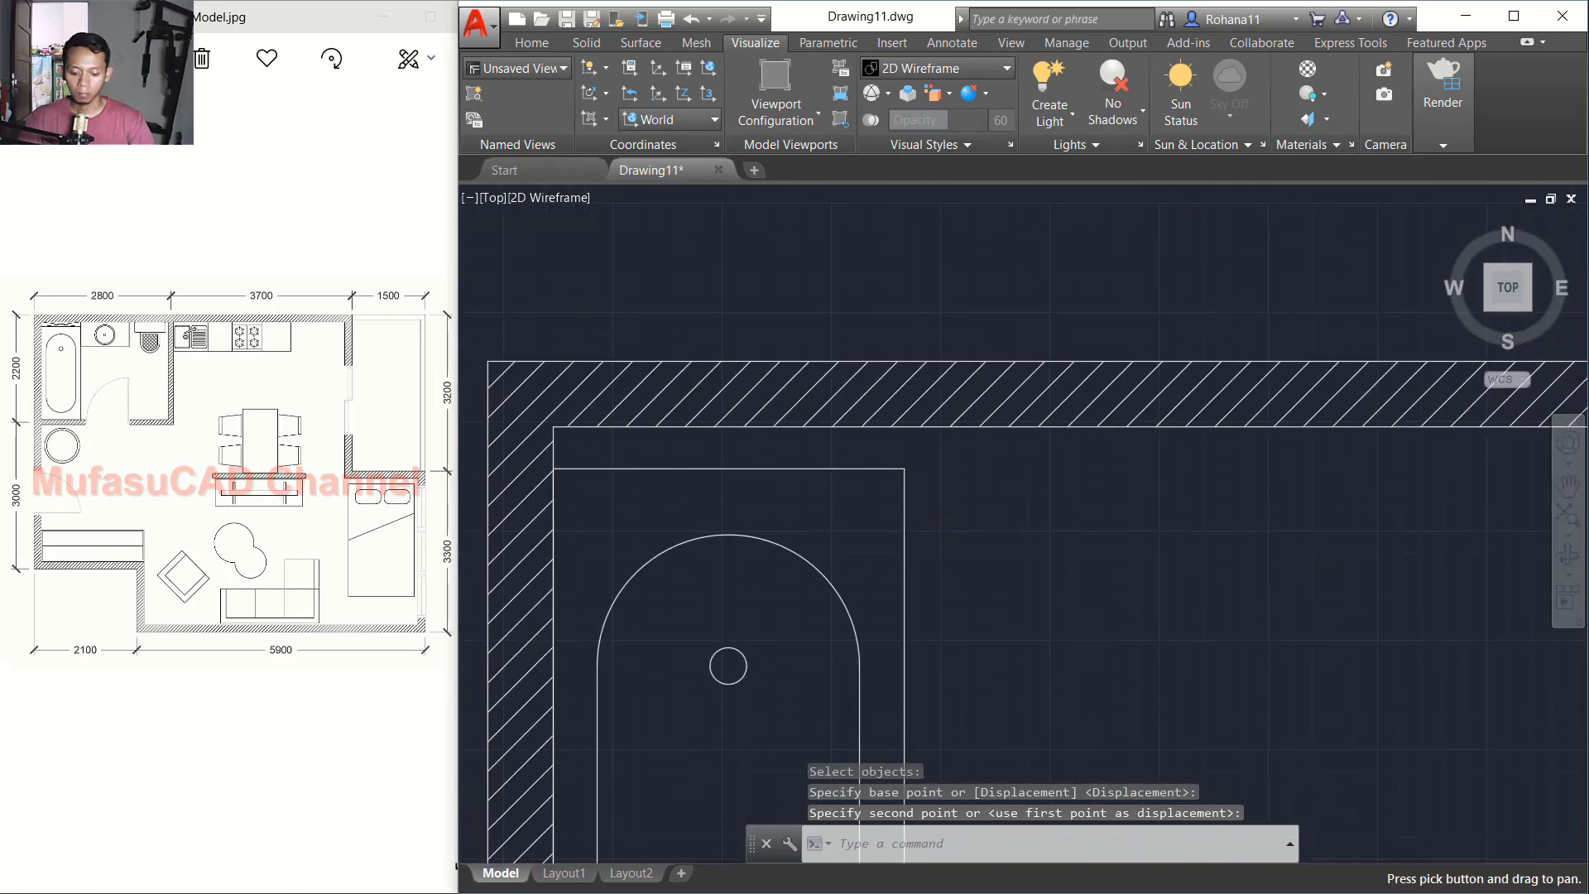
type("l")
key("Return")
left_click(904, 468)
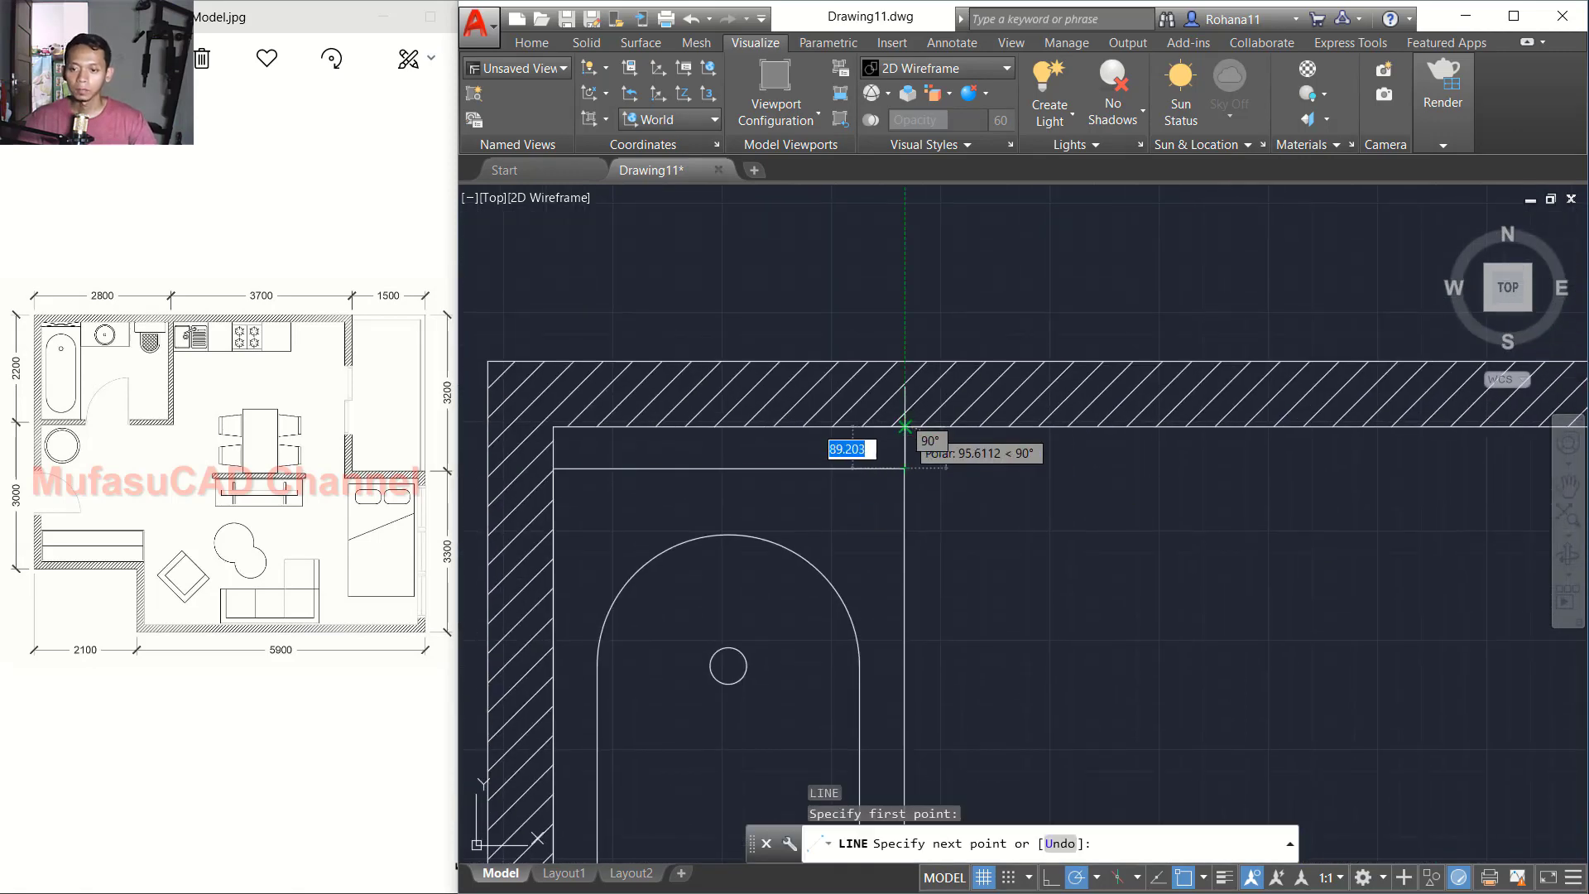
left_click(904, 428)
left_click(553, 469)
key("Return")
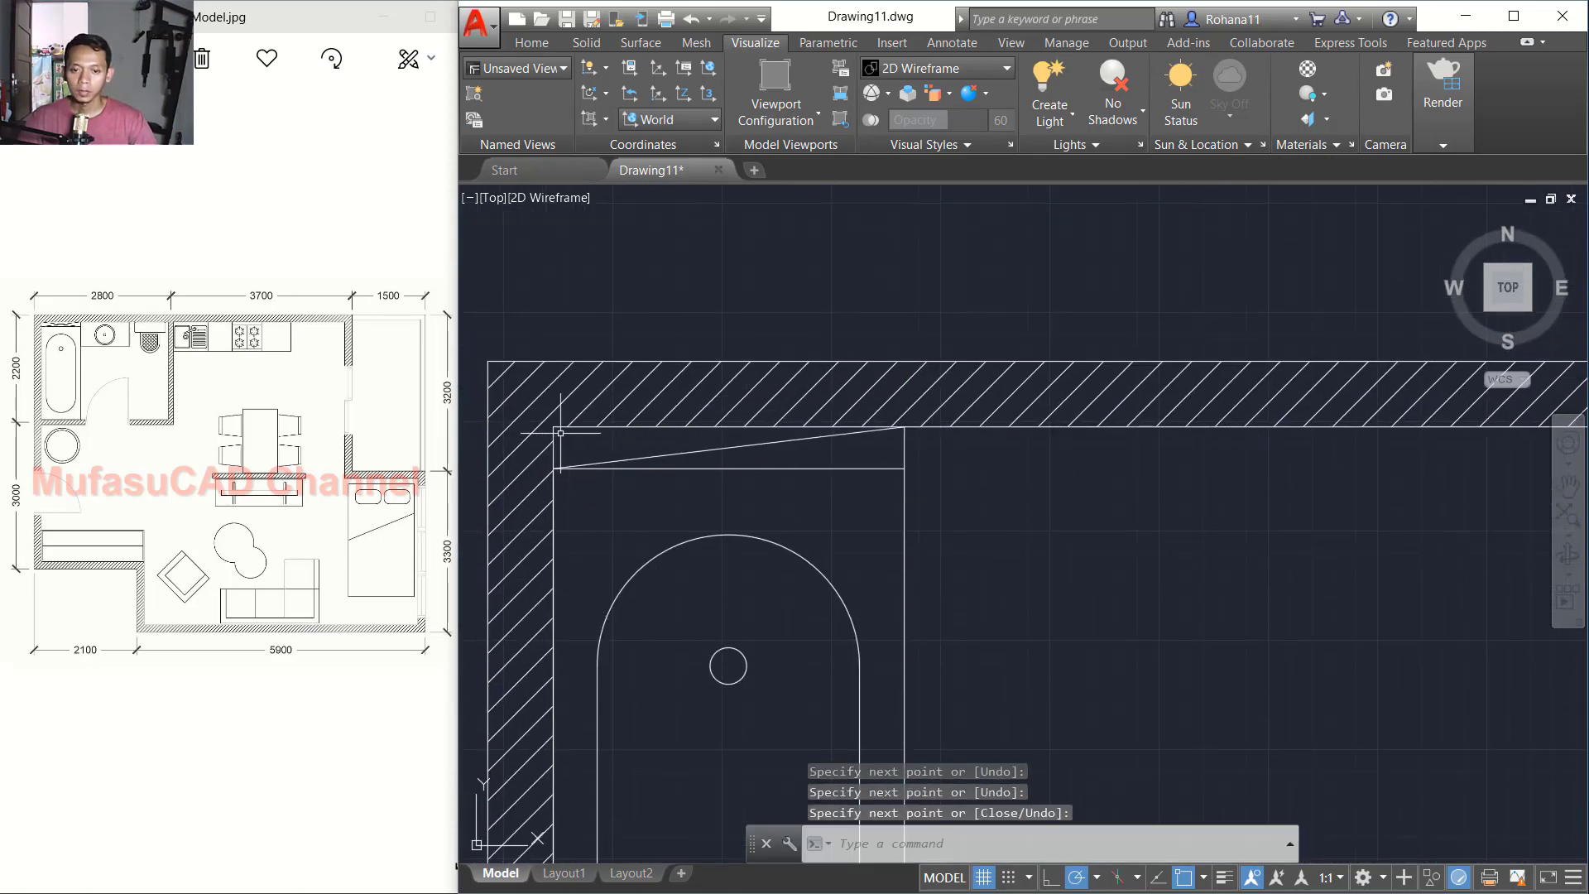
Step: Draw the crossing diagonal from the bathroom's inner upper-left wall corner to the bathtub's upper-right corner
key("Return")
left_click(553, 428)
left_click(904, 469)
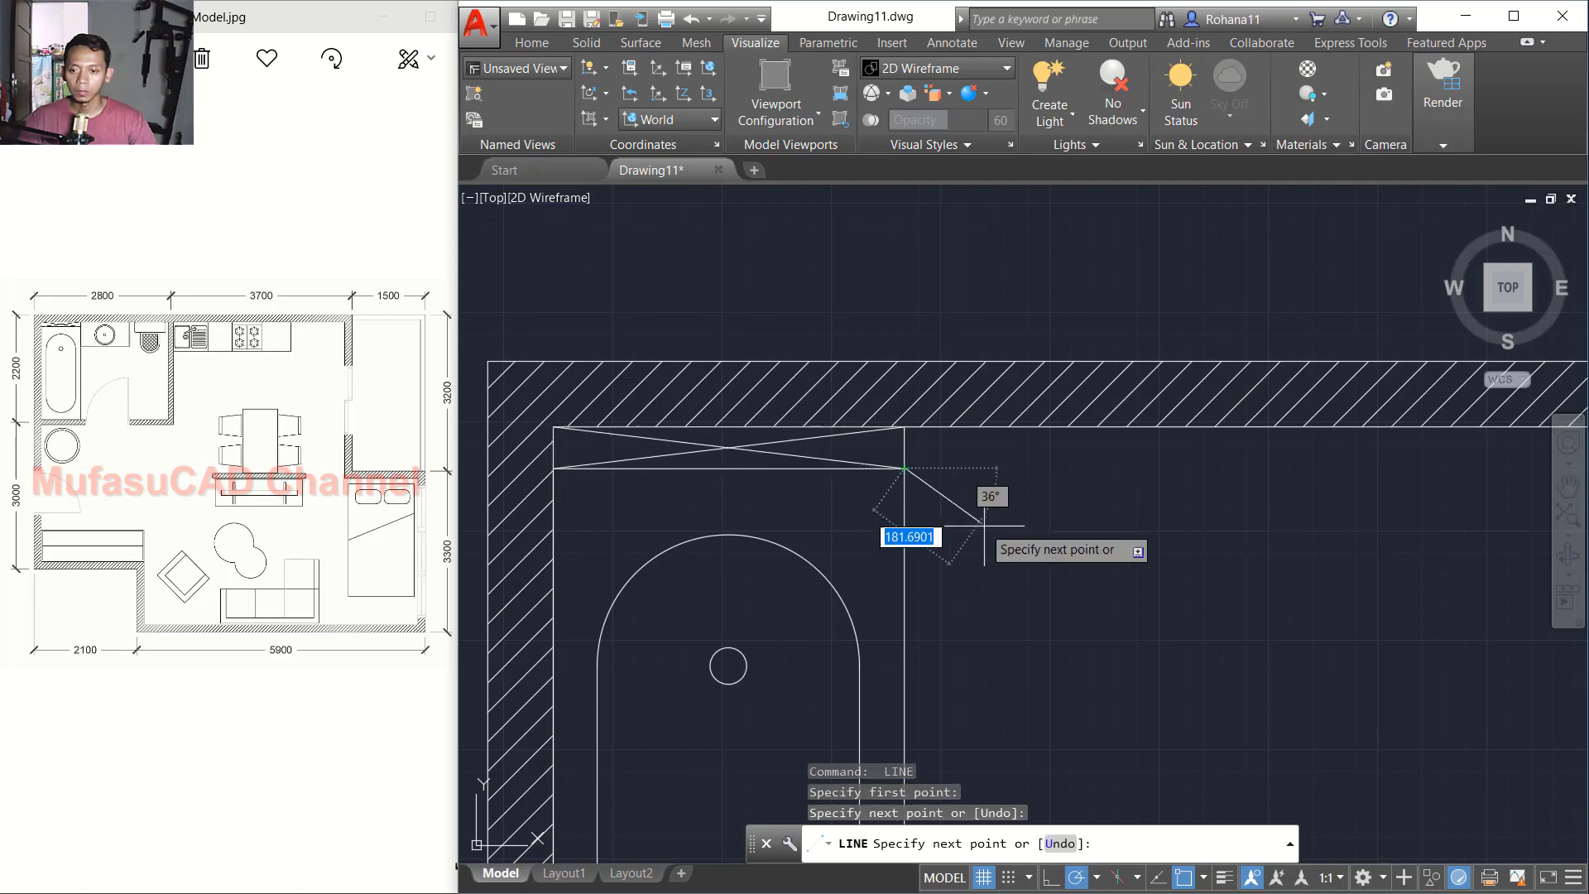
key("Return")
Step: Insert the "Westafel.dwg" washbasin block from the Bathroom folder between the bathtub and the kitchen wall
scroll(904, 497, "down", 4)
middle_click_drag(900, 705, 921, 465)
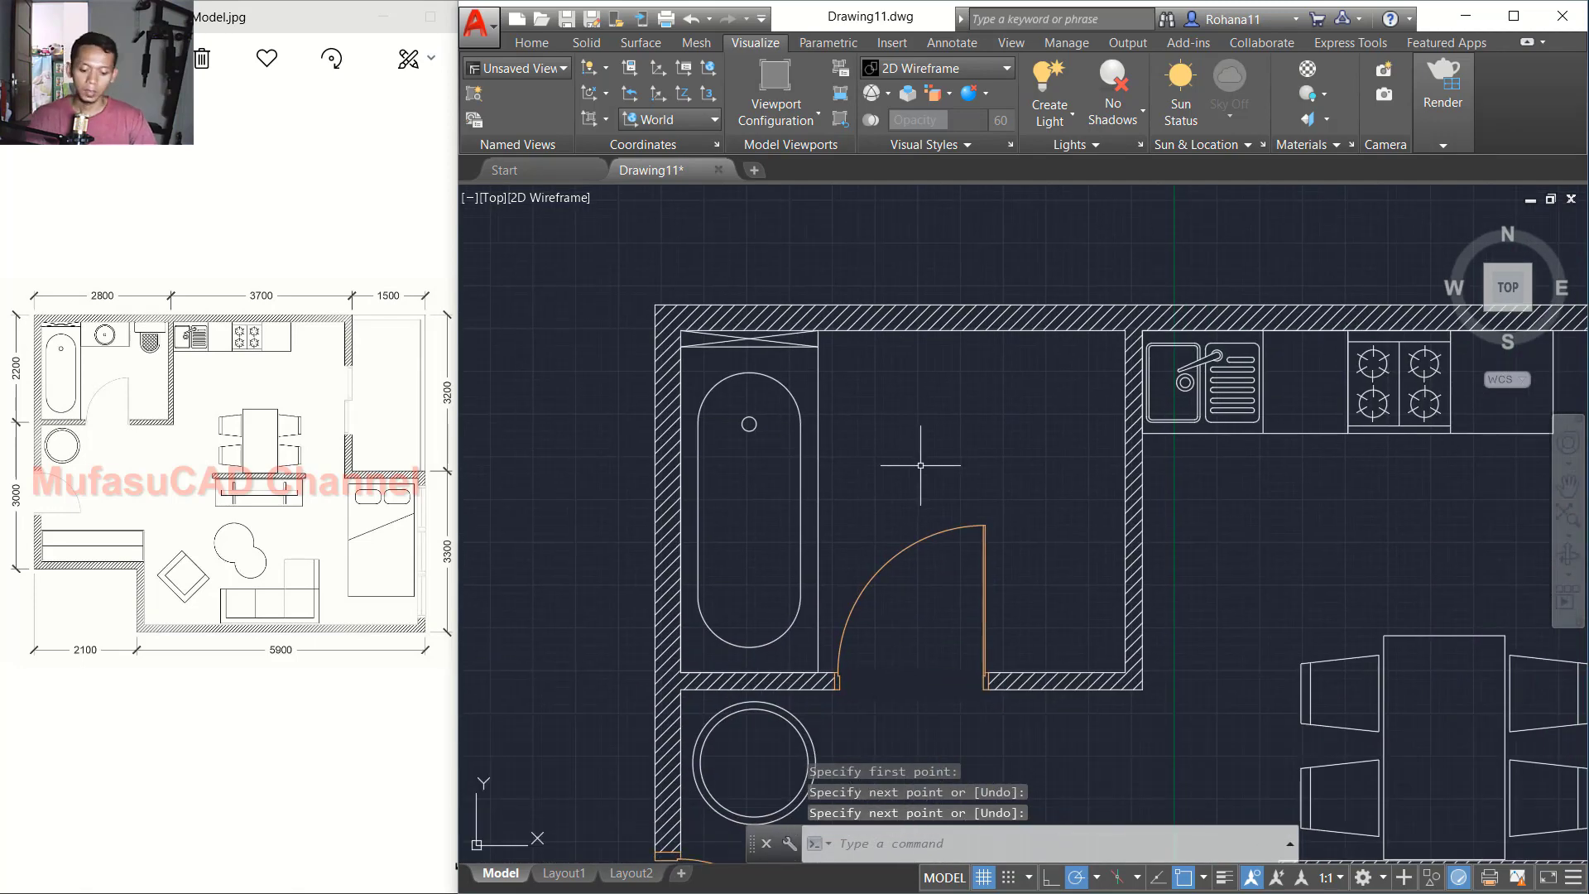
type("INSER")
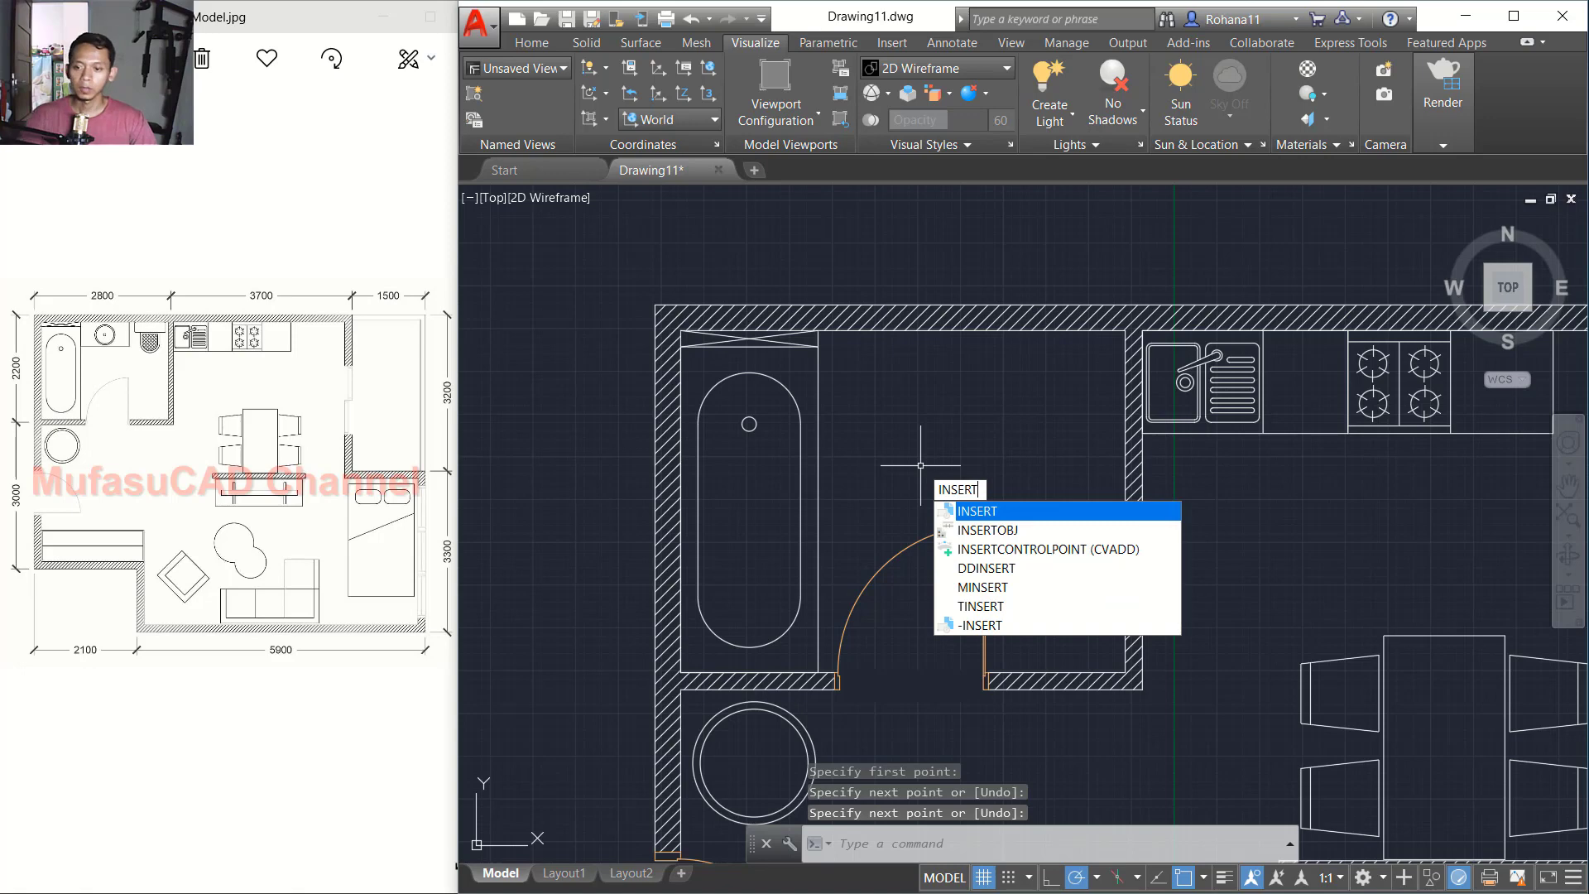
type("T")
key("Return")
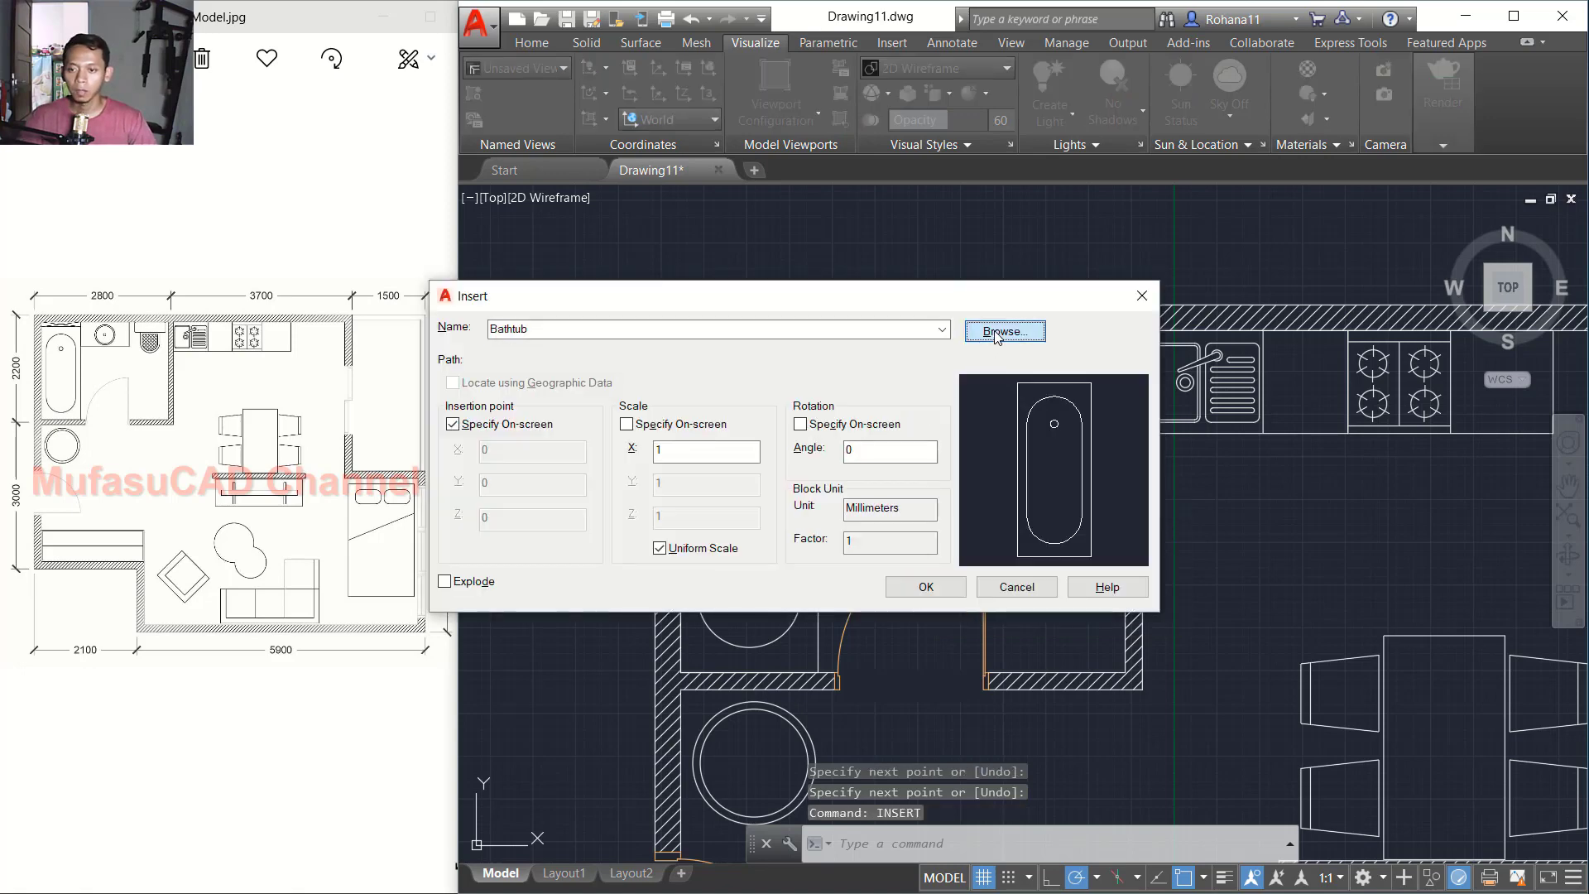
left_click(997, 333)
left_click(663, 330)
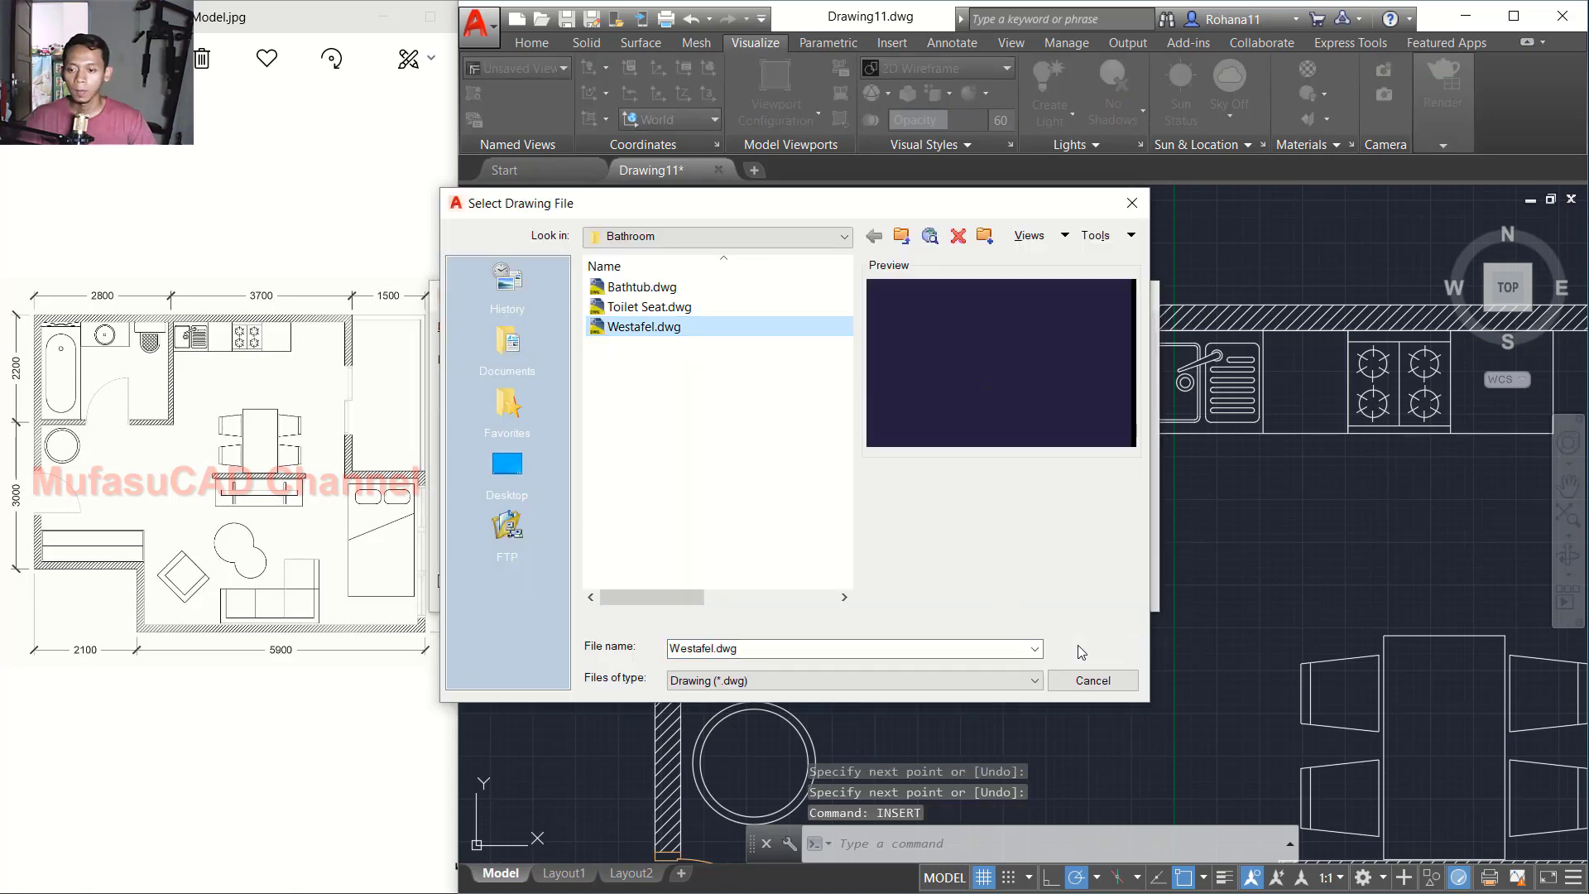
left_click(1081, 653)
left_click(924, 586)
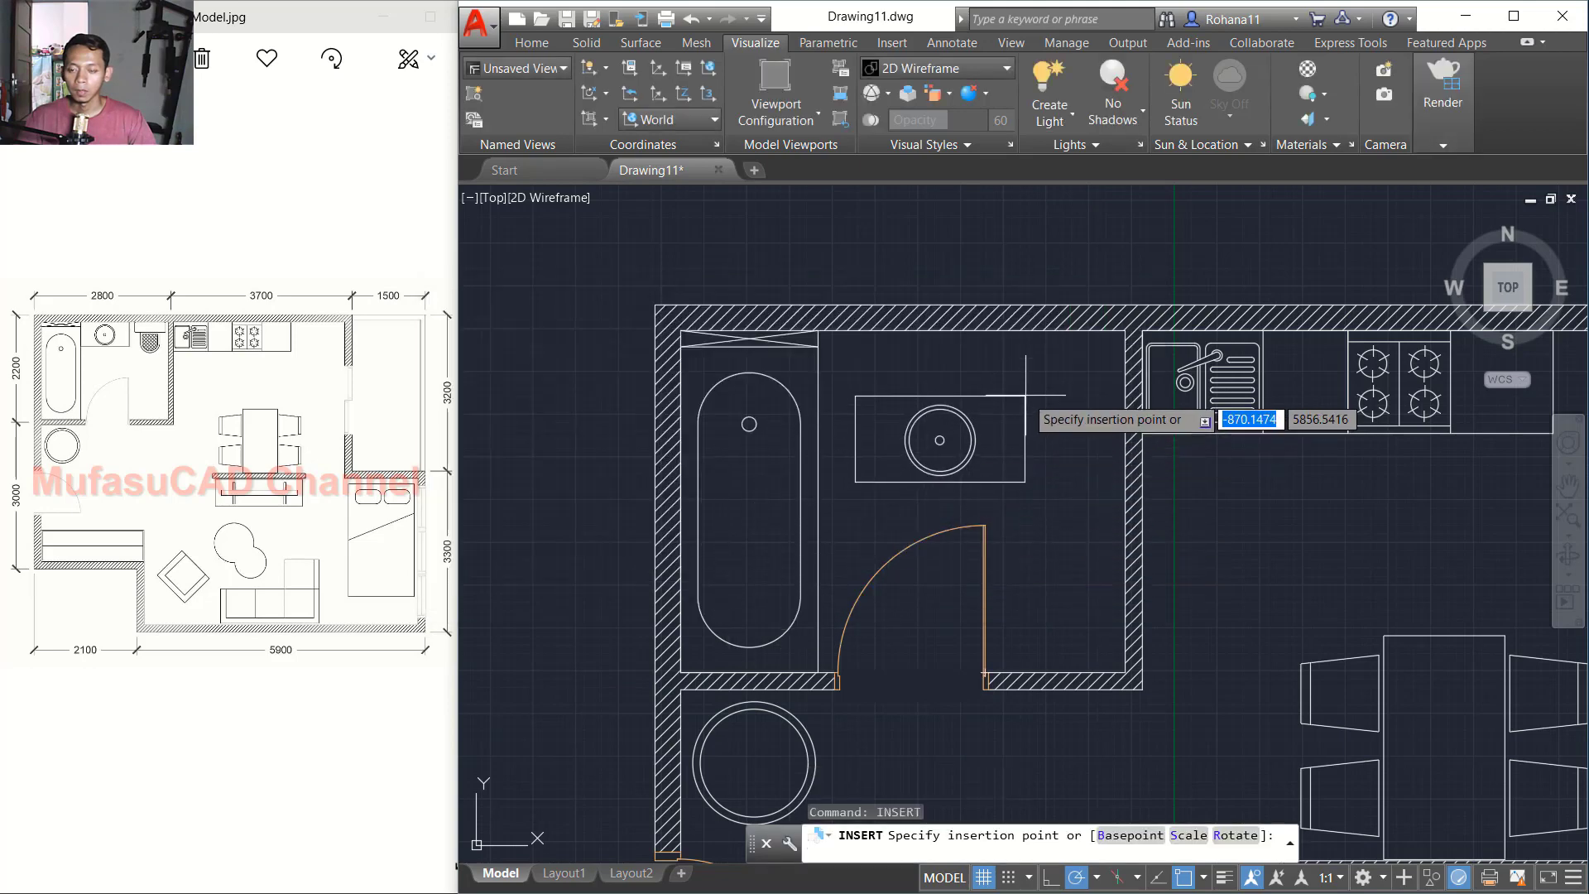
scroll(898, 479, "up", 4)
left_click(898, 478)
Step: Move the washbasin by its upper-left corner to the top wall, where the line beside the bathtub meets it
type("m")
key("Return")
left_click(977, 451)
left_click(927, 522)
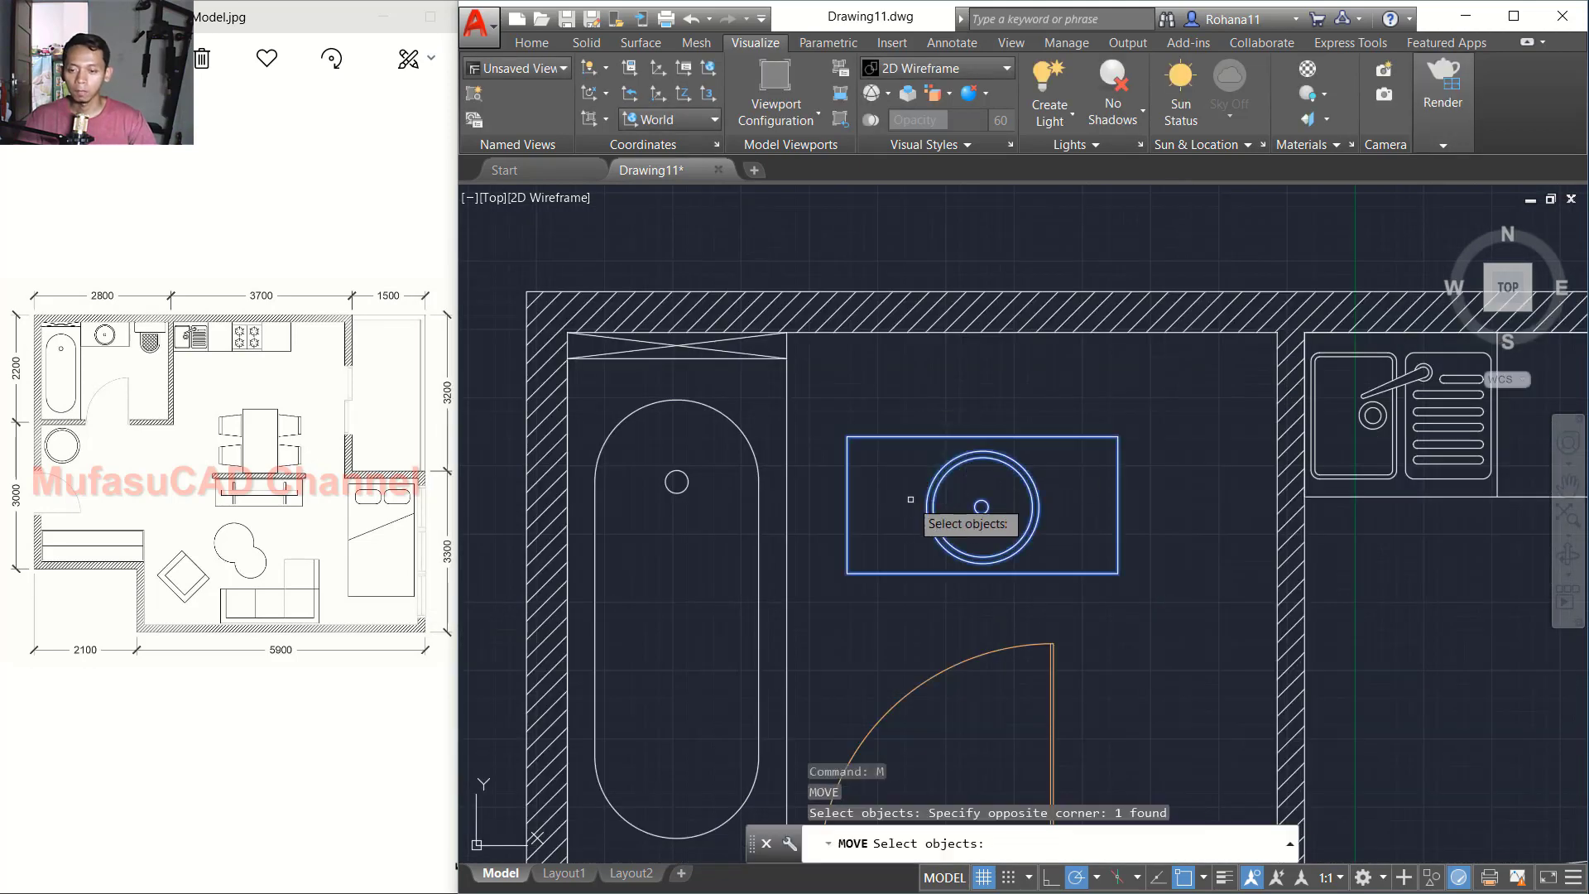
key("Return")
left_click(846, 436)
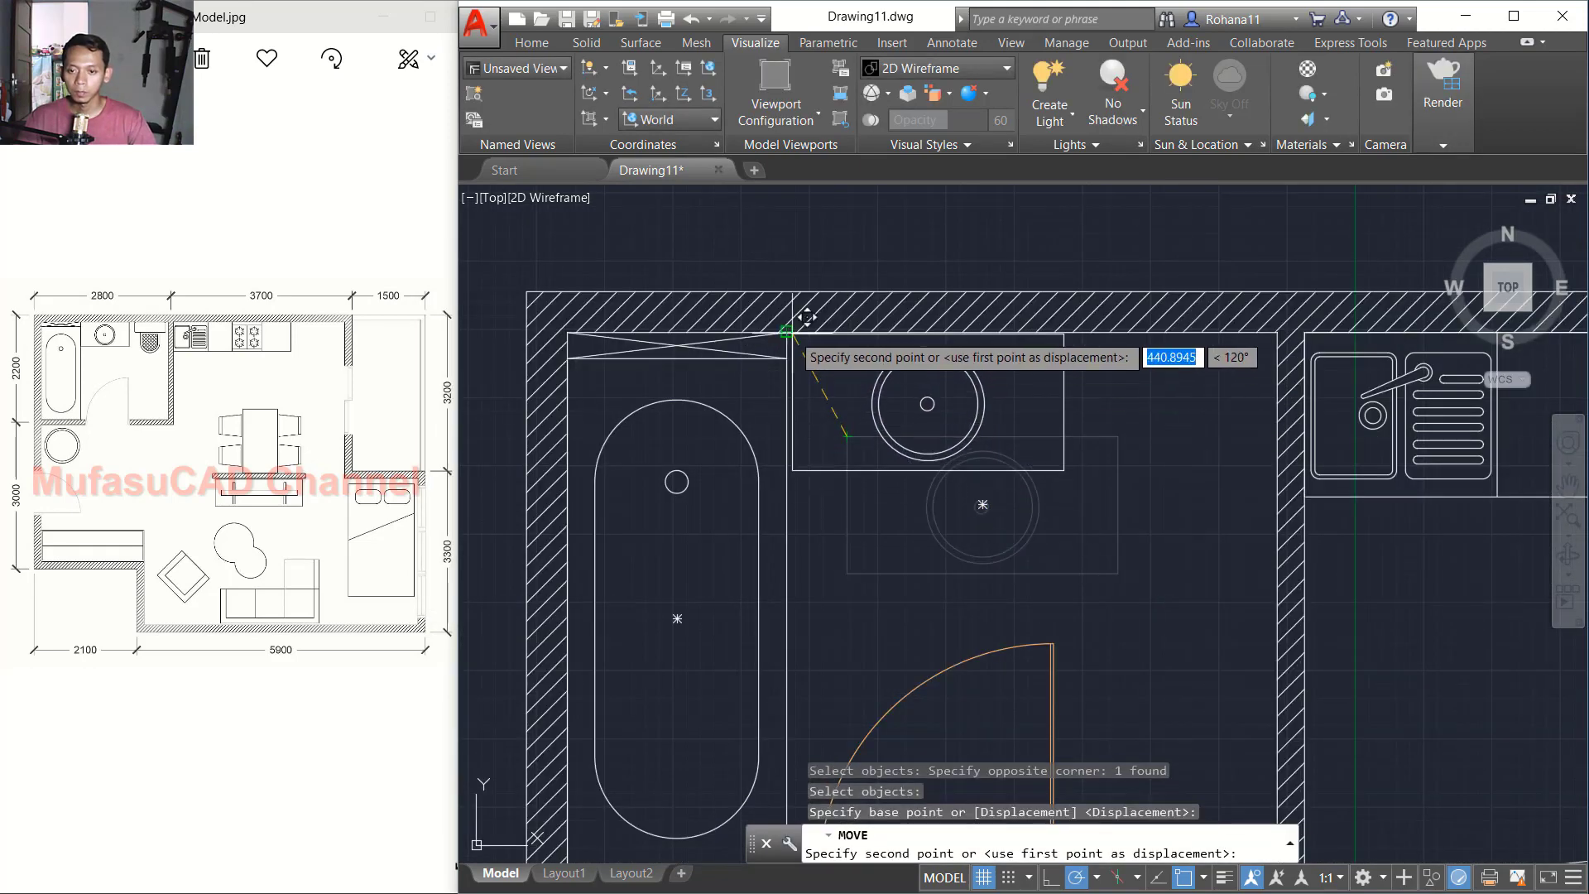
left_click(788, 332)
scroll(877, 478, "down", 2)
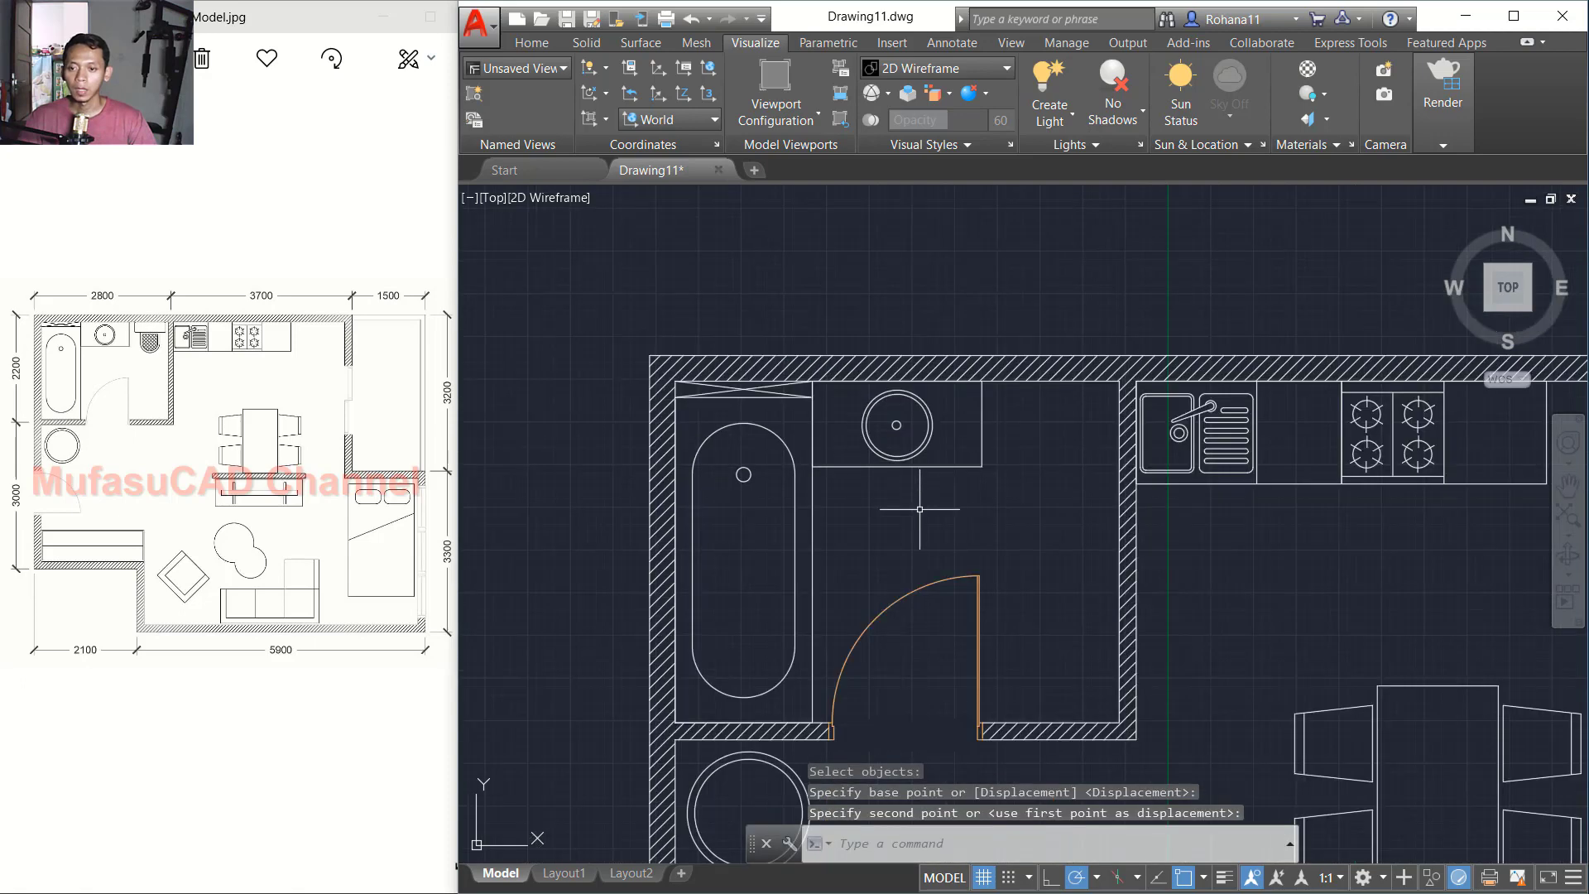
key("Return")
key("Escape")
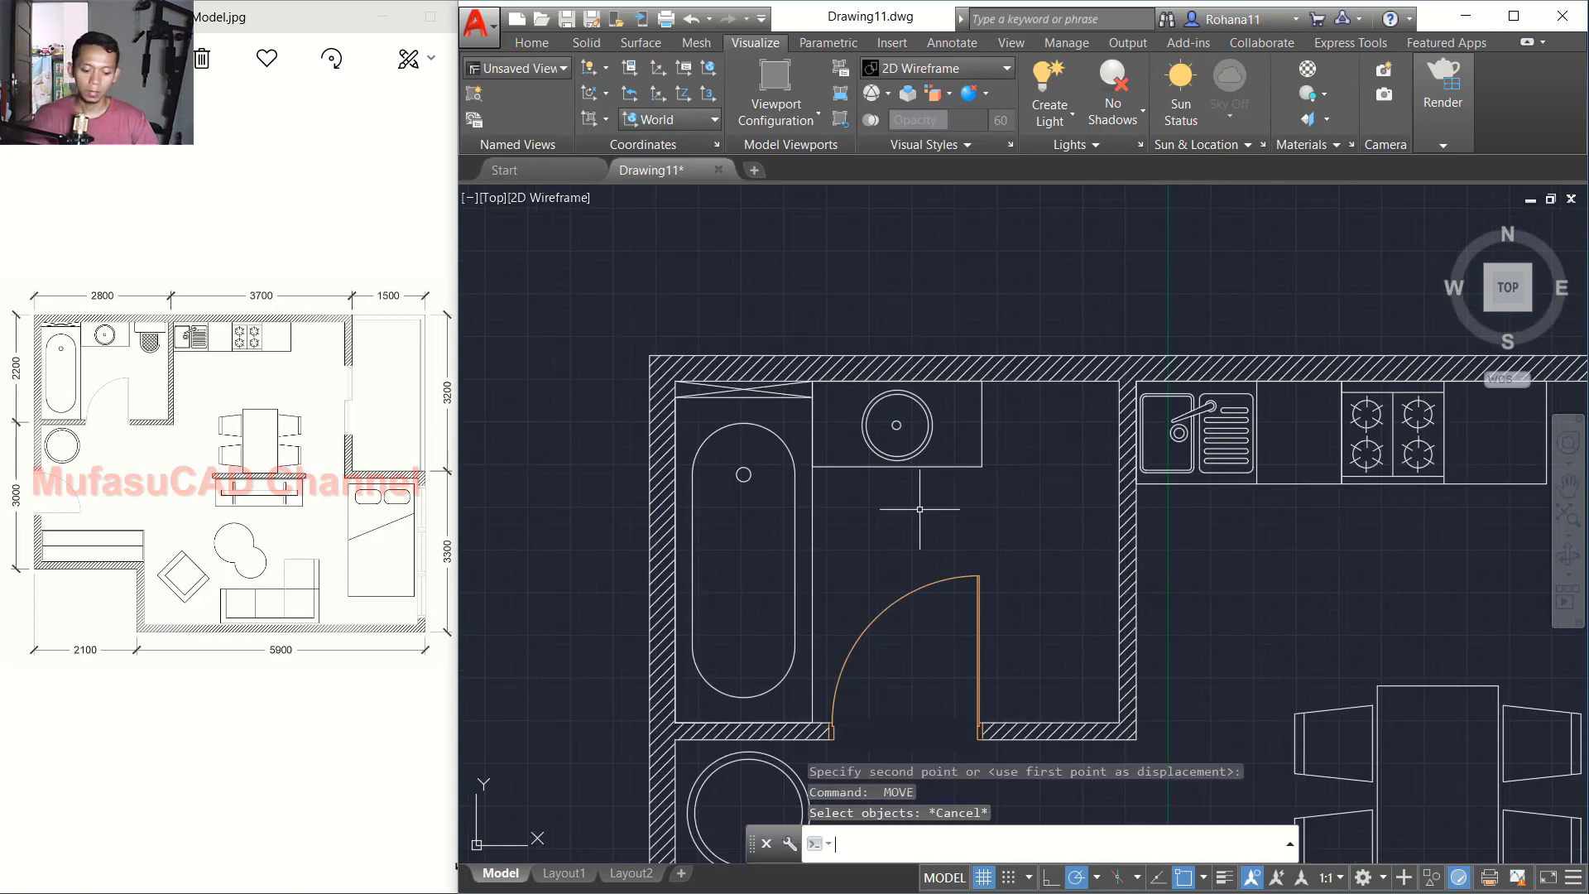
Step: Insert the "Toilet Seat.dwg" block from the Bathroom folder against the top wall, between the washbasin and the kitchen wall
type("INSERT")
key("Return")
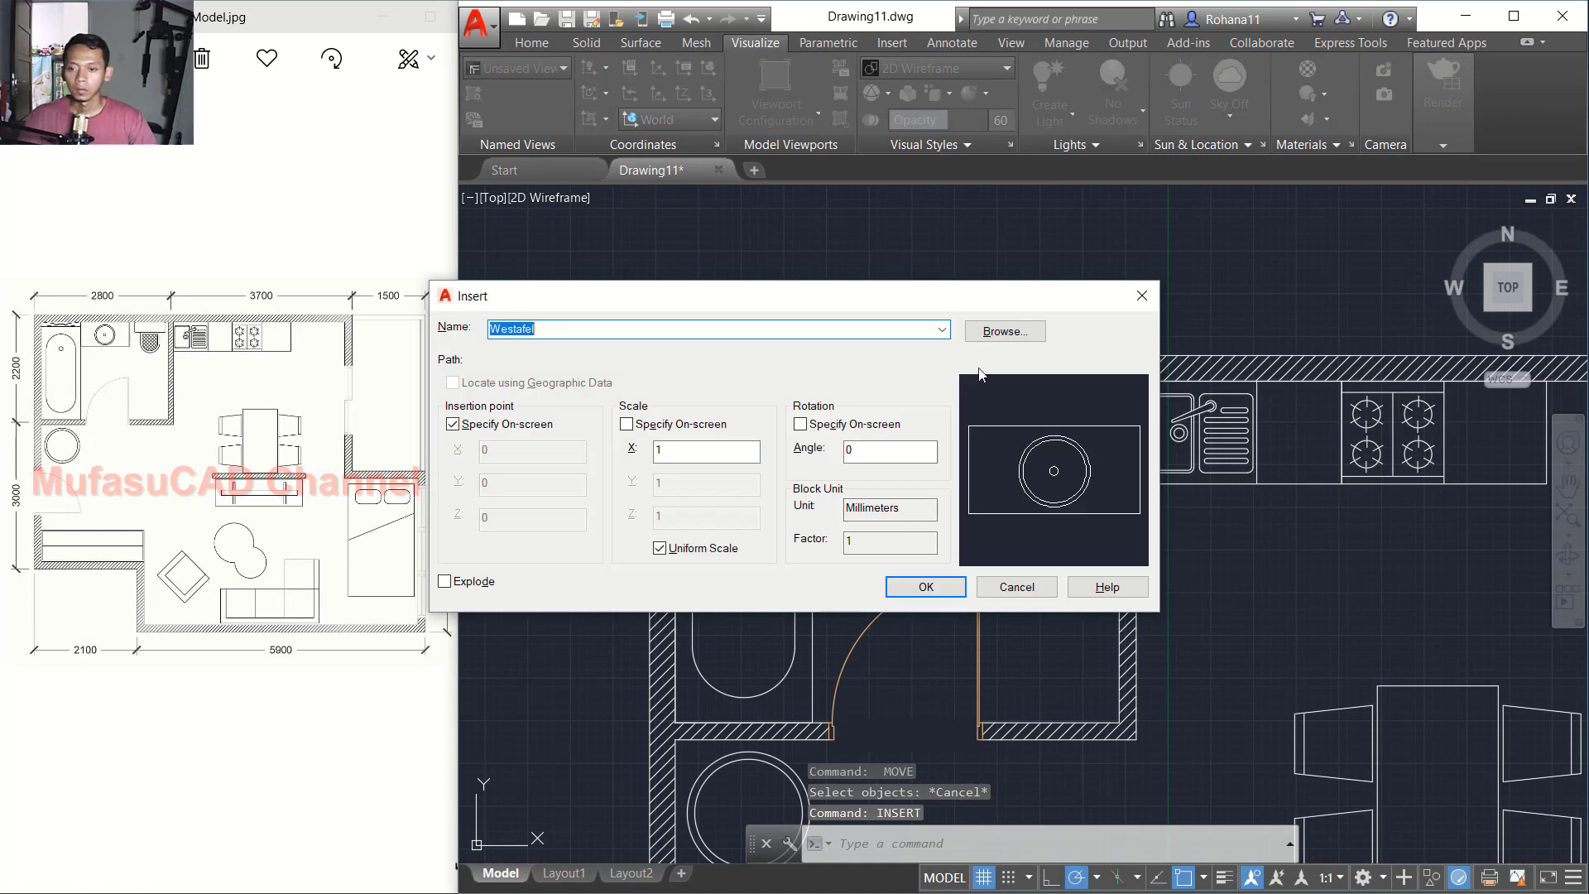
left_click(1003, 332)
left_click(647, 308)
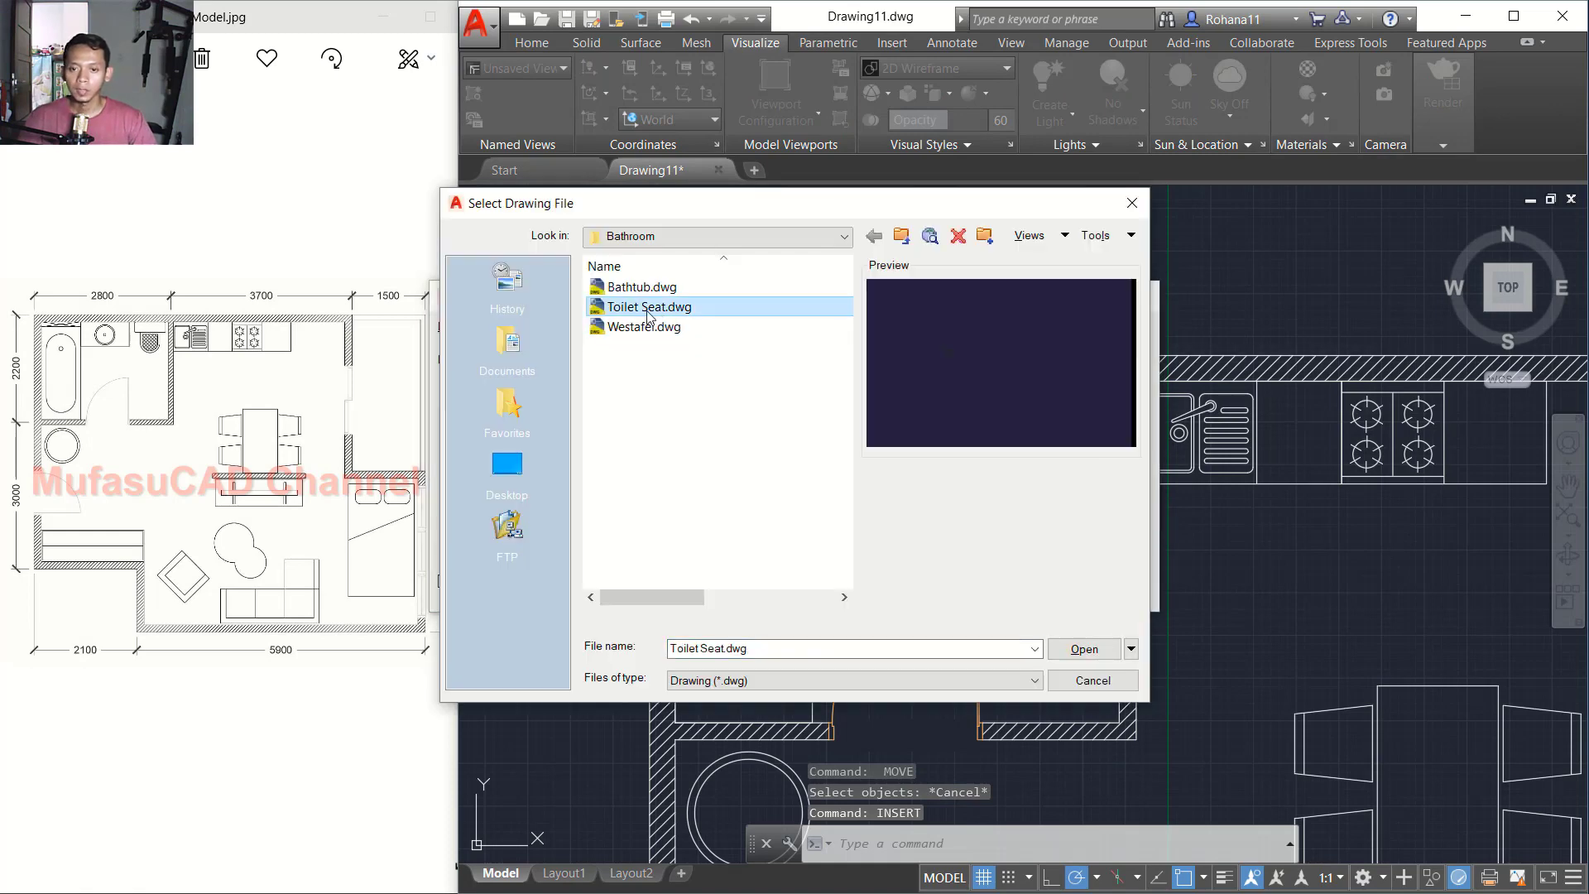
left_click(1084, 649)
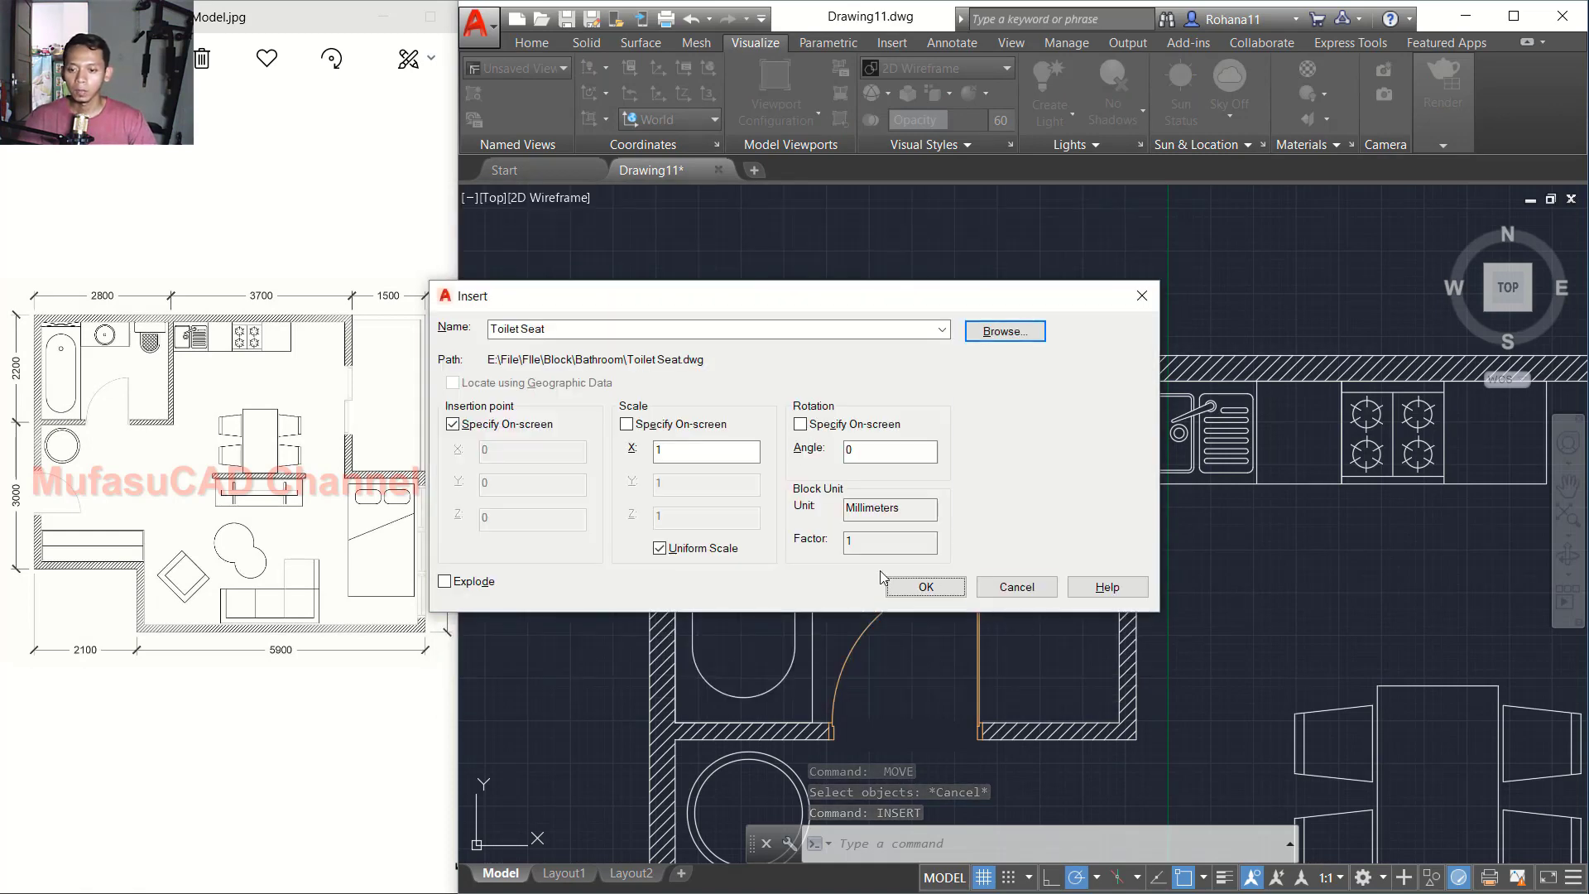
left_click(925, 588)
scroll(1047, 406, "up", 3)
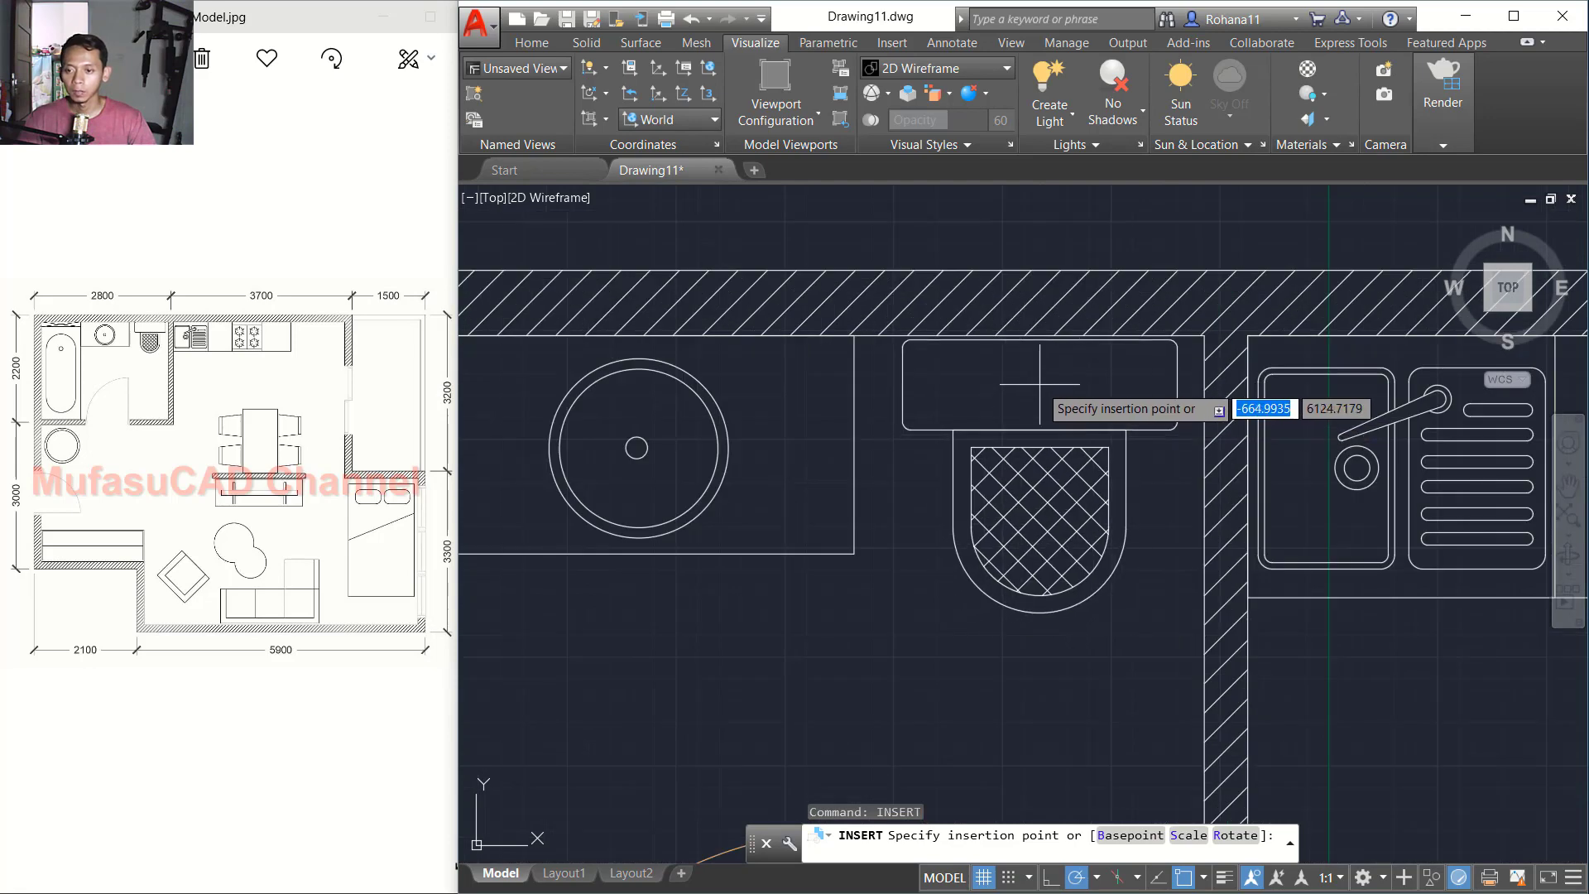
left_click(1039, 384)
Step: Modify the ISO-25 dimension style so linear dimensions use a precision of 0
scroll(1052, 509, "down", 6)
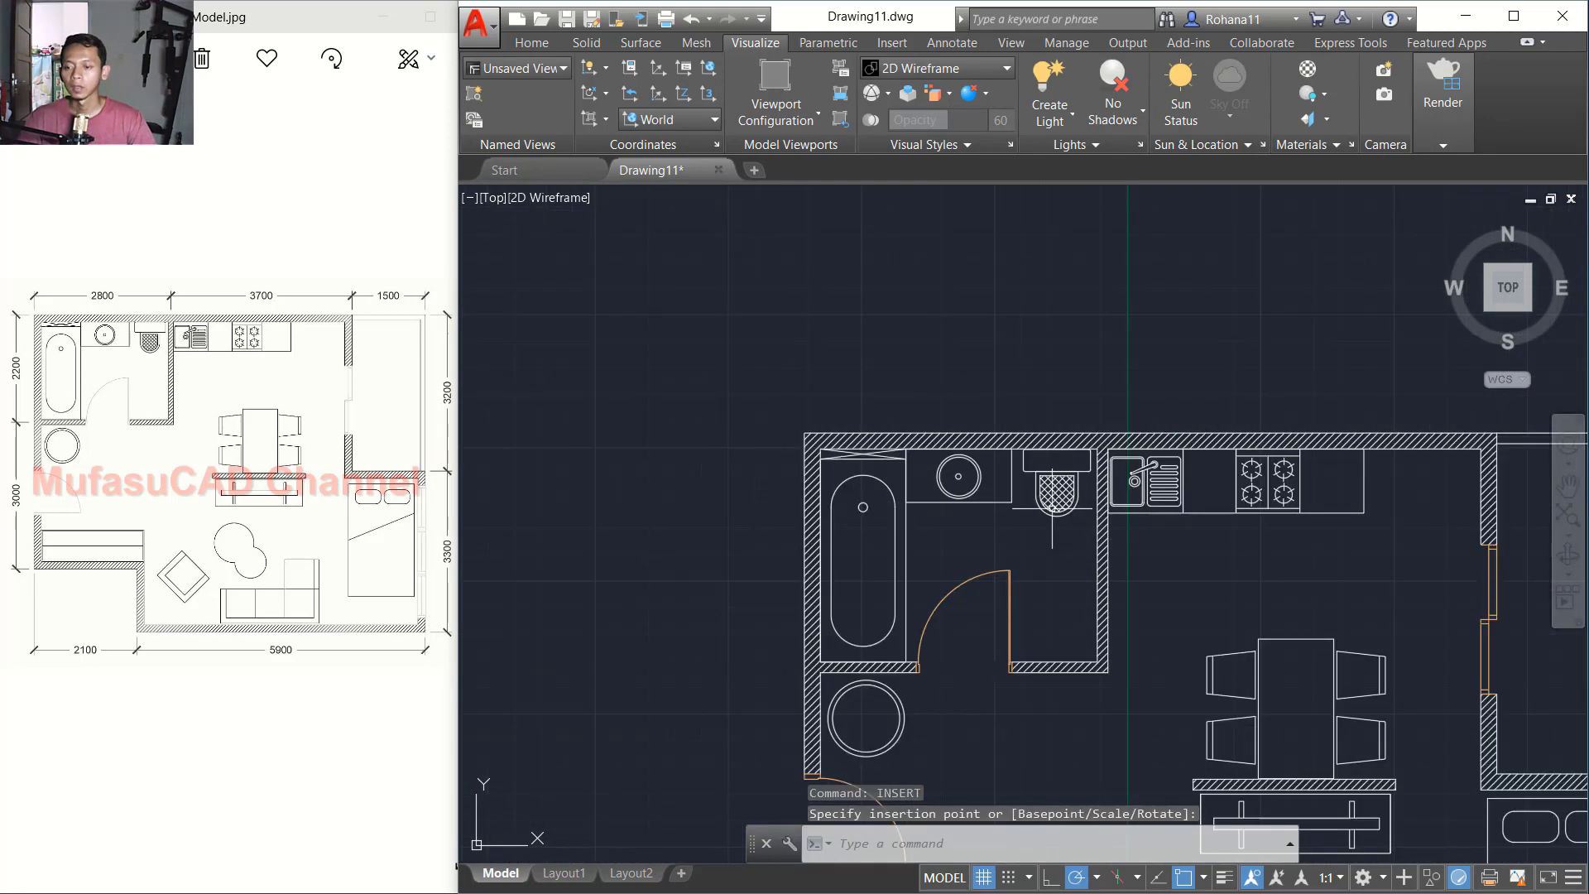
middle_click_drag(1097, 582, 925, 414)
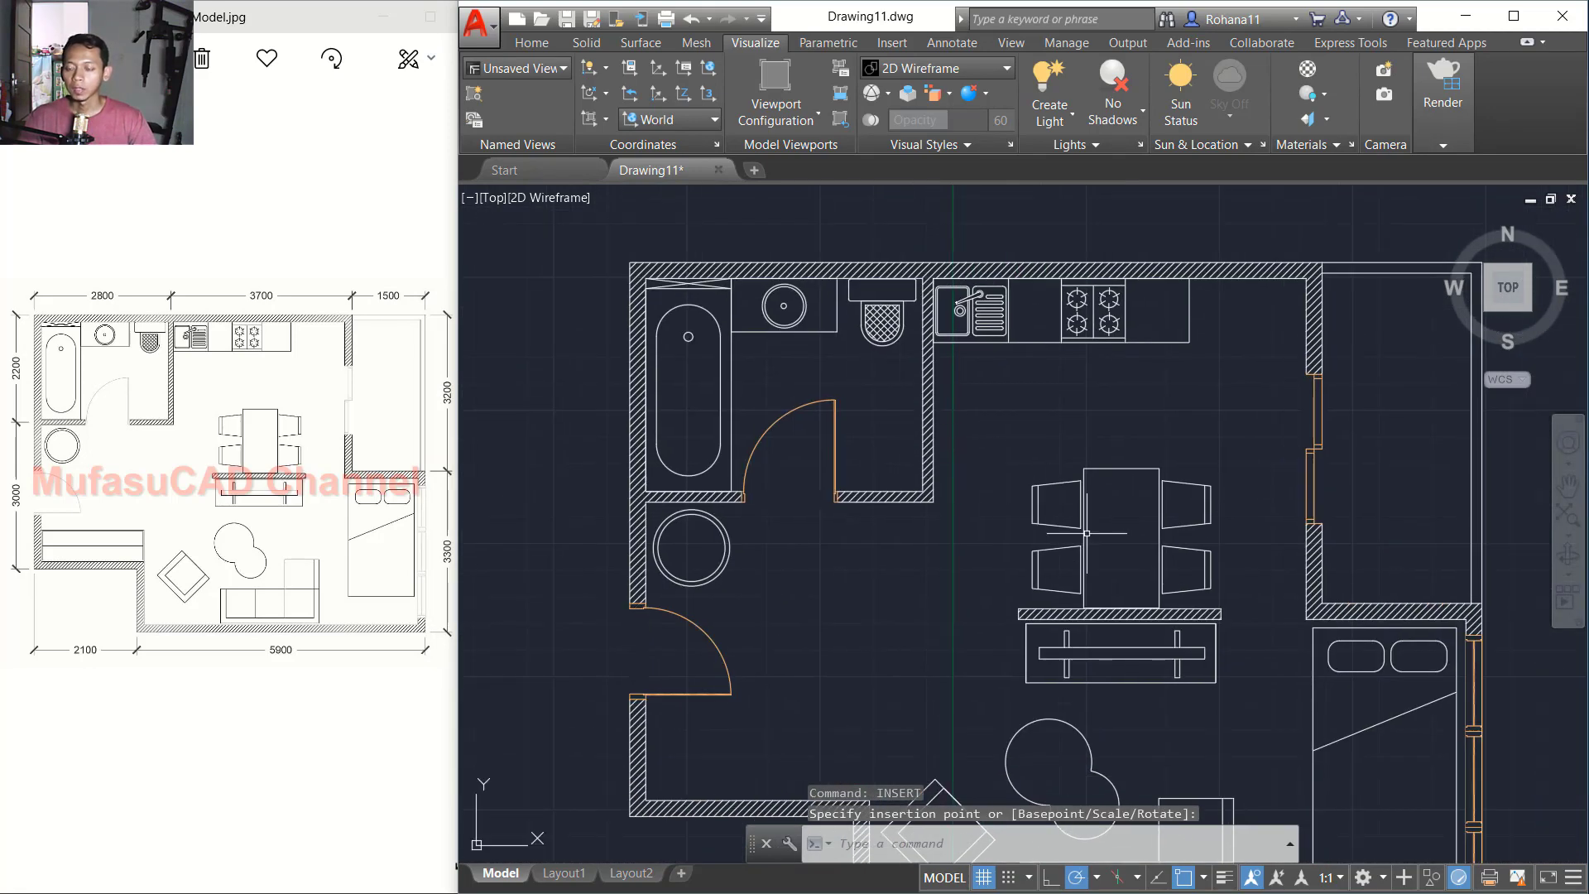
scroll(1099, 538, "down", 3)
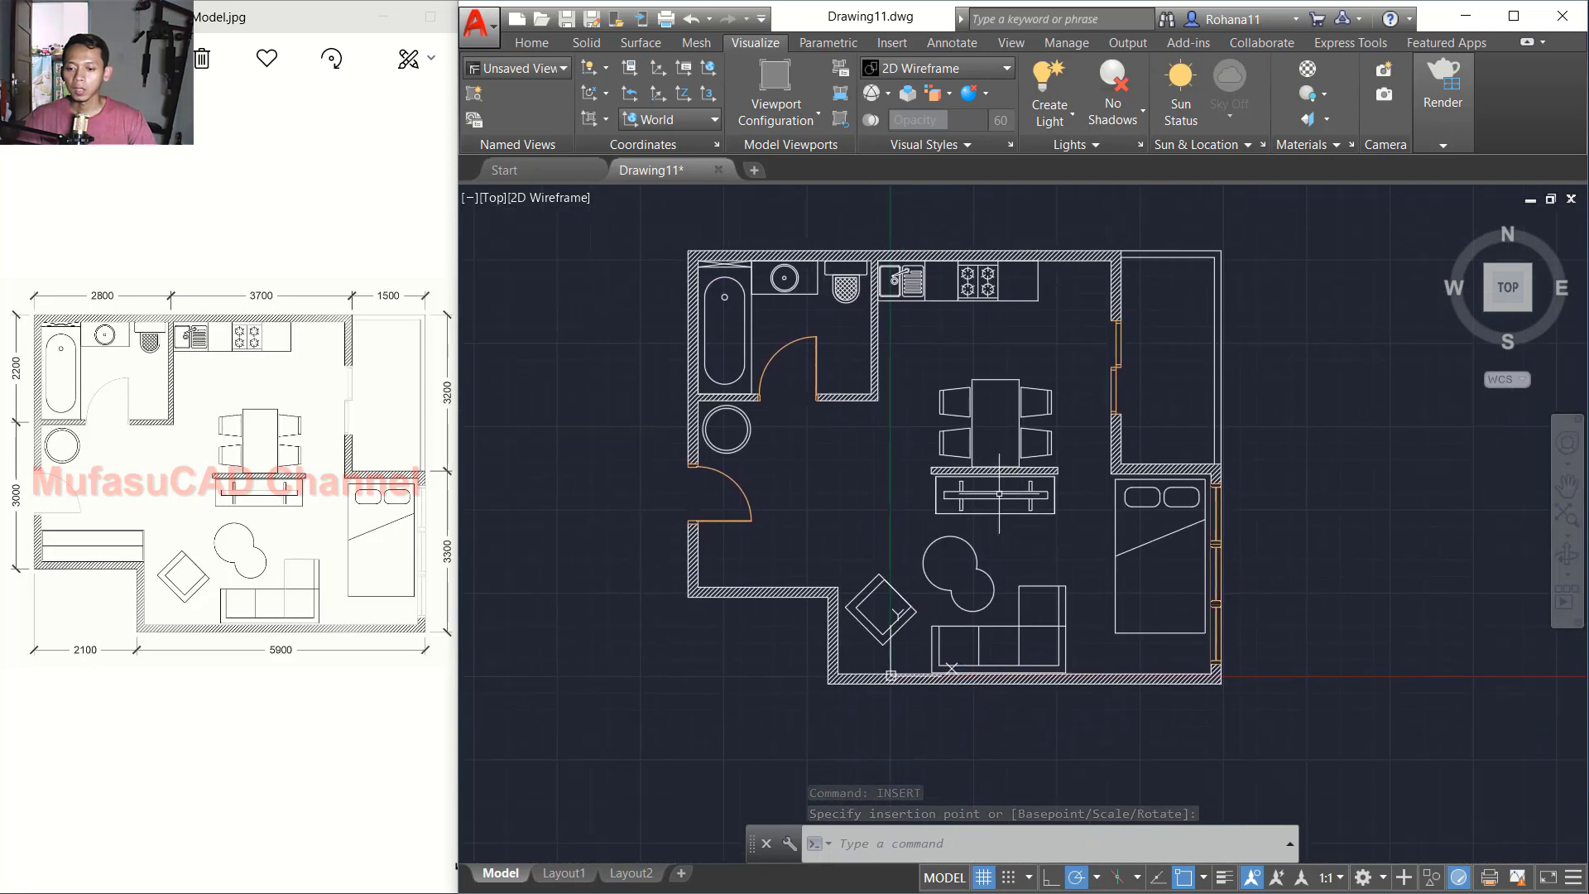
middle_click_drag(1071, 531, 1055, 570)
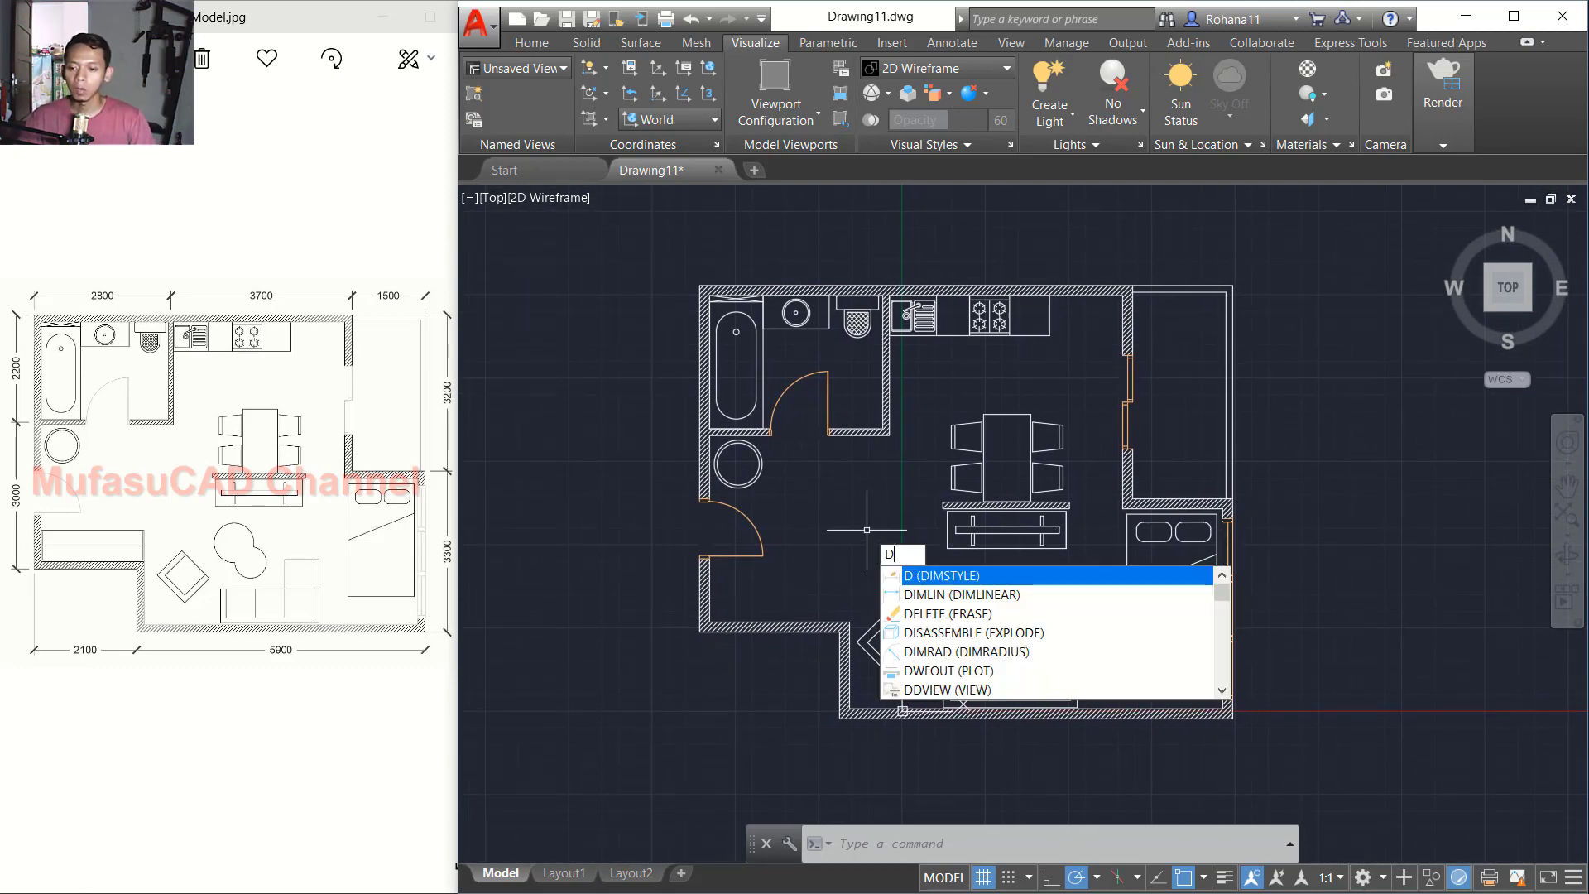
key("Return")
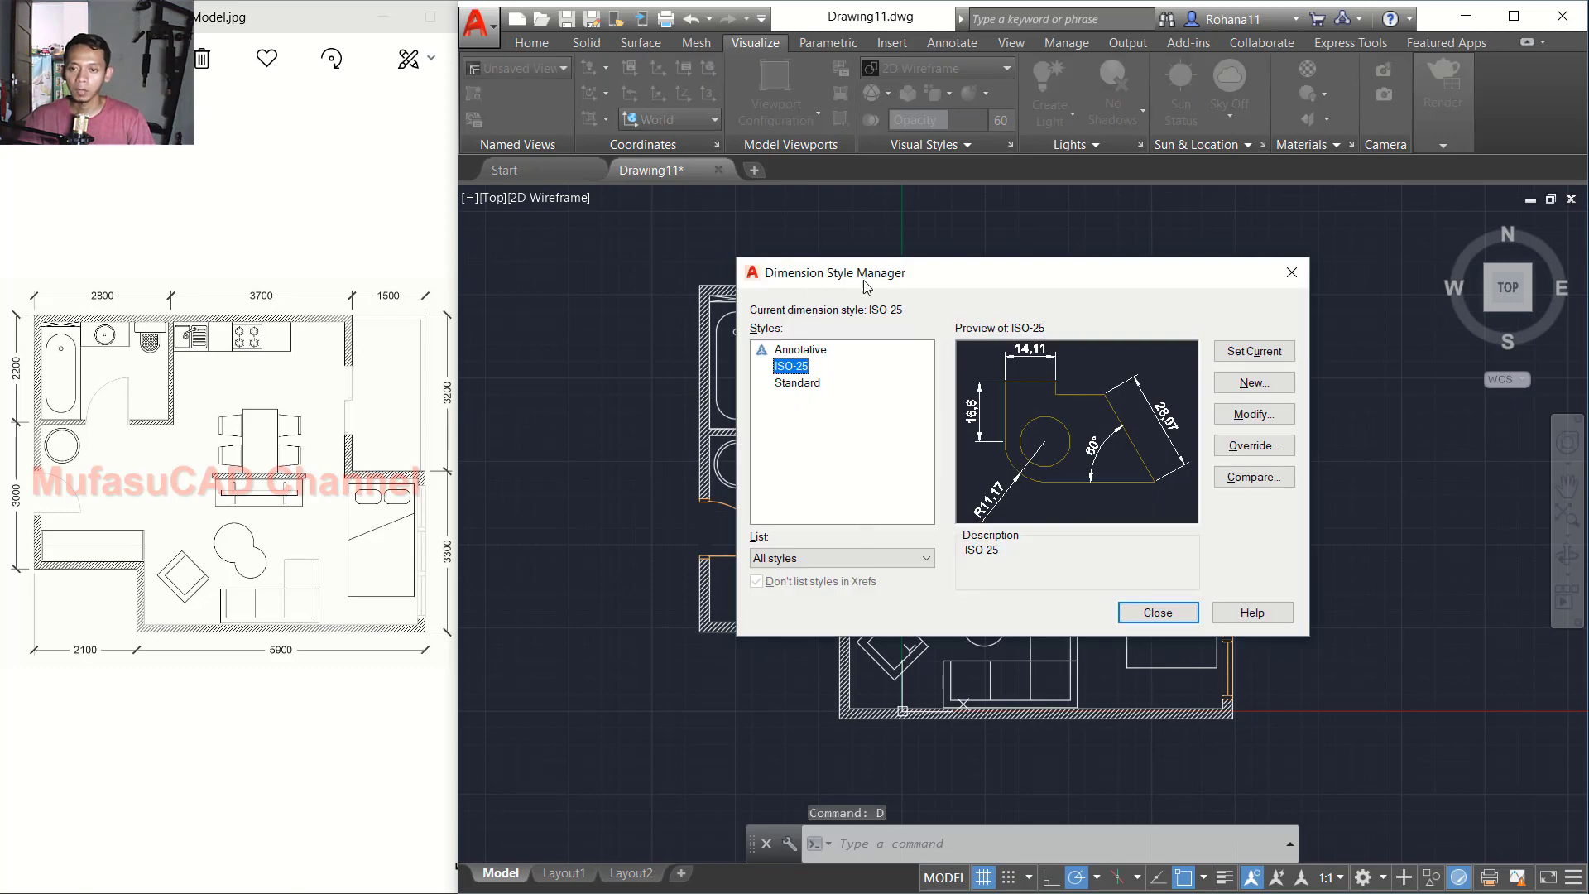
left_click(1239, 416)
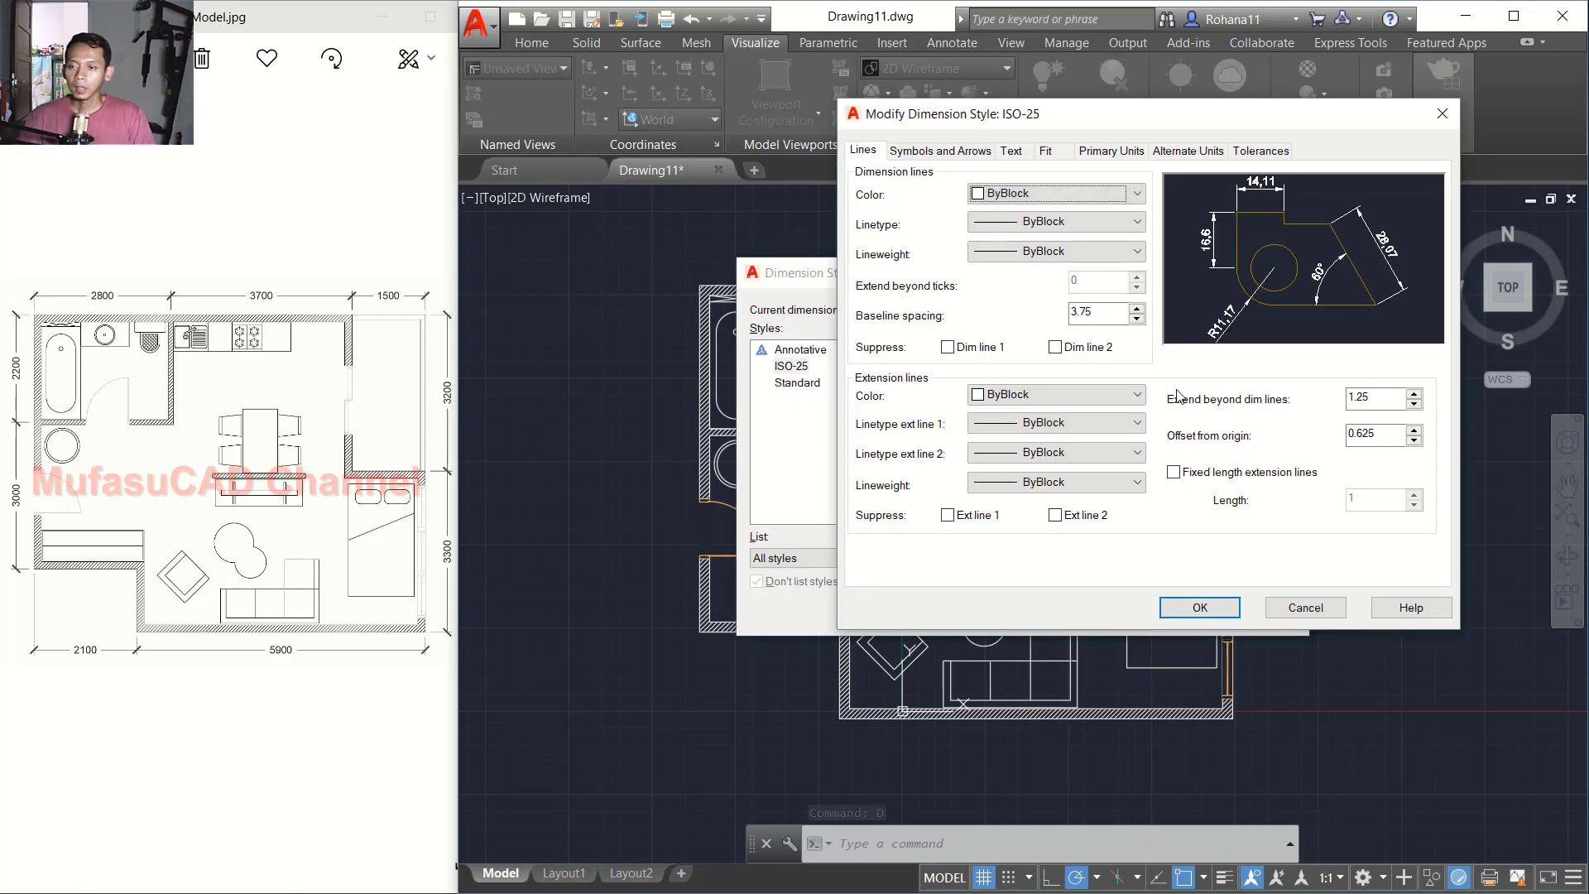
left_click(1111, 150)
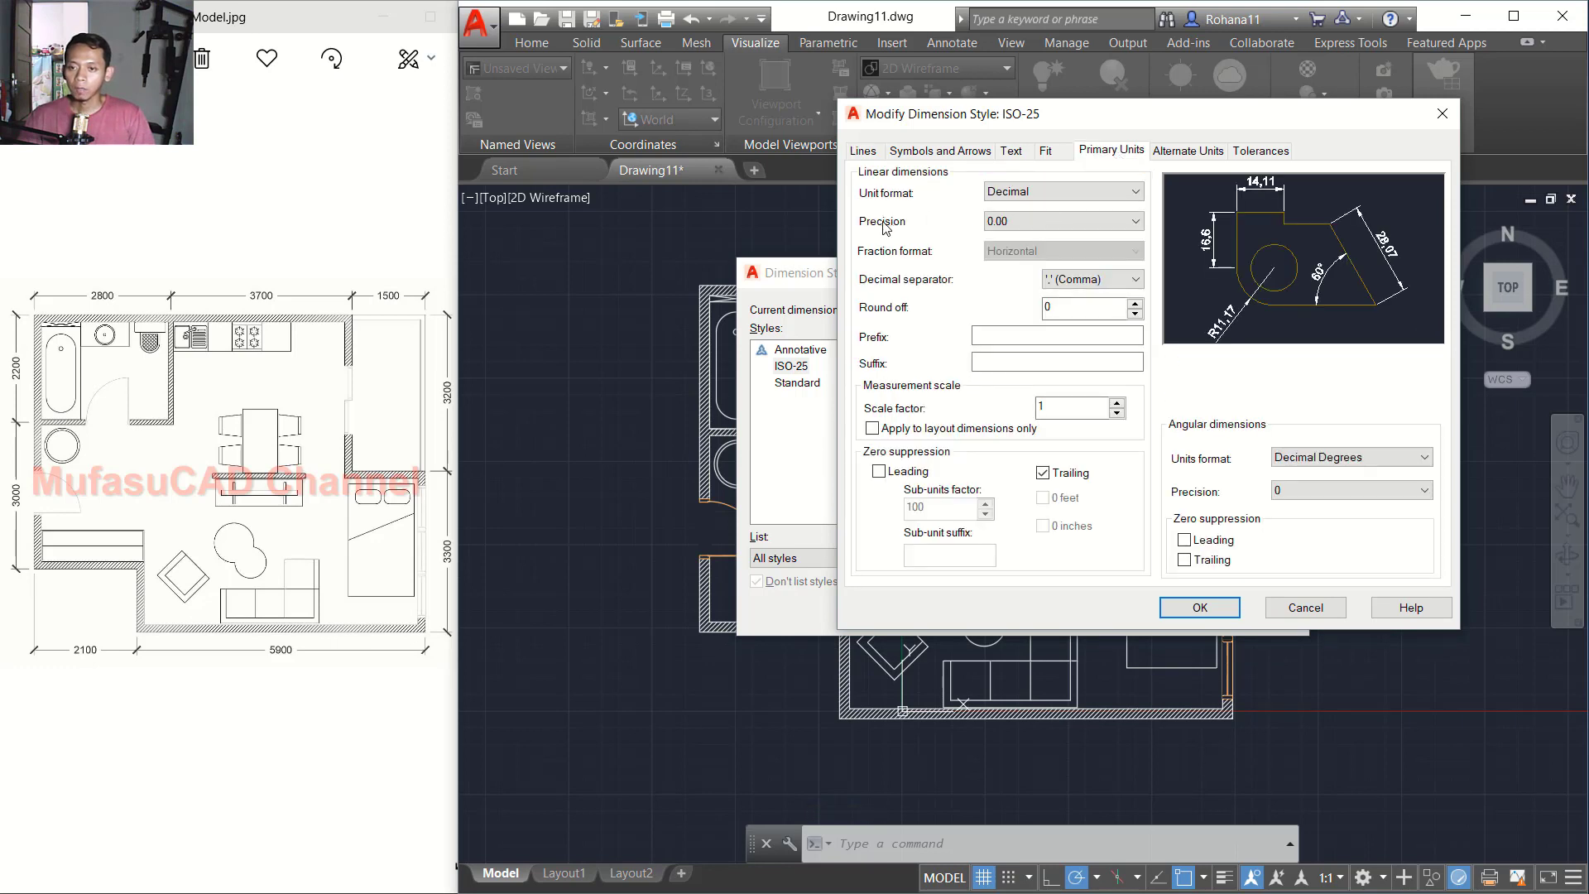
left_click(1040, 222)
left_click(1011, 237)
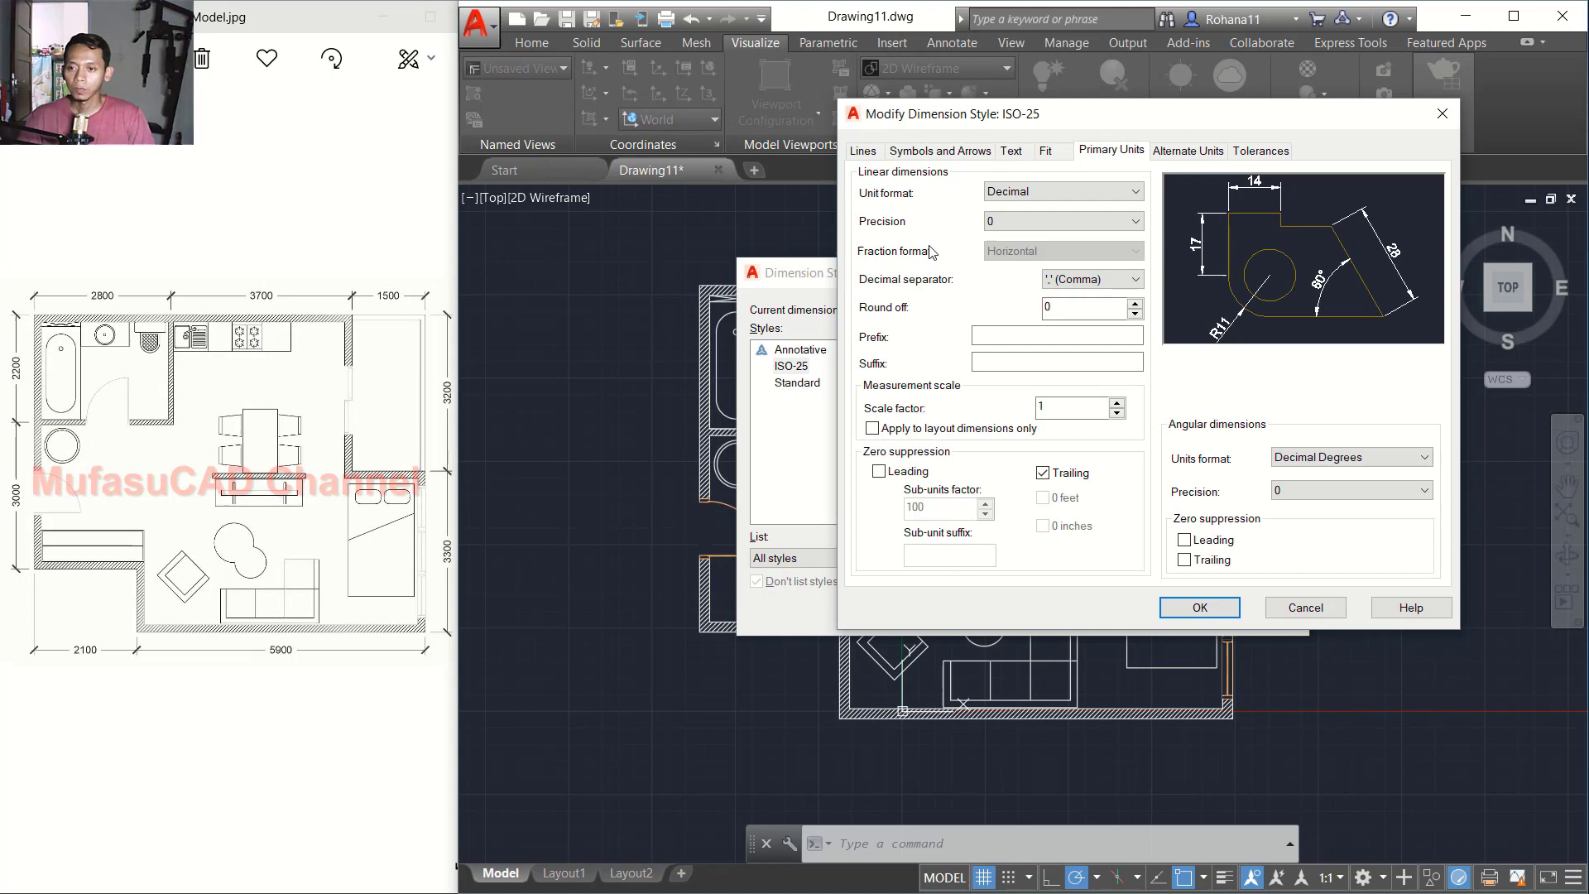
Step: Set the dimension style's text to height 150, red colour, offset 100 from the dimension line and ISO standard alignment
left_click(1012, 151)
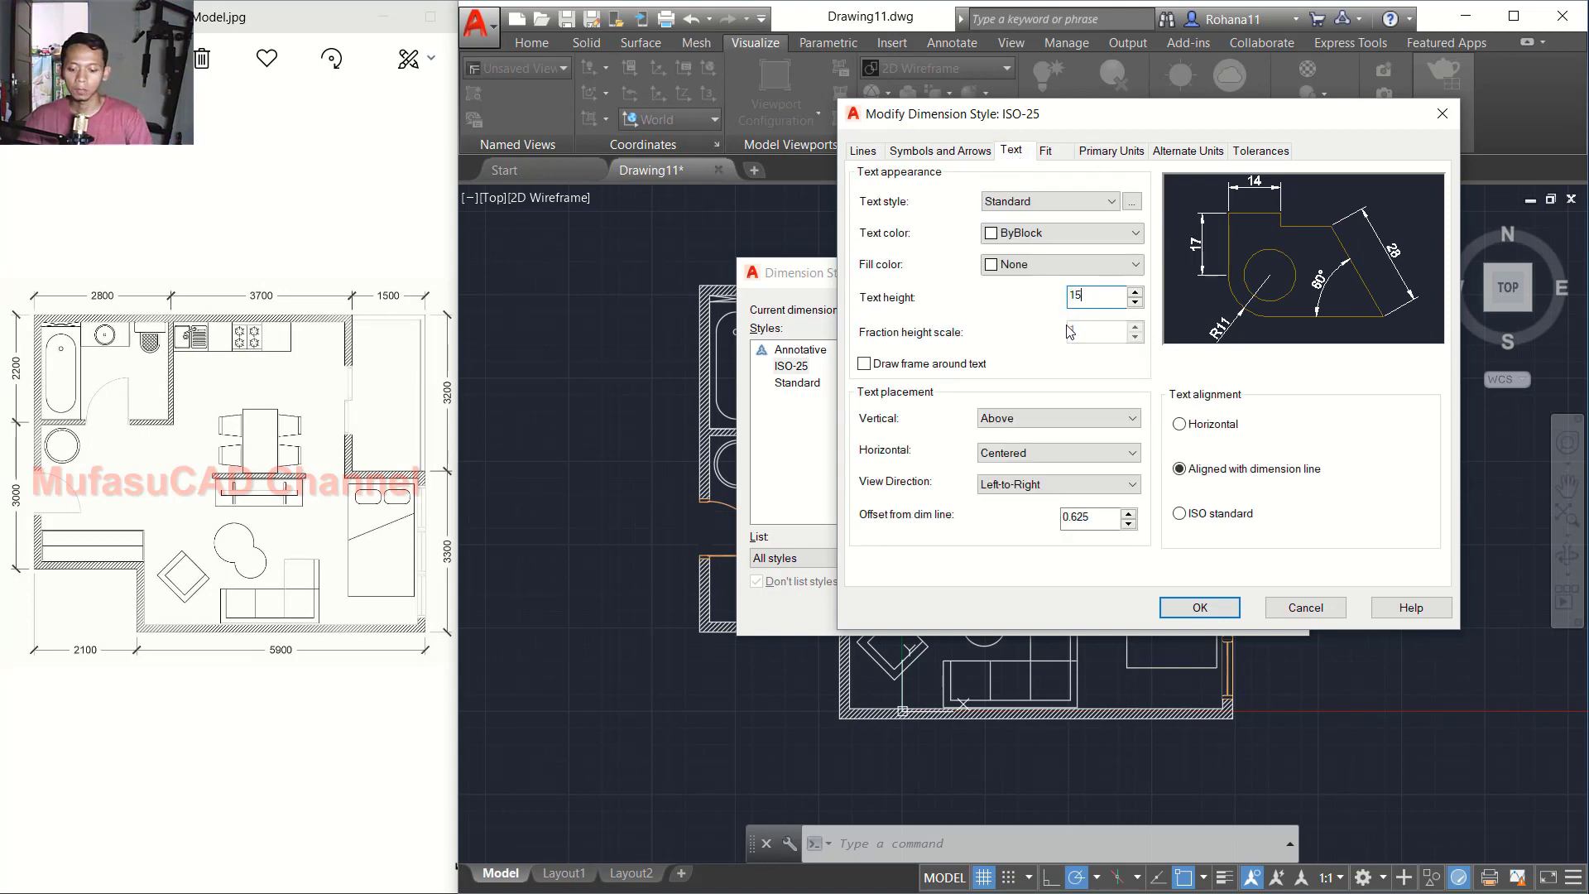
left_click(1052, 235)
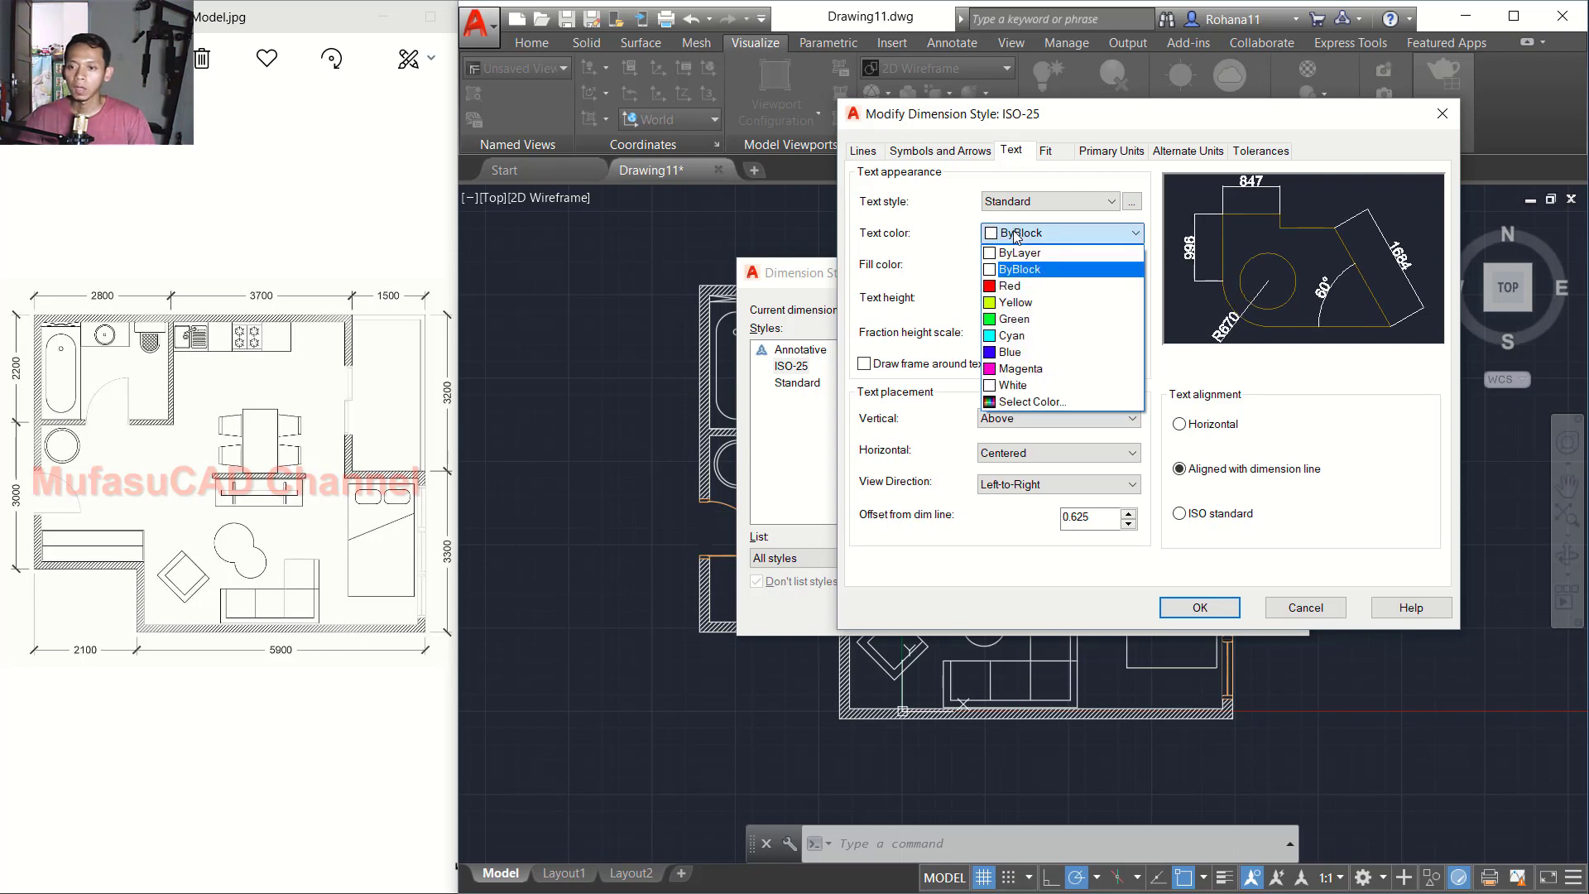
left_click(1014, 286)
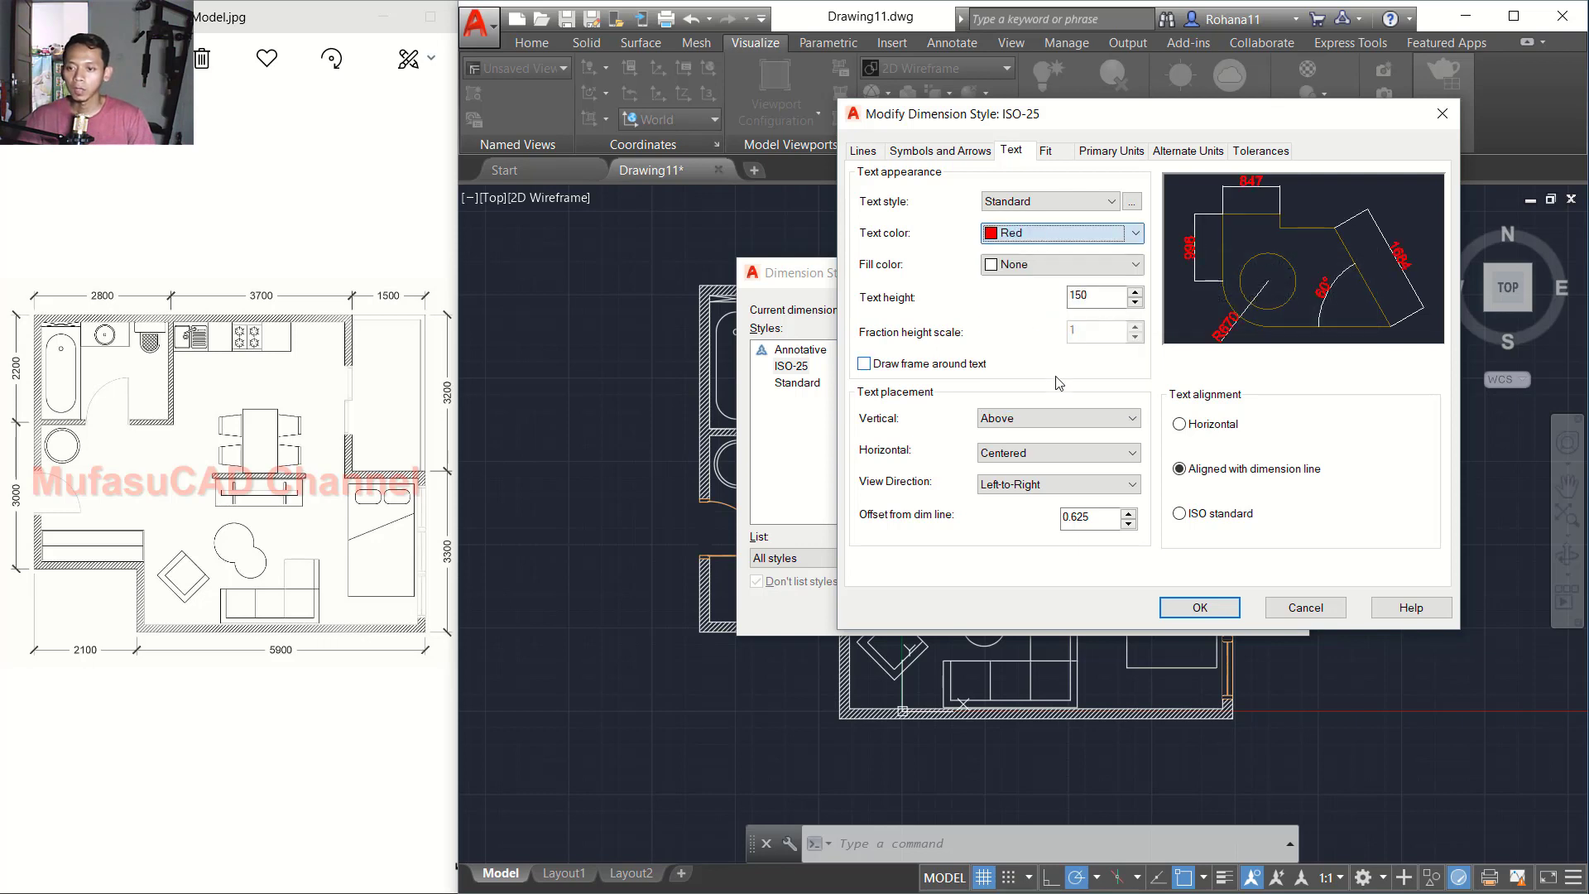
left_click_drag(1101, 519, 1058, 519)
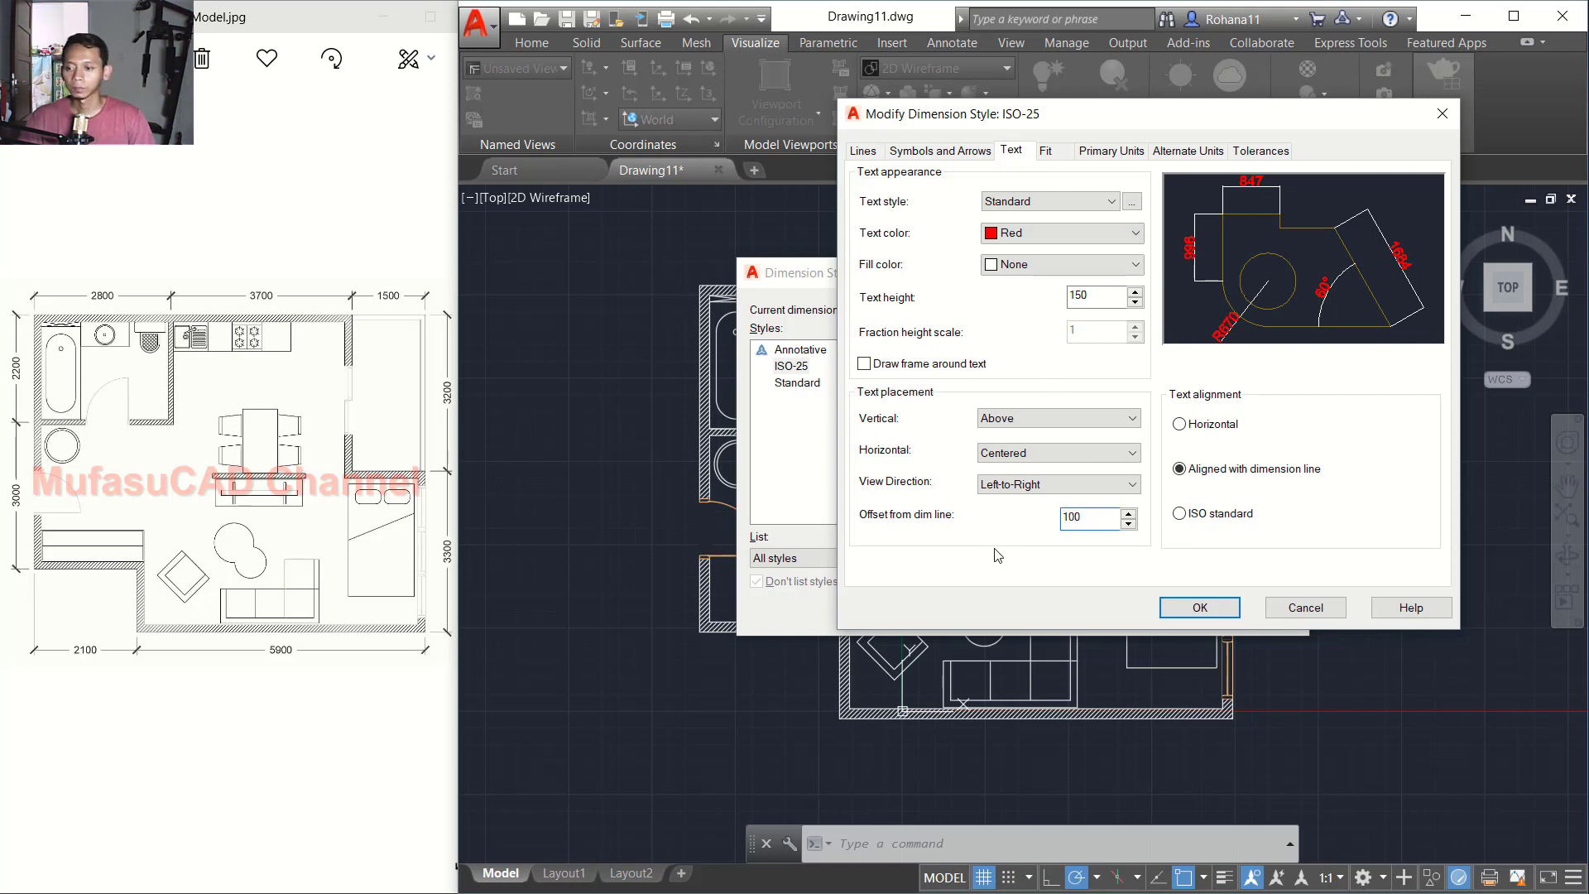
left_click(1198, 518)
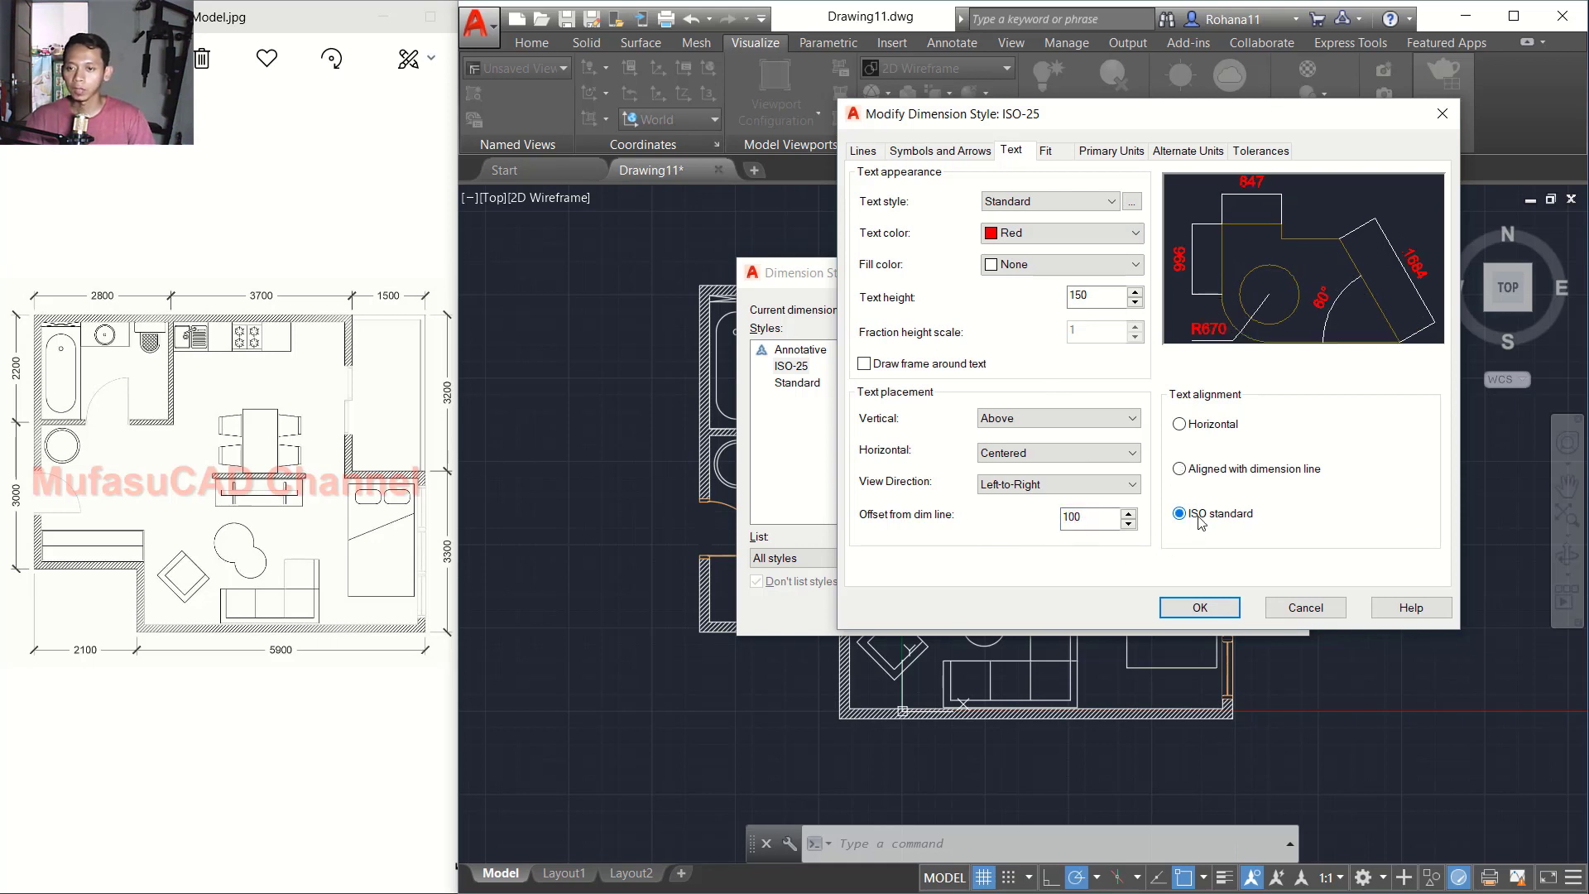
Step: Set the dimension arrowheads to Architectural tick with arrow size 150, and the centre mark and break sizes to 100
left_click(960, 151)
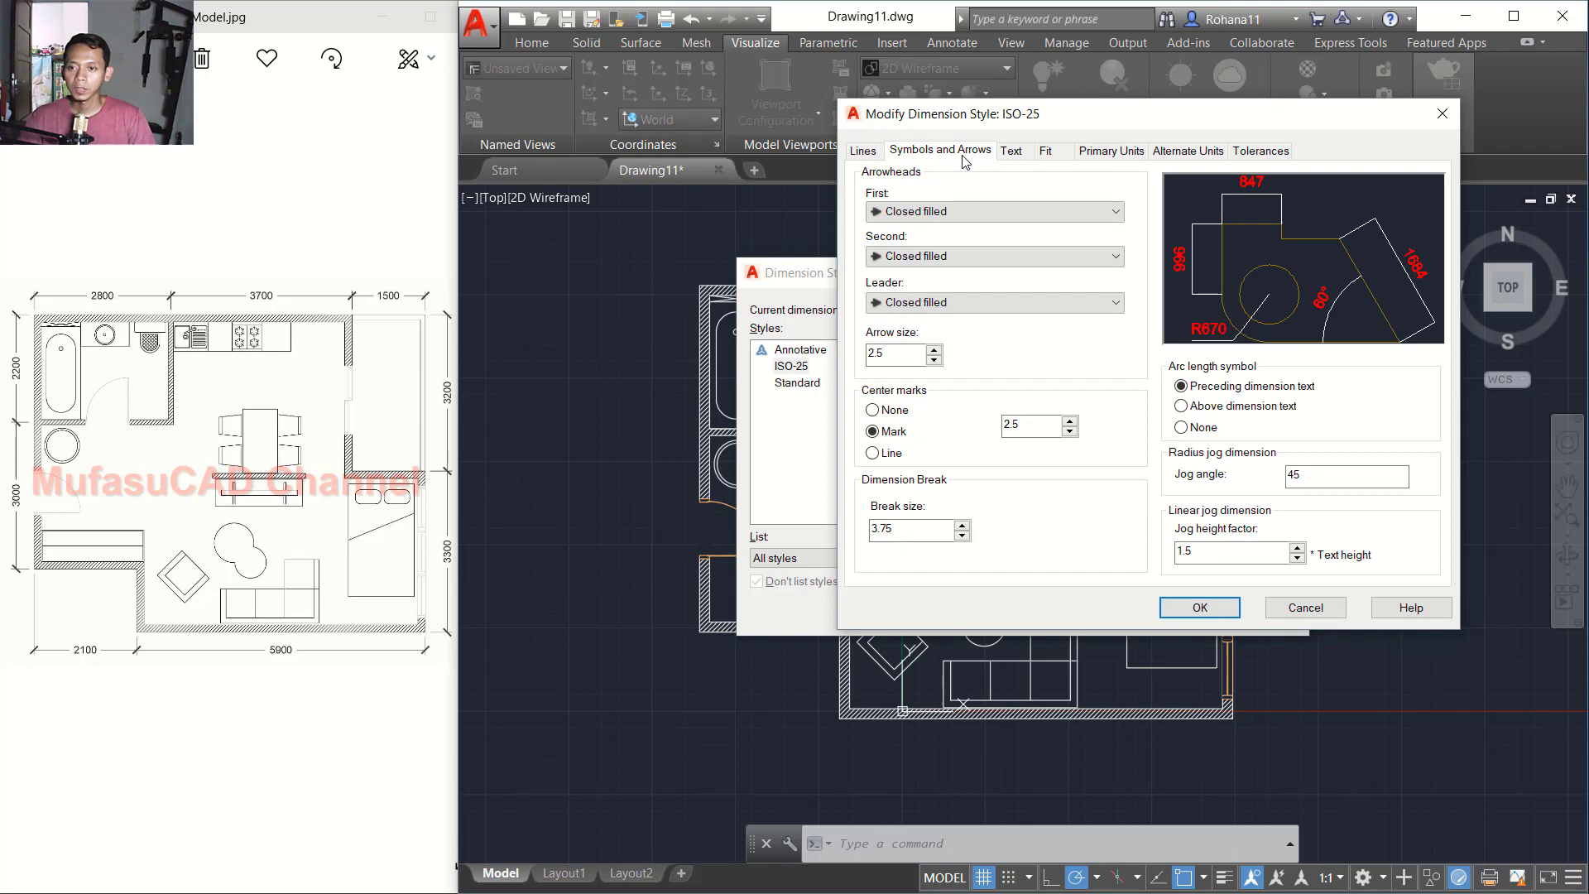
left_click(962, 213)
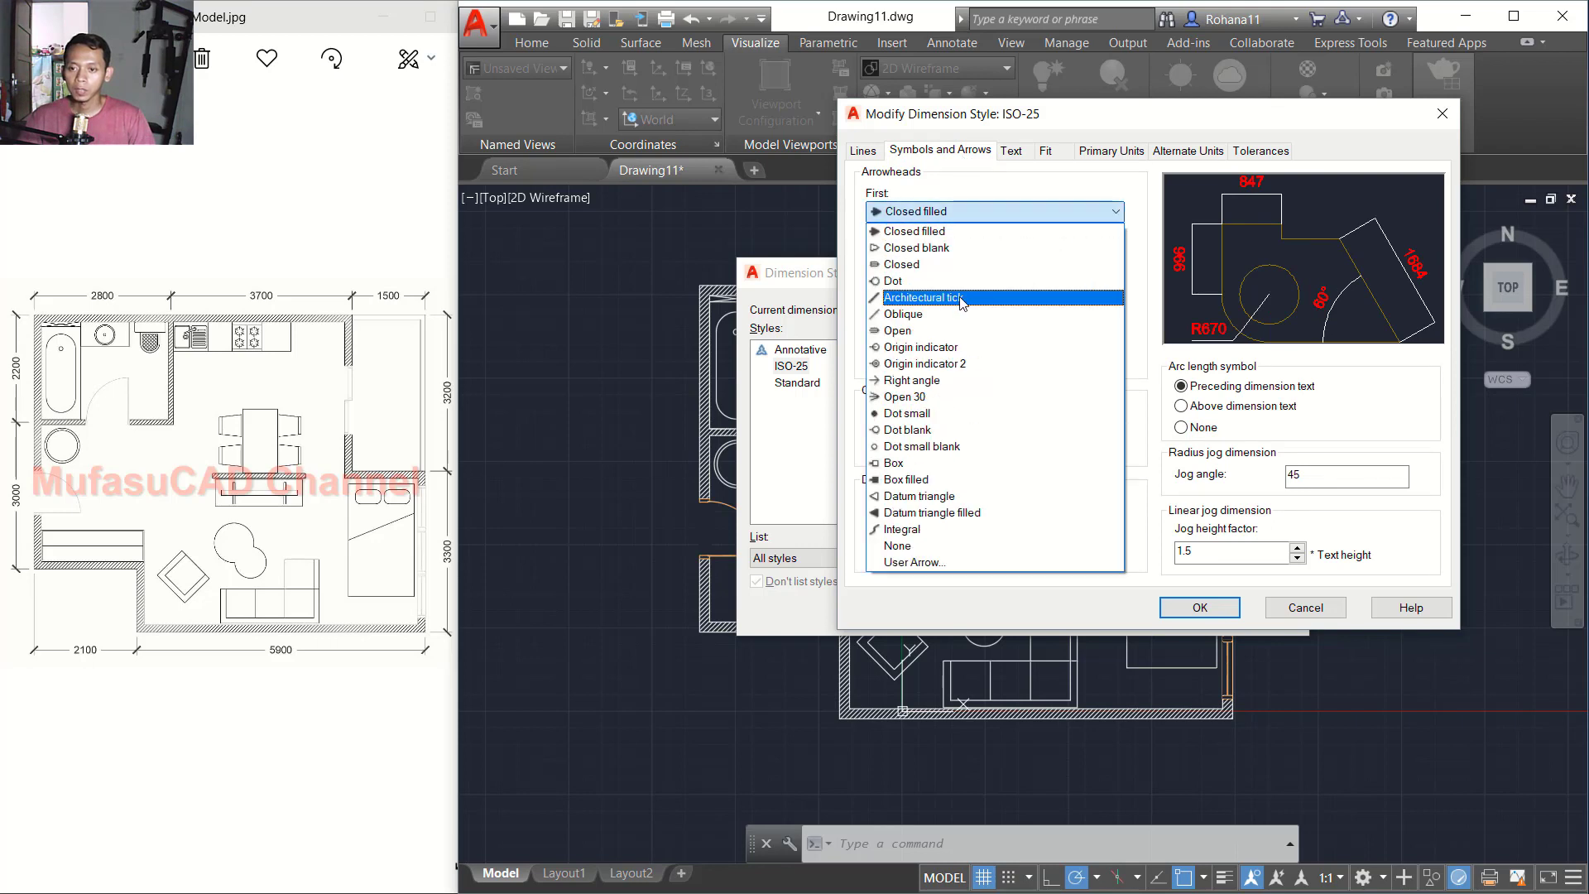
left_click(942, 300)
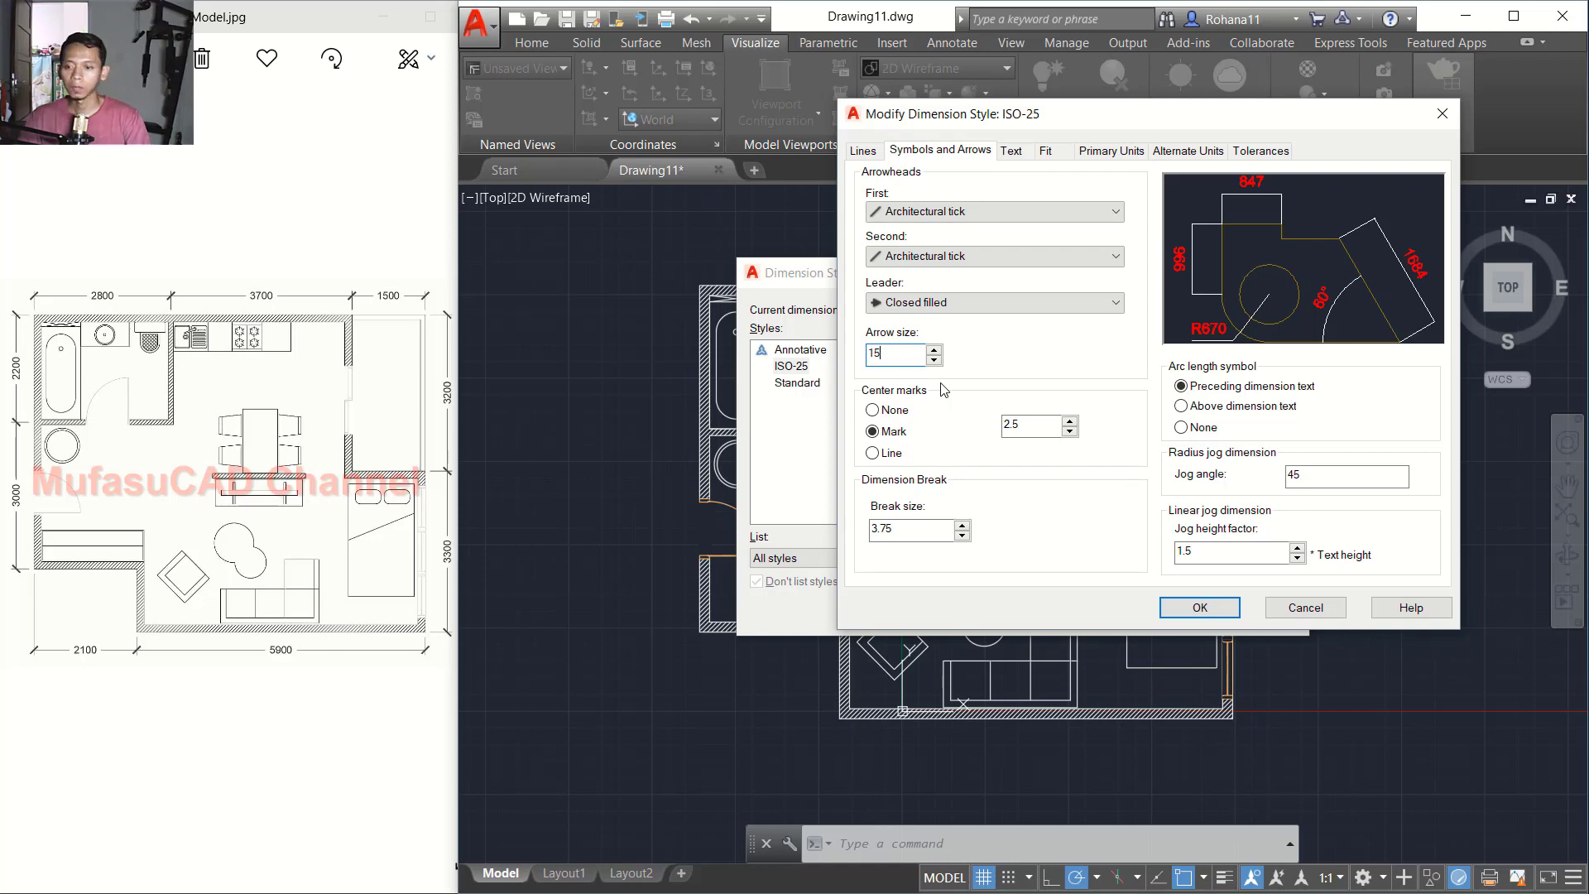
left_click(1030, 427)
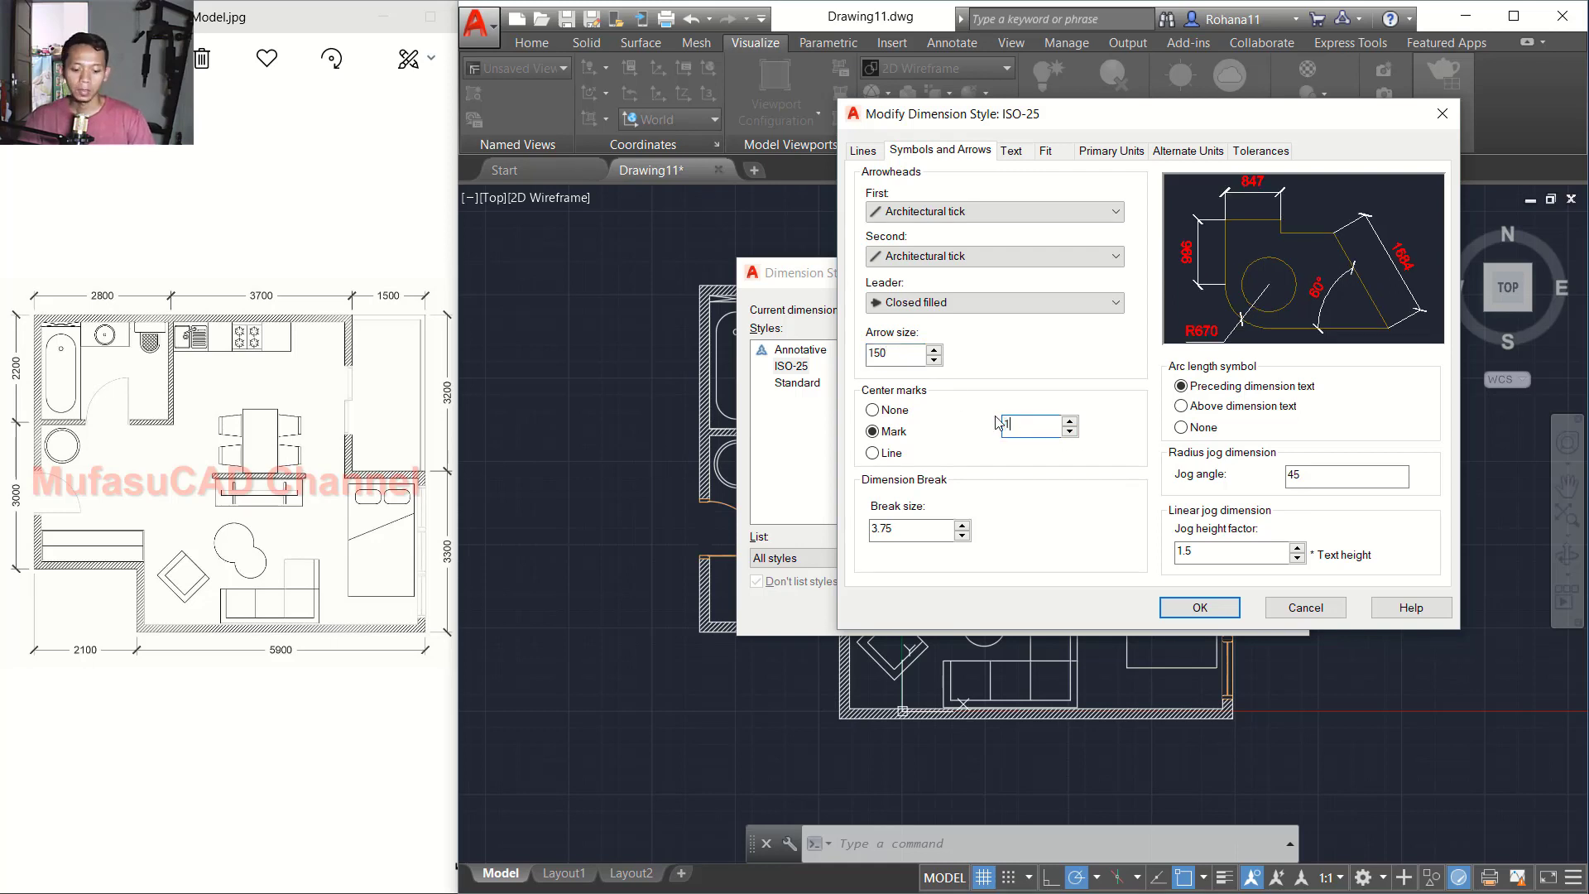
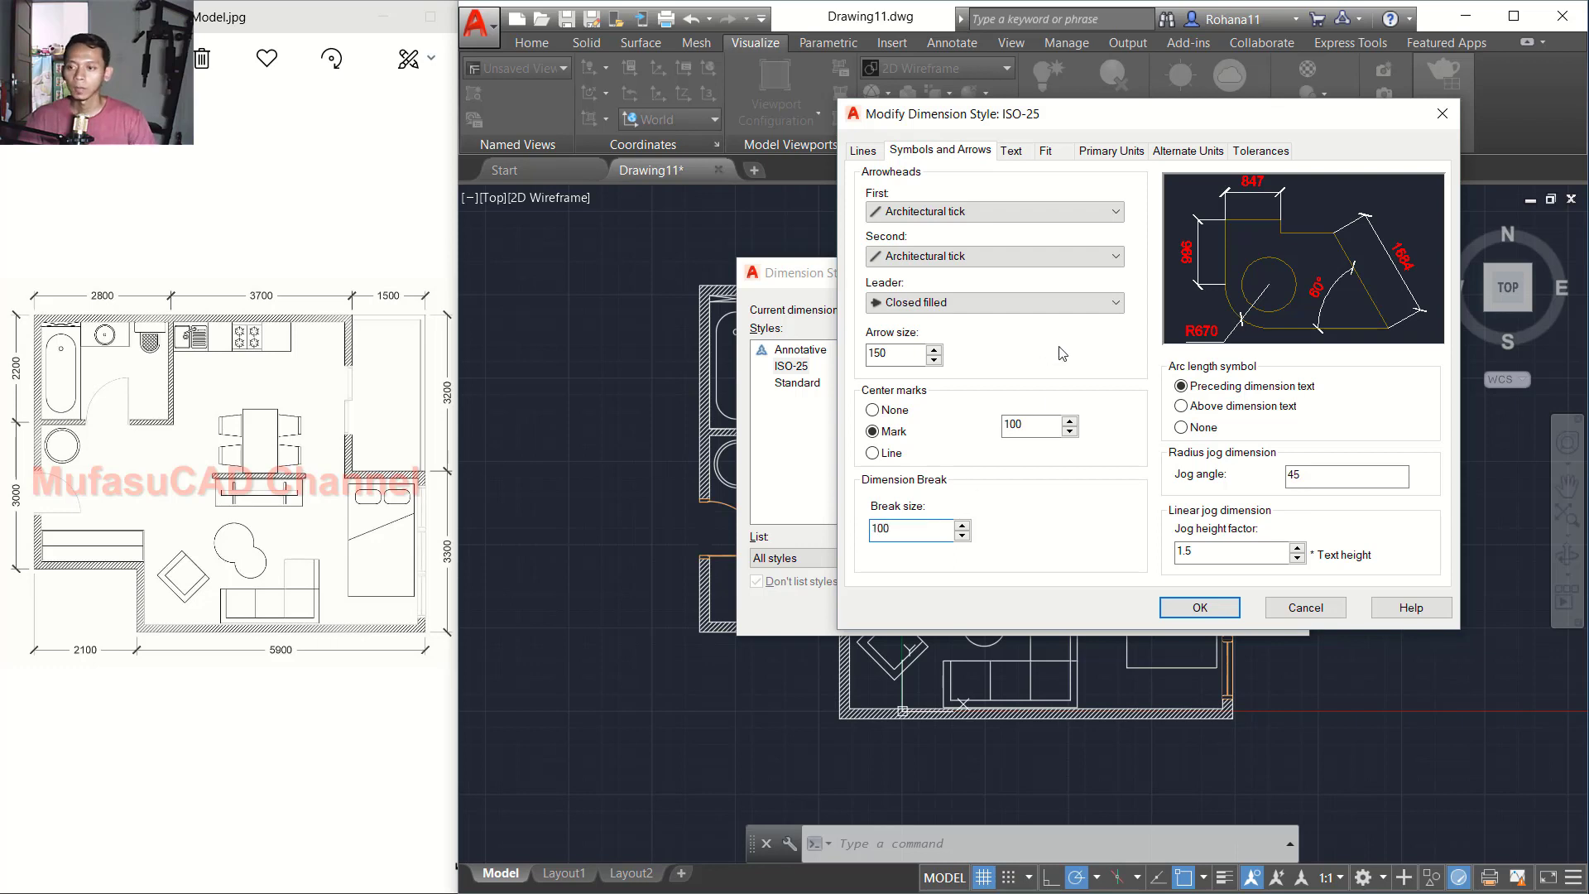
Step: Set baseline spacing to 150, extension beyond dimension lines and origin offset to 100, colour dimension and extension lines red, and apply the style
left_click(864, 151)
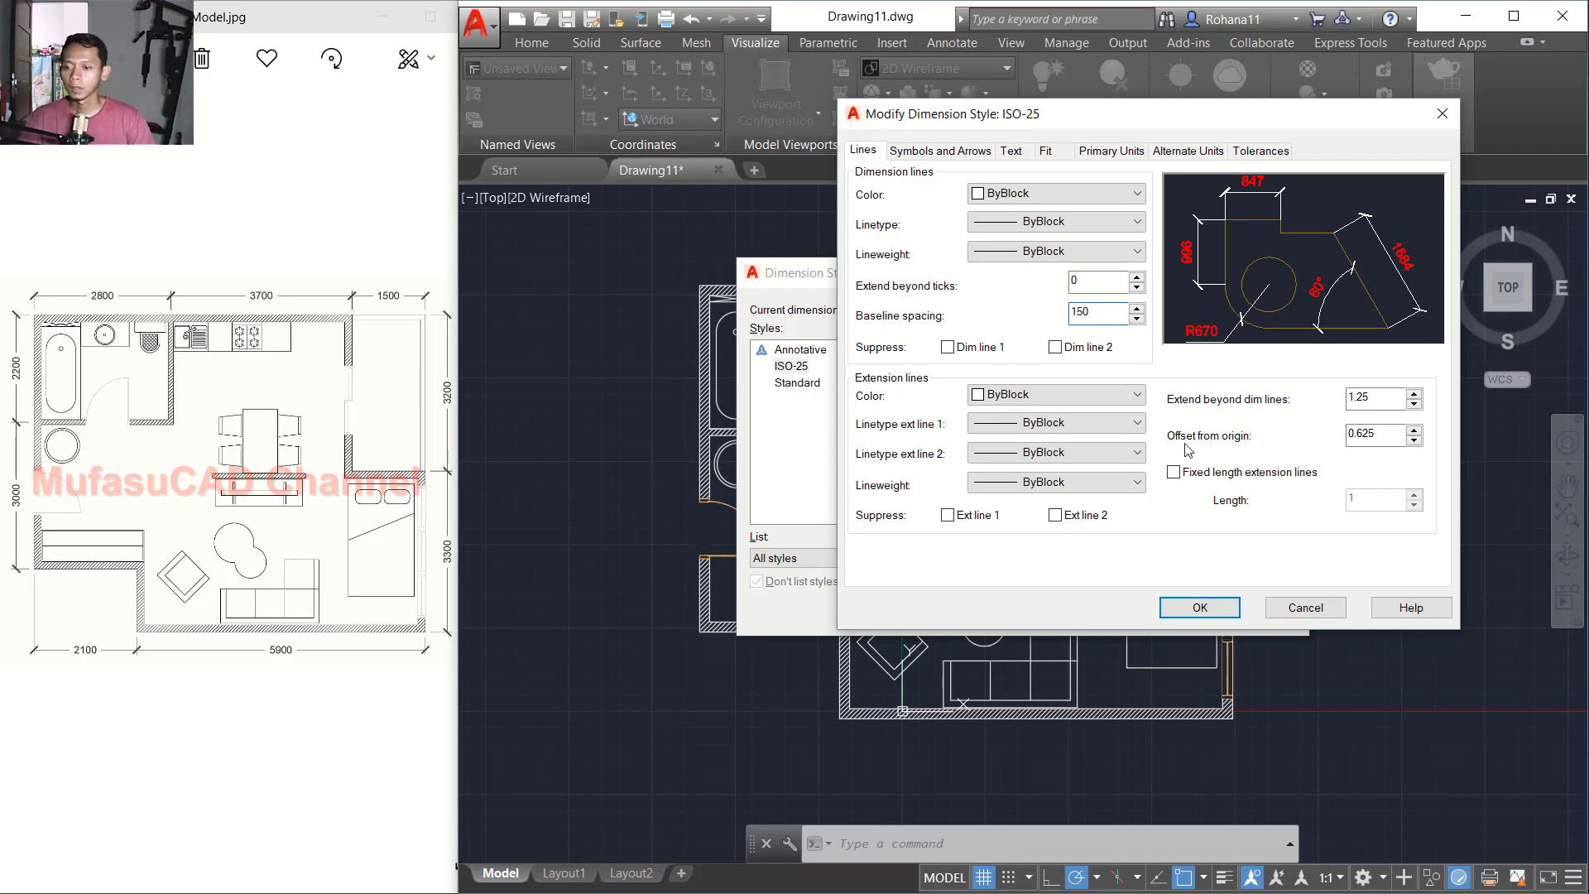
left_click_drag(1380, 399, 1331, 403)
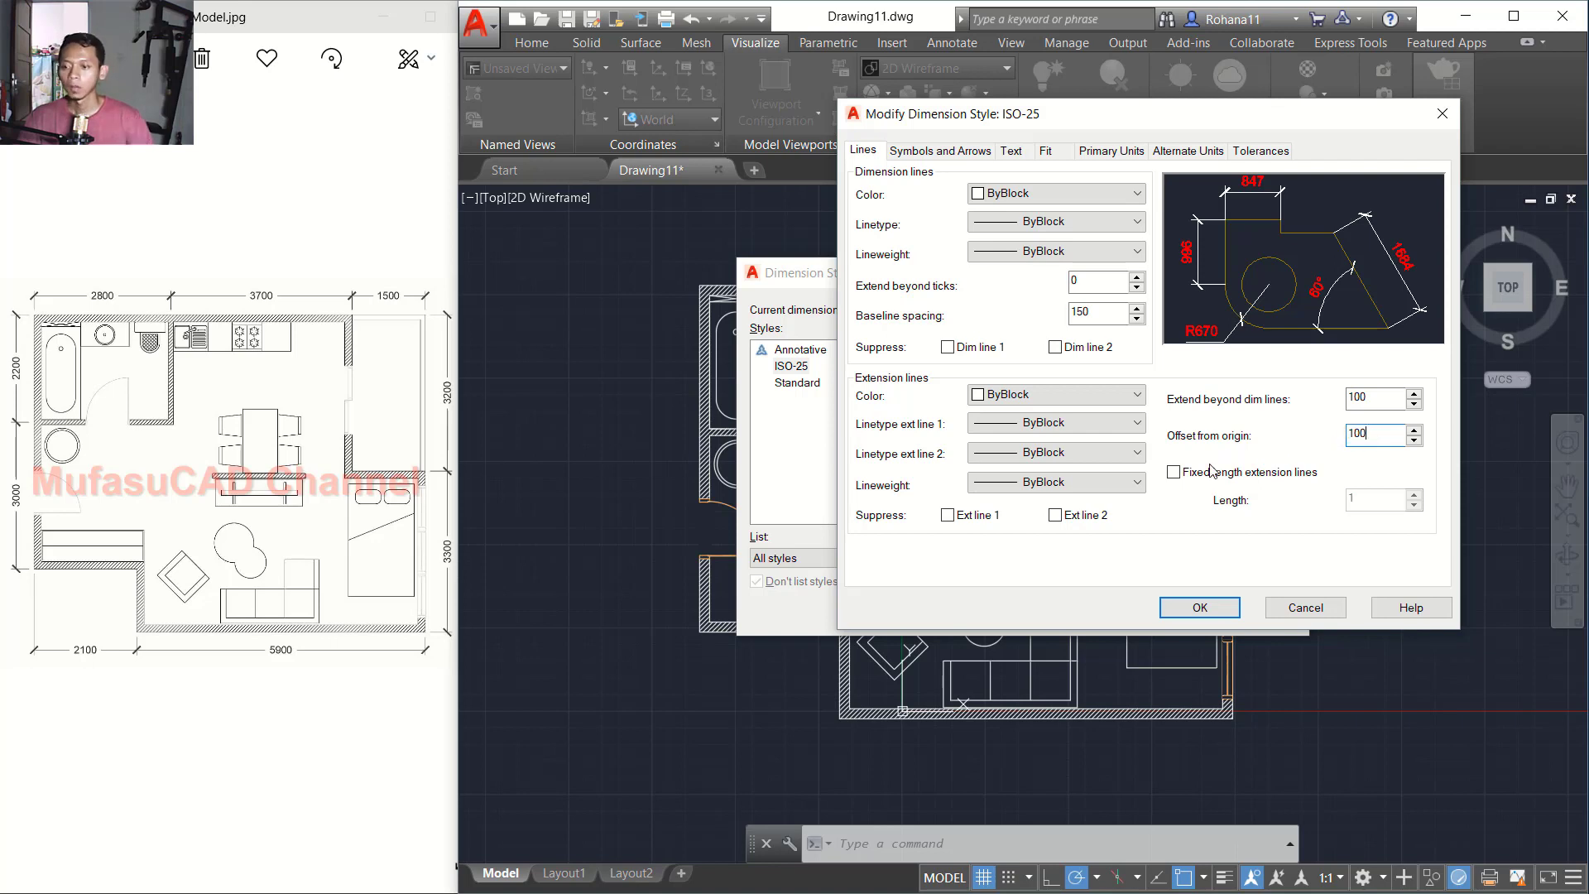
left_click(1005, 196)
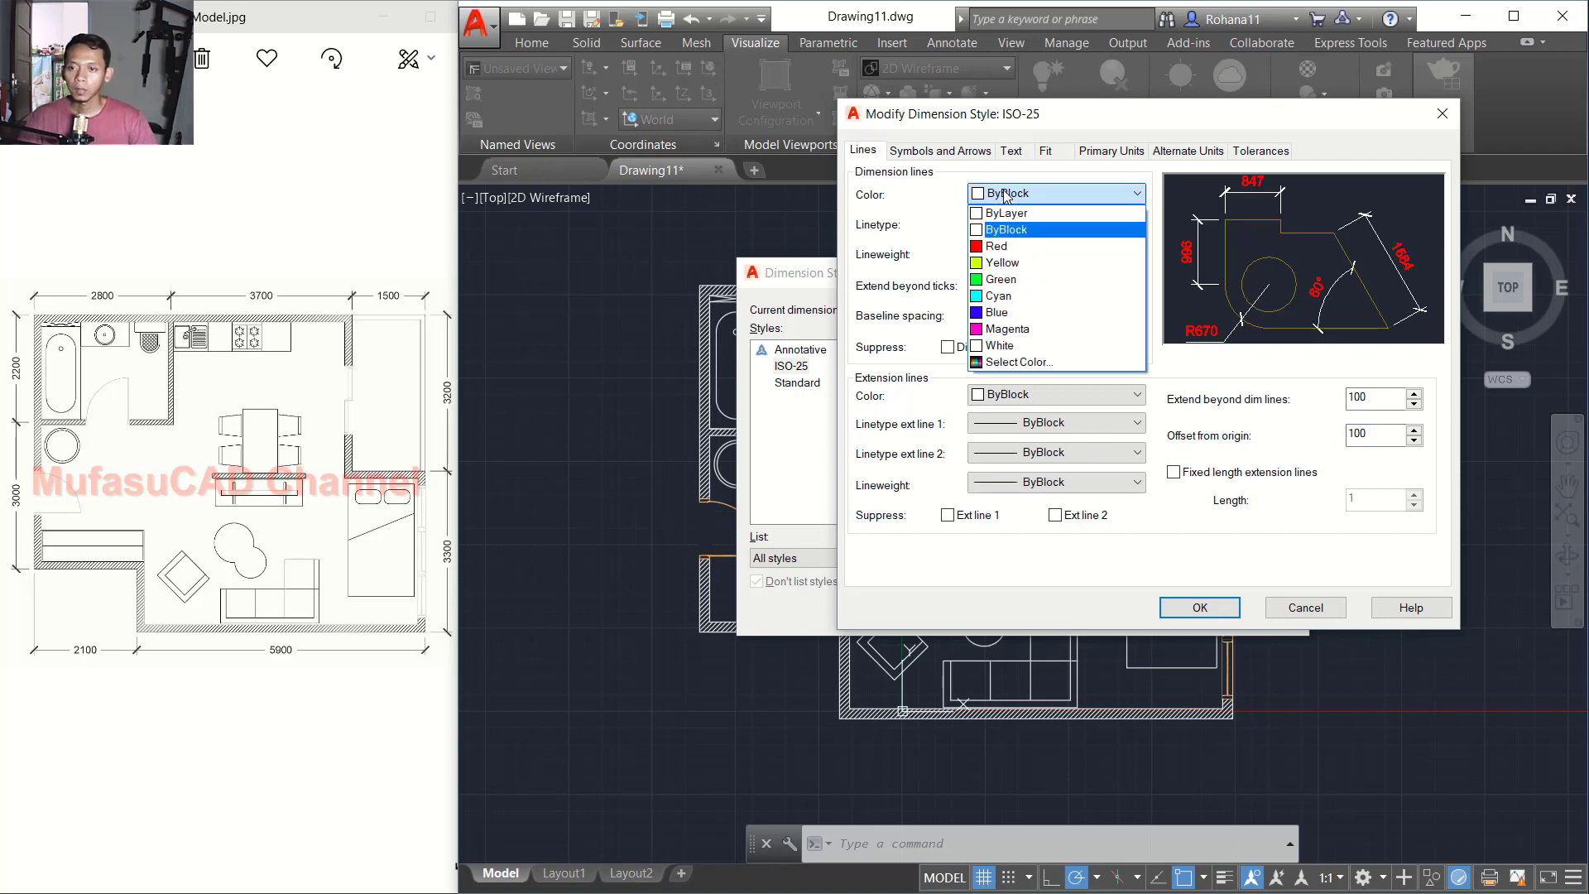
left_click(1000, 246)
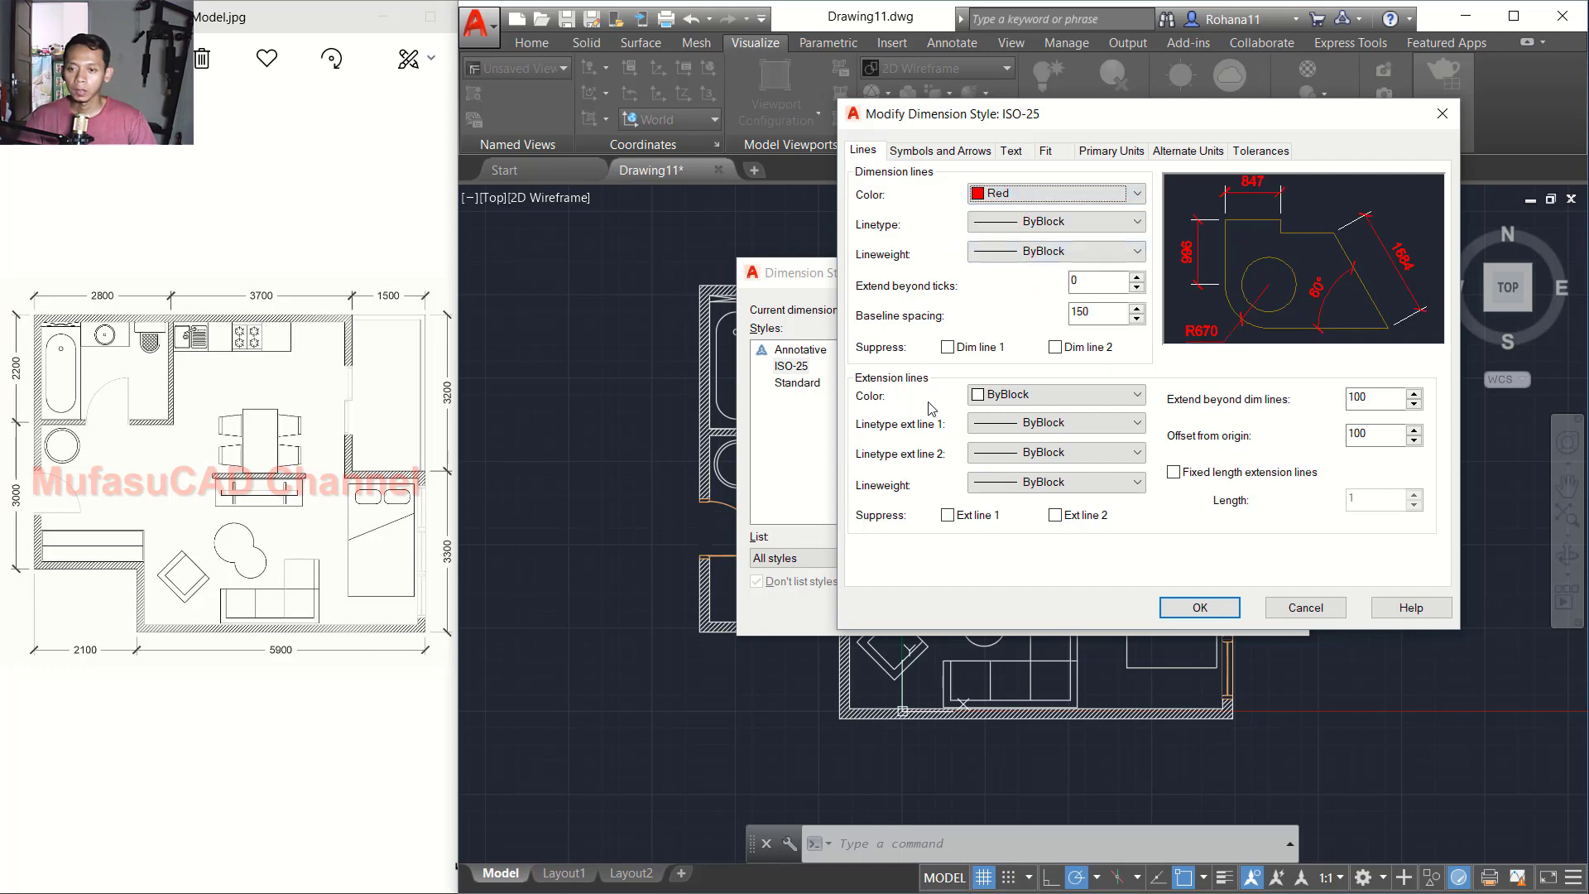
left_click(1025, 398)
left_click(1005, 452)
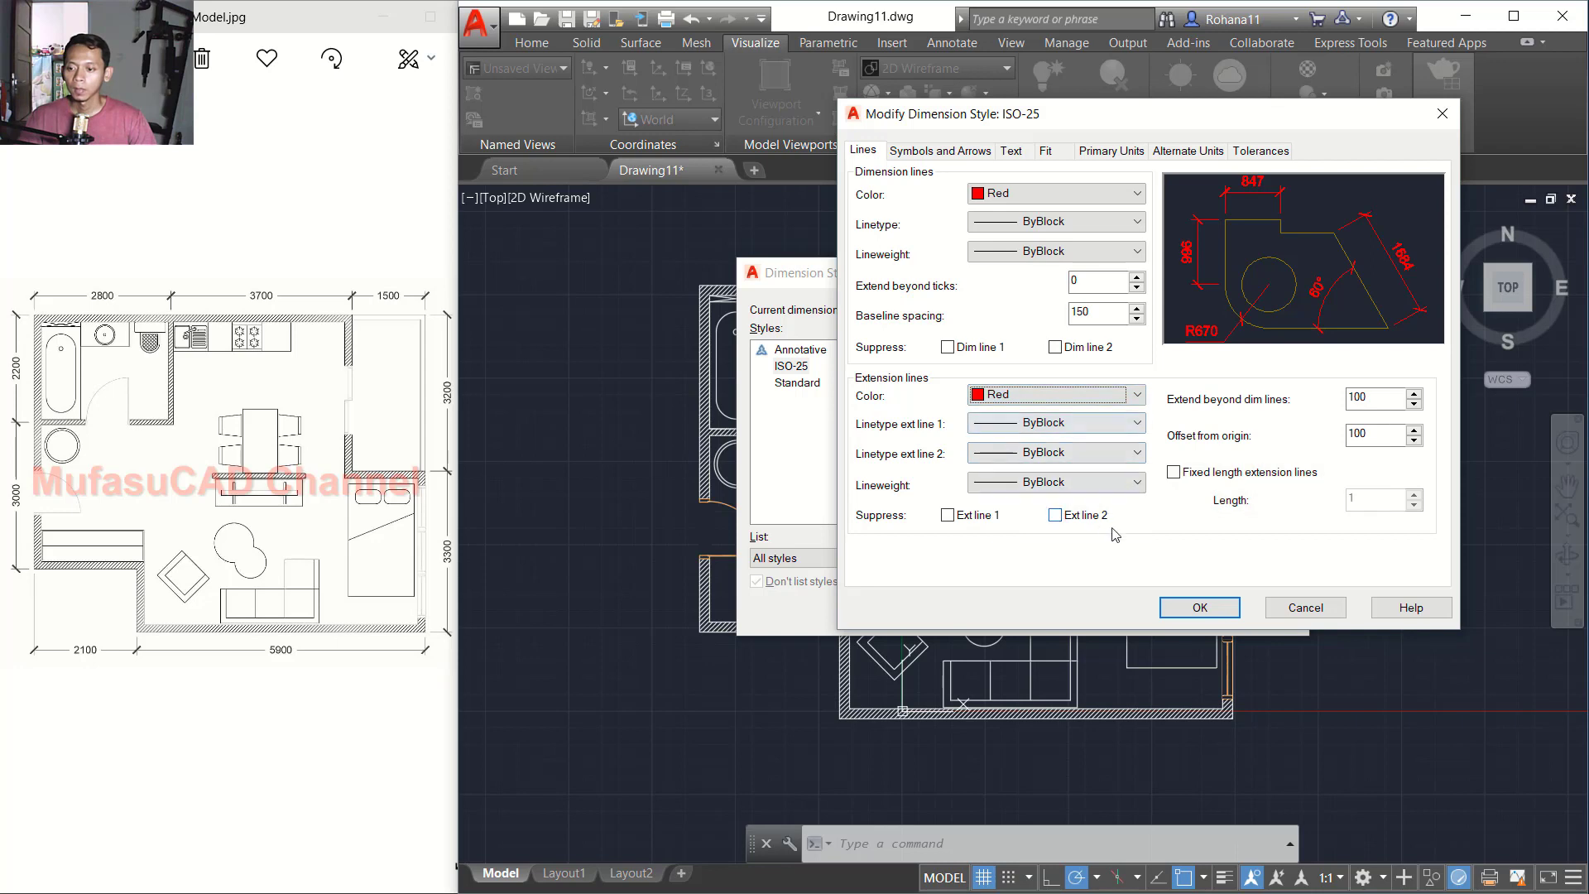
left_click(1199, 609)
left_click(1158, 613)
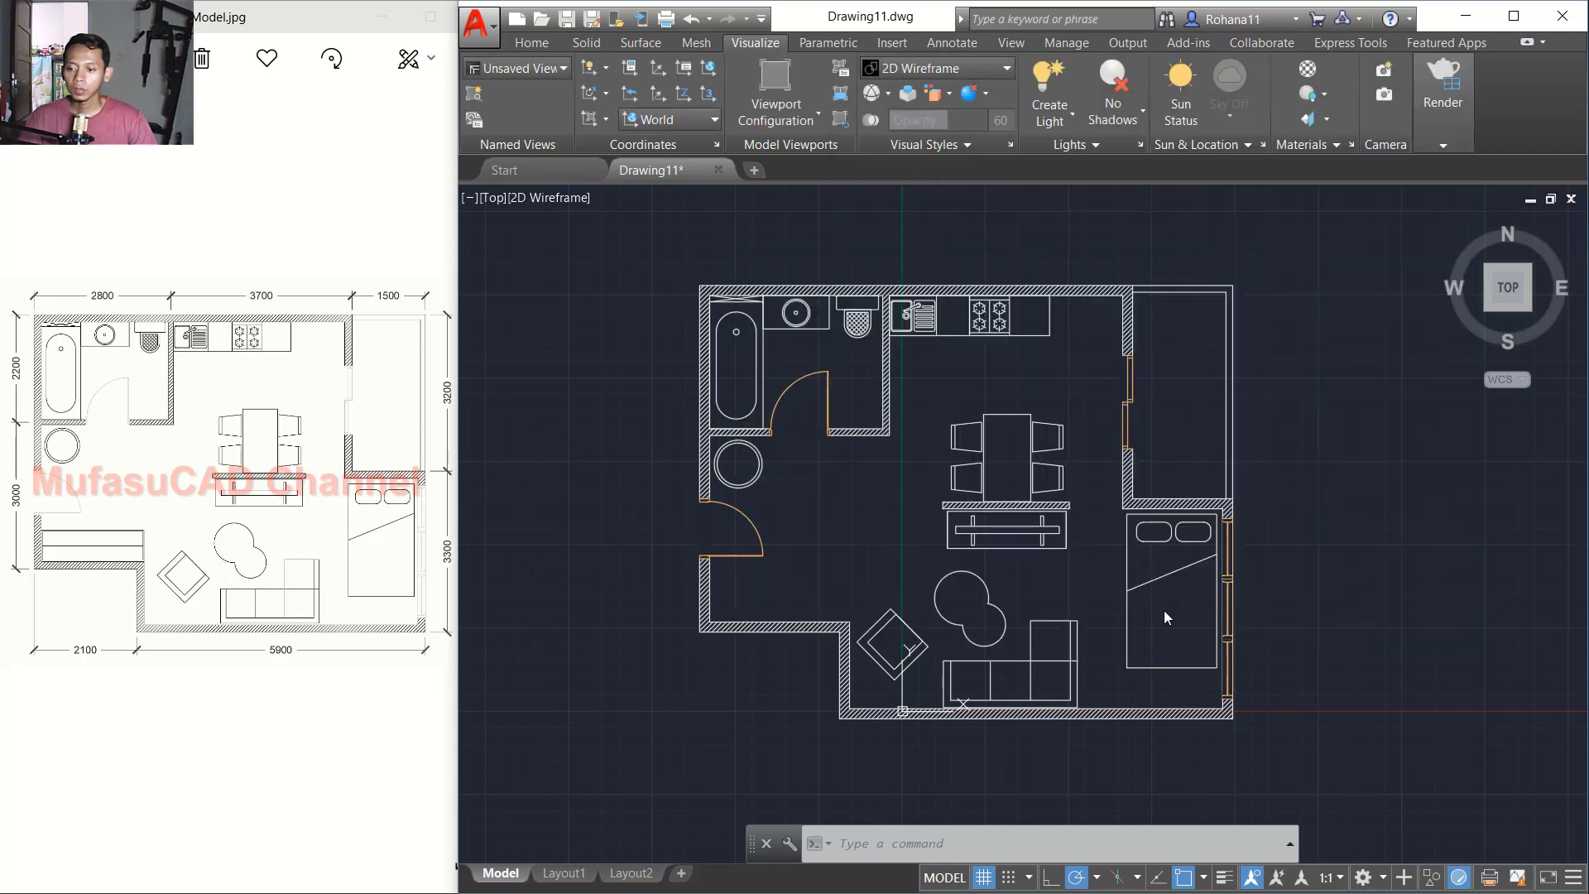
Step: Add a horizontal linear dimension below the recessed lower-left wall, from its outer left corner to the living room's outer bottom-left corner
middle_click_drag(1003, 633, 1003, 570)
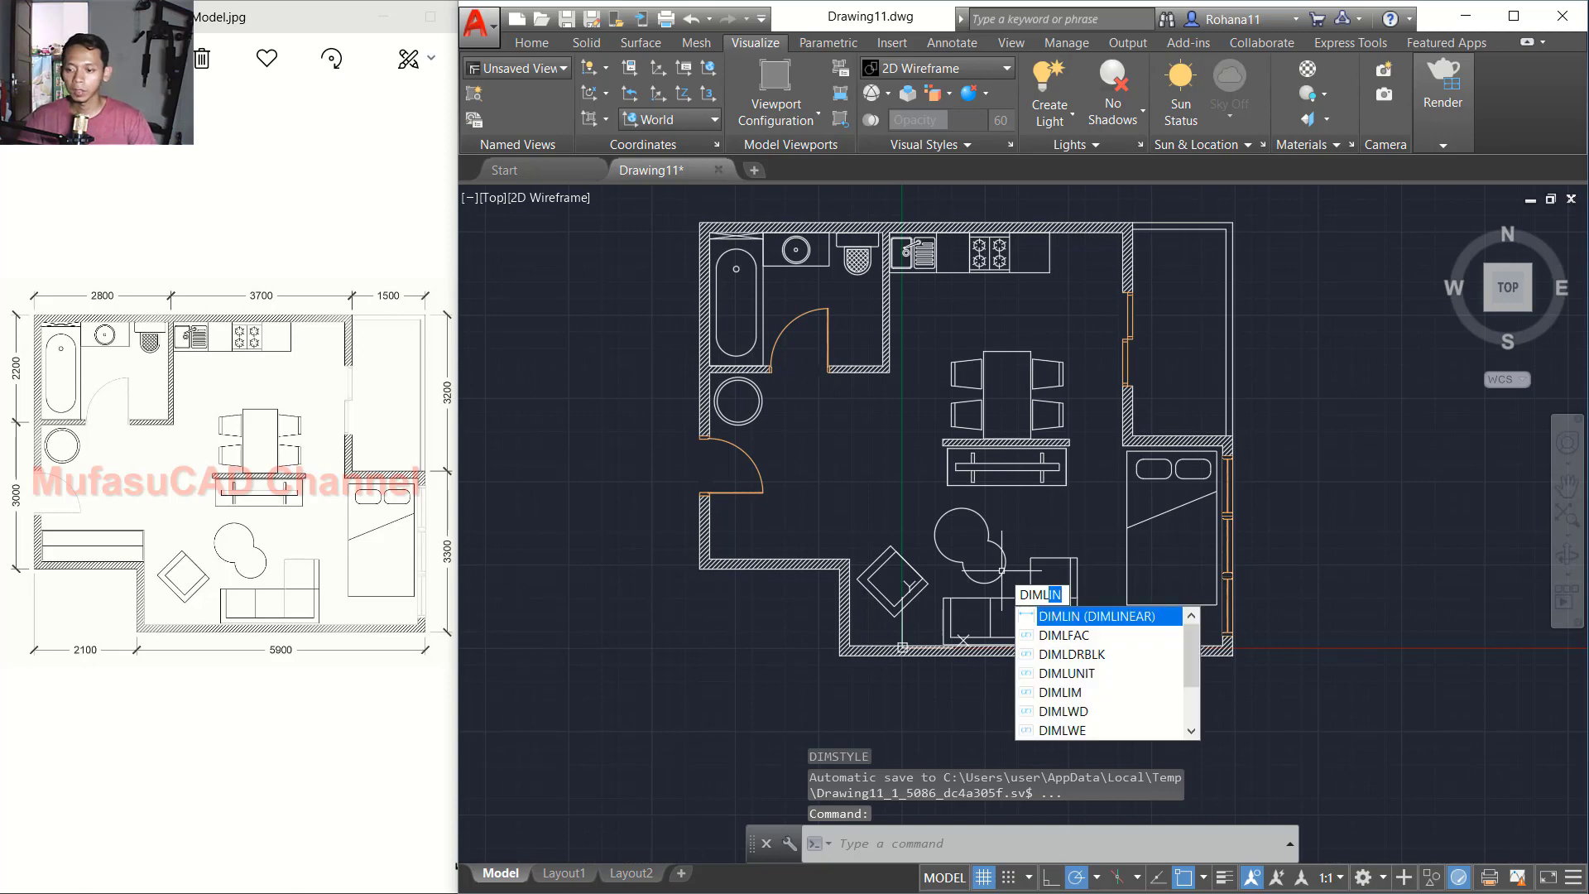
key("Return")
scroll(720, 617, "up", 2)
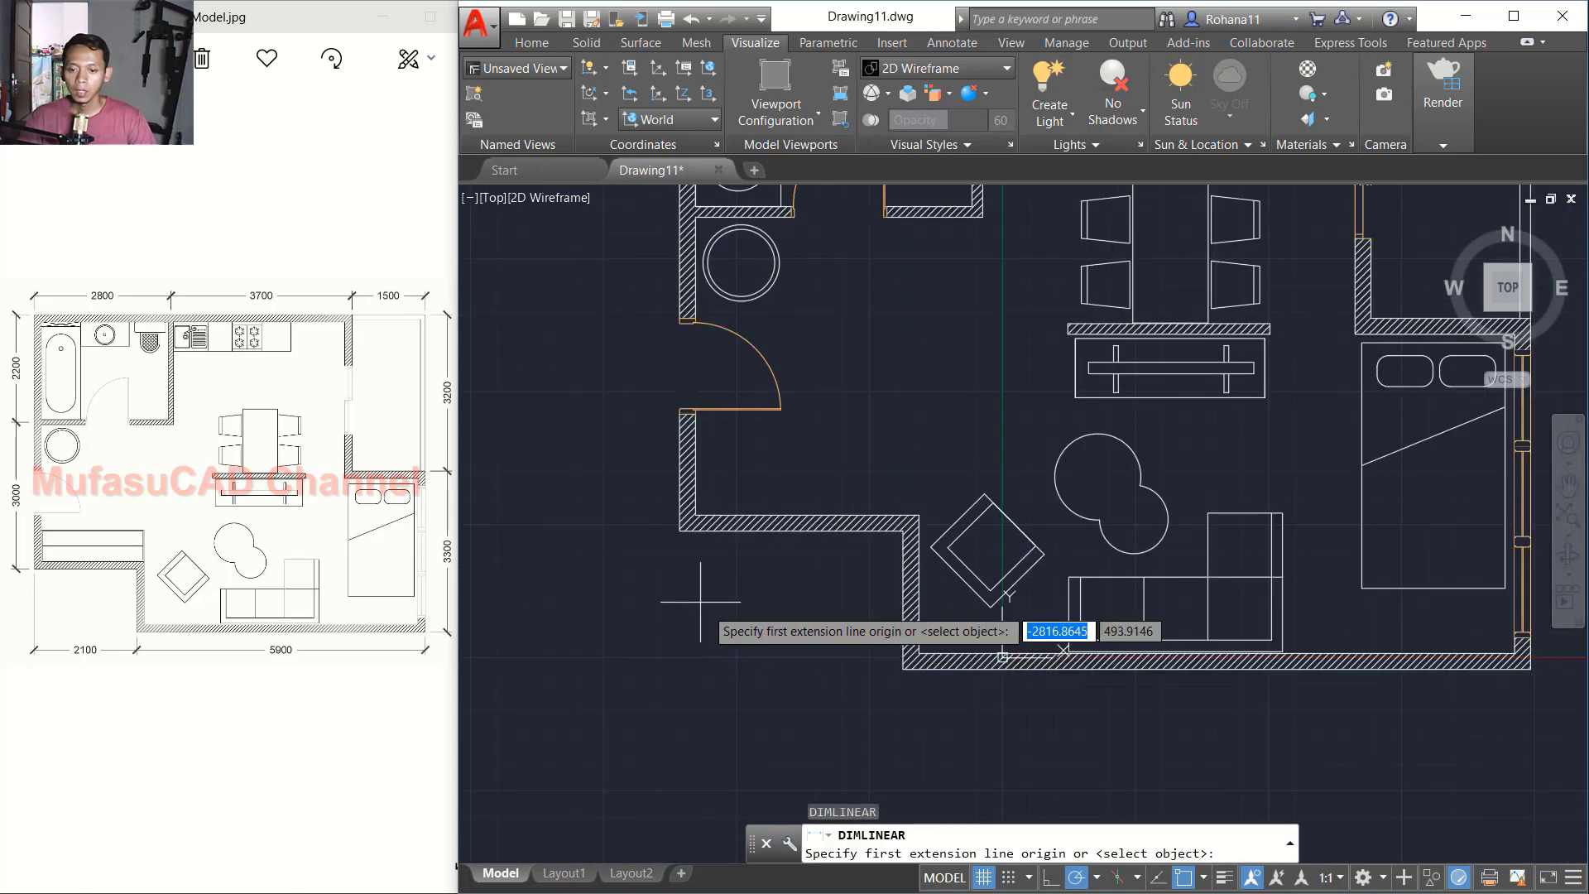
left_click(675, 534)
middle_click_drag(751, 607, 769, 533)
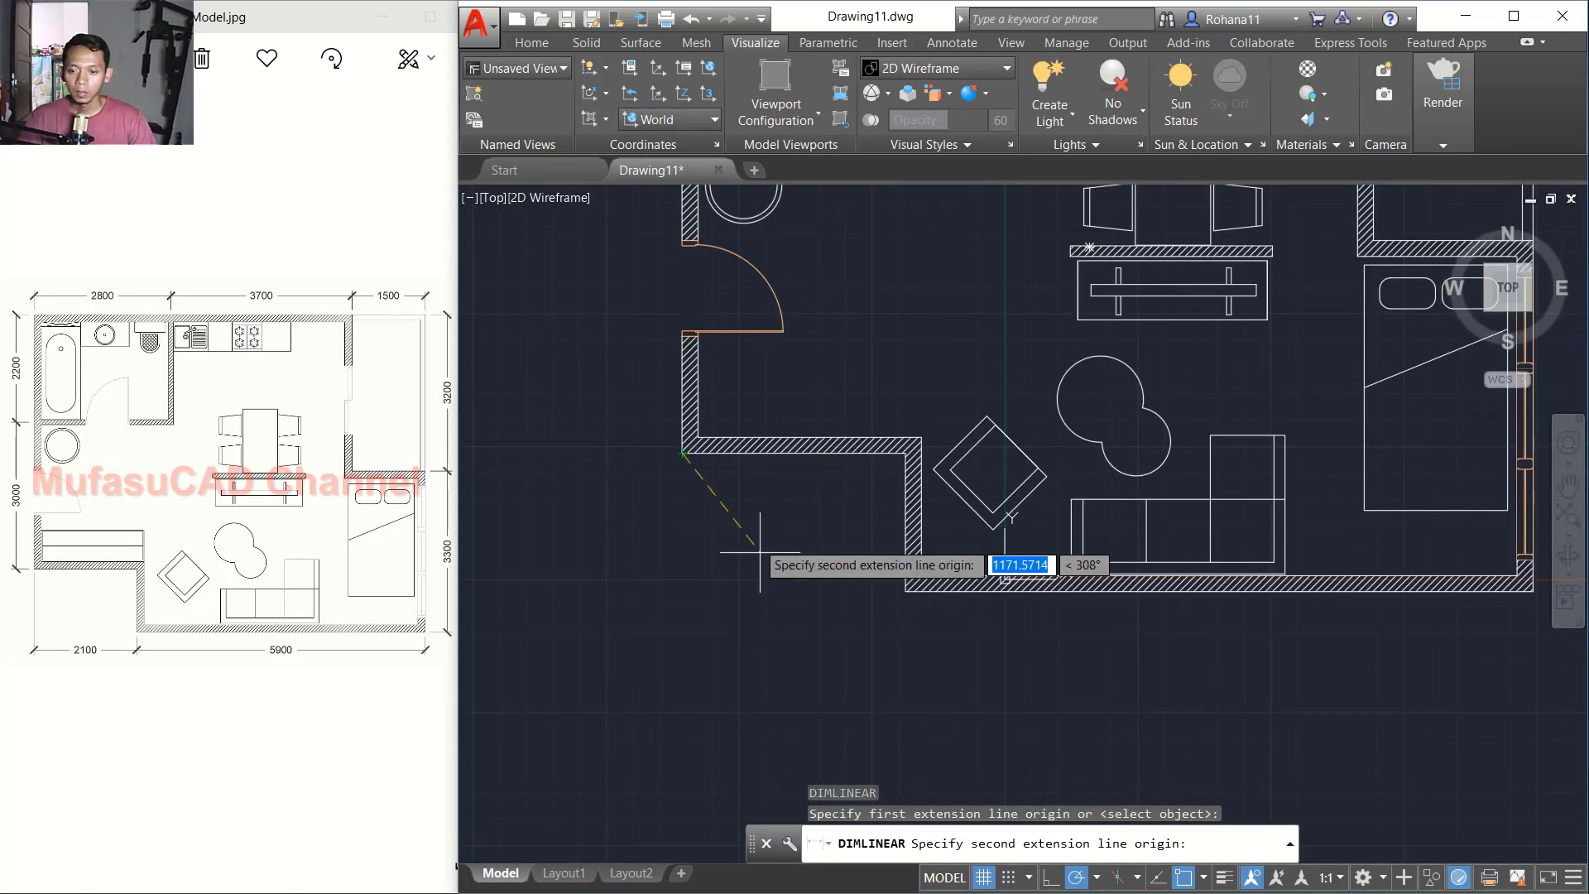
left_click(905, 593)
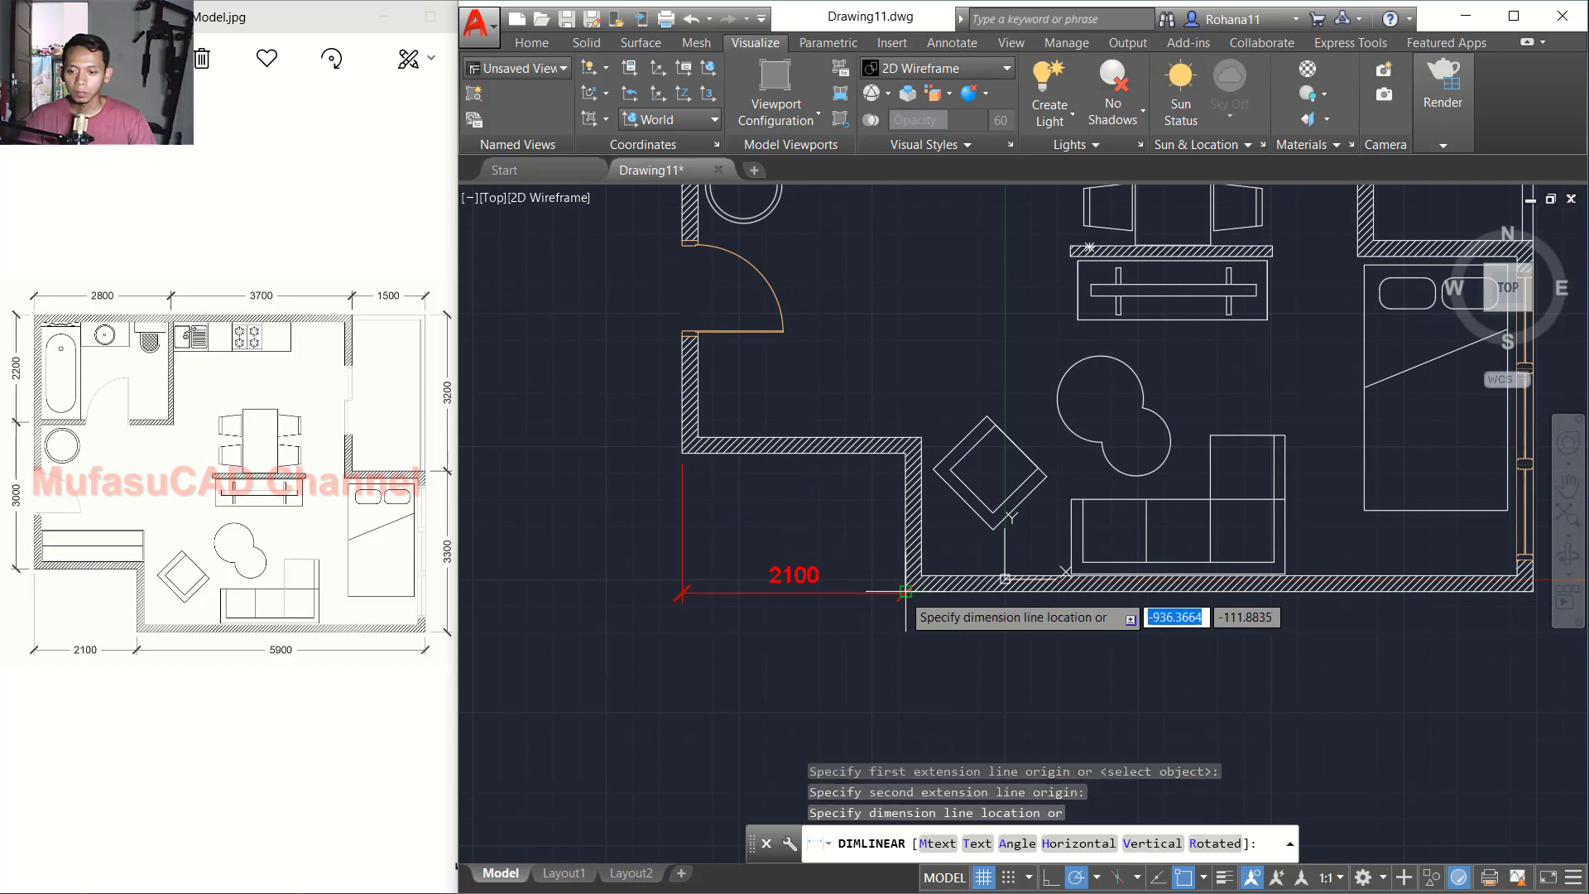
left_click(869, 644)
Step: Draw a cabinet rectangle below the entrance door, from the inner corner of the recessed wall to the left wall's inner face
middle_click_drag(946, 488, 948, 534)
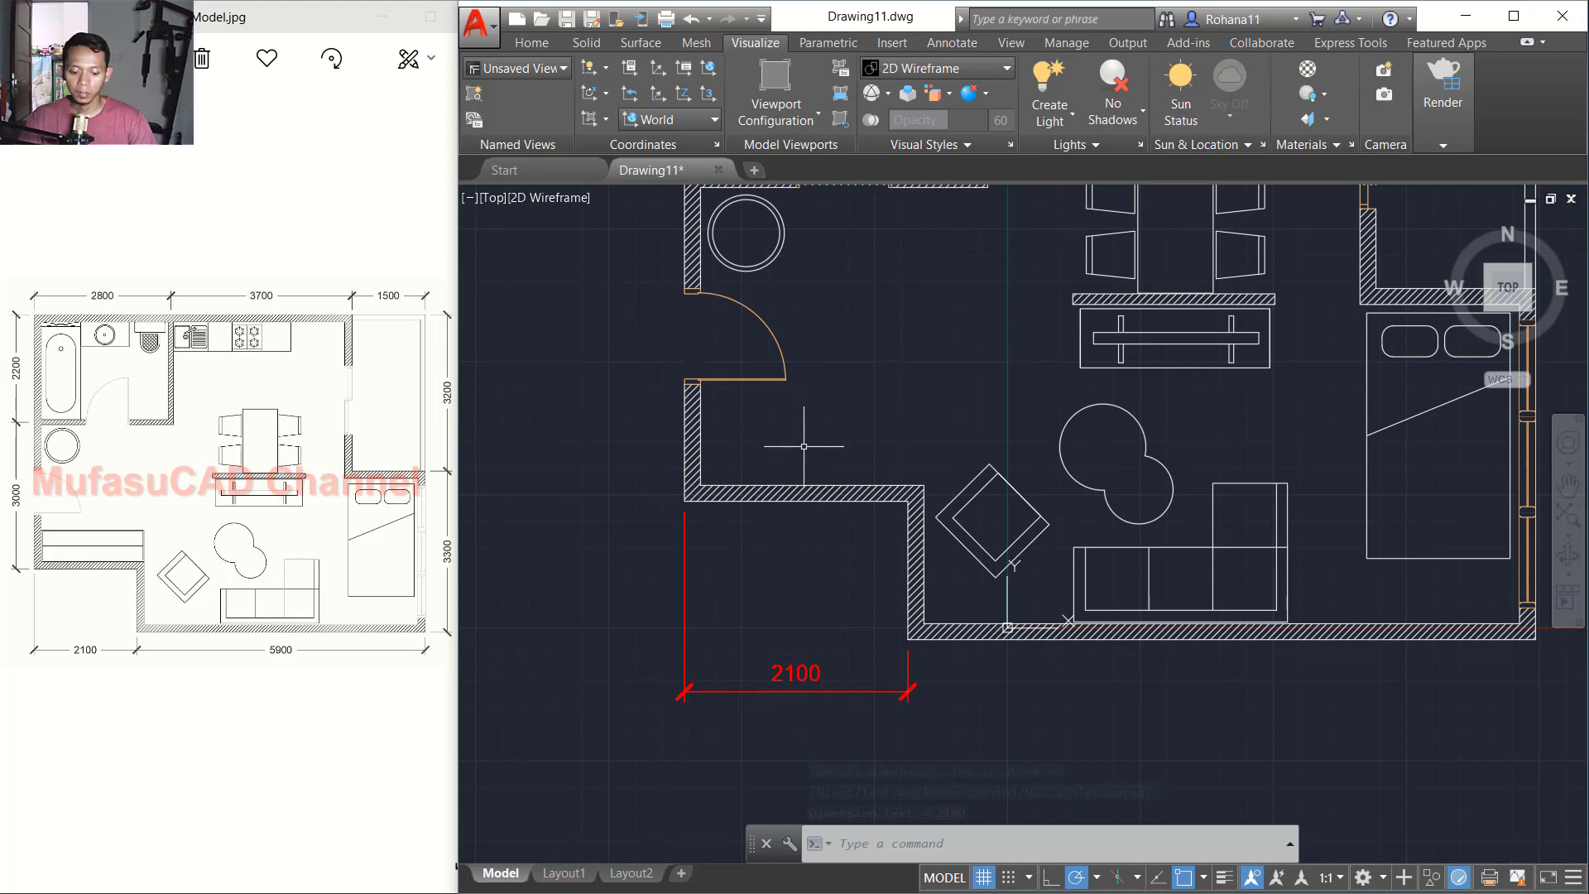
key("Return")
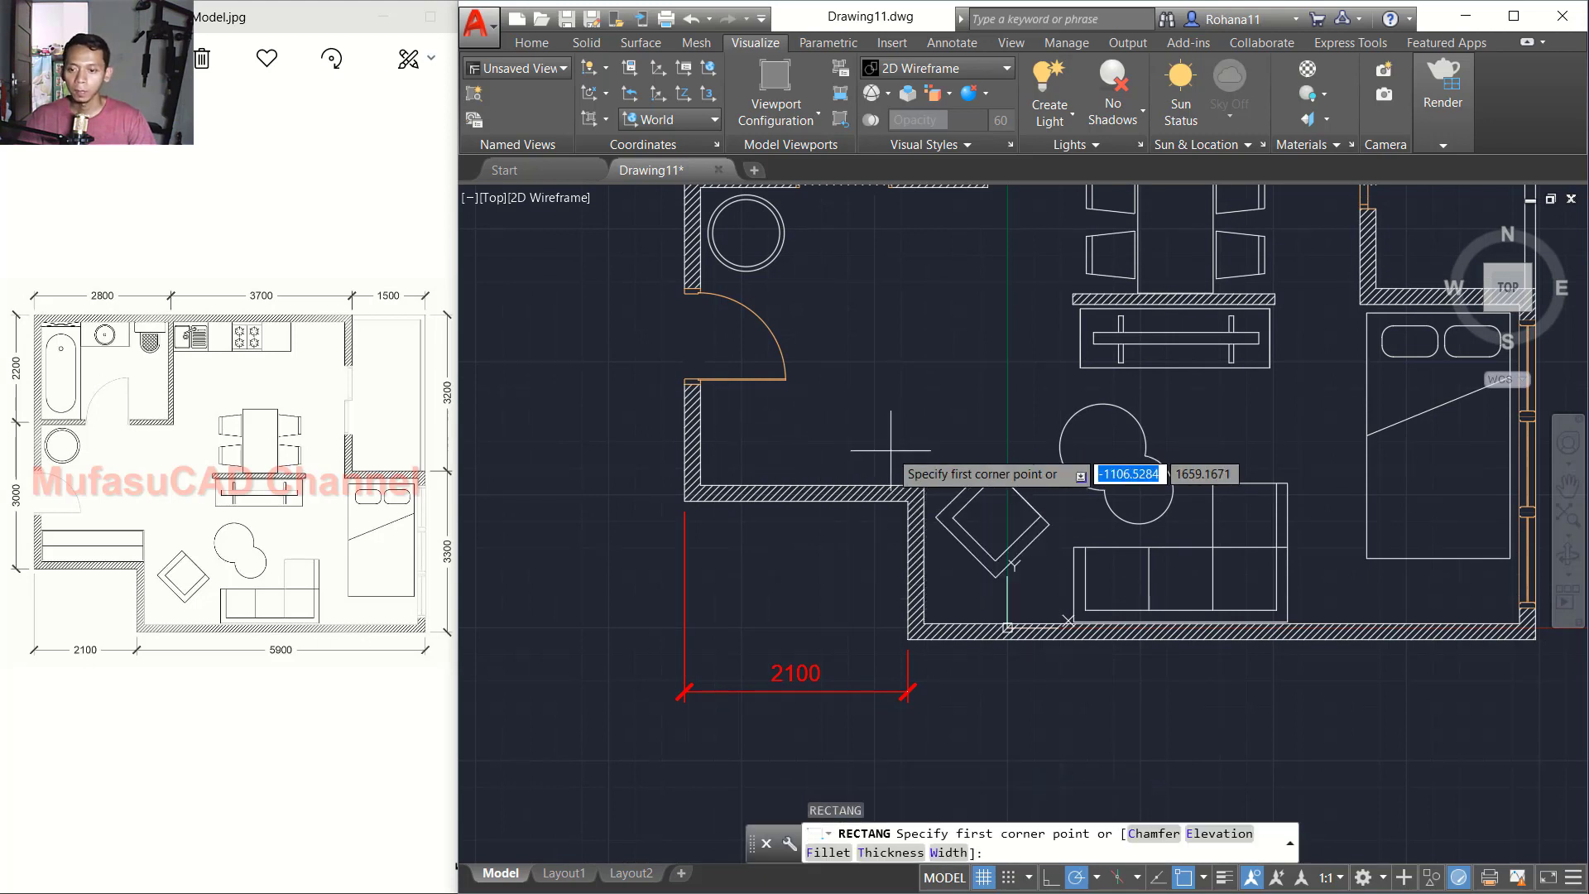
left_click(922, 484)
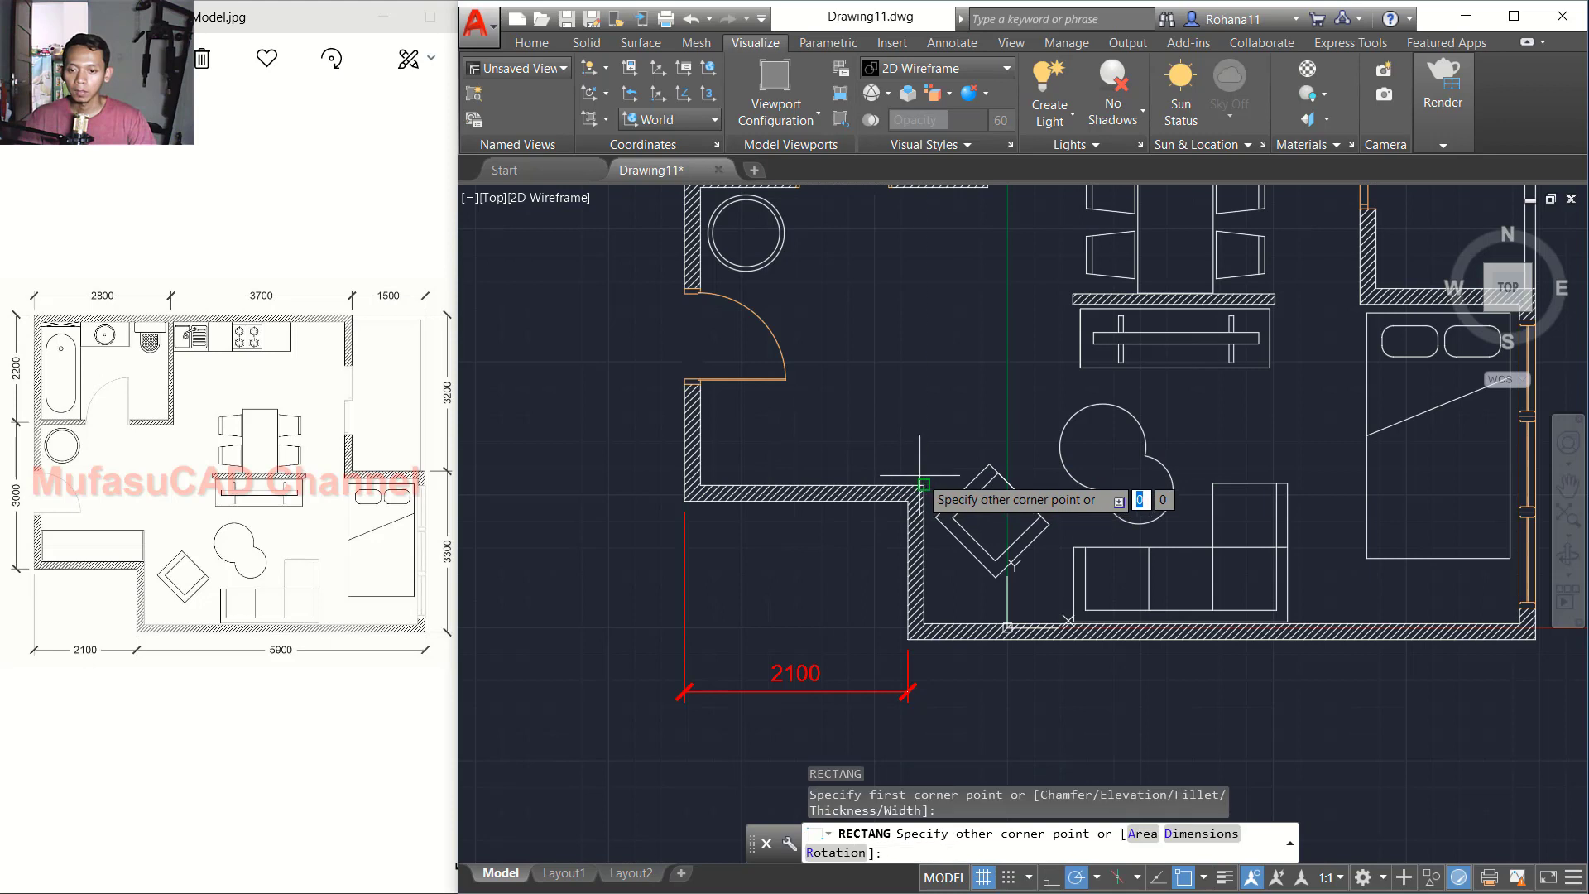
left_click(700, 416)
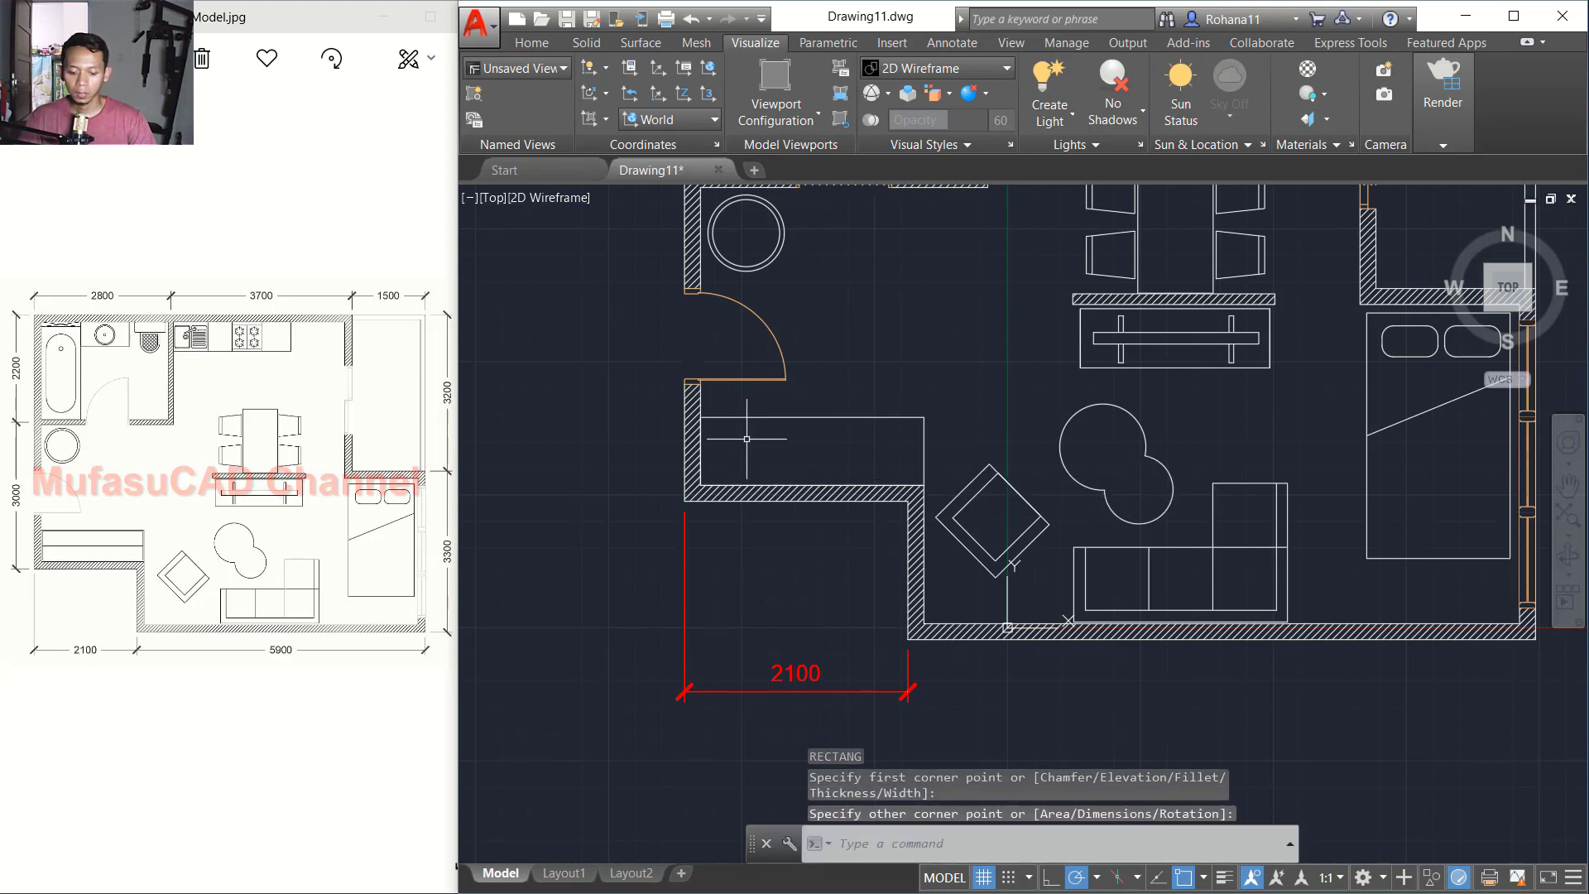
Step: Draw a horizontal line through the middle of the entrance cabinet, between the midpoints of its short sides
type("l")
key("Return")
left_click(924, 450)
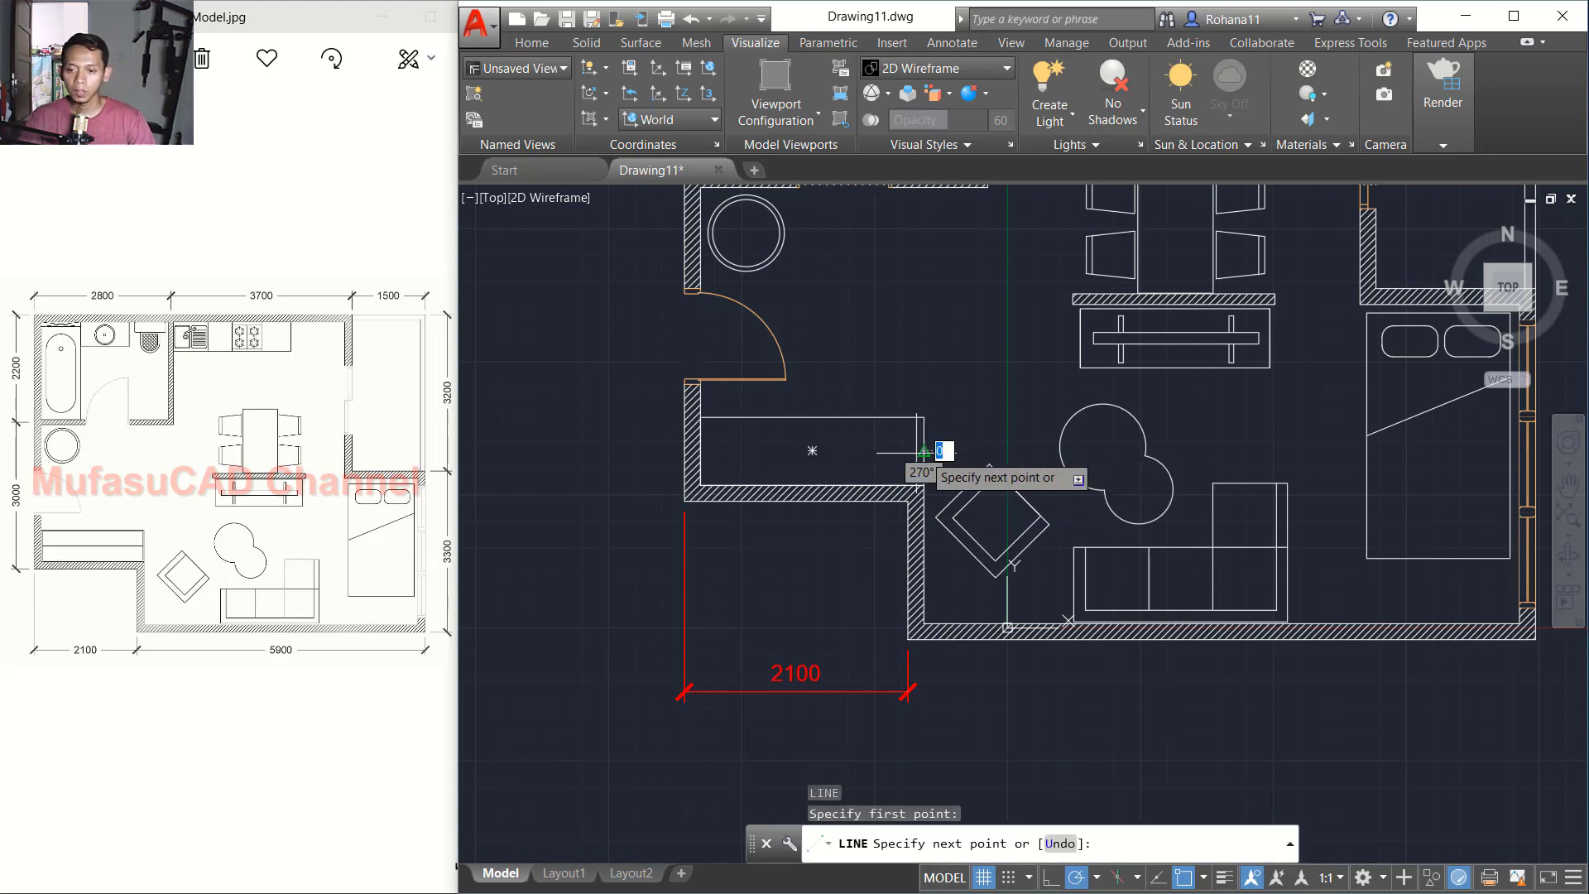
left_click(703, 450)
key("Return")
Step: Add a linear dimension along the living room's bottom wall between its outer corners, in line with the neighbouring 2100 dimension
scroll(836, 463, "down", 3)
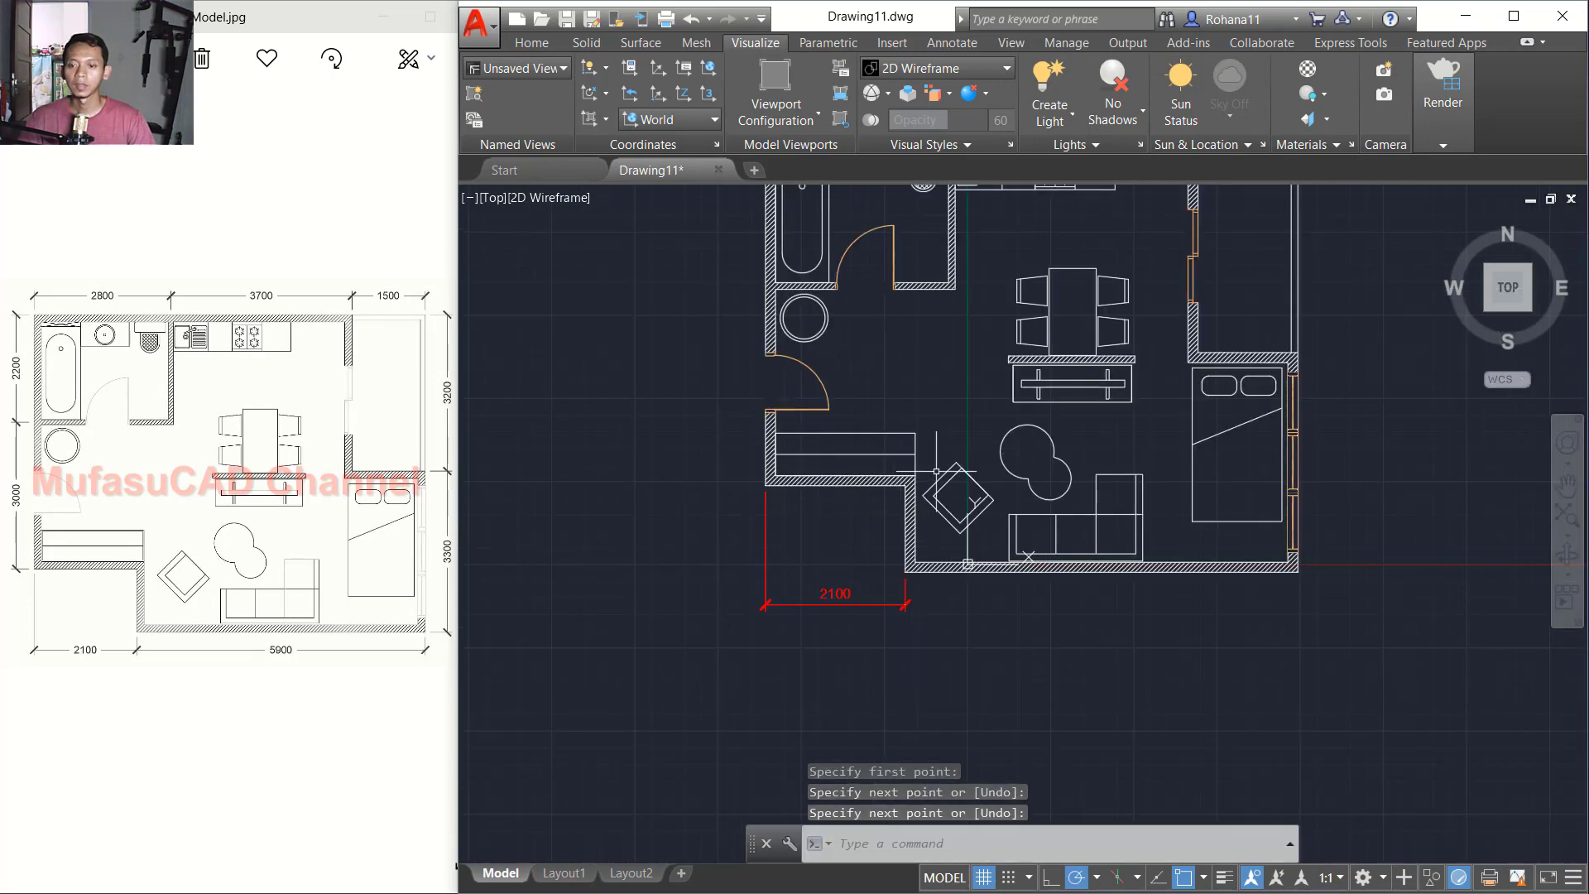
scroll(839, 570, "up", 2)
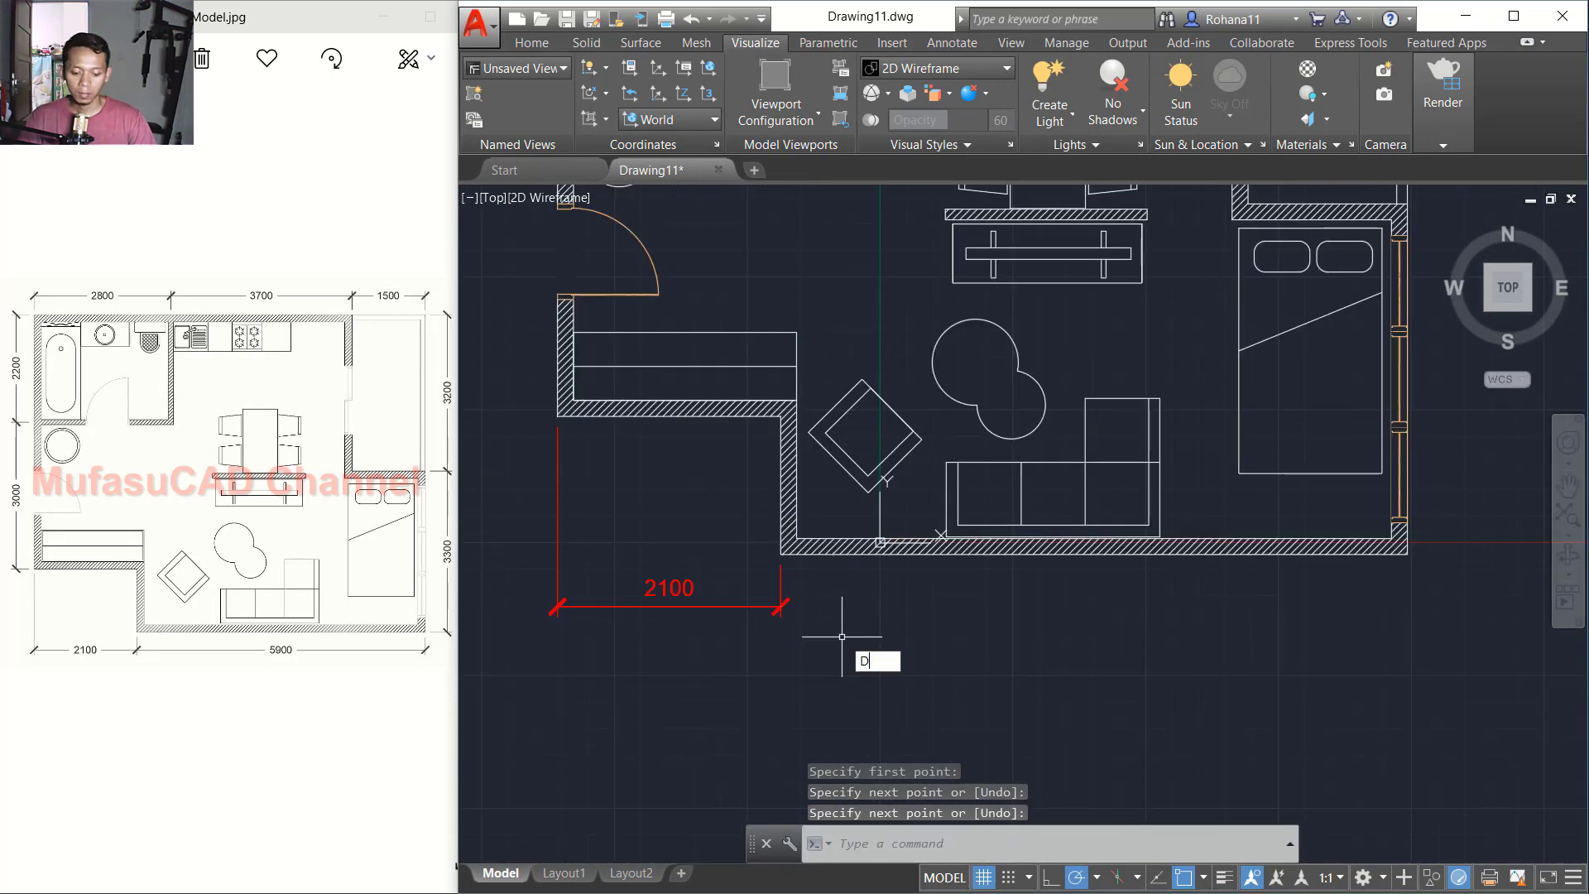
type("DIML")
key("Return")
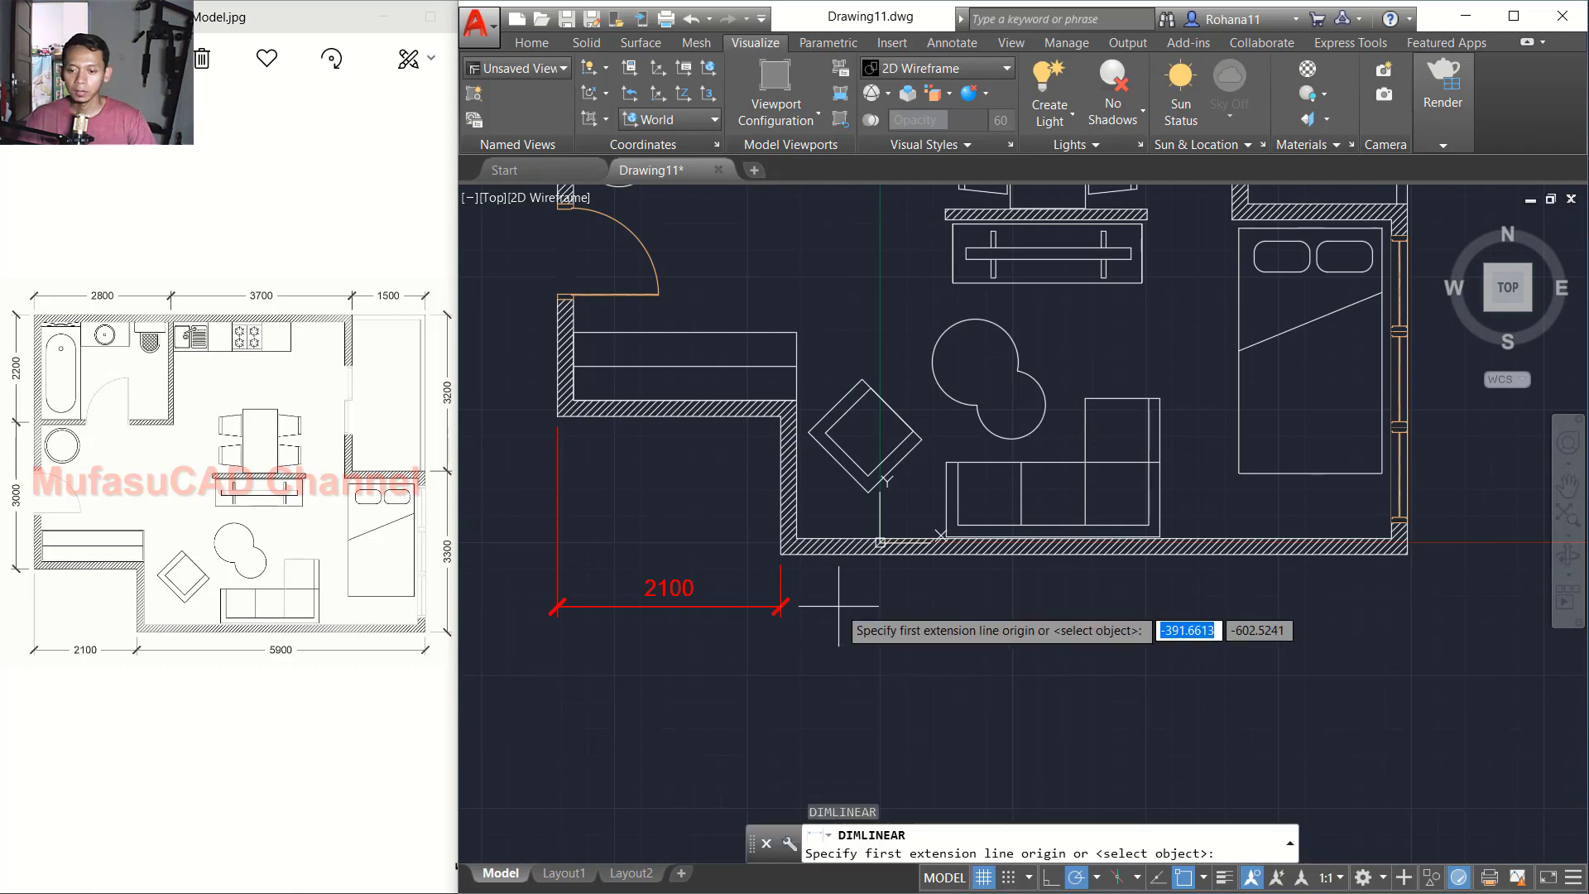
scroll(840, 617, "up", 2)
left_click(745, 523)
scroll(911, 593, "down", 3)
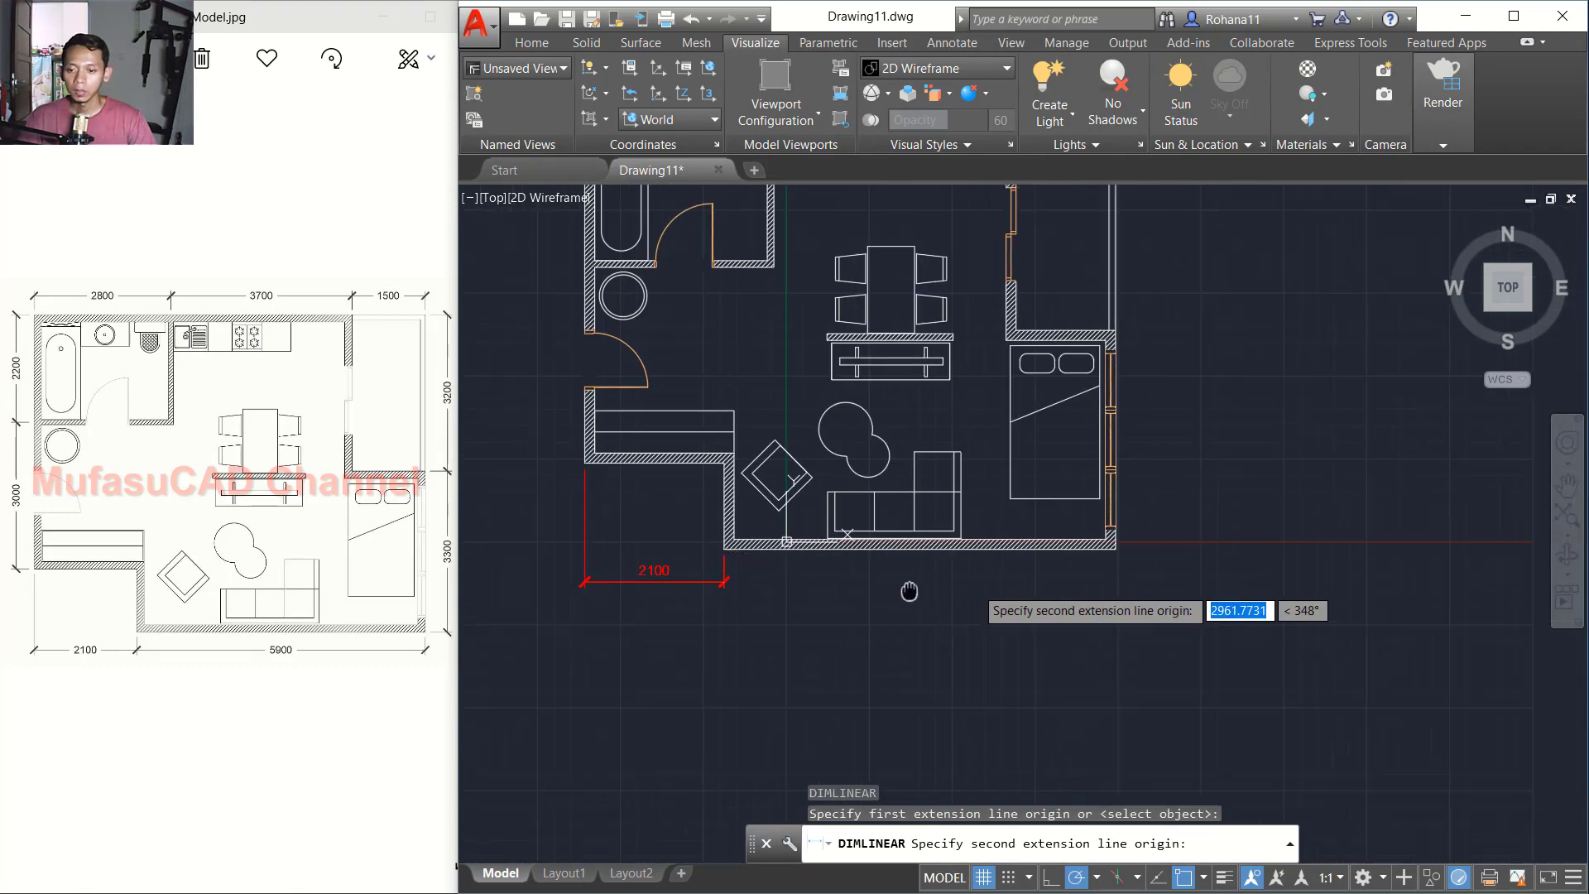
scroll(1040, 596, "up", 3)
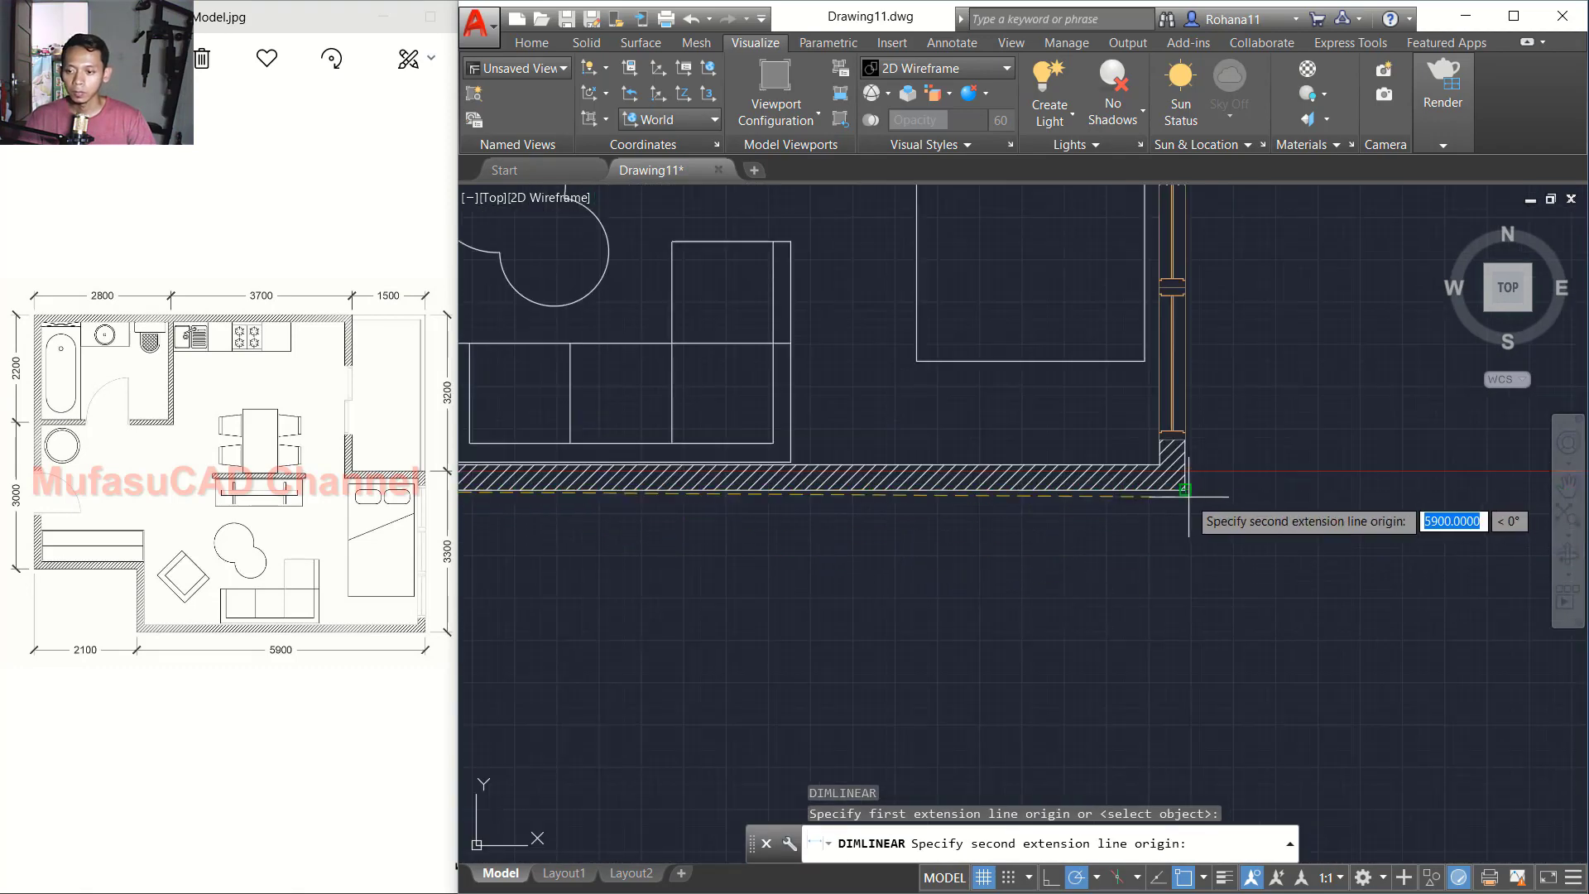
left_click(1186, 490)
scroll(1186, 490, "down", 3)
scroll(958, 593, "up", 4)
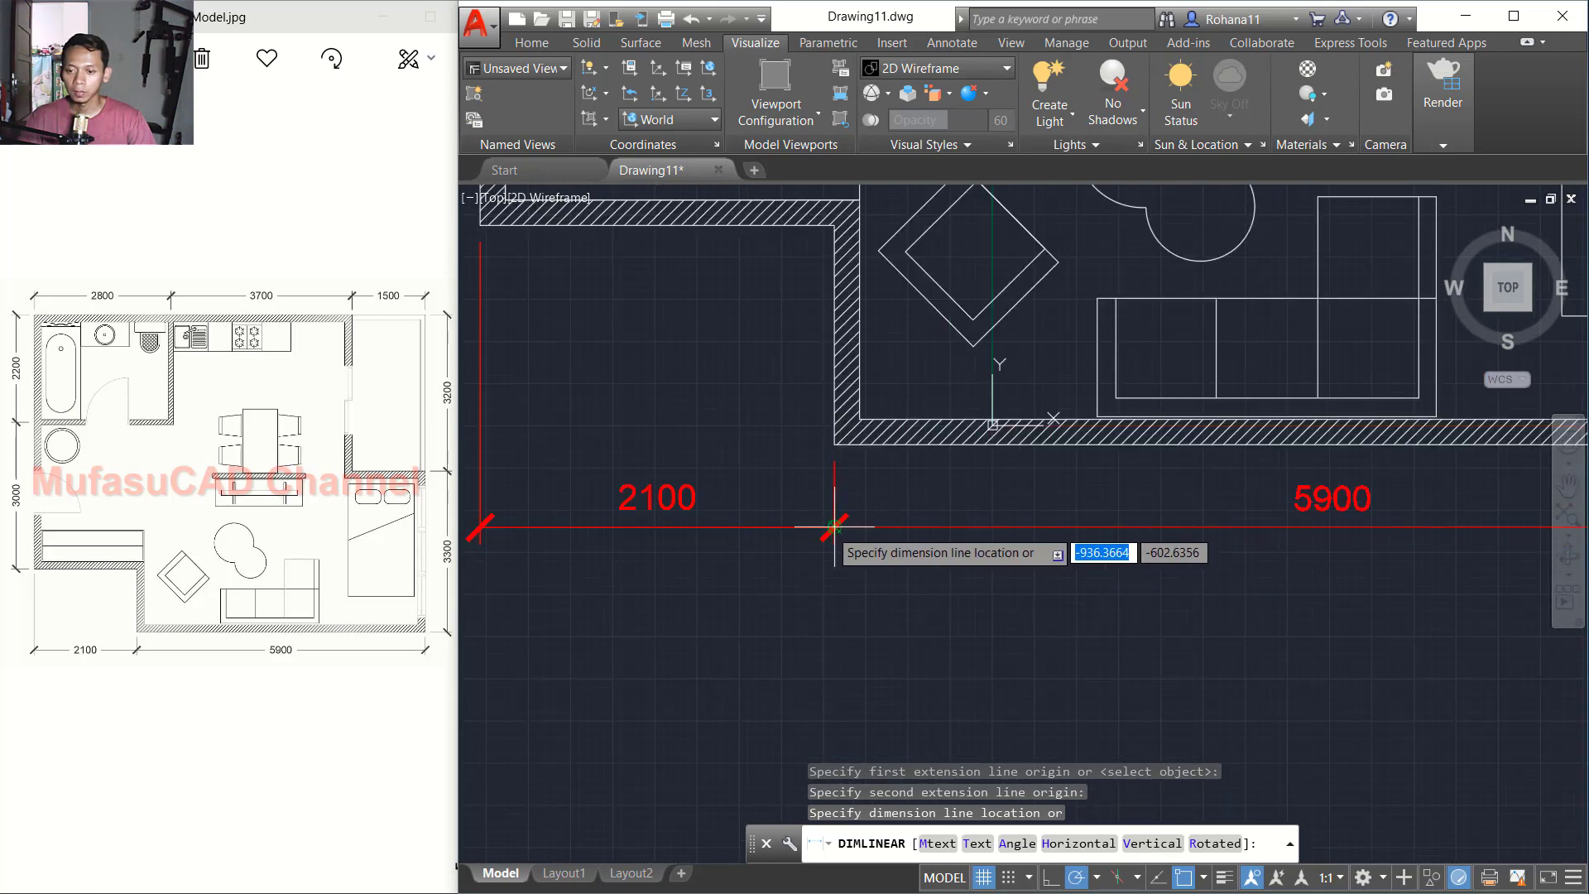
left_click(834, 526)
Step: Add a vertical linear dimension outside the bedroom's window wall, from the plan's bottom-right corner to the wall's upper outer corner
scroll(1042, 538, "down", 4)
middle_click_drag(1163, 535, 738, 618)
middle_click_drag(1047, 520, 1035, 551)
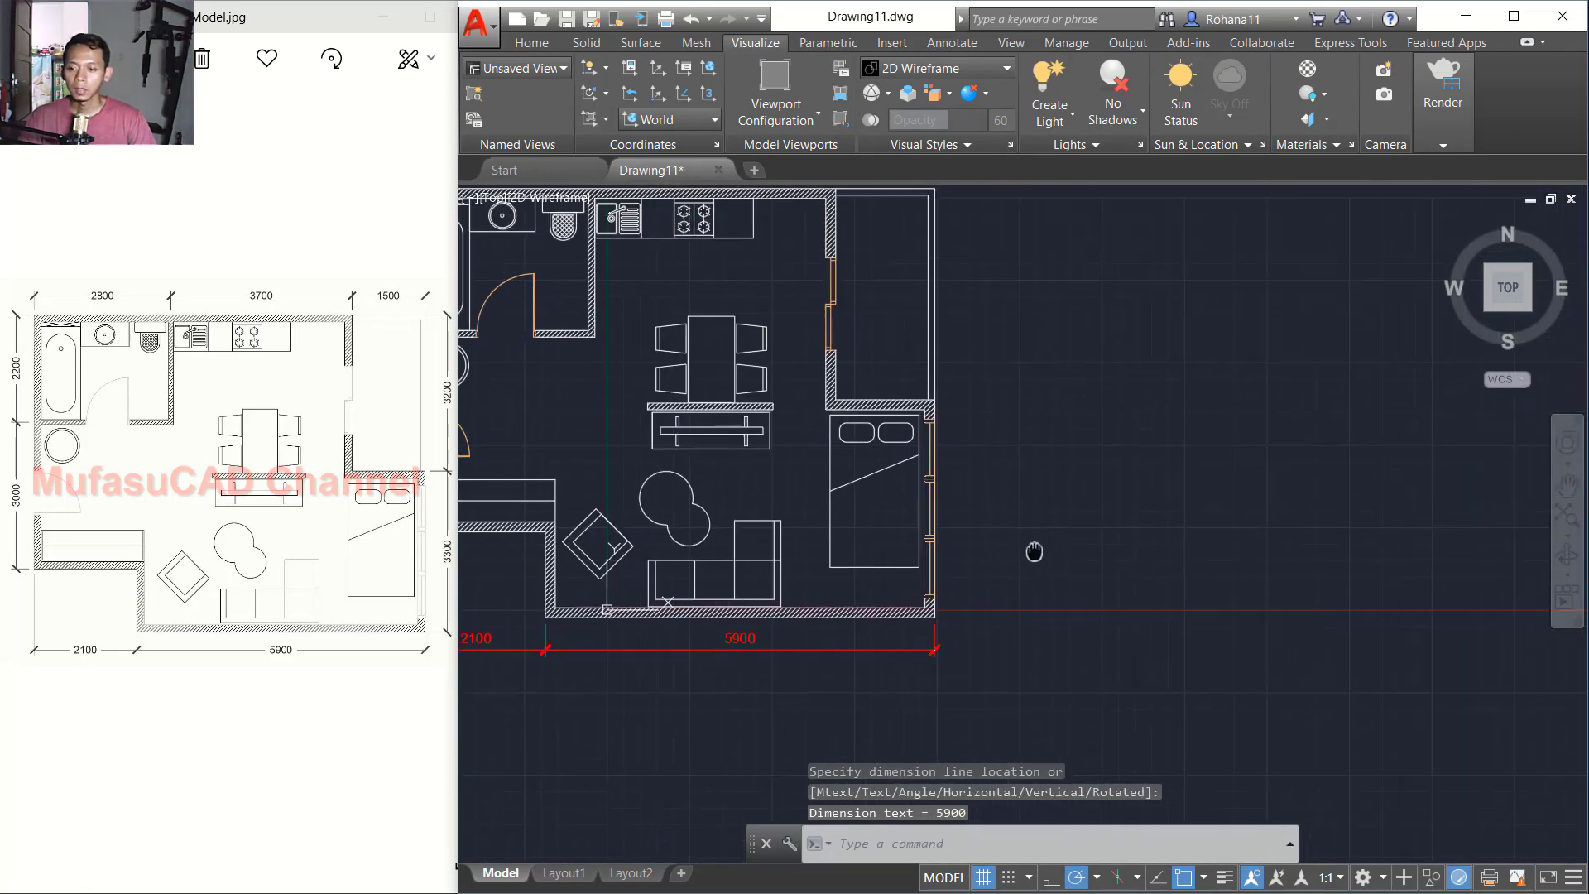
scroll(1002, 553, "up", 2)
key("space")
left_click(903, 665)
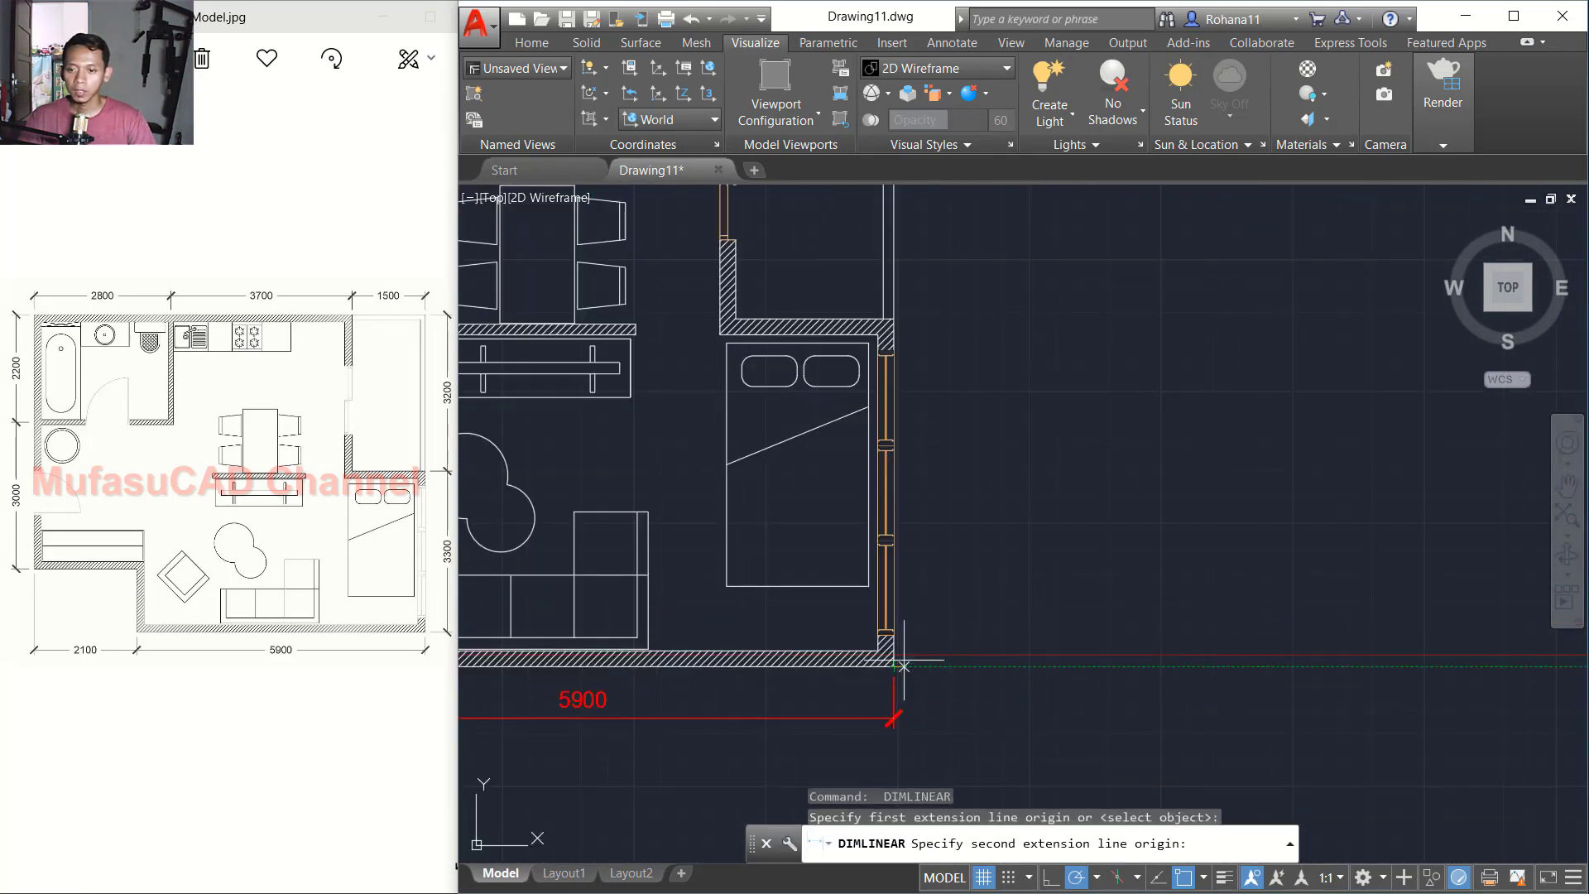
left_click(894, 318)
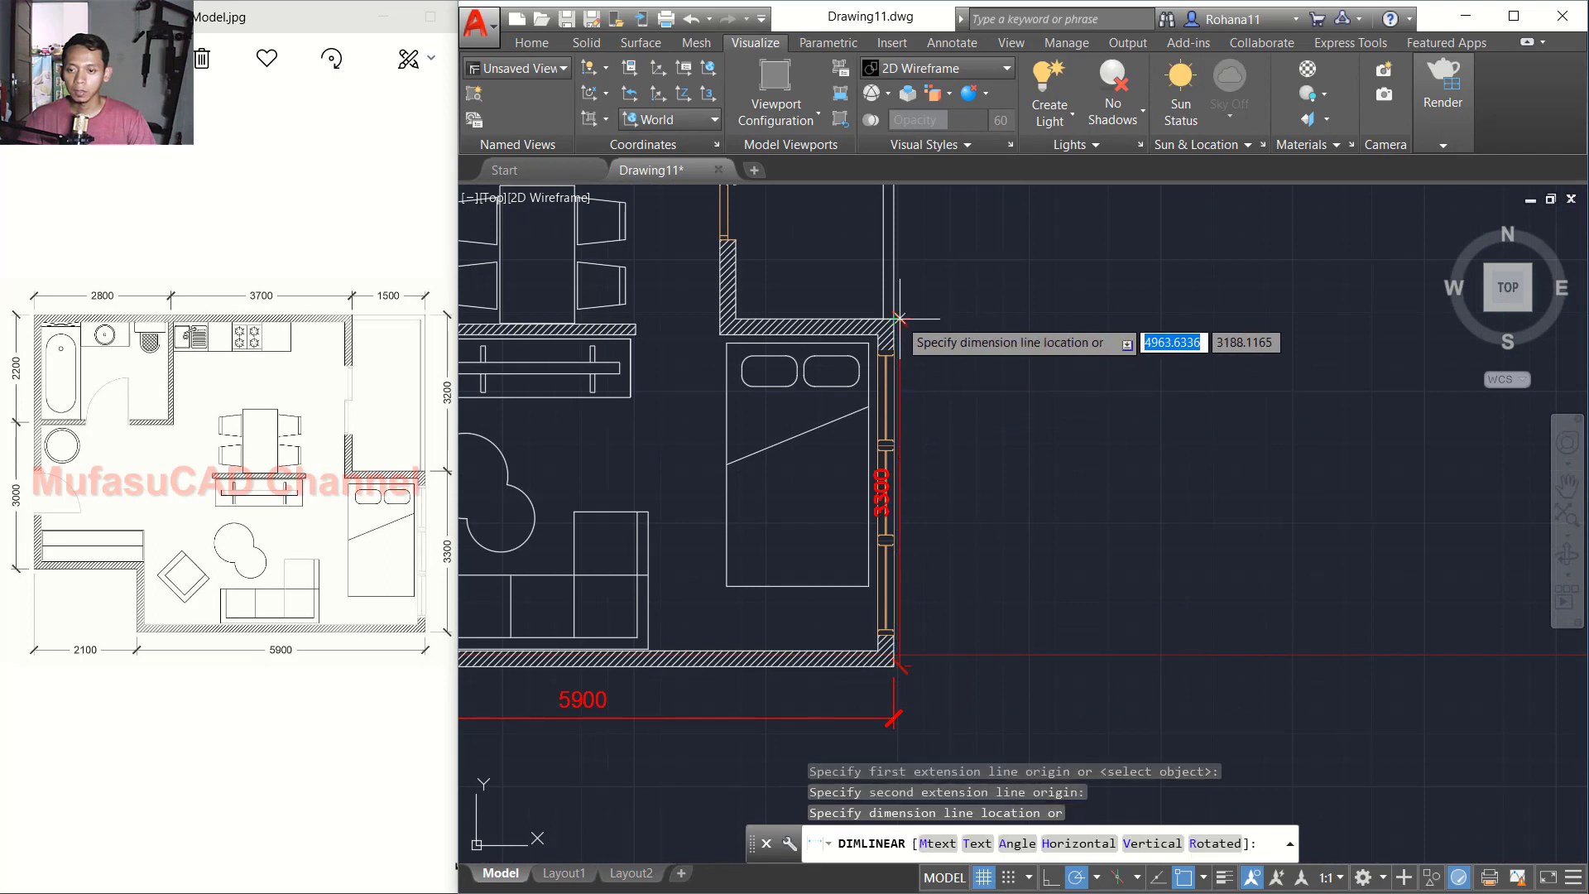
left_click(950, 412)
Step: Add a vertical linear dimension outside the balcony, from the bedroom wall's upper outer corner to the plan's top-right corner, in line with the 3300 dimension
middle_click_drag(992, 367, 1006, 547)
key("space")
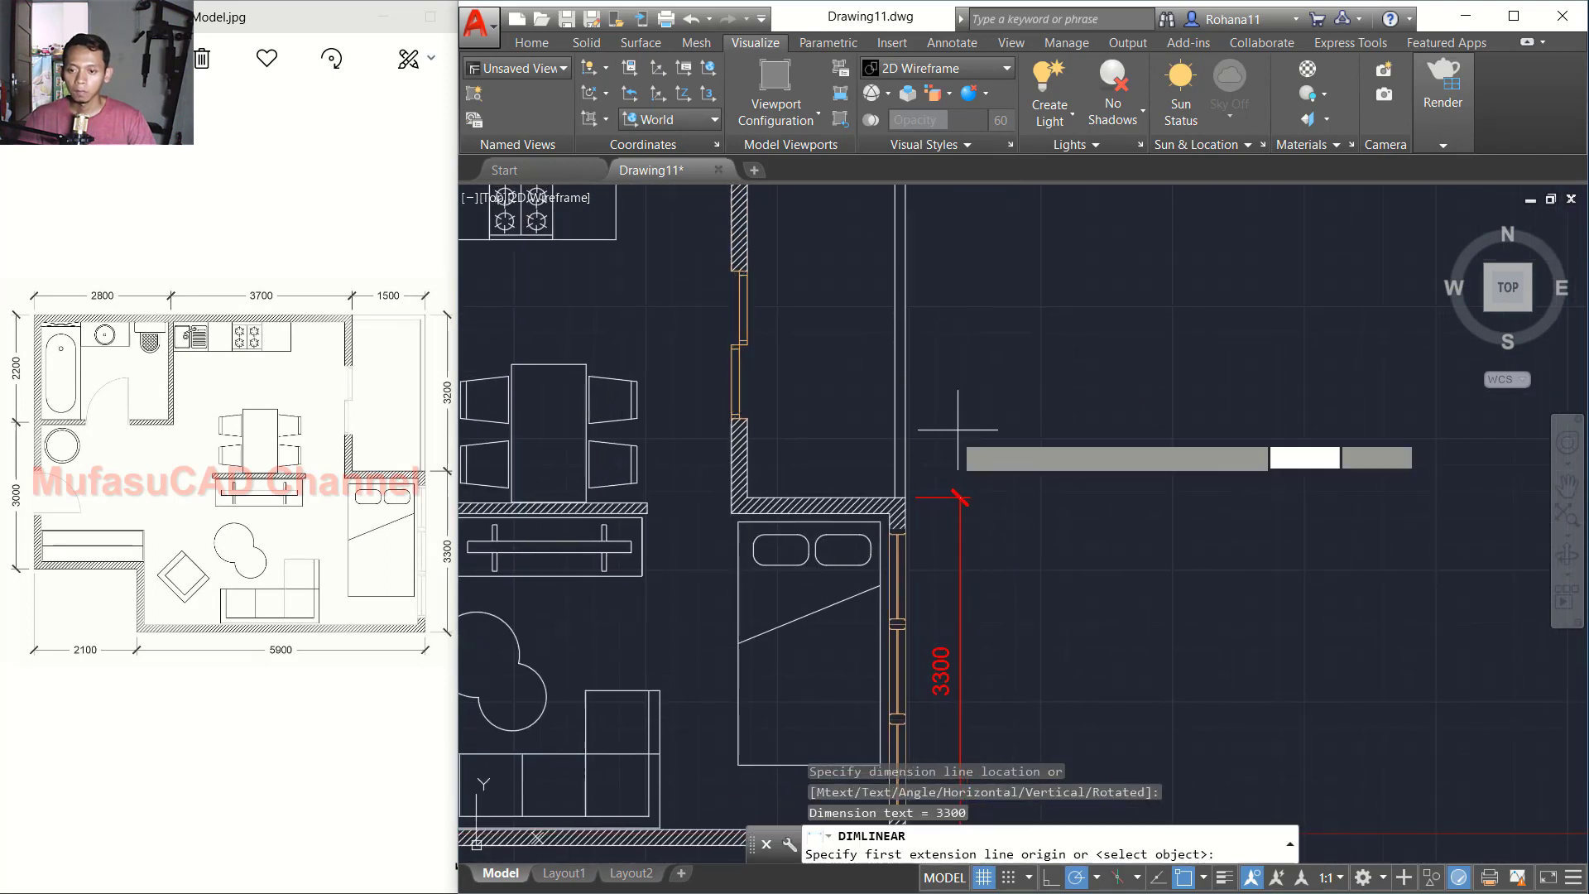
left_click(906, 496)
middle_click_drag(950, 411, 932, 563)
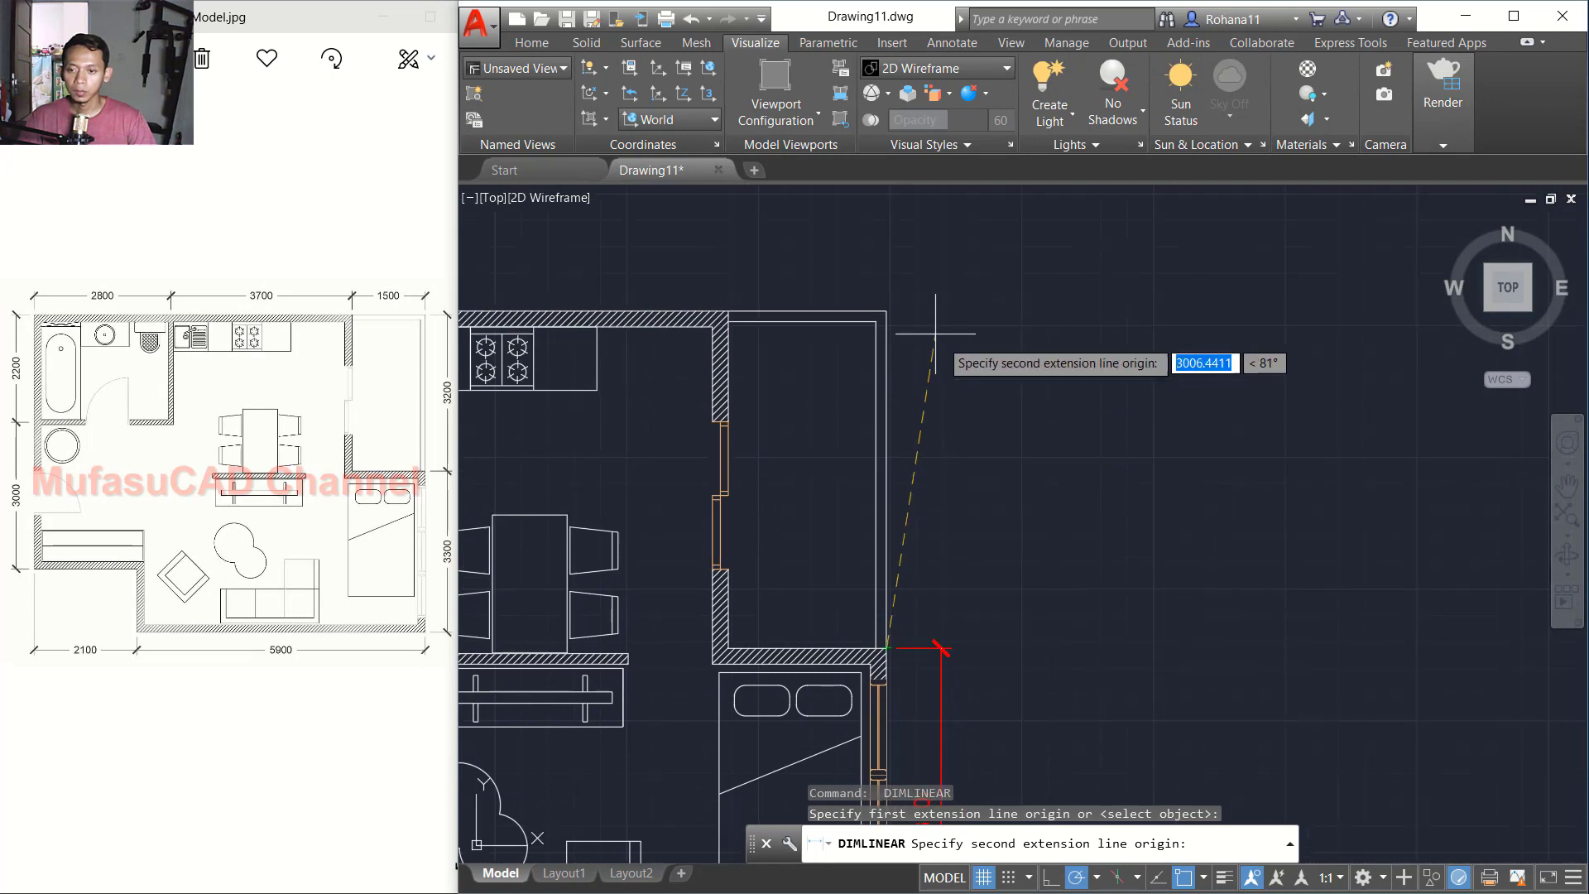
left_click(886, 311)
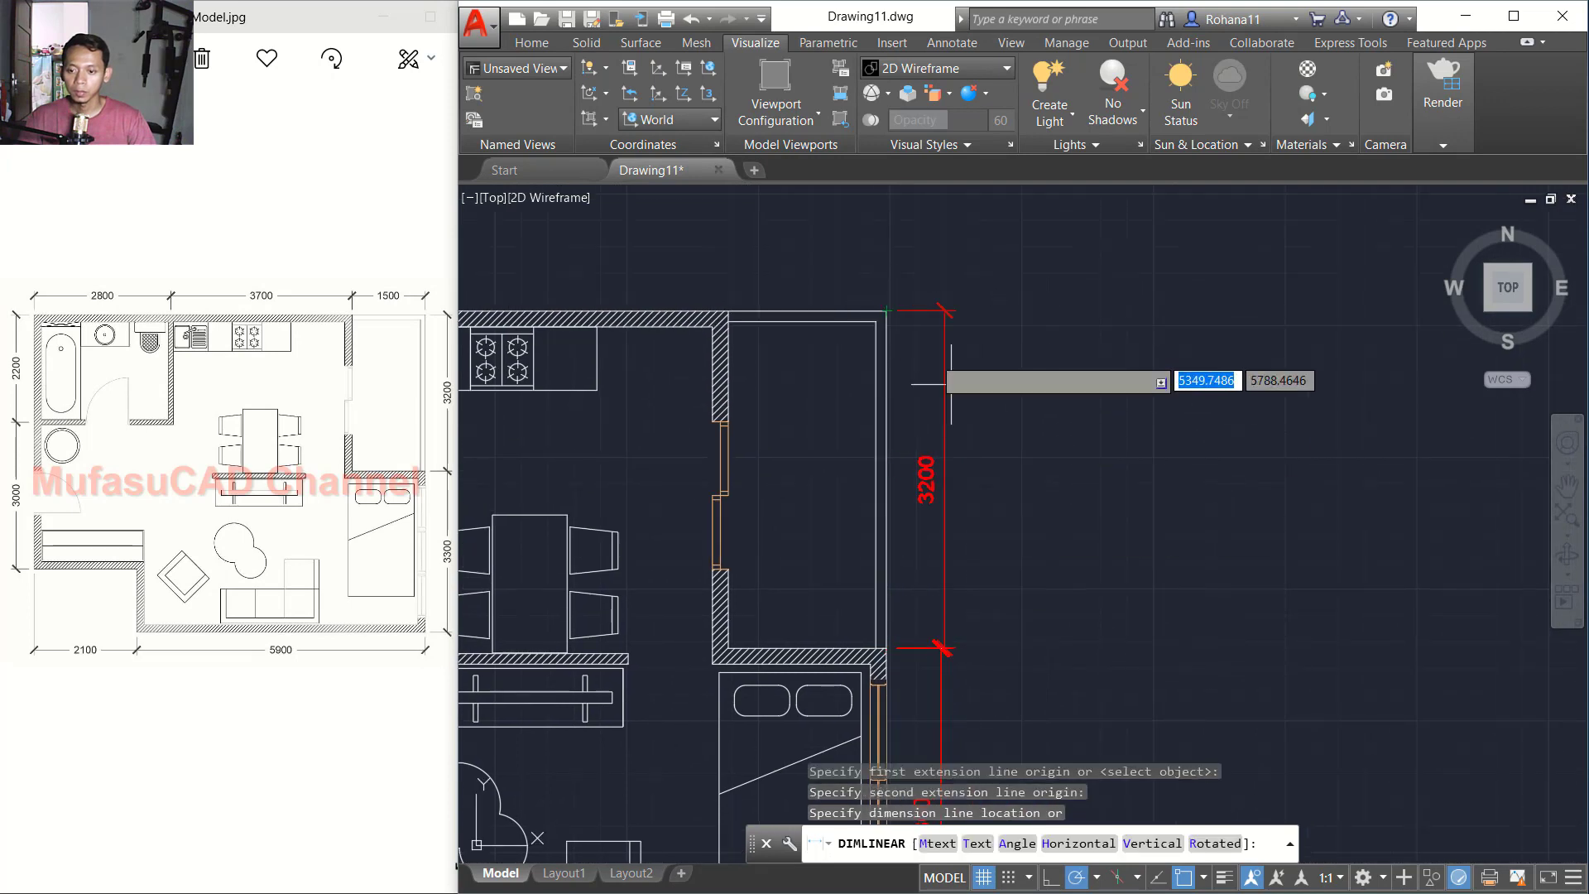
left_click(942, 648)
Step: Add a horizontal linear dimension above the balcony, from the plan's top-right corner to the outer face of the wall beside the kitchen
middle_click_drag(927, 418, 1155, 571)
key("space")
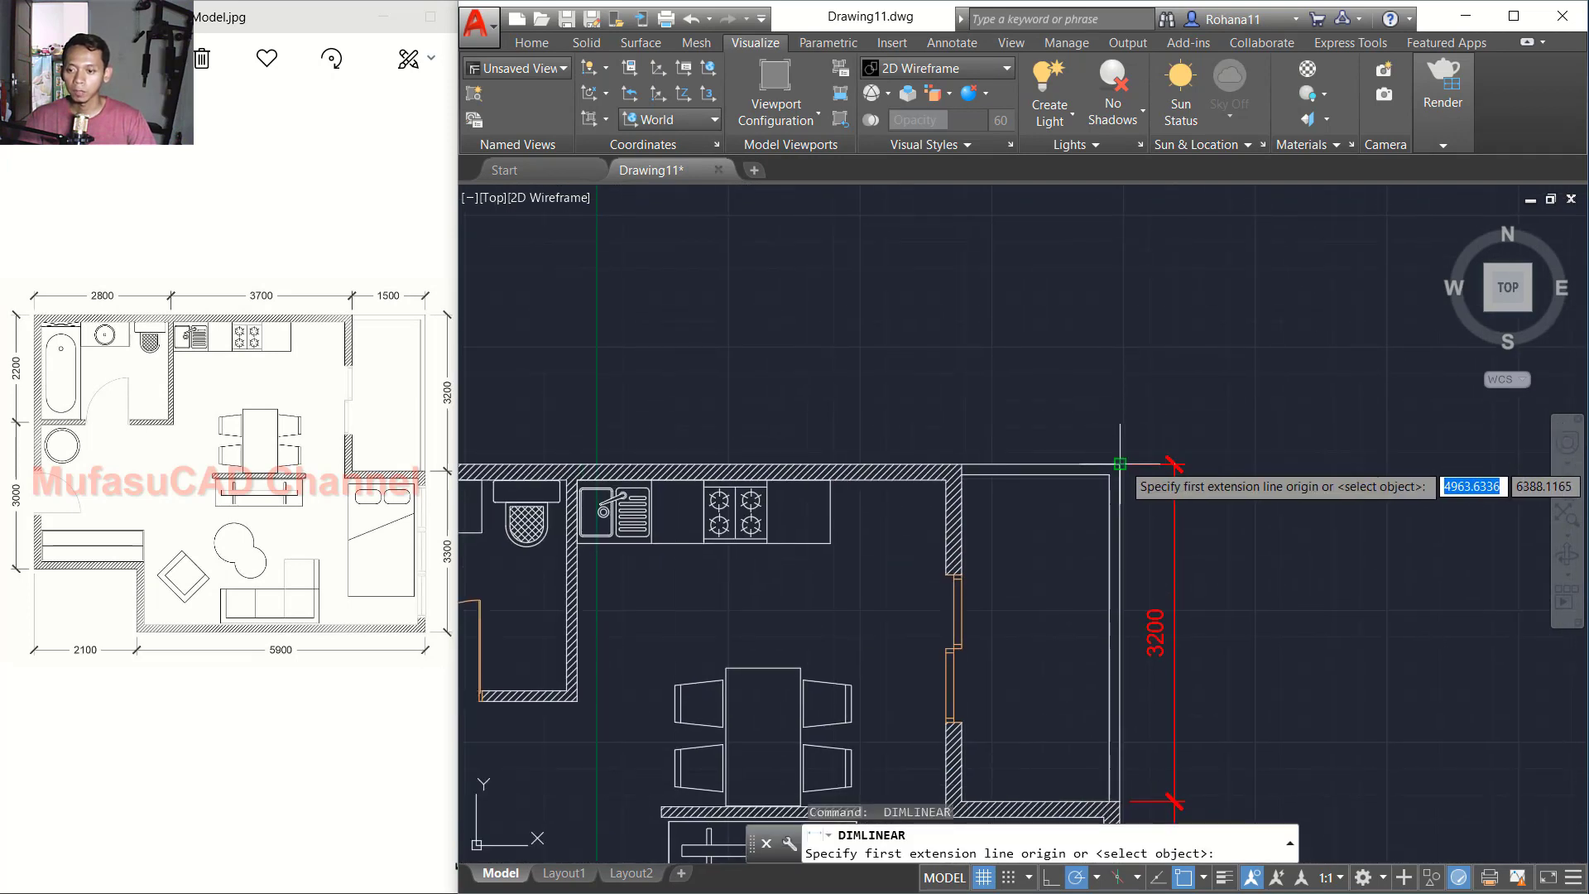
left_click(1120, 463)
left_click(961, 466)
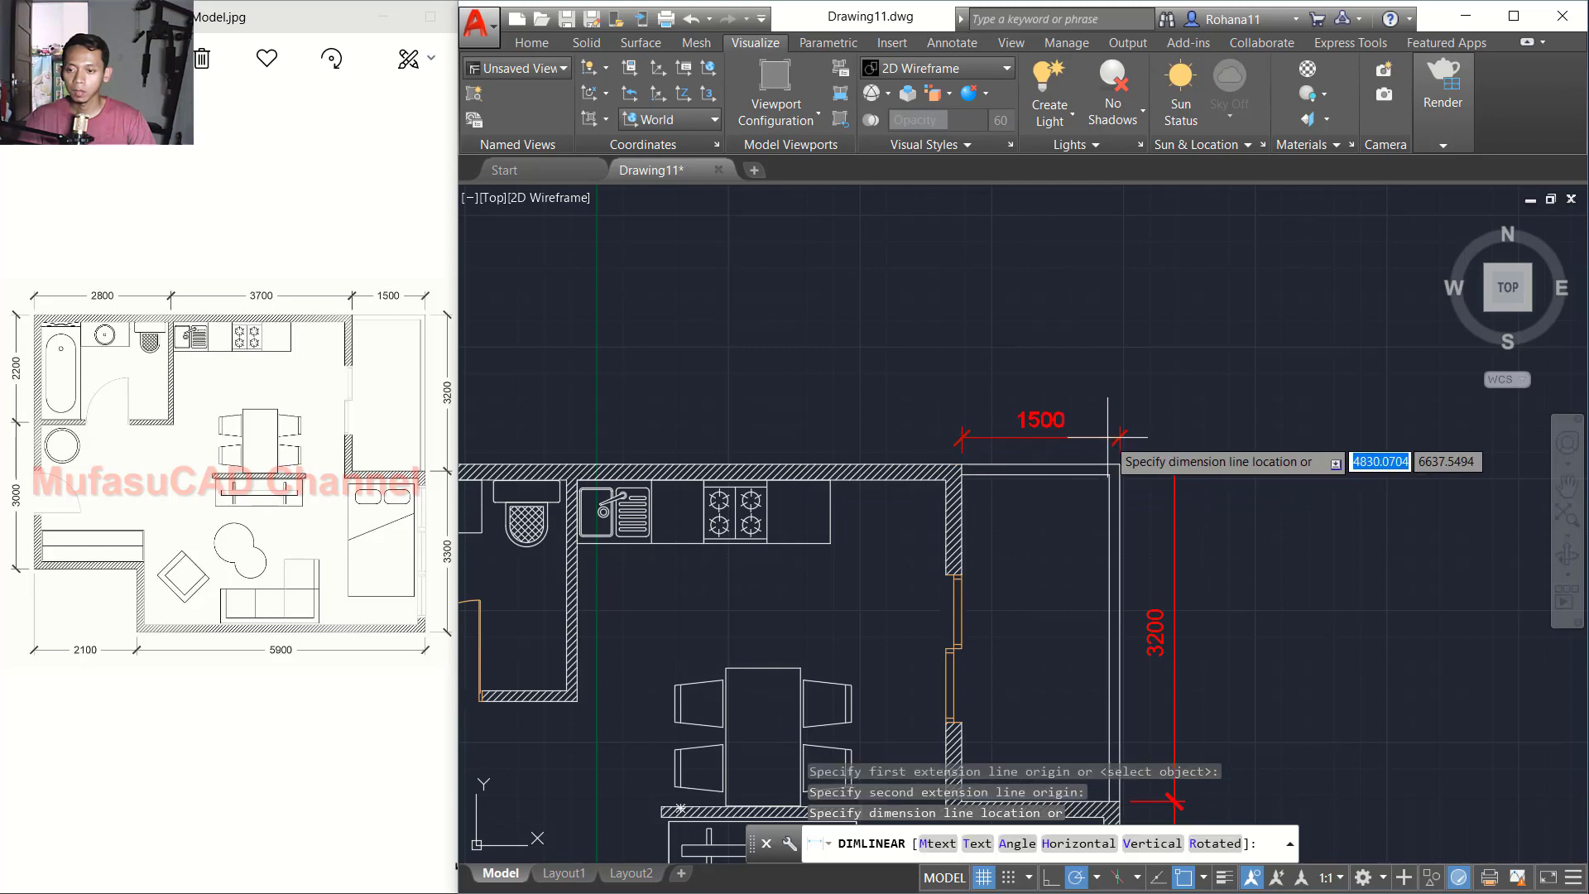
left_click(1148, 418)
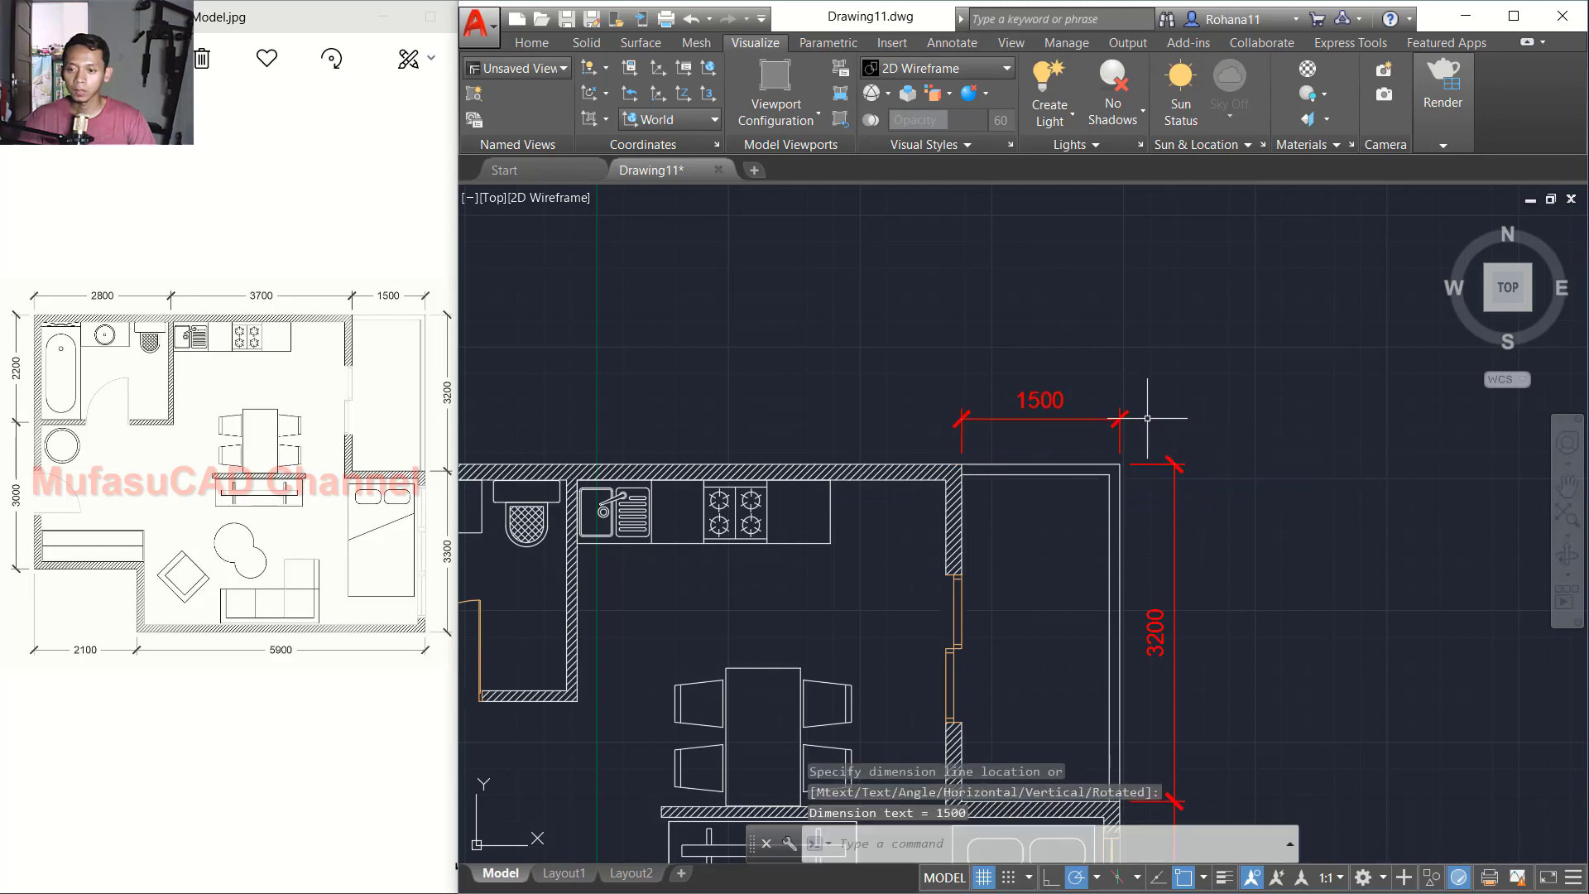
Step: Dimension the kitchen's top wall from the balcony wall's outer face to the bathroom partition's centre, using mid-between-two-points, in line with the 1500 dimension
middle_click_drag(830, 419, 1029, 443)
key("space")
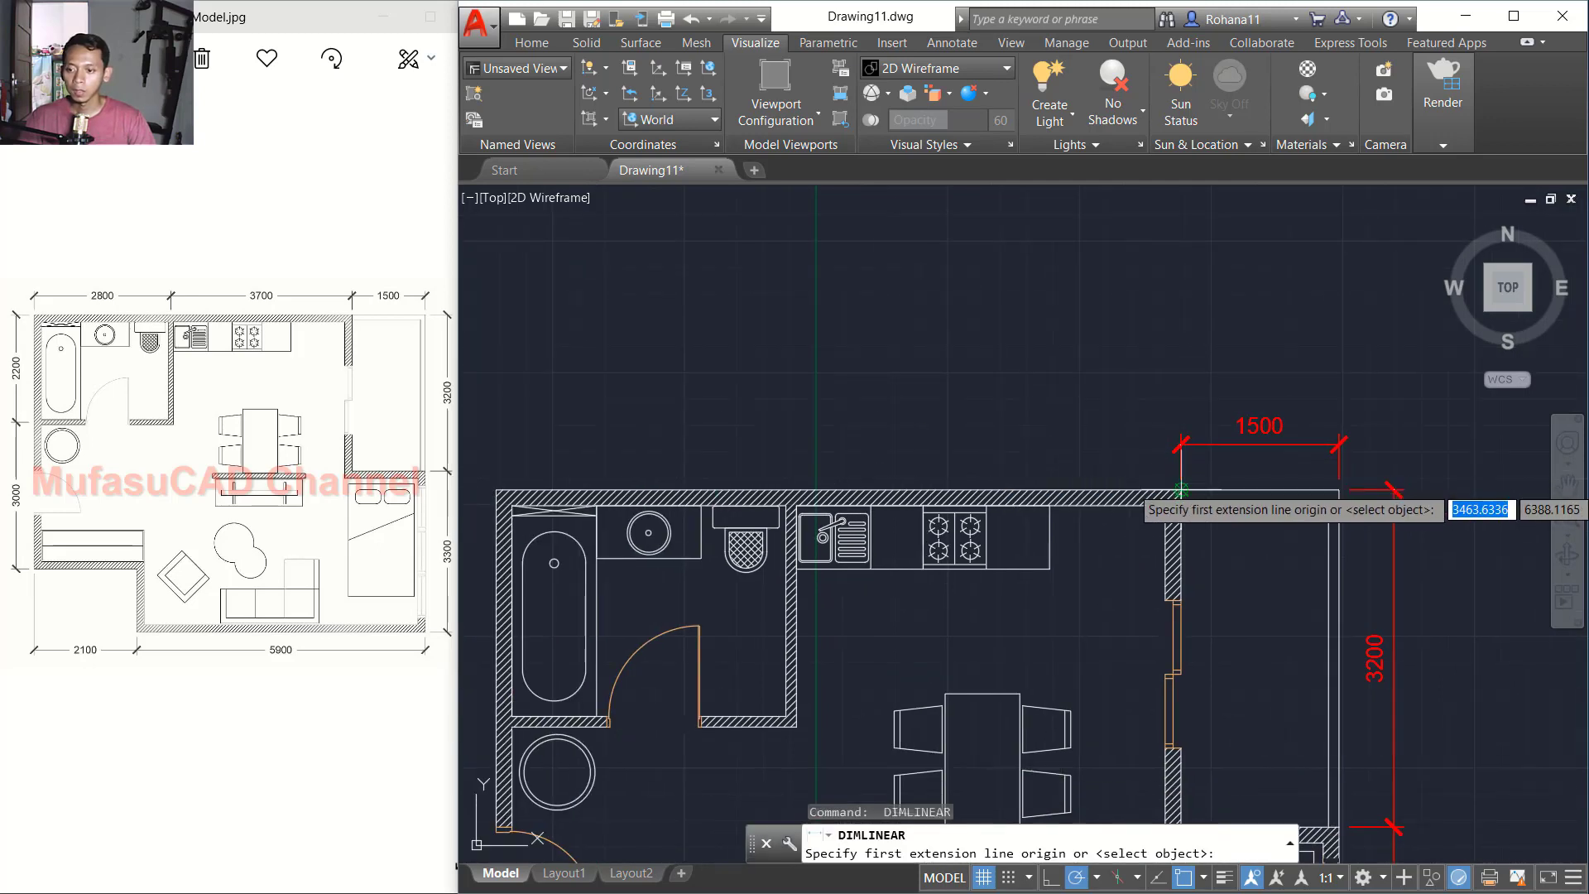
left_click(1181, 491)
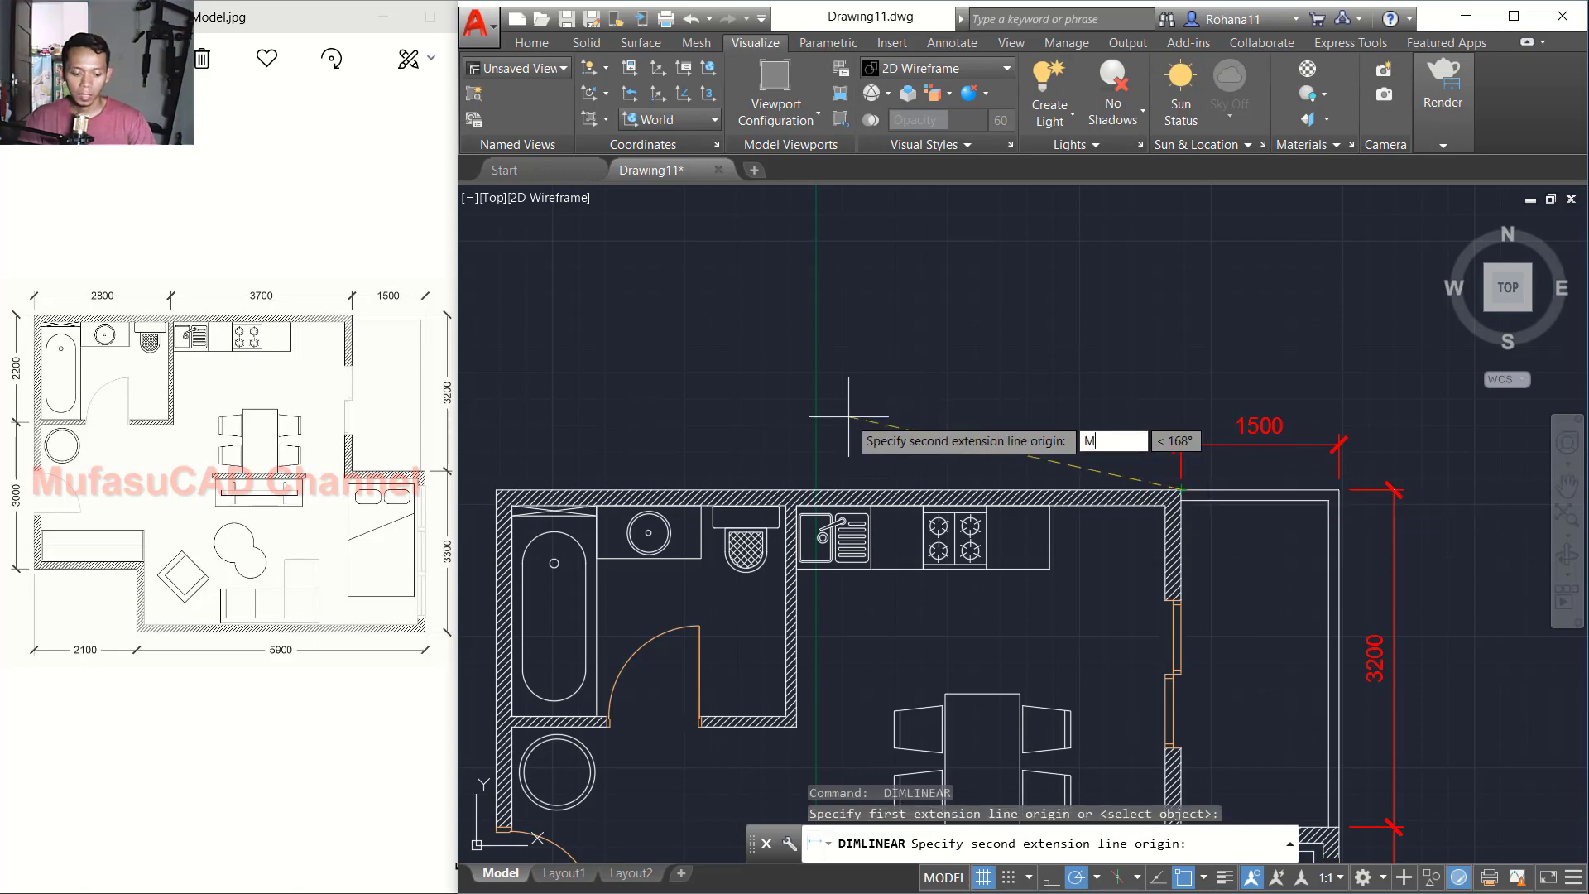
key("Return")
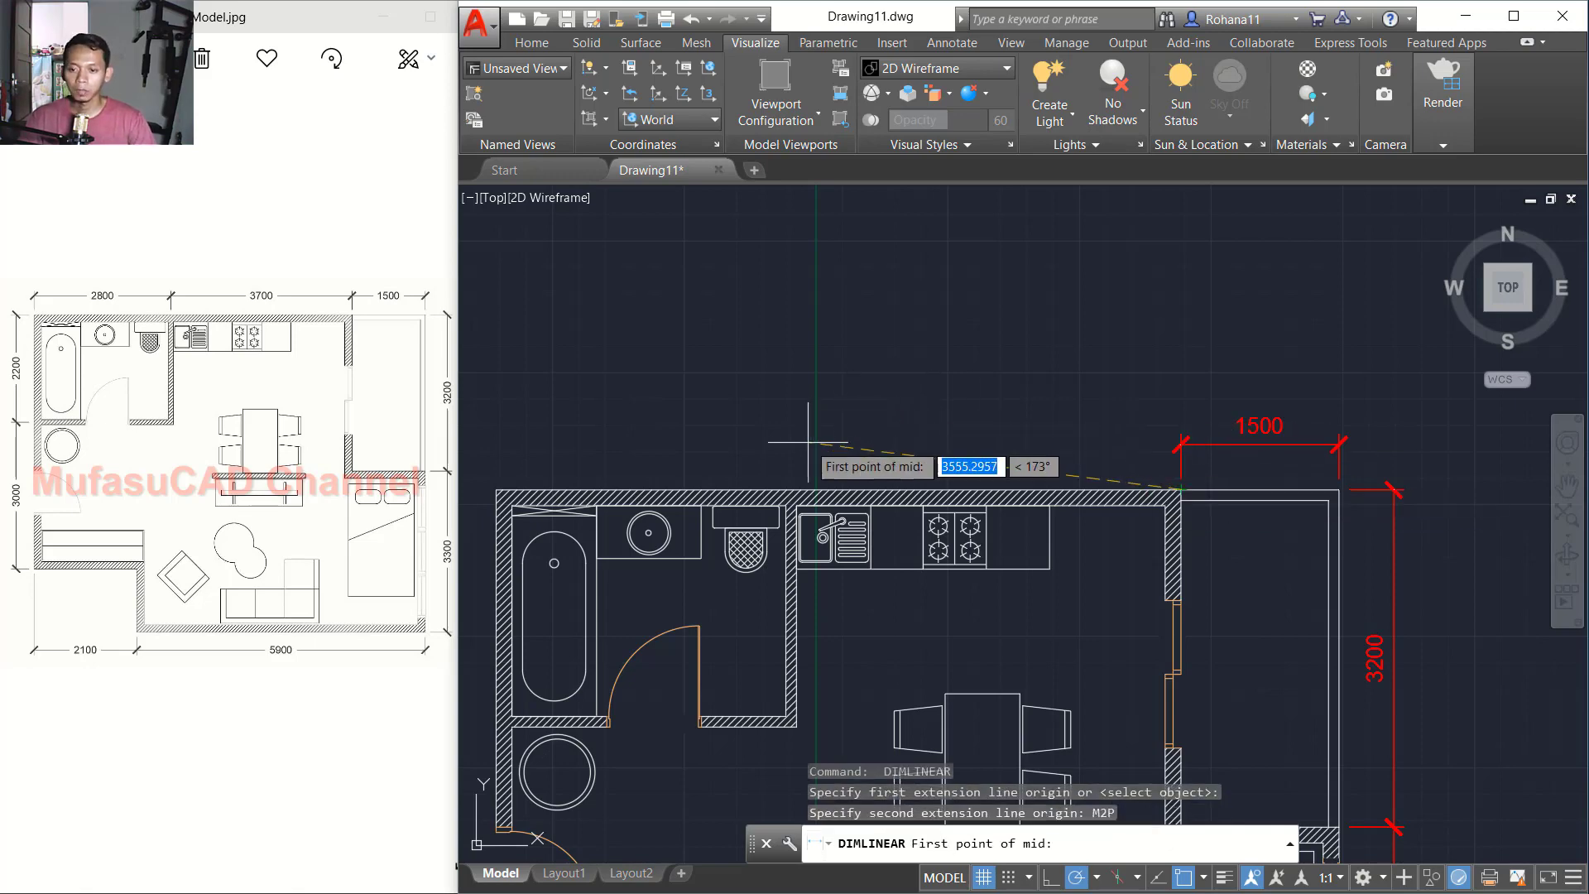
scroll(806, 475, "up", 4)
left_click(781, 551)
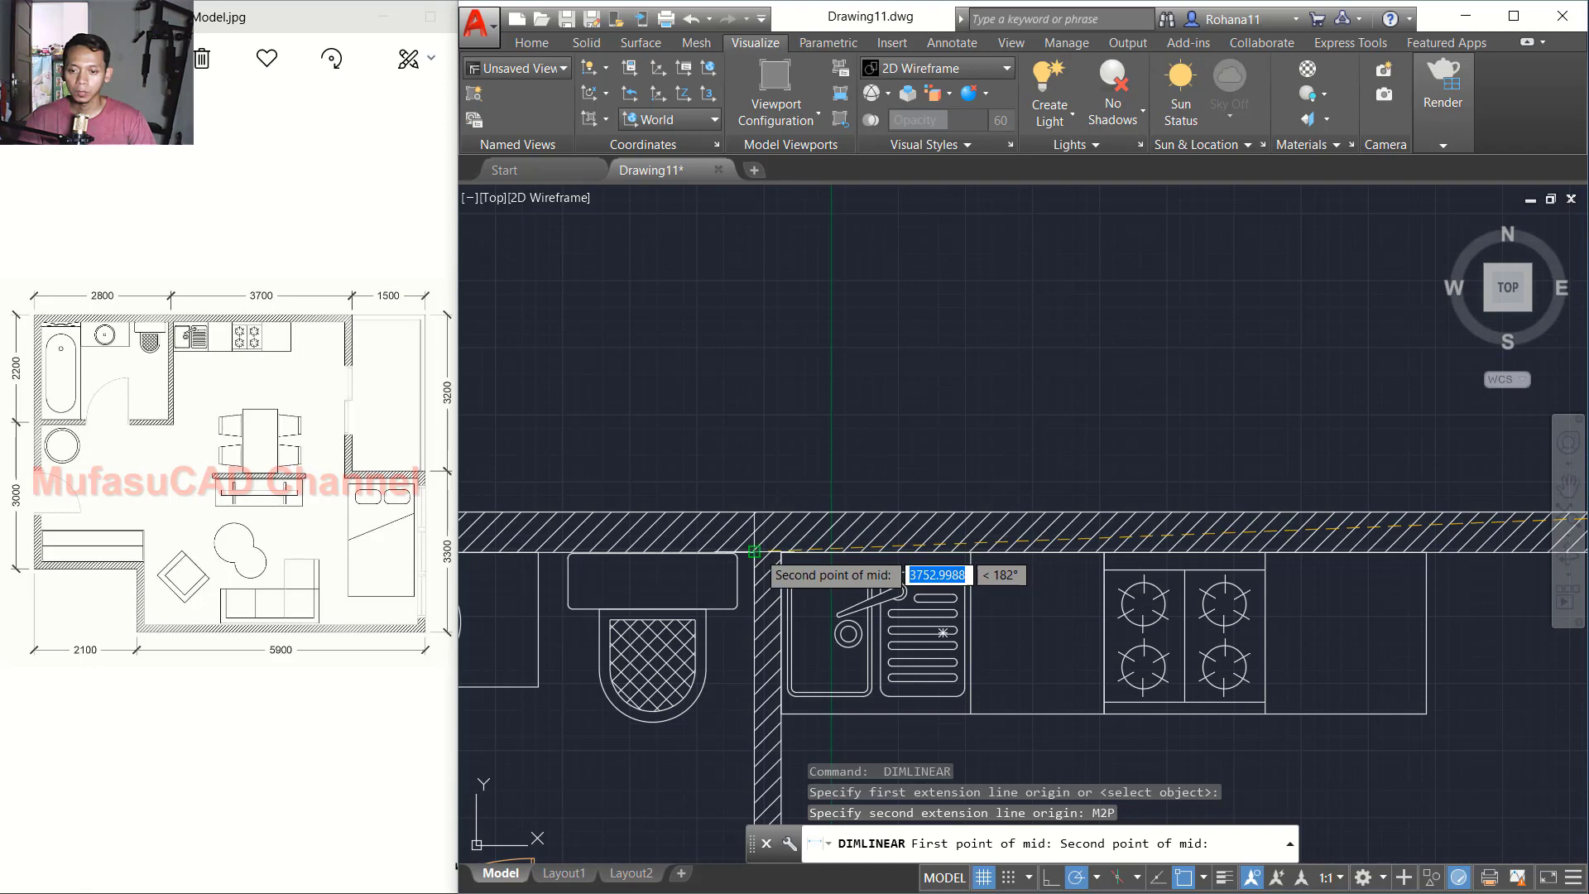
left_click(755, 552)
scroll(897, 406, "down", 4)
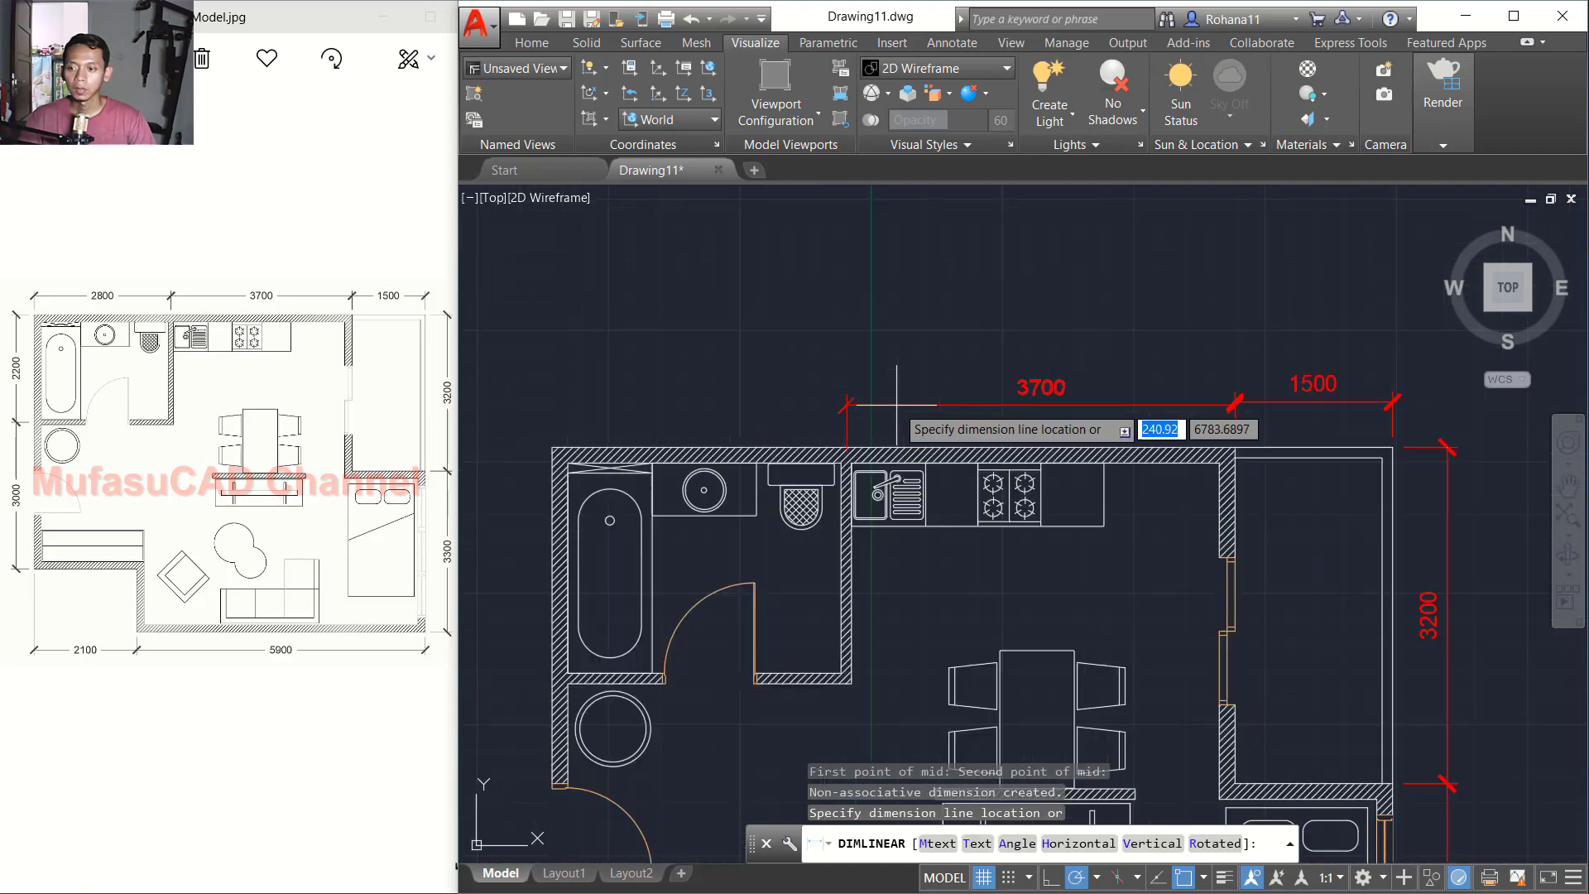
left_click(1239, 402)
Step: Add a linear dimension above the bathroom, from the partition's centre line to the plan's top-left corner, in line with the 3700 dimension
middle_click_drag(765, 382, 888, 424)
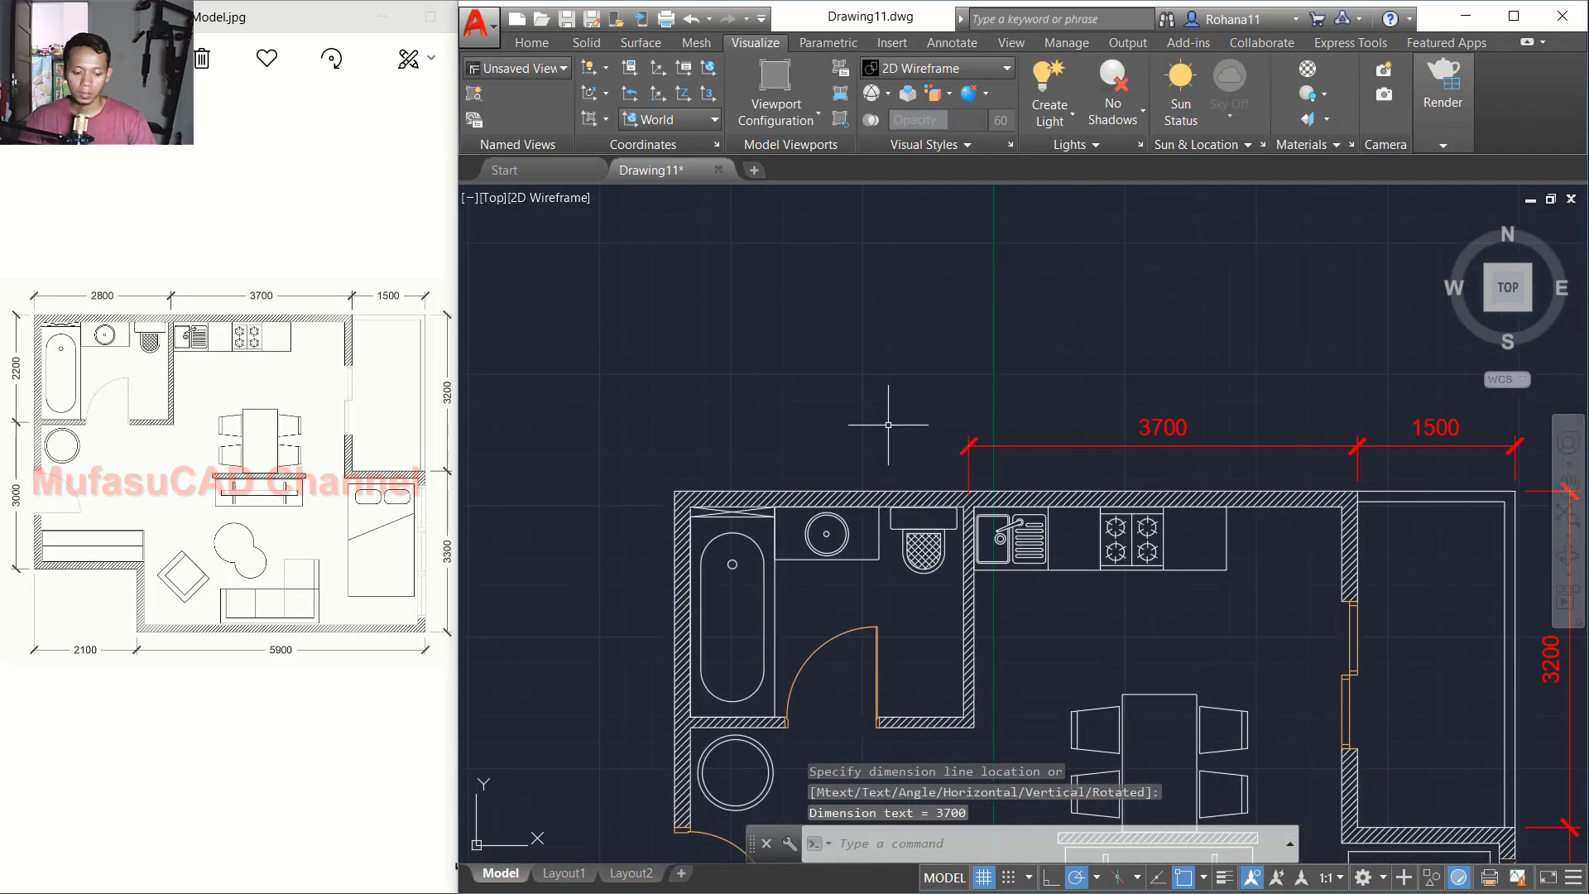
key("Return")
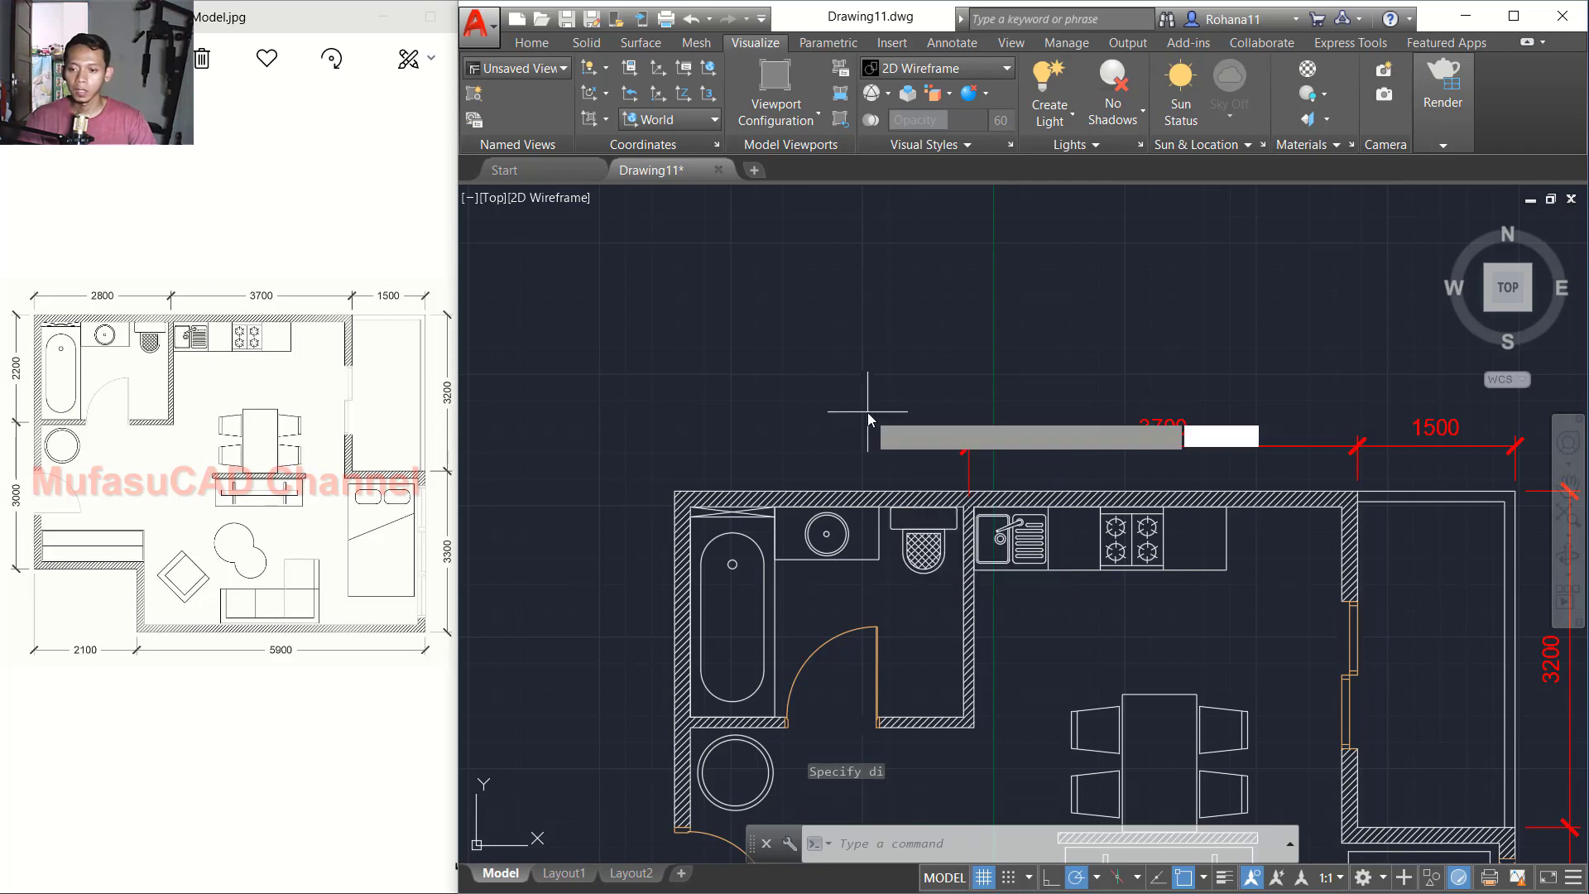
scroll(983, 457, "up", 3)
left_click(958, 509)
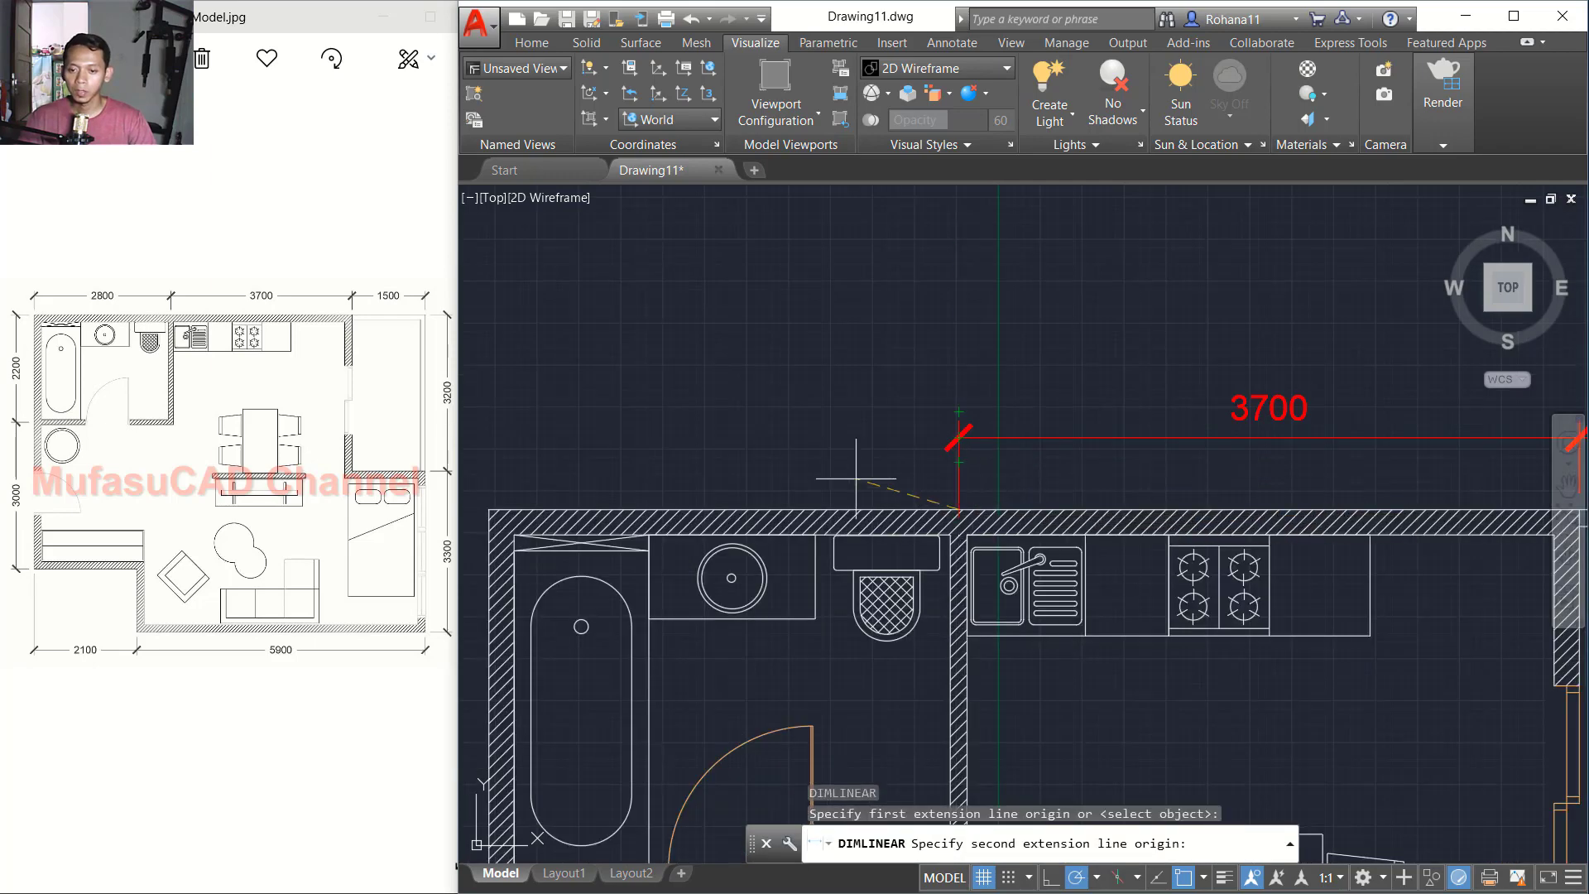
left_click(489, 510)
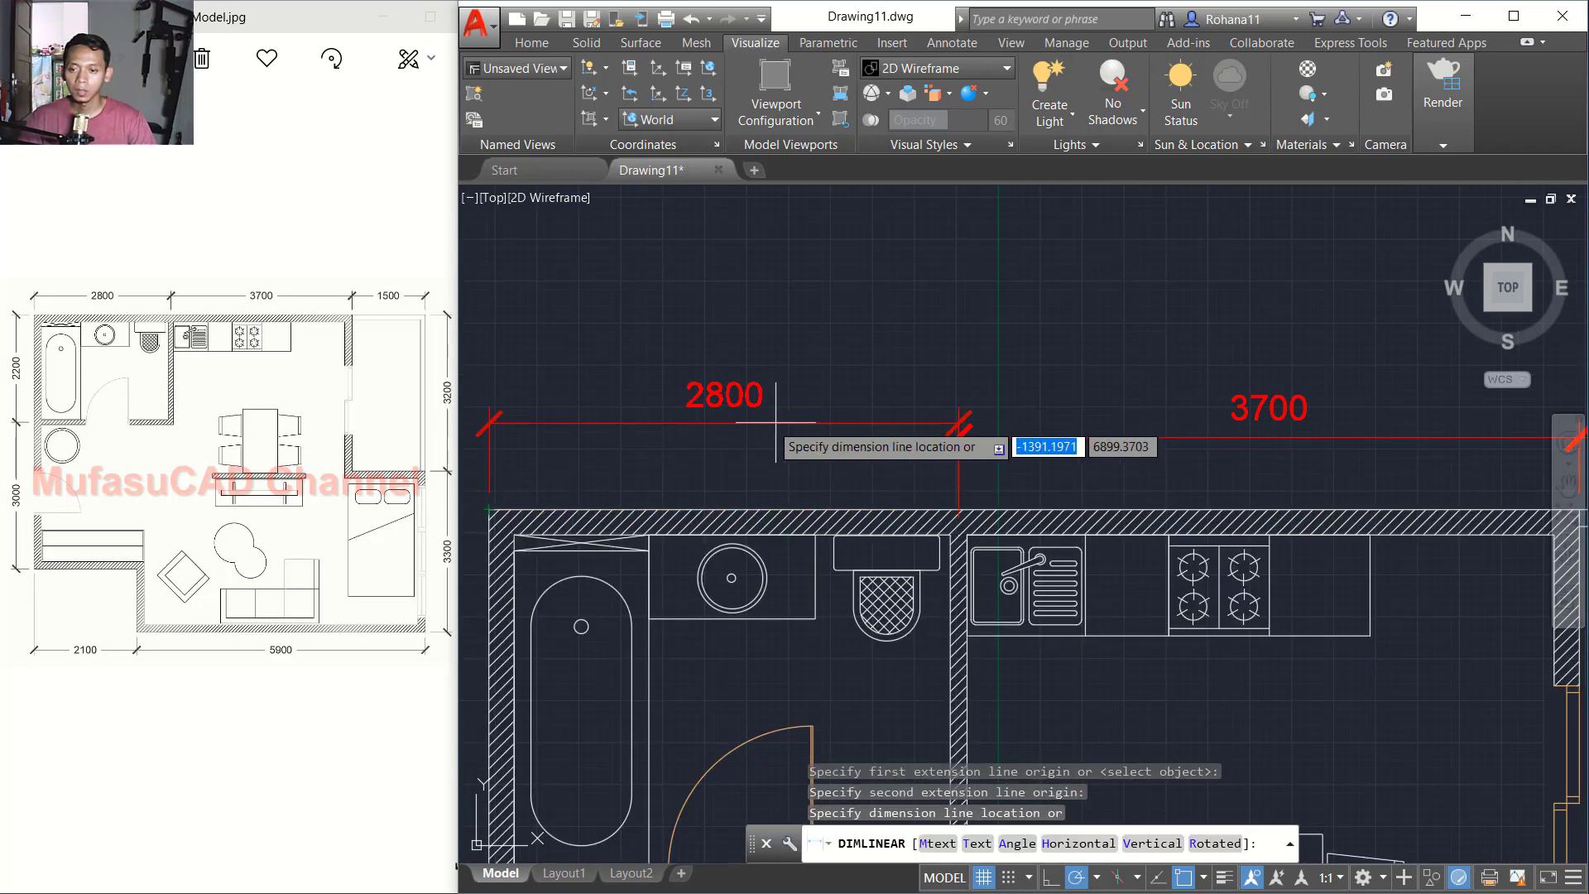
left_click(958, 437)
Step: Dimension the bathroom's outer side vertically, from the plan's top-left corner to the midpoint between the lower partition's two corners at the outer wall
scroll(927, 397, "down", 5)
scroll(896, 362, "up", 1)
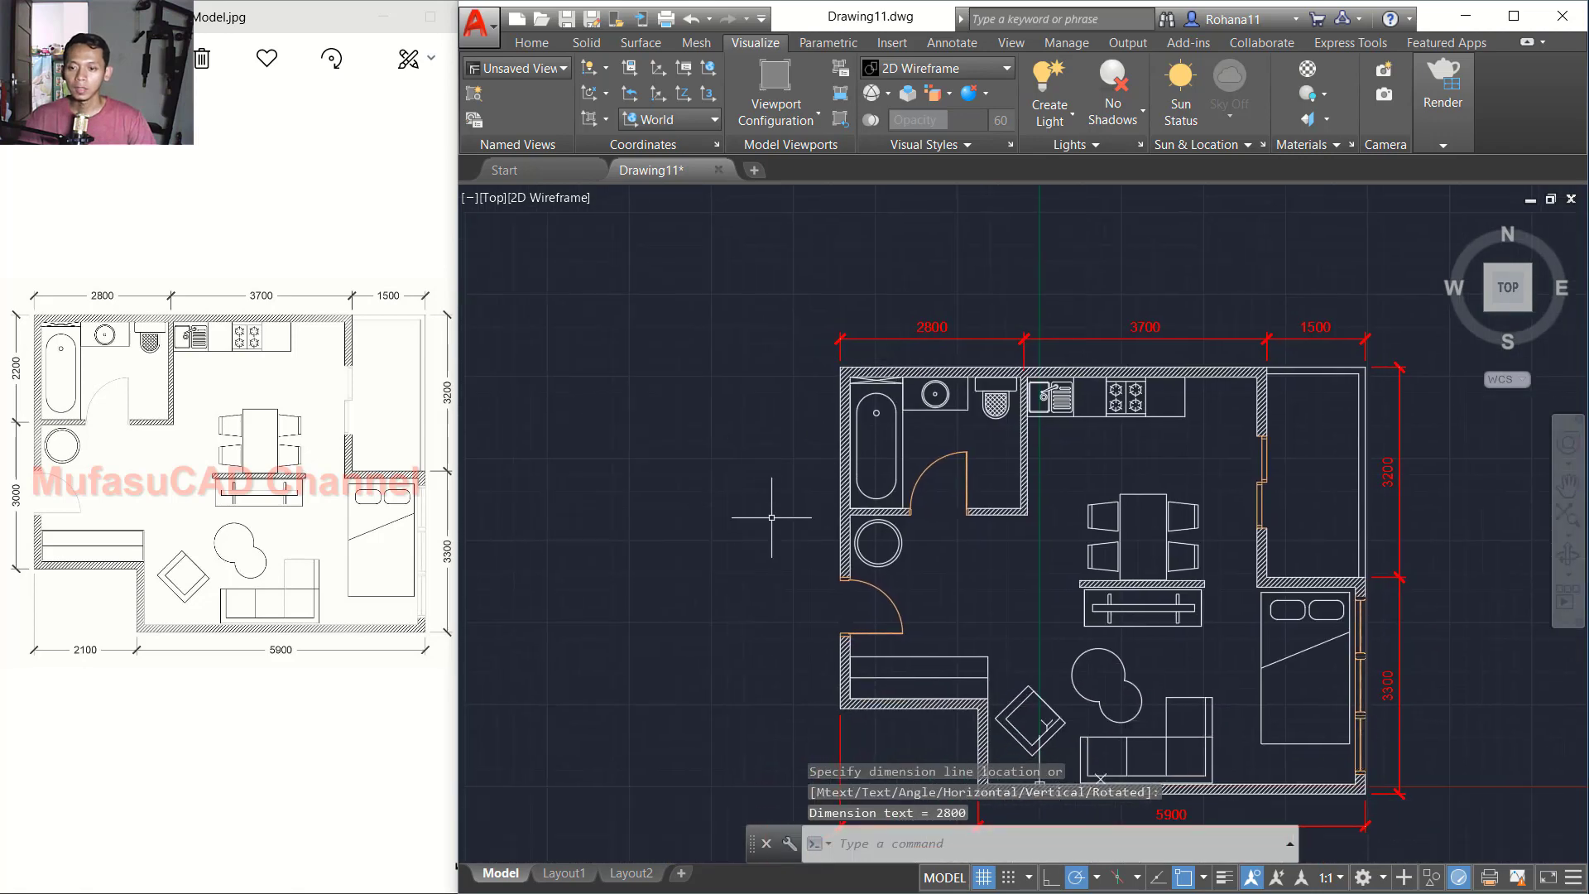
middle_click_drag(791, 502, 771, 486)
type("DIM")
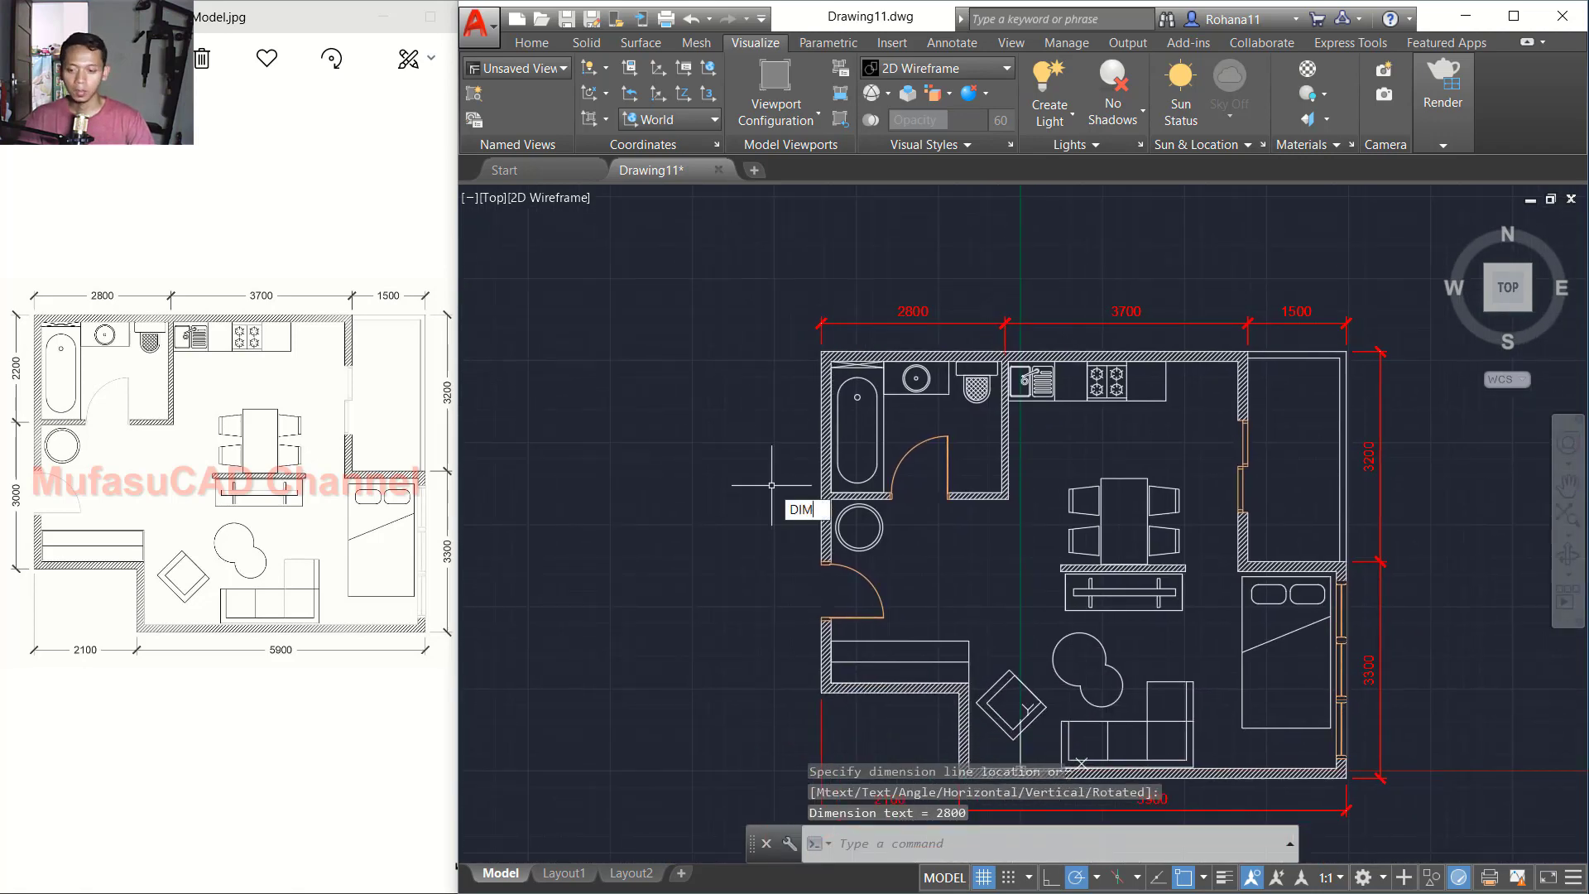
type("L")
key("Return")
scroll(824, 348, "up", 4)
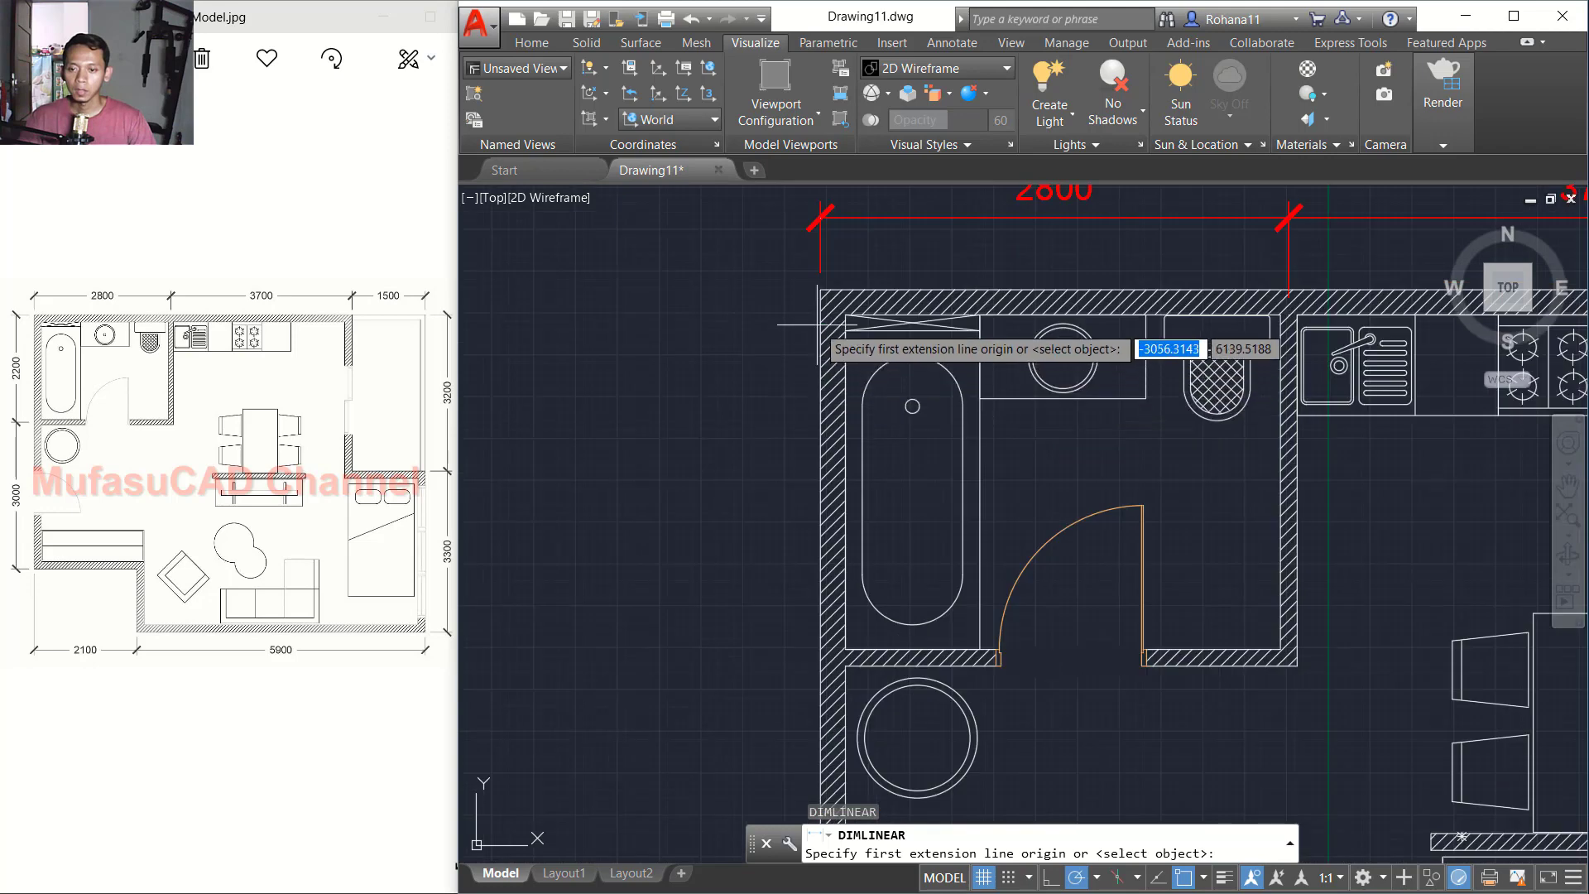
left_click(820, 289)
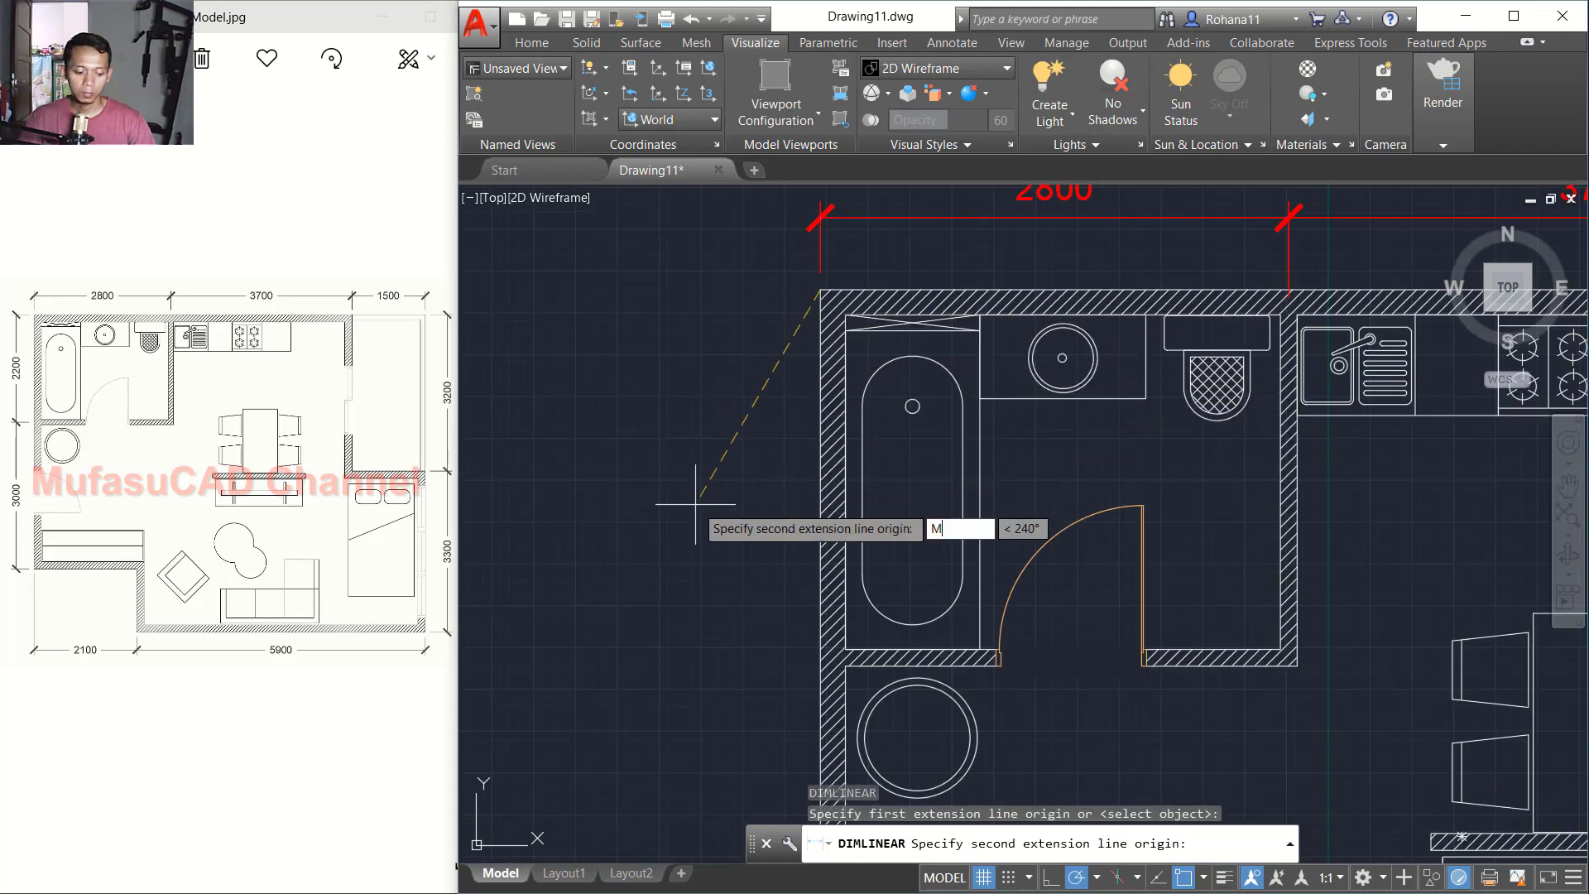
type("M2P")
key("Return")
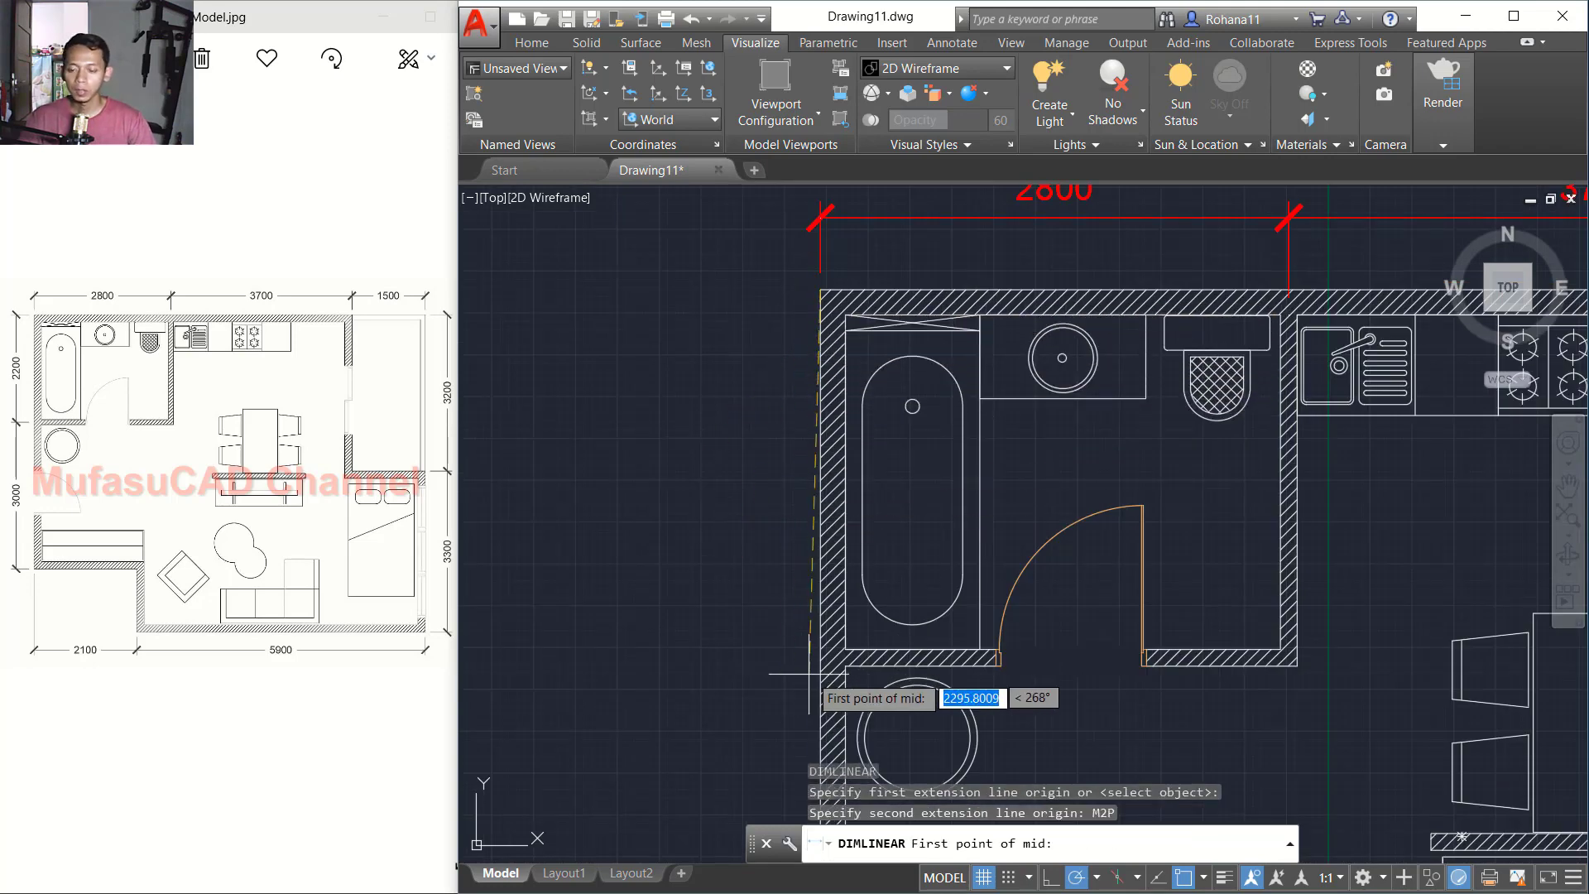
scroll(853, 658, "up", 2)
left_click(856, 659)
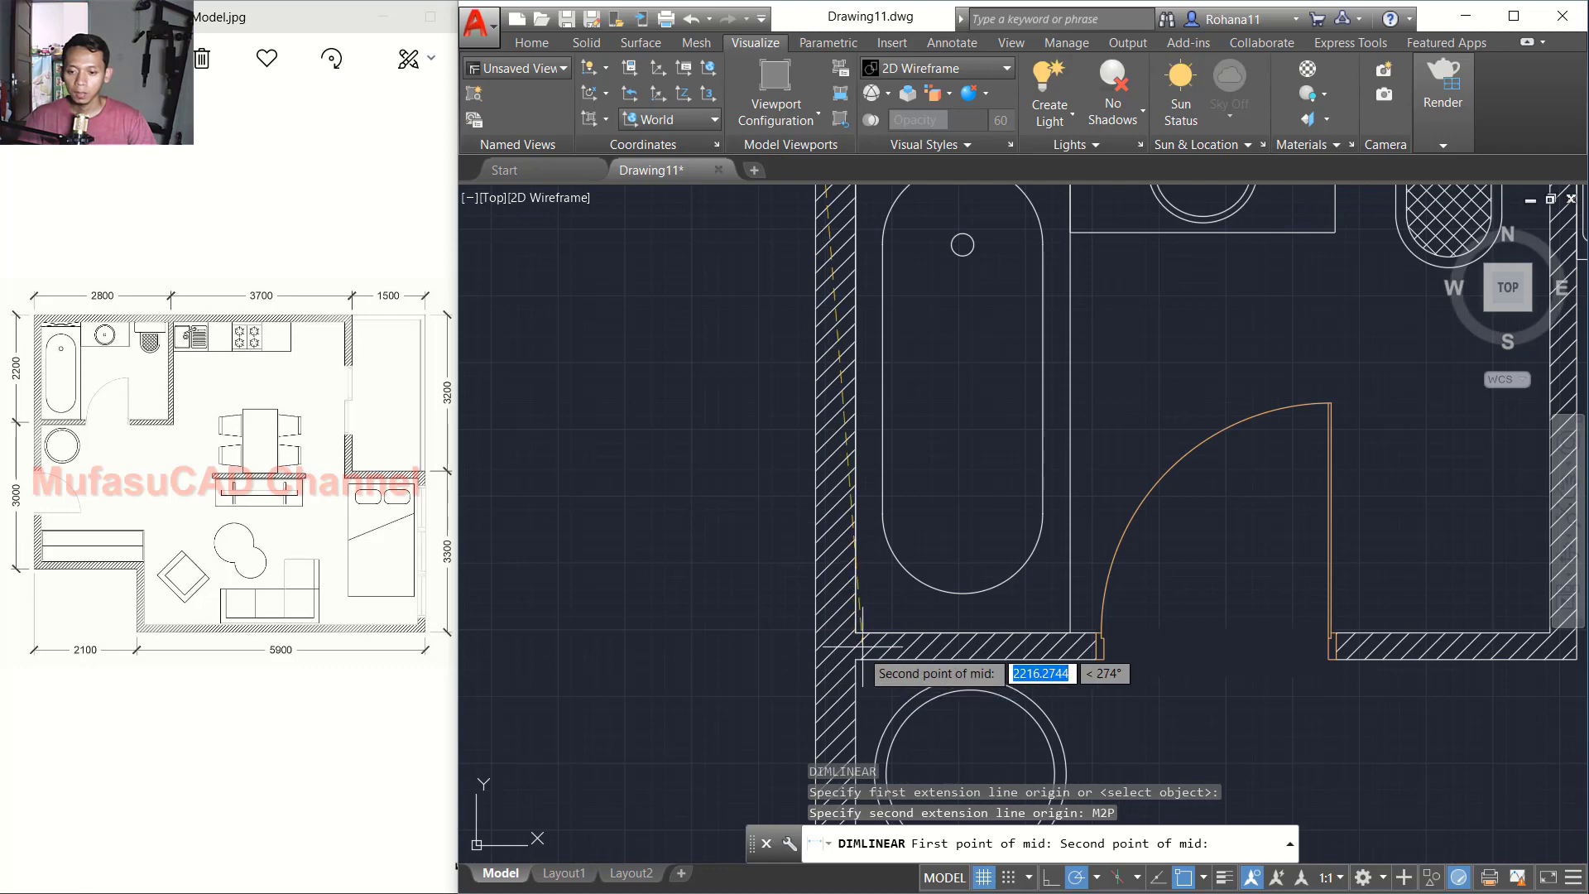
scroll(856, 659, "up", 2)
left_click(856, 634)
scroll(856, 633, "down", 2)
scroll(819, 625, "down", 2)
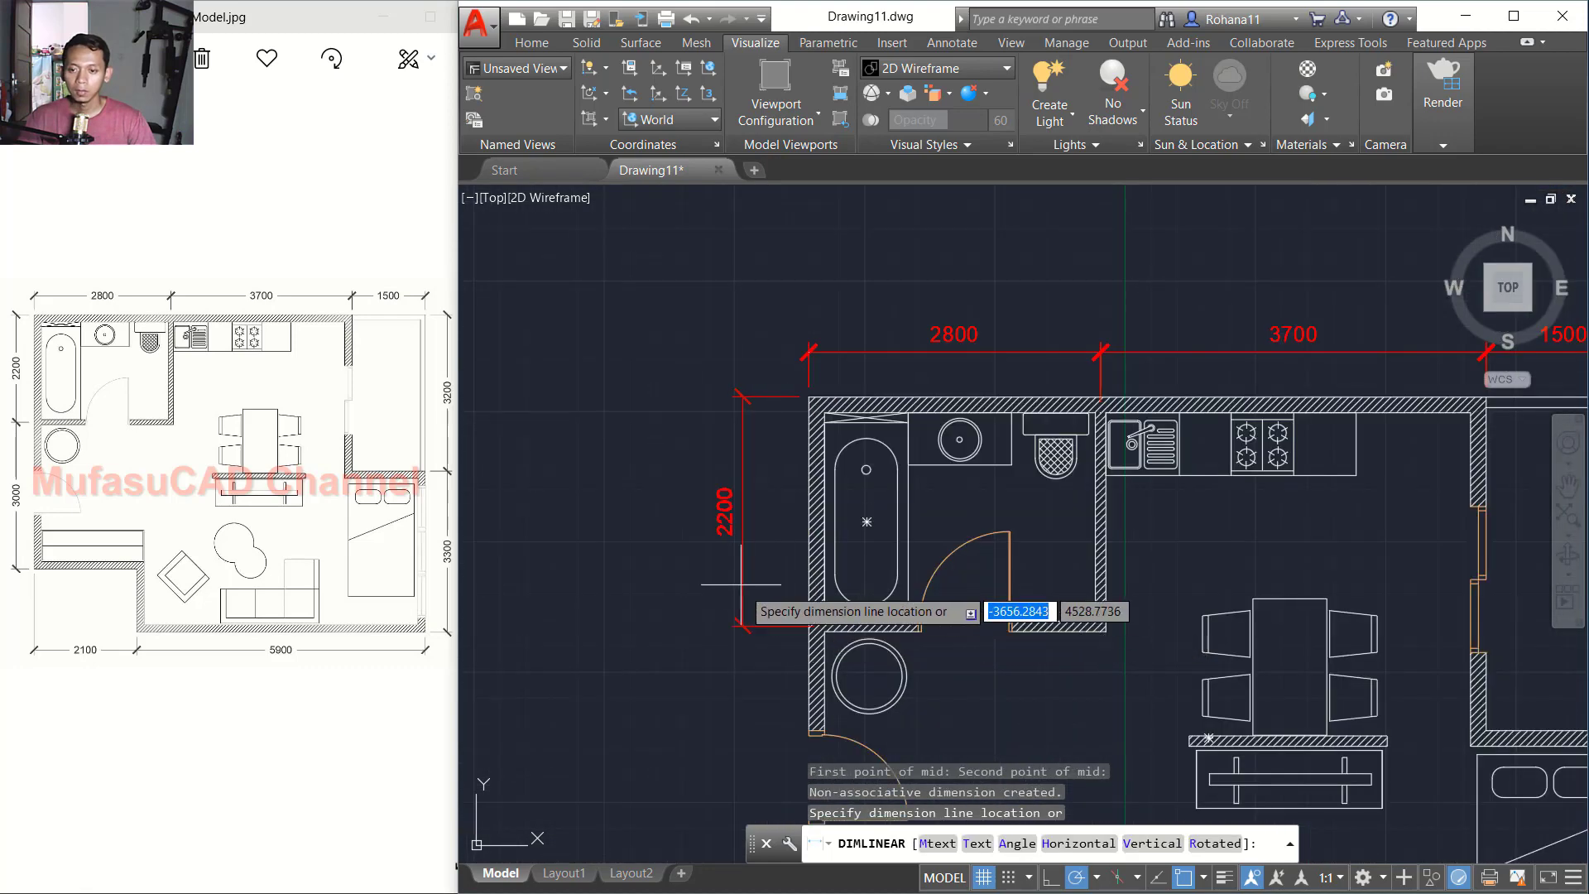
left_click(774, 625)
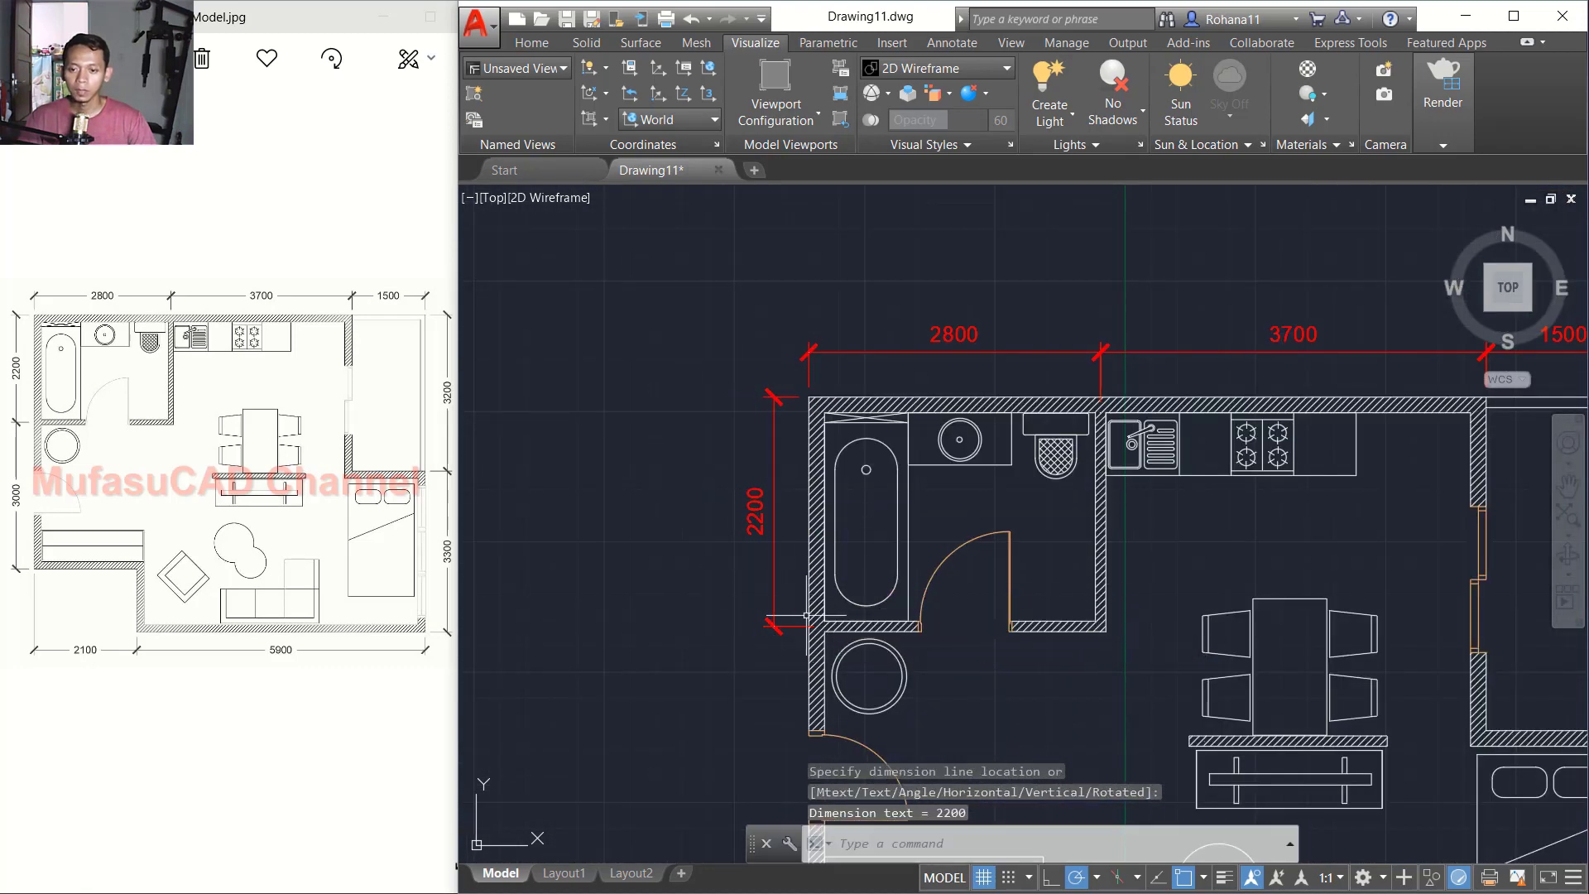
Step: Add a vertical linear dimension outside the entrance wall, from the bathroom partition's centre to the wall's lower outer corner, in line with the 2200 dimension
scroll(783, 627, "up", 4)
key("Return")
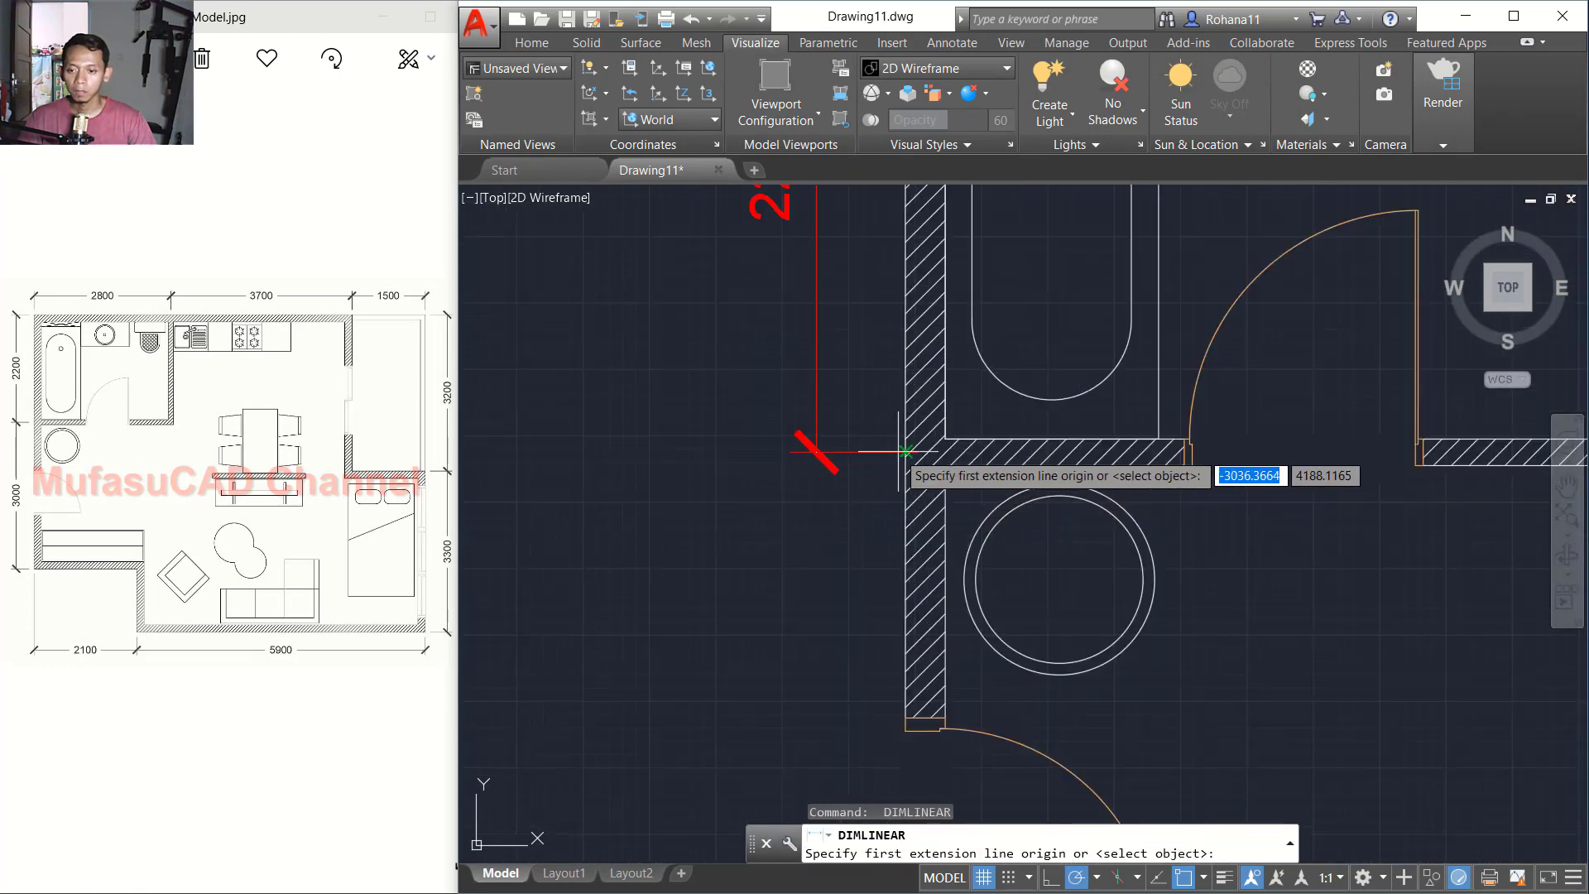
left_click(856, 454)
scroll(856, 454, "down", 2)
scroll(836, 553, "up", 2)
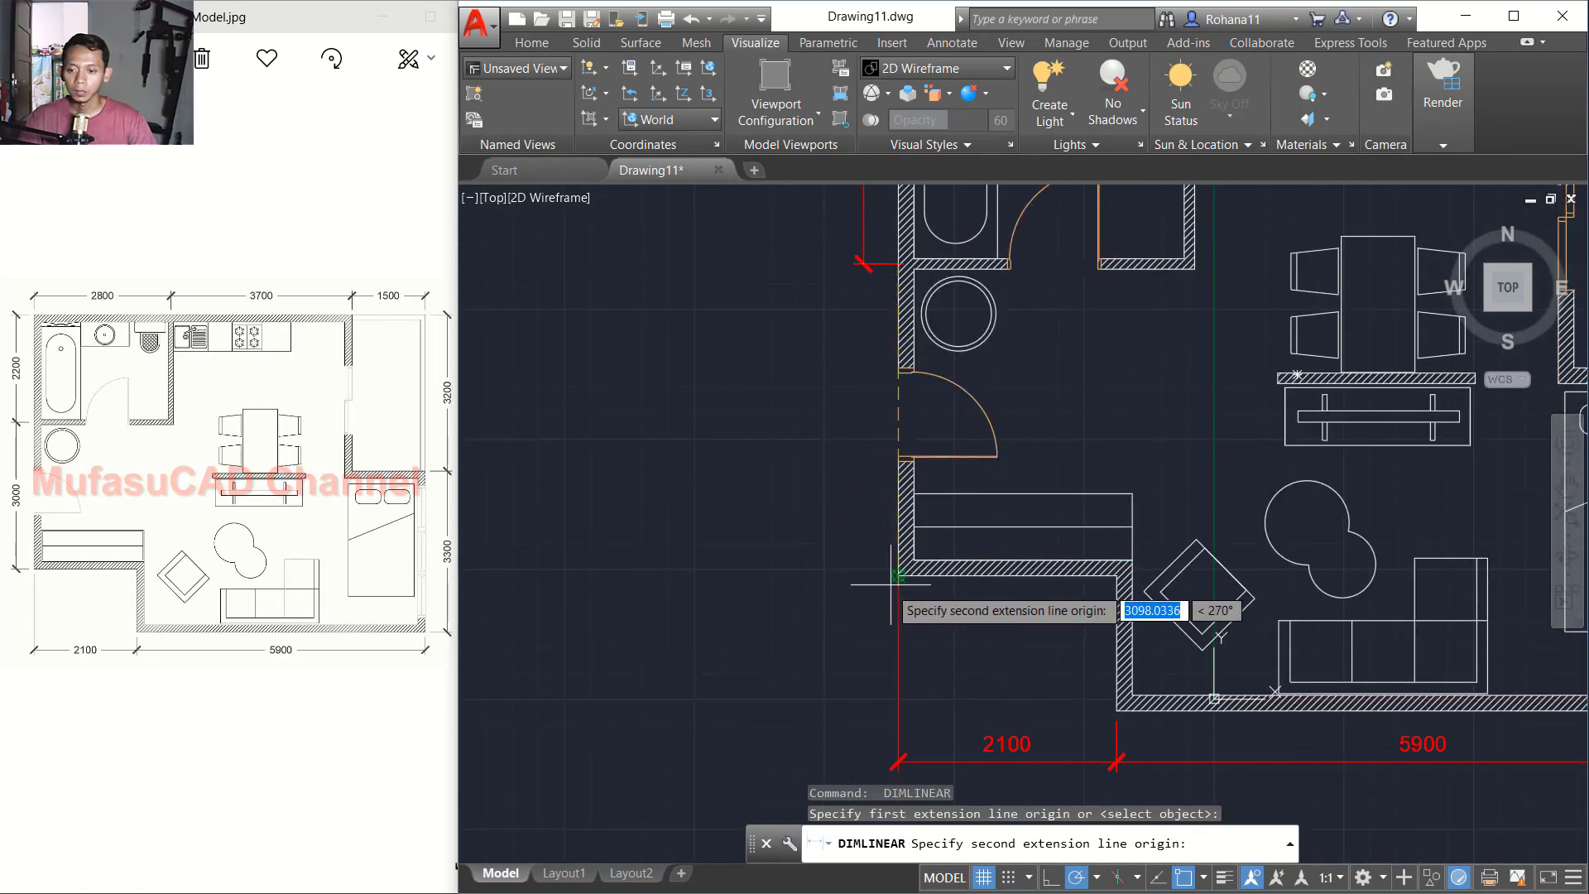
left_click(894, 571)
scroll(890, 591, "down", 1)
scroll(828, 455, "up", 1)
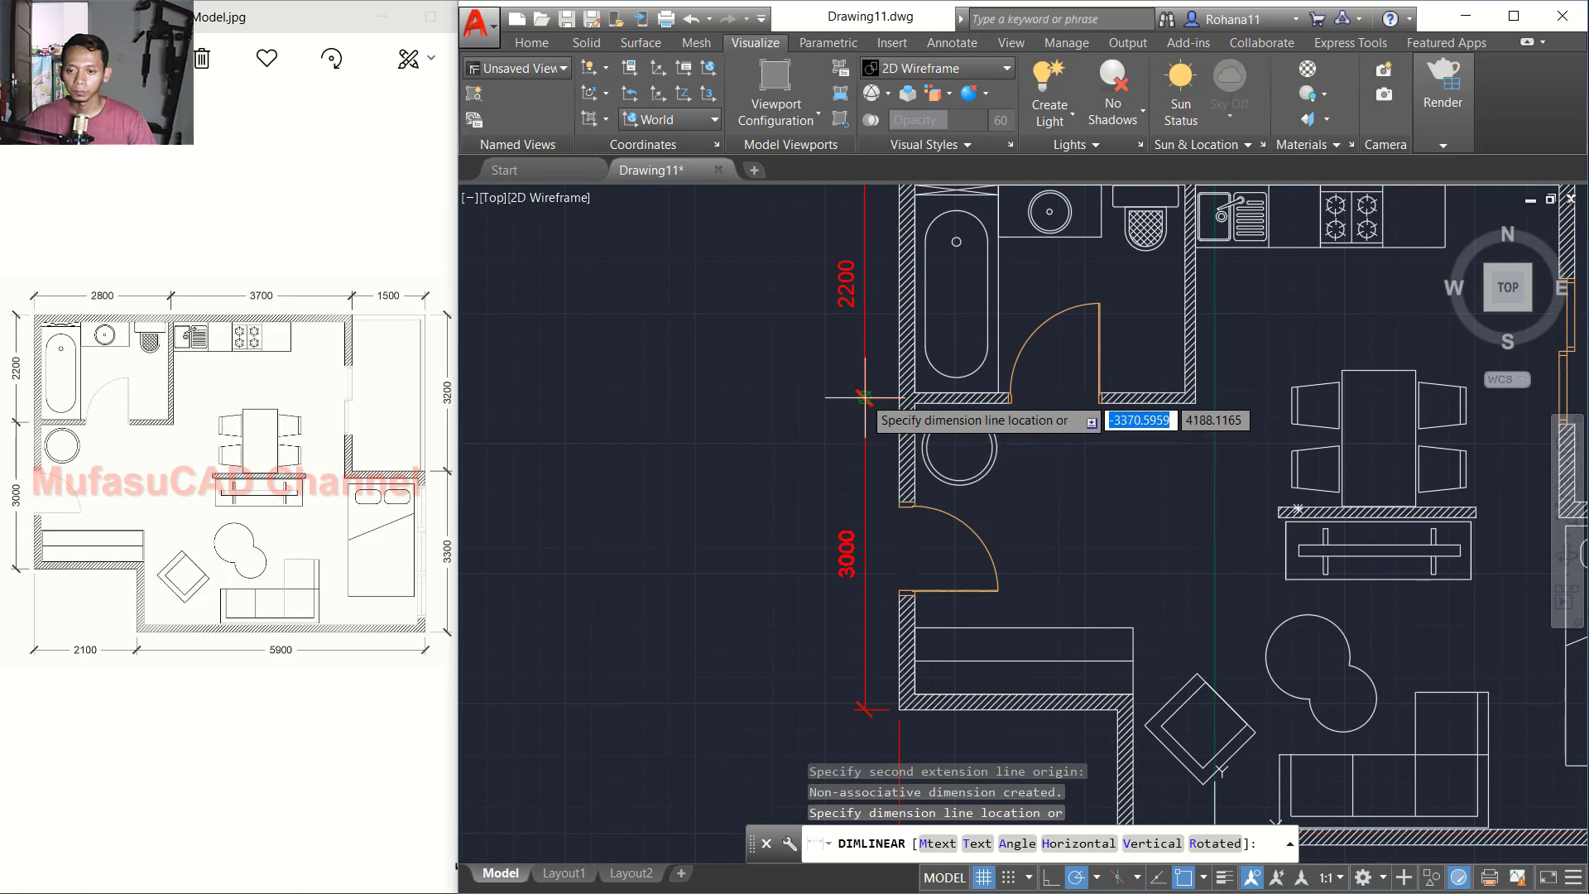
left_click(864, 420)
Step: Stretch the 2200 dimension's lower extension origin horizontally to the outer face of the exterior wall
scroll(802, 391, "up", 3)
left_click(762, 337)
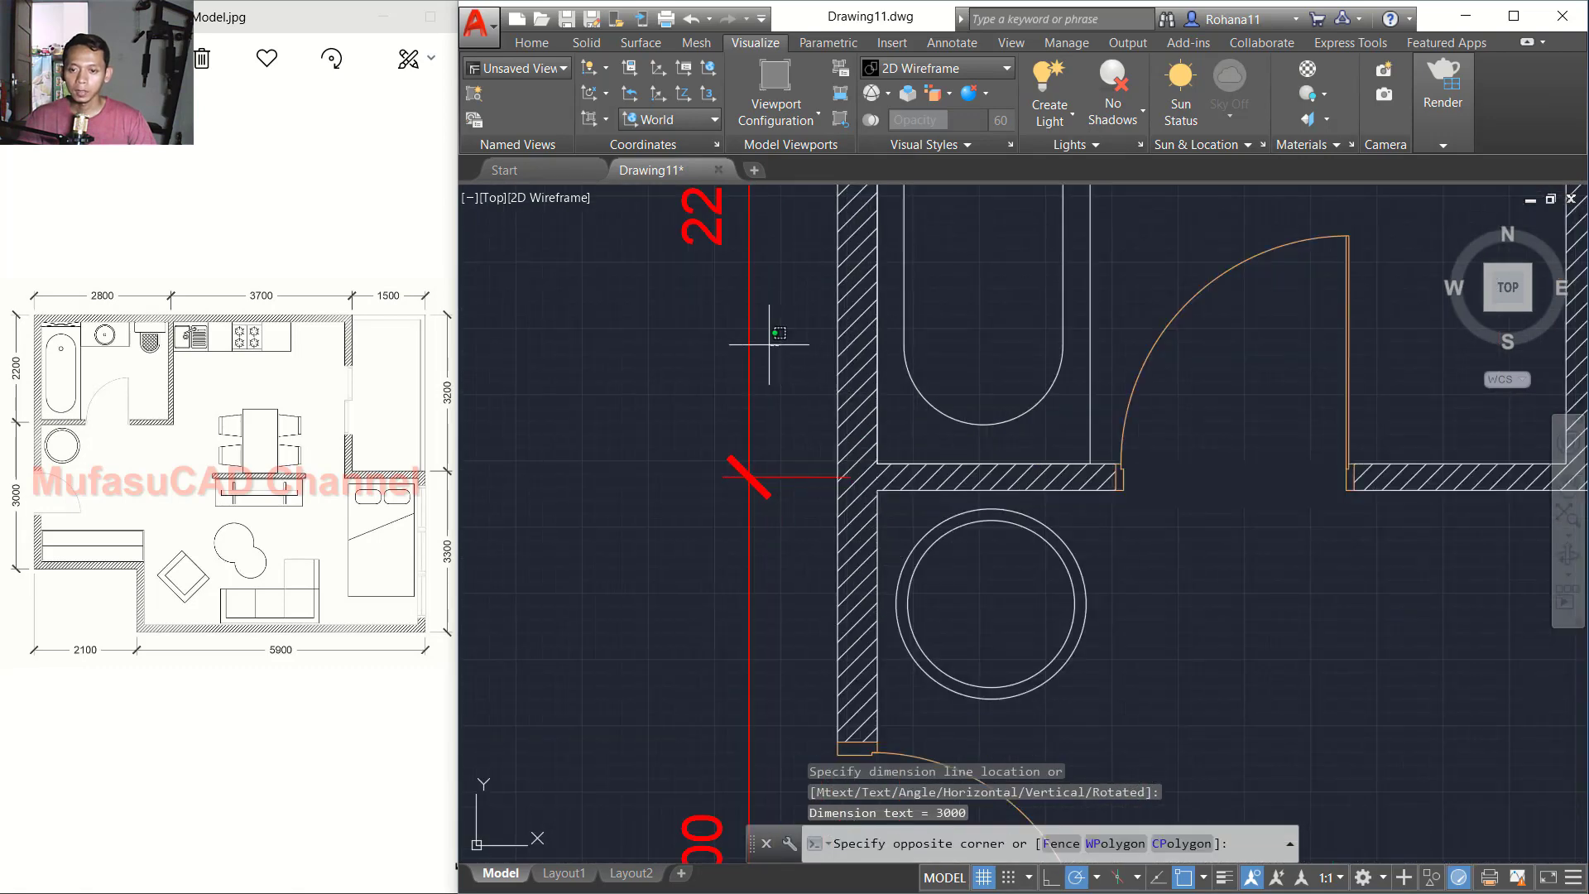
left_click(669, 378)
scroll(873, 458, "up", 2)
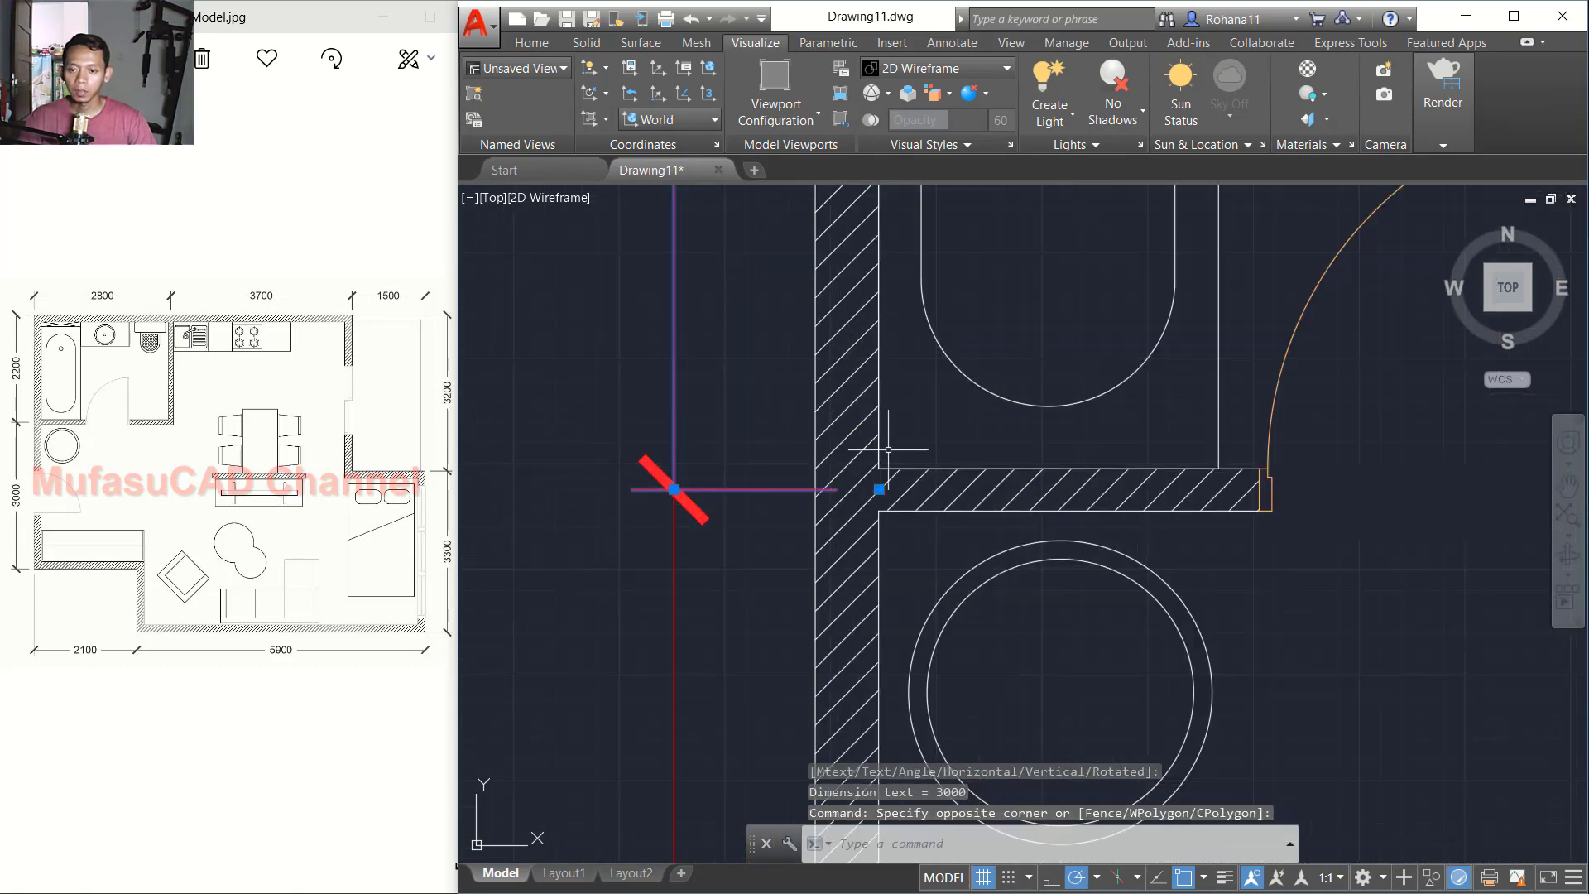
left_click(879, 489)
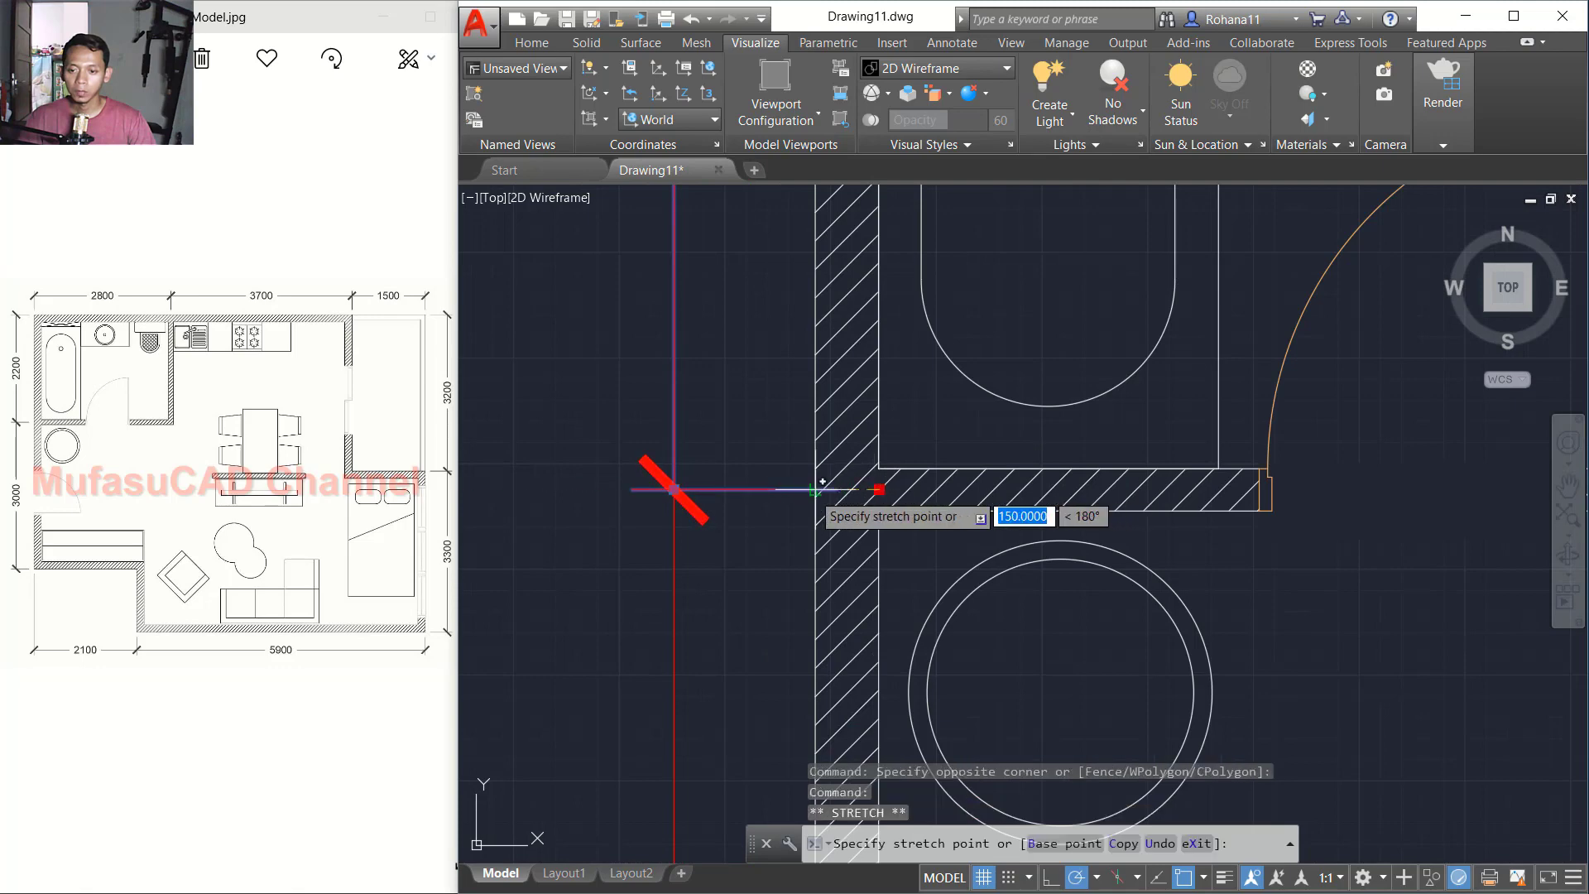
scroll(952, 459, "down", 5)
key("Escape")
Step: Stretch the 3700 dimension's extension origin at the bathroom partition up to the outer face of the top wall
scroll(974, 450, "down", 1)
scroll(1082, 300, "up", 3)
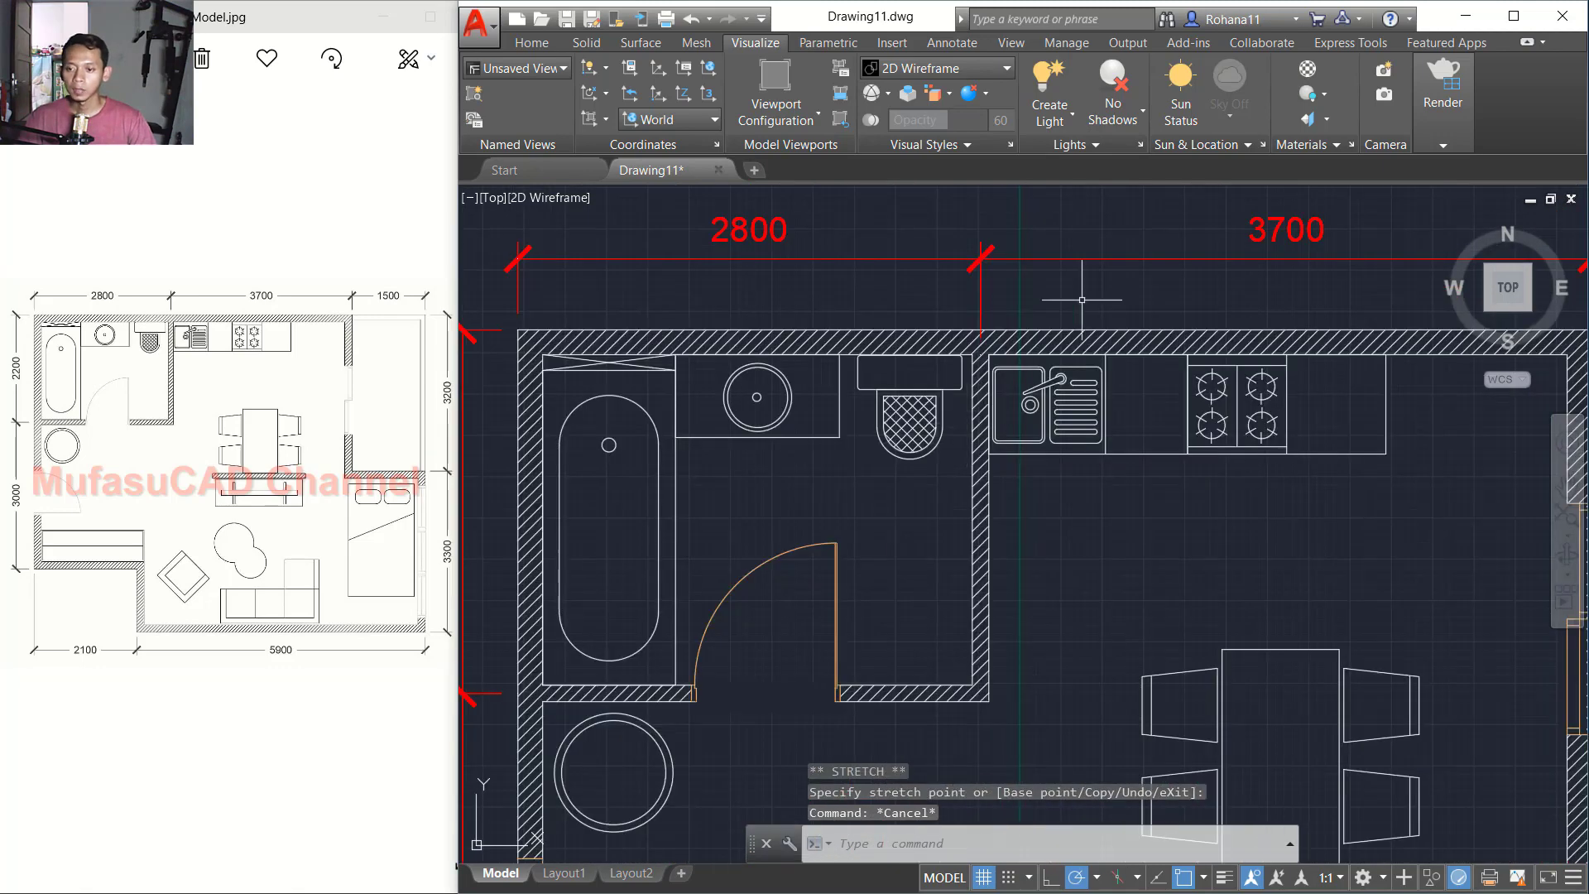
left_click(1128, 276)
scroll(1110, 281, "up", 4)
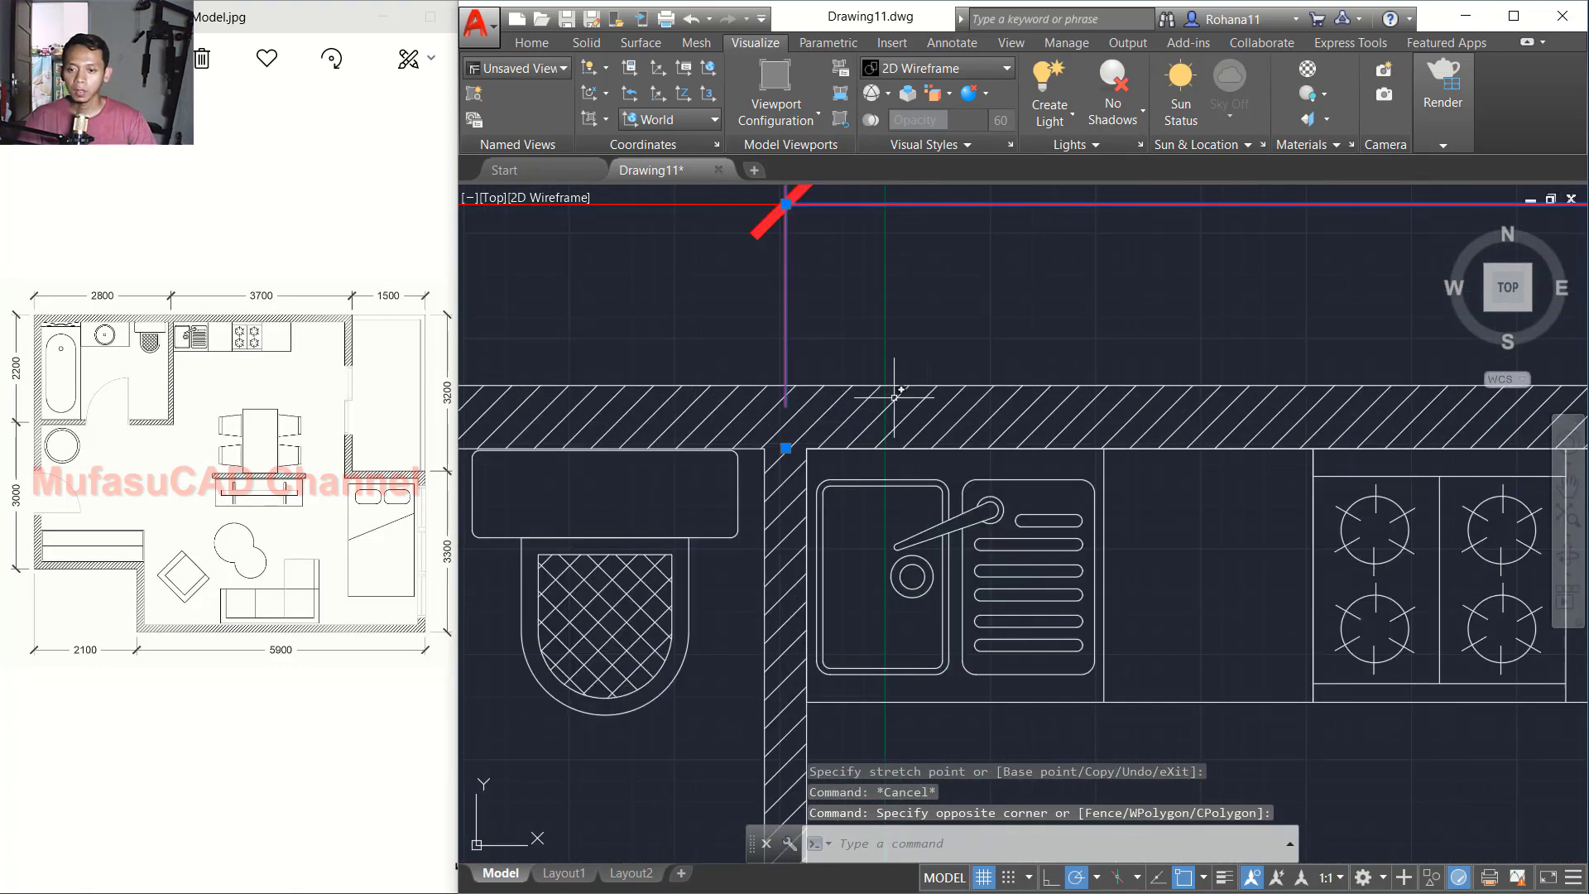
key("Escape")
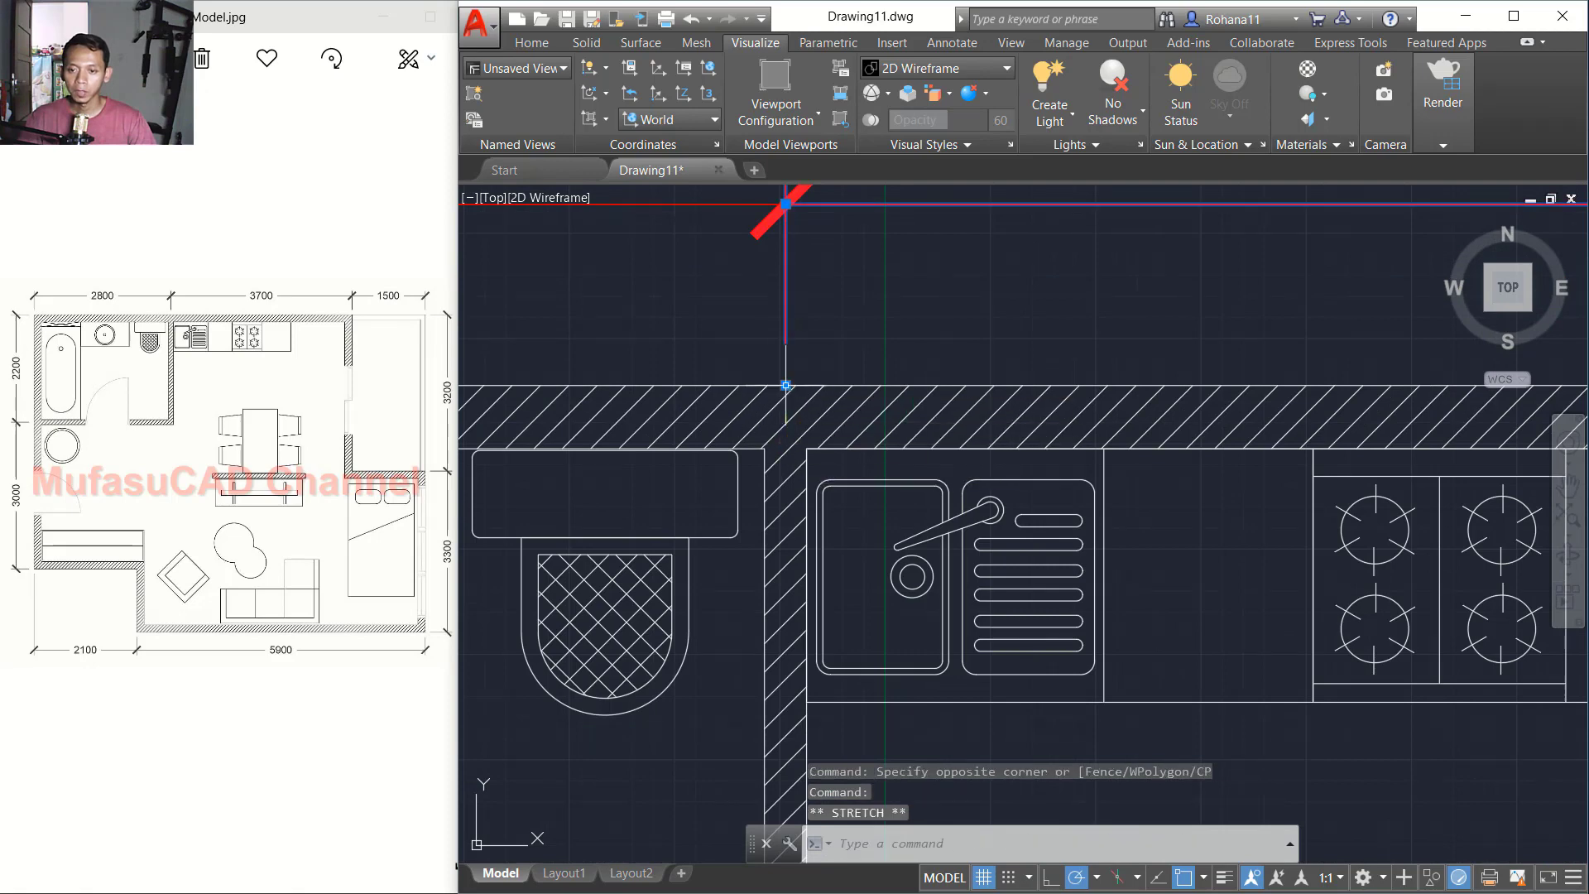
scroll(914, 365, "down", 4)
scroll(969, 398, "down", 2)
middle_click_drag(978, 505, 967, 382)
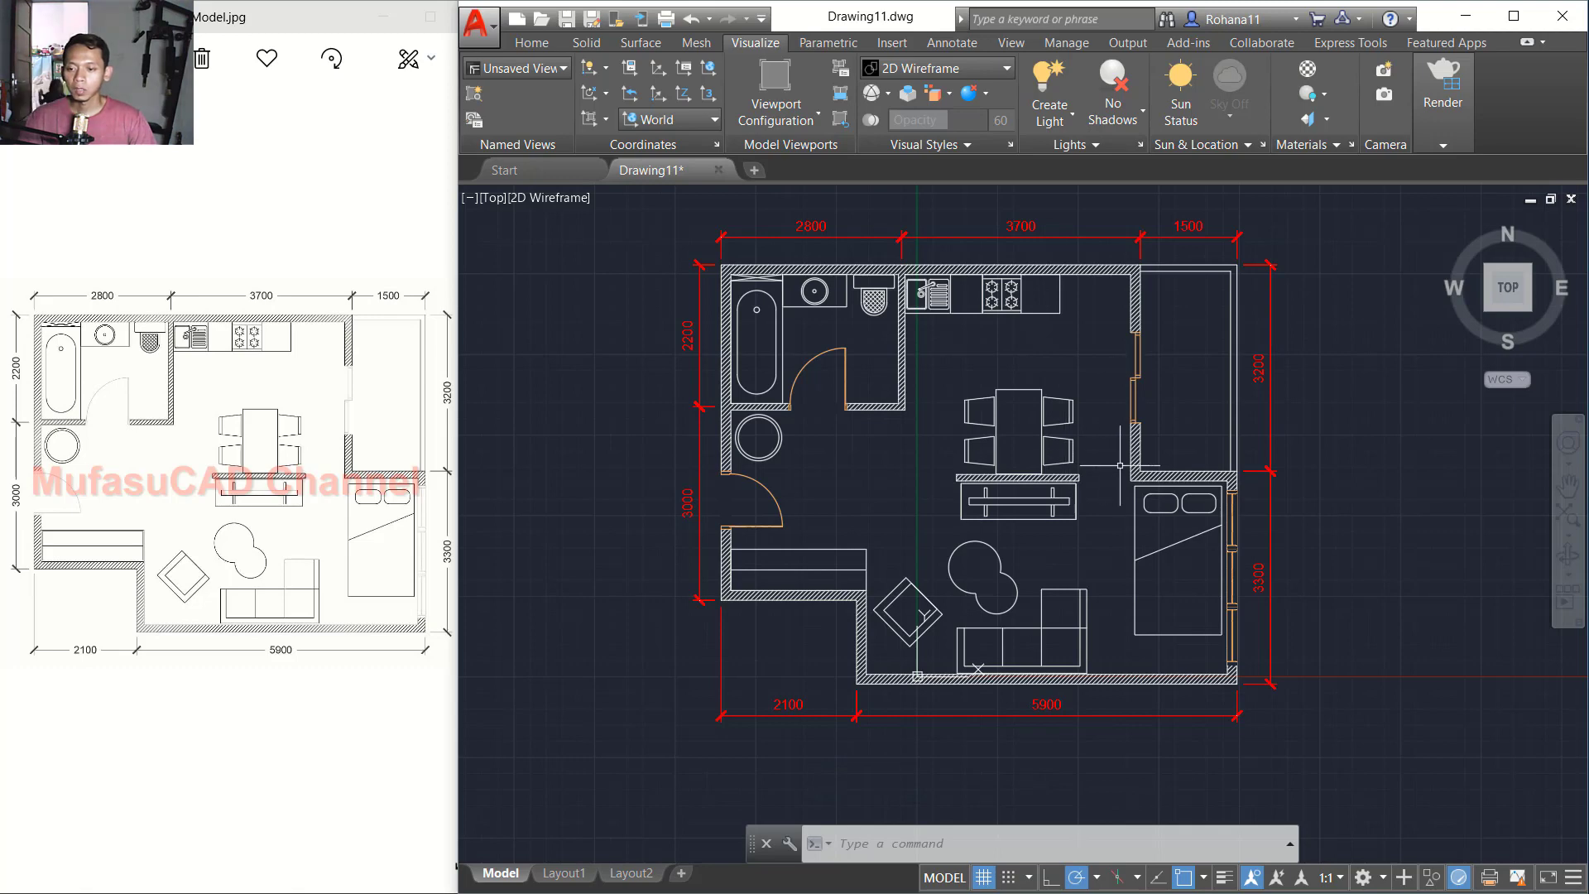
scroll(1098, 459, "down", 2)
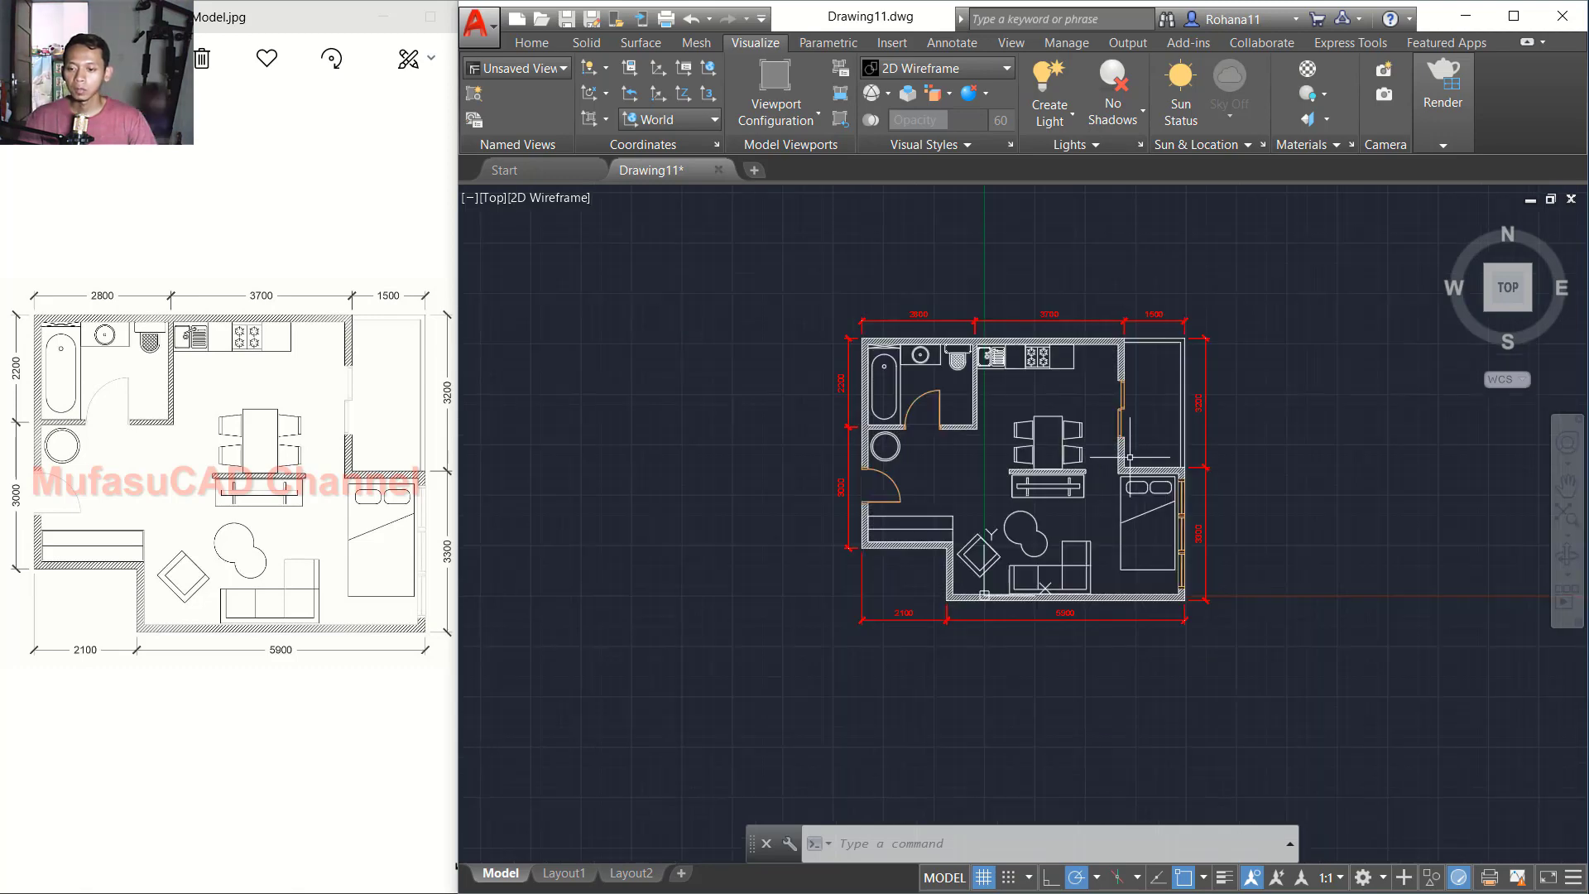
middle_click_drag(1098, 459, 954, 462)
scroll(908, 490, "up", 2)
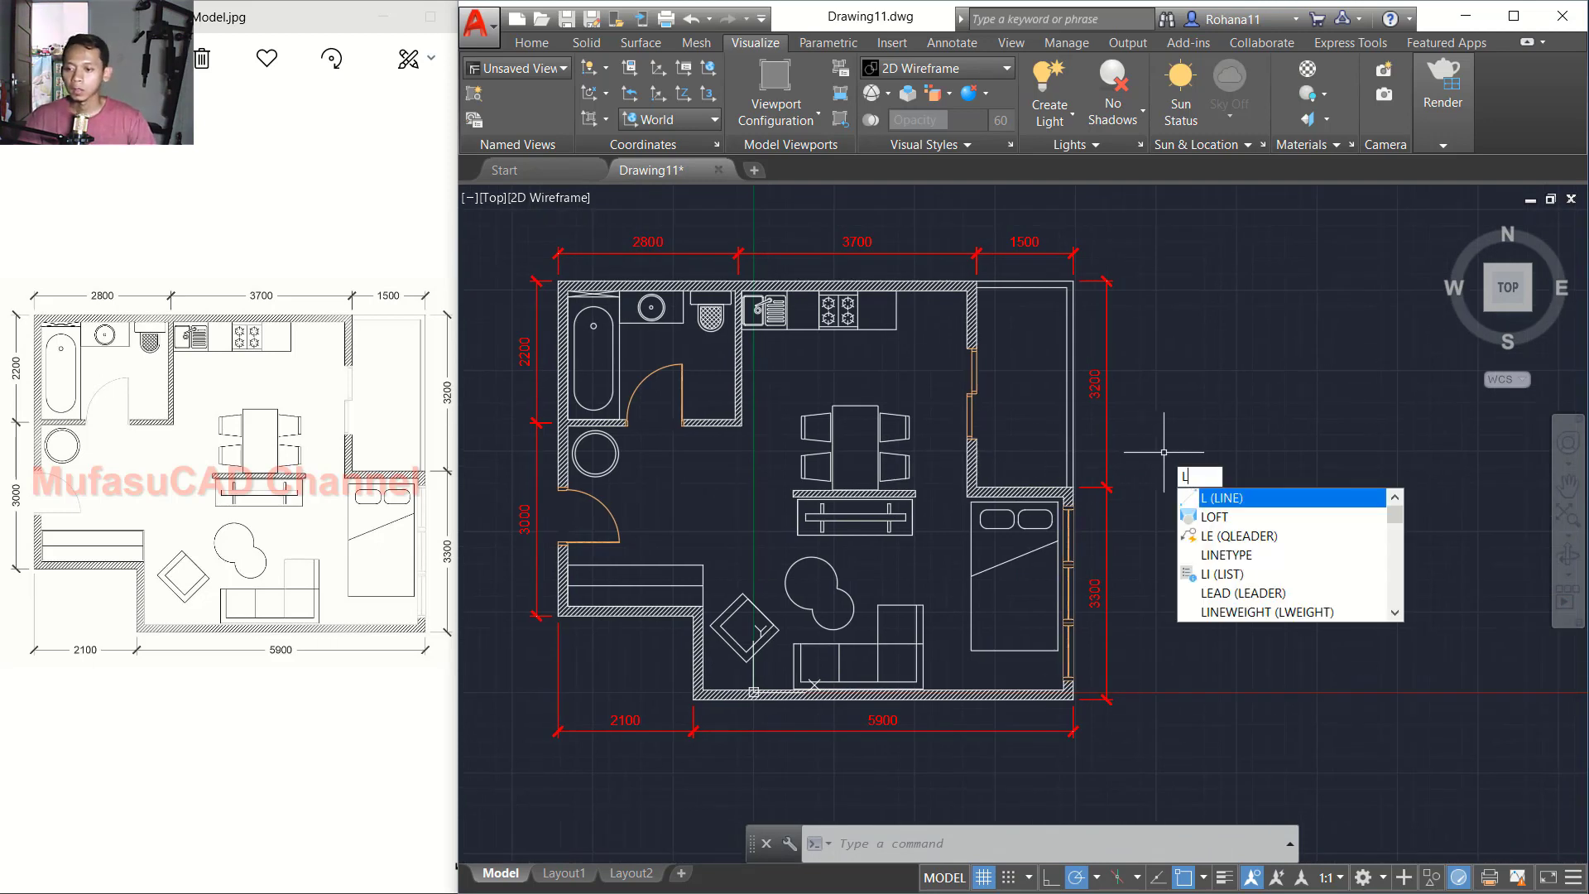
Step: Draw a closed upright frame 210 wide by 297 high from lines in the empty area beyond the balcony side of the plan
key("Return")
middle_click_drag(1170, 433, 975, 444)
left_click(1117, 373)
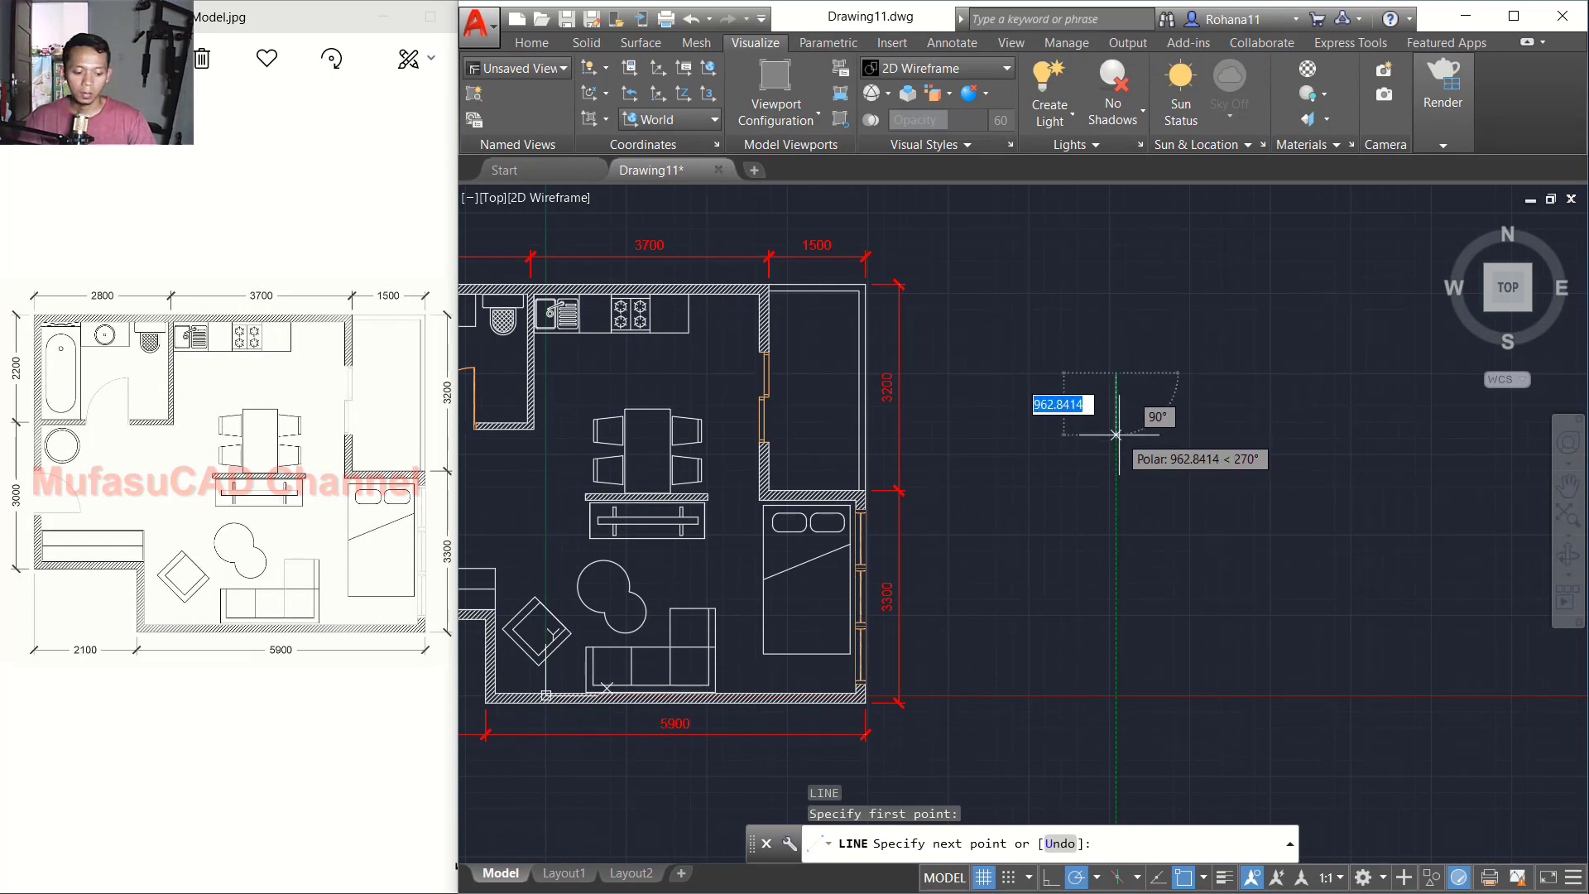
type("29")
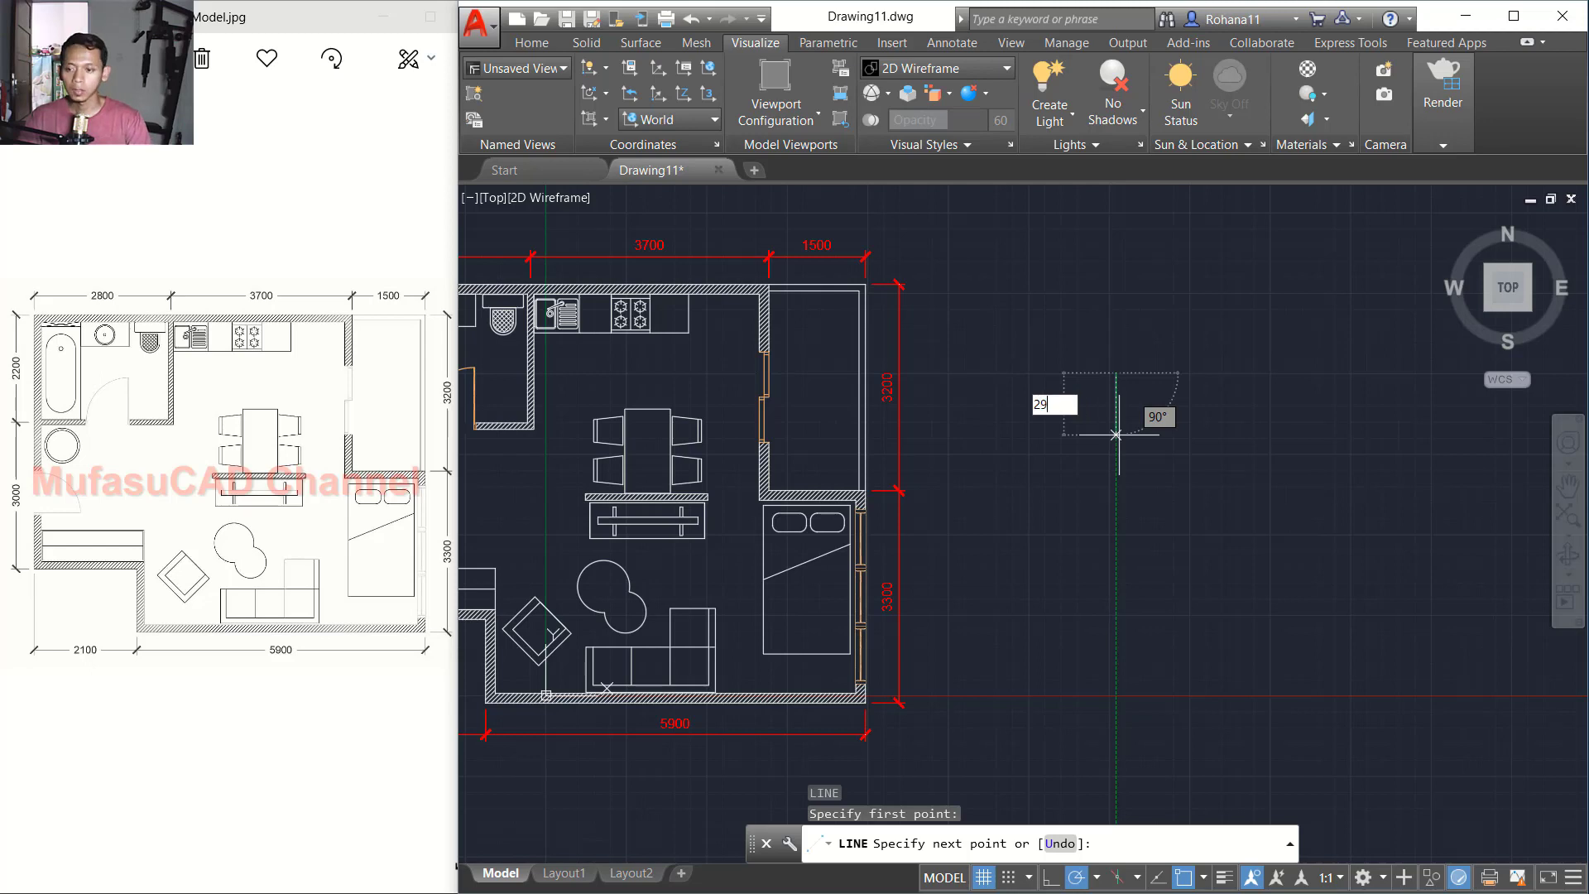
type("7")
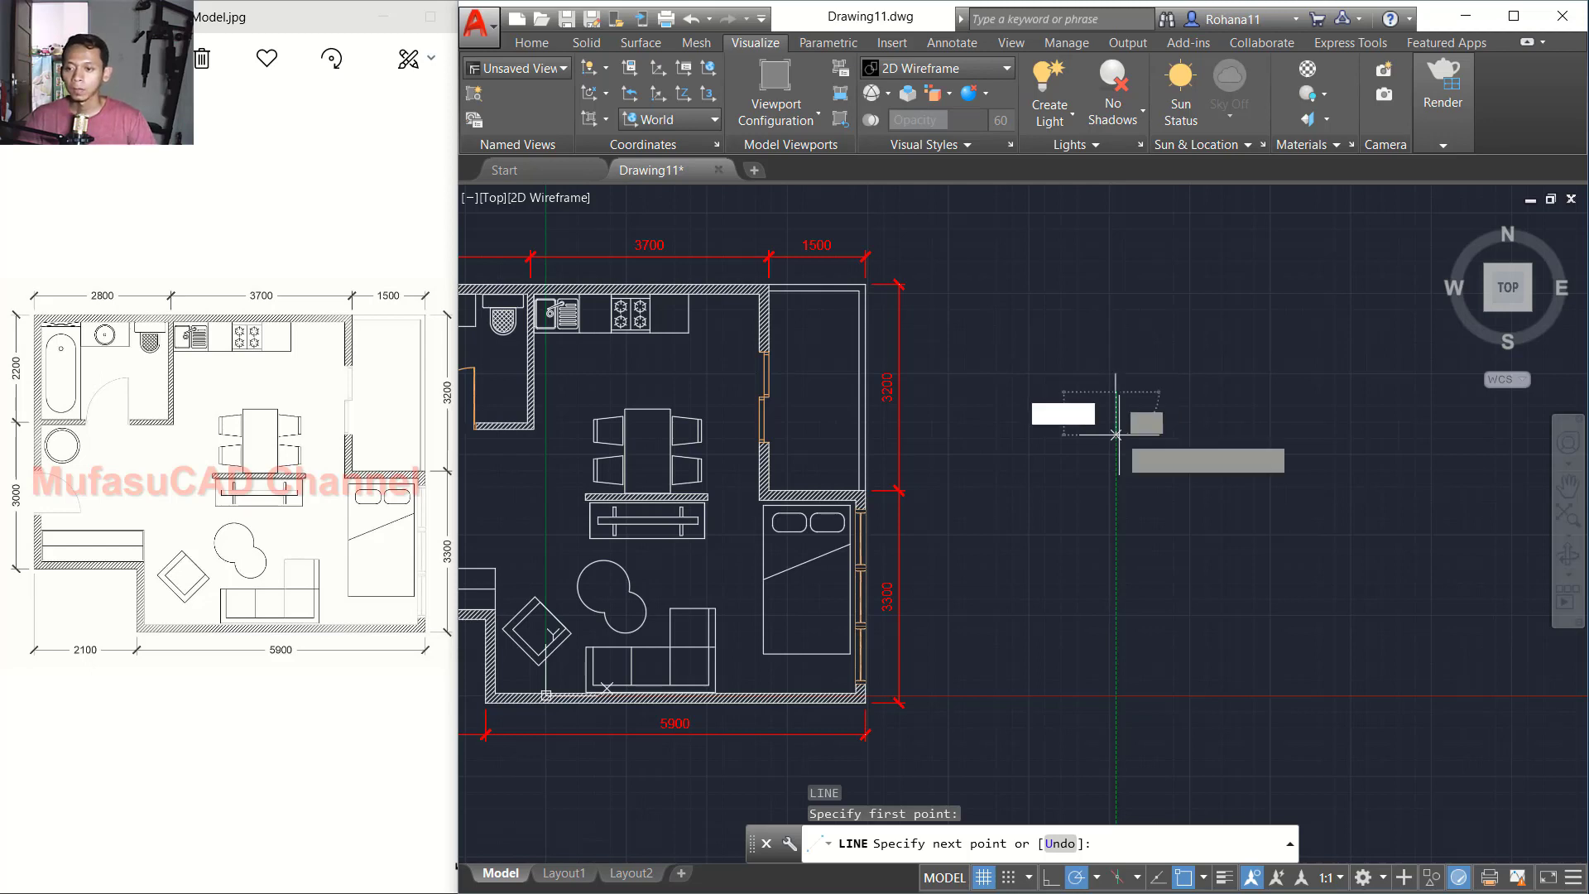
key("Return")
scroll(1151, 390, "up", 4)
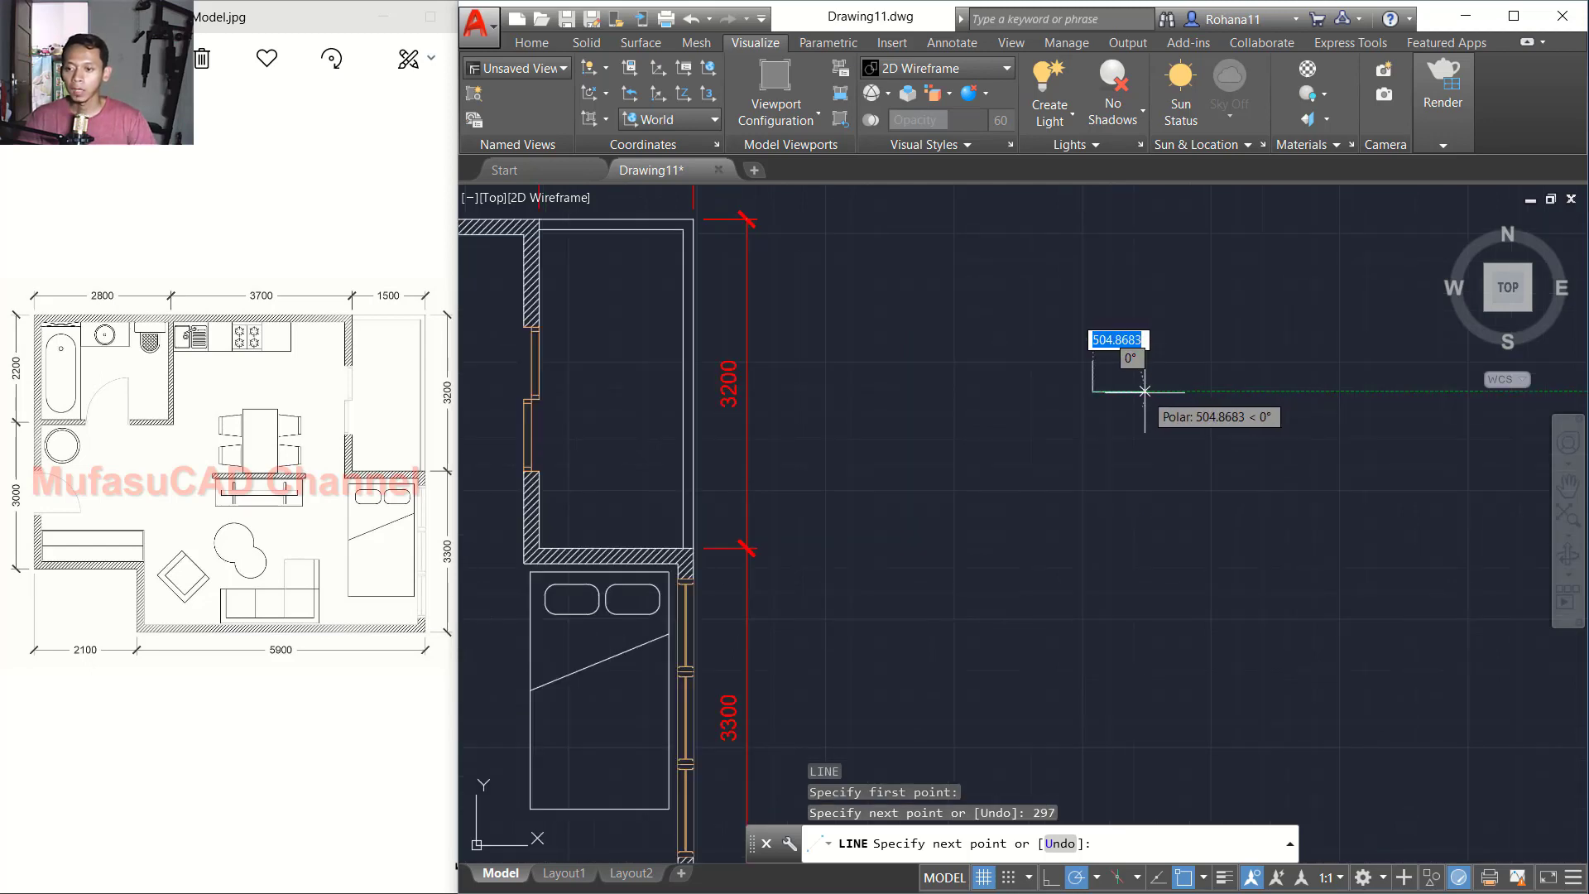
type("21")
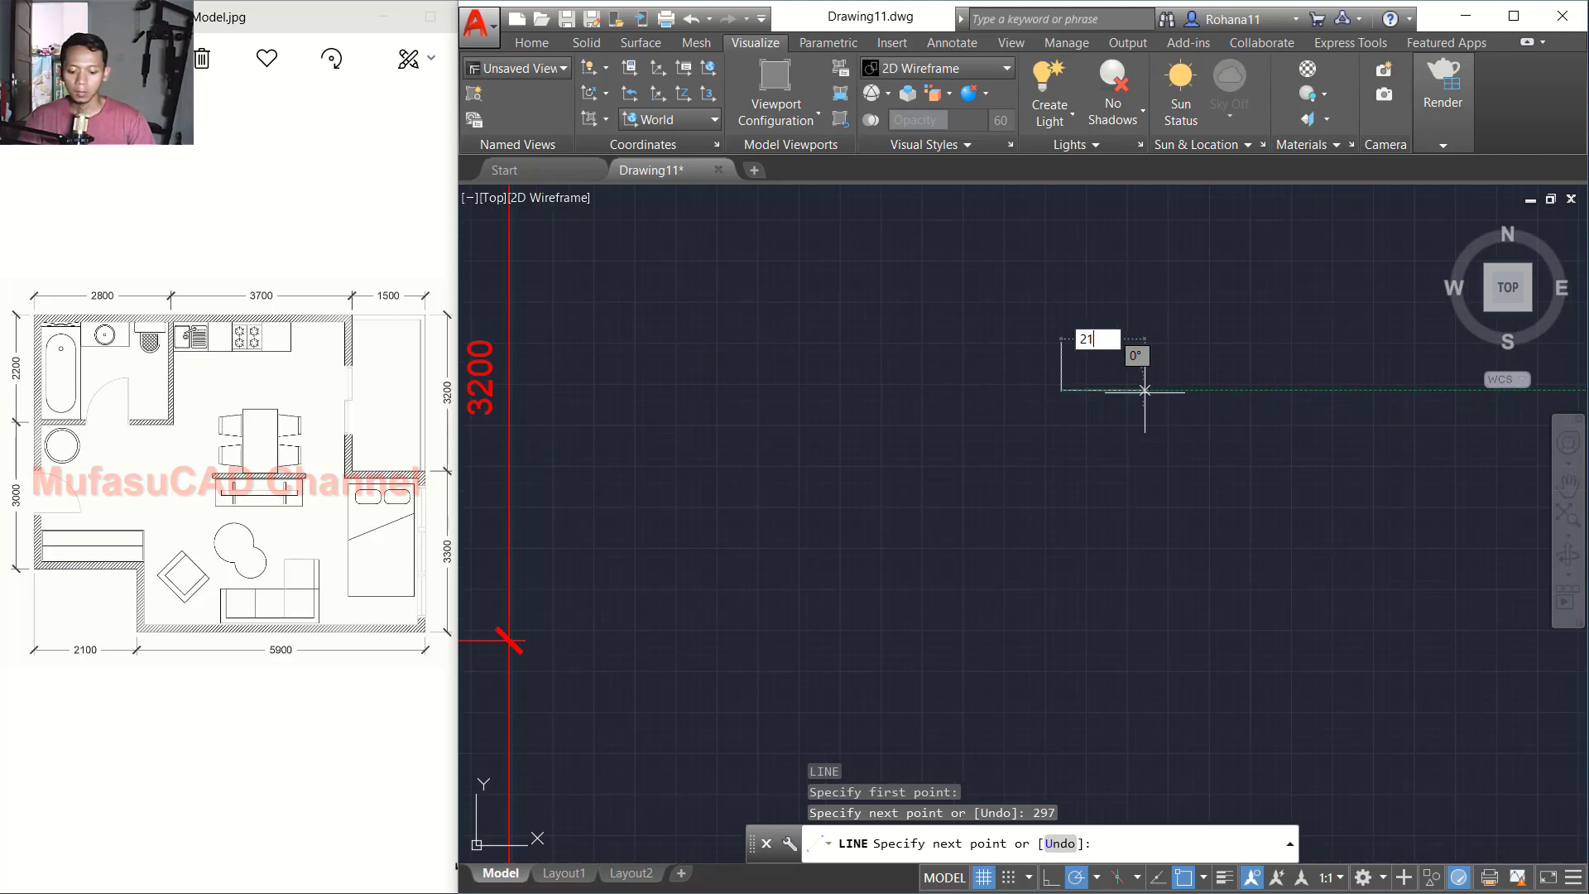
type("0")
key("Return")
scroll(1091, 338, "up", 2)
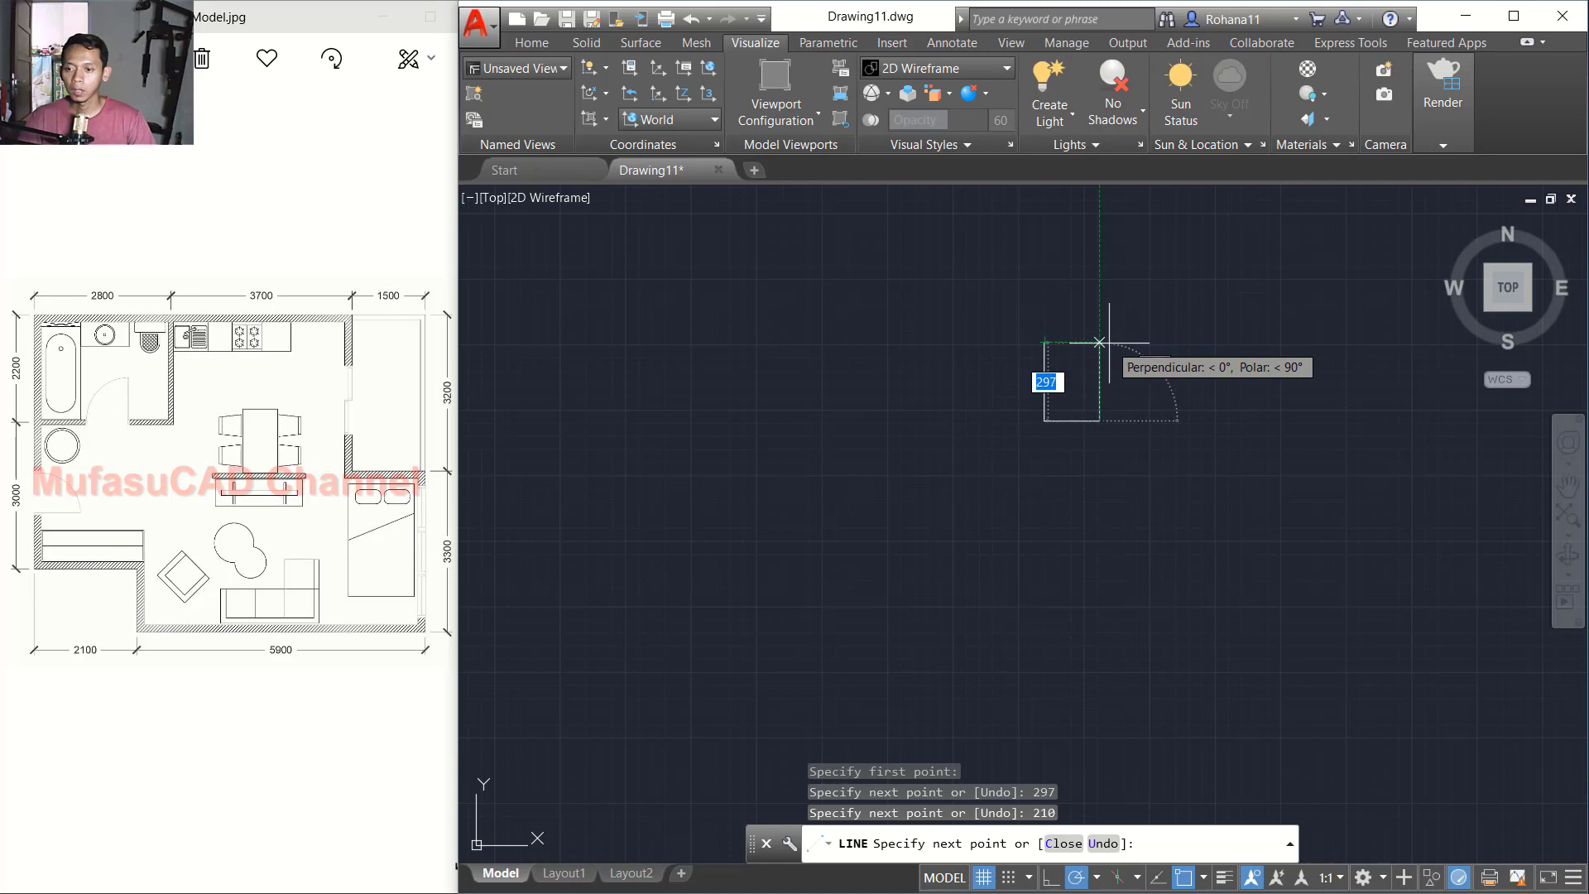
left_click(1100, 341)
left_click(1045, 341)
key("Return")
Step: Scale the small 210 × 297 frame by a factor of 50 from its lower-left corner
scroll(1076, 364, "down", 4)
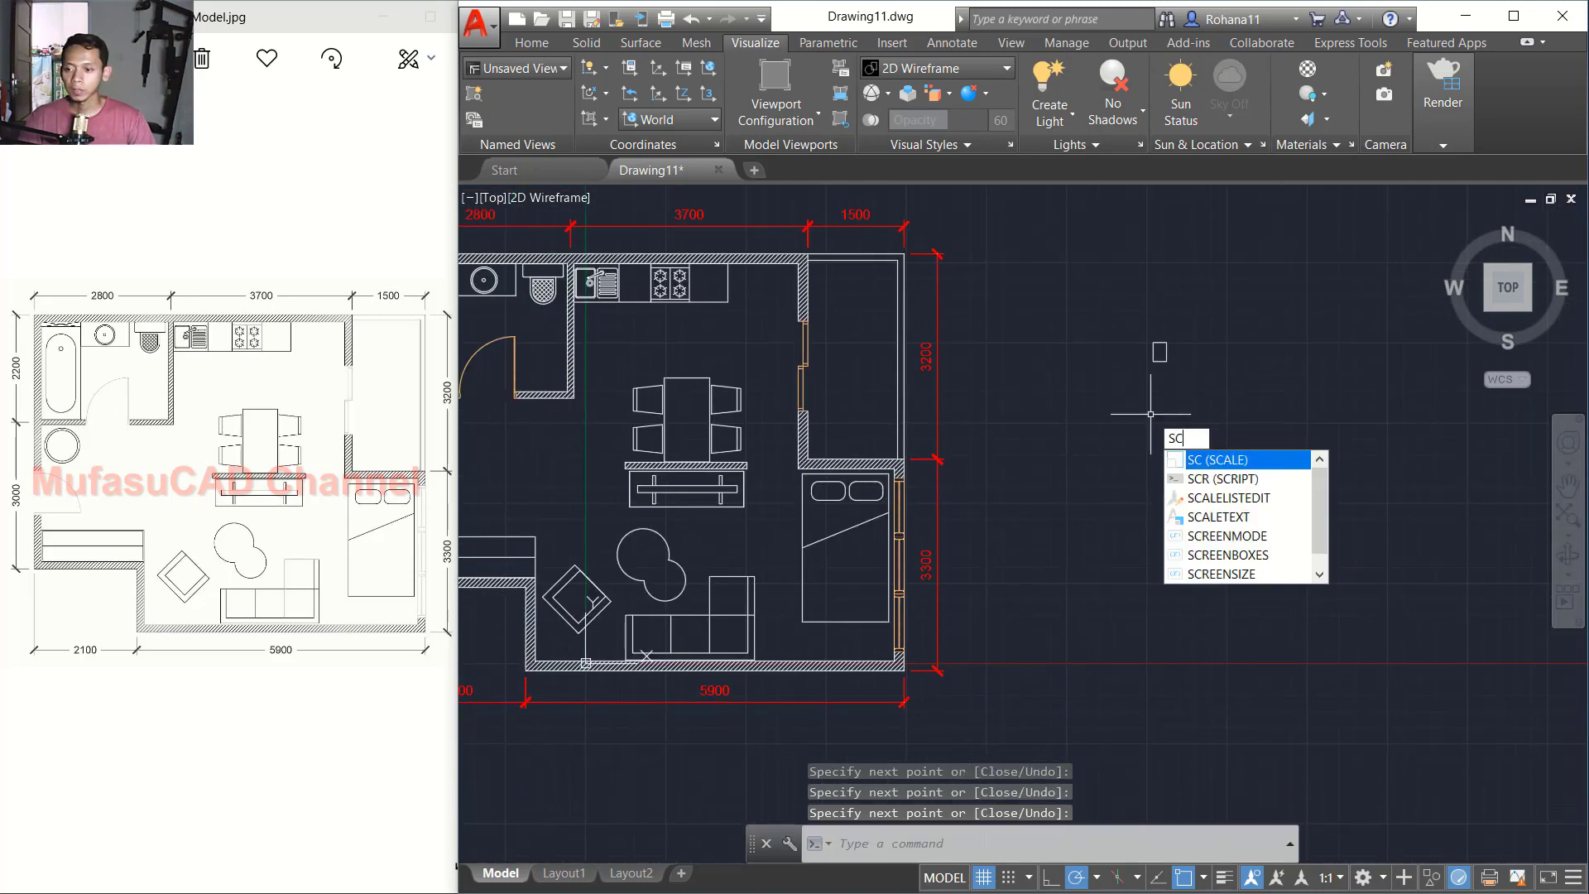
key("Return")
left_click(1192, 326)
left_click(1122, 394)
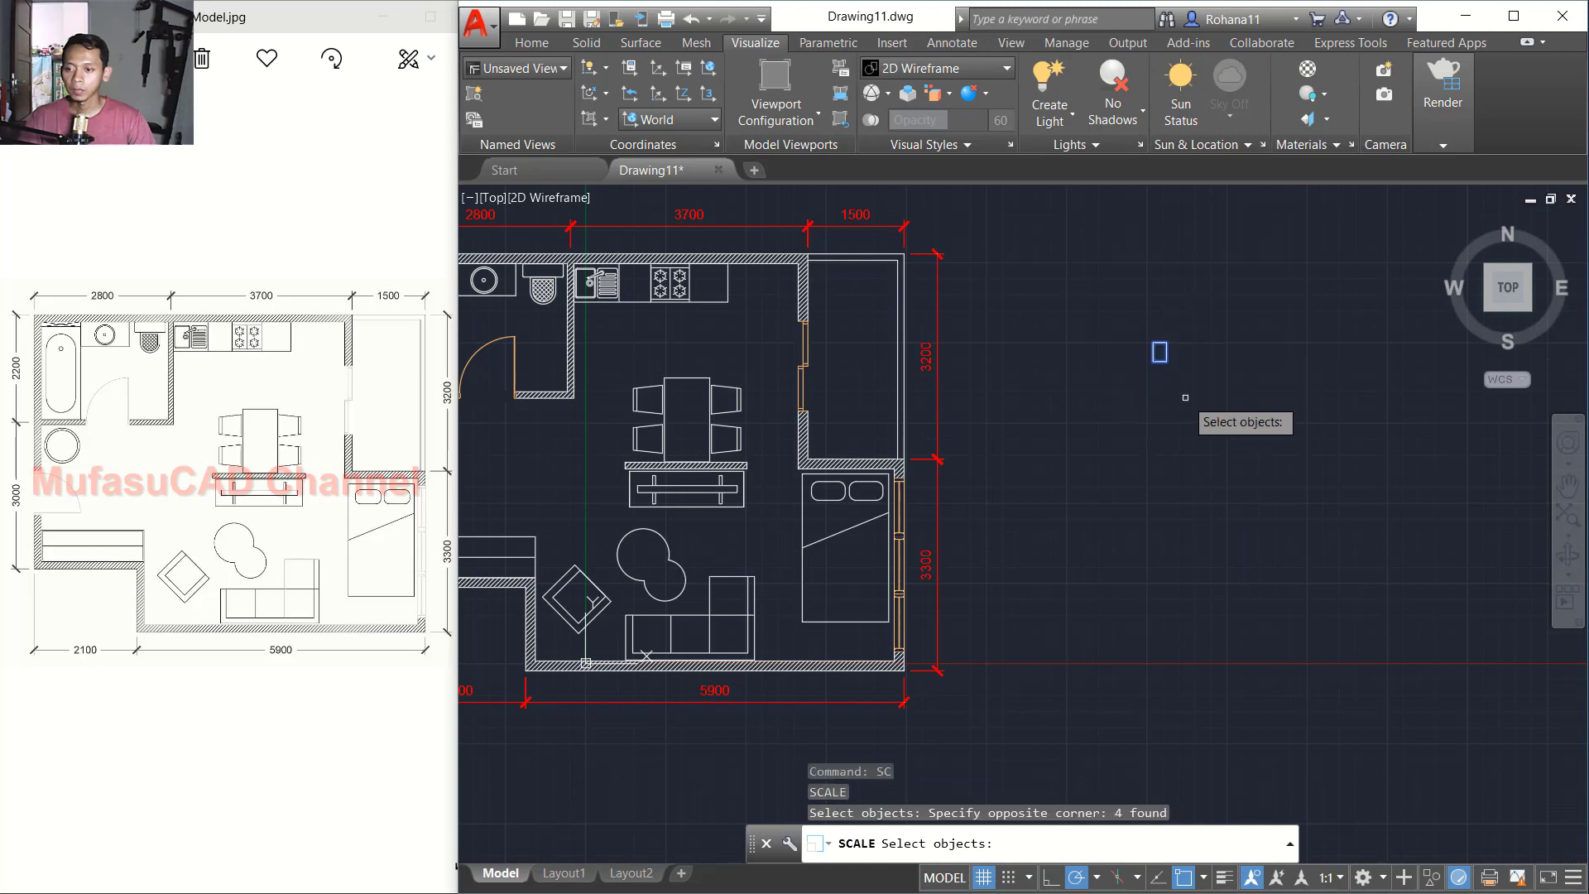
key("Return")
left_click(1151, 360)
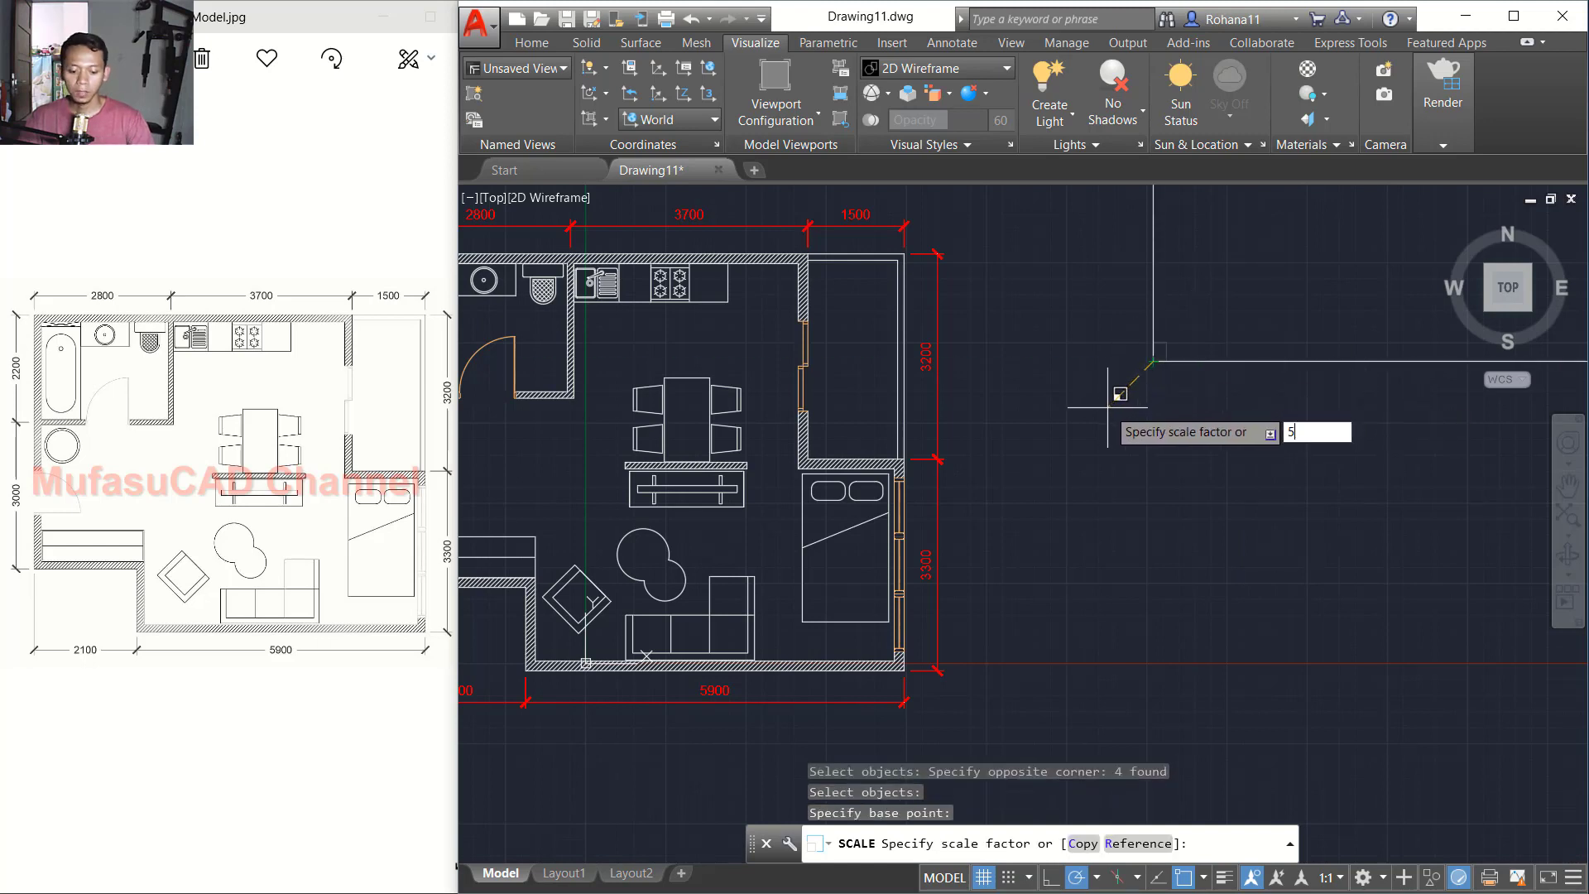
key("Return")
Step: Move the enlarged frame so that it surrounds the whole floor plan and its dimensions
scroll(1117, 414, "down", 8)
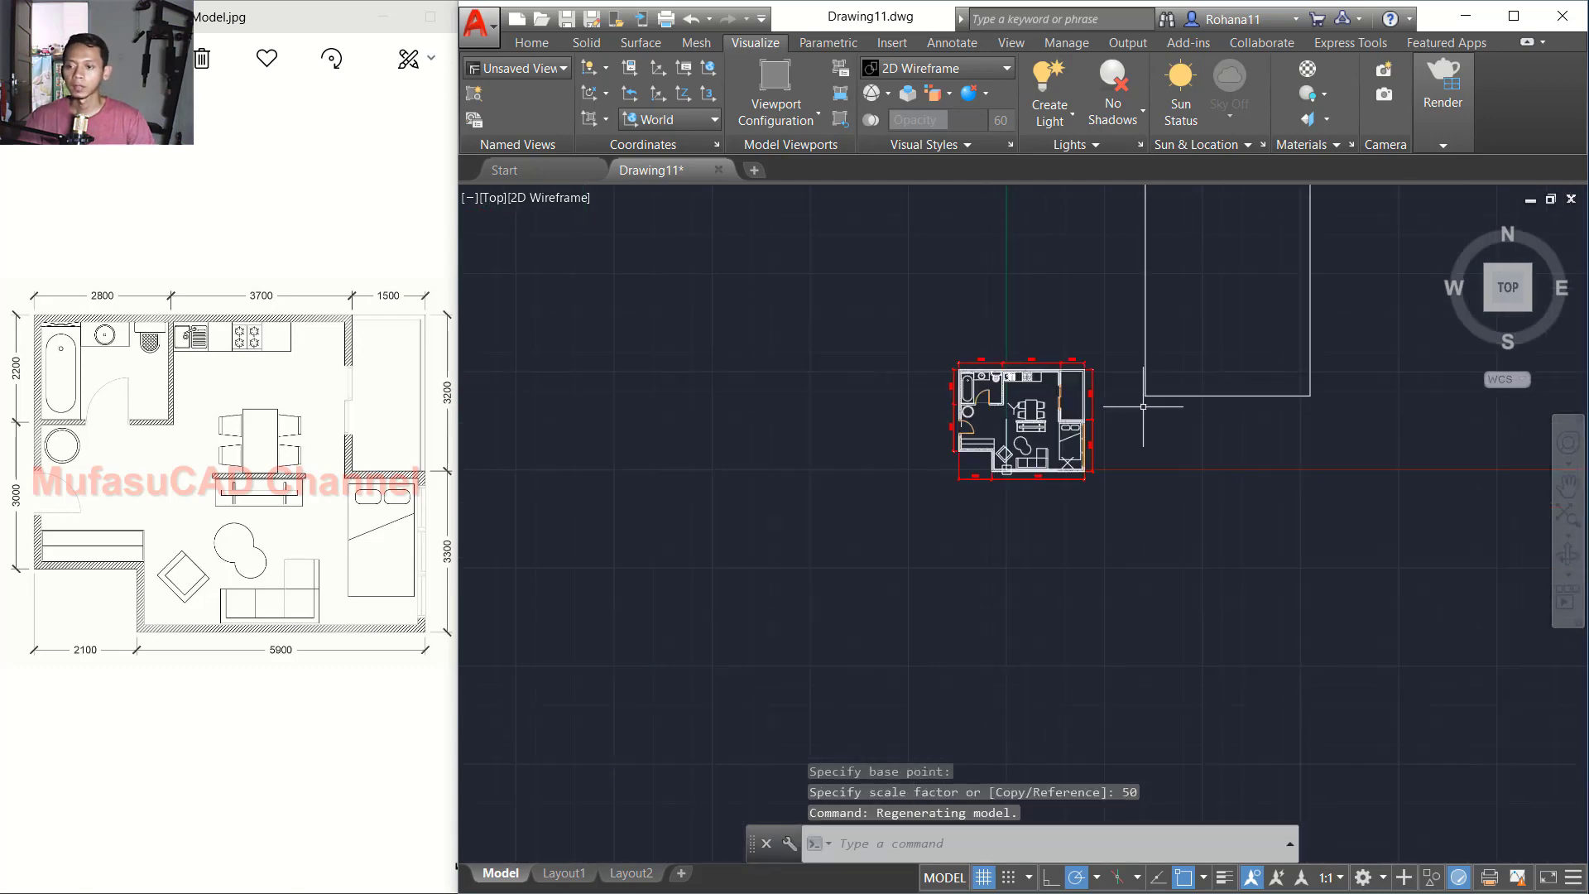
scroll(1171, 430, "up", 2)
type("m")
key("Return")
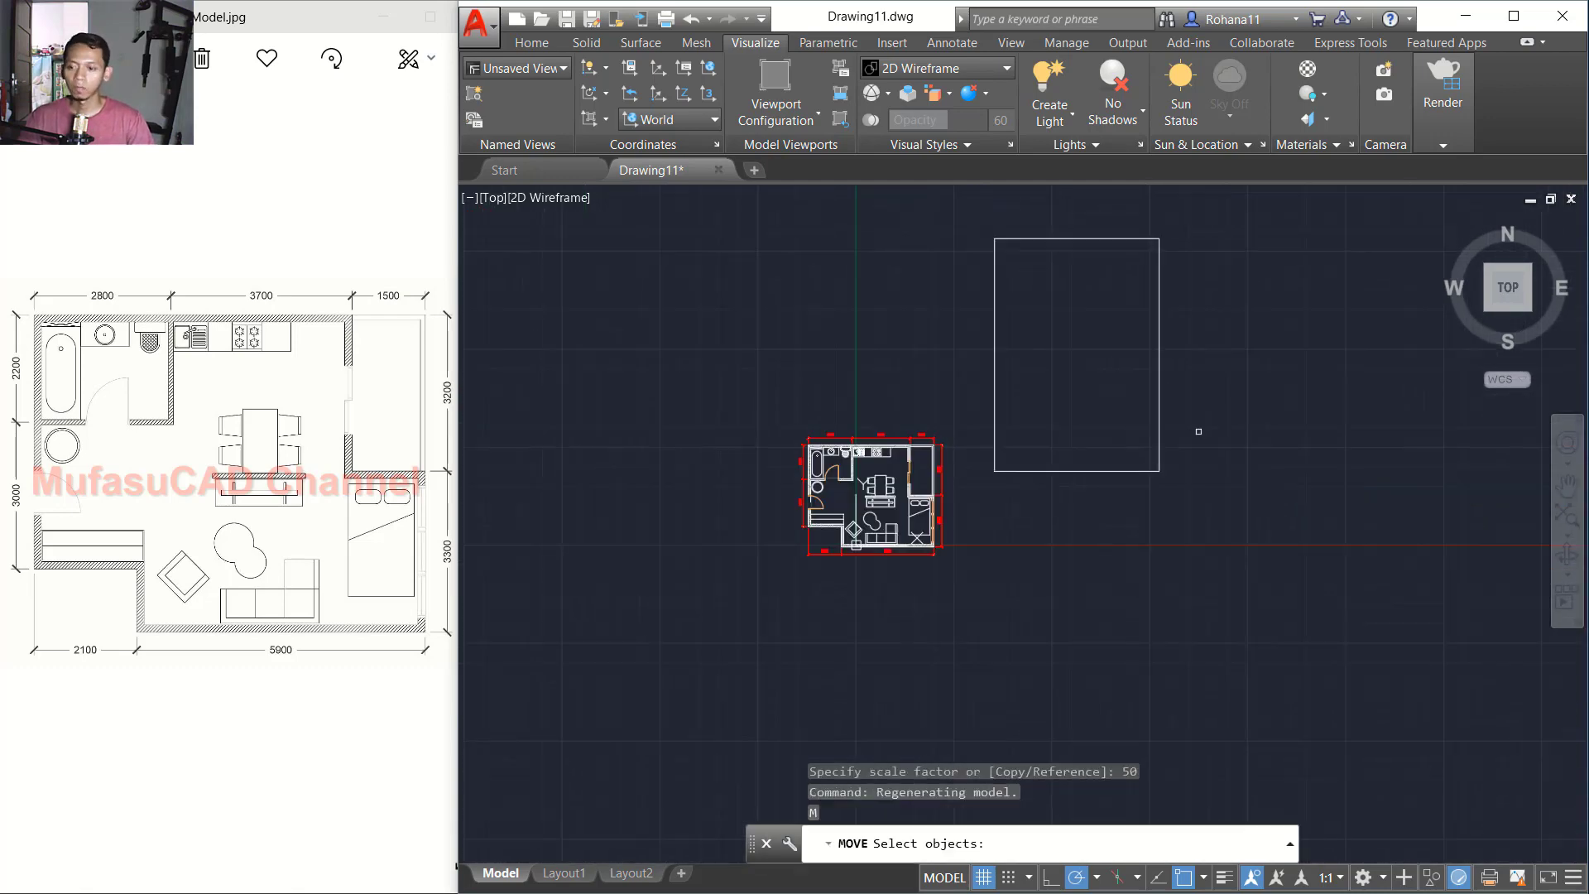
left_click(1242, 197)
left_click(985, 534)
key("Return")
left_click(1341, 431)
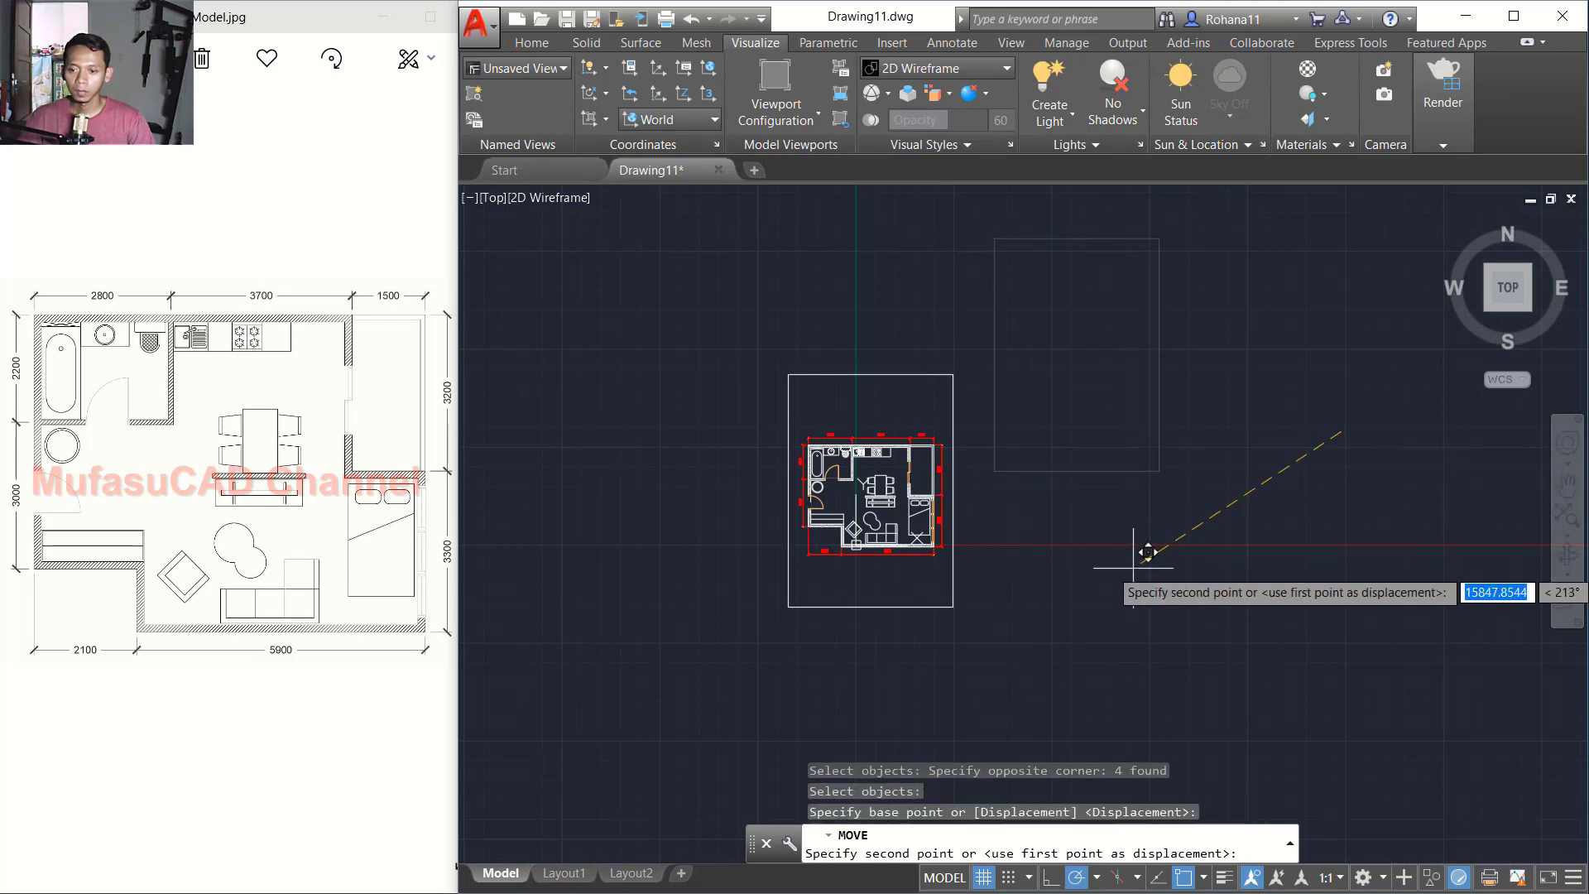
left_click(1148, 552)
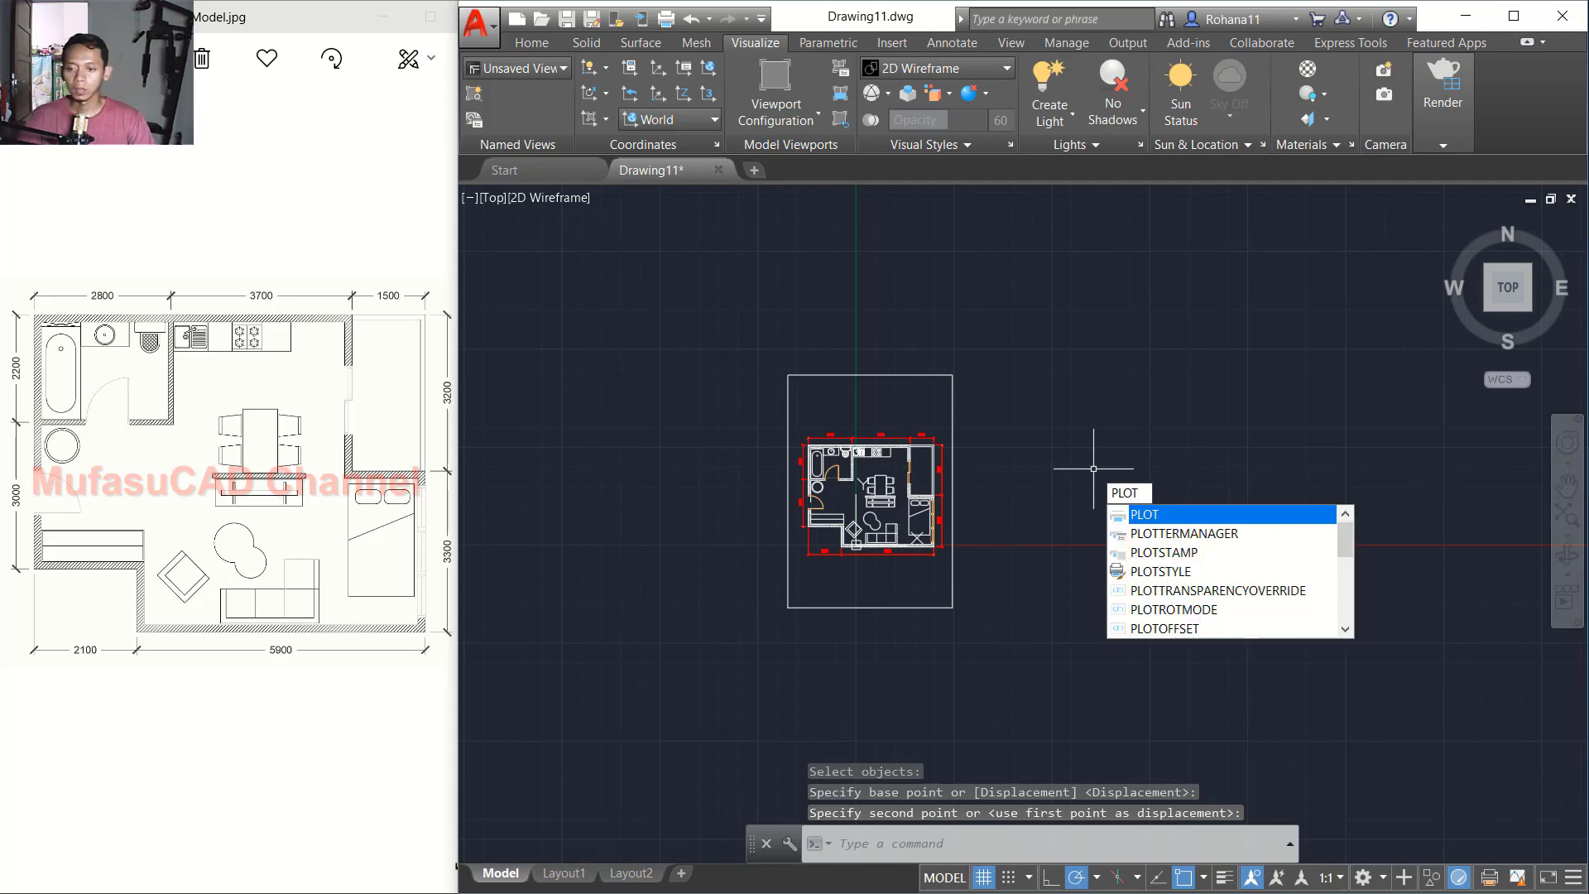
Step: Start a plot of the model and choose DWG To PDF.pc3 as the plotter
type("PLOT")
key("Return")
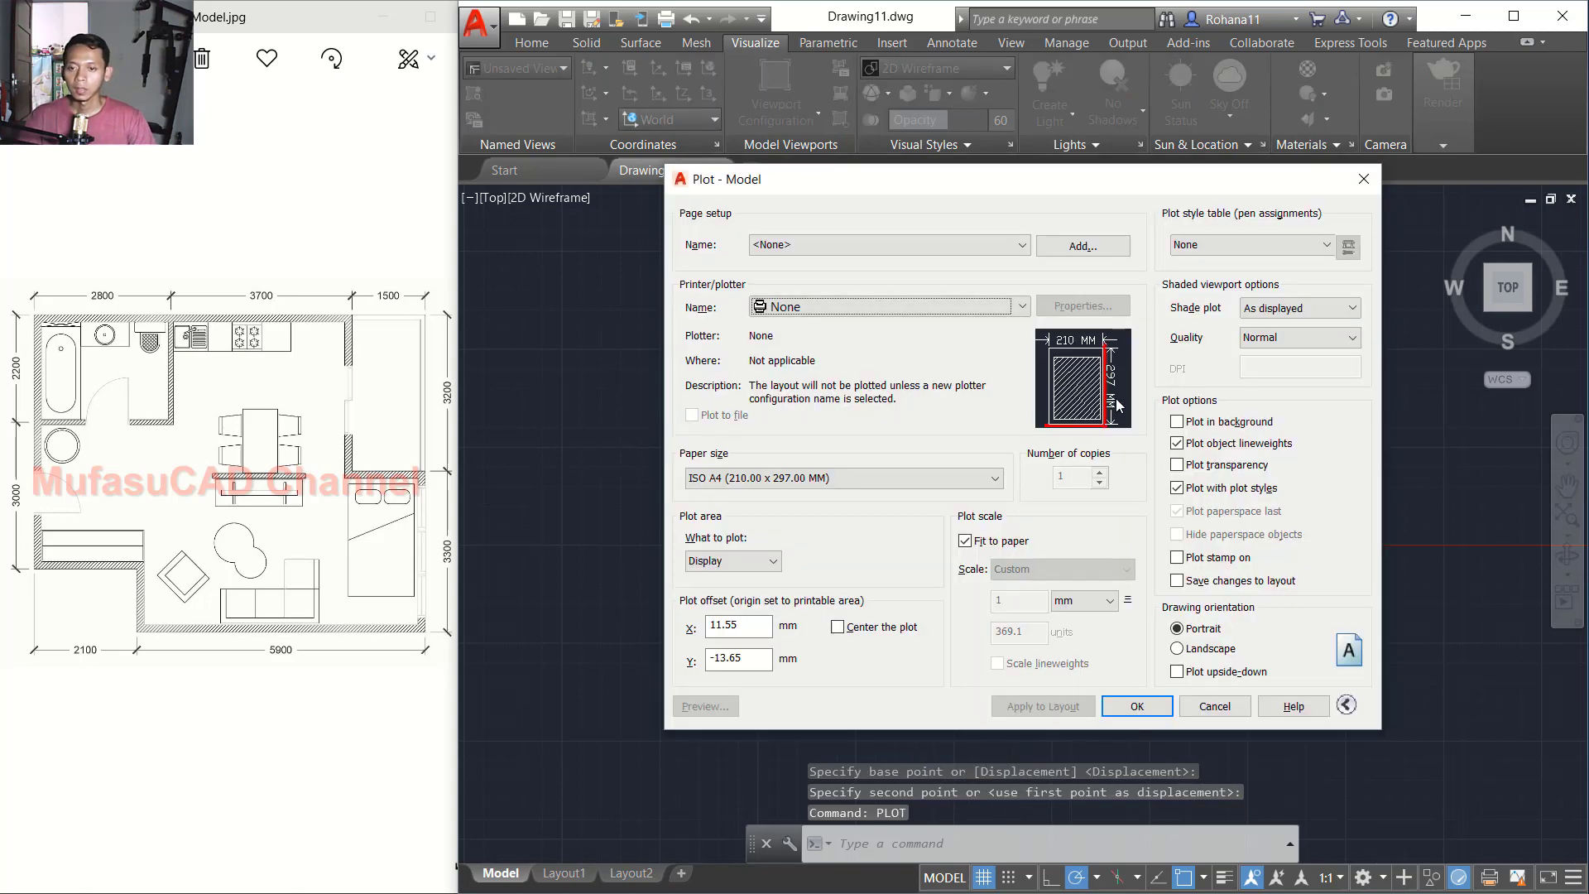
left_click(967, 310)
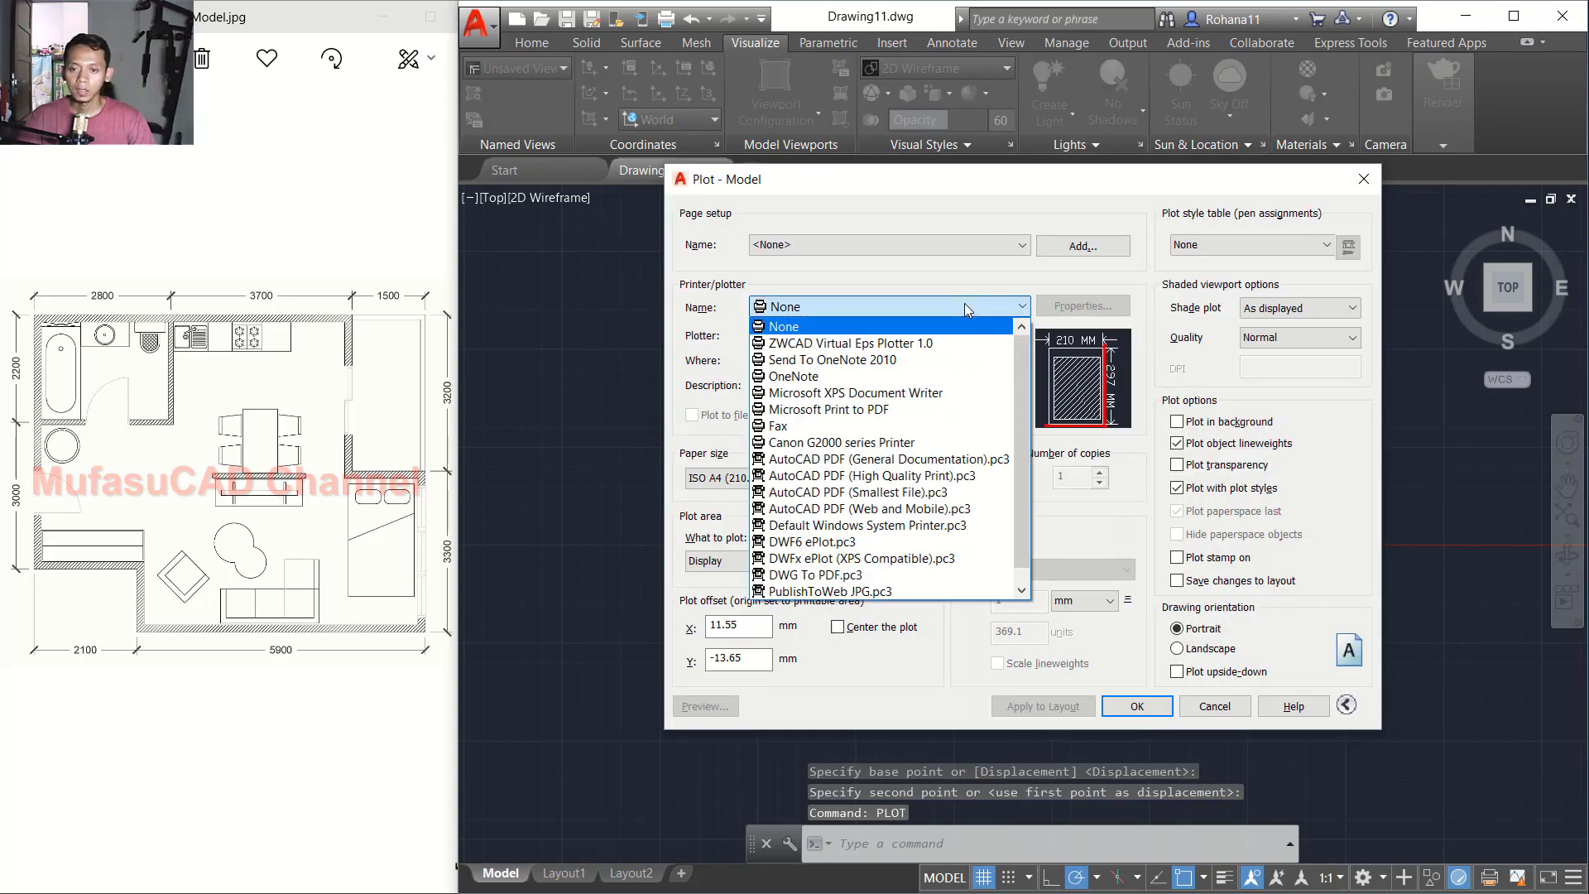
left_click(836, 575)
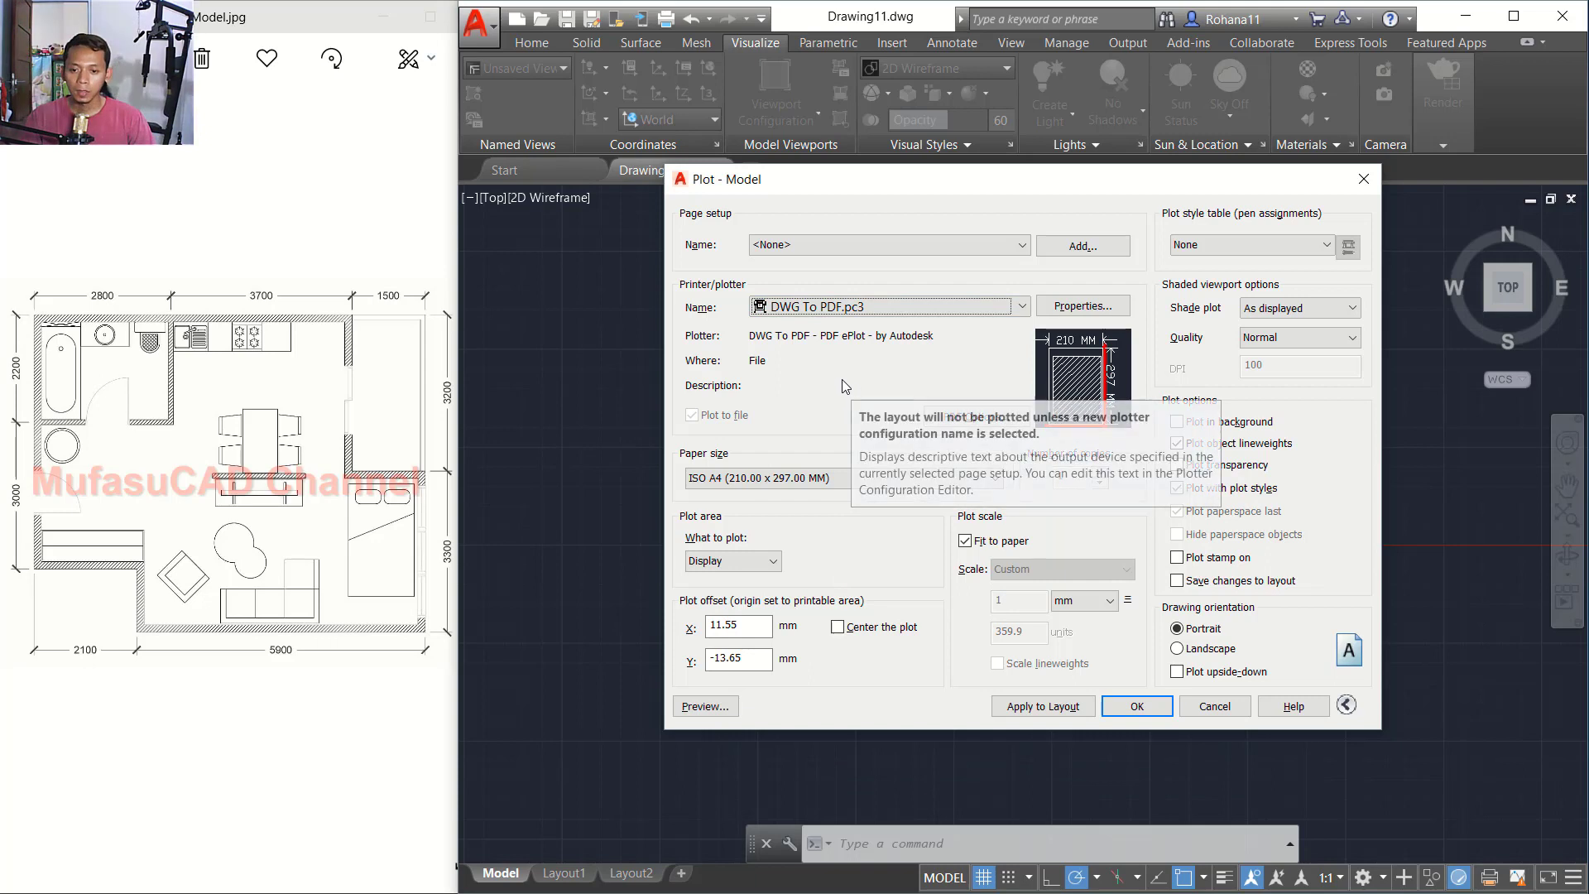
Step: Set the plot area to Window, spanning the frame from its upper-left to its lower-right corner
left_click(763, 566)
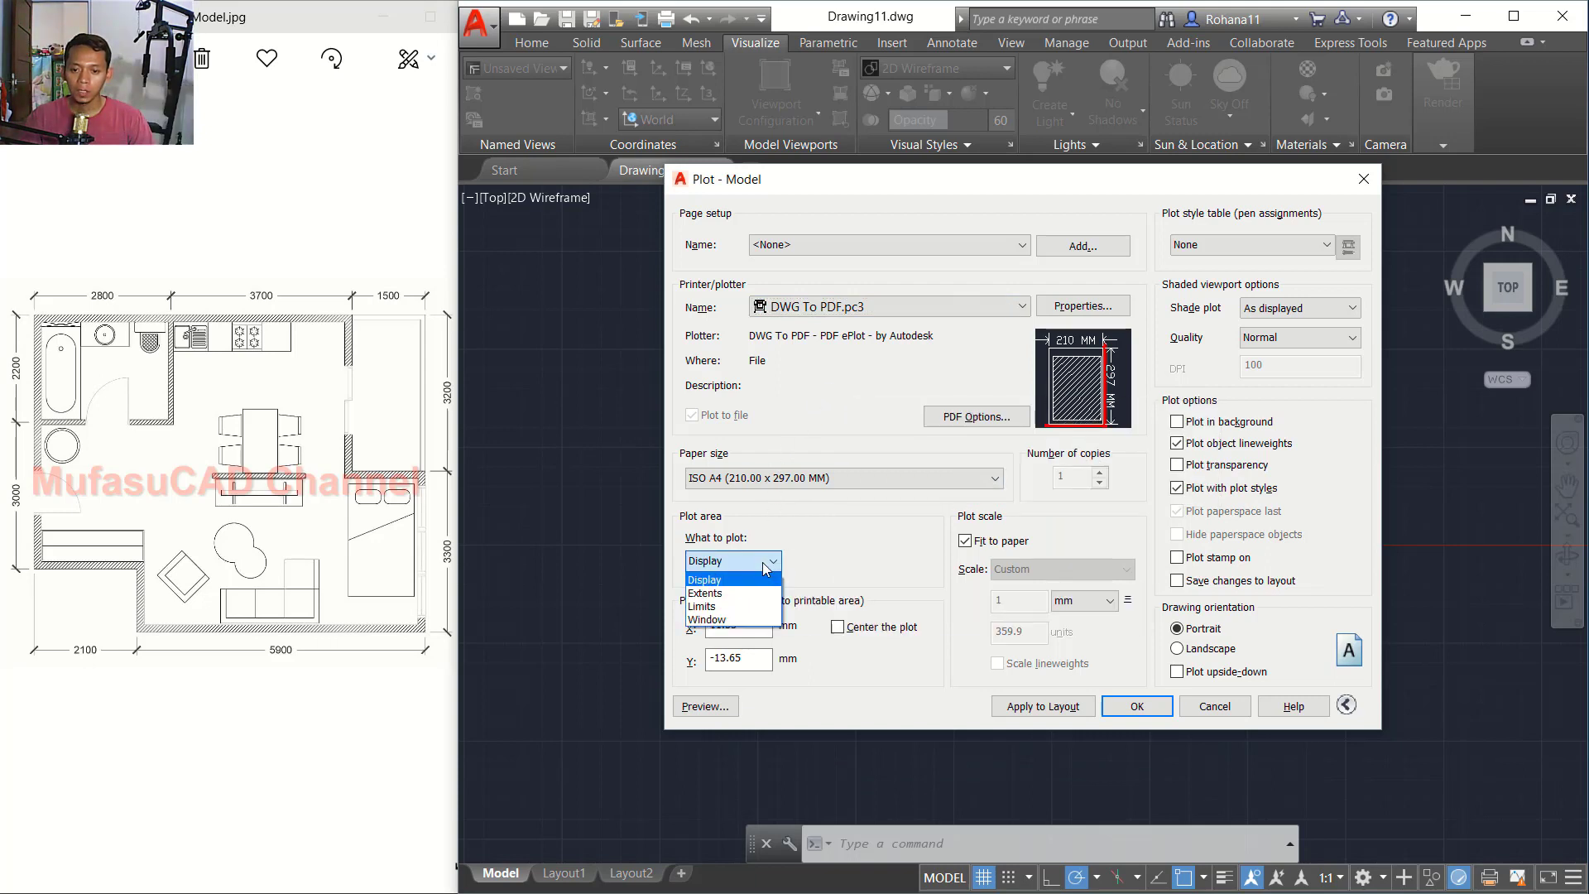
left_click(719, 619)
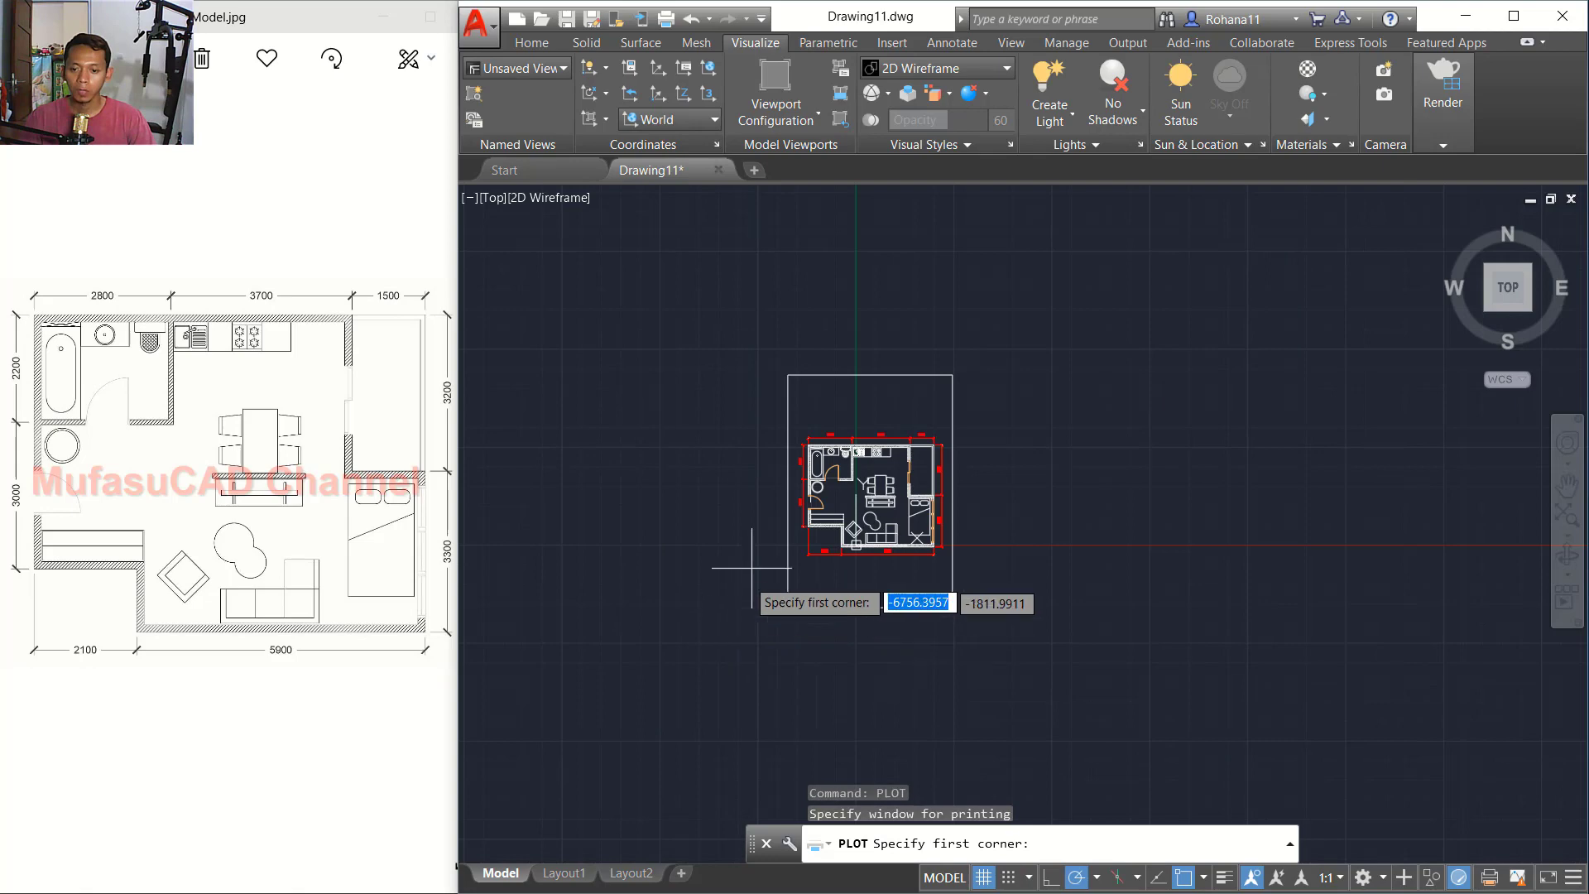
left_click(787, 375)
left_click(953, 607)
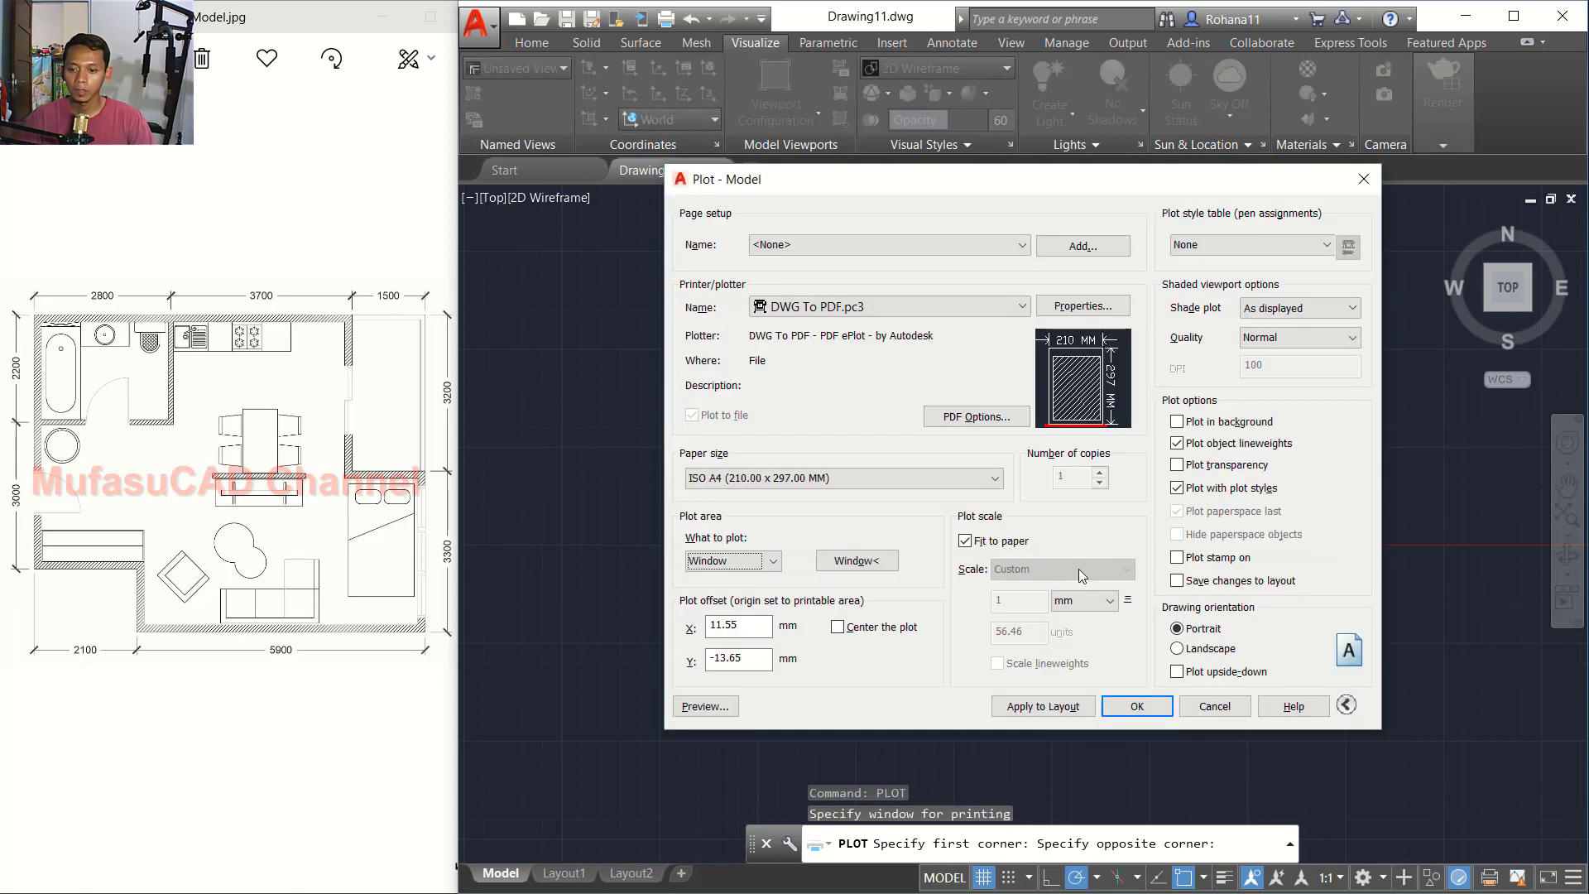
Step: Center the plot, turn off fitting to paper, and set the plot scale to 1 mm = 50 units
left_click(838, 627)
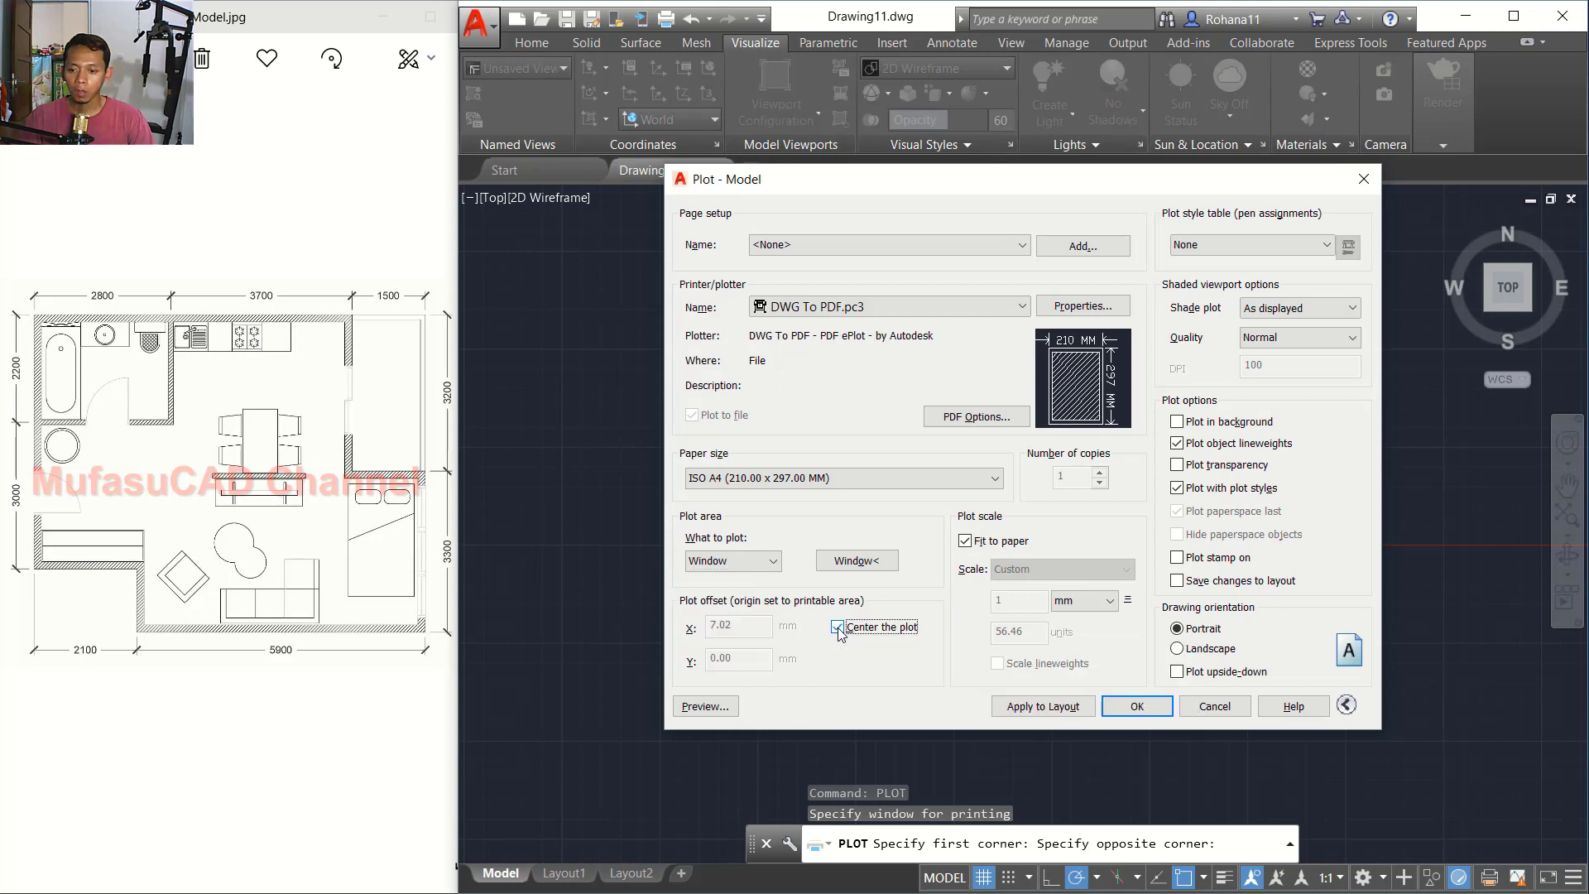
left_click(966, 541)
double_click(1034, 636)
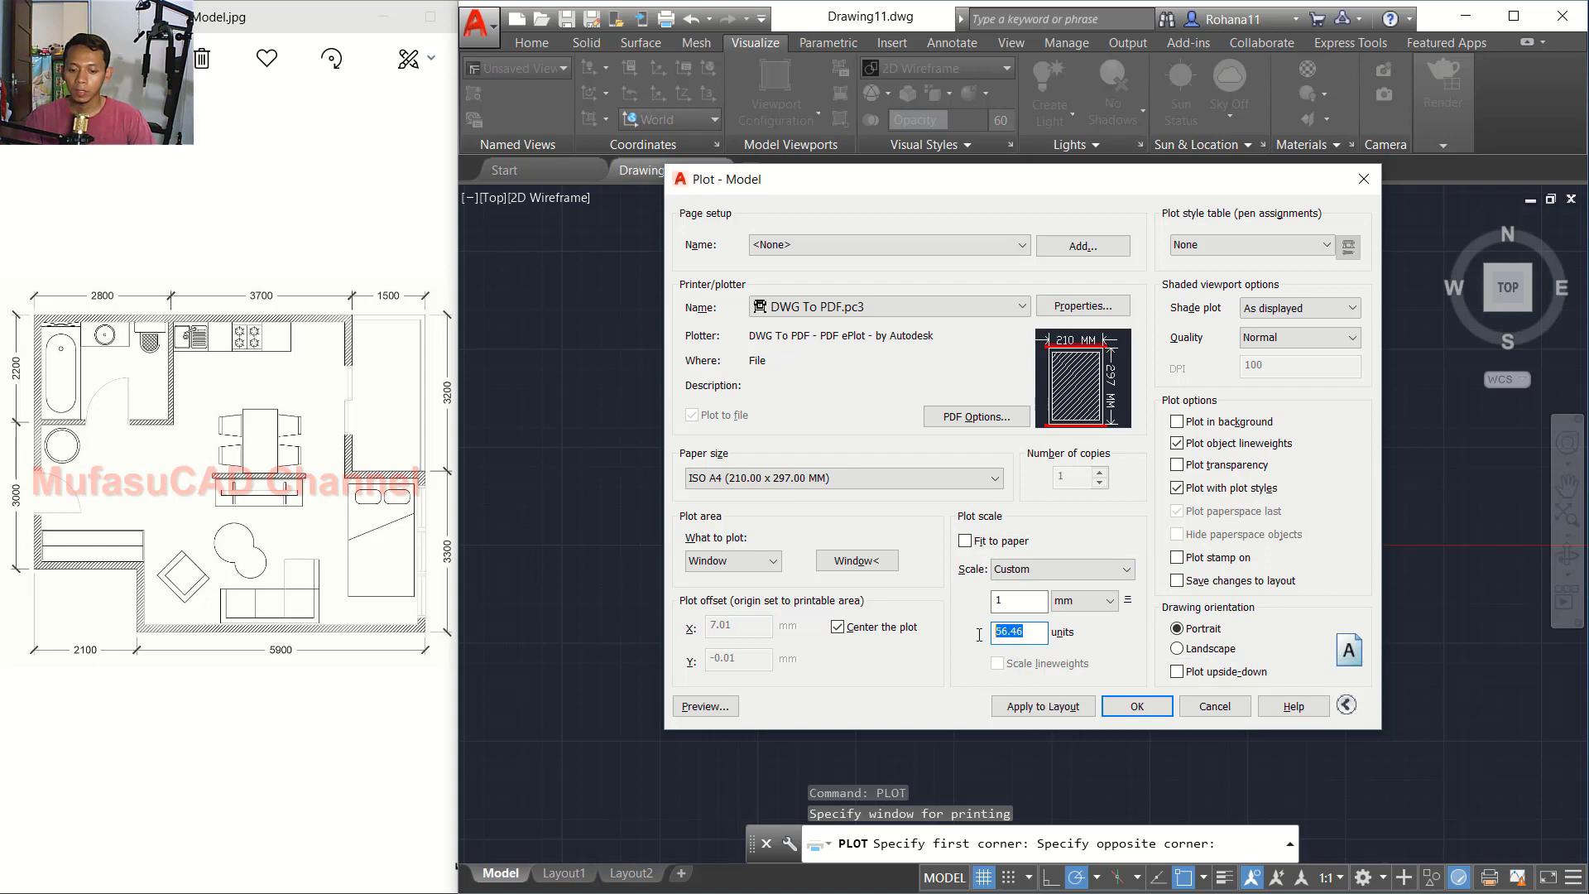
type("5")
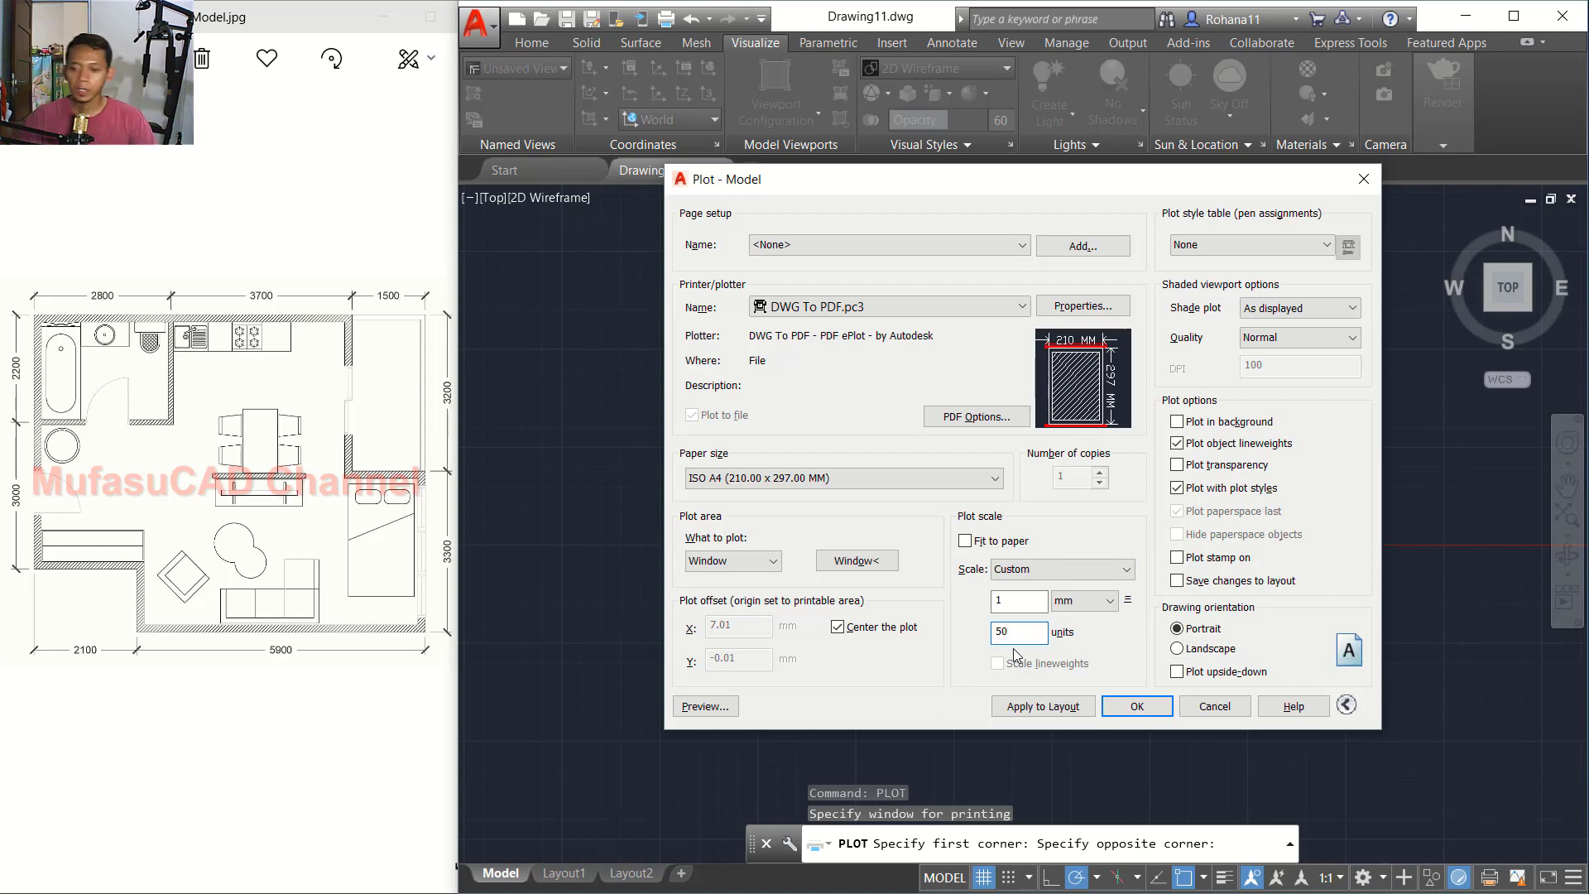
type("0")
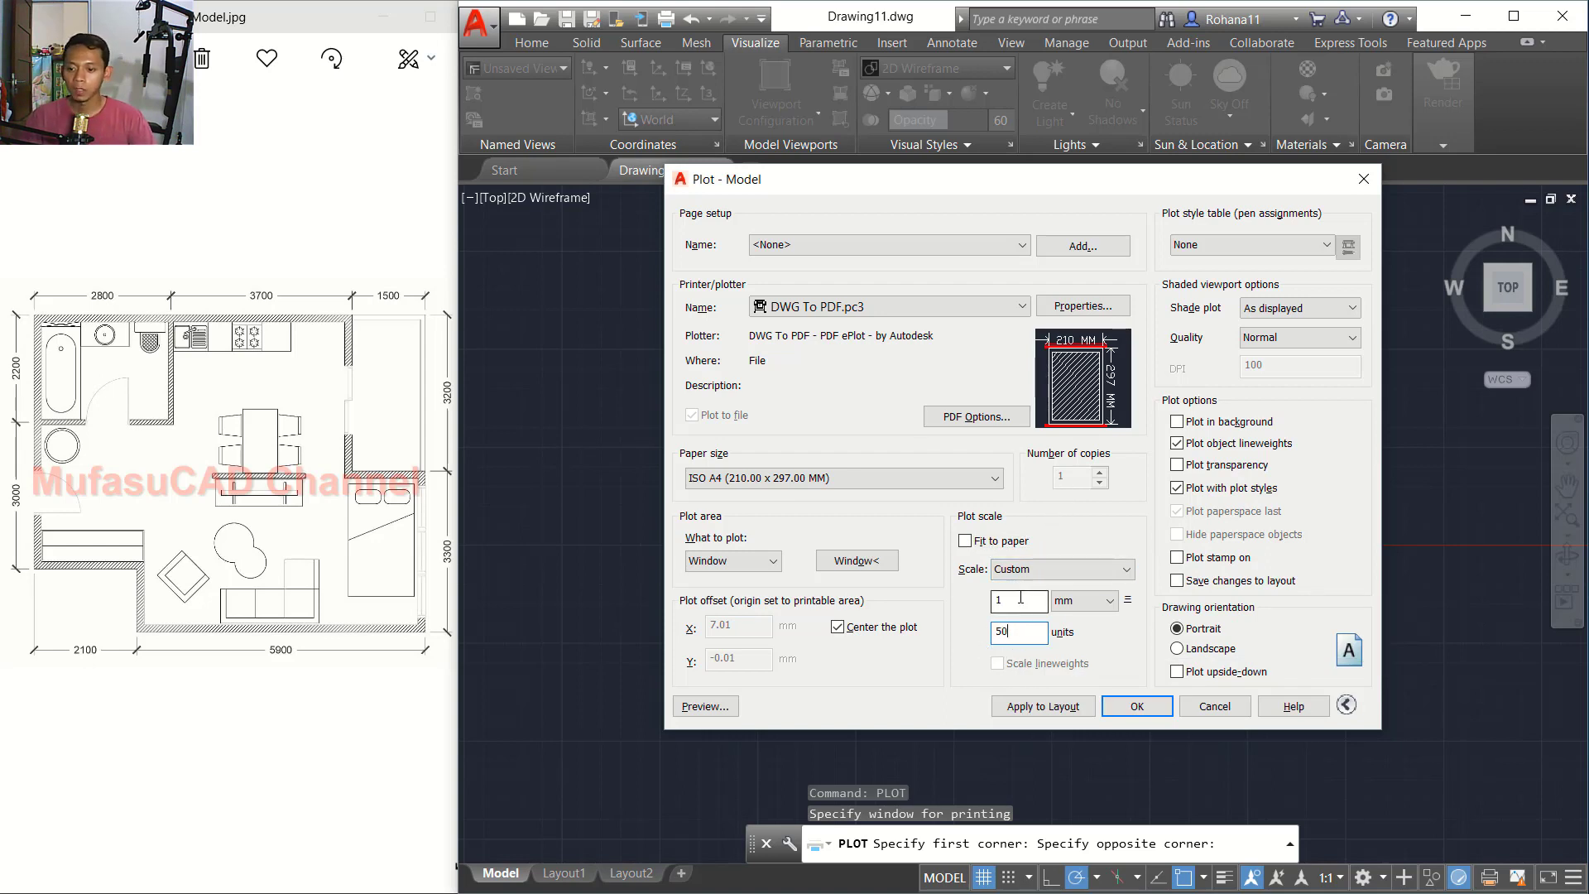
left_click(1041, 602)
Step: Assign the Grayscale.ctb plot style table to all layouts and preview the plotted floor plan
left_click(1254, 244)
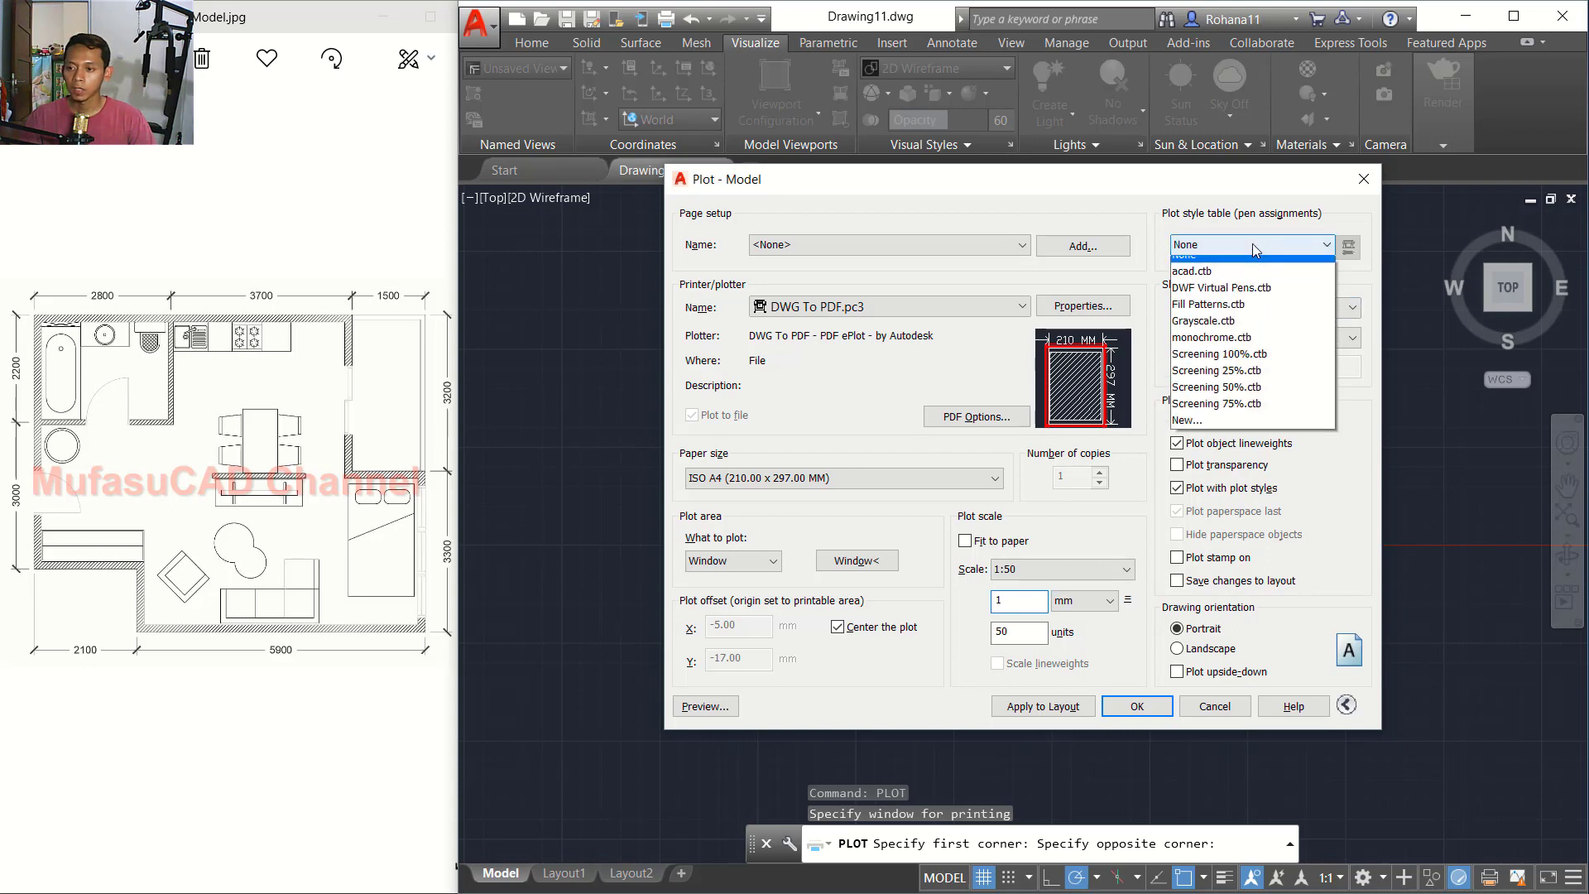
left_click(1210, 331)
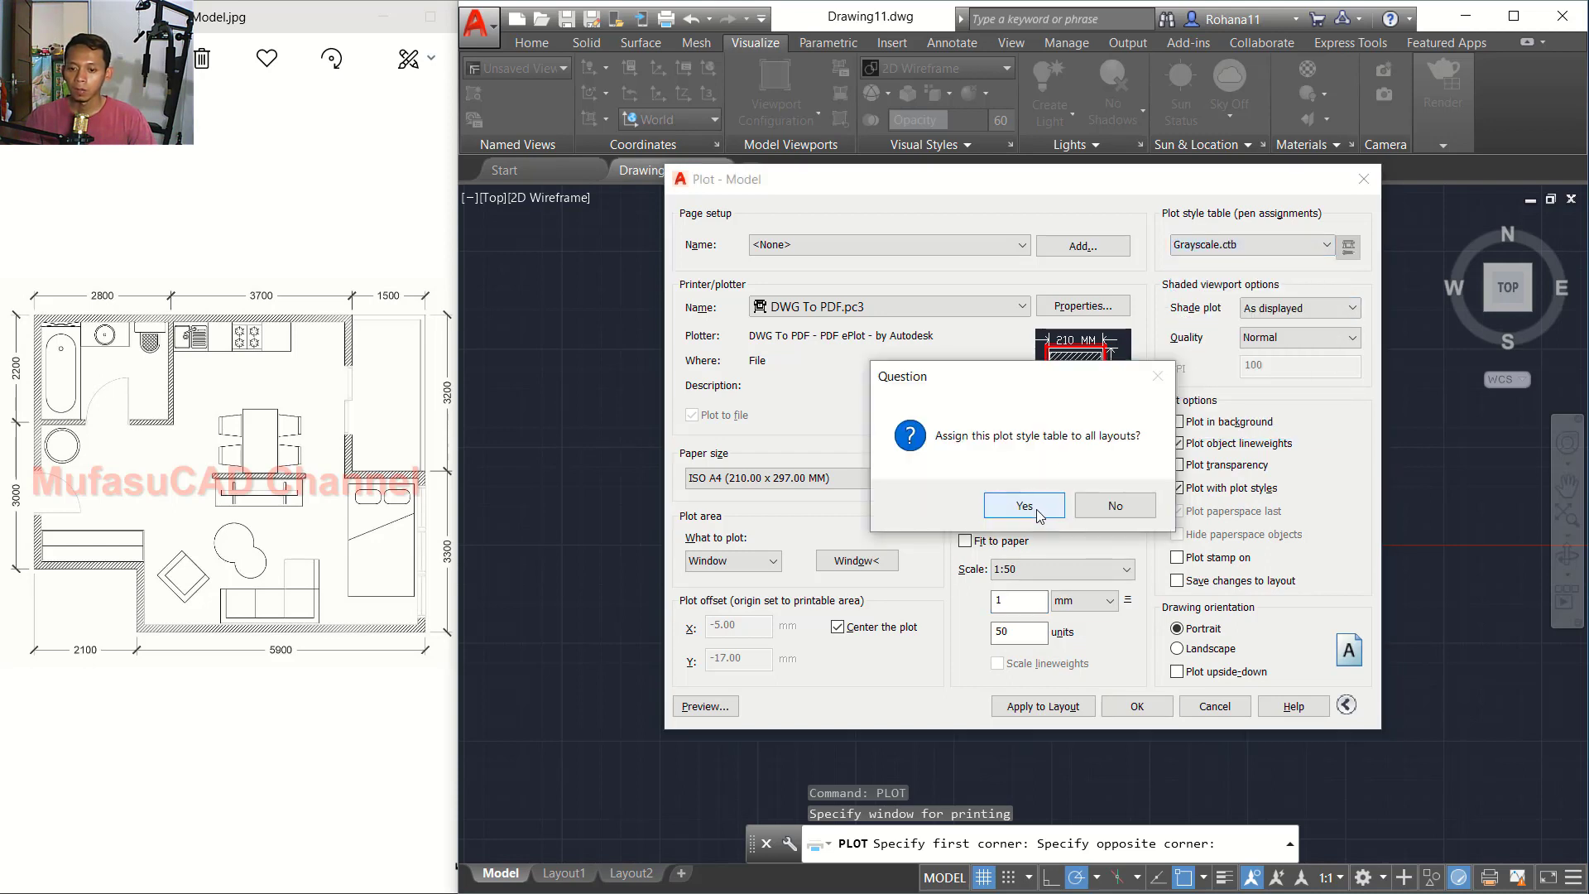
left_click(1036, 509)
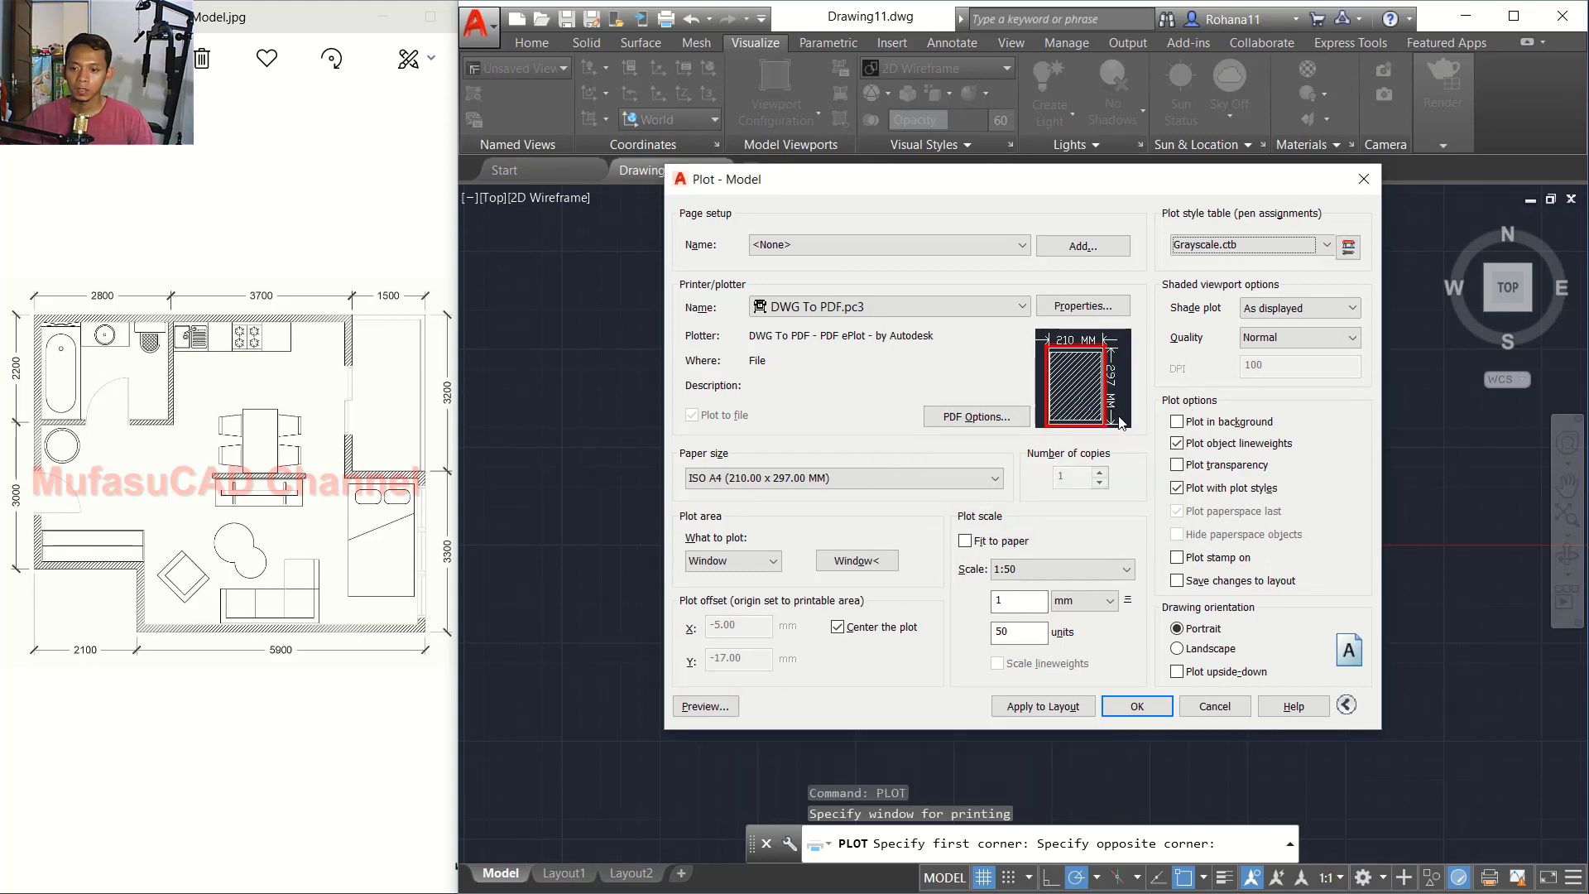
left_click(705, 706)
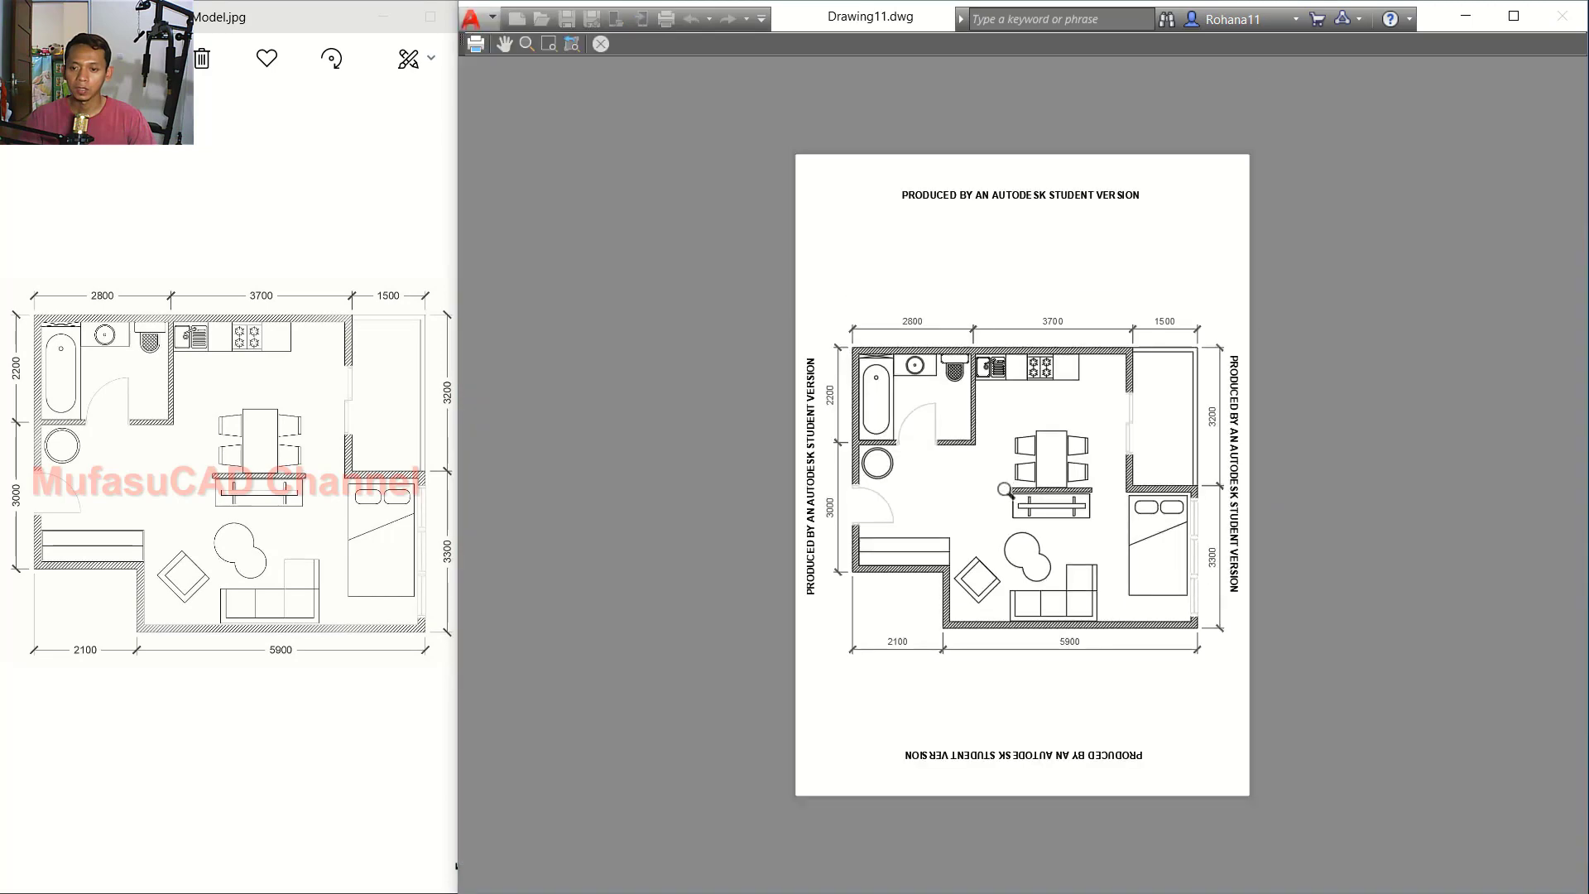
scroll(1188, 481, "up", 2)
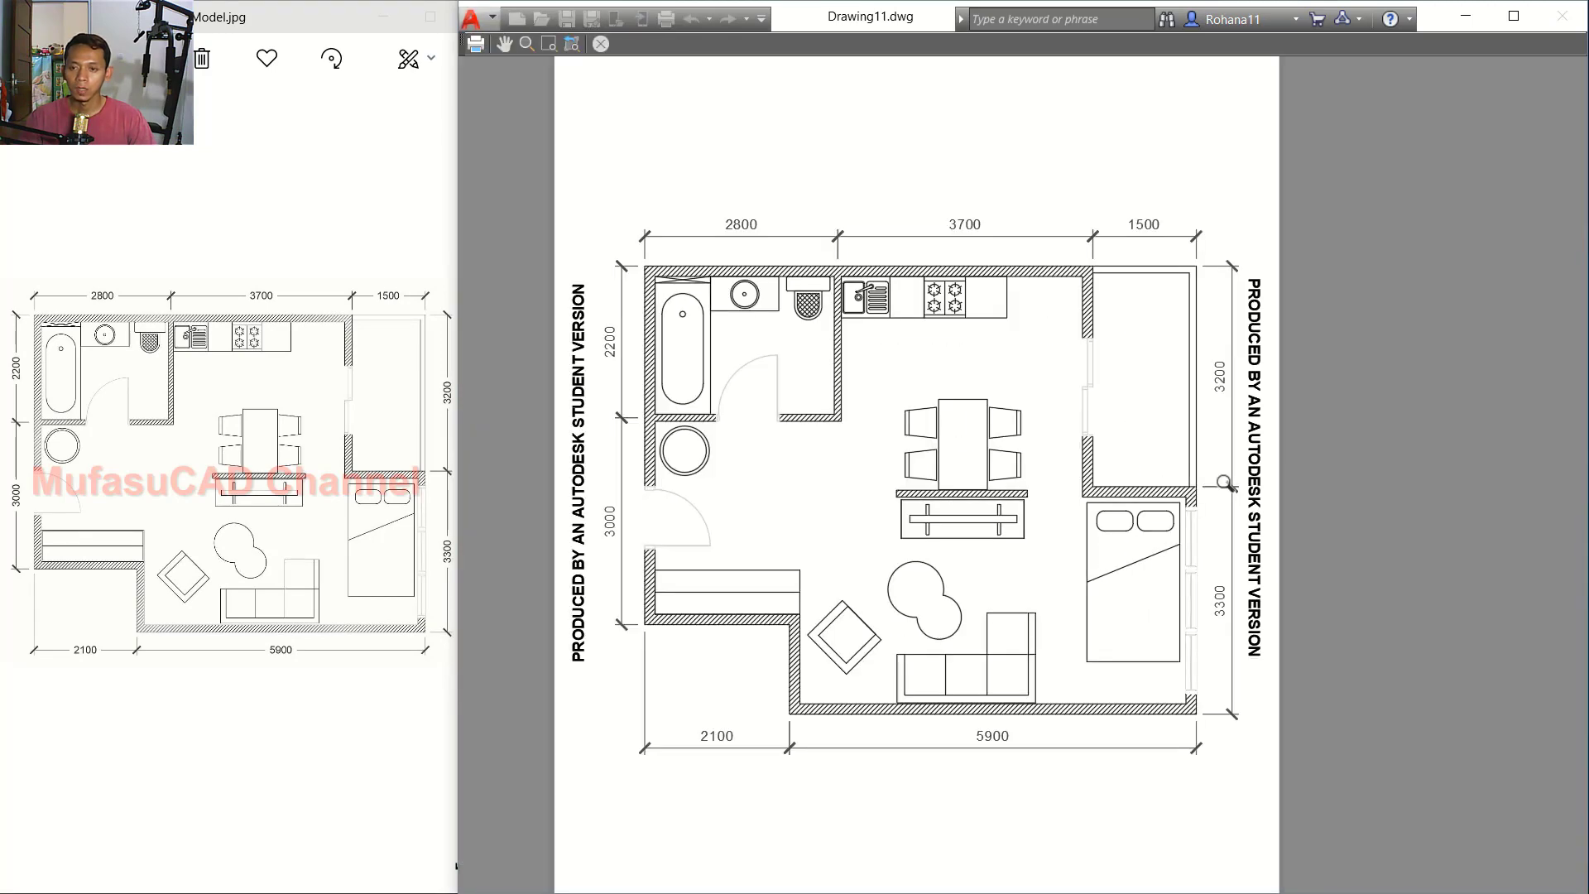